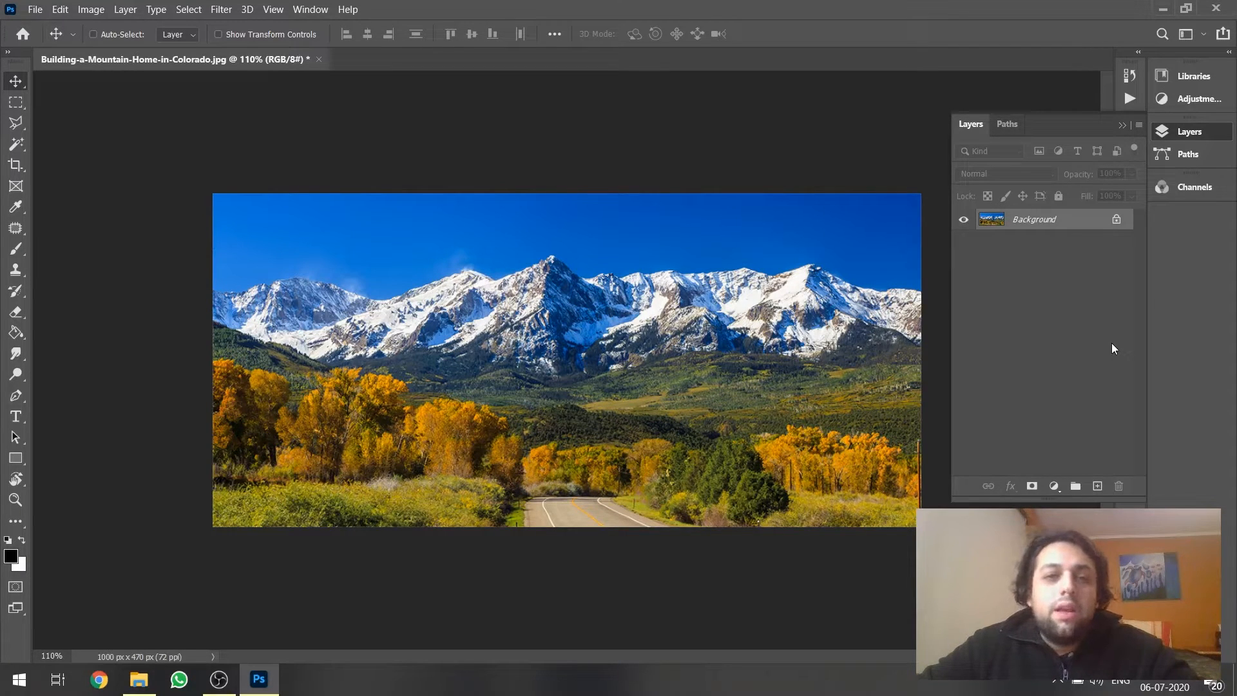
# Unlock the Background layer so it becomes a regular layer.
pyautogui.click(1116, 221)
pyautogui.click(1064, 298)
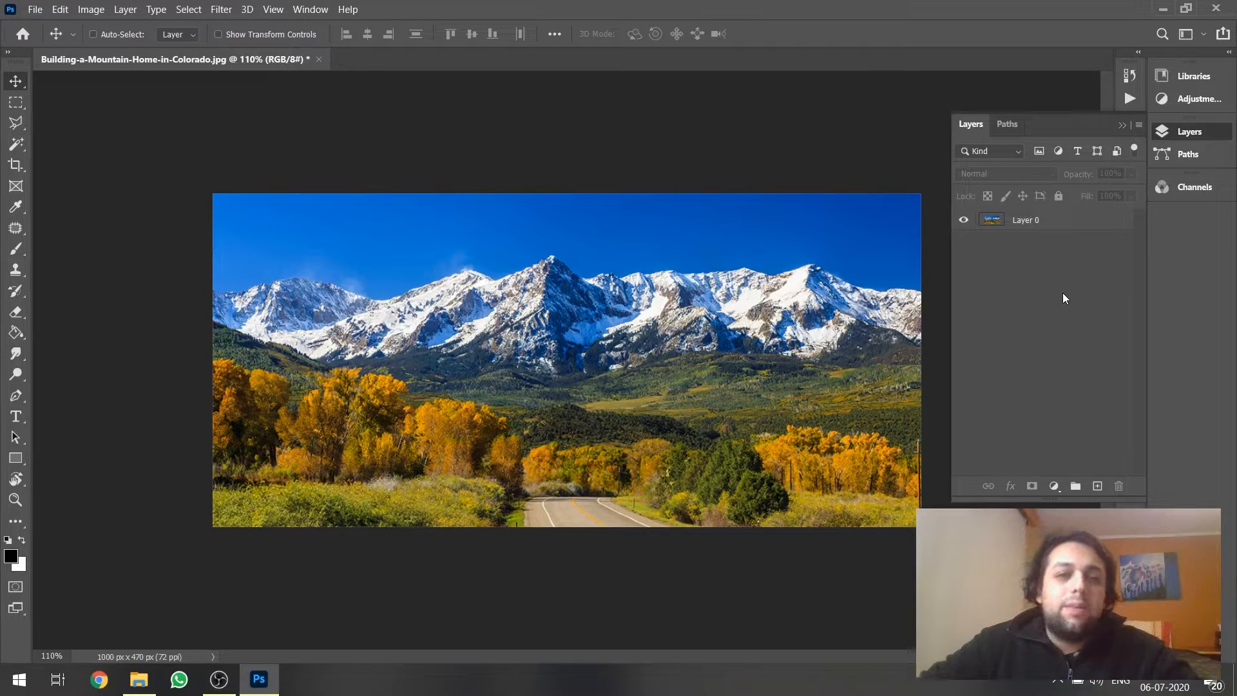
pyautogui.press('w')
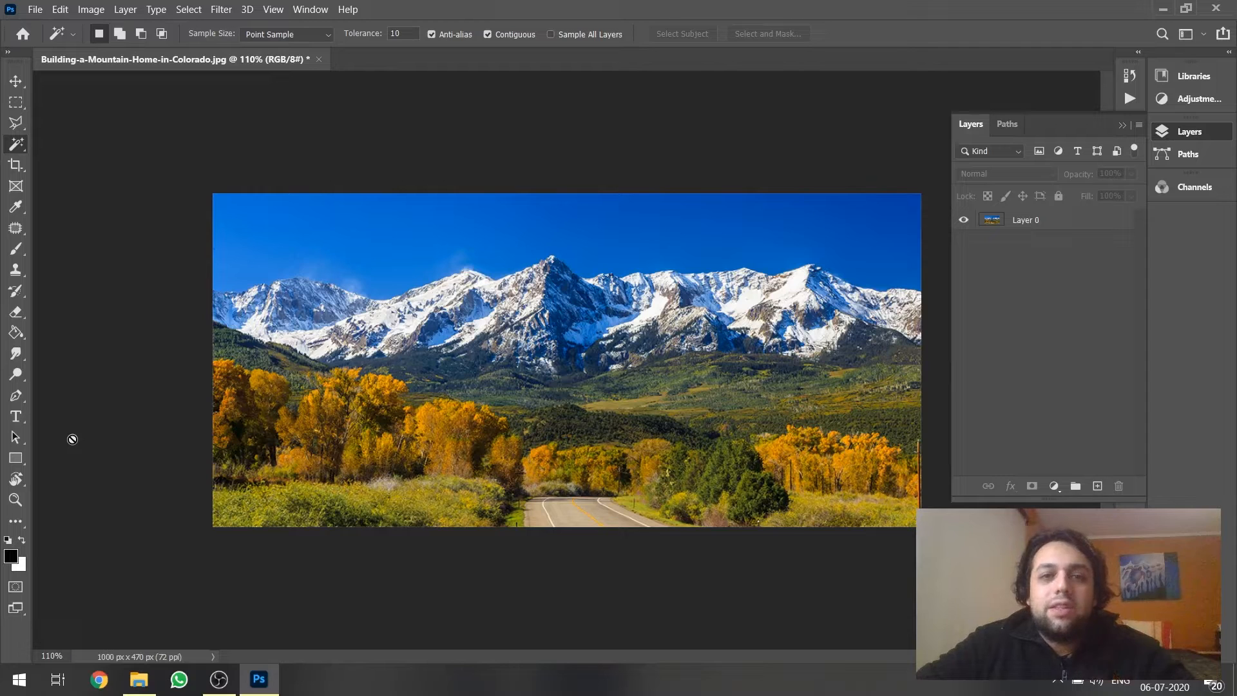
# Draw a freehand oval selection in the sky above the leftmost peak with the Lasso tool.
pyautogui.press('l')
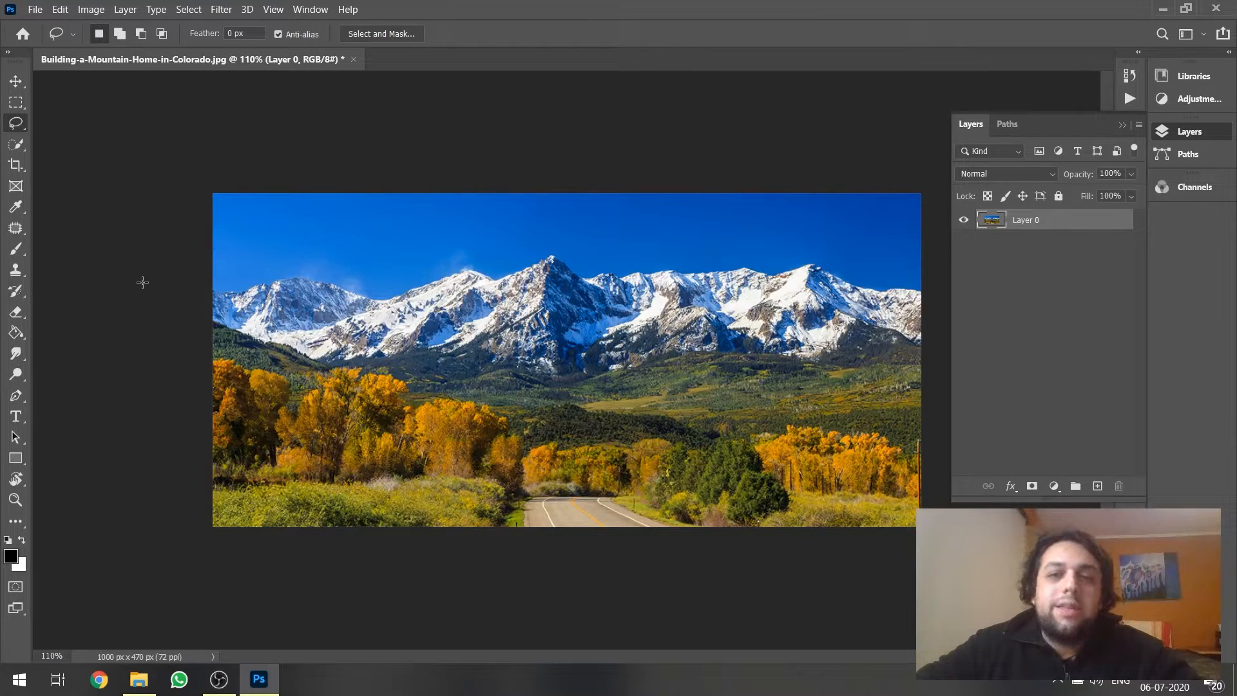
pyautogui.click(16, 123)
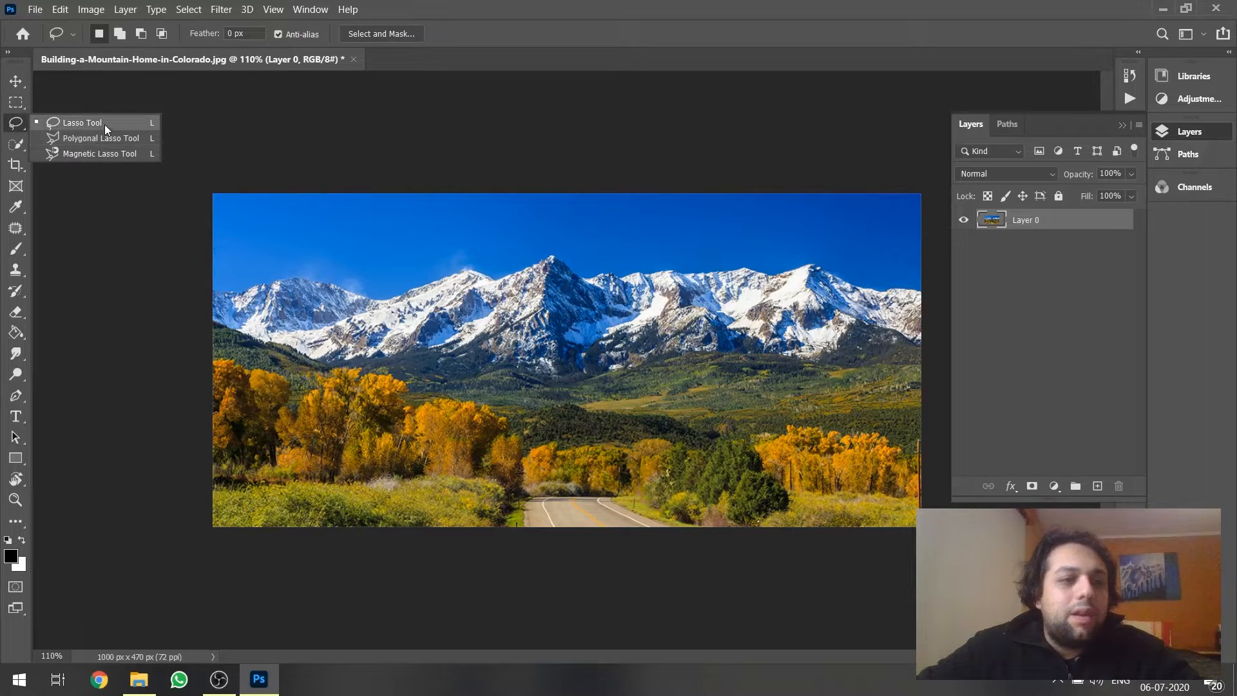
pyautogui.click(105, 125)
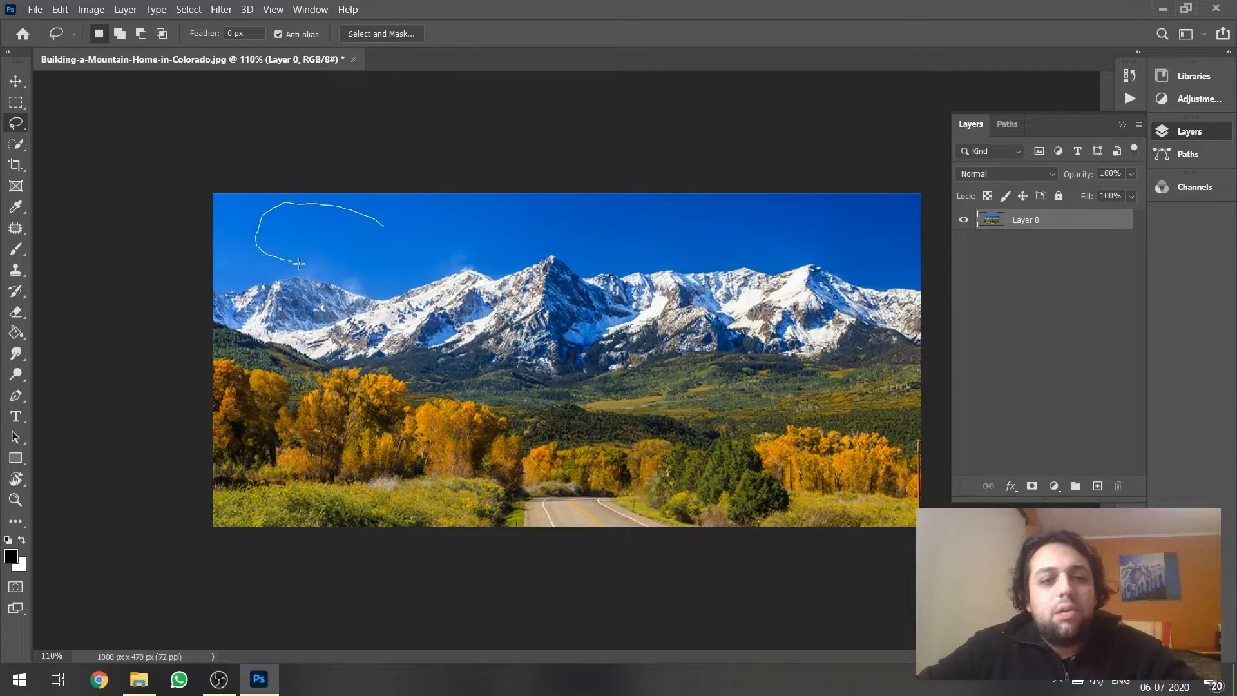
pyautogui.moveTo(299, 263)
pyautogui.mouseDown()
pyautogui.moveTo(382, 273)
pyautogui.moveTo(397, 244)
pyautogui.mouseUp()
# Add a closed Polygonal Lasso area in the sky just above the central peak to the existing selection.
pyautogui.rightClick(16, 123)
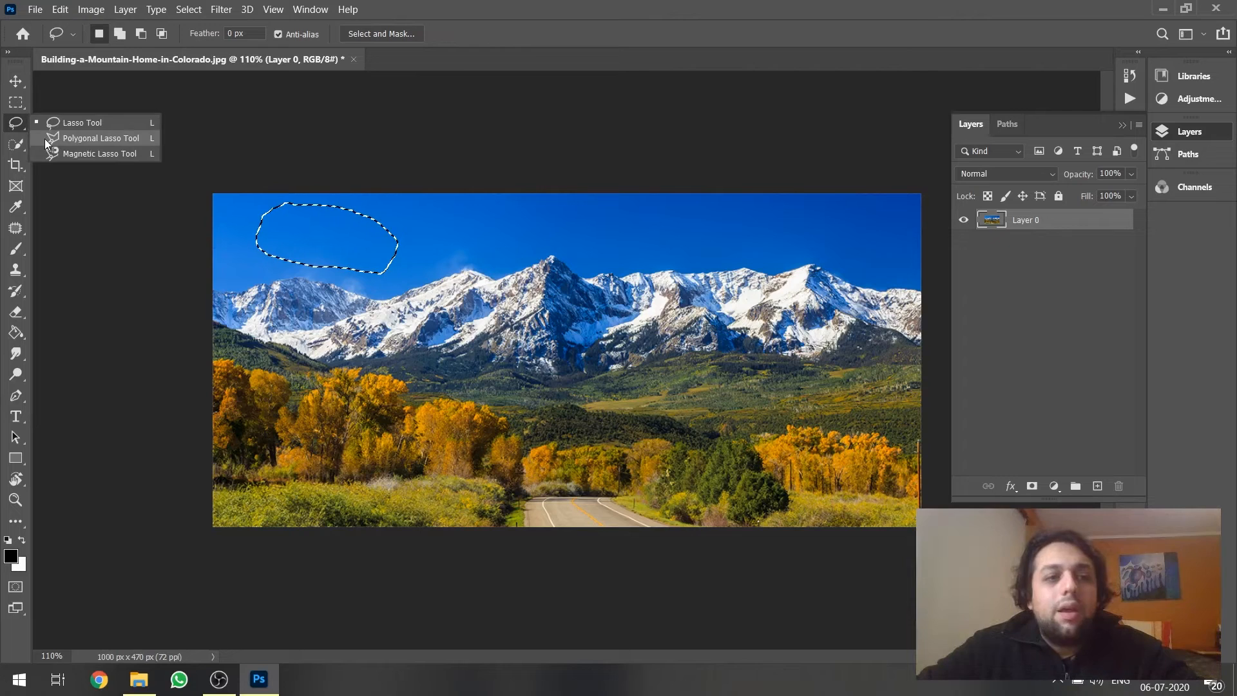
pyautogui.click(44, 138)
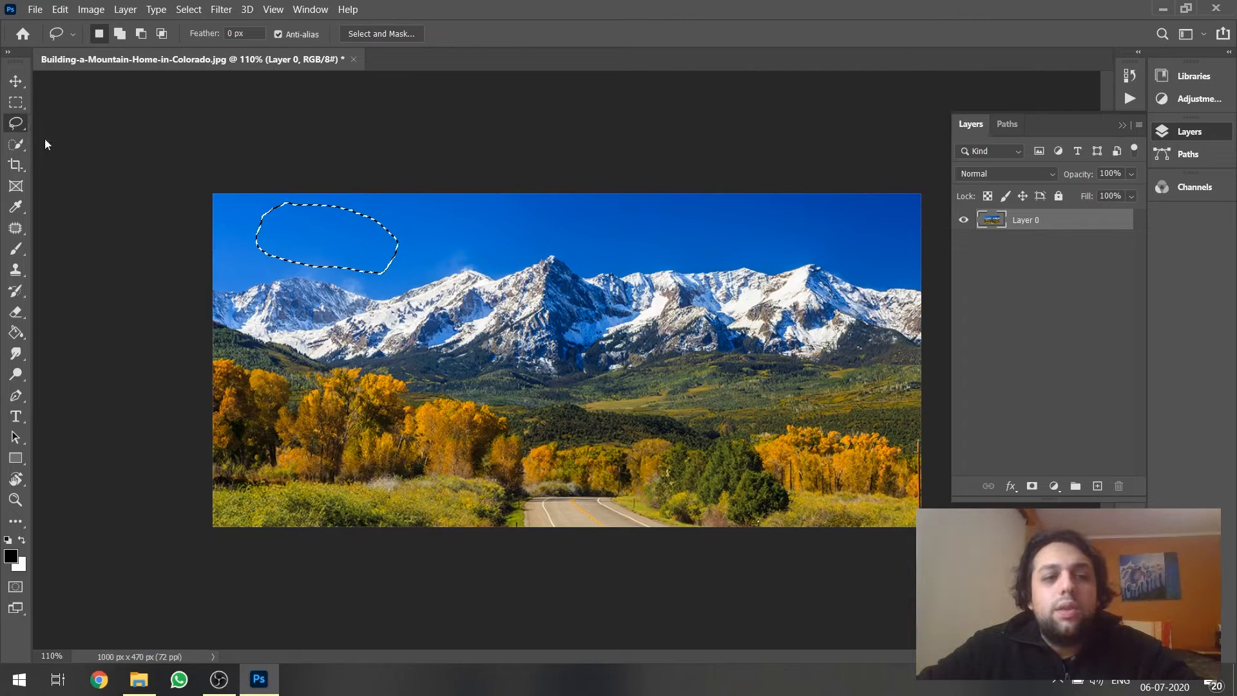
pyautogui.press('shift')
pyautogui.keyDown('shift'); pyautogui.click(560, 204); pyautogui.keyUp('shift')
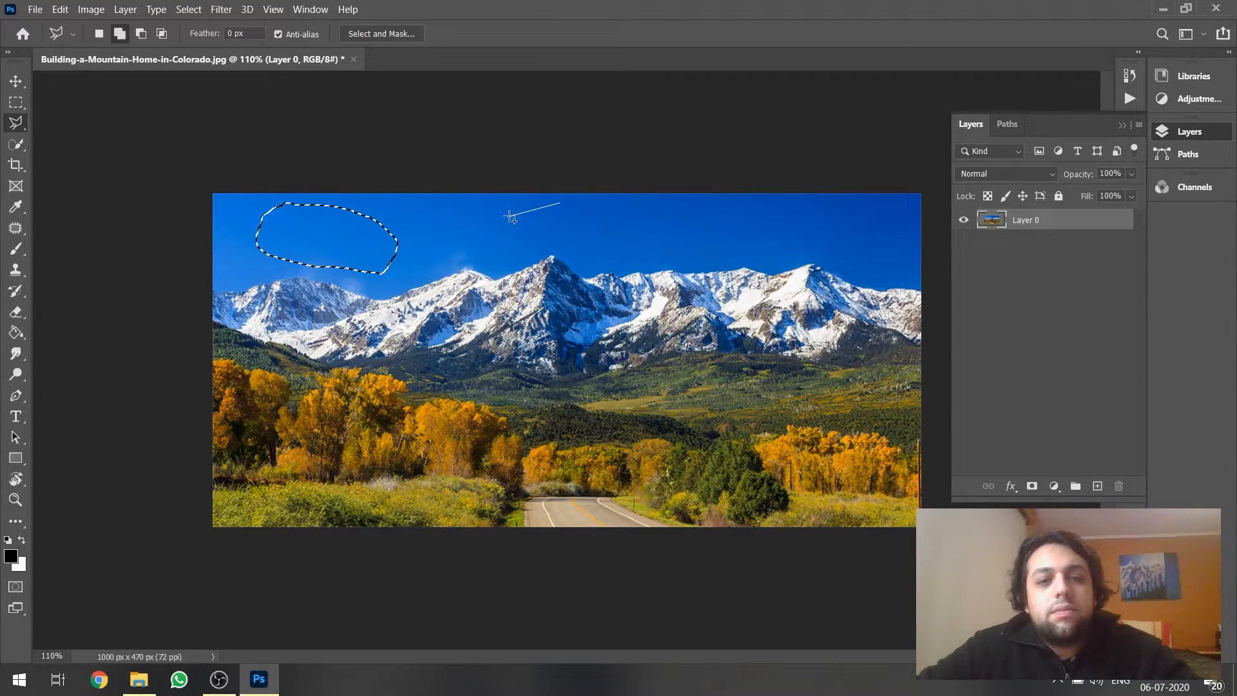
pyautogui.click(441, 228)
pyautogui.click(430, 260)
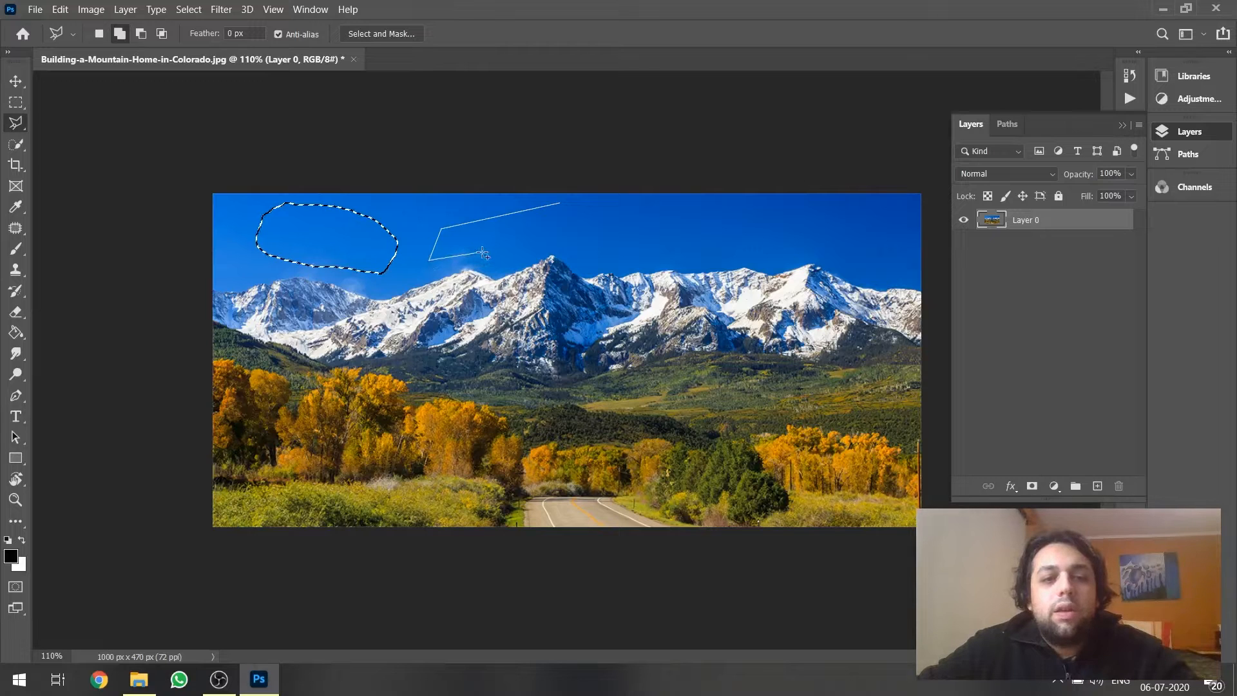
pyautogui.click(483, 252)
pyautogui.click(519, 253)
pyautogui.click(537, 237)
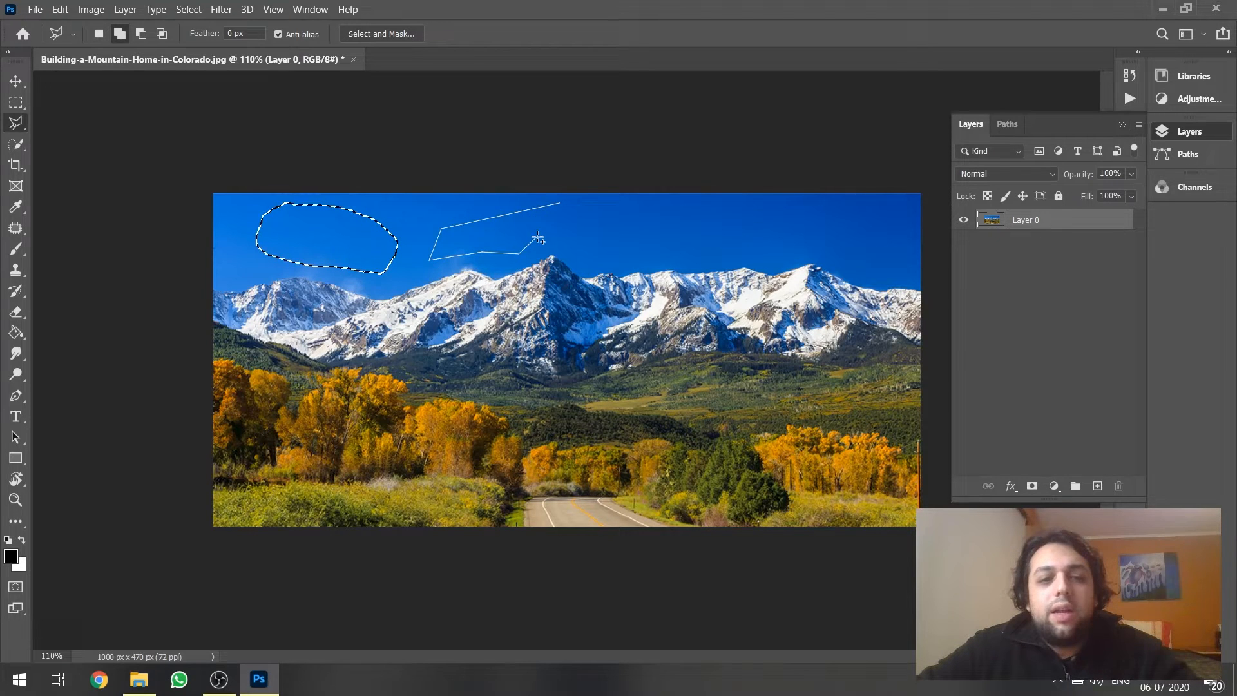
pyautogui.click(584, 244)
pyautogui.click(594, 213)
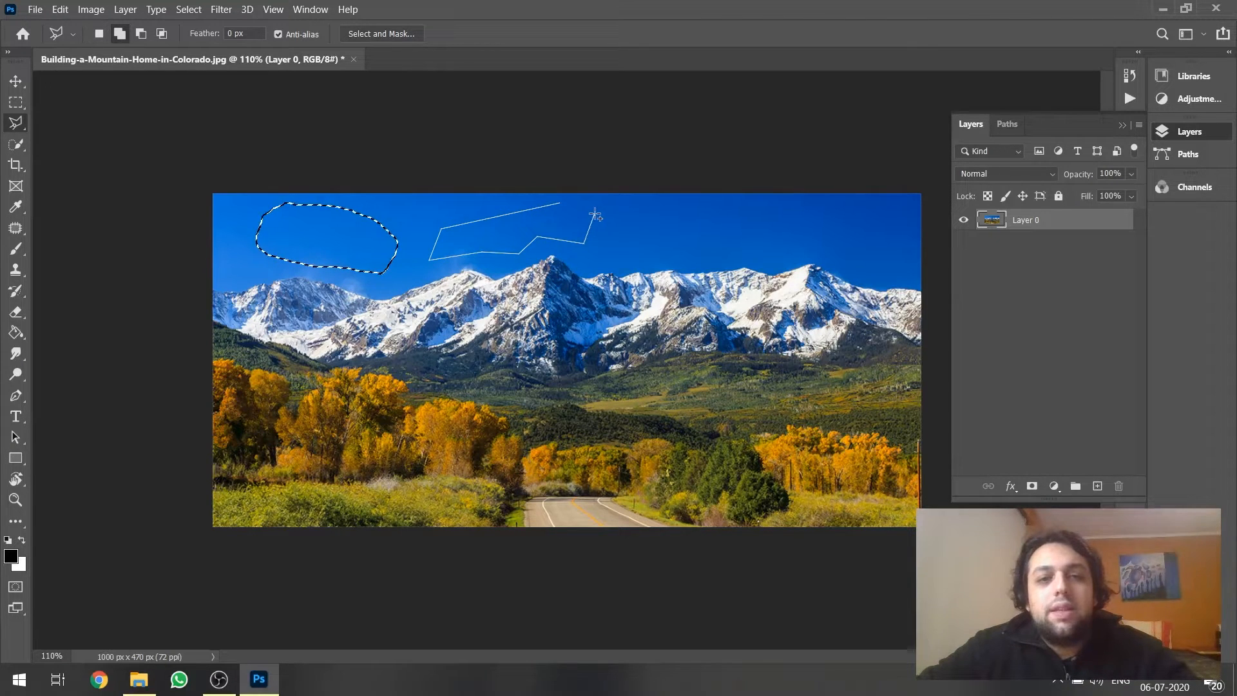
pyautogui.click(559, 203)
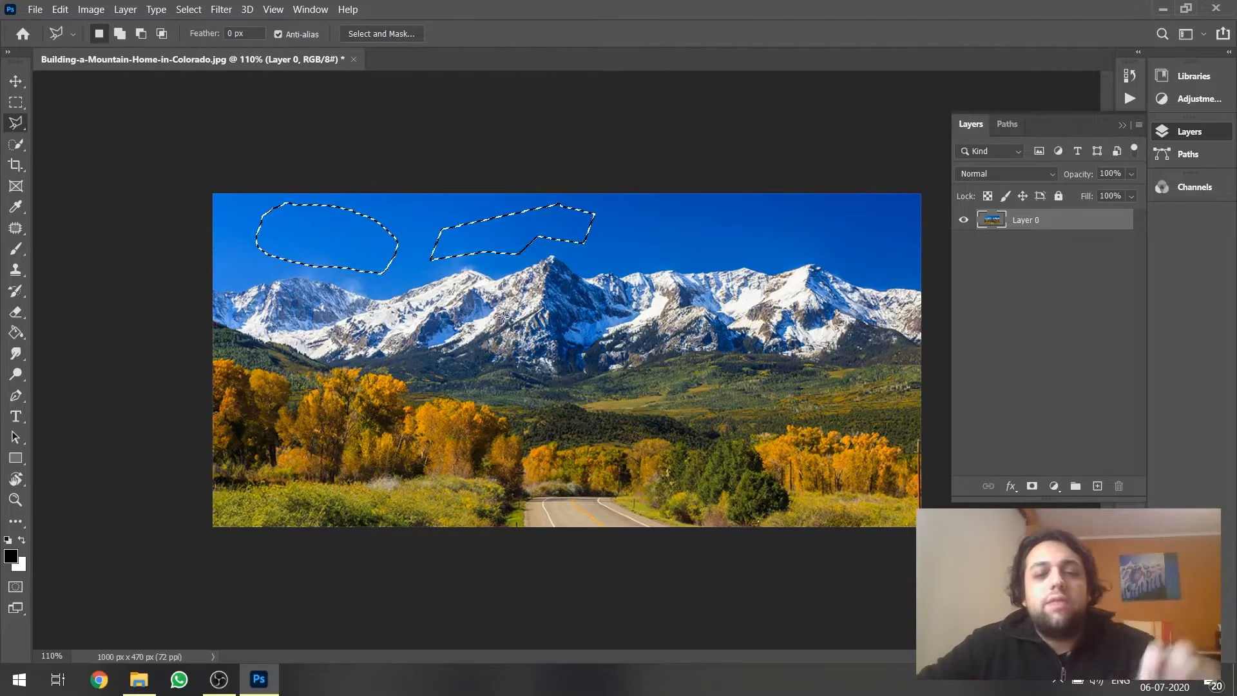
# Replace the selection by starting a new Polygonal Lasso outline in the sky along the central ridge.
pyautogui.click(496, 217)
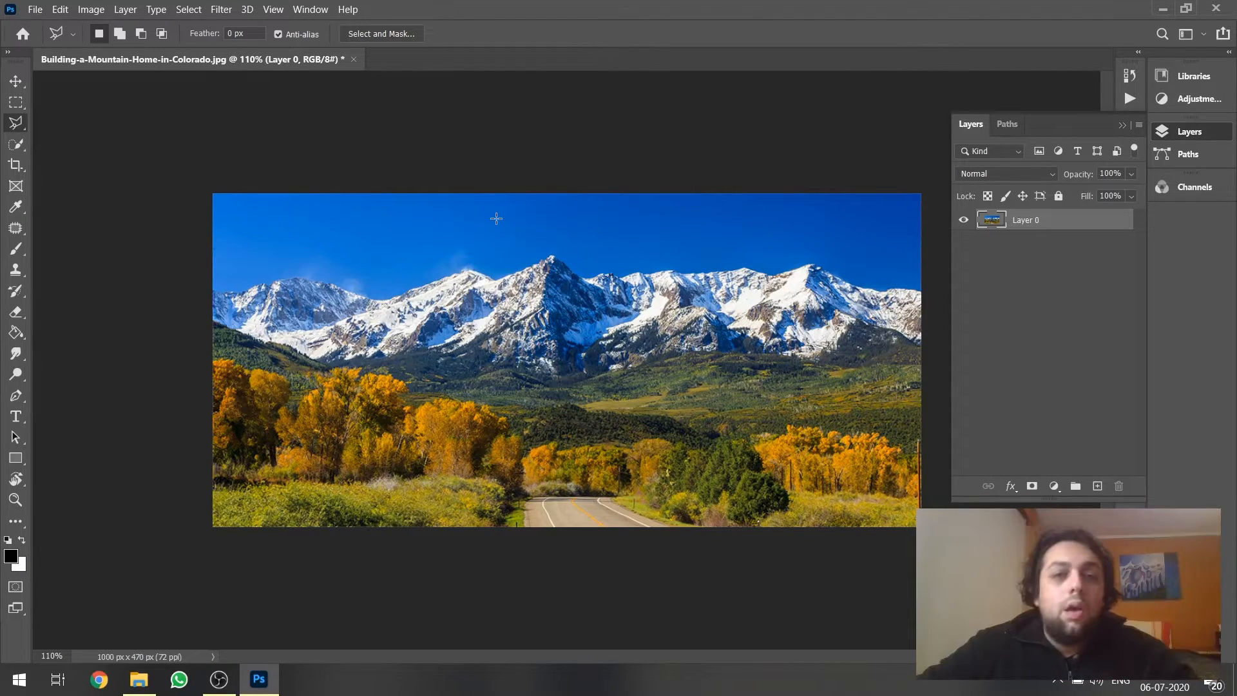
pyautogui.click(429, 211)
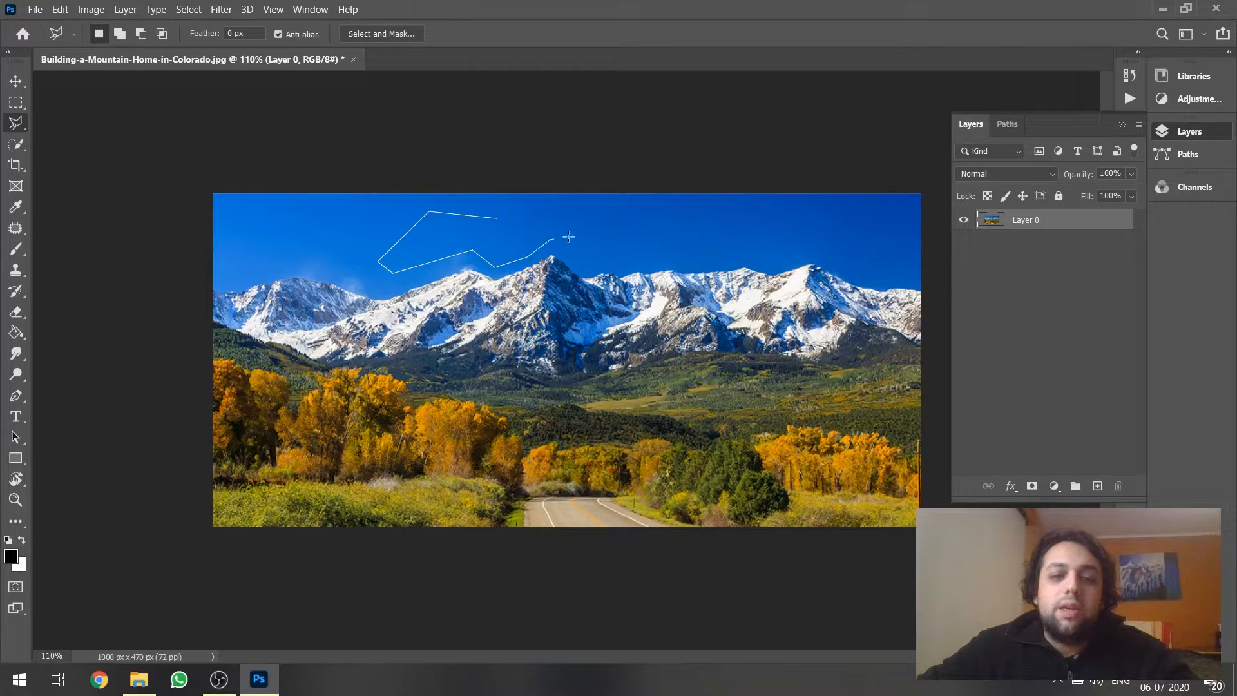
pyautogui.click(604, 262)
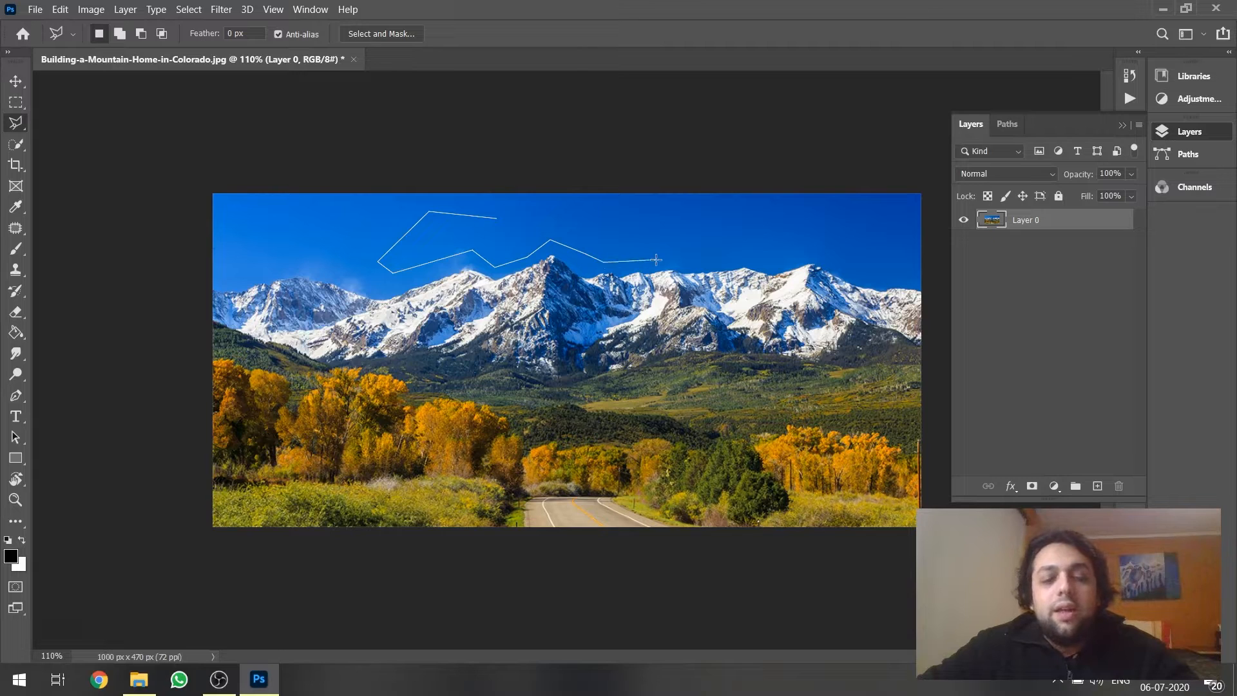
pyautogui.click(688, 243)
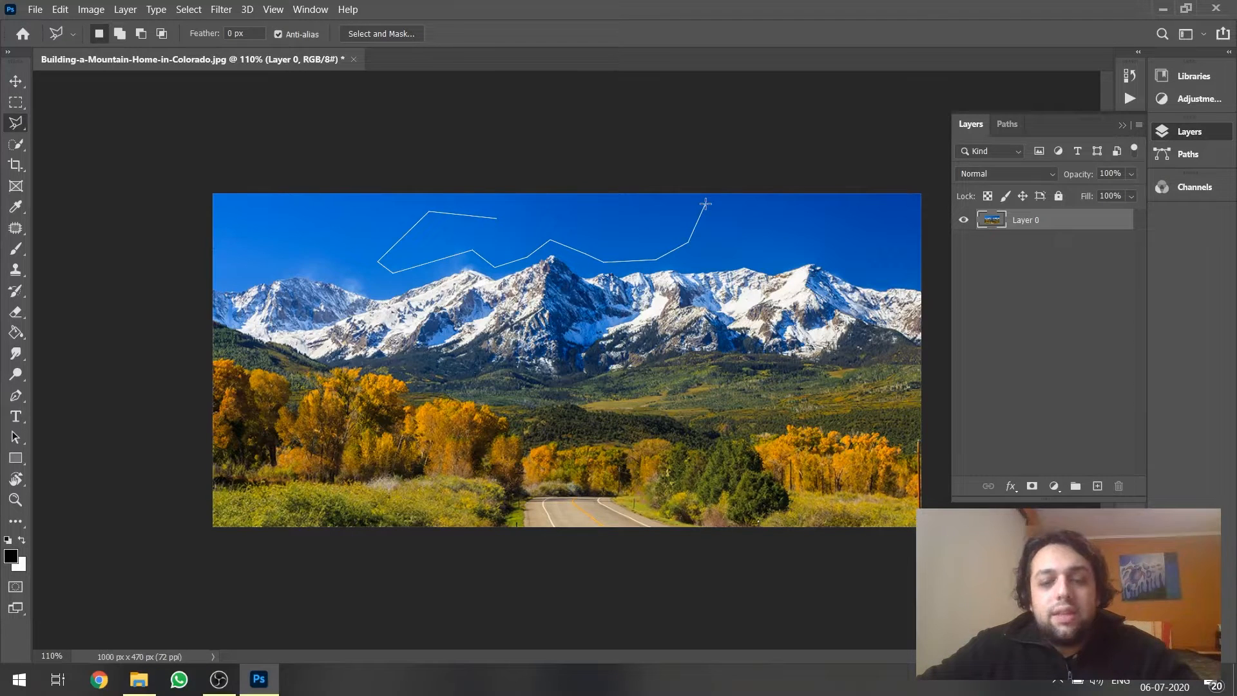
# Remove the placed points of the unfinished polygonal outline one by one, starting from the last.
pyautogui.press('BackSpace')
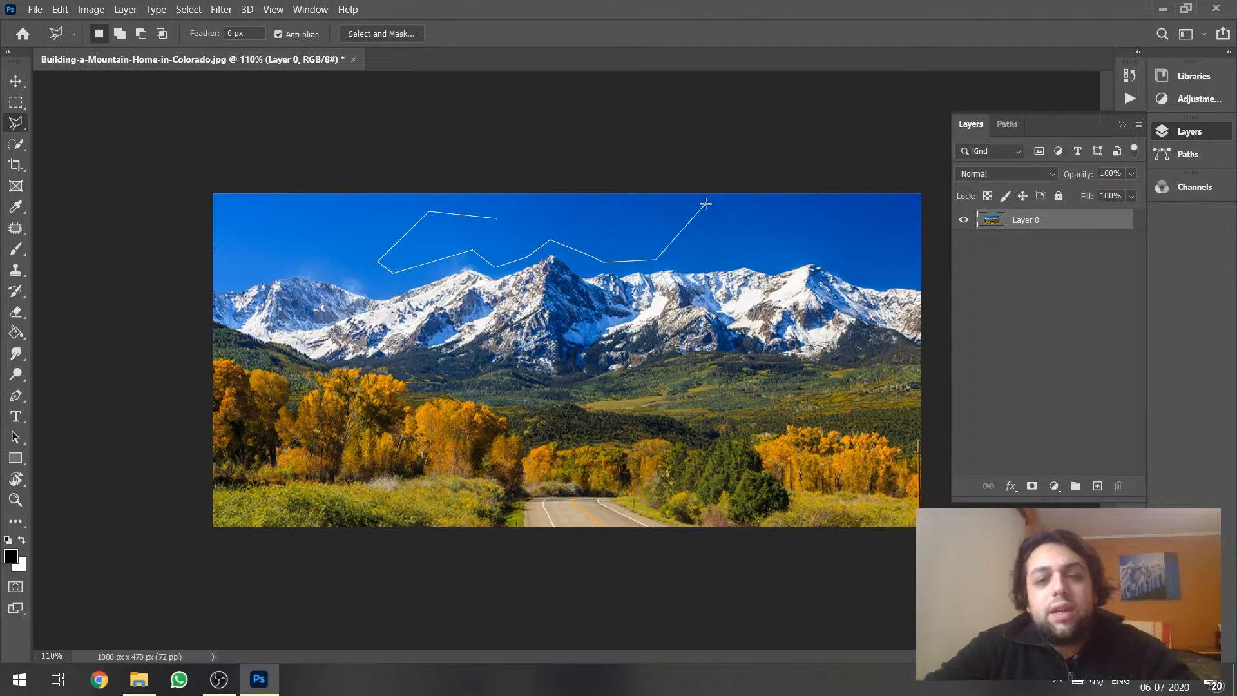
pyautogui.press('BackSpace')
pyautogui.press('BackSpace')
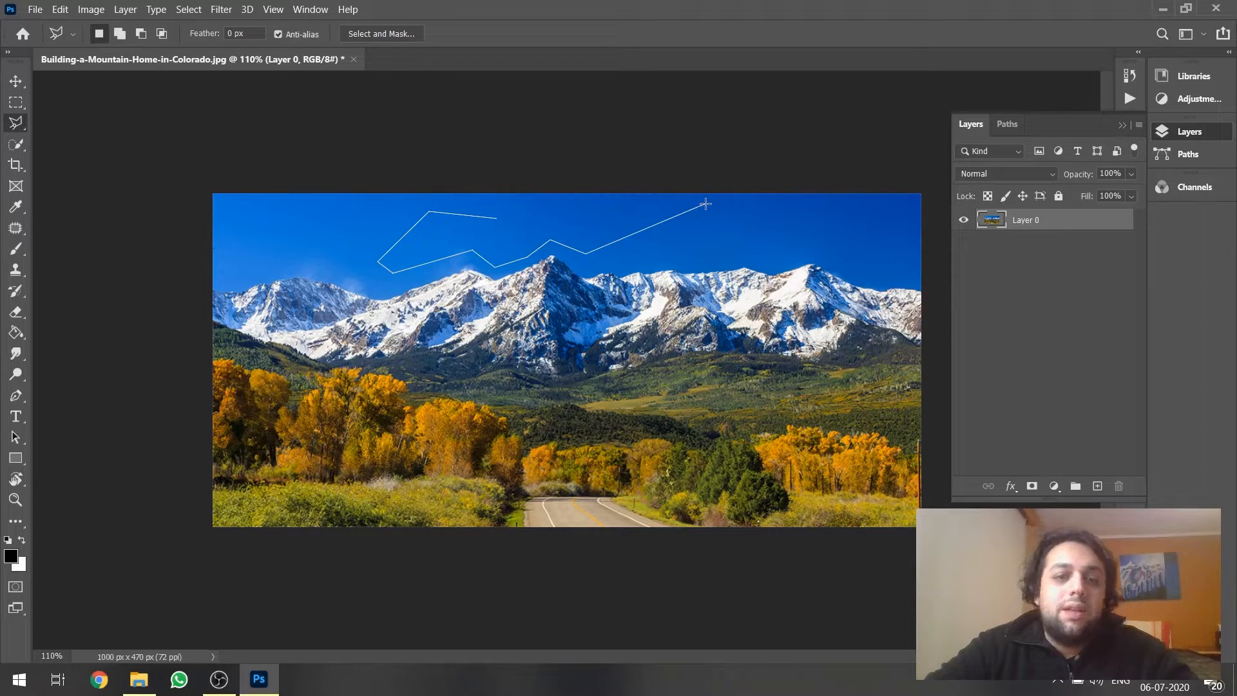
pyautogui.press('BackSpace')
pyautogui.press('BackSpace')
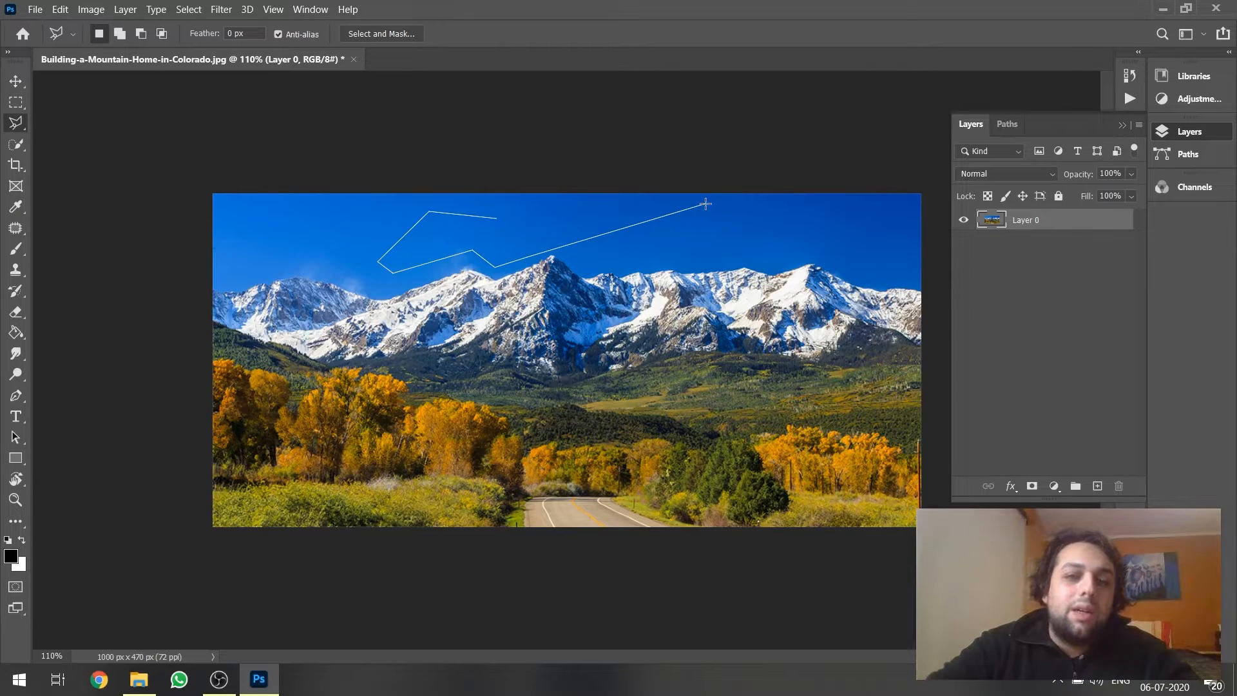
pyautogui.press('BackSpace')
pyautogui.press('BackSpace')
pyautogui.press('BackSpace')
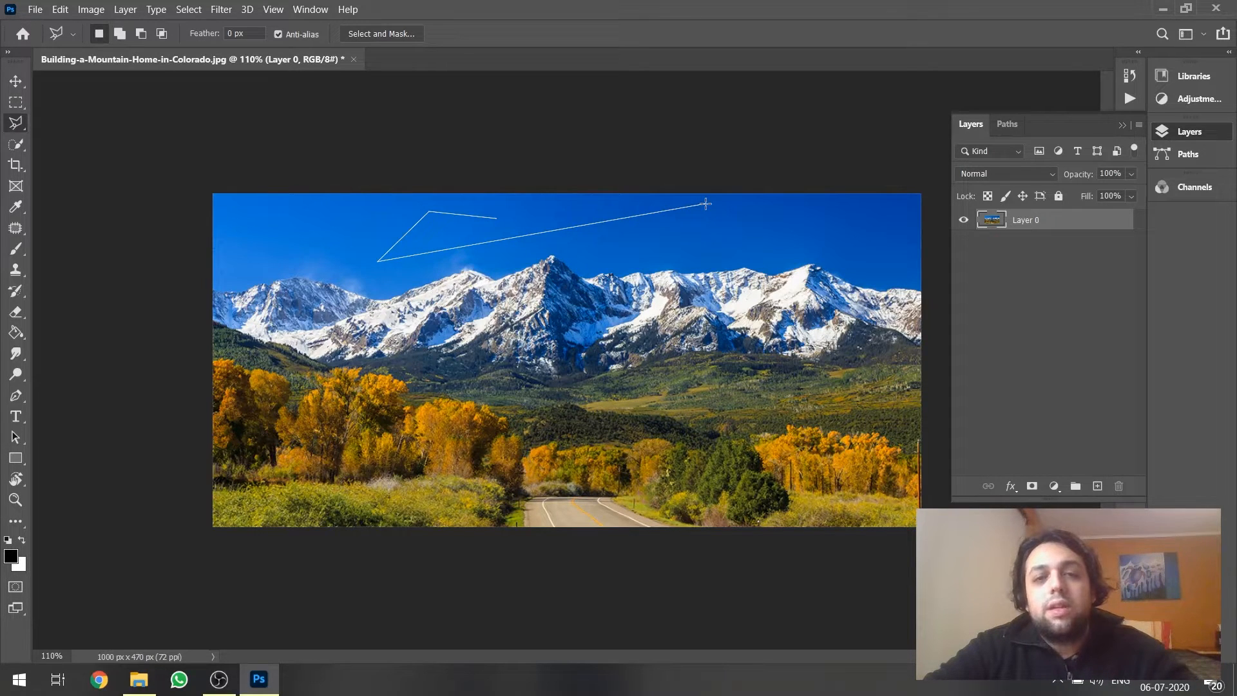
pyautogui.press('BackSpace')
pyautogui.press('BackSpace')
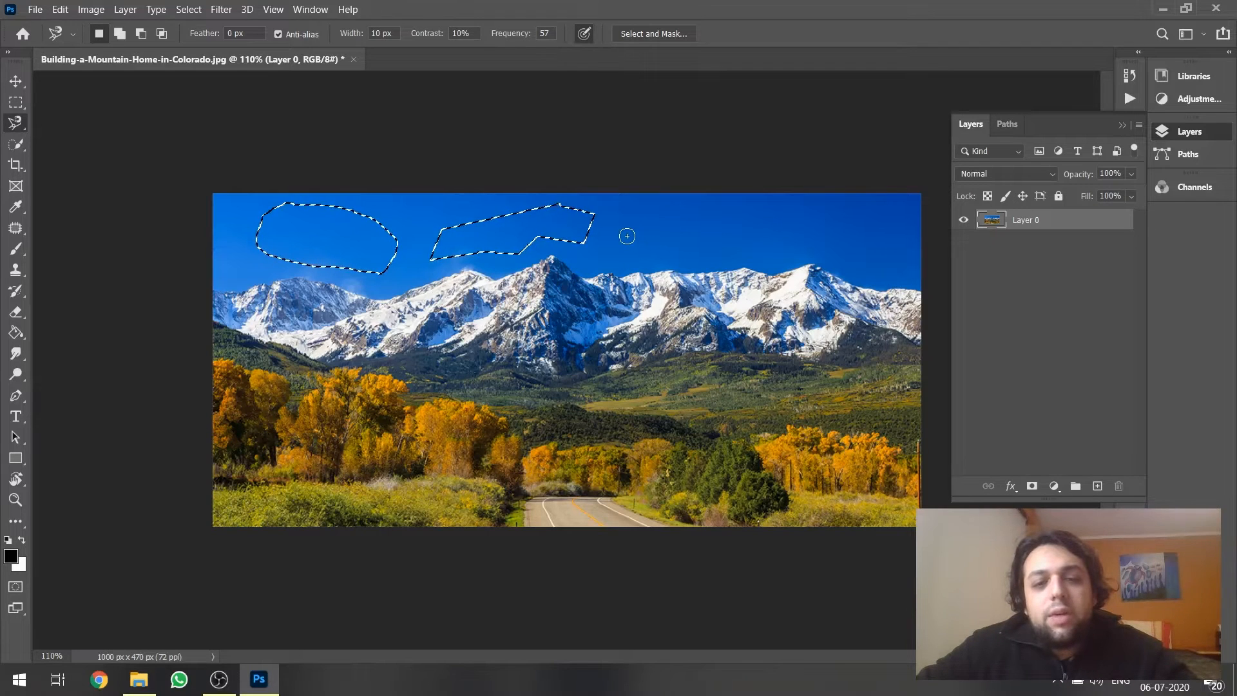
# Add the sky above the right-hand snowy ridge to the selection with the Magnetic Lasso, and clear the whole selection.
pyautogui.hotkey('ctrl', 'd')
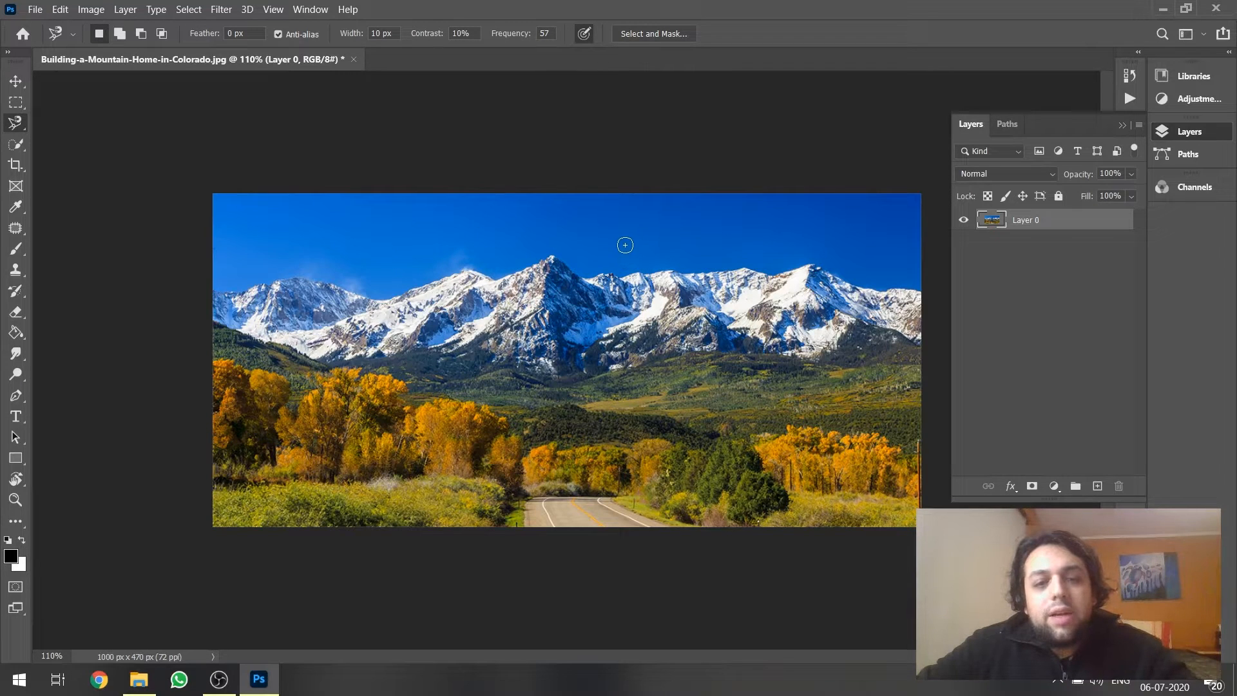
pyautogui.hotkey('ctrl', 'z')
pyautogui.keyDown('shift'); pyautogui.click(619, 236); pyautogui.keyUp('shift')
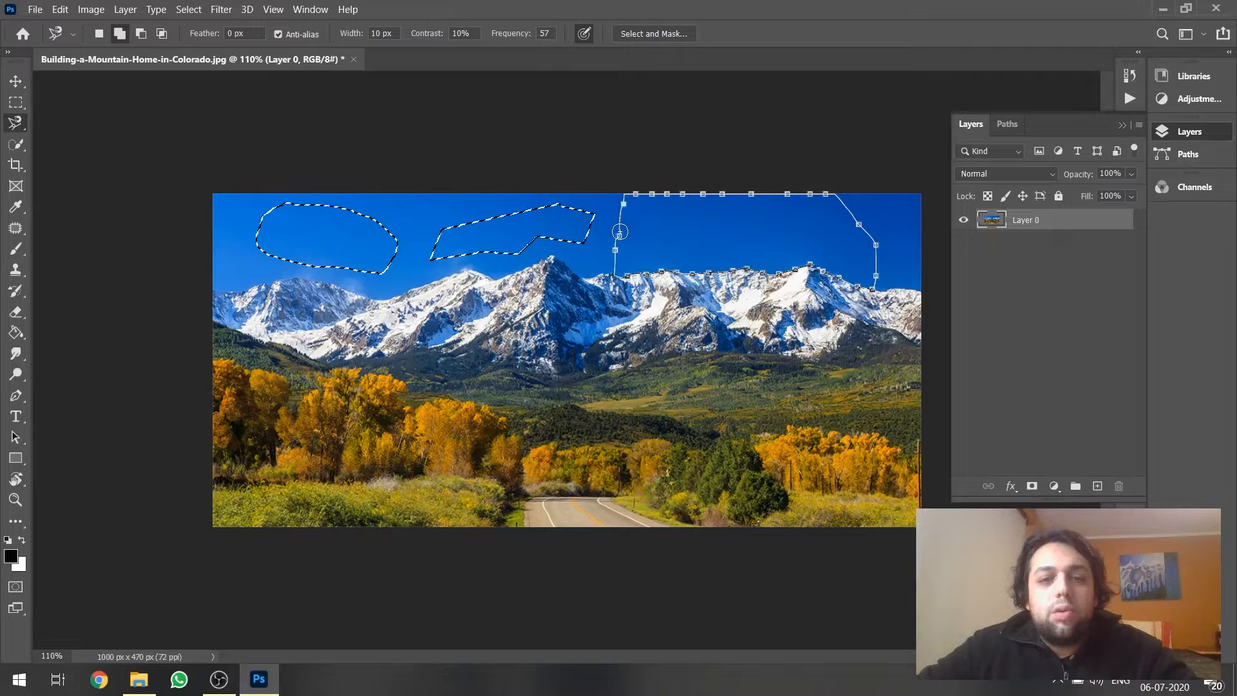
pyautogui.click(619, 236)
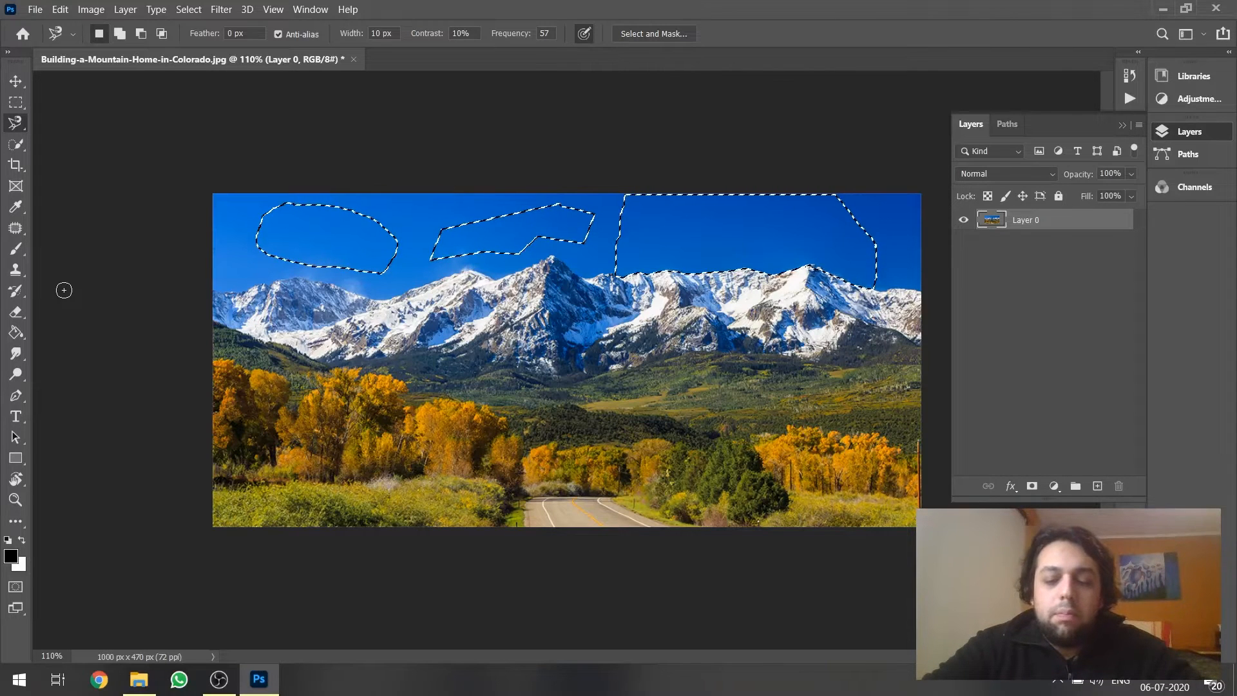
pyautogui.press('Delete')
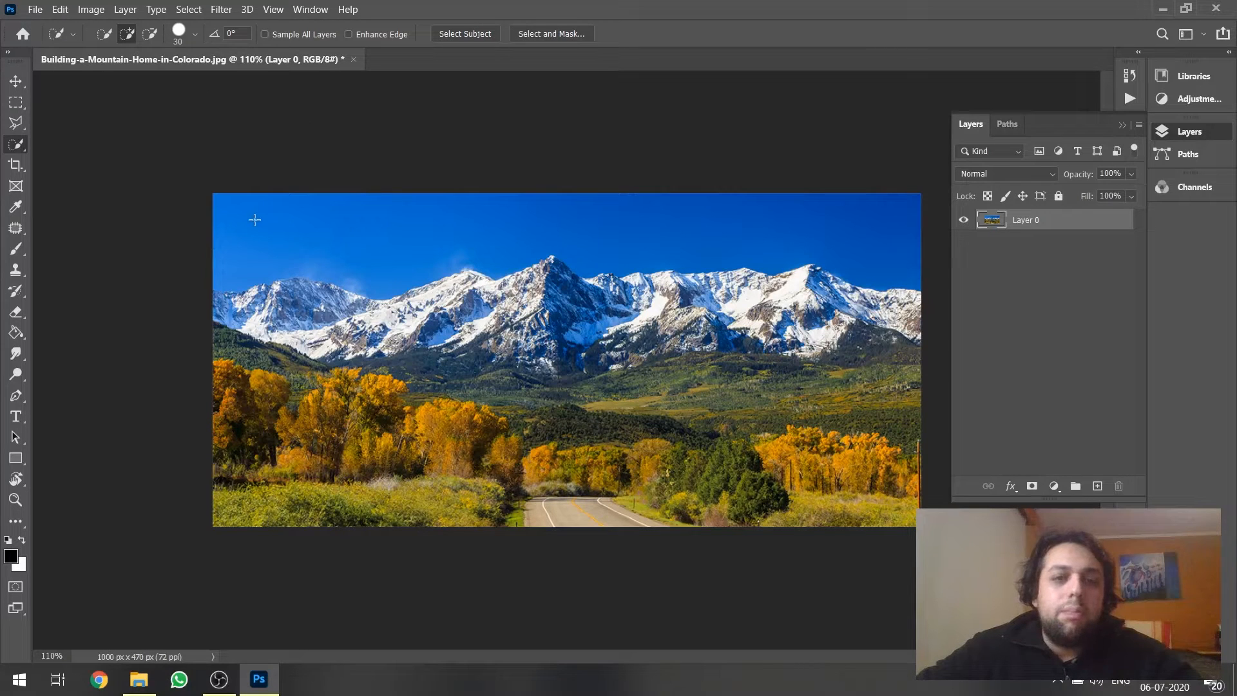
# Select the entire blue sky above the mountains with the Quick Selection tool at brush size 30.
pyautogui.moveTo(238, 229)
pyautogui.mouseDown()
pyautogui.moveTo(311, 228)
pyautogui.moveTo(357, 266)
pyautogui.moveTo(392, 268)
pyautogui.moveTo(540, 221)
pyautogui.moveTo(568, 235)
pyautogui.moveTo(631, 227)
pyautogui.mouseUp()
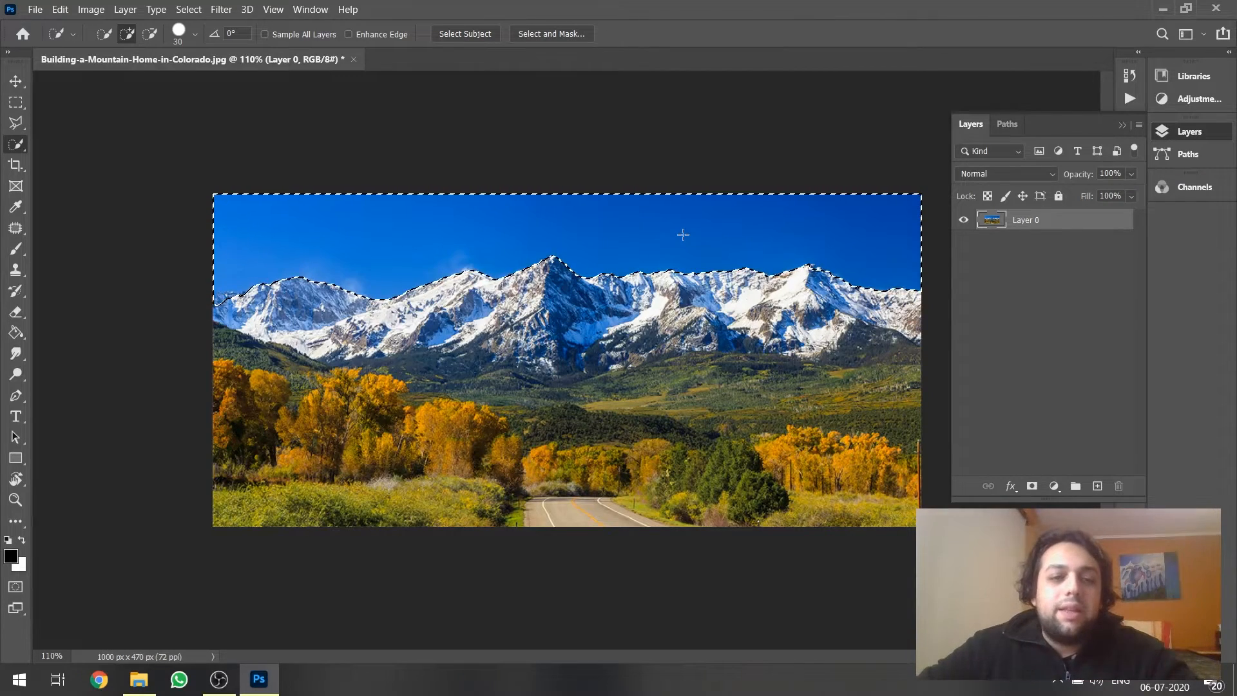
# Subtract the wrongly included mountain slope at the image's left edge from the sky selection.
pyautogui.scroll(1, 570, 360)
pyautogui.scroll(5, 105, 296)
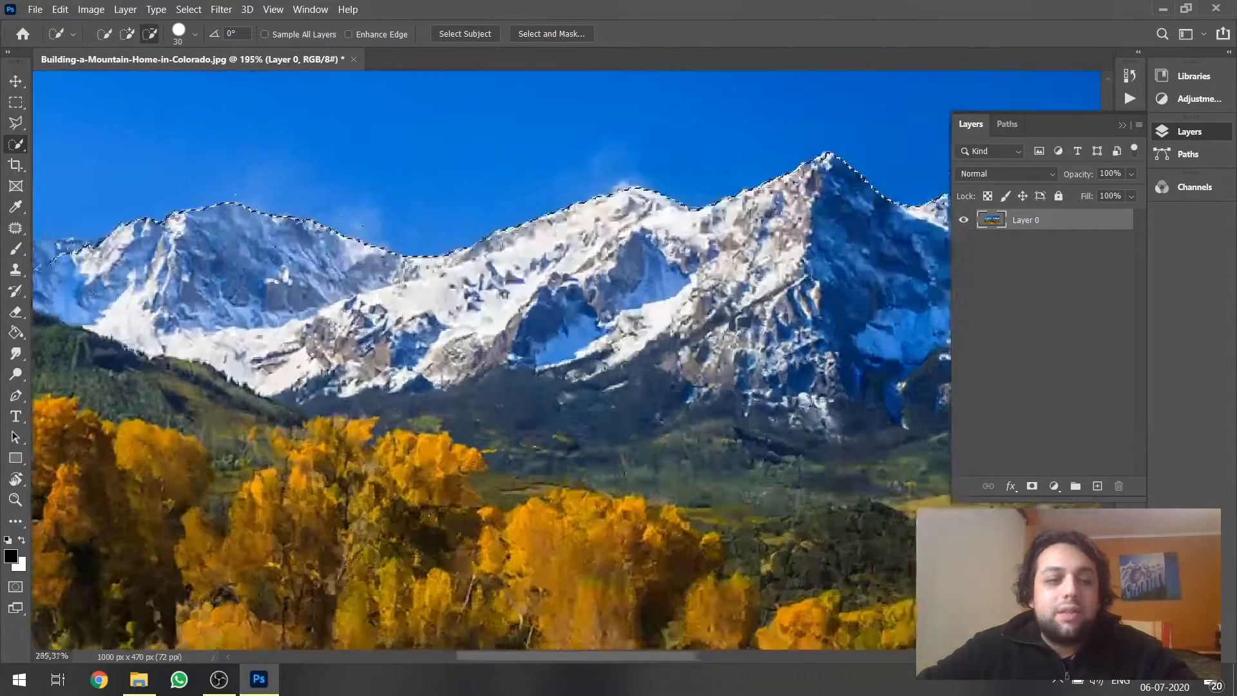
pyautogui.scroll(3, 257, 233)
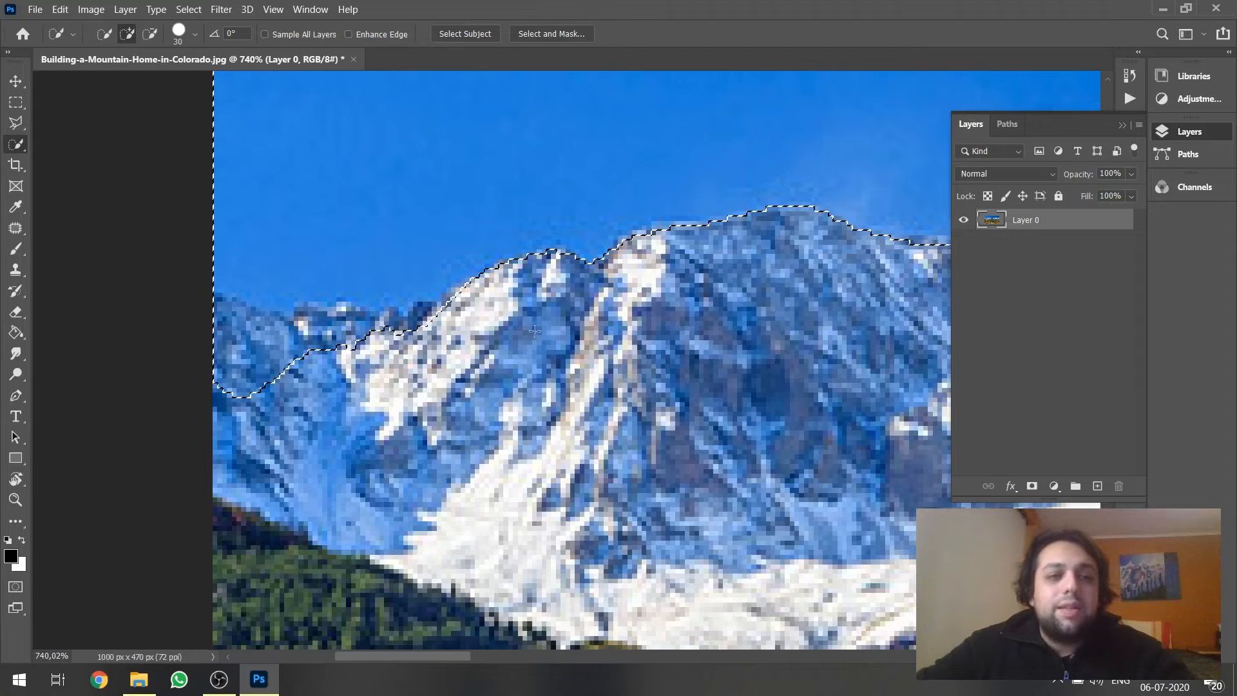
pyautogui.press('alt')
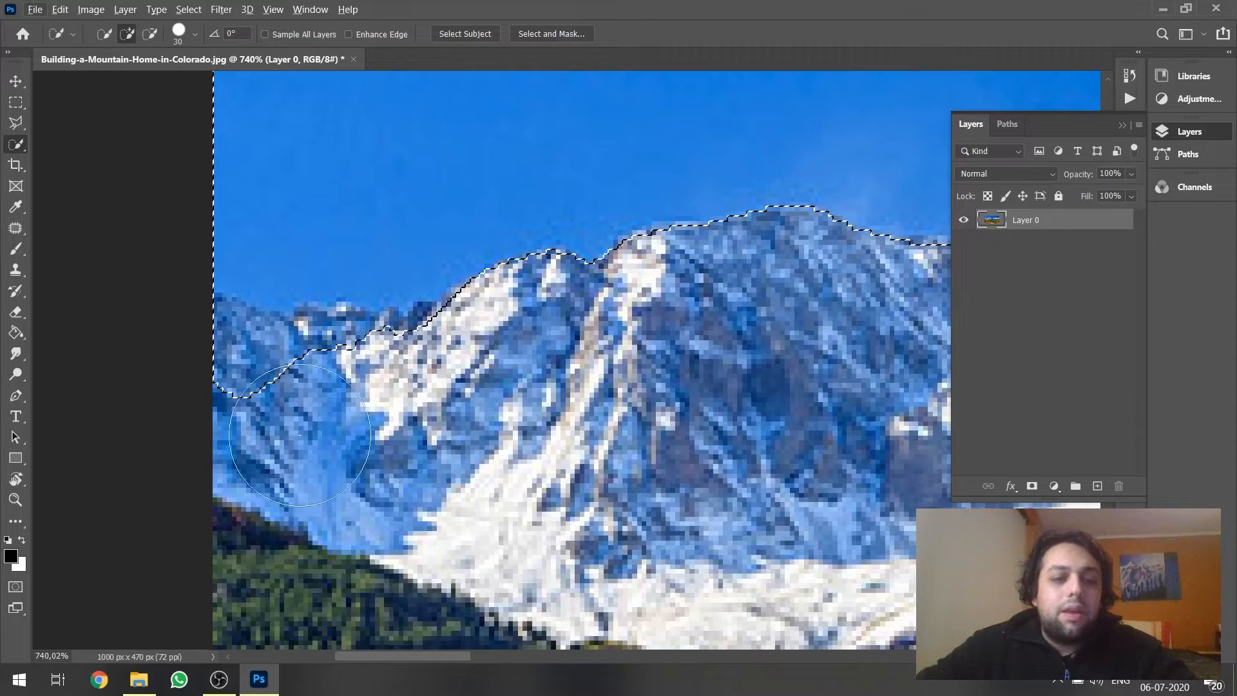
pyautogui.moveTo(274, 419)
pyautogui.mouseDown()
pyautogui.moveTo(216, 414)
pyautogui.moveTo(194, 359)
pyautogui.moveTo(206, 400)
pyautogui.moveTo(329, 392)
pyautogui.mouseUp()
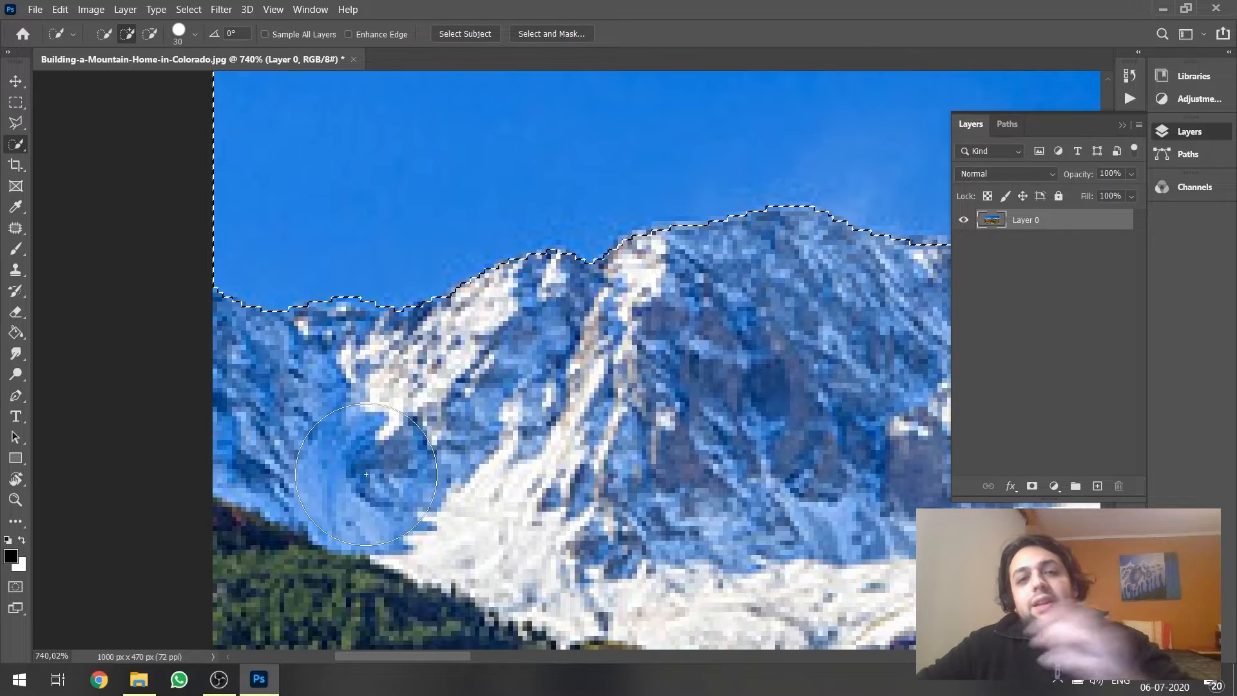
pyautogui.moveTo(444, 456)
pyautogui.mouseDown()
pyautogui.moveTo(457, 445)
pyautogui.moveTo(528, 490)
pyautogui.moveTo(554, 477)
pyautogui.moveTo(530, 504)
pyautogui.mouseUp()
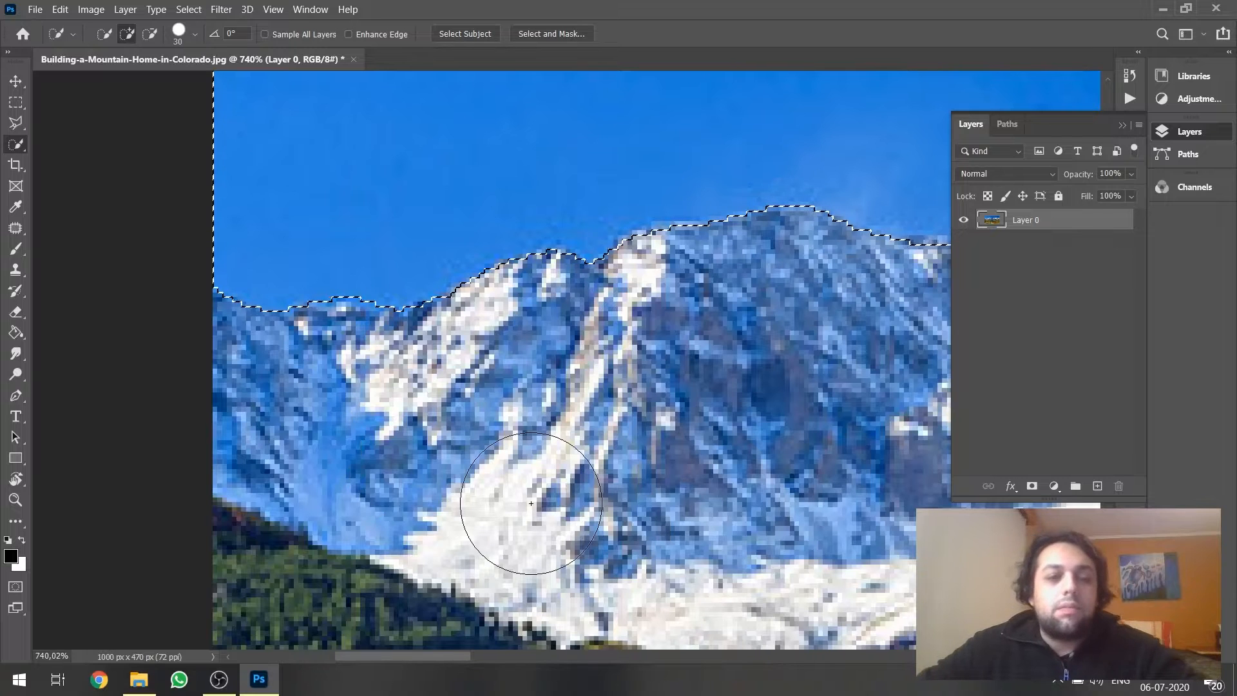
# Brush the remaining sky just above the leftmost ridge back into the selection.
pyautogui.scroll(-1, 403, 318)
pyautogui.scroll(1, 377, 163)
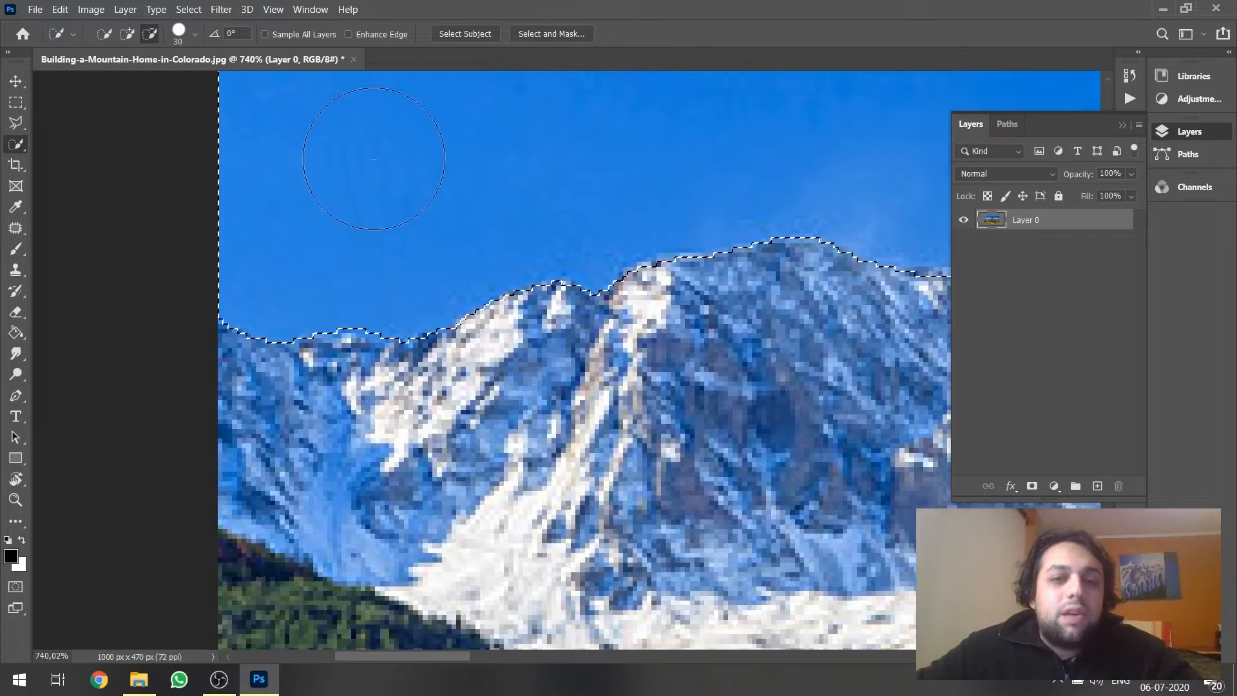
pyautogui.moveTo(358, 250)
pyautogui.mouseDown()
pyautogui.moveTo(358, 269)
pyautogui.moveTo(315, 259)
pyautogui.mouseUp()
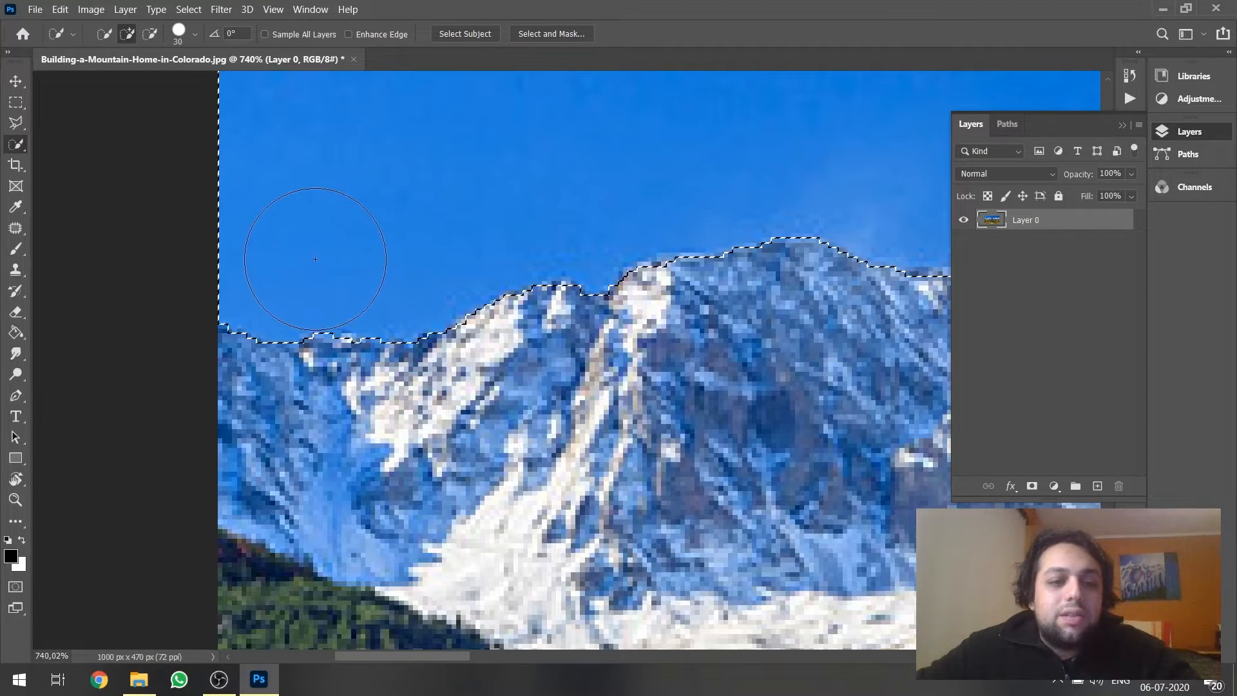
pyautogui.scroll(-2, 315, 259)
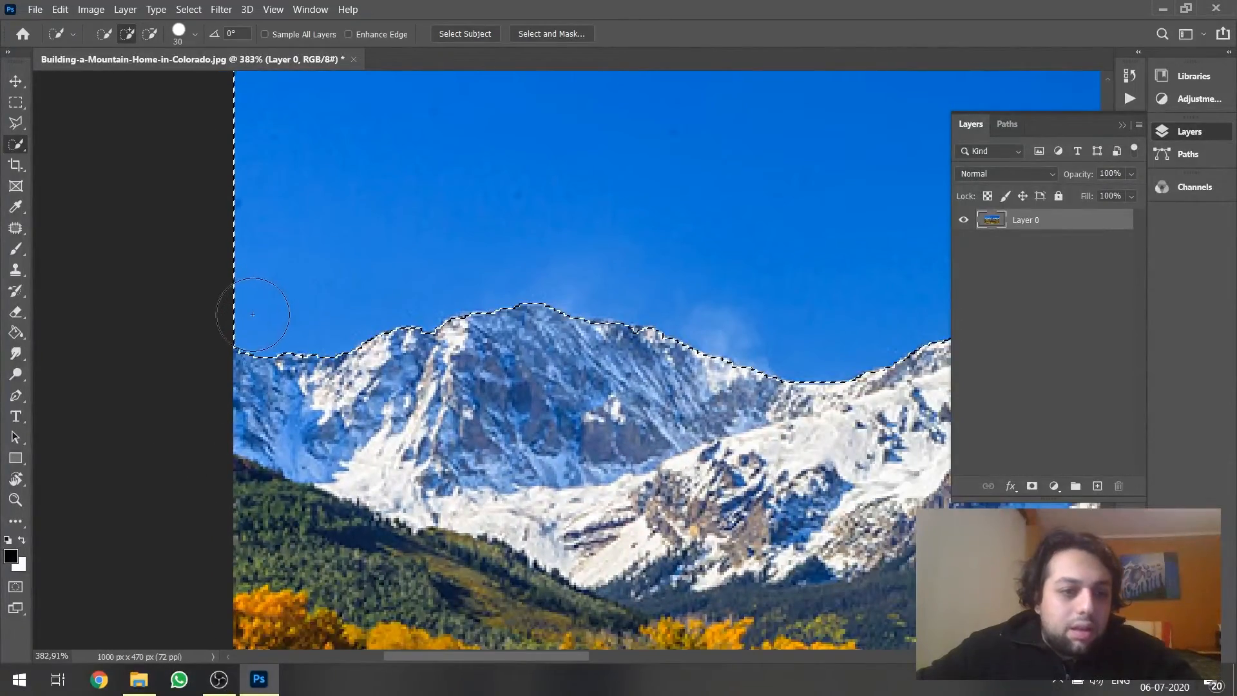
pyautogui.scroll(2, 255, 316)
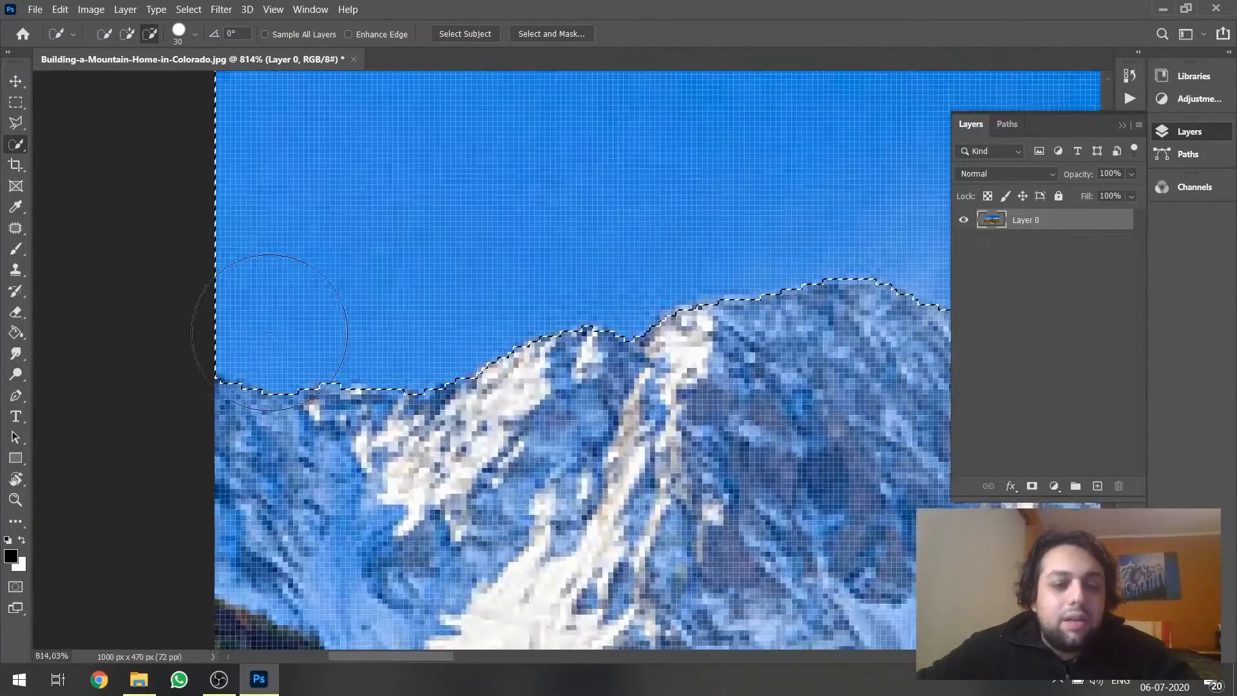
# Clear the sky selection and sample the sky above the left-hand peaks with the Magic Wand tool at tolerance 10.
pyautogui.scroll(1, 270, 332)
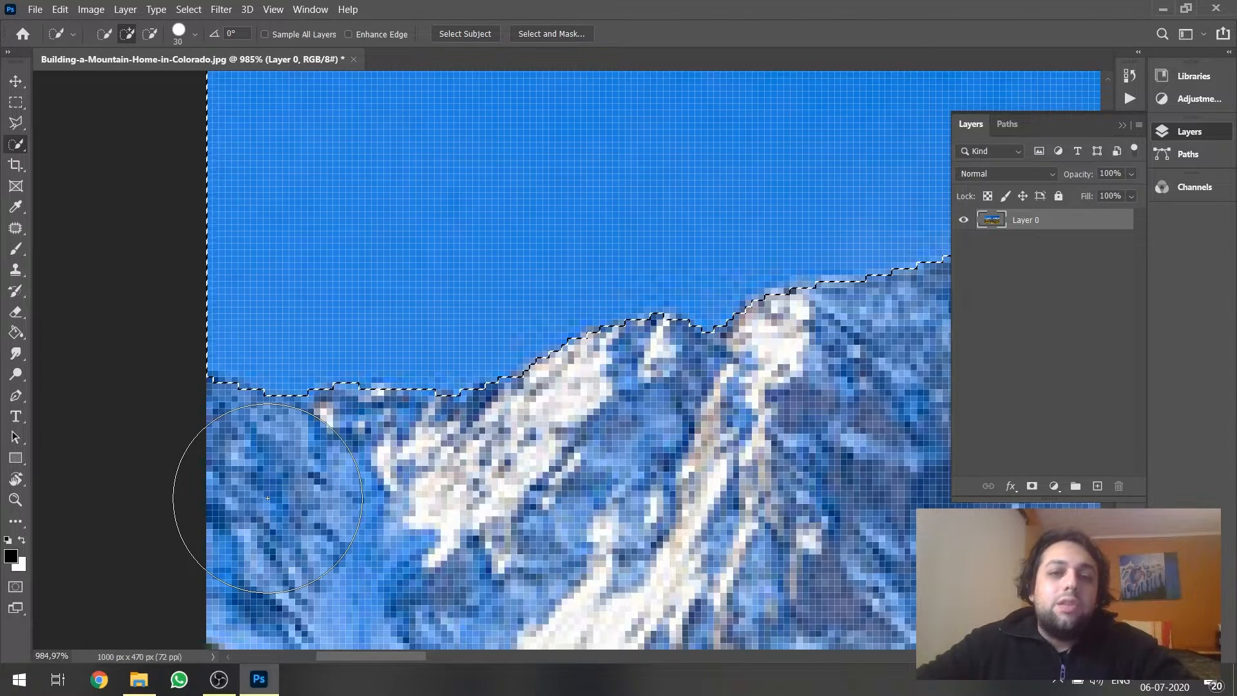
pyautogui.hotkey('ctrl', '0')
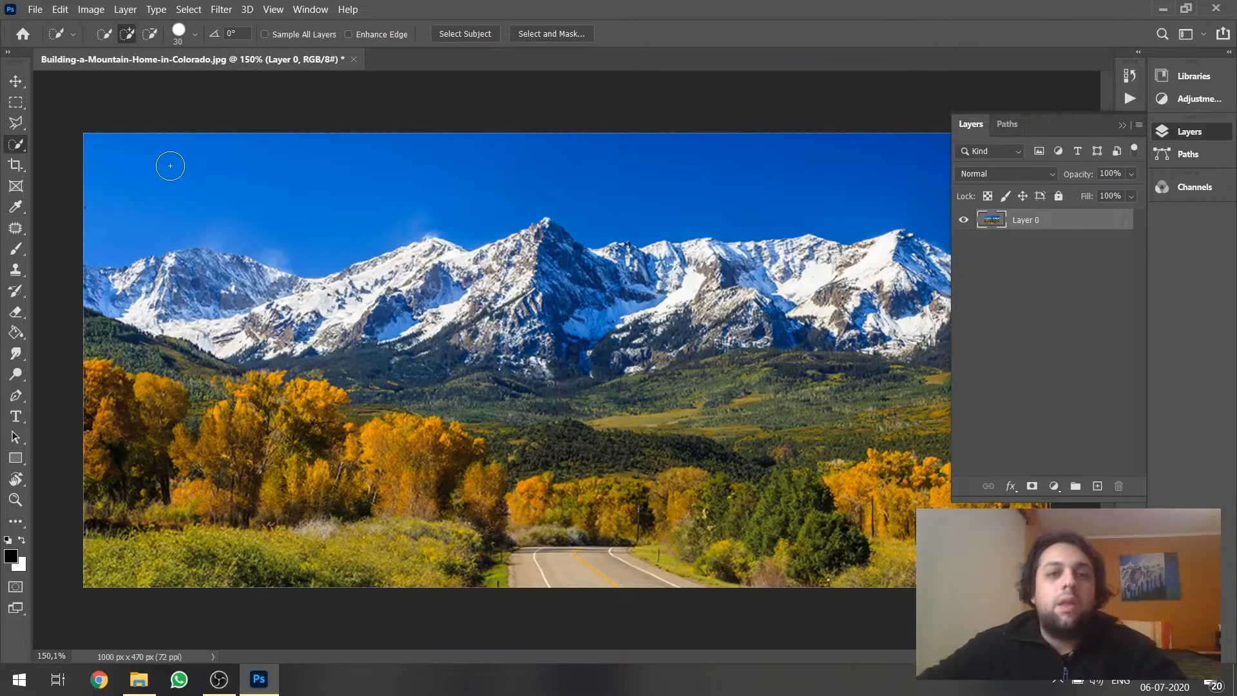
pyautogui.rightClick(12, 153)
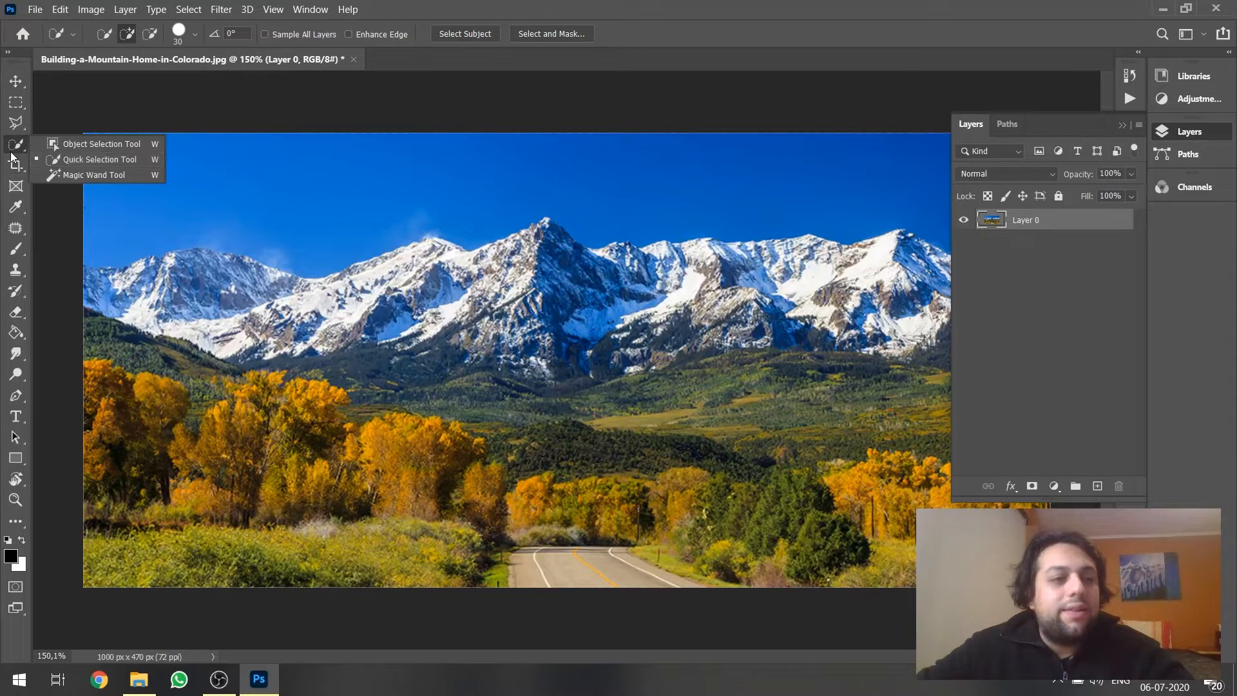
pyautogui.click(58, 172)
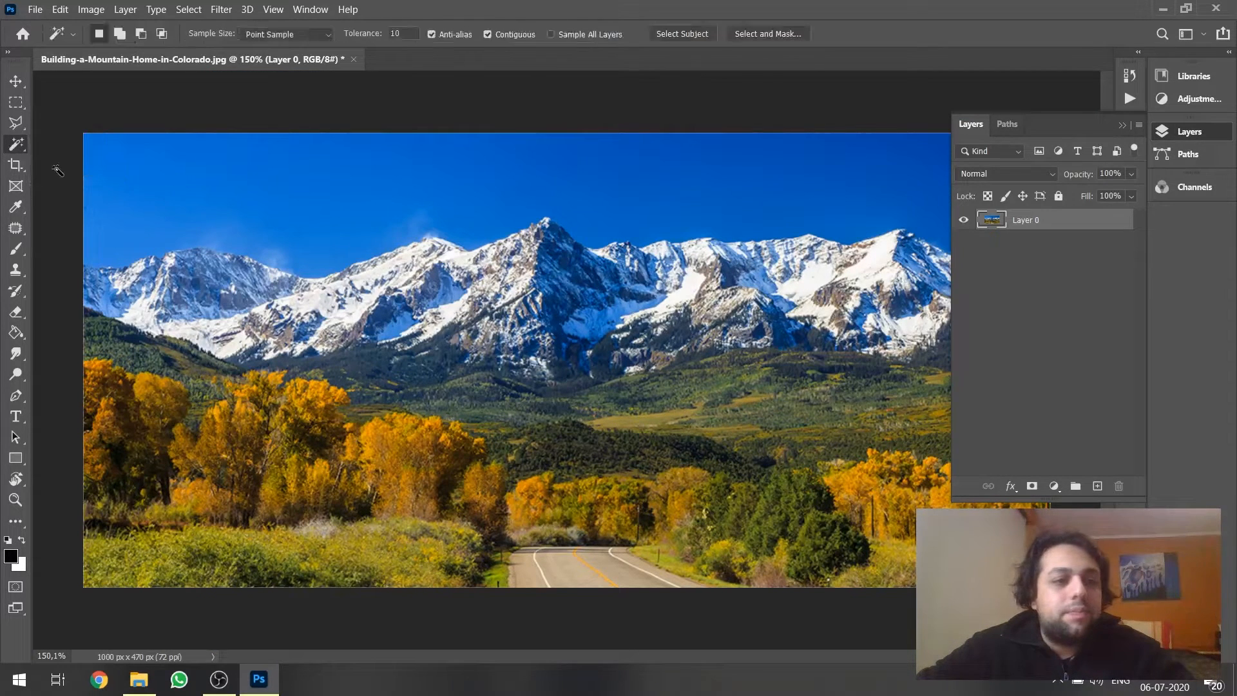
pyautogui.click(318, 192)
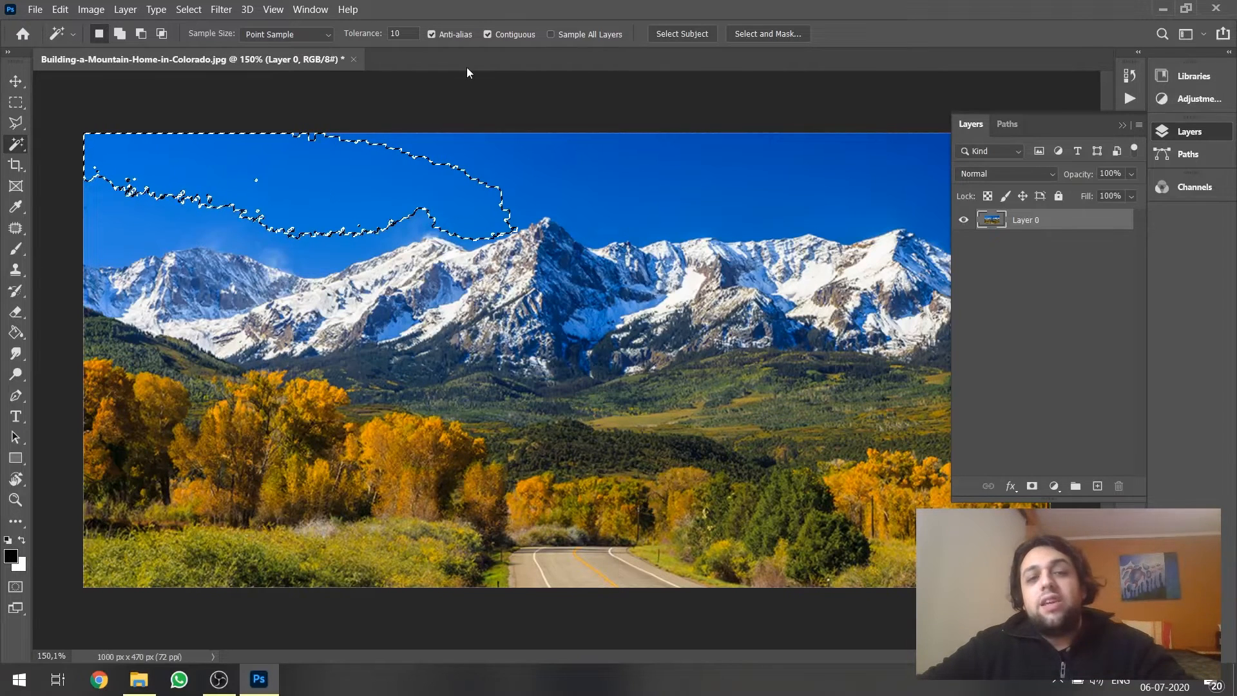
# Set the Magic Wand tolerance to 1 and sample several different spots across the blue sky.
pyautogui.doubleClick(400, 33)
pyautogui.write('1')
pyautogui.press('Return')
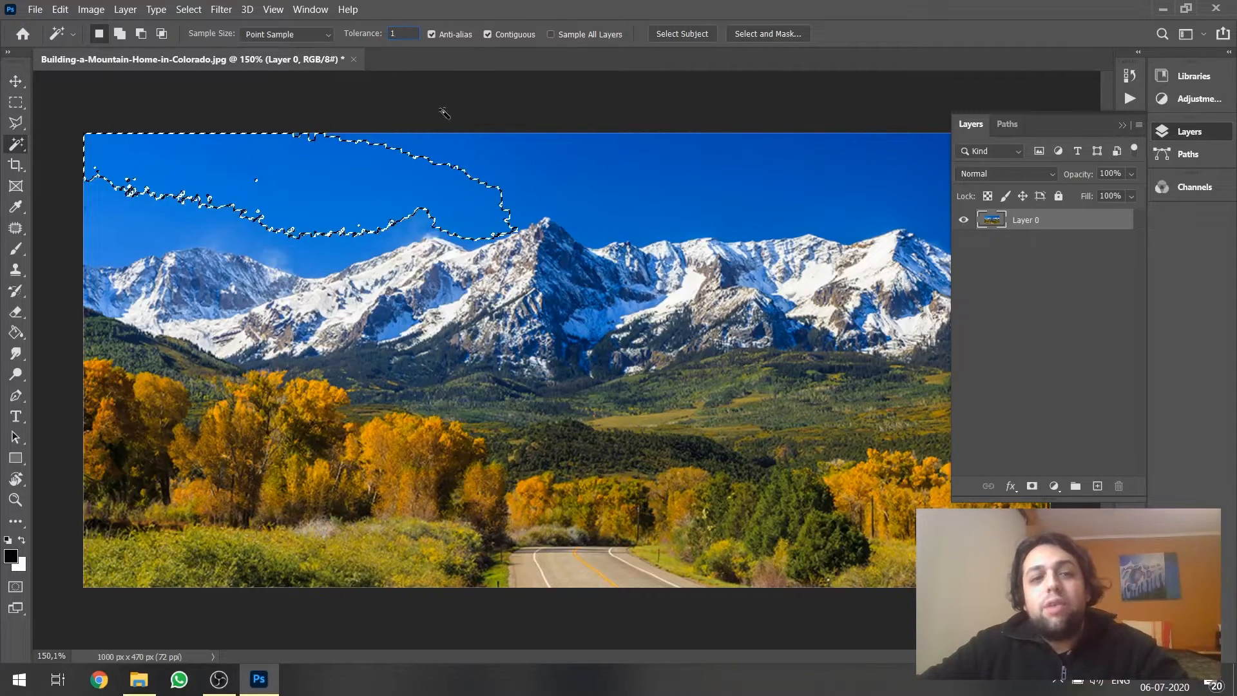
pyautogui.click(645, 162)
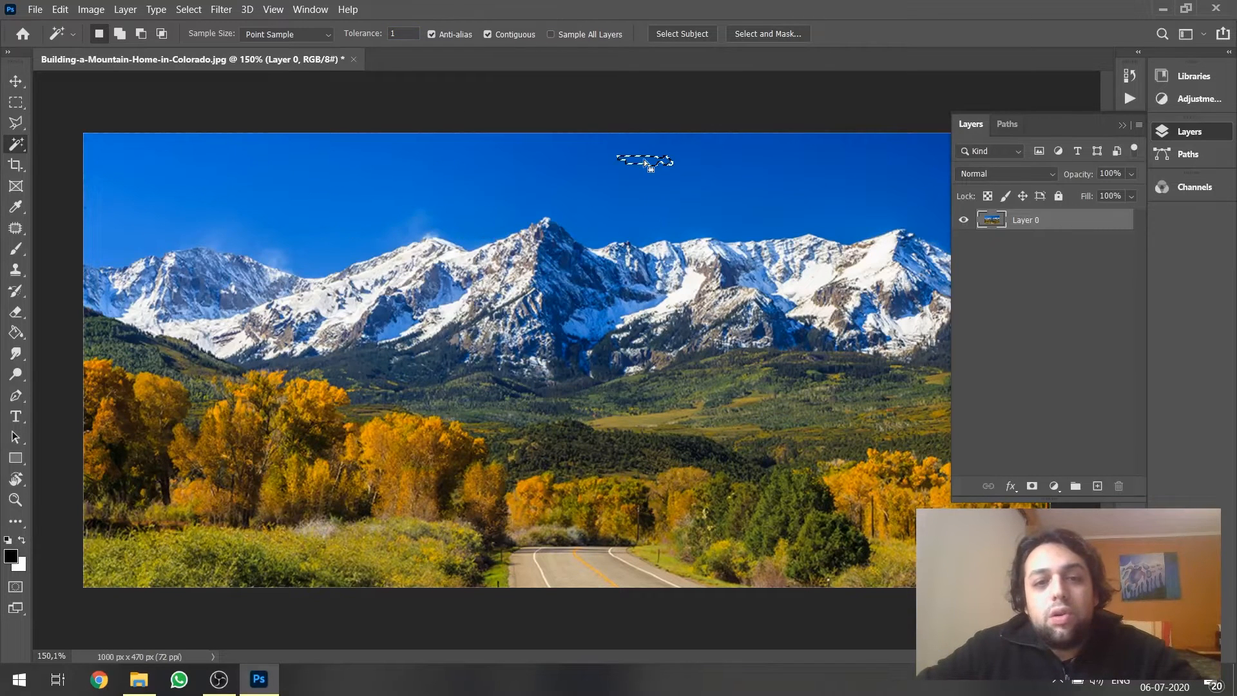
pyautogui.click(373, 159)
pyautogui.click(291, 180)
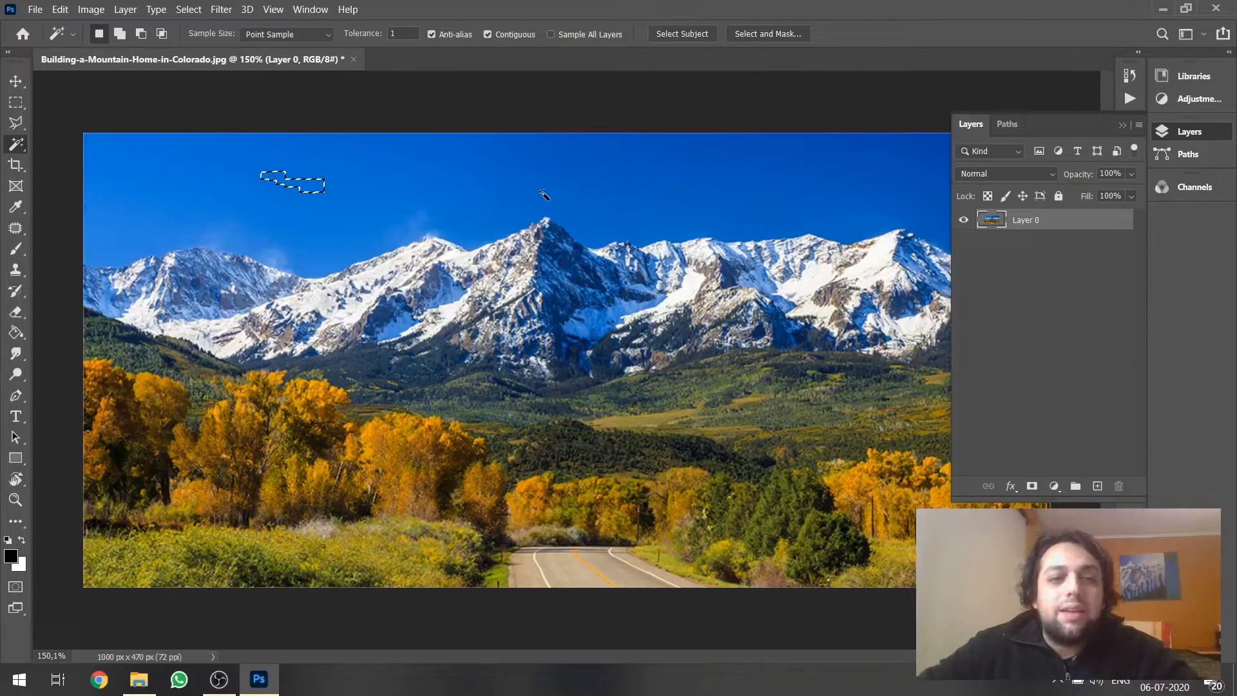
pyautogui.click(541, 191)
pyautogui.click(697, 196)
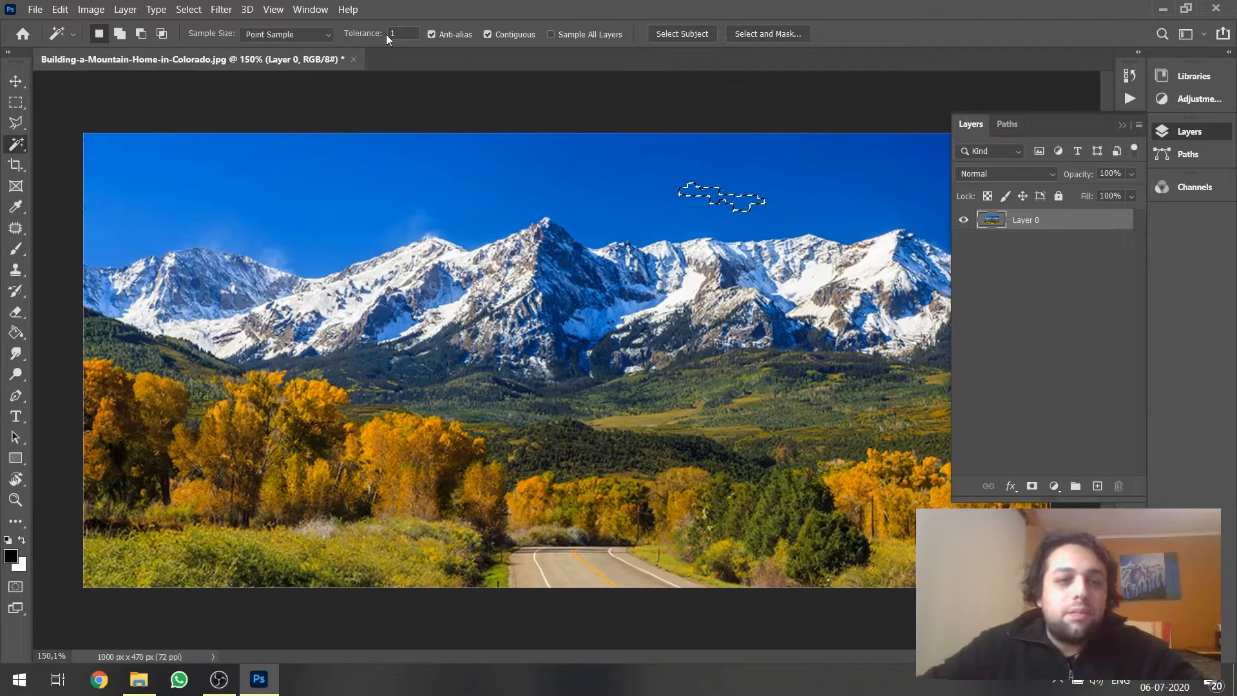
# Sample the left part of the sky at Magic Wand tolerance 10, and the sky above the central and right-hand peaks at tolerance 20.
pyautogui.write('10')
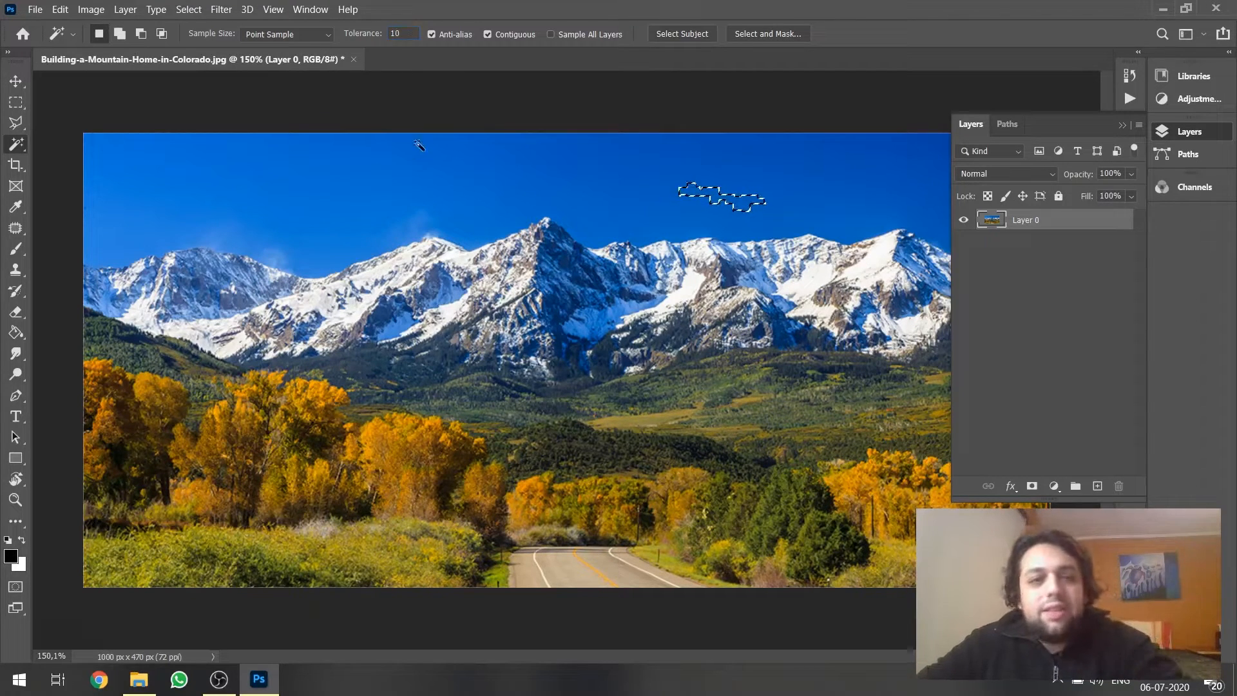
pyautogui.click(411, 171)
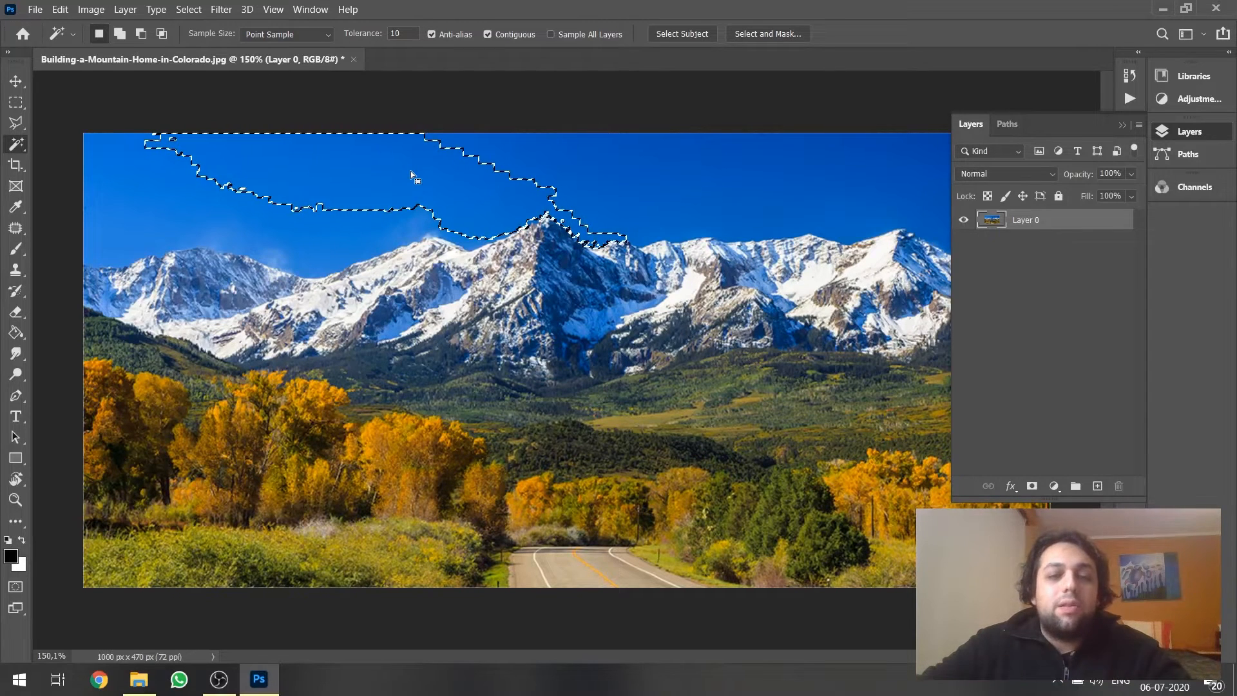
pyautogui.click(419, 33)
pyautogui.write('20')
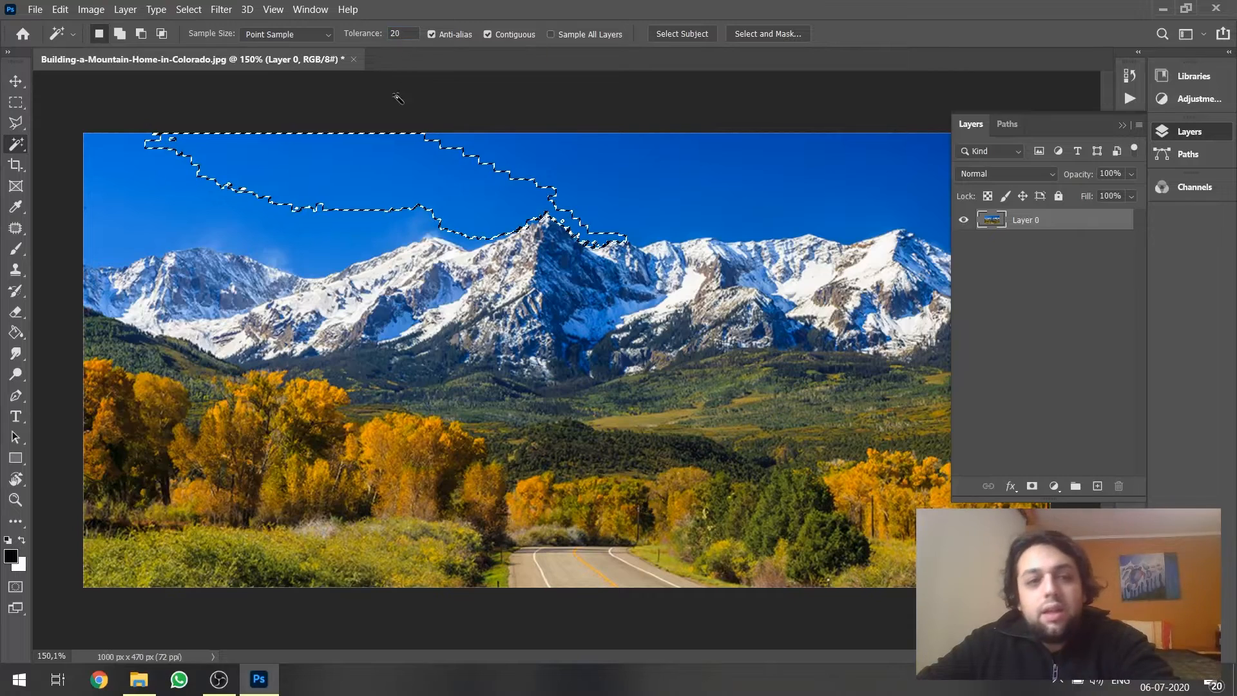
pyautogui.click(659, 168)
pyautogui.scroll(-3, 263, 194)
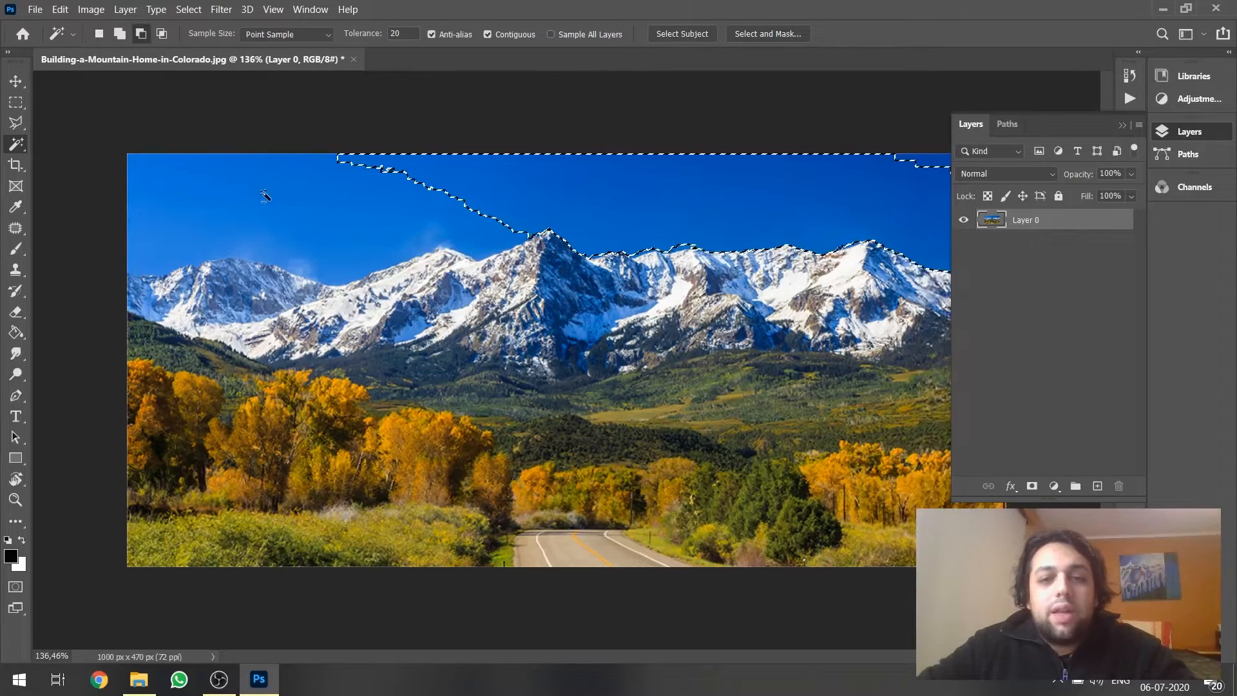
pyautogui.scroll(1, 212, 242)
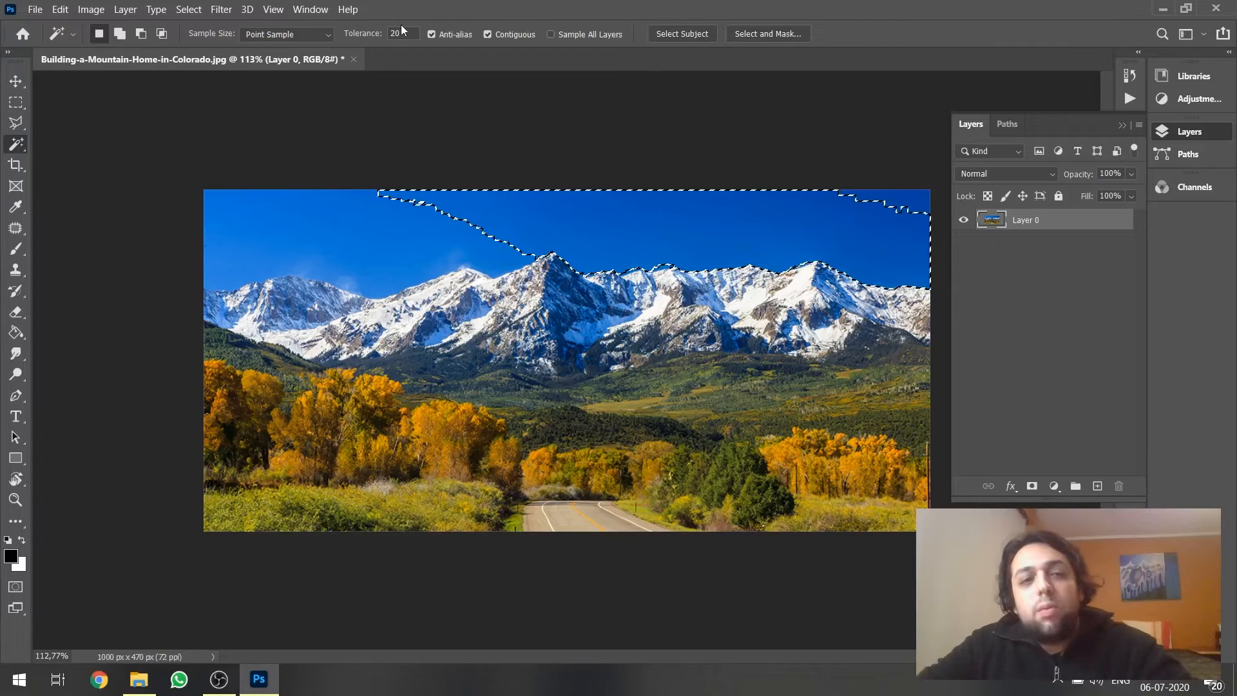
# Raise the Magic Wand tolerance to 50, select the sky, and inspect the selection edge along the left-hand ridge.
pyautogui.write('50')
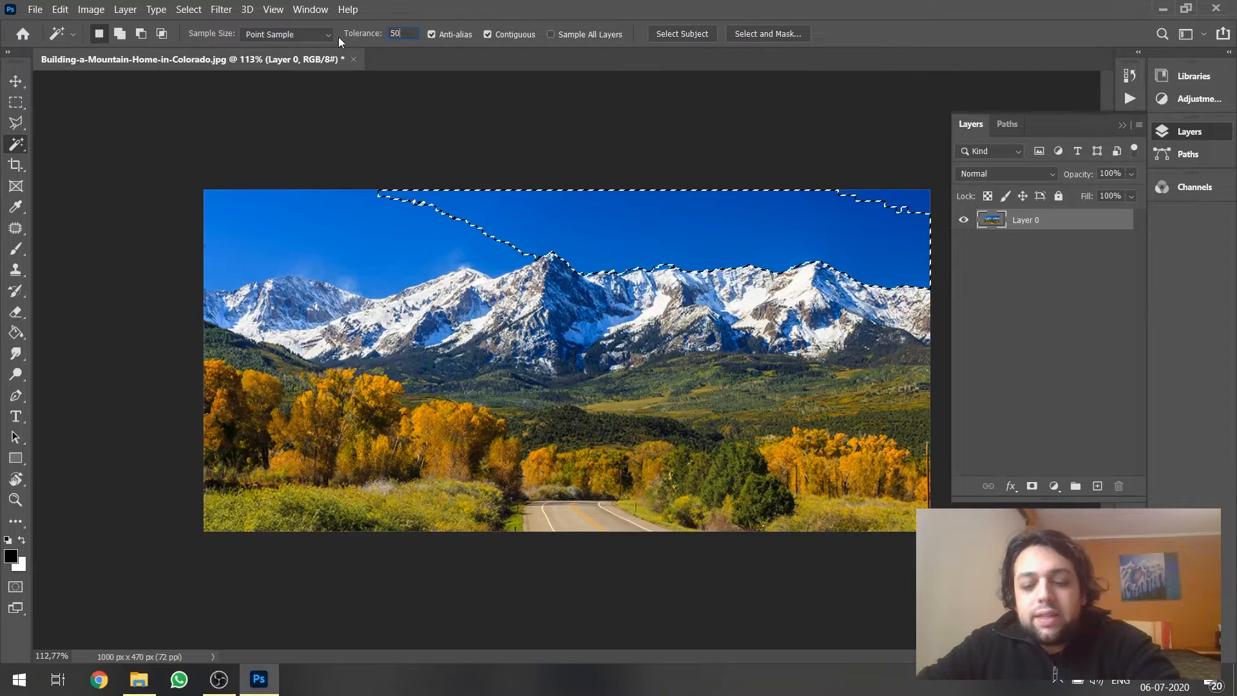
pyautogui.click(410, 224)
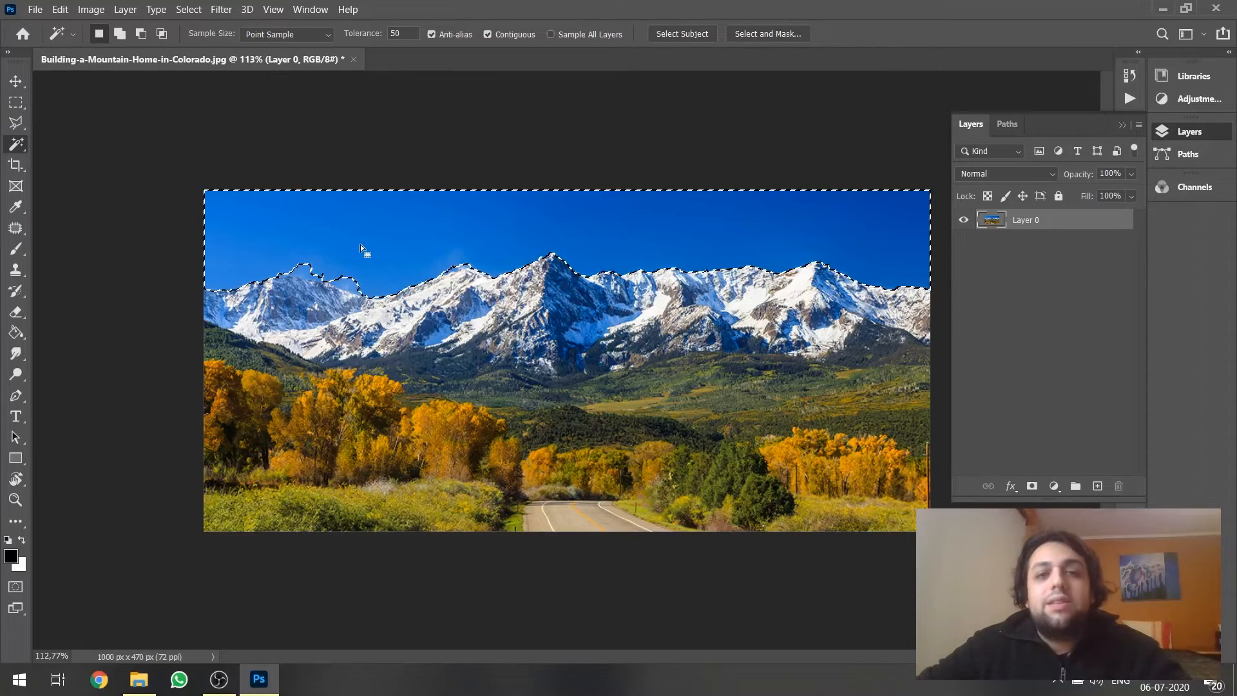
pyautogui.scroll(8, 328, 285)
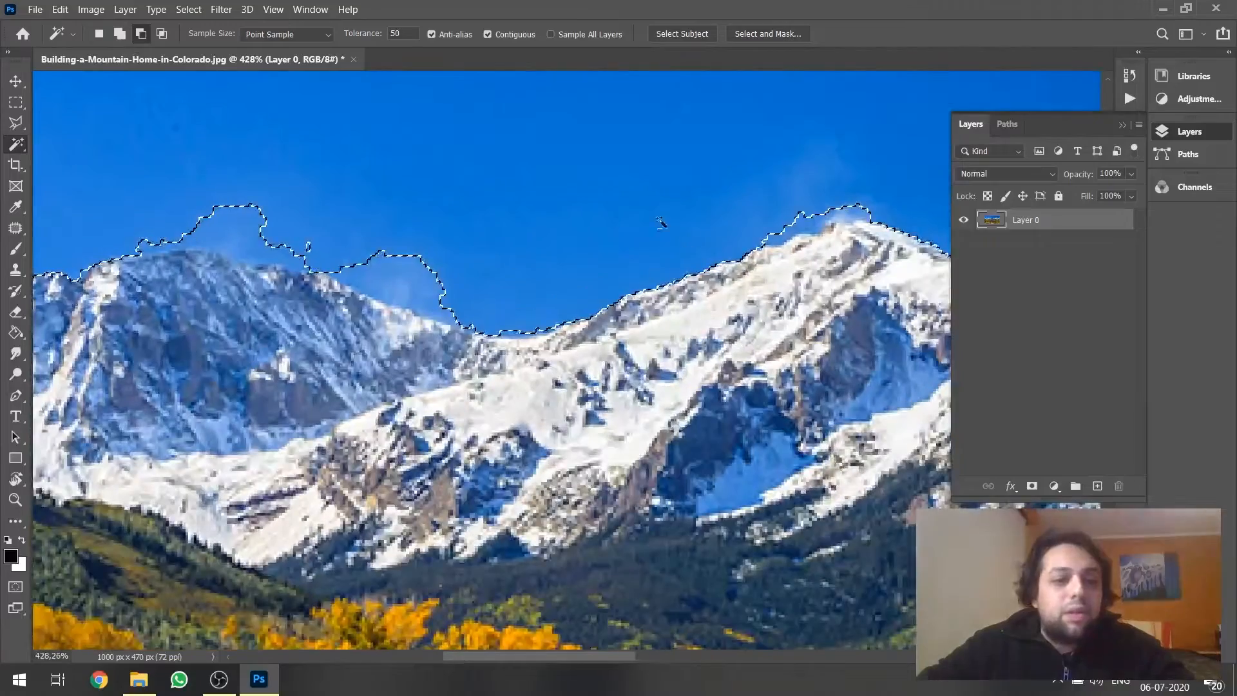
pyautogui.scroll(-5, 354, 387)
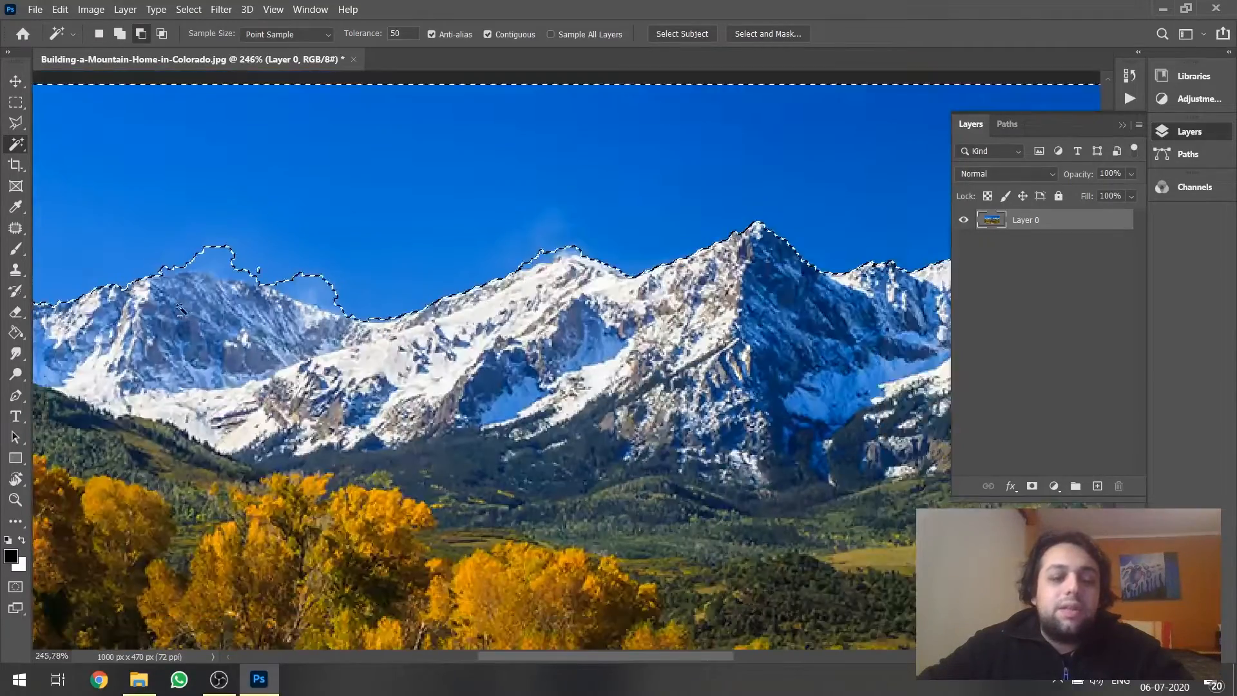
pyautogui.scroll(-1, 214, 302)
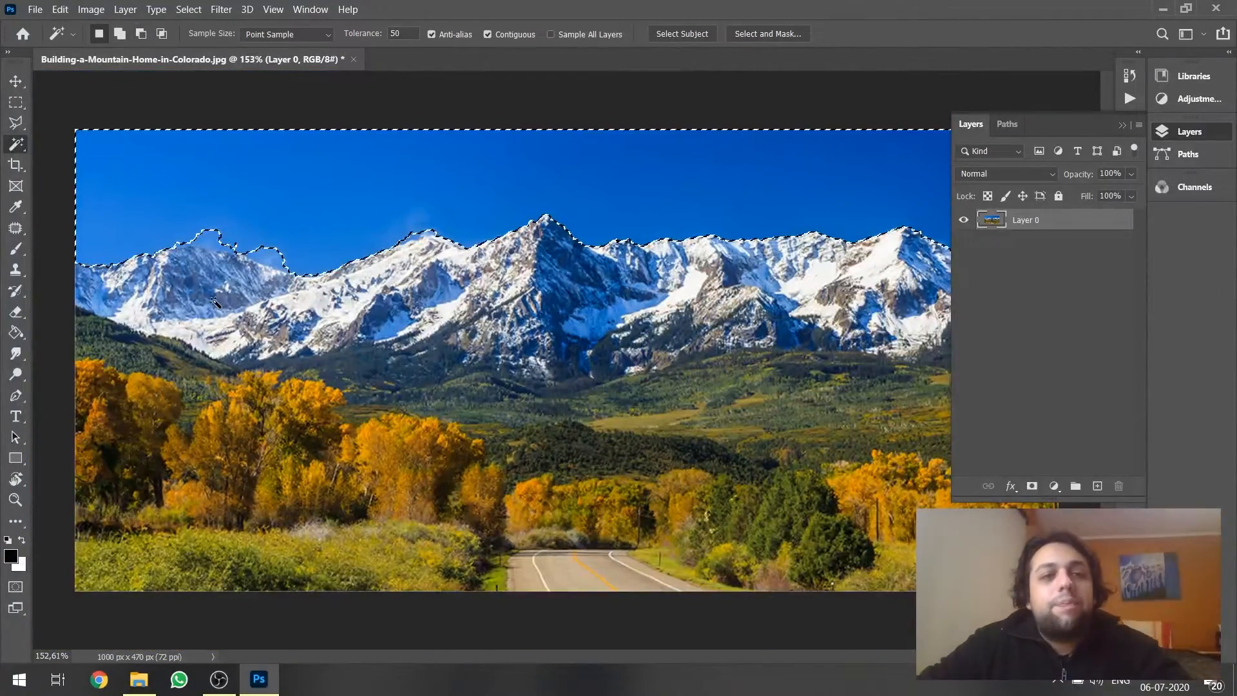
# Set the Magic Wand tolerance to 60 and select the sky again.
pyautogui.moveTo(405, 32); pyautogui.dragTo(365, 35)
pyautogui.write('60')
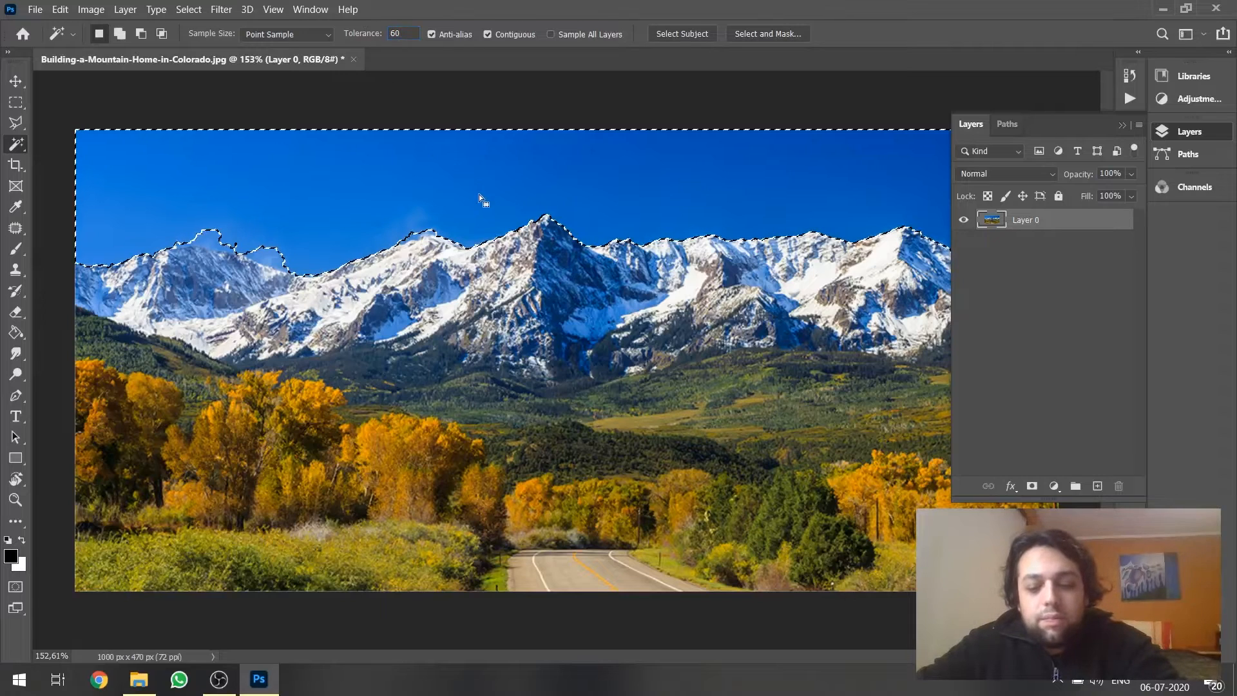
pyautogui.click(460, 202)
pyautogui.click(382, 169)
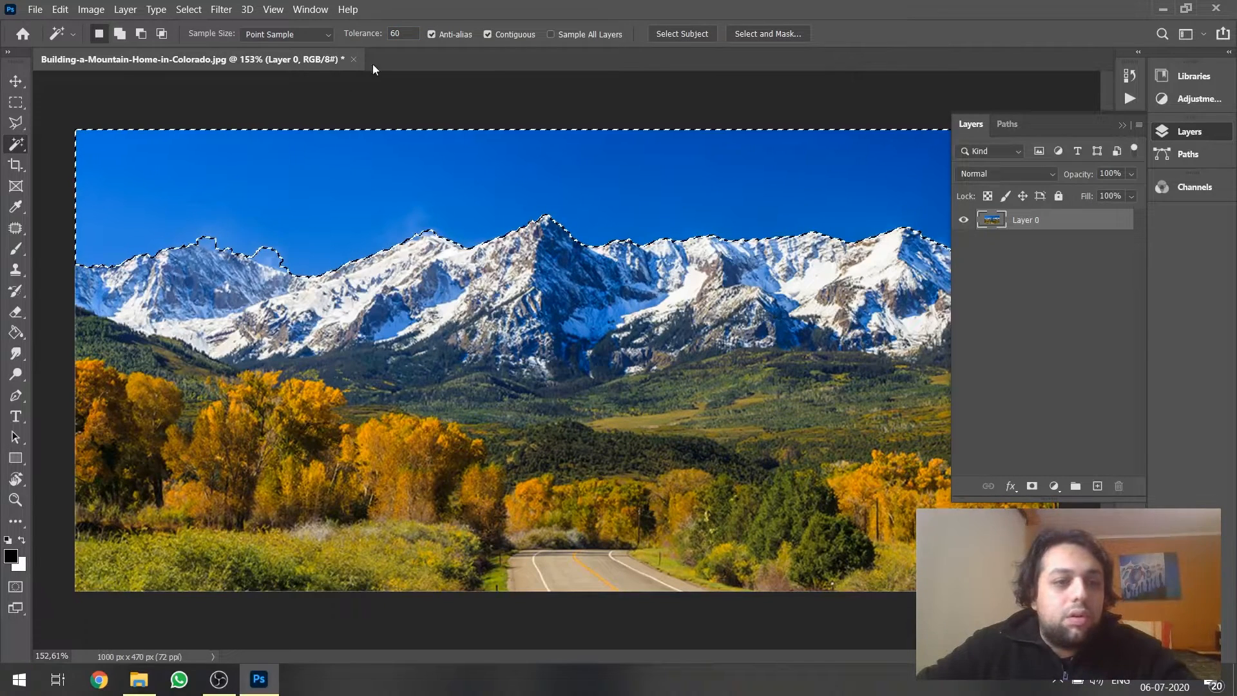
# Increase the Magic Wand tolerance to 80 and reselect the sky down to the mountain ridge.
pyautogui.doubleClick(399, 32)
pyautogui.write('80')
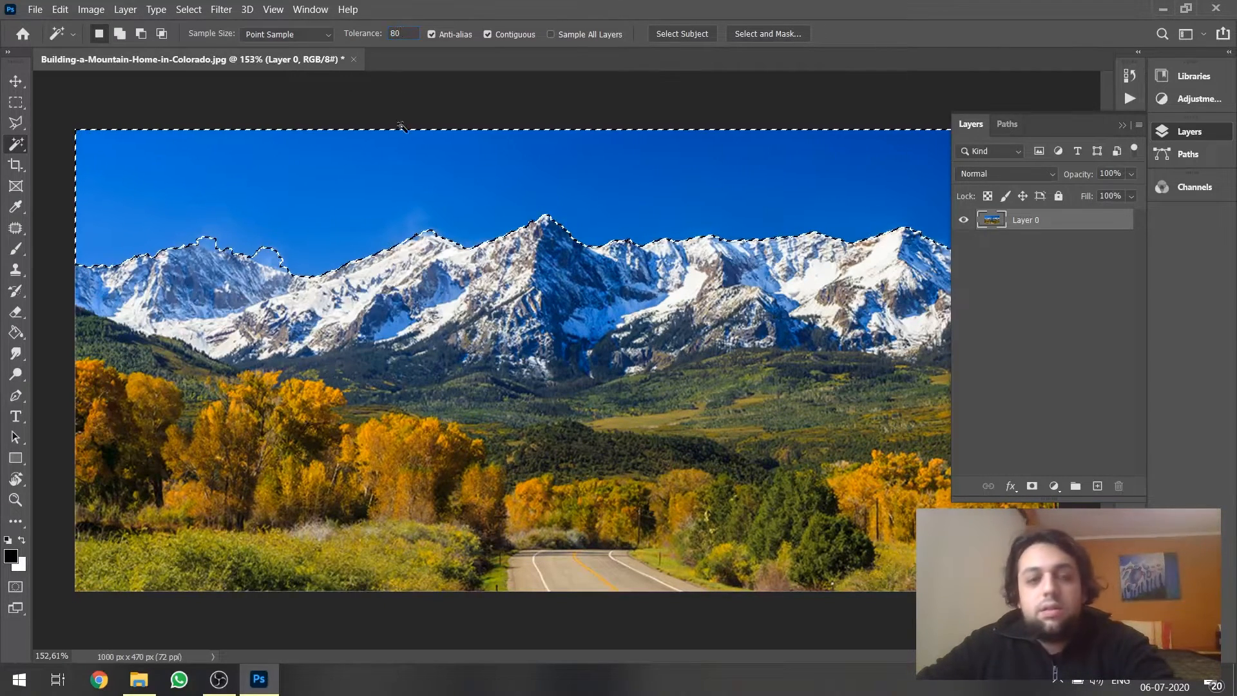
pyautogui.click(380, 181)
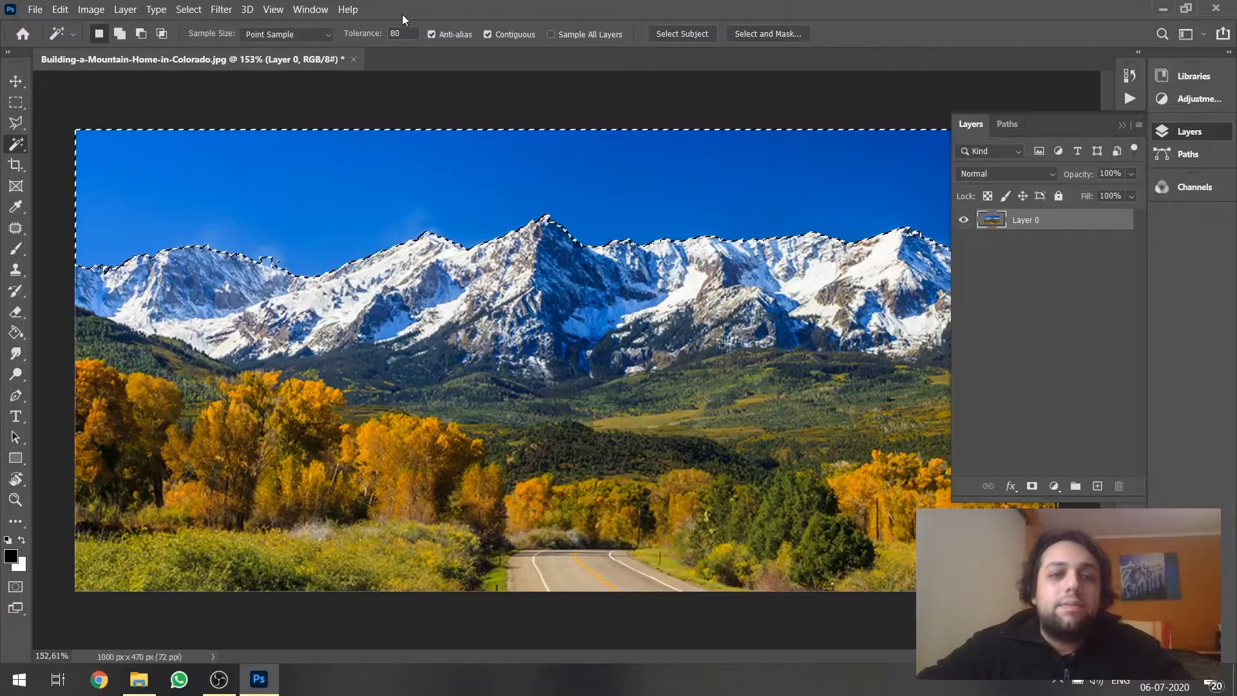
# Select the sky at Magic Wand tolerance 100 and inspect the selection edge along the leftmost mountain slopes.
pyautogui.doubleClick(406, 33)
pyautogui.write('100')
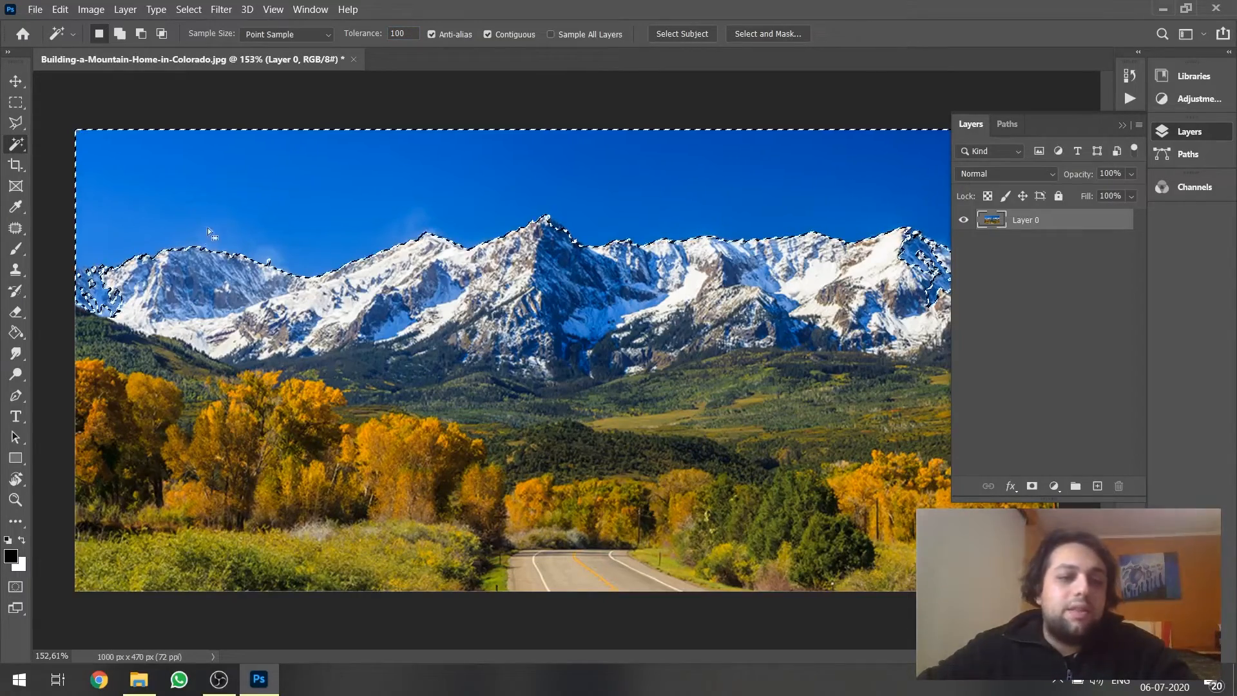
pyautogui.keyDown('alt'); pyautogui.scroll(3, 209, 242); pyautogui.keyUp('alt')
pyautogui.keyDown('alt'); pyautogui.scroll(5, 212, 247); pyautogui.keyUp('alt')
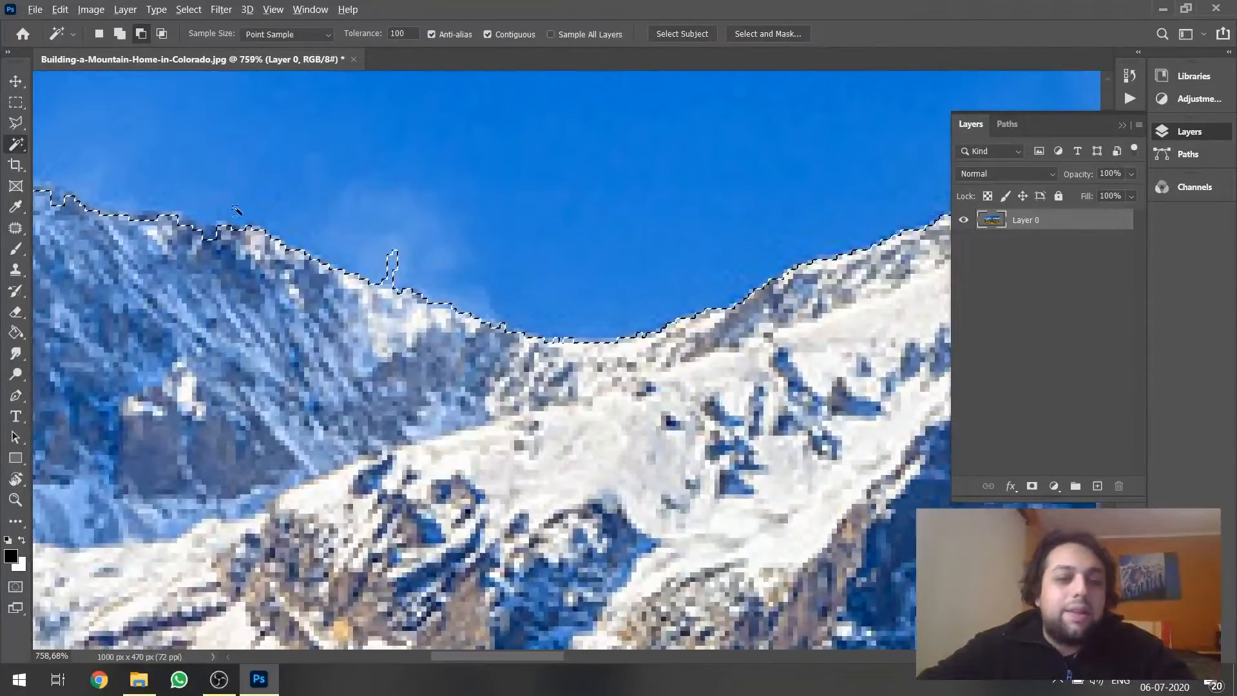
pyautogui.keyDown('alt'); pyautogui.scroll(-5, 392, 263); pyautogui.keyUp('alt')
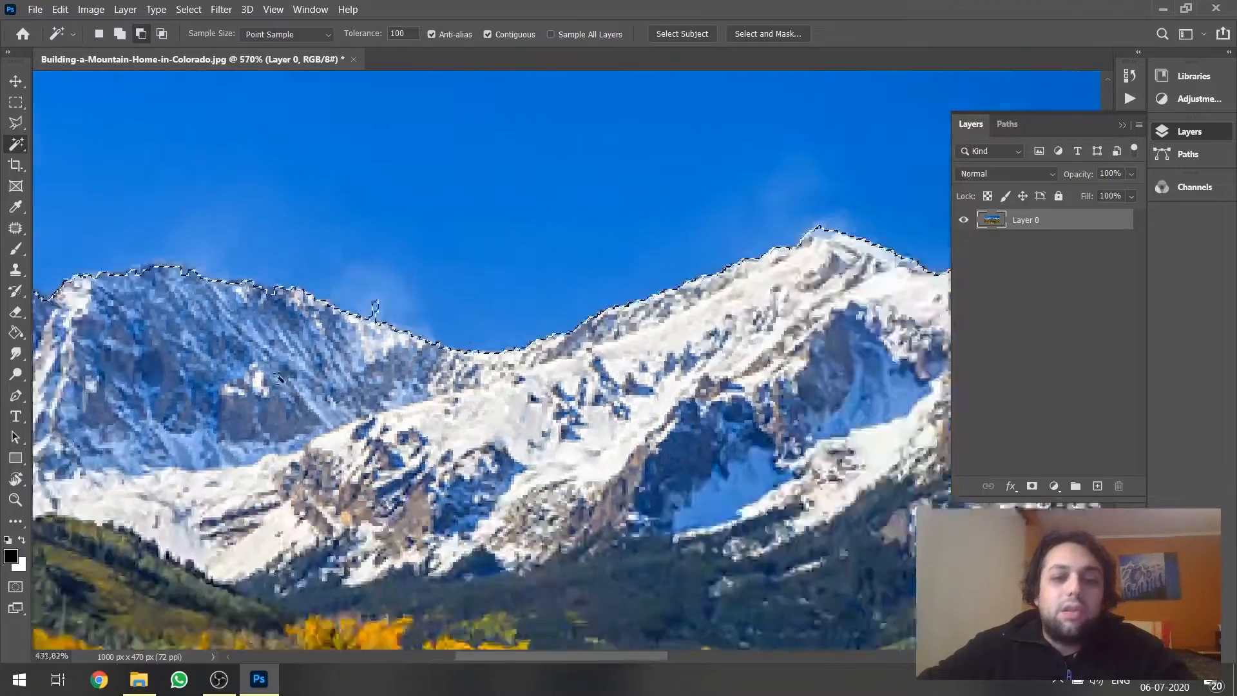
pyautogui.keyDown('alt'); pyautogui.scroll(-1, 748, 264); pyautogui.keyUp('alt')
pyautogui.keyDown('alt'); pyautogui.scroll(6, 129, 346); pyautogui.keyUp('alt')
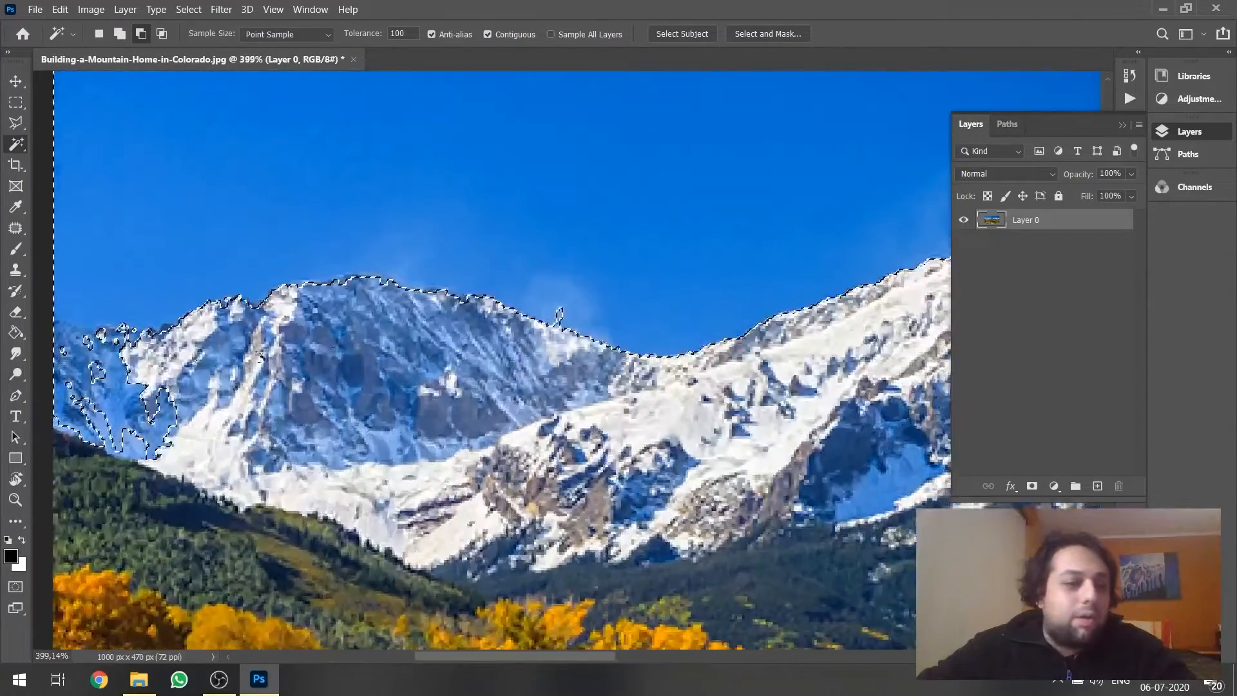
pyautogui.keyDown('alt'); pyautogui.scroll(-2, 534, 335); pyautogui.keyUp('alt')
pyautogui.keyDown('alt'); pyautogui.scroll(3, 166, 368); pyautogui.keyUp('alt')
pyautogui.keyDown('alt'); pyautogui.scroll(3, 126, 309); pyautogui.keyUp('alt')
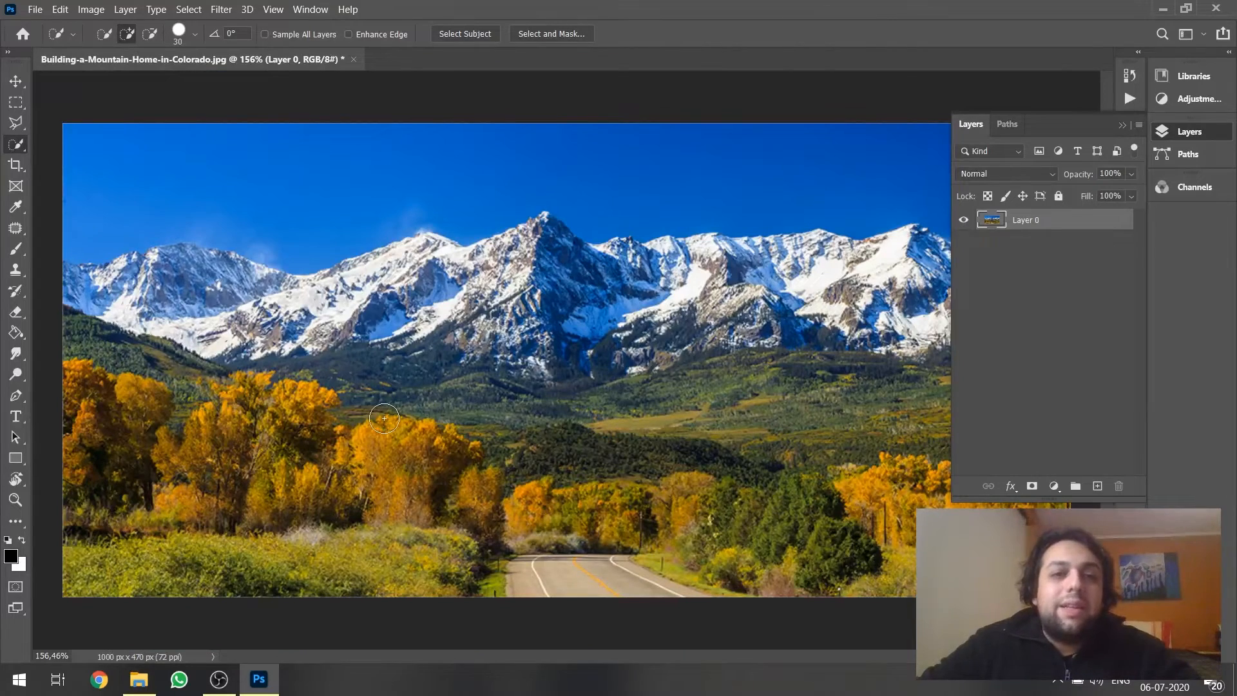
# Select the cluster of orange autumn trees just left of the road with the Object Selection tool in Rectangle mode.
pyautogui.rightClick(18, 148)
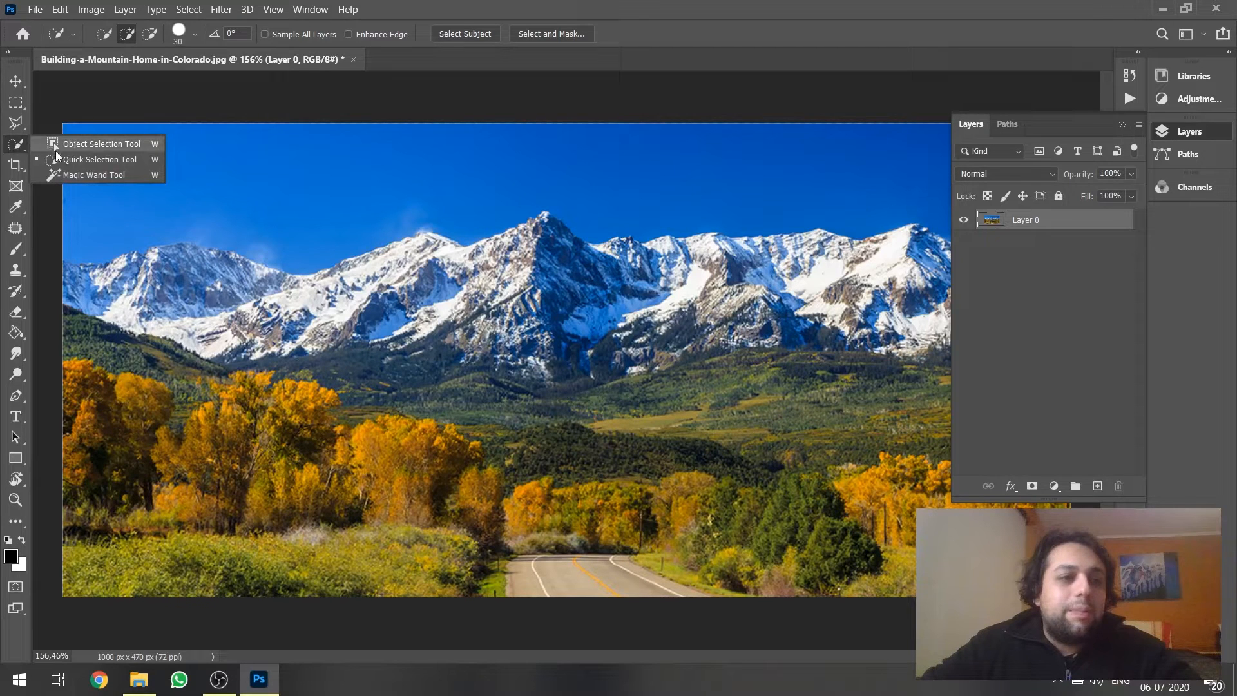
pyautogui.click(102, 144)
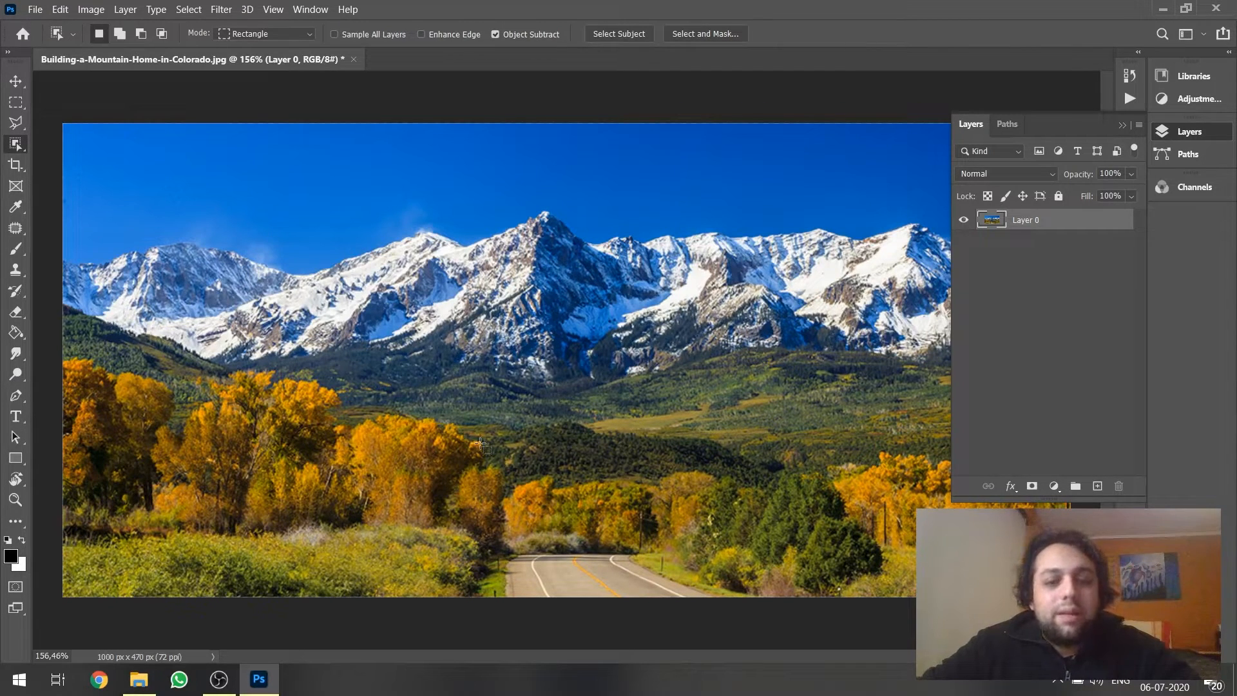
pyautogui.moveTo(339, 526); pyautogui.dragTo(317, 540)
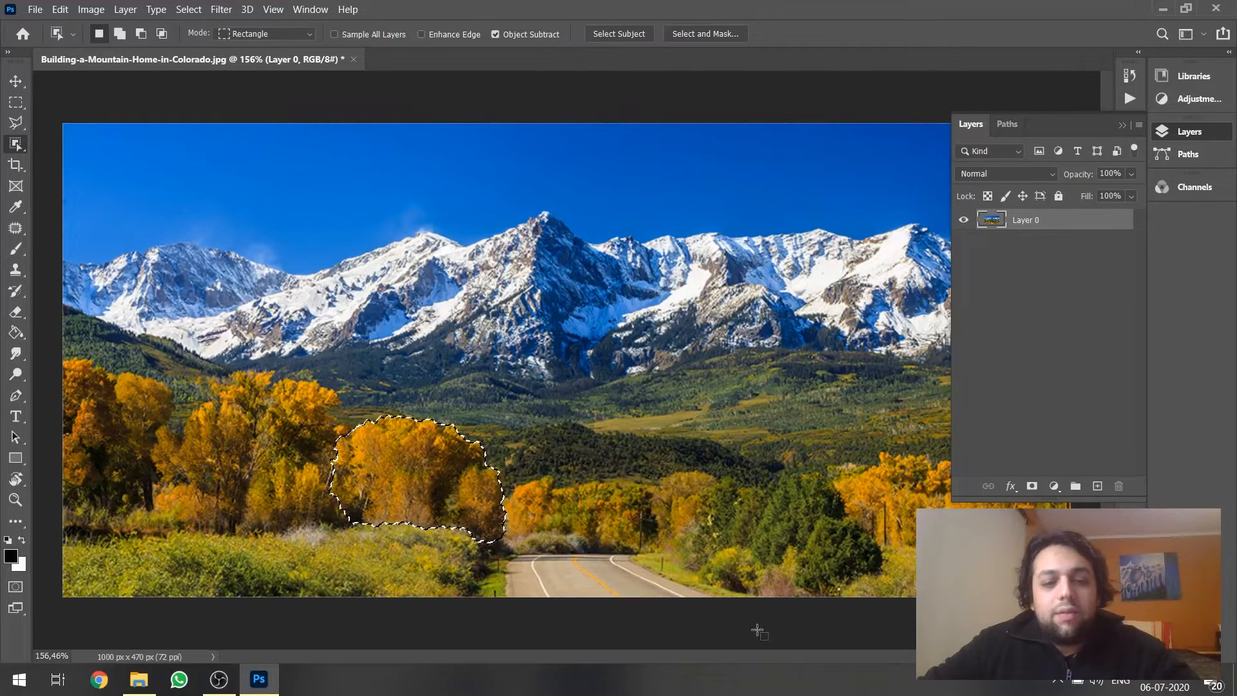
# Select the dark green trees right of the road with the Object Selection tool, and clear the selection.
pyautogui.moveTo(864, 460); pyautogui.dragTo(731, 576)
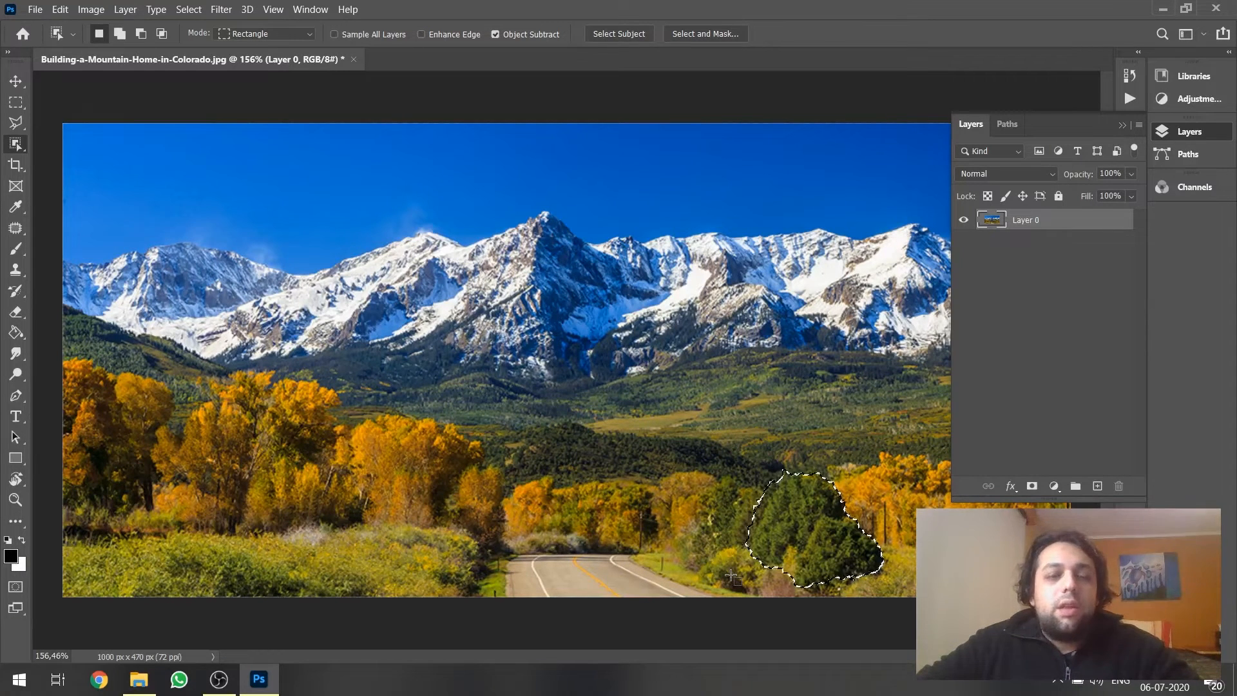
pyautogui.hotkey('ctrl', 'd')
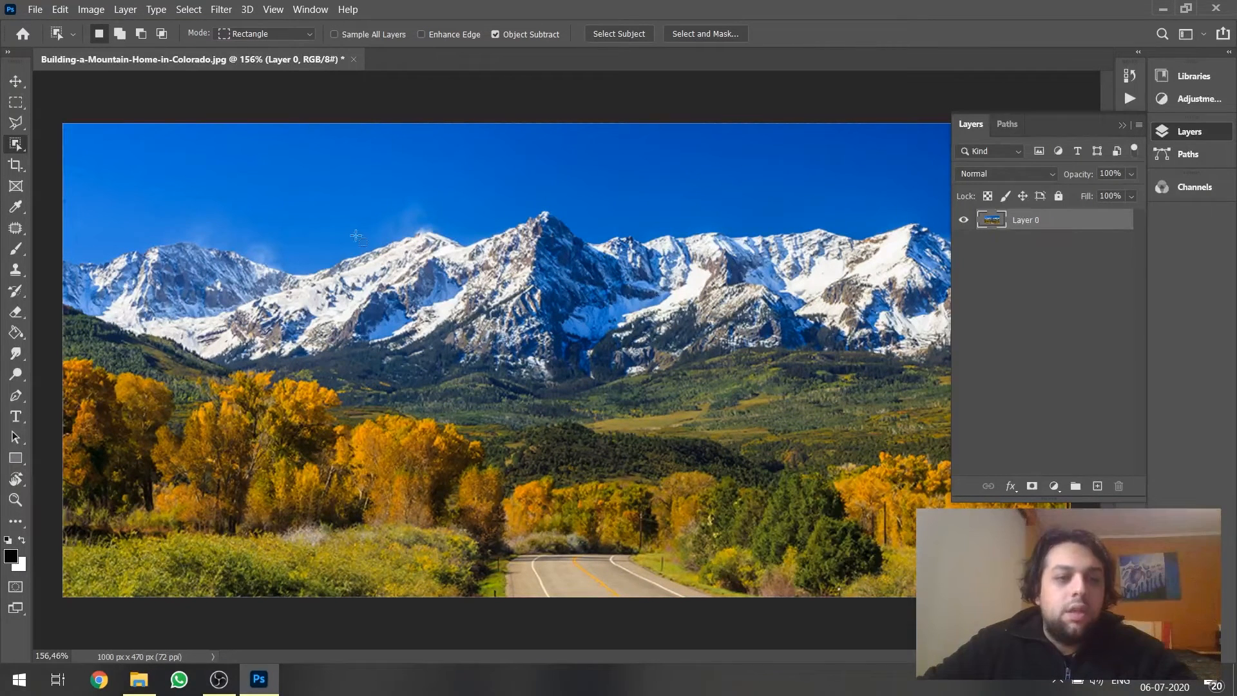
# Select the sky with the Magic Wand at tolerance 50 and inspect the selection edge above the leftmost mountain.
pyautogui.rightClick(16, 144)
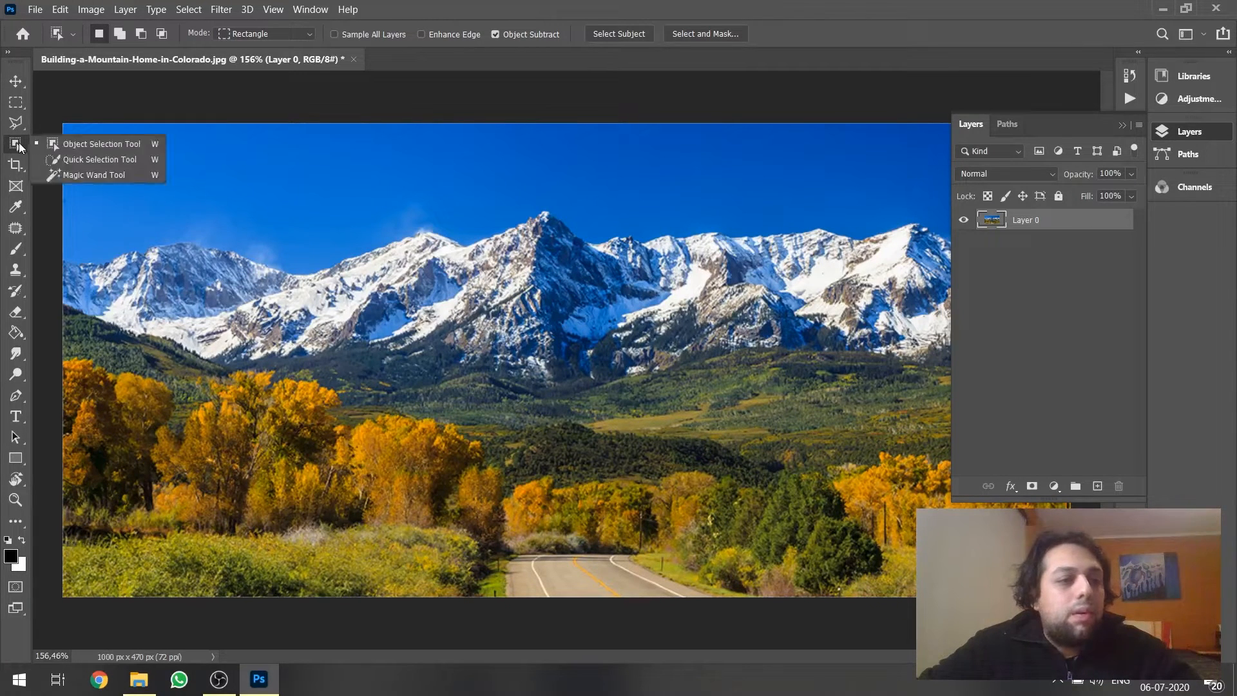
pyautogui.click(95, 176)
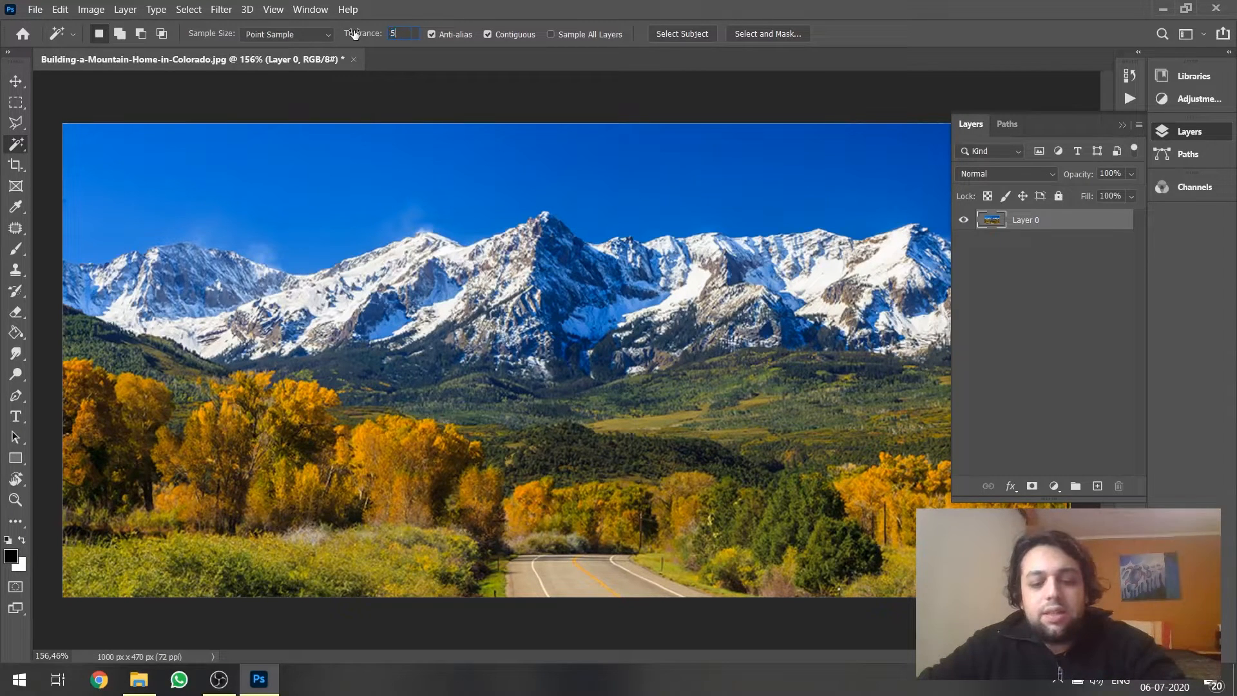
pyautogui.click(435, 177)
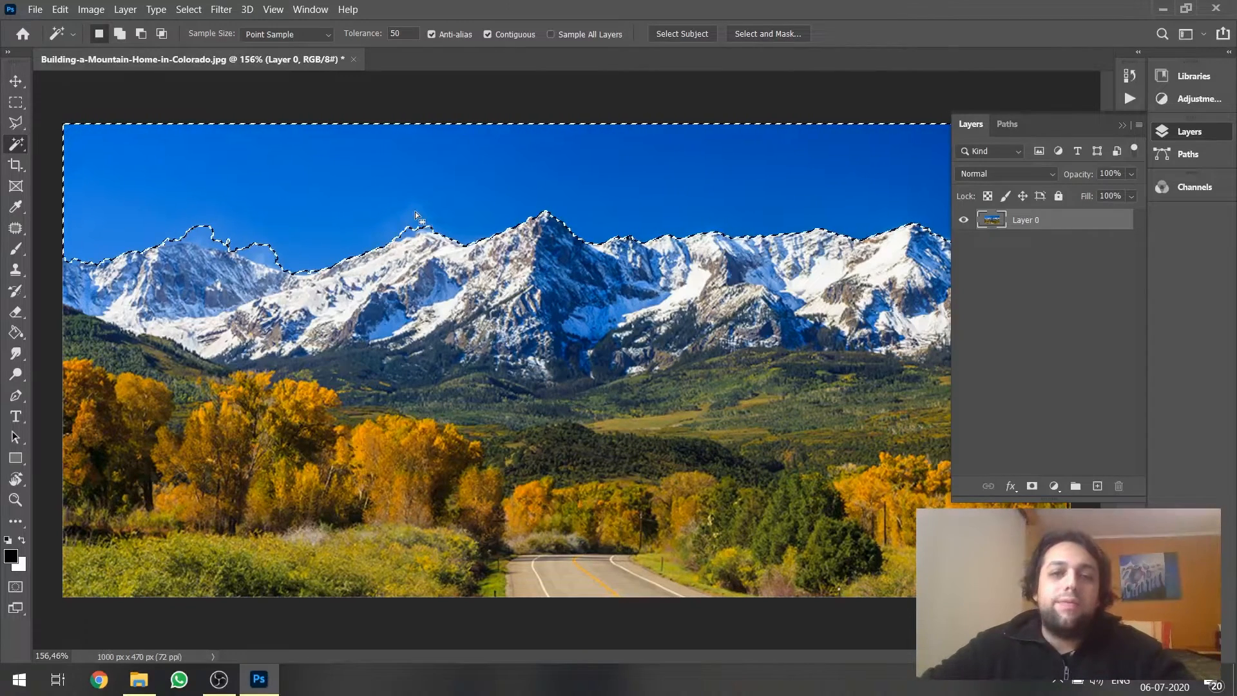
pyautogui.scroll(5, 67, 233)
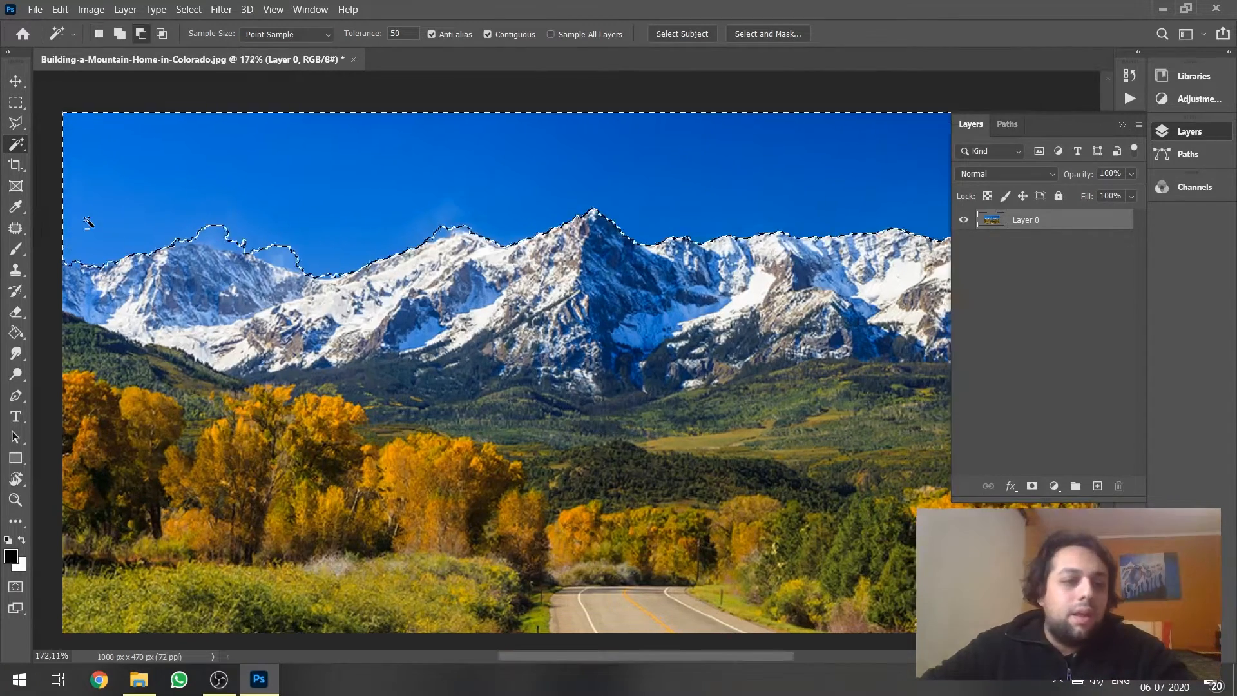
pyautogui.scroll(2, 111, 220)
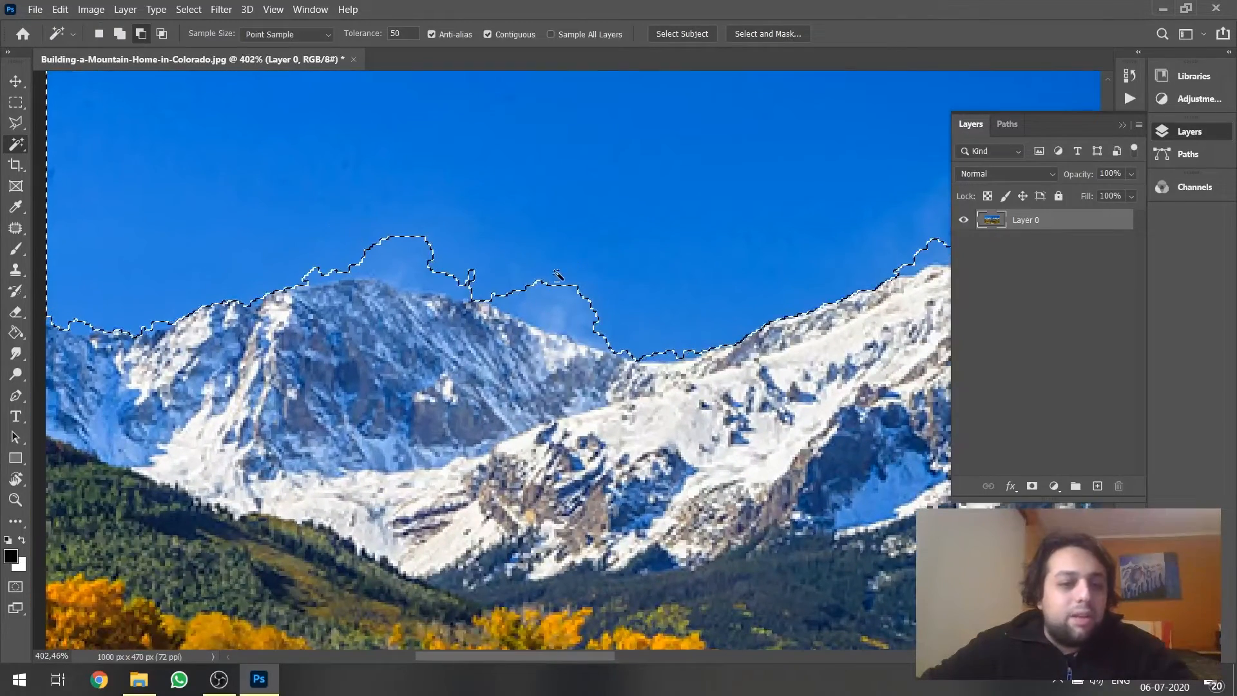
# Refine the sky selection with the Quick Selection tool so its edge follows the ridge of the leftmost mountain, including the hazy areas.
pyautogui.rightClick(16, 143)
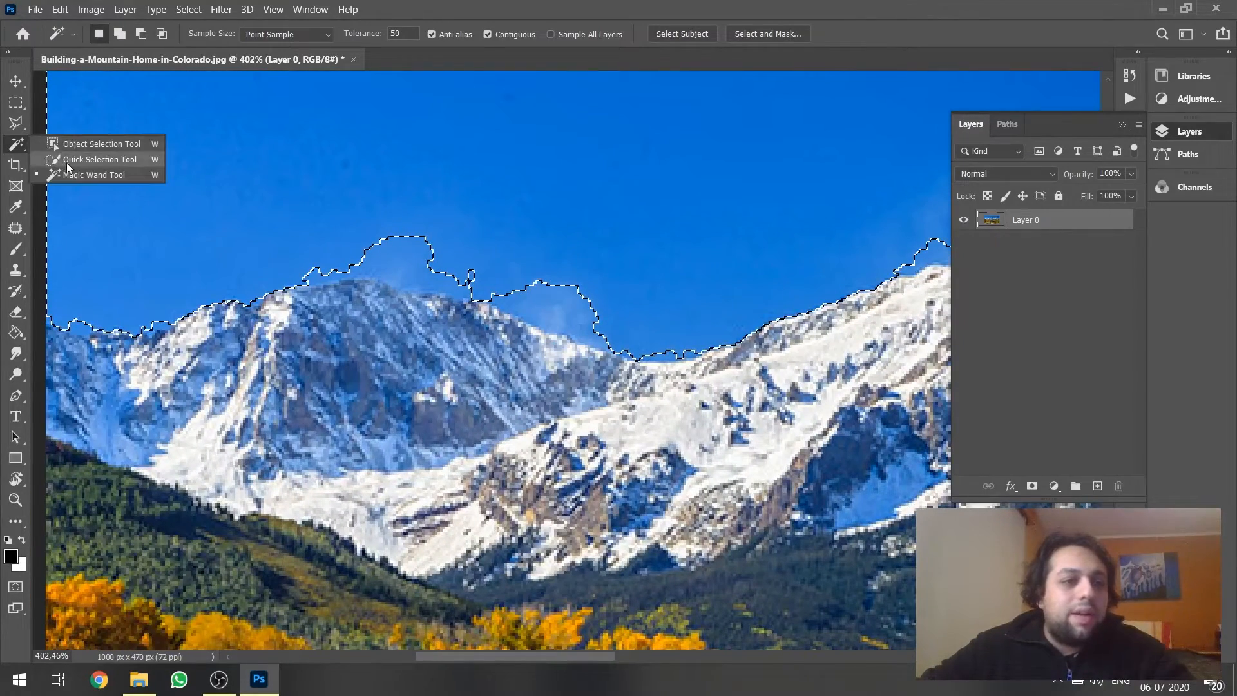
pyautogui.click(67, 161)
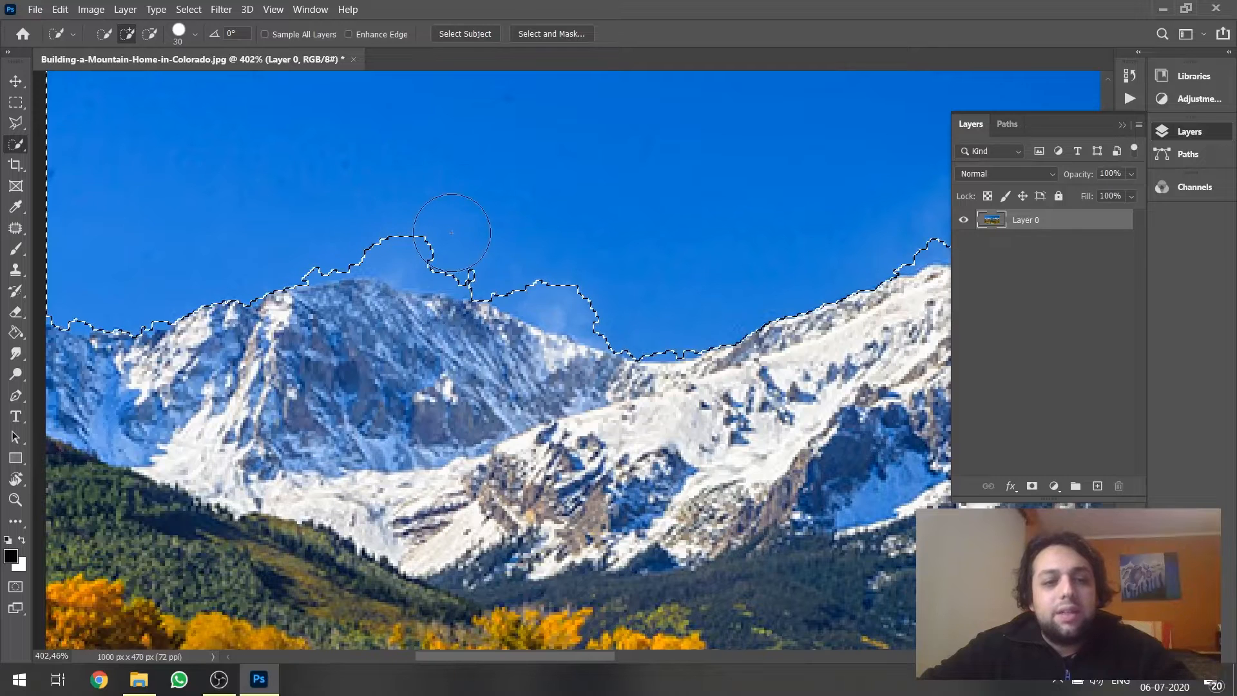
pyautogui.rightClick(464, 204)
pyautogui.press('Escape')
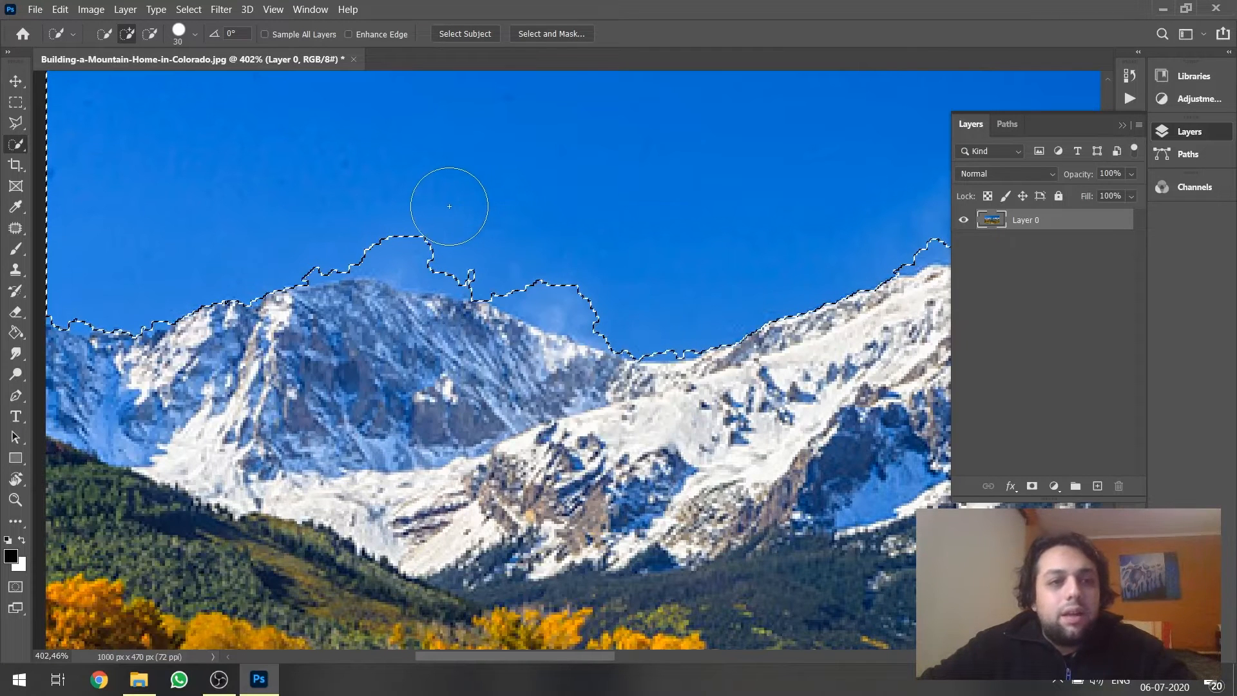
pyautogui.moveTo(410, 242)
pyautogui.mouseDown()
pyautogui.moveTo(132, 249)
pyautogui.moveTo(120, 271)
pyautogui.moveTo(143, 293)
pyautogui.moveTo(90, 289)
pyautogui.mouseUp()
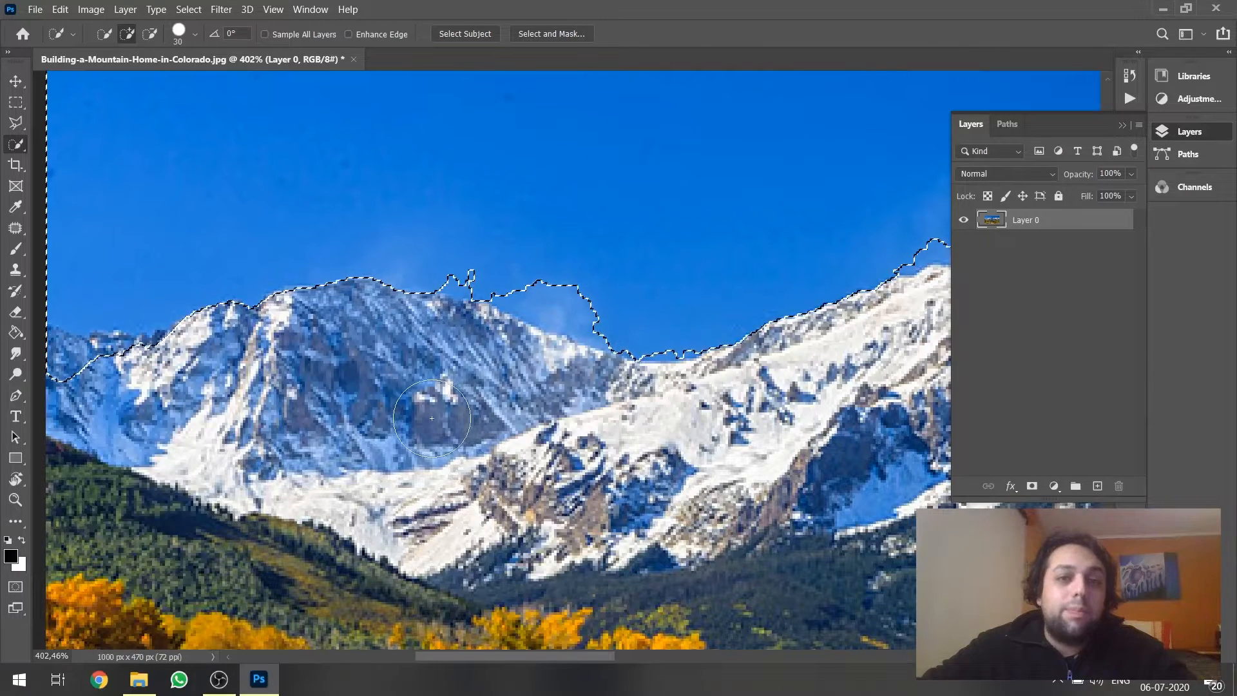
pyautogui.moveTo(62, 391); pyautogui.dragTo(131, 389)
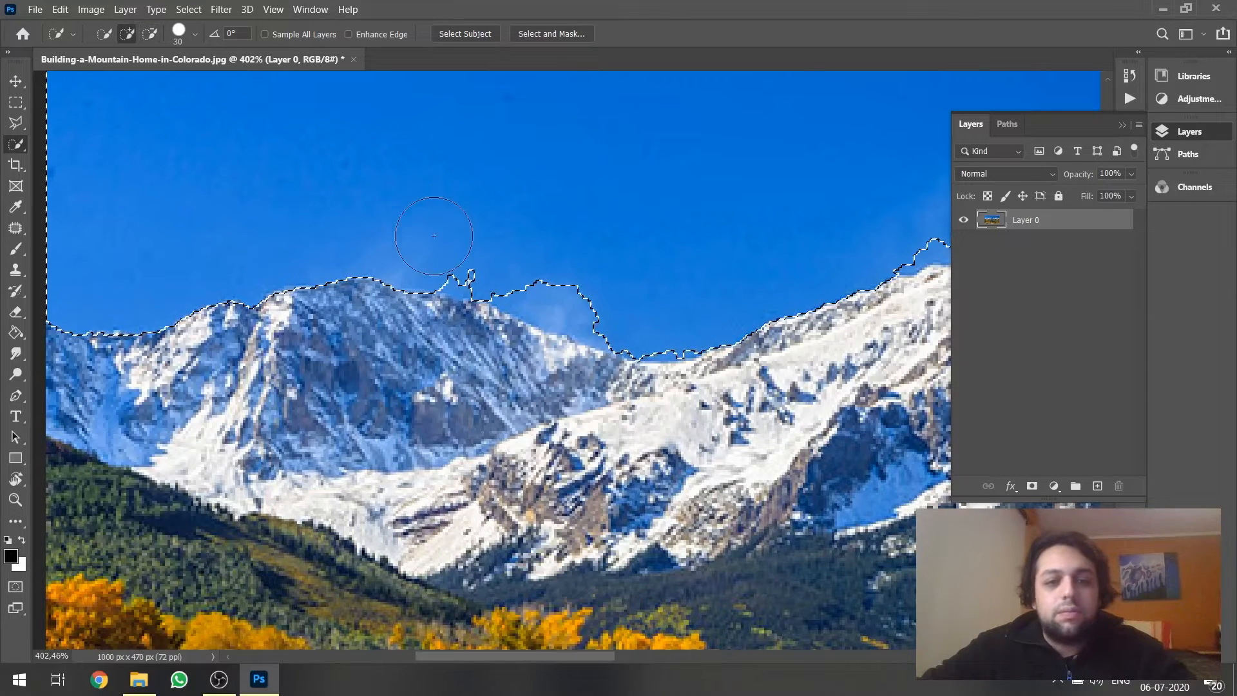
pyautogui.moveTo(440, 258); pyautogui.dragTo(516, 298)
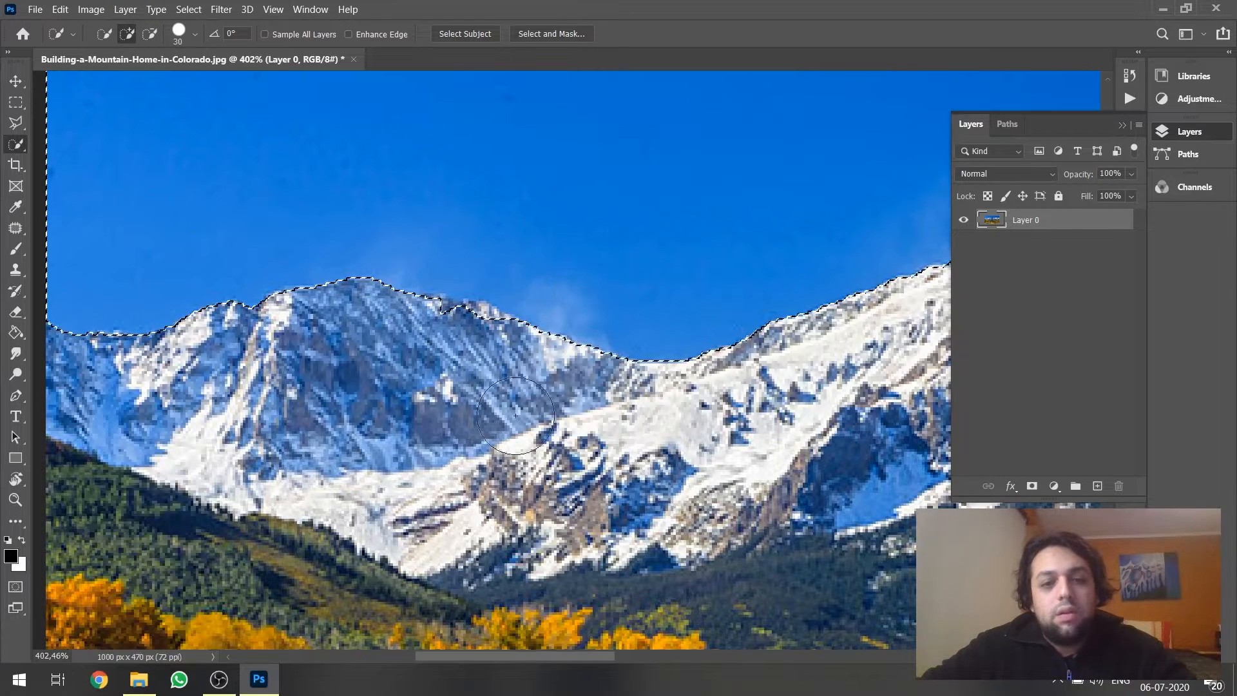
pyautogui.moveTo(471, 353)
pyautogui.mouseDown()
pyautogui.moveTo(428, 309)
pyautogui.moveTo(444, 322)
pyautogui.moveTo(438, 337)
pyautogui.mouseUp()
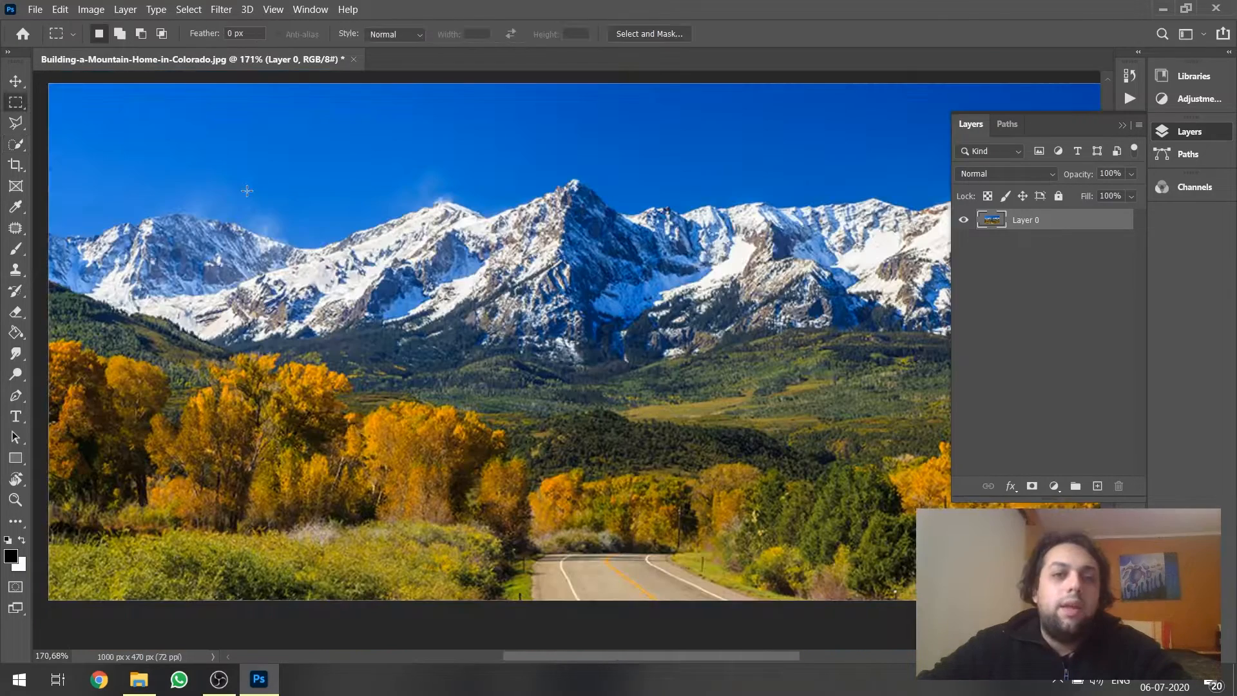
pyautogui.click(219, 679)
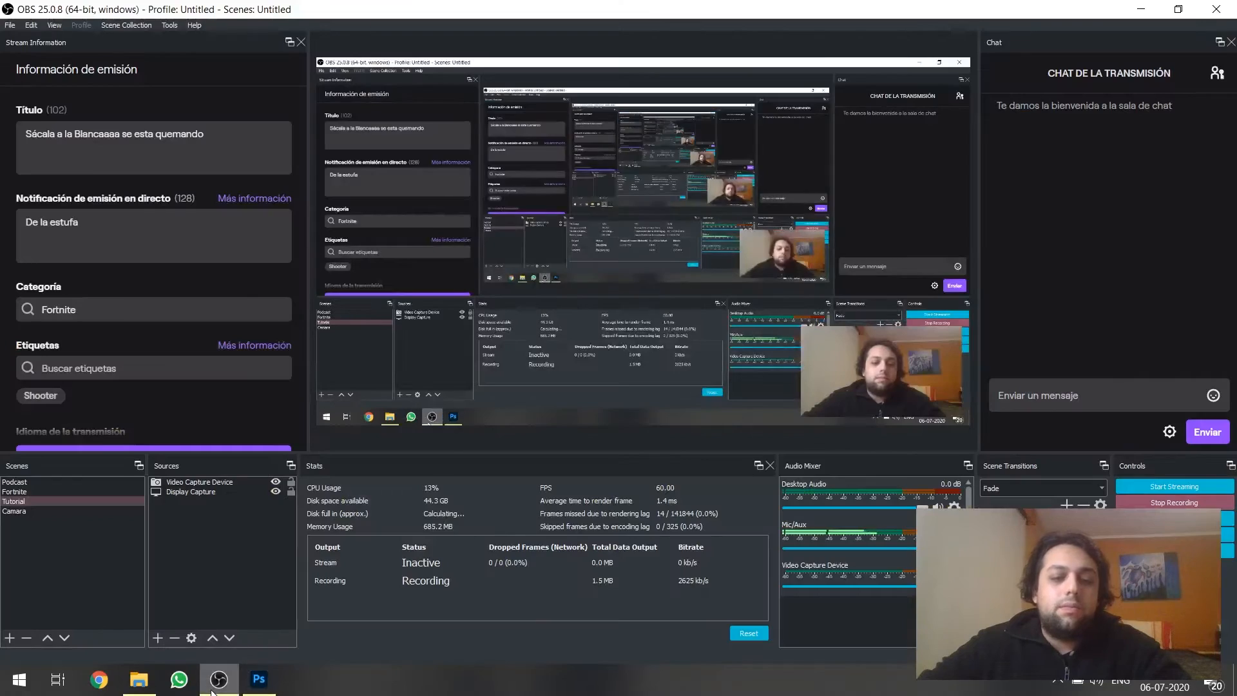
pyautogui.click(219, 680)
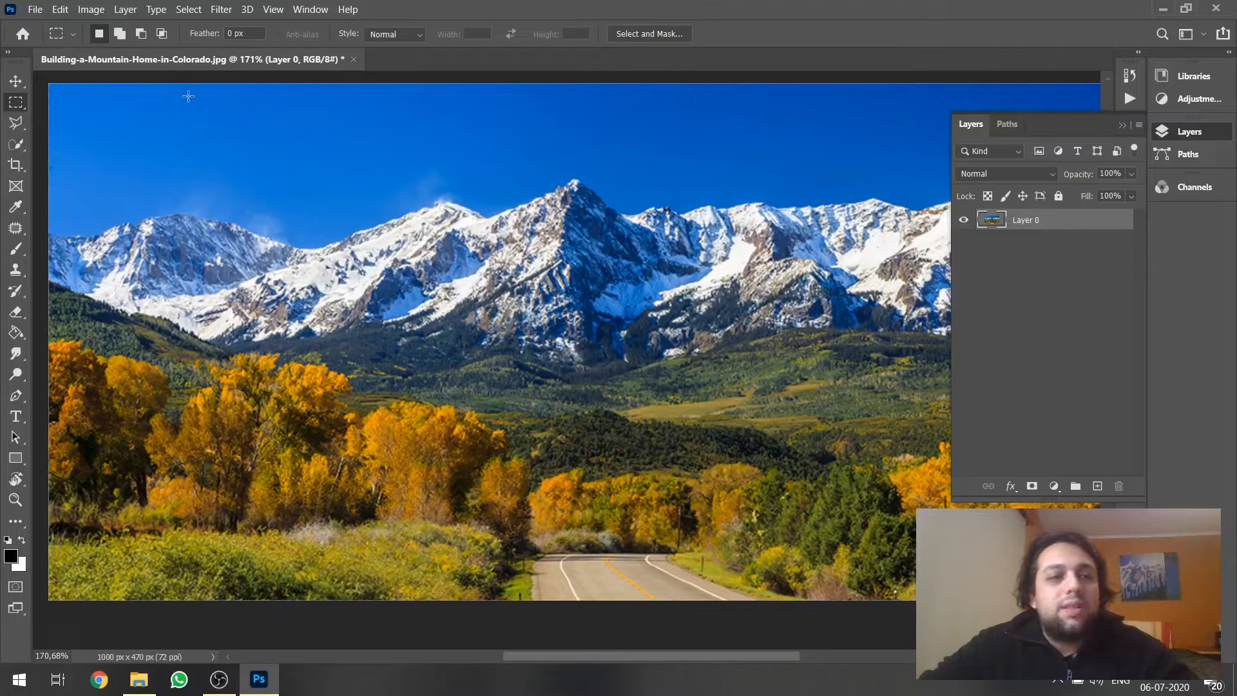
# Select the sky with Color Range by sampling its blue and setting Fuzziness to 104.
pyautogui.click(189, 9)
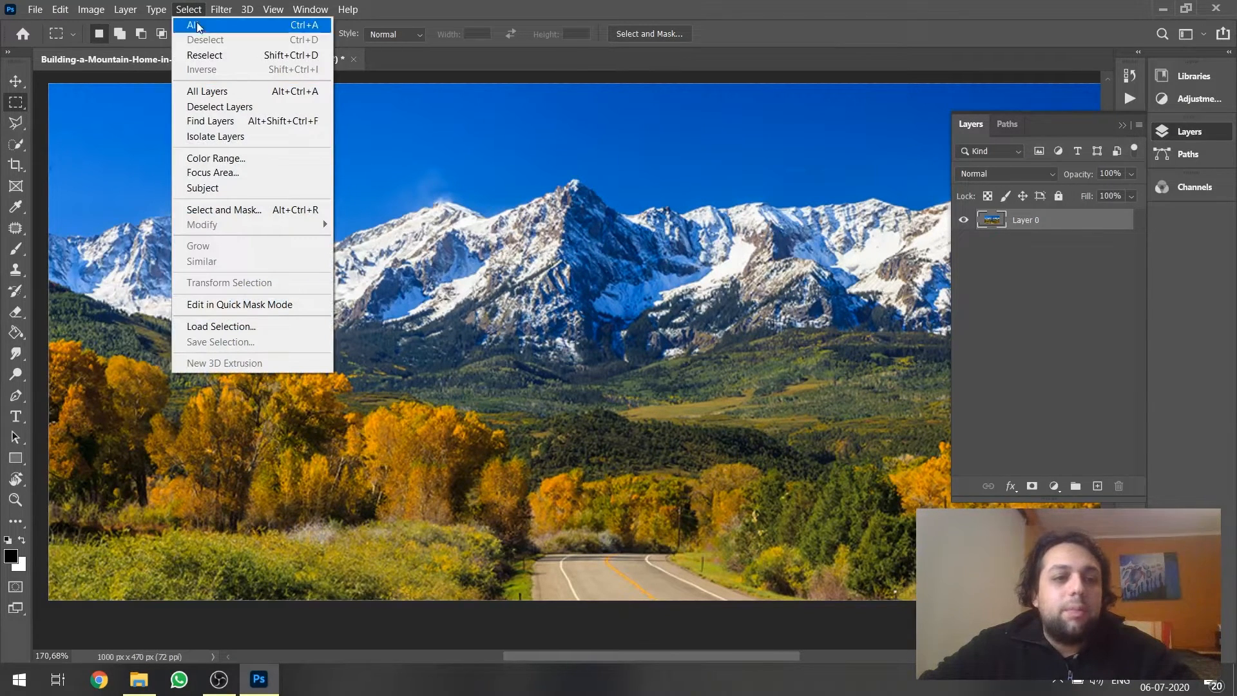
pyautogui.click(208, 159)
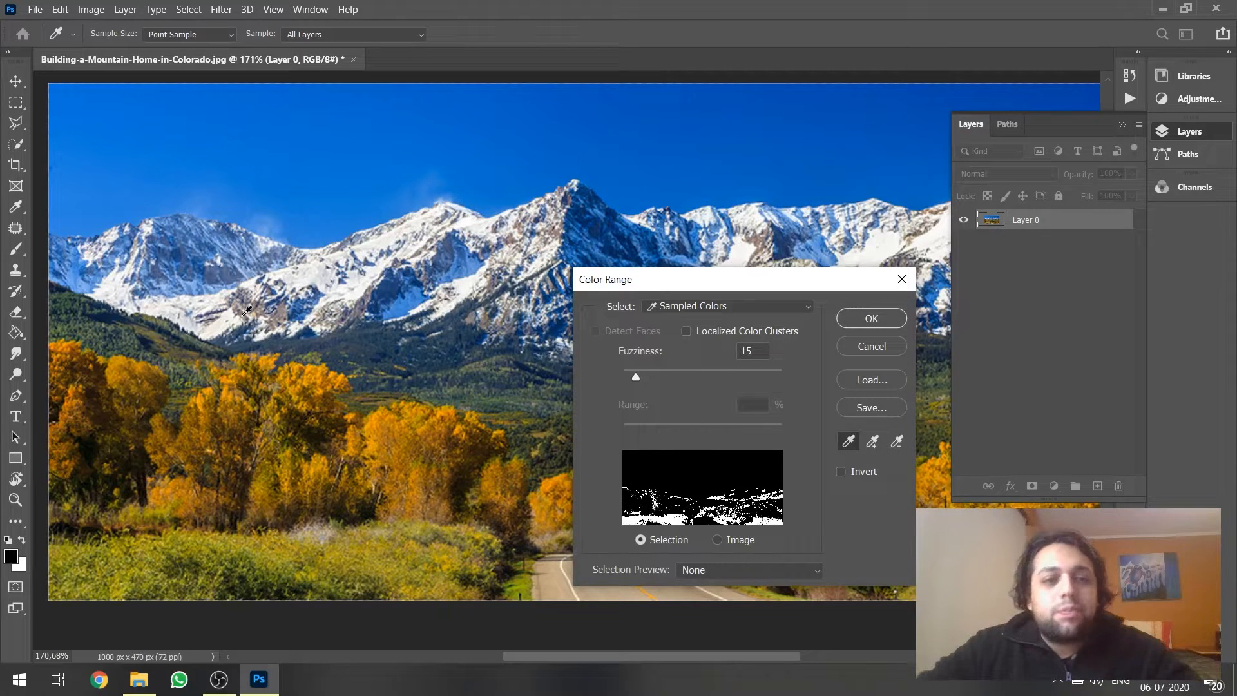
pyautogui.click(351, 120)
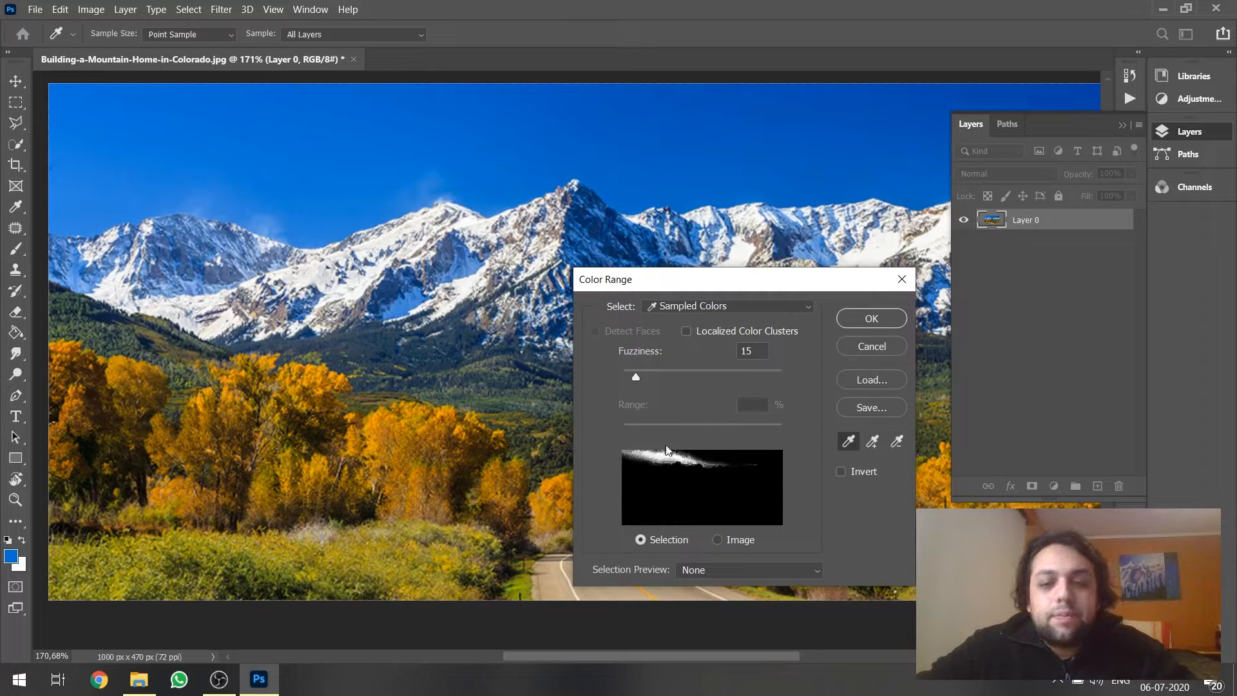
pyautogui.moveTo(636, 377); pyautogui.dragTo(706, 369)
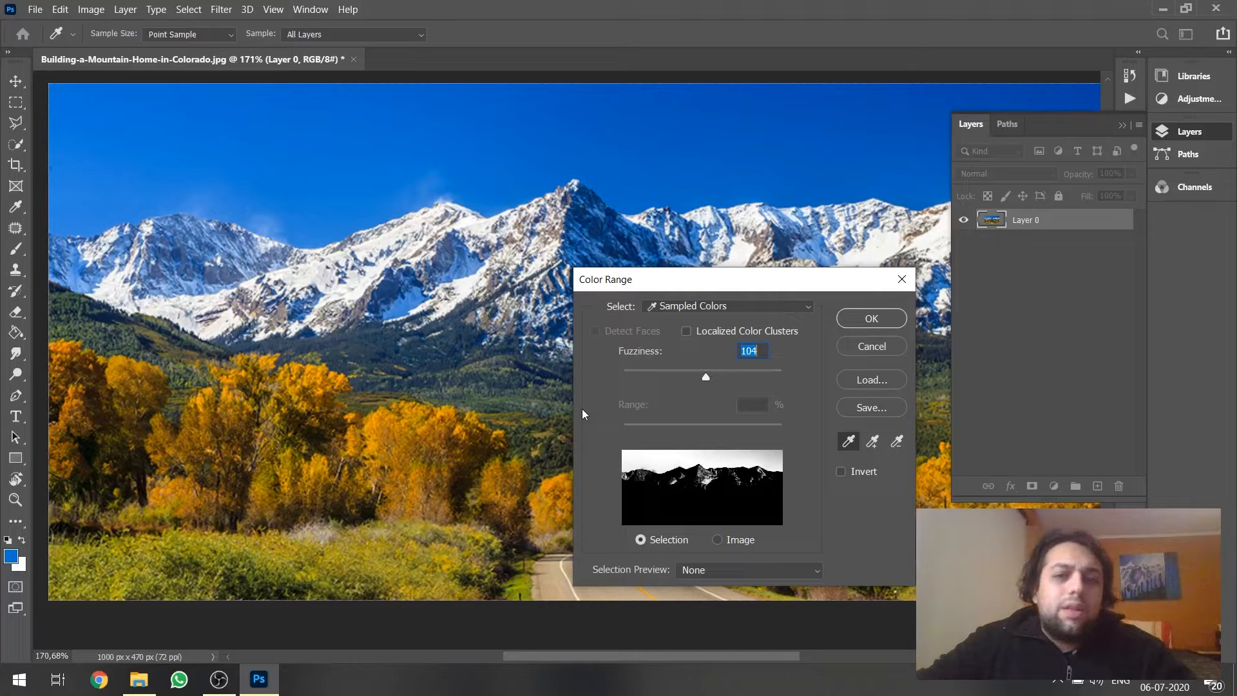
pyautogui.click(876, 315)
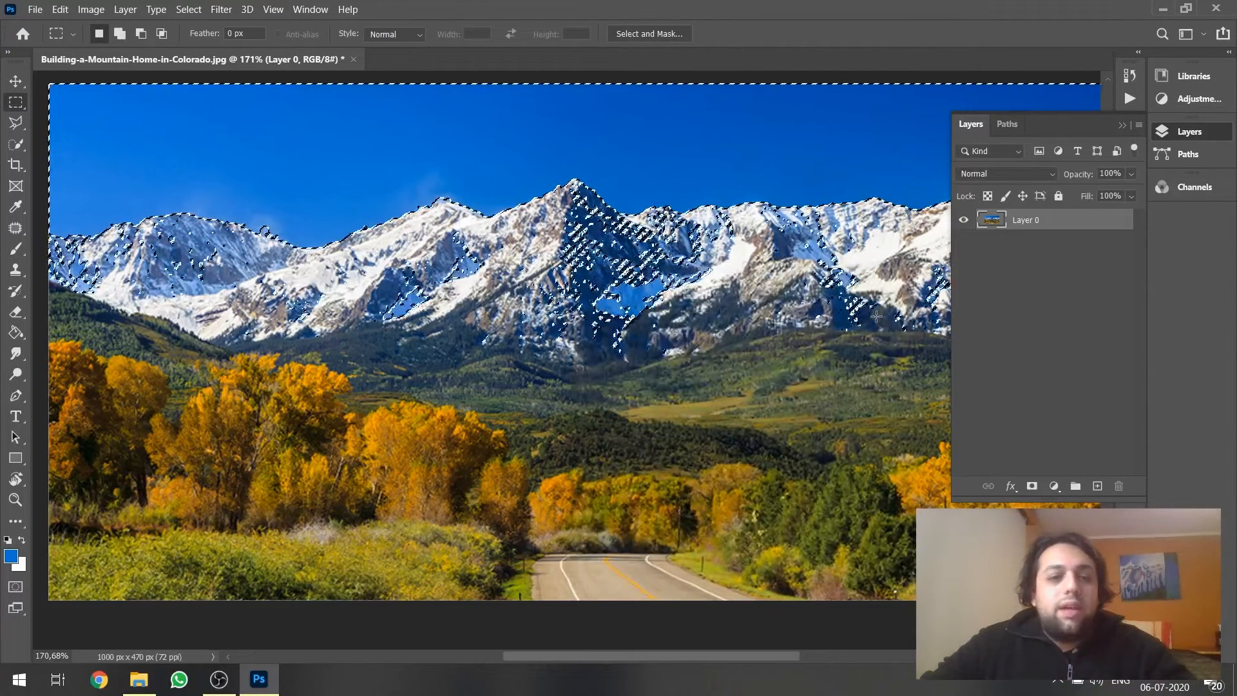
# Inspect the Color Range selection on the shaded slopes of the central mountain, and clear the selection.
pyautogui.scroll(-3, 331, 315)
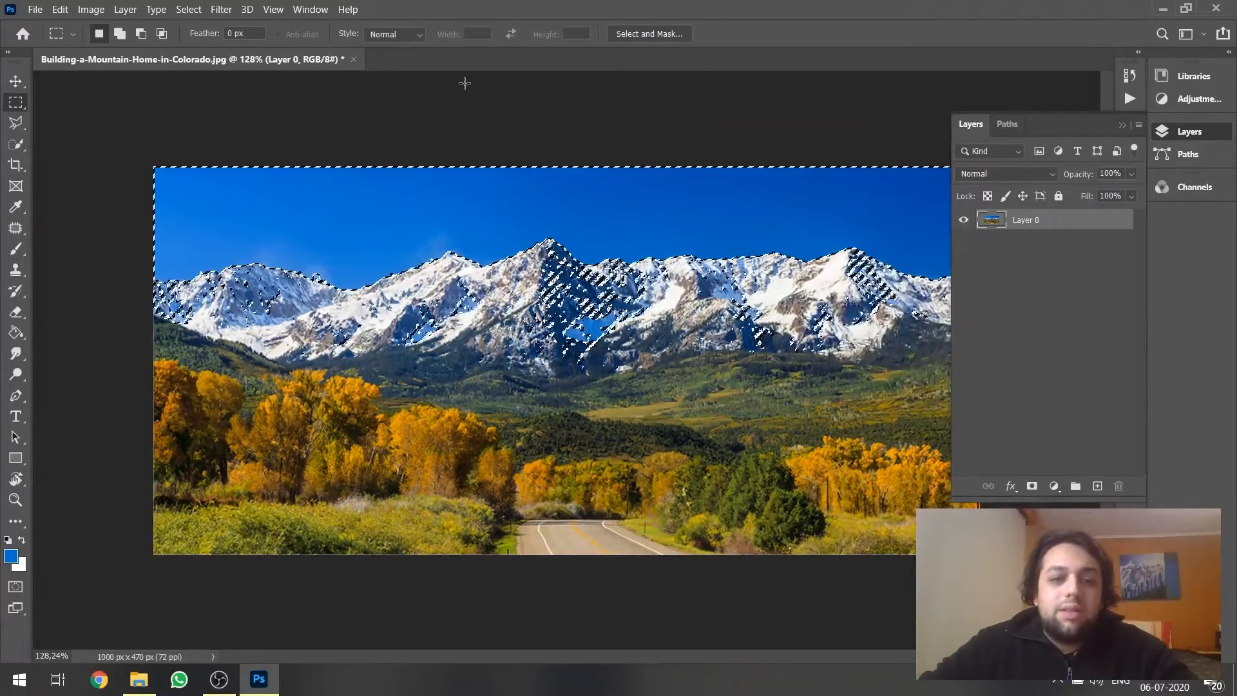
pyautogui.scroll(3, 542, 351)
pyautogui.scroll(5, 619, 307)
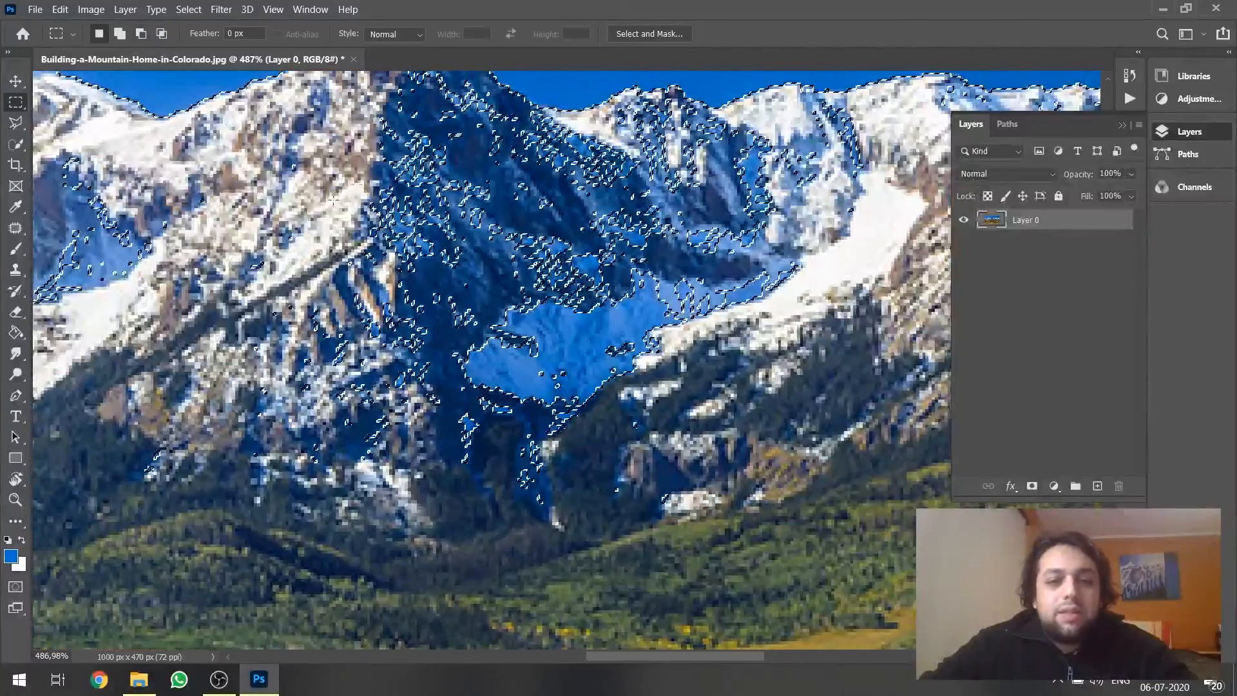
pyautogui.scroll(-3, 606, 415)
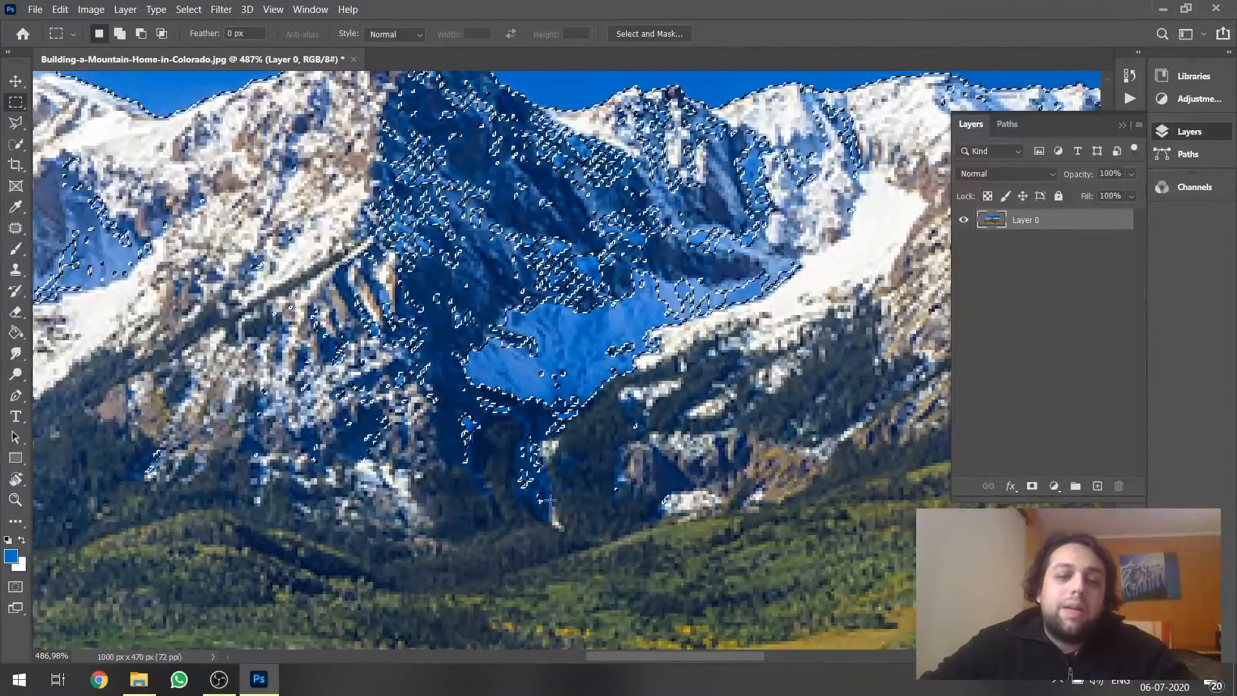
pyautogui.scroll(-2, 605, 416)
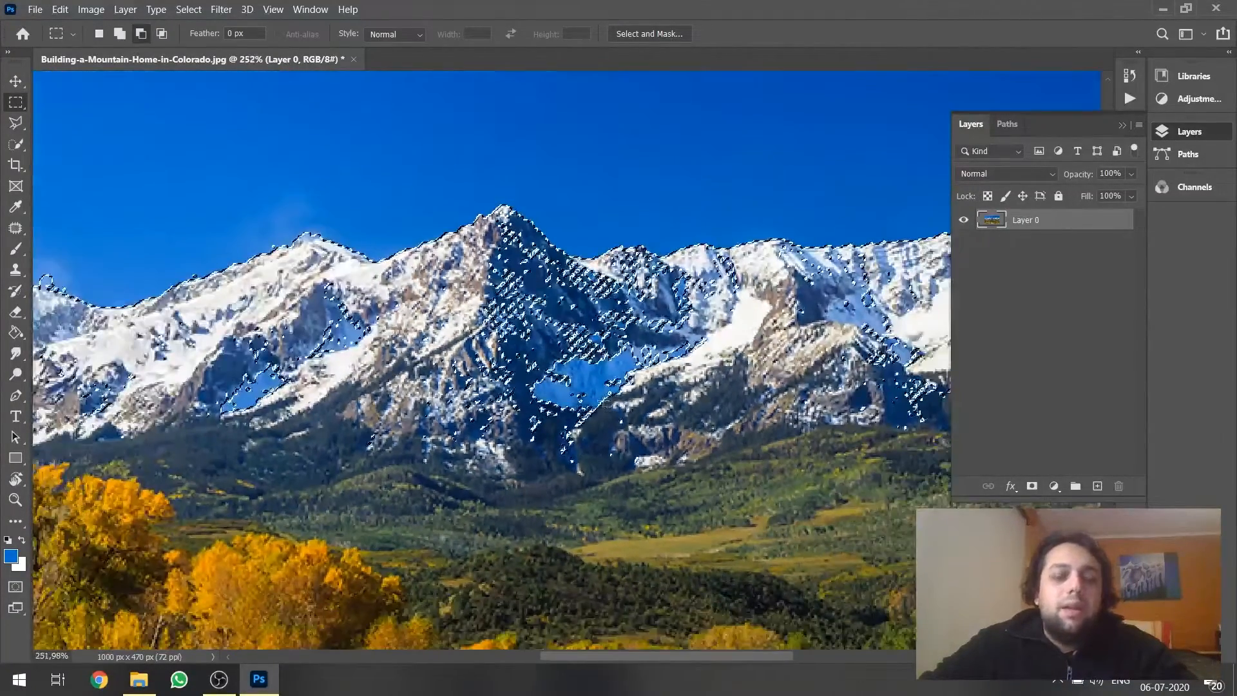
pyautogui.scroll(-1, 651, 387)
pyautogui.scroll(-2, 651, 387)
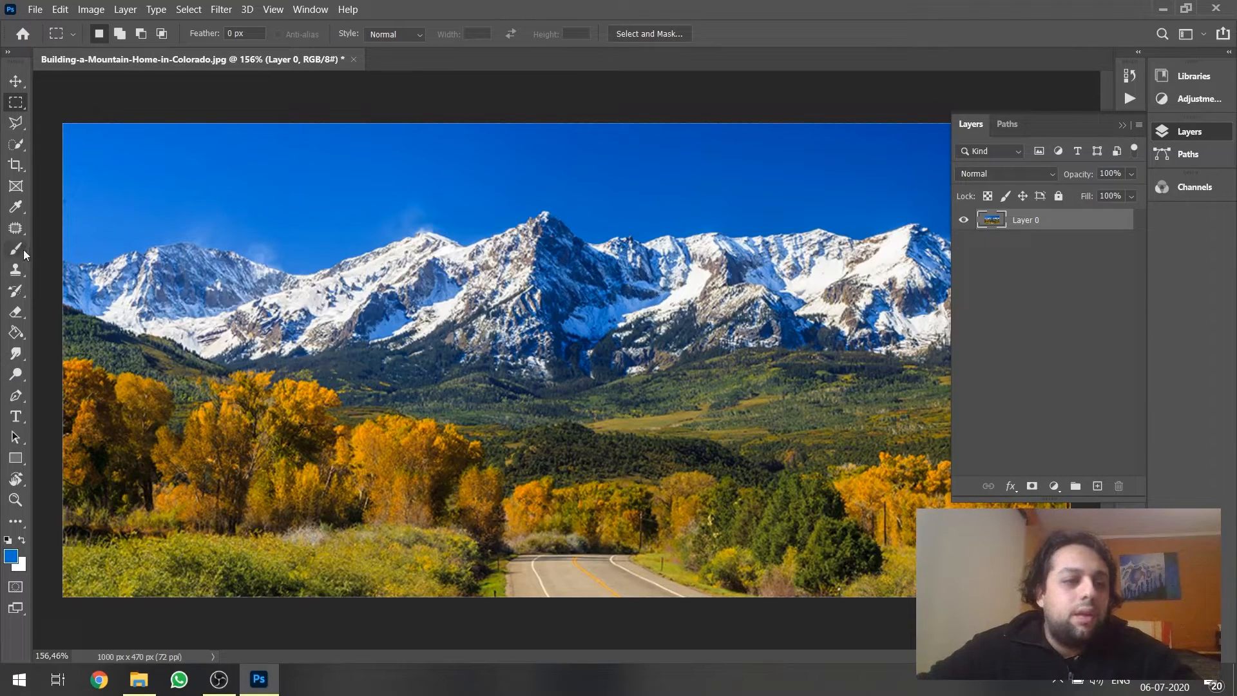
# Erase the sky above the leftmost mountain and along its ridge with a soft 26 px Eraser at 100% opacity.
pyautogui.click(16, 312)
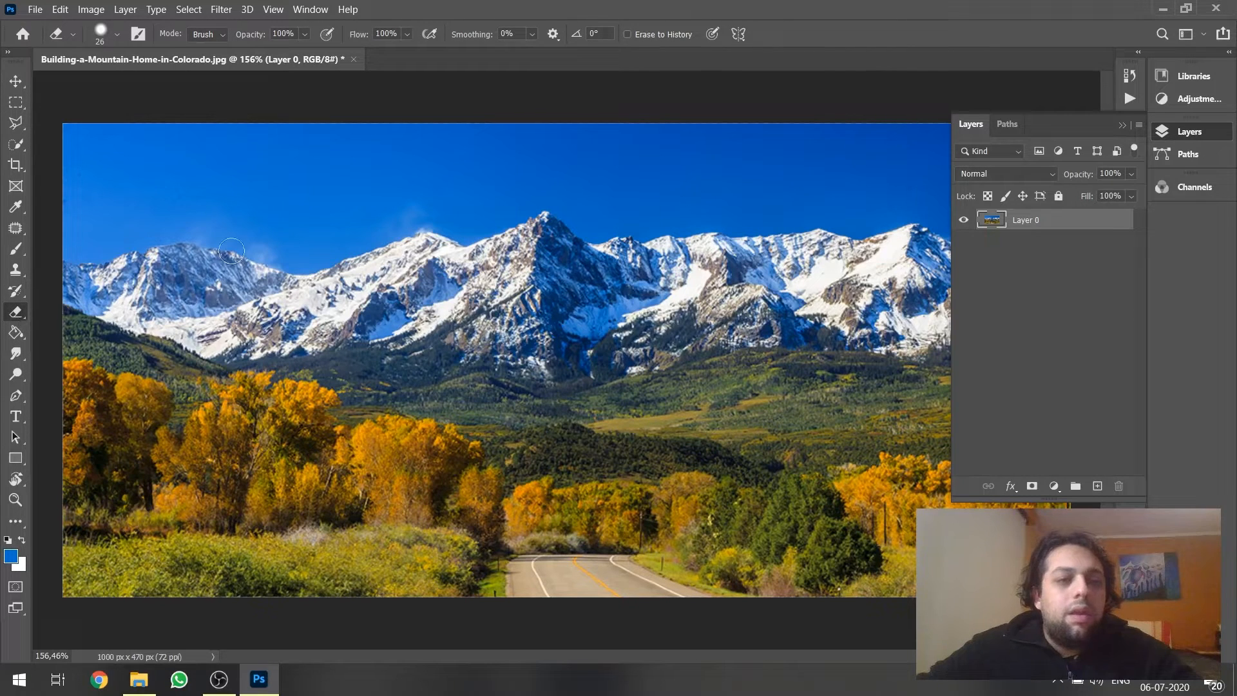
pyautogui.moveTo(90, 177)
pyautogui.mouseDown()
pyautogui.moveTo(183, 174)
pyautogui.moveTo(262, 209)
pyautogui.moveTo(415, 183)
pyautogui.moveTo(357, 172)
pyautogui.moveTo(242, 183)
pyautogui.moveTo(277, 215)
pyautogui.moveTo(331, 224)
pyautogui.moveTo(311, 206)
pyautogui.moveTo(168, 206)
pyautogui.mouseUp()
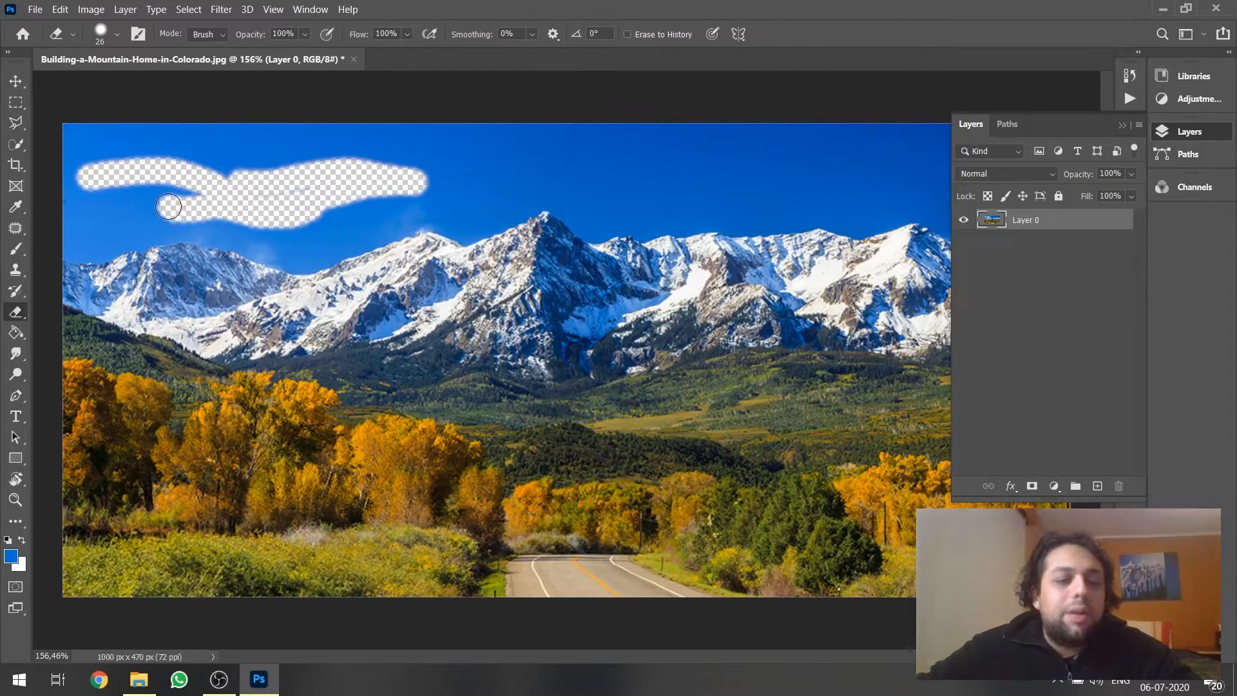
pyautogui.scroll(8, 159, 203)
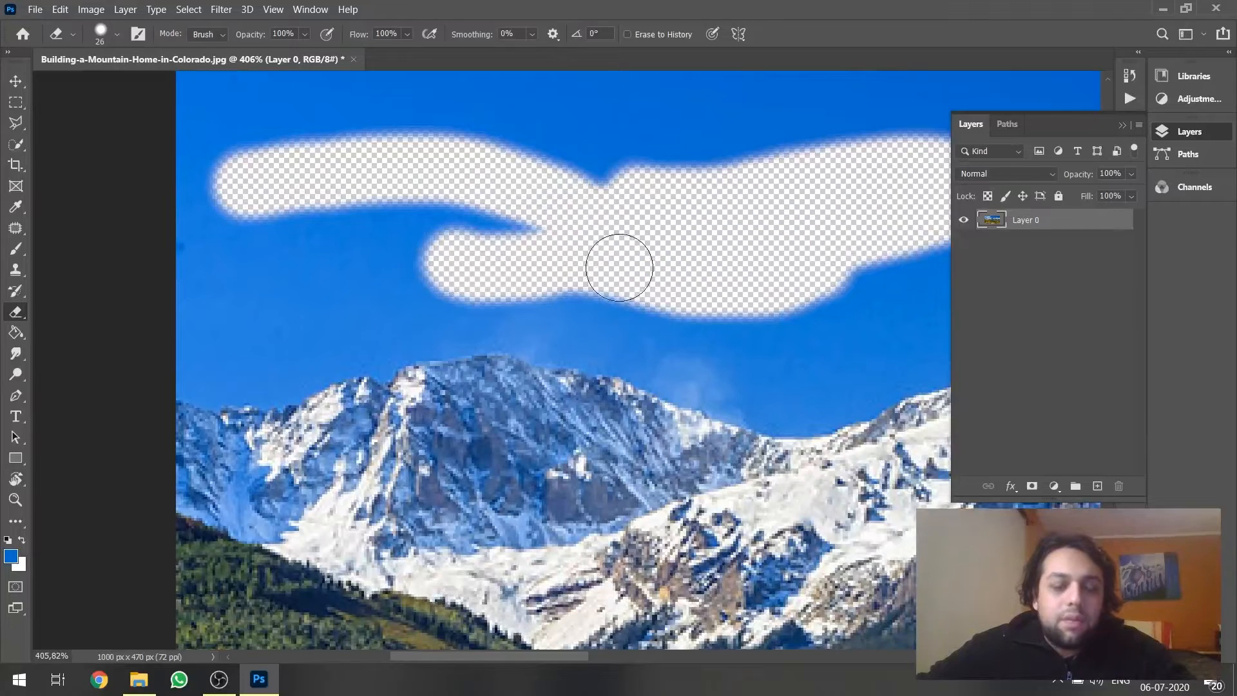
pyautogui.scroll(3, 340, 257)
pyautogui.moveTo(679, 300)
pyautogui.mouseDown()
pyautogui.moveTo(540, 305)
pyautogui.moveTo(586, 334)
pyautogui.moveTo(560, 356)
pyautogui.moveTo(645, 347)
pyautogui.moveTo(683, 357)
pyautogui.moveTo(595, 363)
pyautogui.moveTo(537, 339)
pyautogui.moveTo(401, 359)
pyautogui.moveTo(439, 365)
pyautogui.moveTo(362, 362)
pyautogui.moveTo(349, 385)
pyautogui.moveTo(298, 381)
pyautogui.moveTo(191, 426)
pyautogui.moveTo(86, 391)
pyautogui.mouseUp()
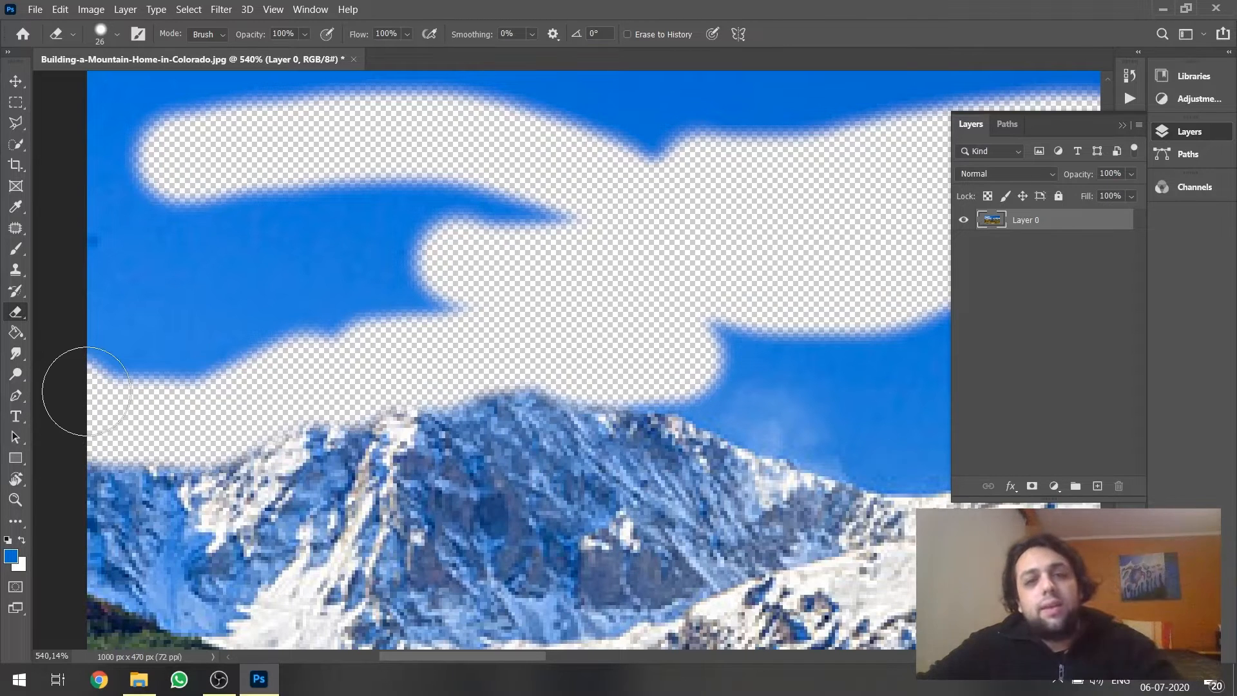
pyautogui.moveTo(455, 289)
pyautogui.mouseDown()
pyautogui.moveTo(240, 321)
pyautogui.moveTo(206, 344)
pyautogui.moveTo(93, 350)
pyautogui.moveTo(444, 291)
pyautogui.moveTo(526, 260)
pyautogui.moveTo(559, 228)
pyautogui.moveTo(423, 214)
pyautogui.moveTo(395, 187)
pyautogui.moveTo(221, 197)
pyautogui.moveTo(420, 219)
pyautogui.moveTo(236, 249)
pyautogui.moveTo(191, 289)
pyautogui.moveTo(114, 291)
pyautogui.moveTo(96, 274)
pyautogui.moveTo(123, 233)
pyautogui.moveTo(177, 215)
pyautogui.mouseUp()
pyautogui.scroll(-3, 110, 326)
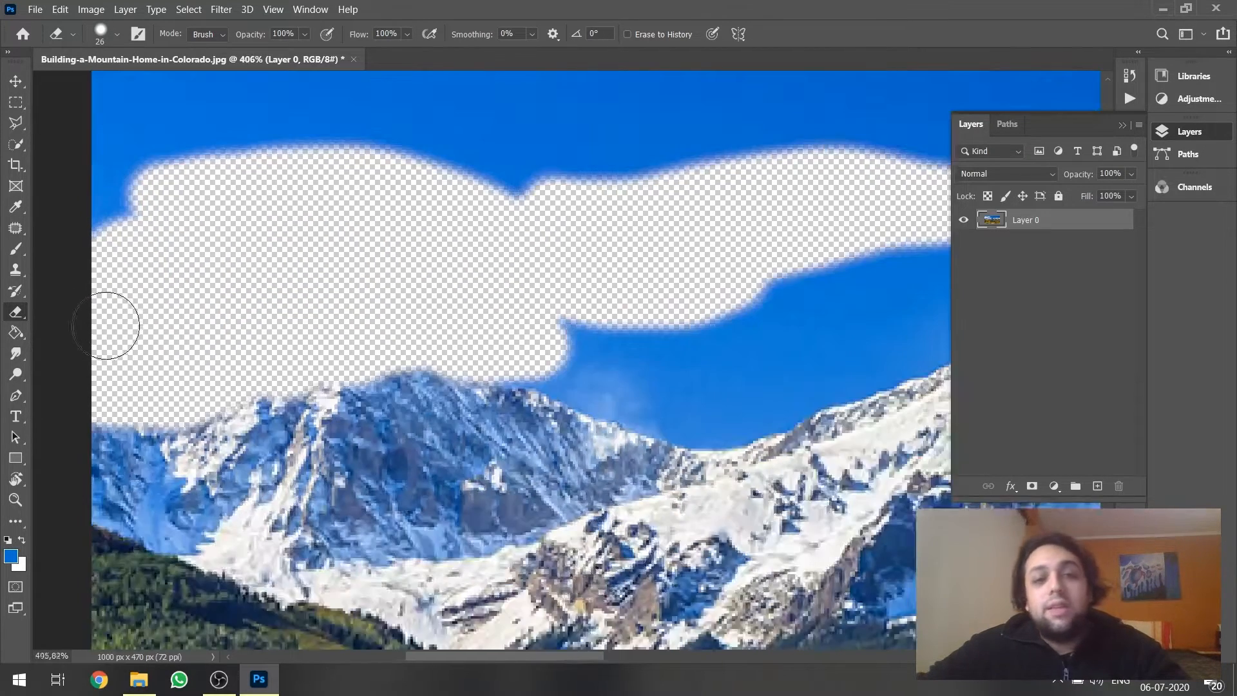
pyautogui.scroll(4, 790, 359)
pyautogui.moveTo(492, 349)
pyautogui.mouseDown()
pyautogui.moveTo(463, 313)
pyautogui.moveTo(331, 284)
pyautogui.mouseUp()
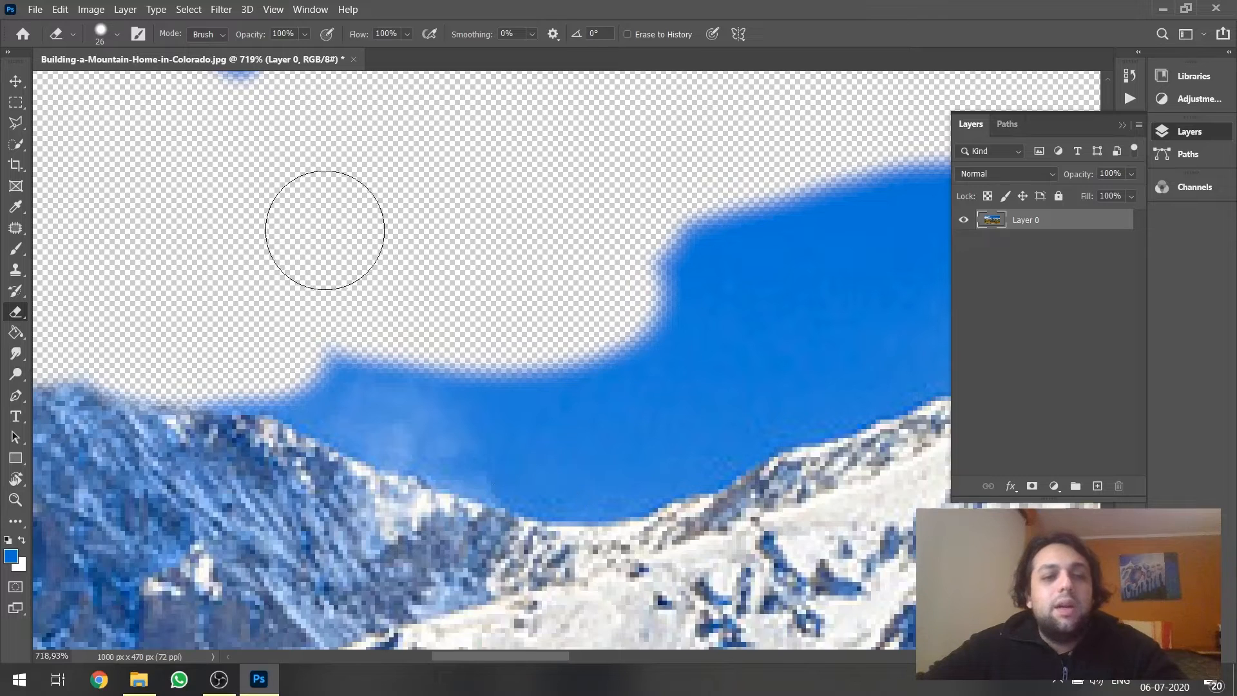
# Set the Eraser to 36 px with a harder edge and erase two separate round spots in the sky beside the erased area.
pyautogui.rightClick(325, 230)
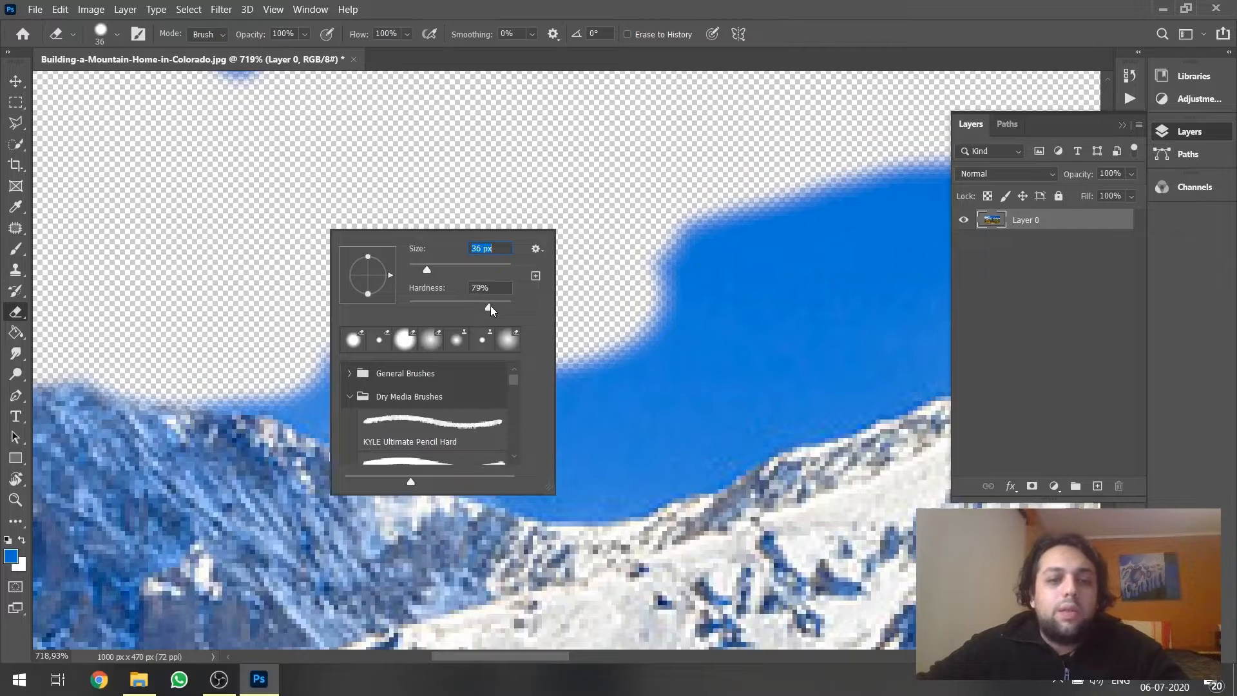
pyautogui.click(418, 145)
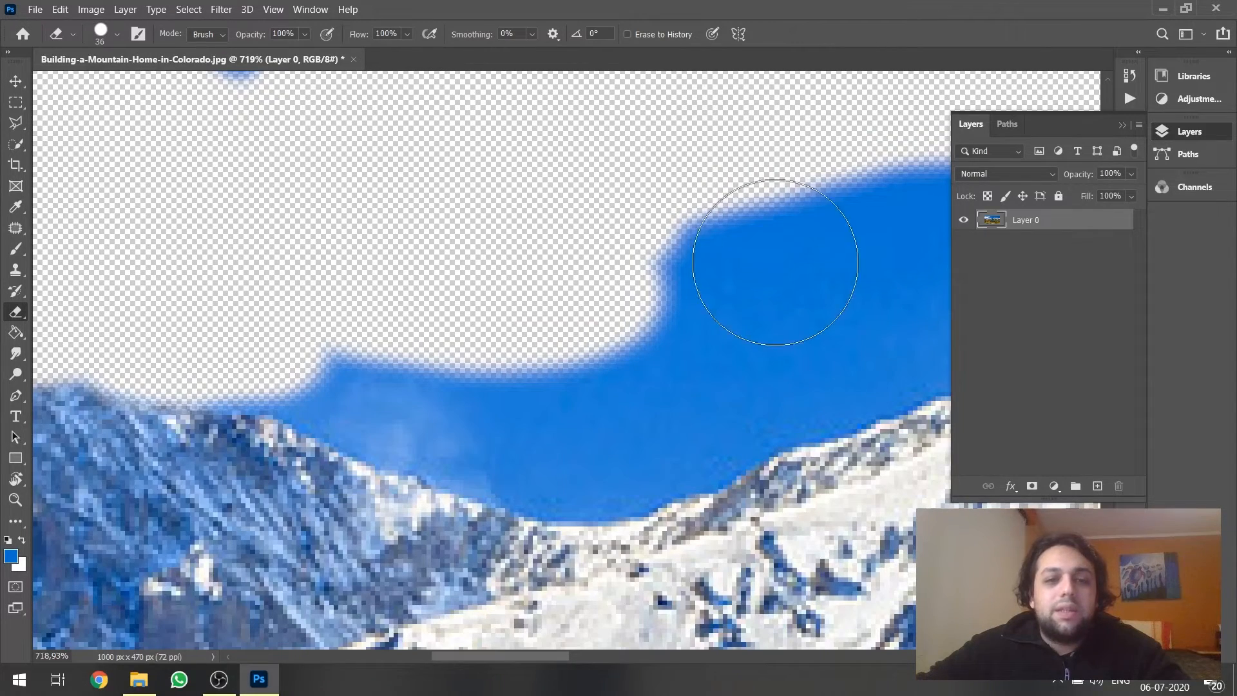
pyautogui.click(775, 261)
pyautogui.scroll(-13, 353, 386)
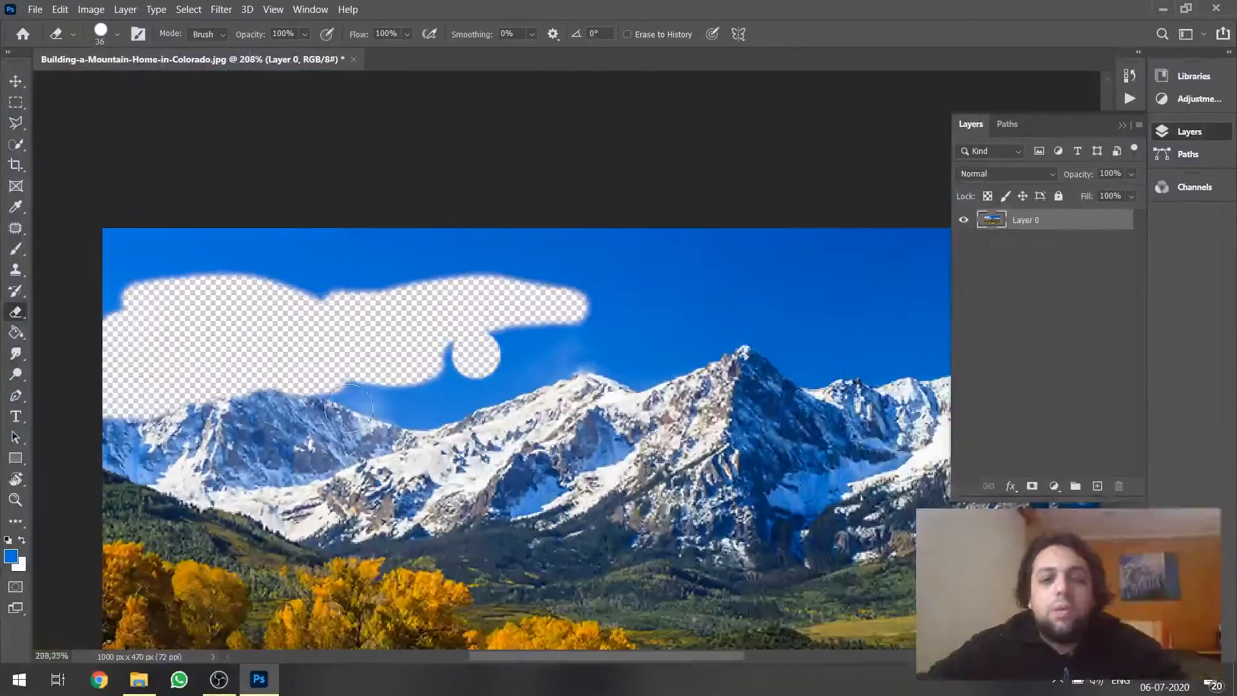
pyautogui.scroll(4, 838, 252)
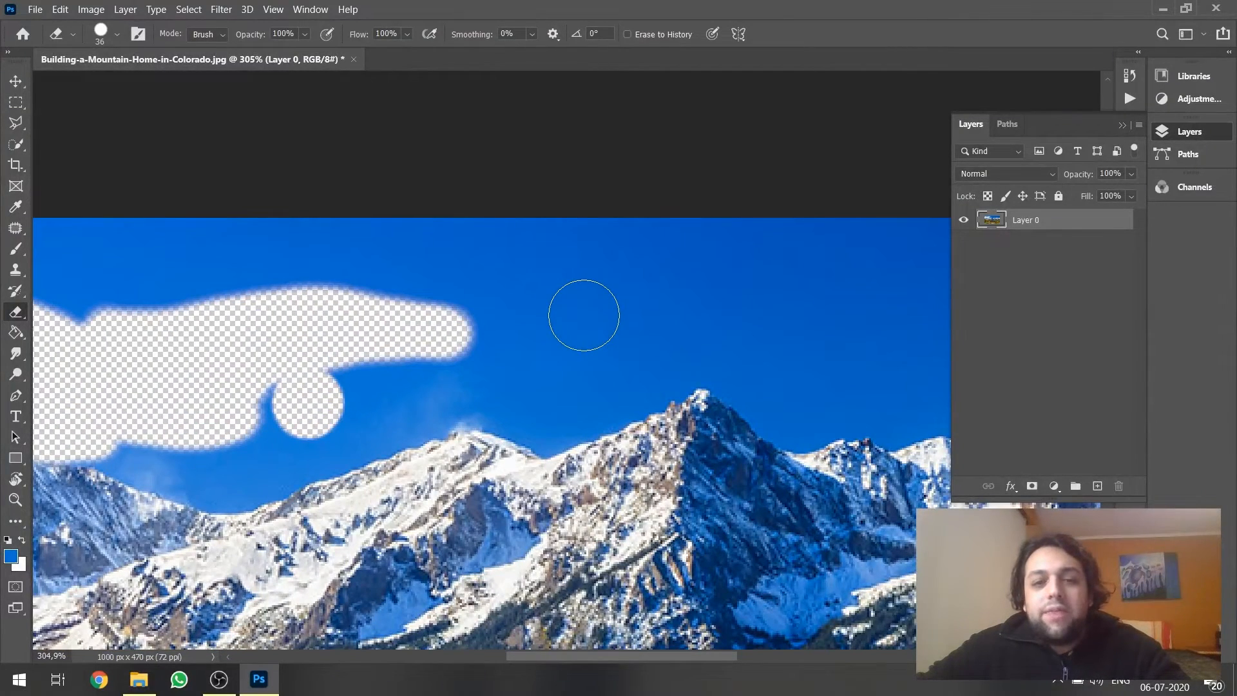
pyautogui.click(533, 307)
pyautogui.scroll(1, 735, 274)
# Set the Eraser's hardness to 0% at 36 px and erase two separate soft spots in the sky above the central peak.
pyautogui.rightClick(641, 283)
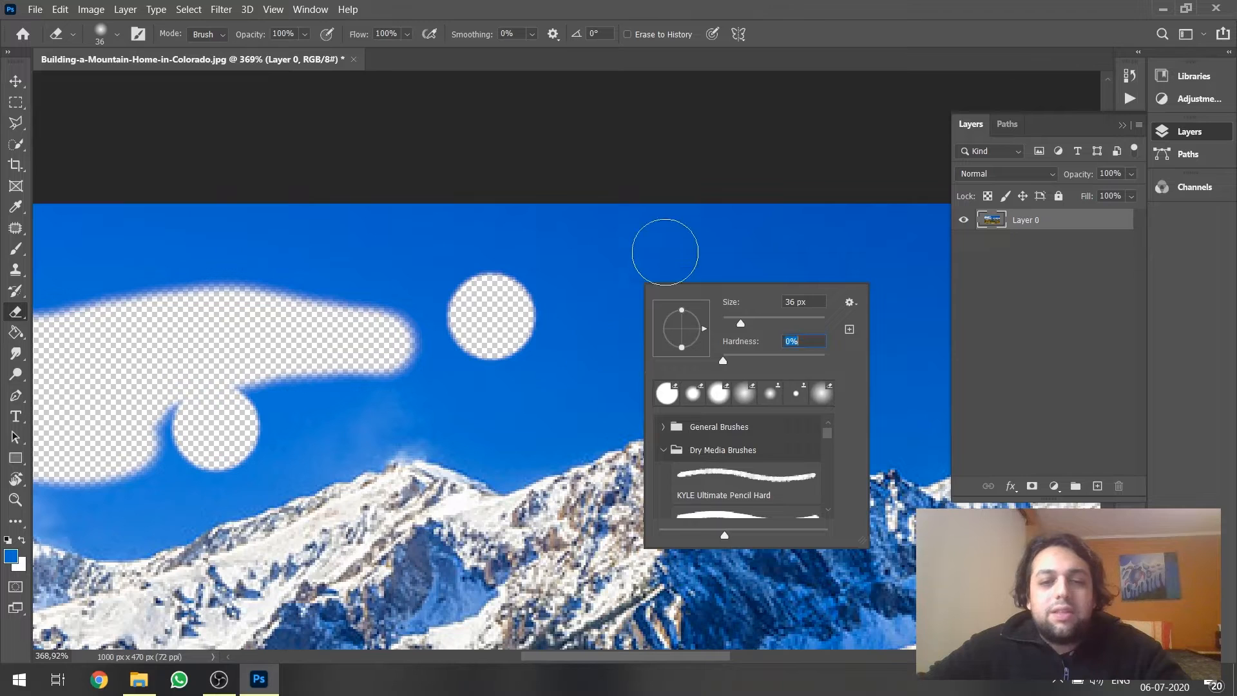
pyautogui.click(667, 251)
pyautogui.click(797, 313)
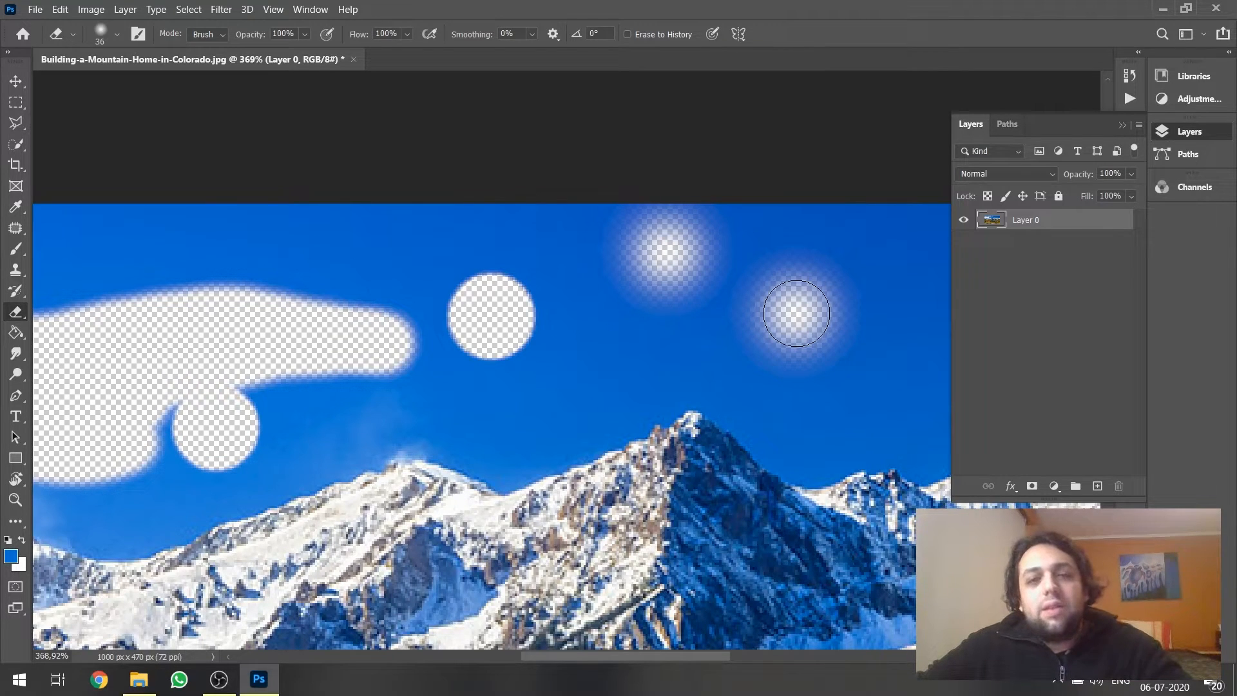
# Set the Eraser to 62 px at 0% hardness and erase a wide soft band across the sky through the round spots.
pyautogui.scroll(-3, 461, 384)
pyautogui.scroll(2, 812, 359)
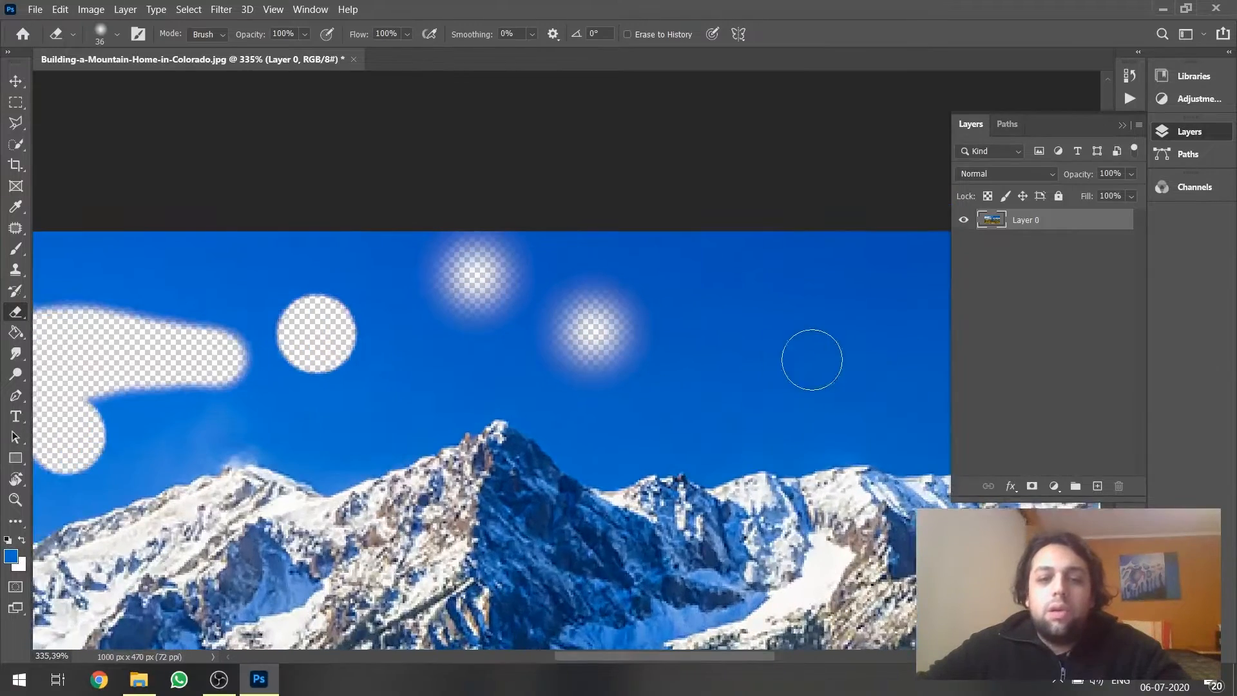
pyautogui.scroll(1, 767, 353)
pyautogui.rightClick(904, 332)
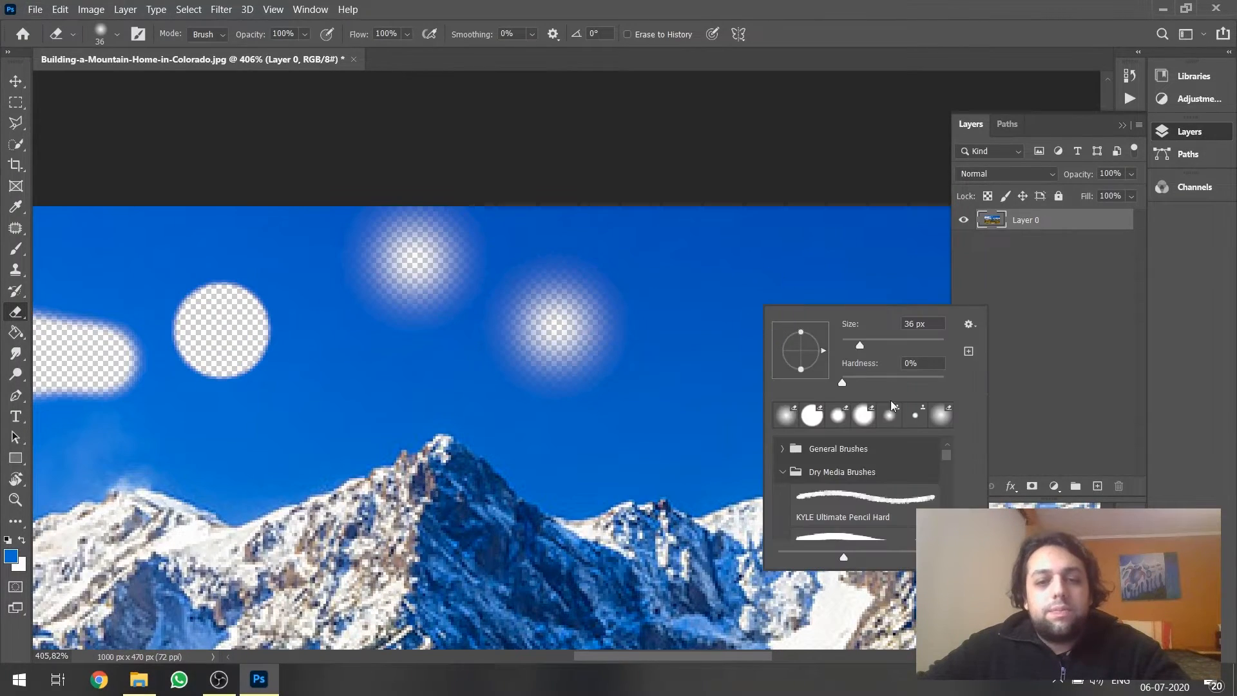
pyautogui.moveTo(588, 274)
pyautogui.mouseDown()
pyautogui.moveTo(198, 294)
pyautogui.moveTo(210, 348)
pyautogui.mouseUp()
# Set the 62 px Eraser's hardness to 81% and erase the blue remnant below the earlier stroke, around the hard-edged round spot.
pyautogui.scroll(-4, 122, 386)
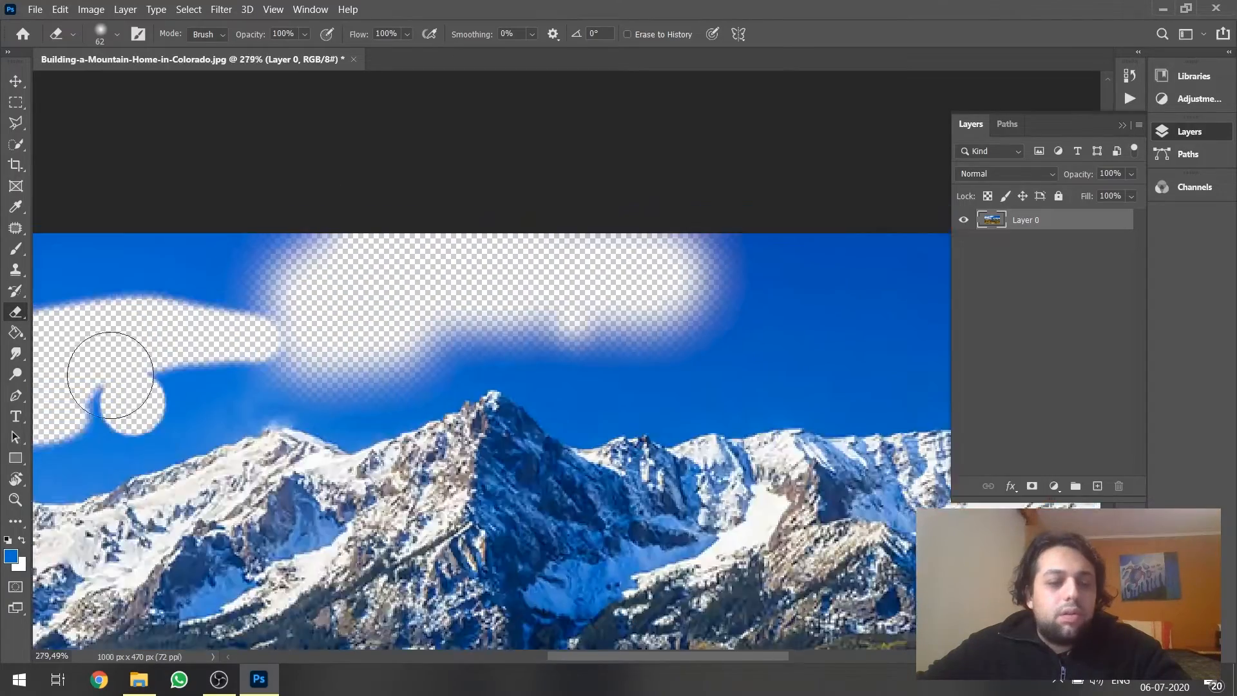
pyautogui.scroll(10, 106, 416)
pyautogui.rightClick(384, 408)
pyautogui.moveTo(445, 440); pyautogui.dragTo(486, 440)
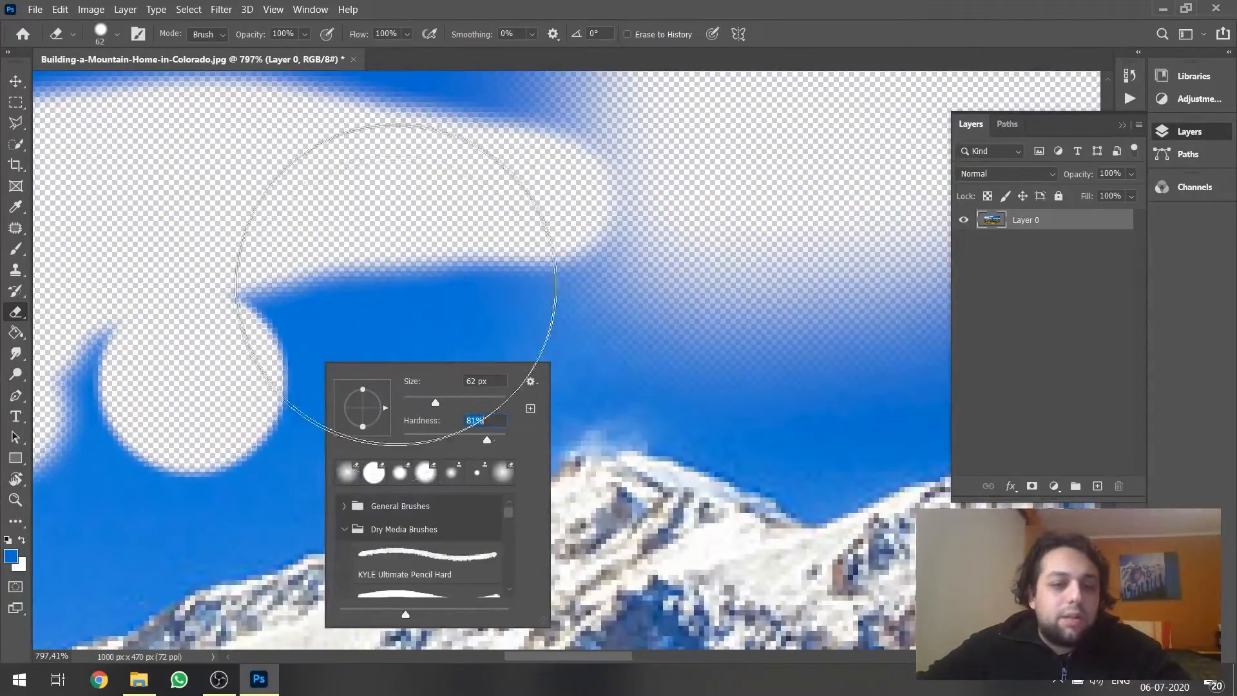
pyautogui.moveTo(404, 210)
pyautogui.mouseDown()
pyautogui.moveTo(354, 219)
pyautogui.moveTo(328, 310)
pyautogui.mouseUp()
pyautogui.rightClick(324, 332)
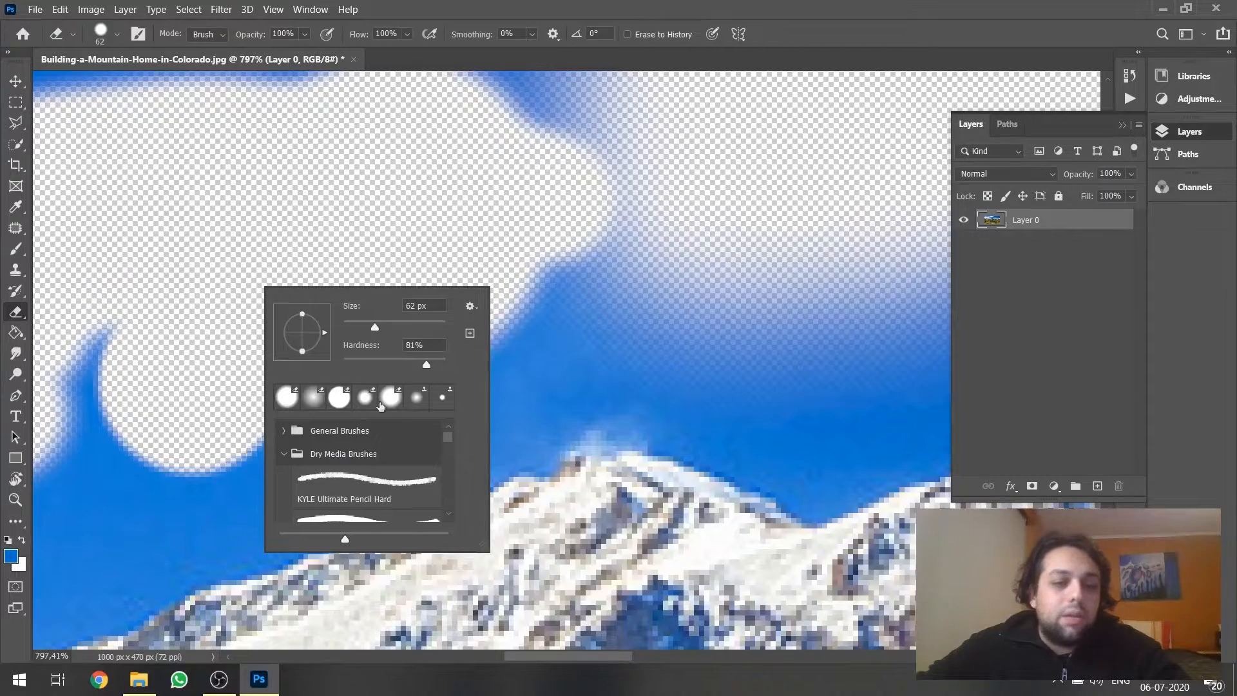
pyautogui.moveTo(97, 290)
pyautogui.mouseDown()
pyautogui.moveTo(225, 308)
pyautogui.moveTo(280, 331)
pyautogui.moveTo(278, 346)
pyautogui.moveTo(320, 343)
pyautogui.moveTo(260, 400)
pyautogui.moveTo(155, 423)
pyautogui.moveTo(192, 423)
pyautogui.moveTo(229, 449)
pyautogui.moveTo(311, 409)
pyautogui.moveTo(155, 447)
pyautogui.moveTo(523, 331)
pyautogui.moveTo(523, 273)
pyautogui.moveTo(657, 255)
pyautogui.moveTo(767, 310)
pyautogui.moveTo(707, 324)
pyautogui.moveTo(451, 263)
pyautogui.mouseUp()
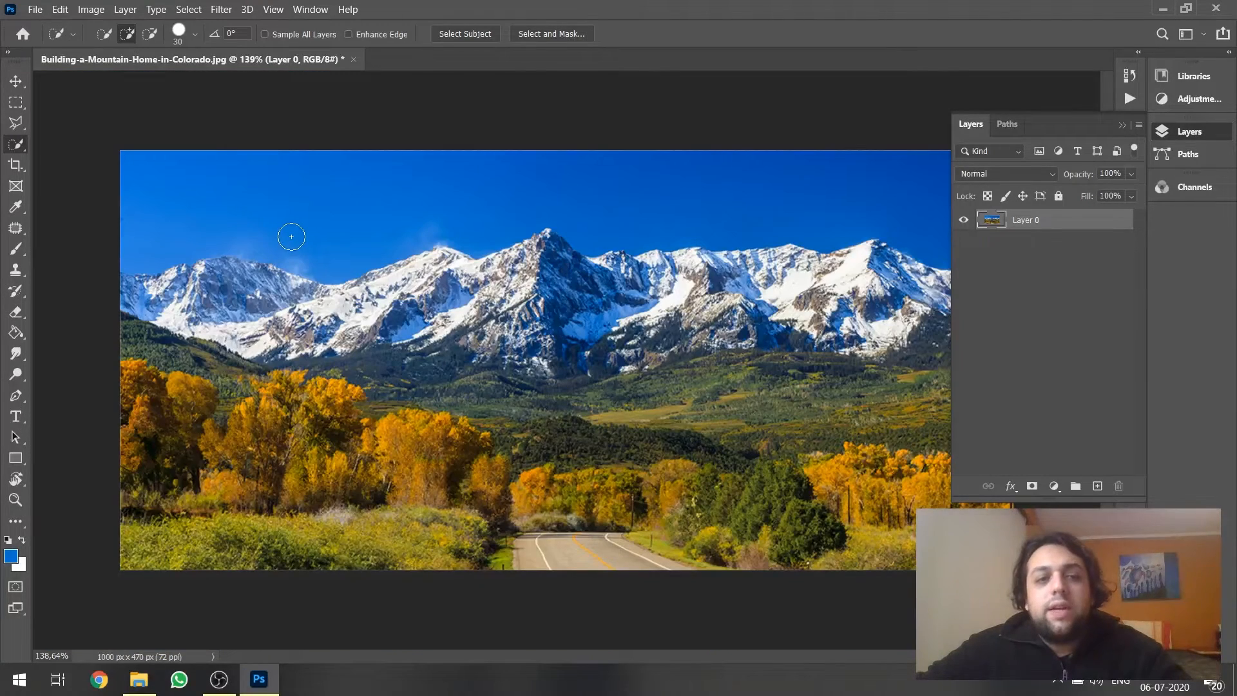
# Select the whole sky with Quick Selection and subtract the wrongly included rock on the leftmost mountain's ridge.
pyautogui.moveTo(167, 199); pyautogui.dragTo(781, 174)
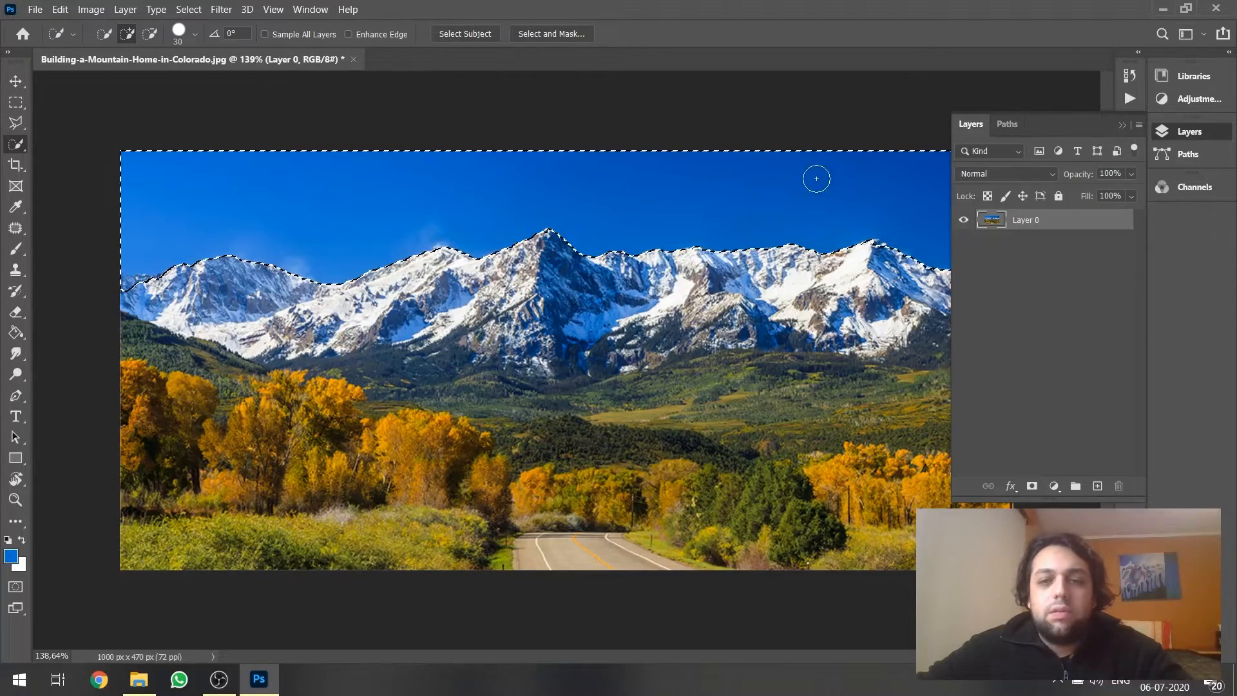
pyautogui.scroll(5, 116, 185)
pyautogui.scroll(4, 45, 259)
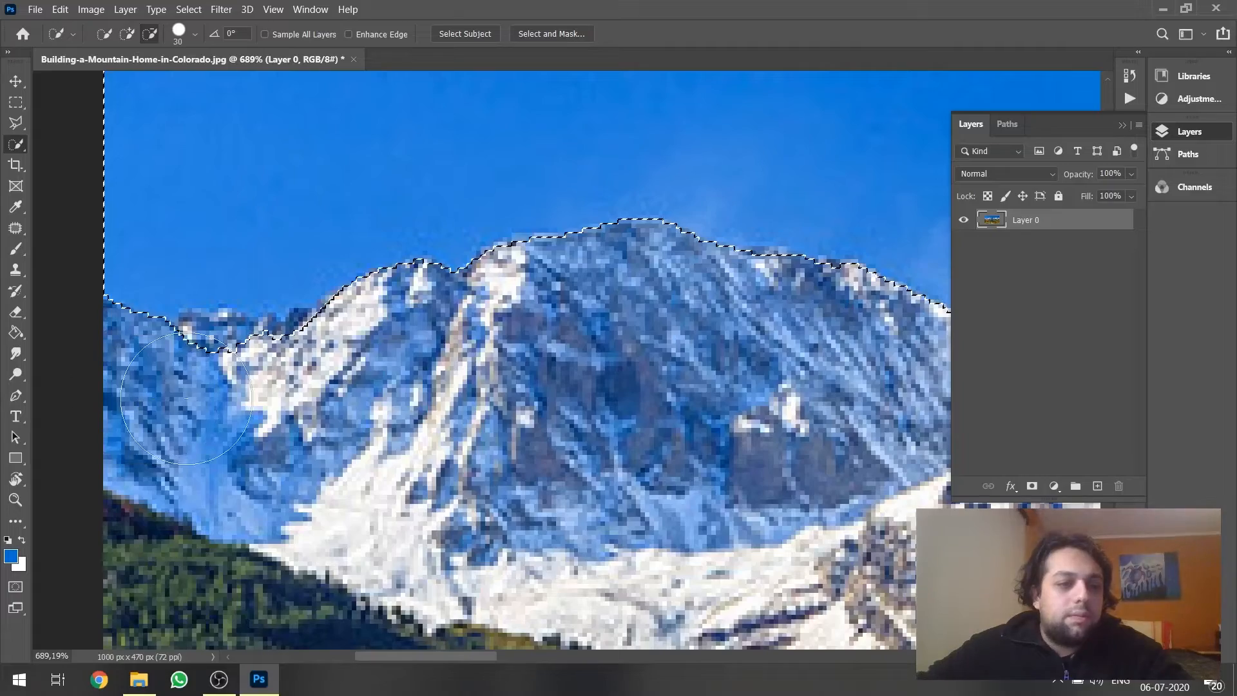
pyautogui.moveTo(220, 392); pyautogui.dragTo(218, 378)
# Check the sky selection's edge along the full ridge and subtract the remaining mountain areas near the central and rightmost peaks.
pyautogui.scroll(-8, 218, 377)
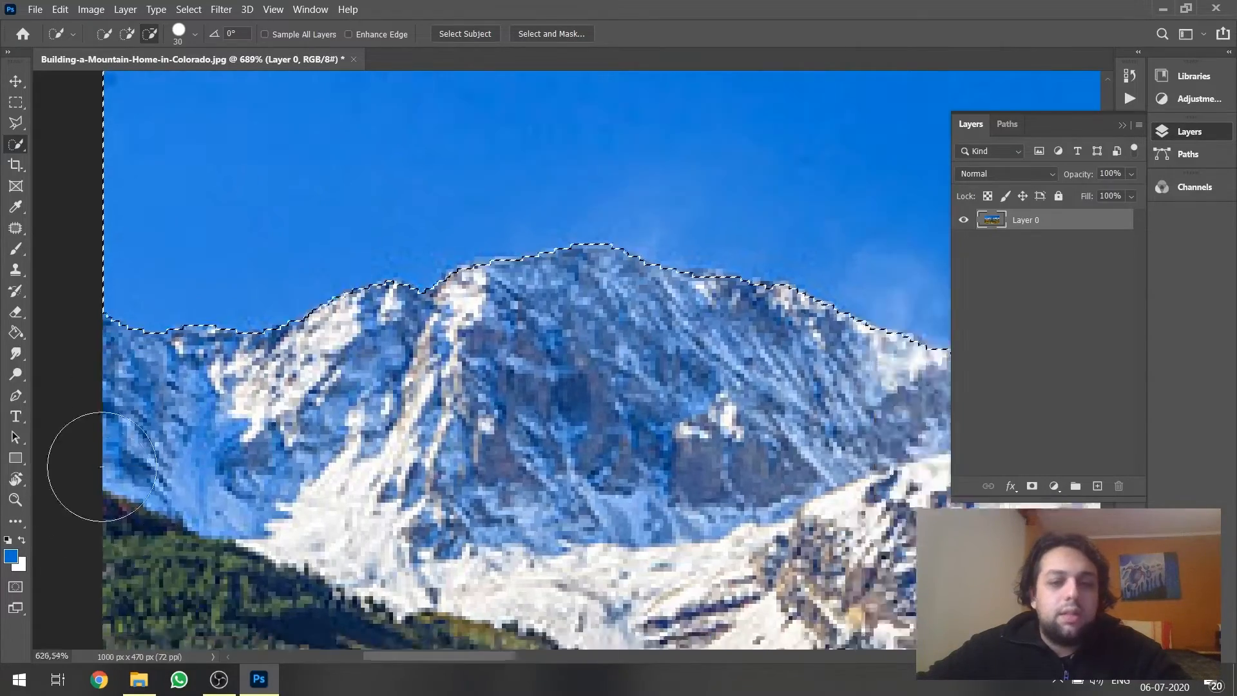
pyautogui.scroll(6, 855, 343)
pyautogui.scroll(2, 854, 343)
pyautogui.scroll(-6, 513, 318)
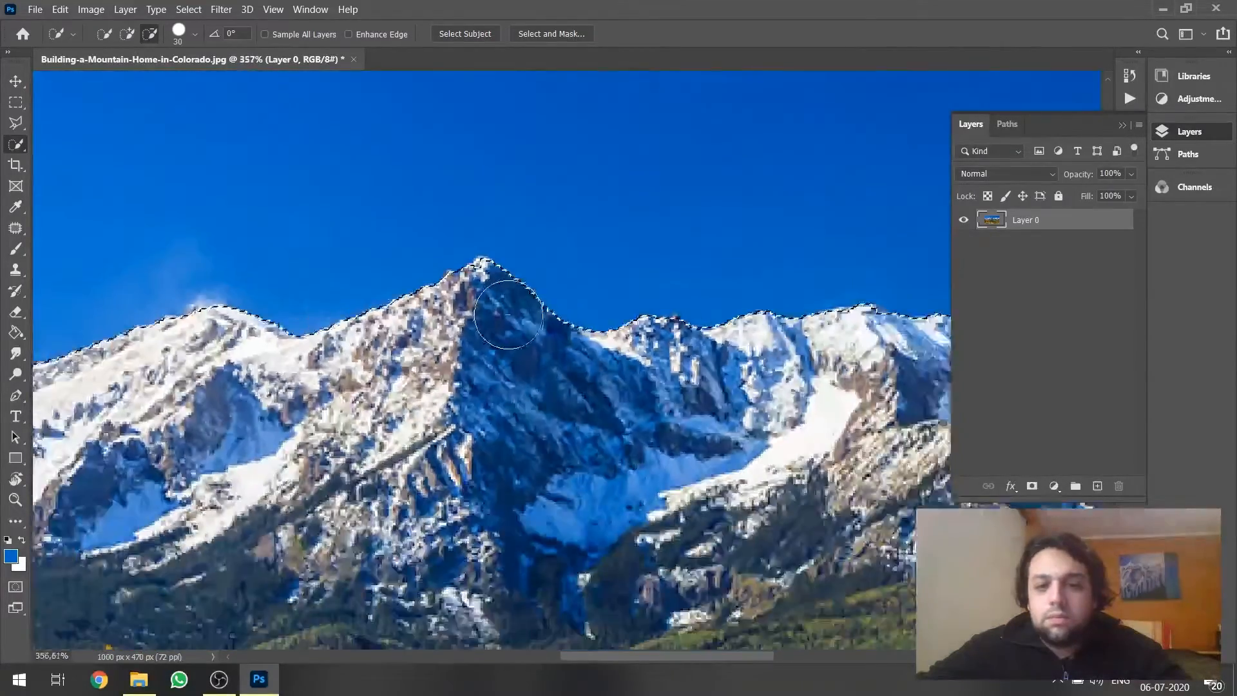
pyautogui.scroll(6, 767, 336)
pyautogui.scroll(-6, 620, 347)
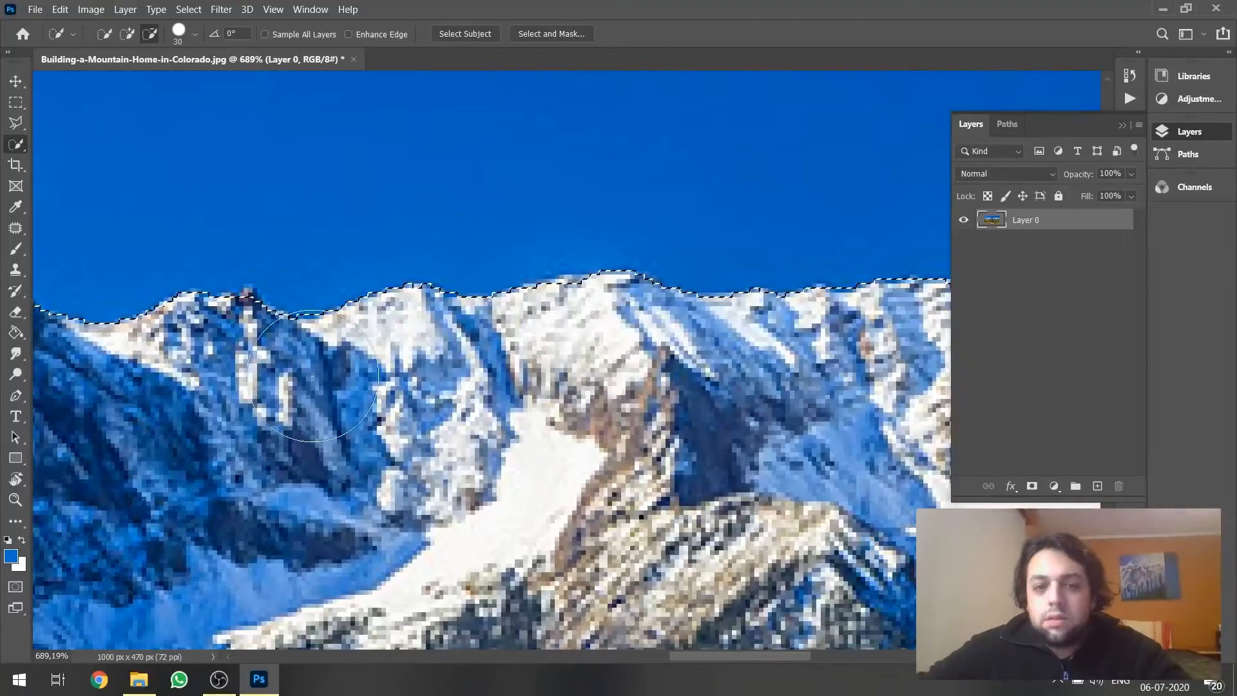
pyautogui.scroll(4, 784, 361)
pyautogui.scroll(-2, 784, 361)
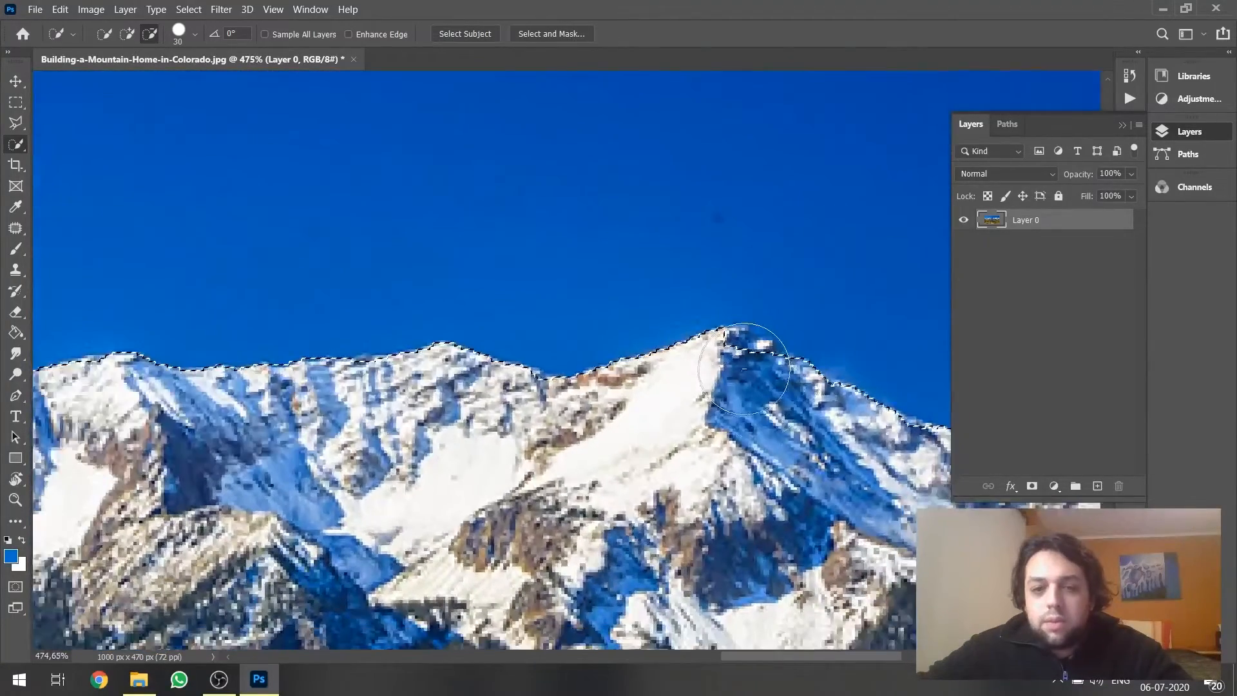
pyautogui.scroll(-3, 805, 373)
pyautogui.scroll(-2, 811, 381)
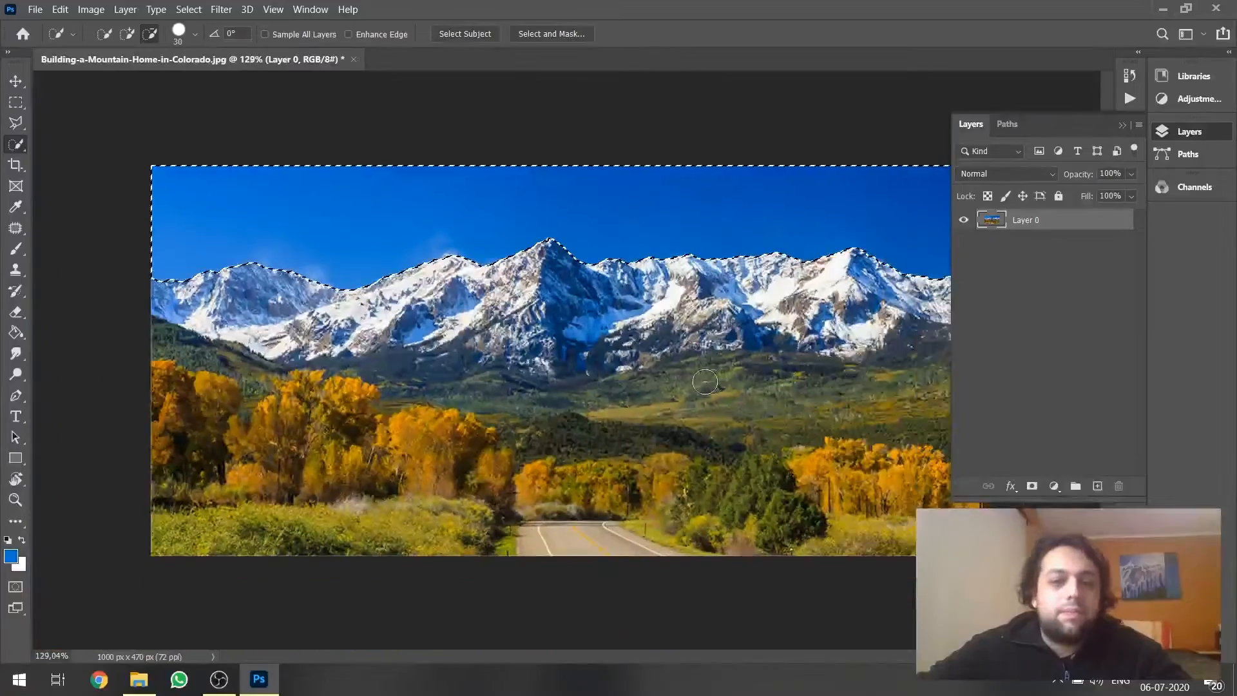
# Delete the selected sky and clear the selection.
pyautogui.scroll(2, 714, 362)
pyautogui.press('Delete')
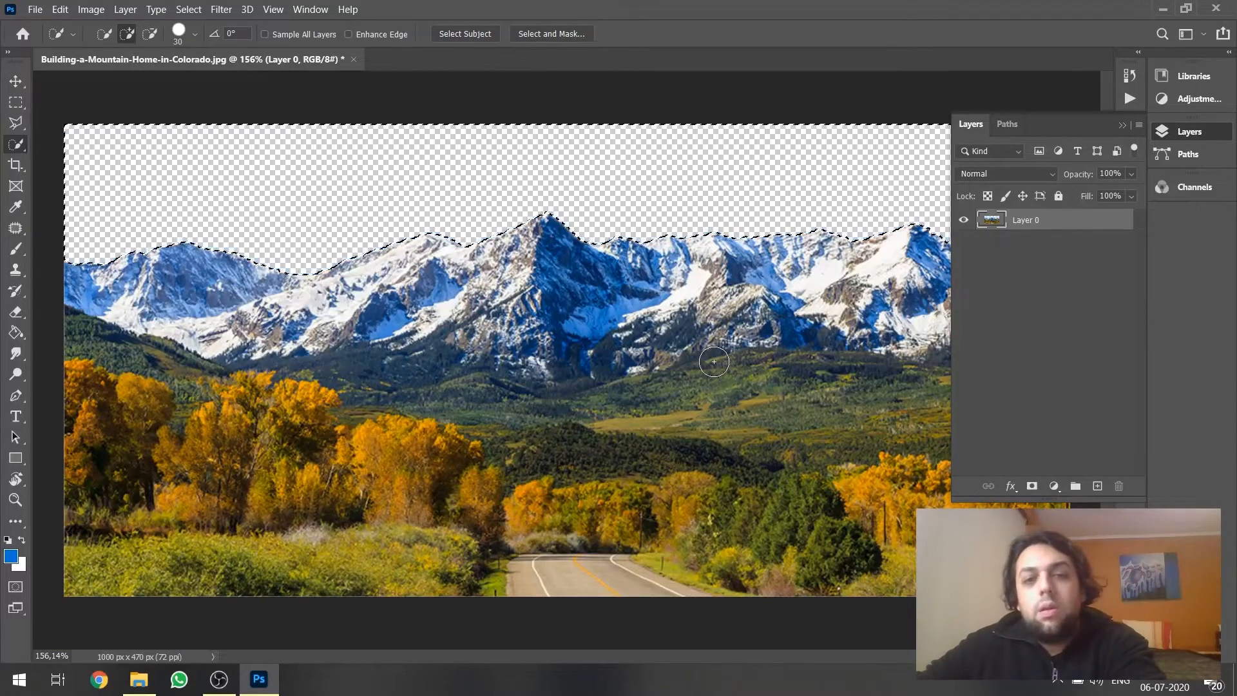
pyautogui.press('m')
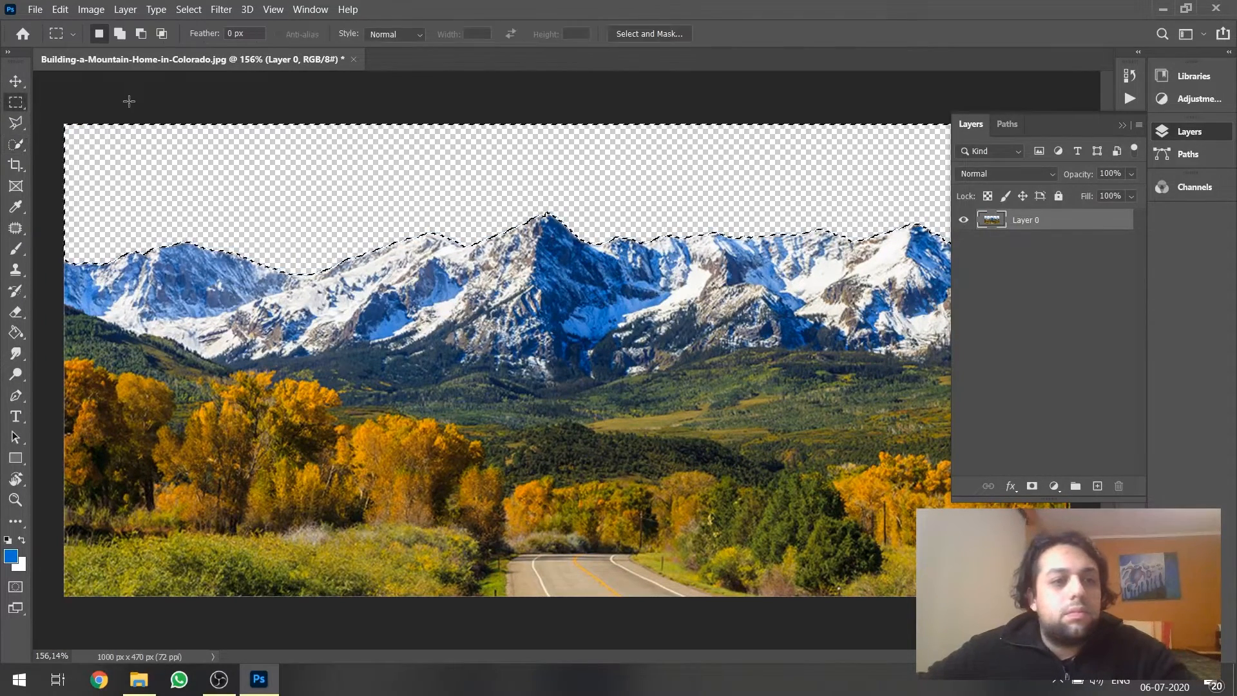
pyautogui.hotkey('ctrl', 'd')
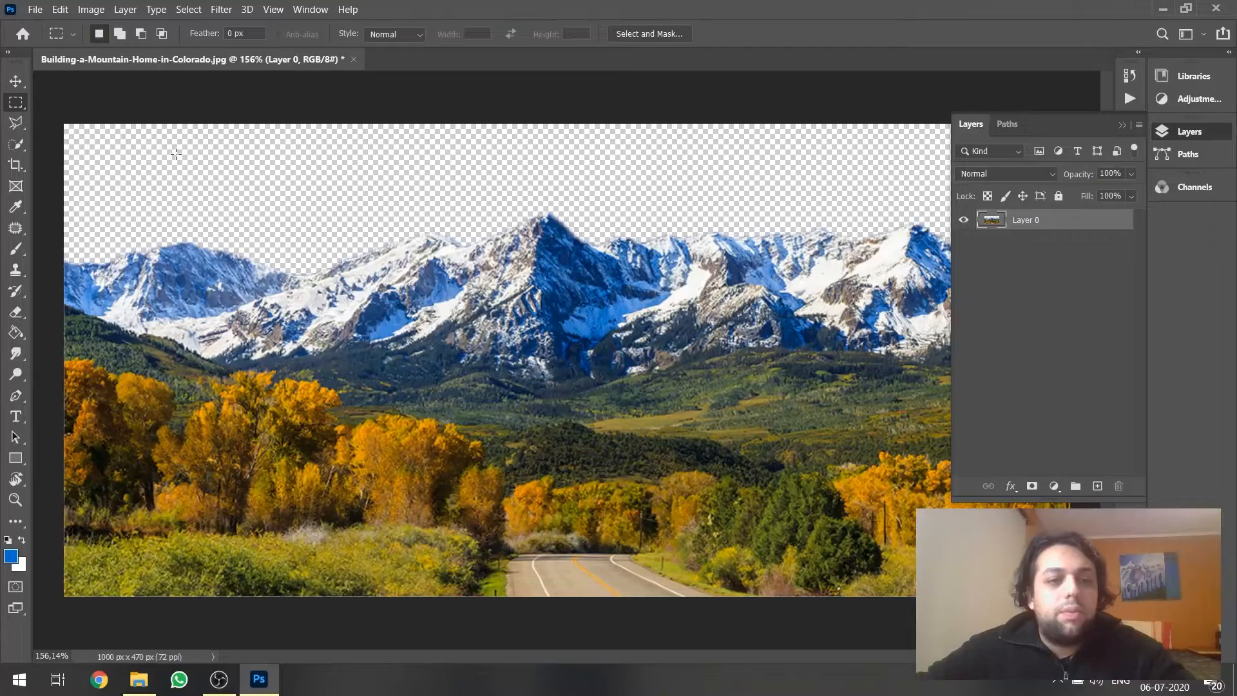
# Examine the cut-out edge along the mountain ridge for leftover sky fringe.
pyautogui.scroll(4, 670, 355)
pyautogui.scroll(-1, 741, 270)
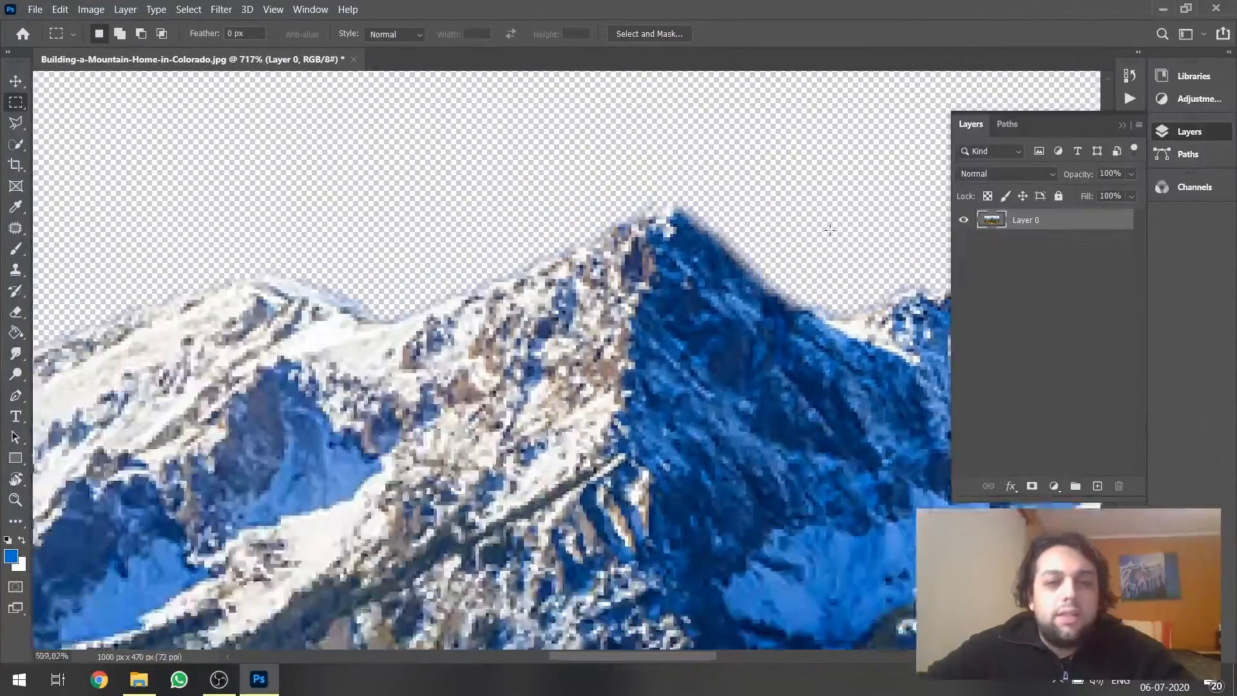
pyautogui.scroll(-4, 764, 243)
pyautogui.scroll(9, 387, 271)
pyautogui.scroll(-6, 740, 309)
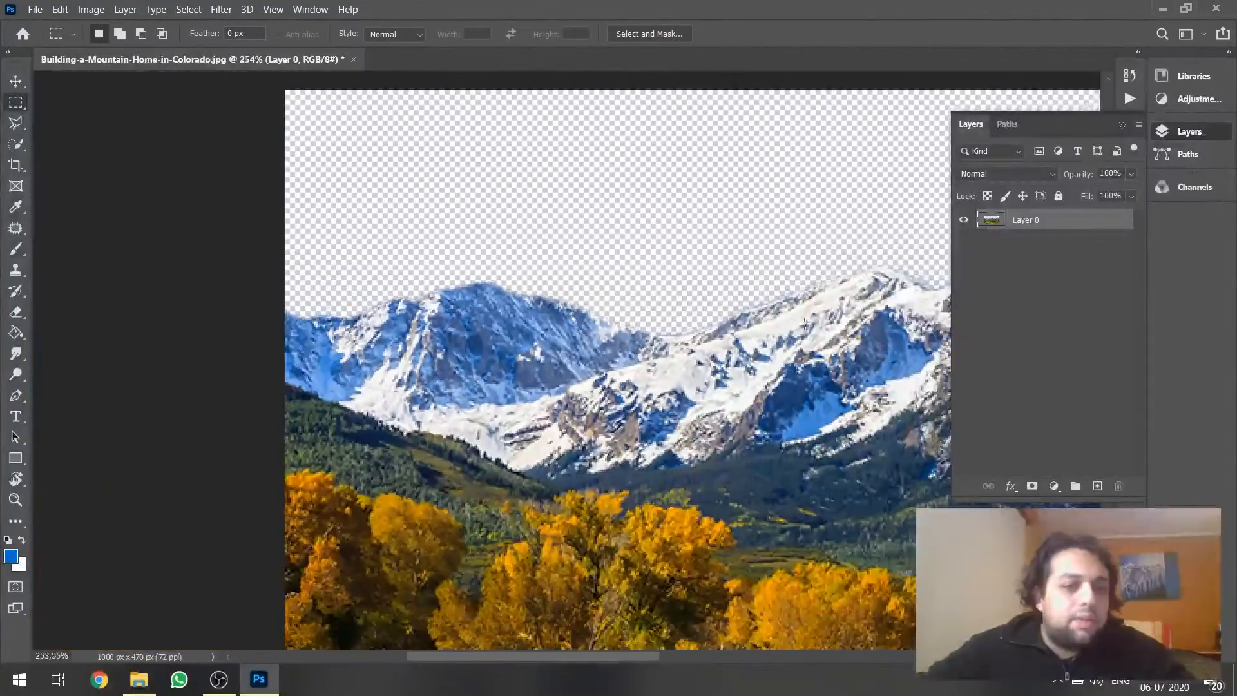
pyautogui.scroll(4, 432, 293)
pyautogui.scroll(-5, 432, 293)
pyautogui.scroll(3, 607, 305)
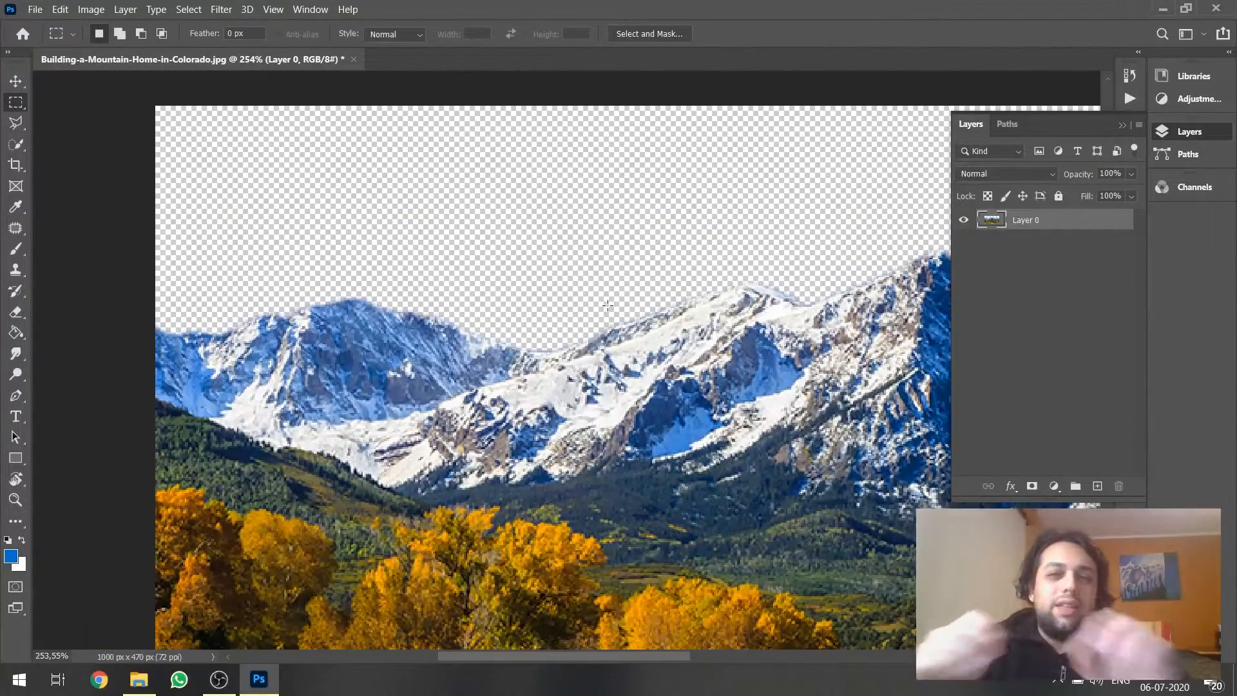
pyautogui.rightClick(294, 304)
pyautogui.press('Escape')
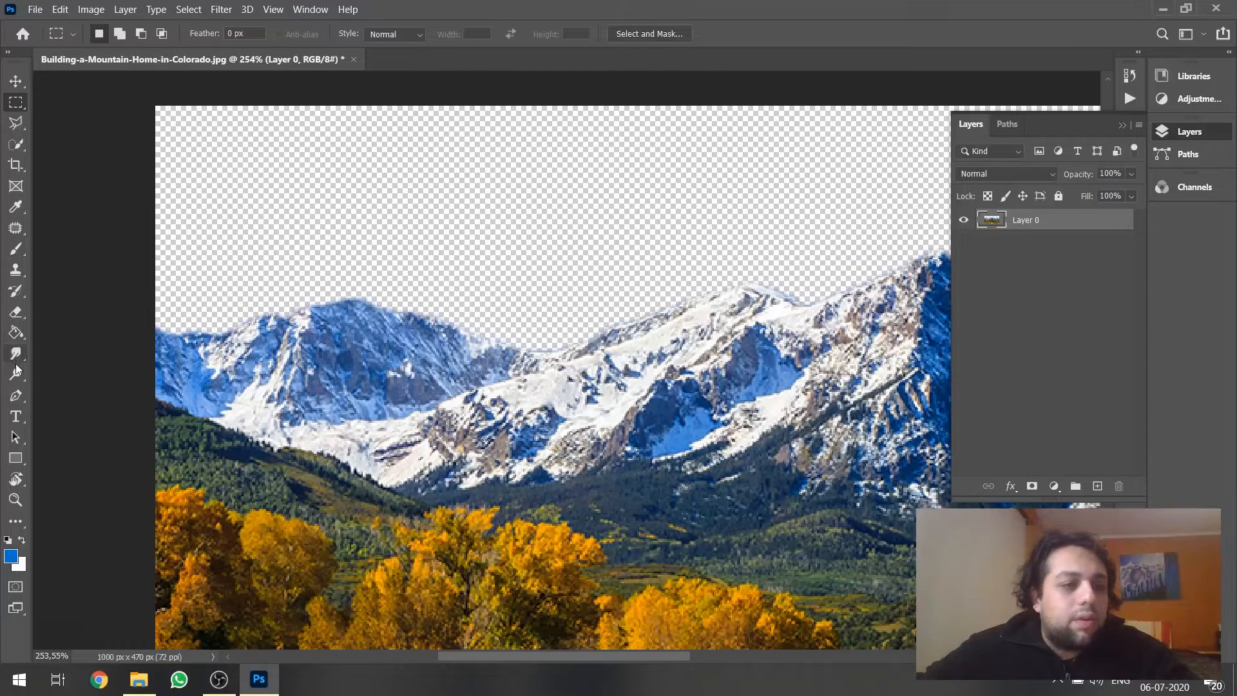
# Set the Eraser to a size of 10 px and a hardness of 90%.
pyautogui.click(15, 312)
pyautogui.rightClick(457, 200)
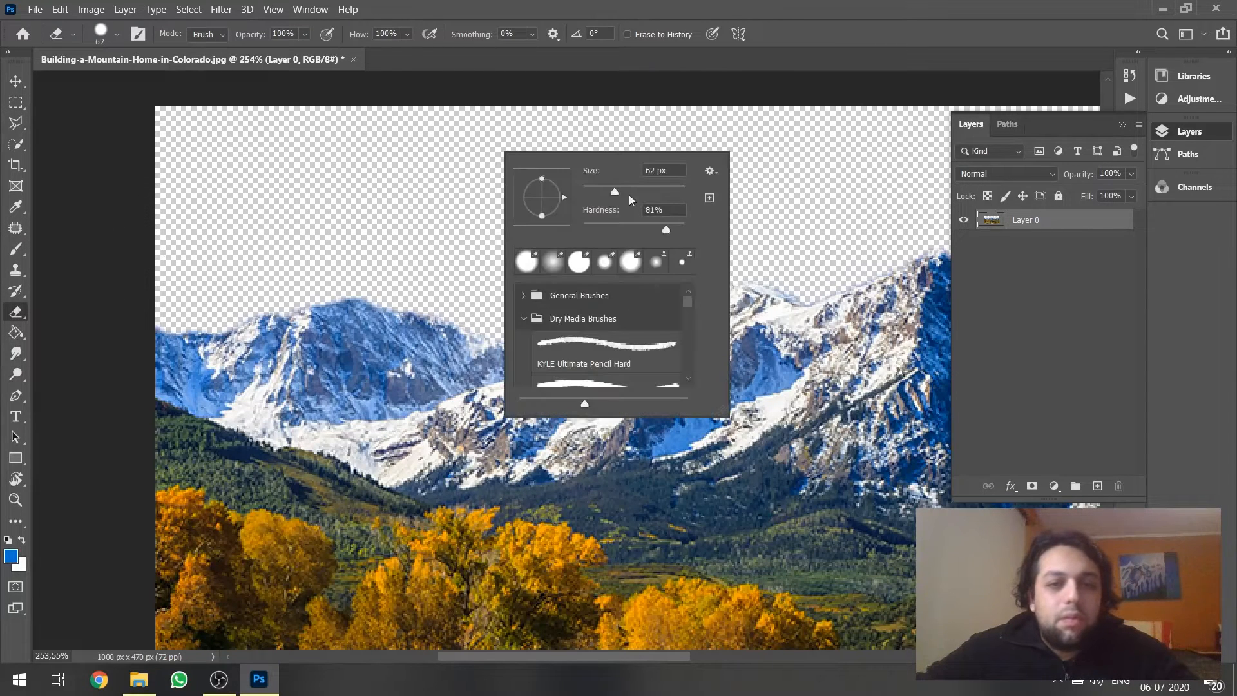
pyautogui.moveTo(592, 190); pyautogui.dragTo(585, 192)
pyautogui.write('10')
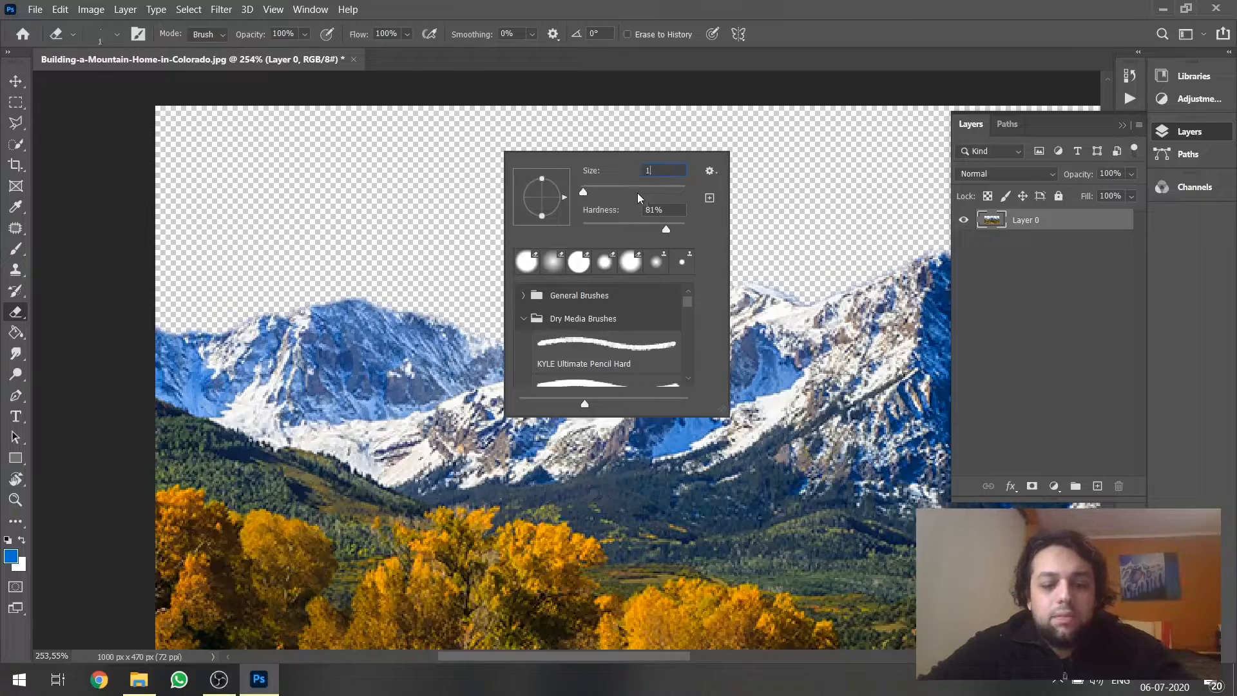
pyautogui.press('Tab')
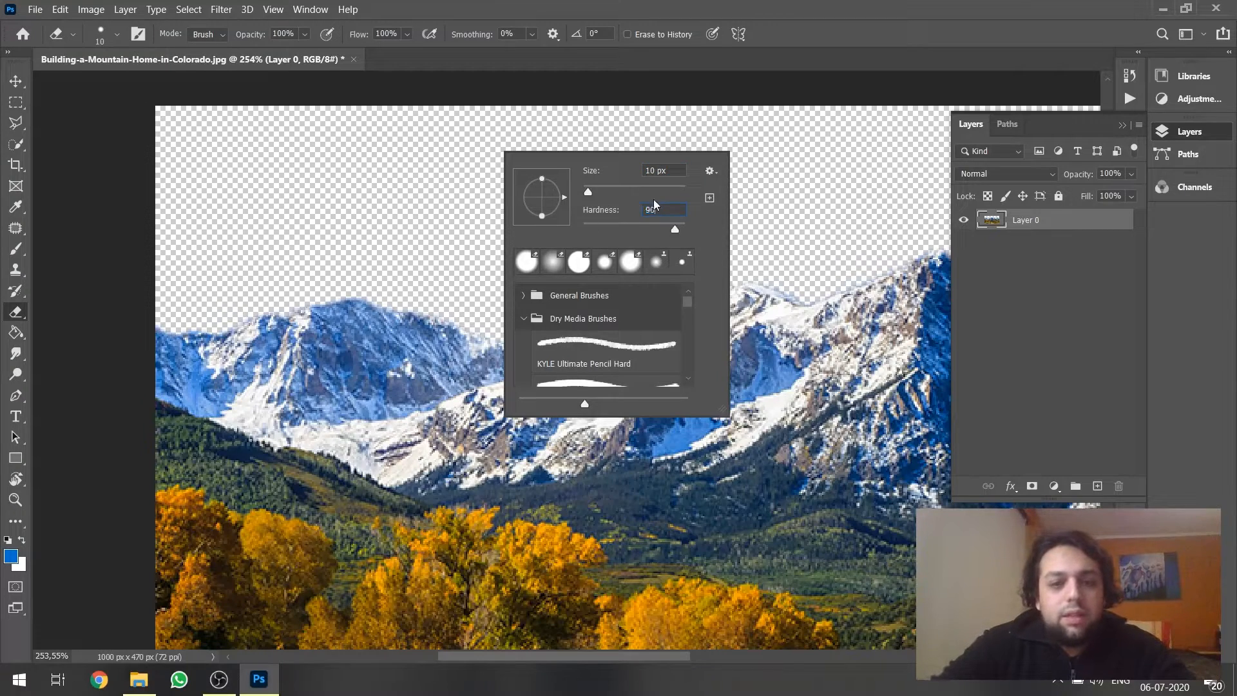
pyautogui.press('Return')
# Erase the blue fringe in straight segments along the dip between the leftmost mountain and the neighbouring snowy slope.
pyautogui.scroll(3, 245, 296)
pyautogui.scroll(2, 232, 294)
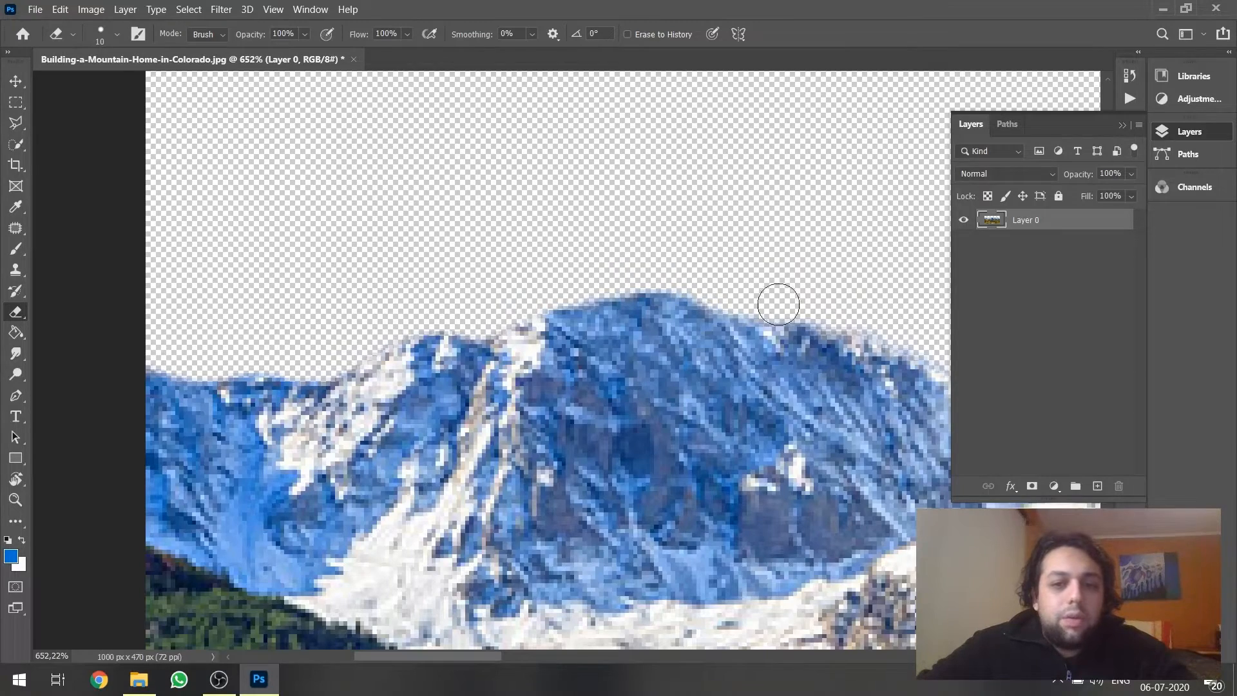
pyautogui.scroll(-5, 311, 250)
pyautogui.scroll(5, 312, 250)
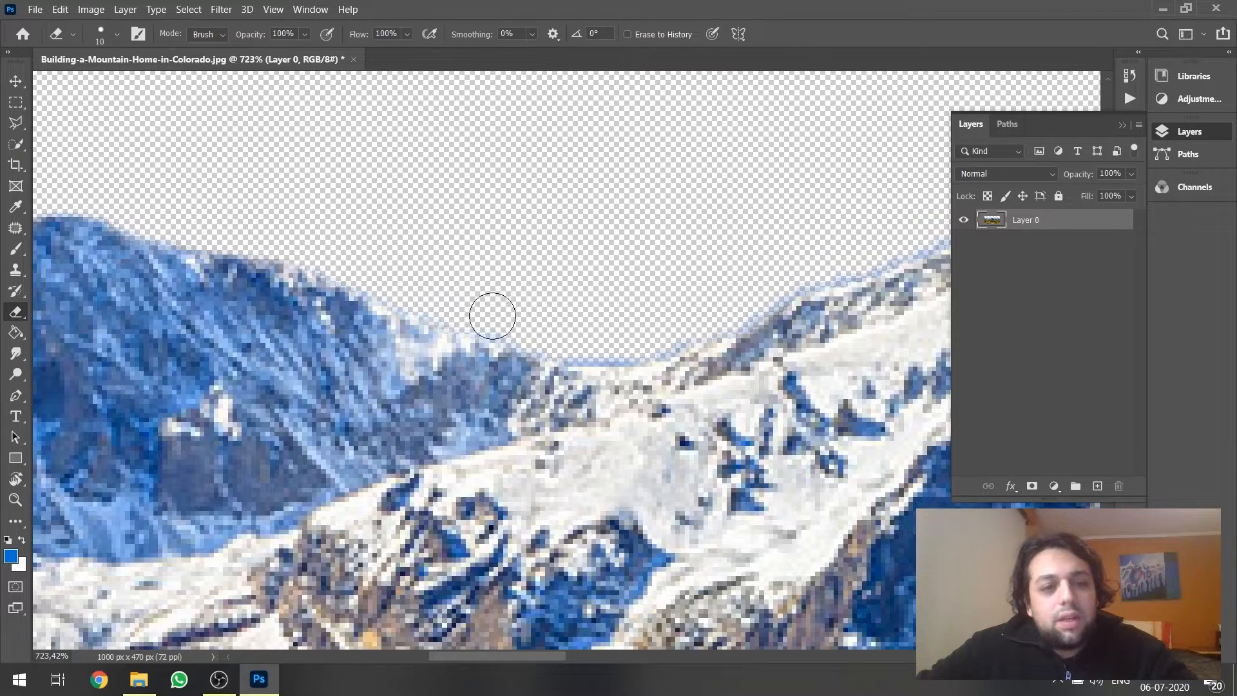
pyautogui.keyDown('shift'); pyautogui.click(693, 327); pyautogui.keyUp('shift')
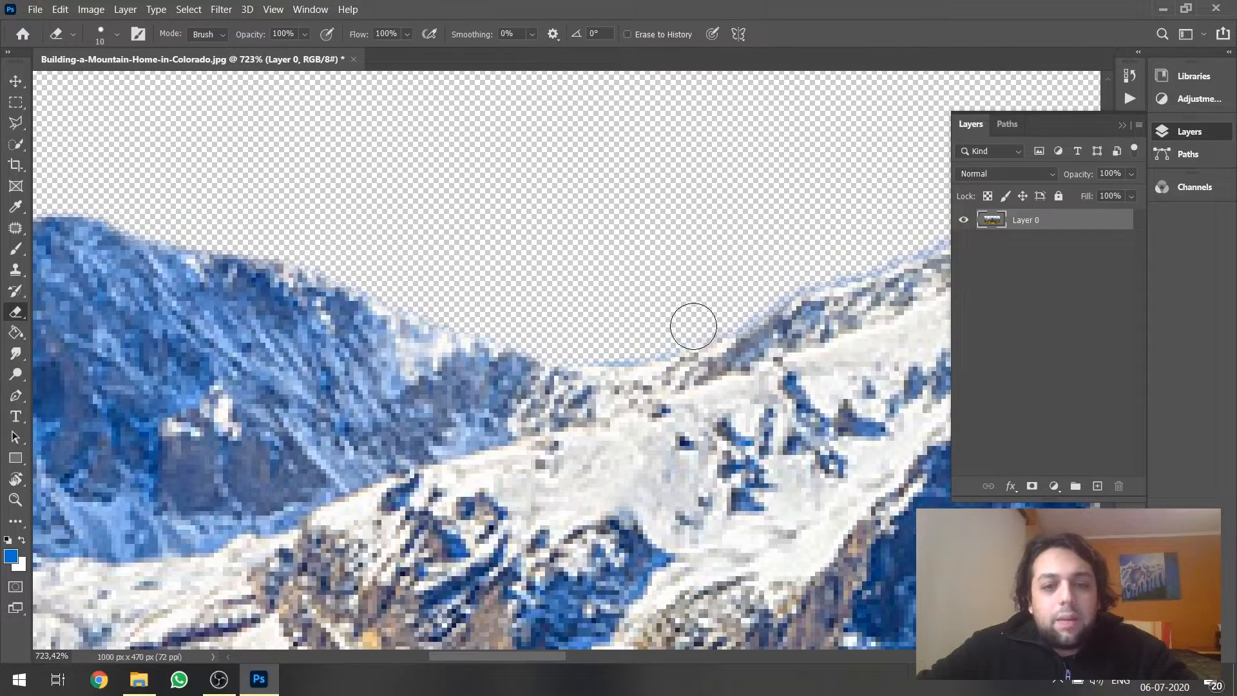
pyautogui.keyDown('shift'); pyautogui.click(807, 273); pyautogui.keyUp('shift')
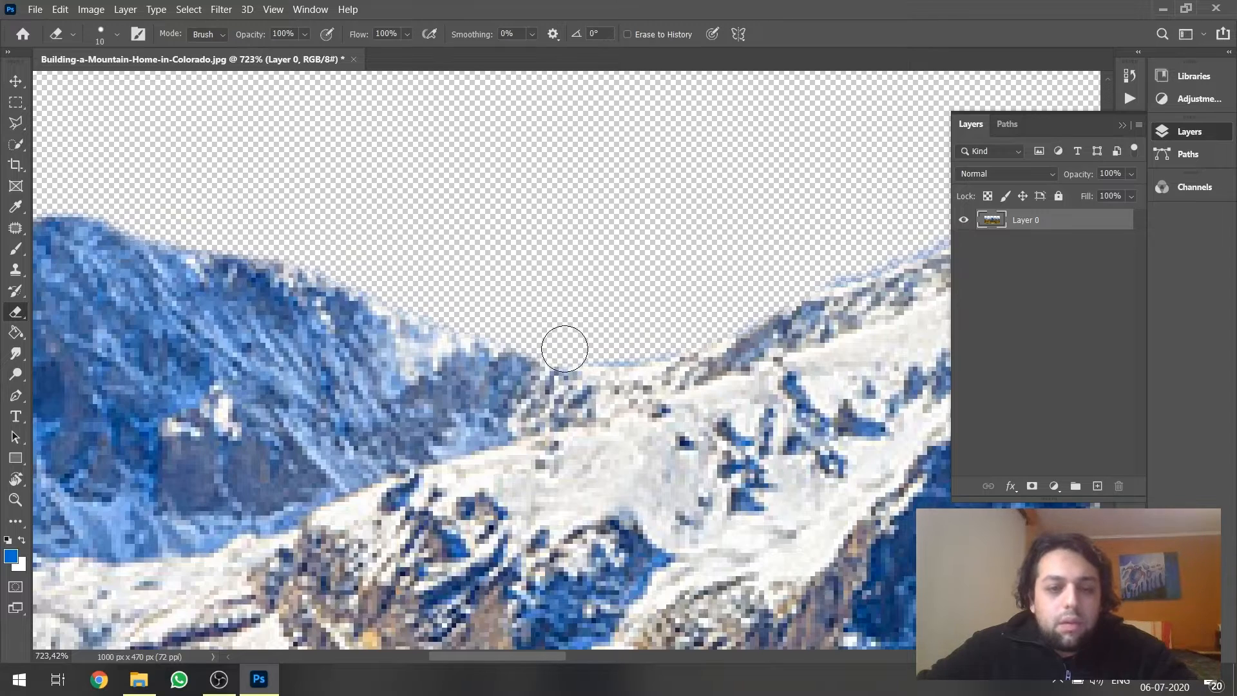
pyautogui.keyDown('shift'); pyautogui.click(653, 344); pyautogui.keyUp('shift')
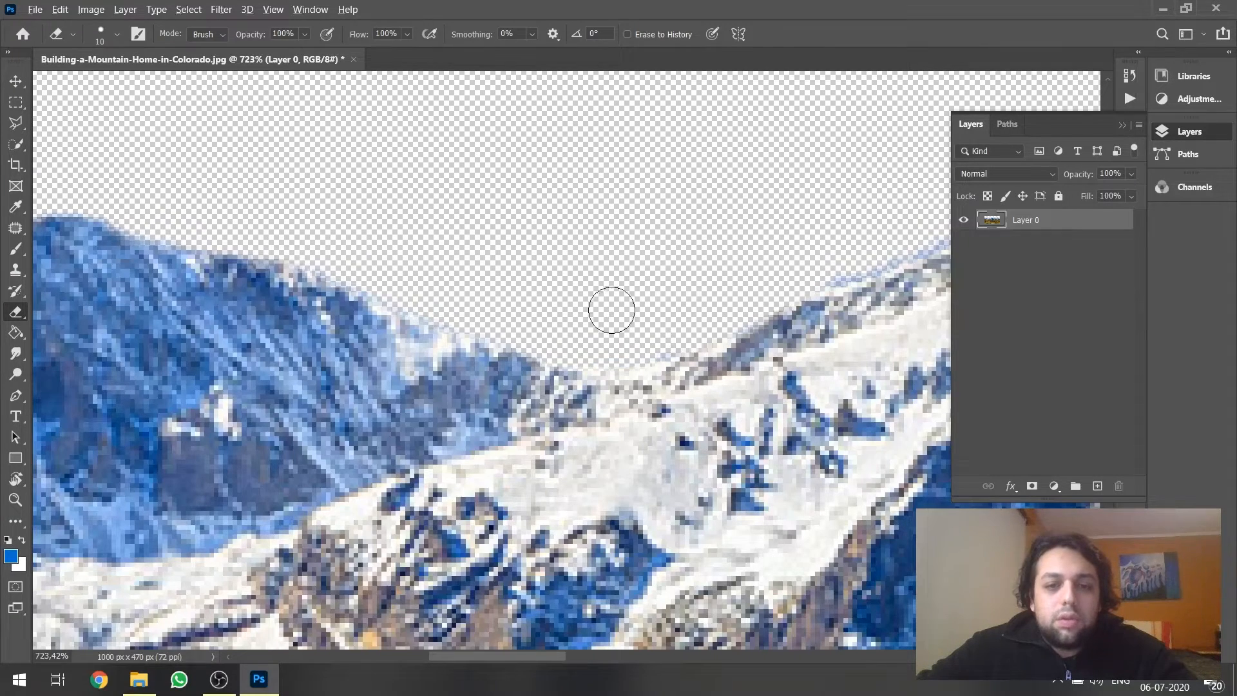
# Erase the blue fringe up the snowy slope and over the peak to the left of the central mountain.
pyautogui.scroll(-4, 610, 310)
pyautogui.scroll(6, 908, 240)
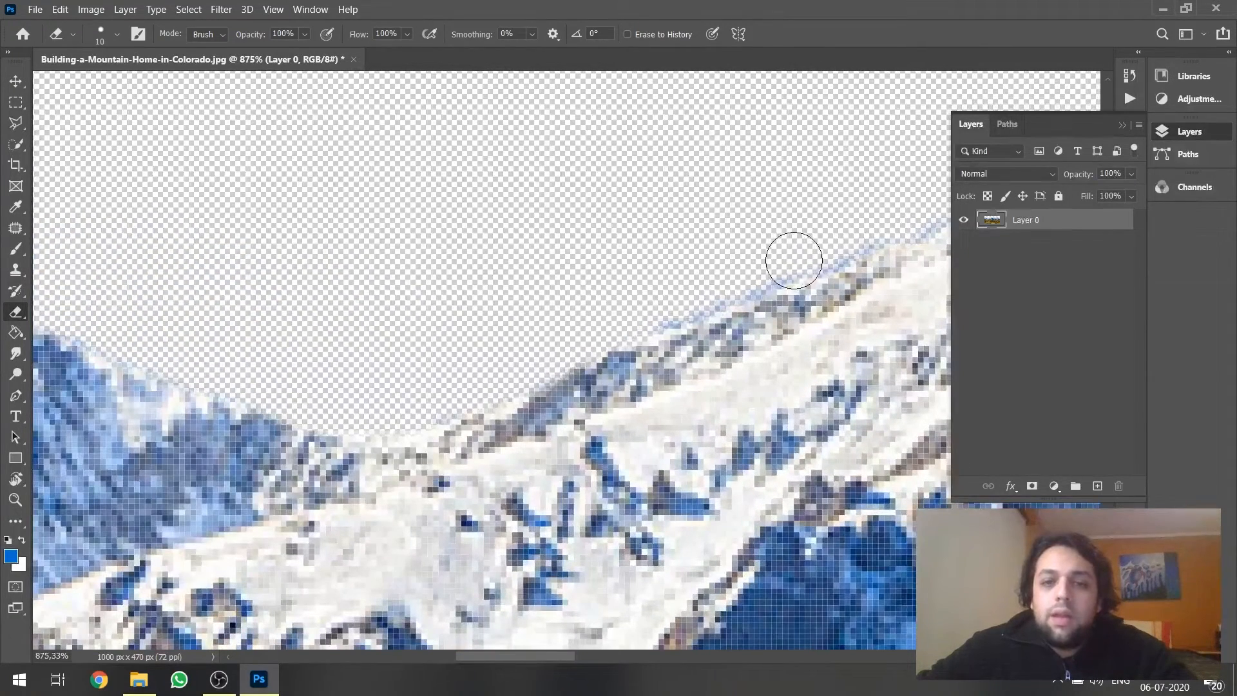
pyautogui.scroll(-5, 434, 240)
pyautogui.scroll(2, 929, 143)
pyautogui.scroll(5, 740, 174)
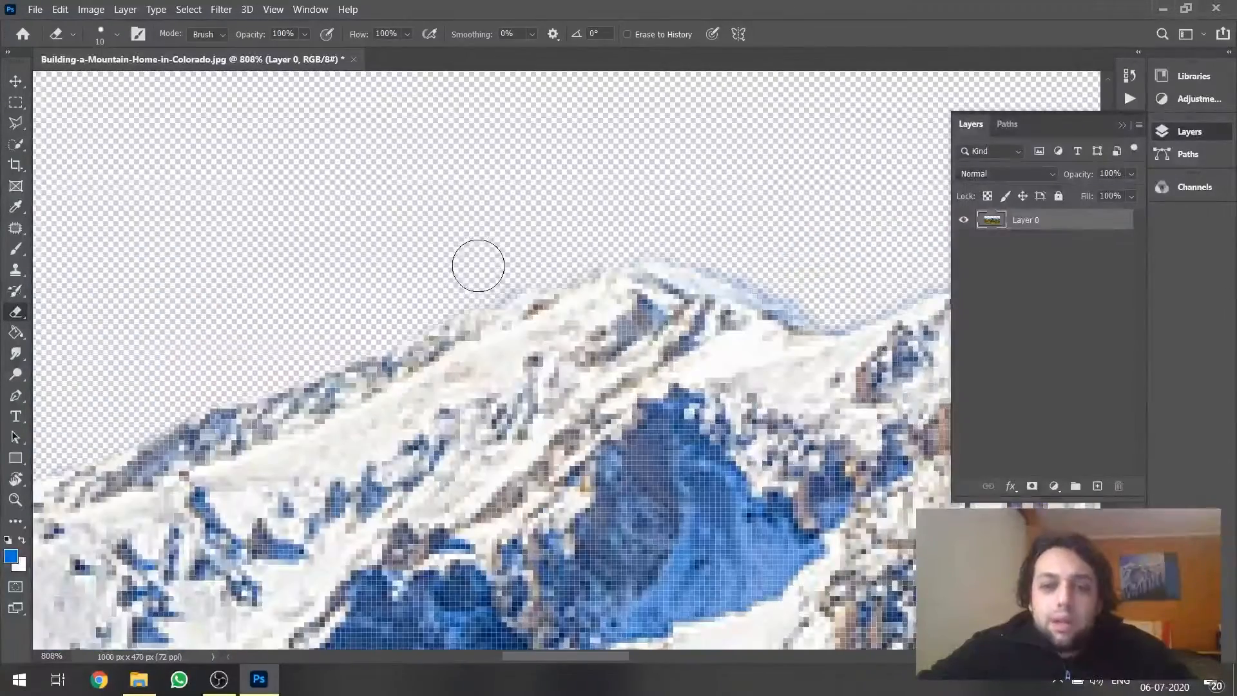
pyautogui.moveTo(646, 231)
pyautogui.mouseDown()
pyautogui.moveTo(794, 276)
pyautogui.moveTo(814, 307)
pyautogui.moveTo(755, 273)
pyautogui.mouseUp()
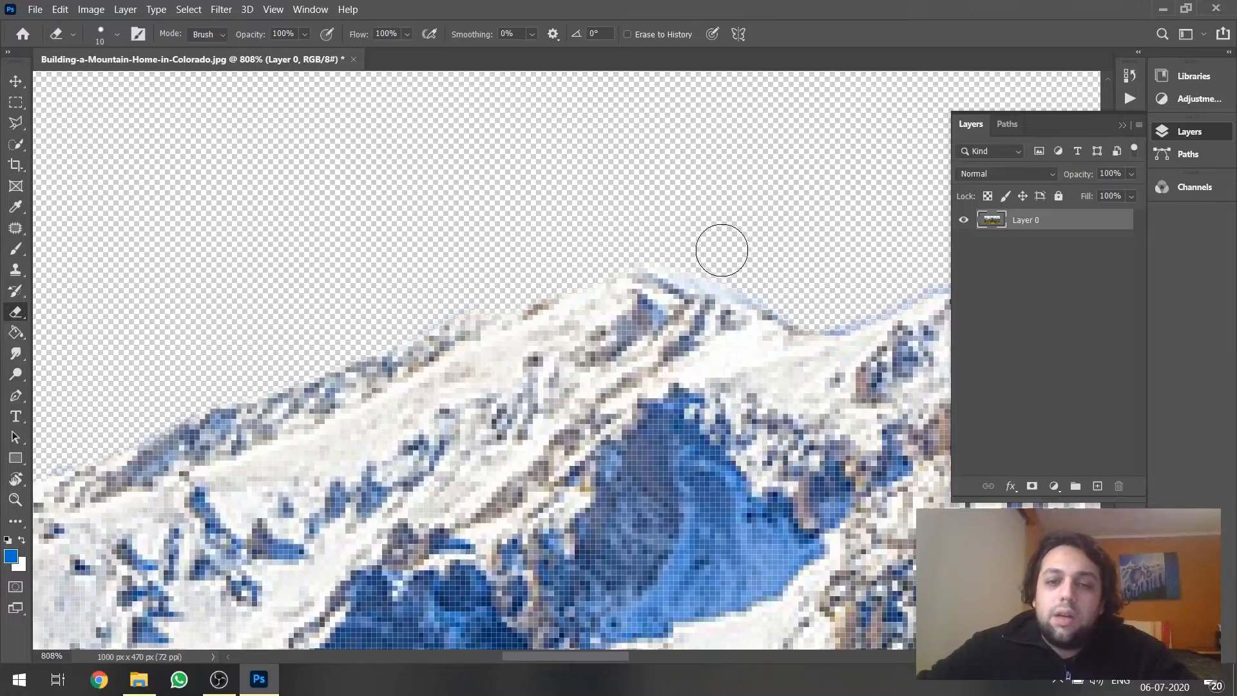
# Erase the fringe along the ridge from the saddle up over the central peak and down its shaded side.
pyautogui.scroll(-5, 384, 229)
pyautogui.scroll(3, 878, 96)
pyautogui.scroll(1, 878, 96)
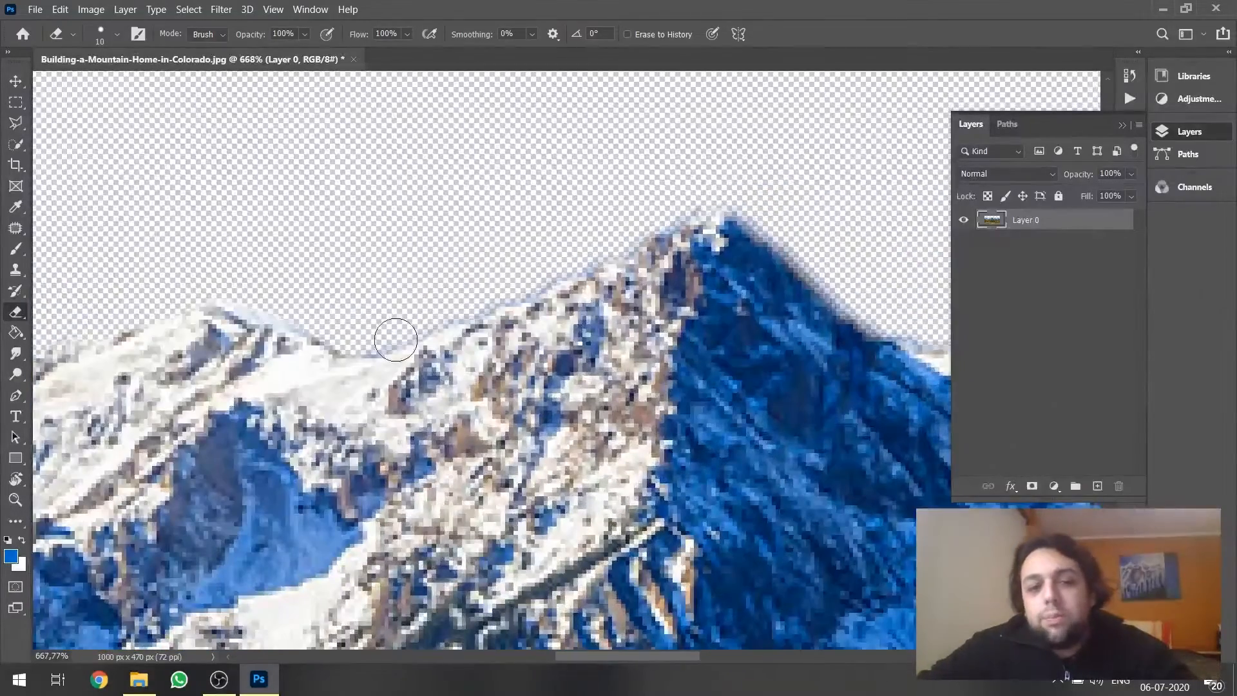
pyautogui.moveTo(392, 337)
pyautogui.mouseDown()
pyautogui.moveTo(341, 341)
pyautogui.moveTo(453, 324)
pyautogui.moveTo(483, 290)
pyautogui.moveTo(533, 283)
pyautogui.moveTo(730, 201)
pyautogui.moveTo(849, 291)
pyautogui.mouseUp()
pyautogui.scroll(-4, 413, 207)
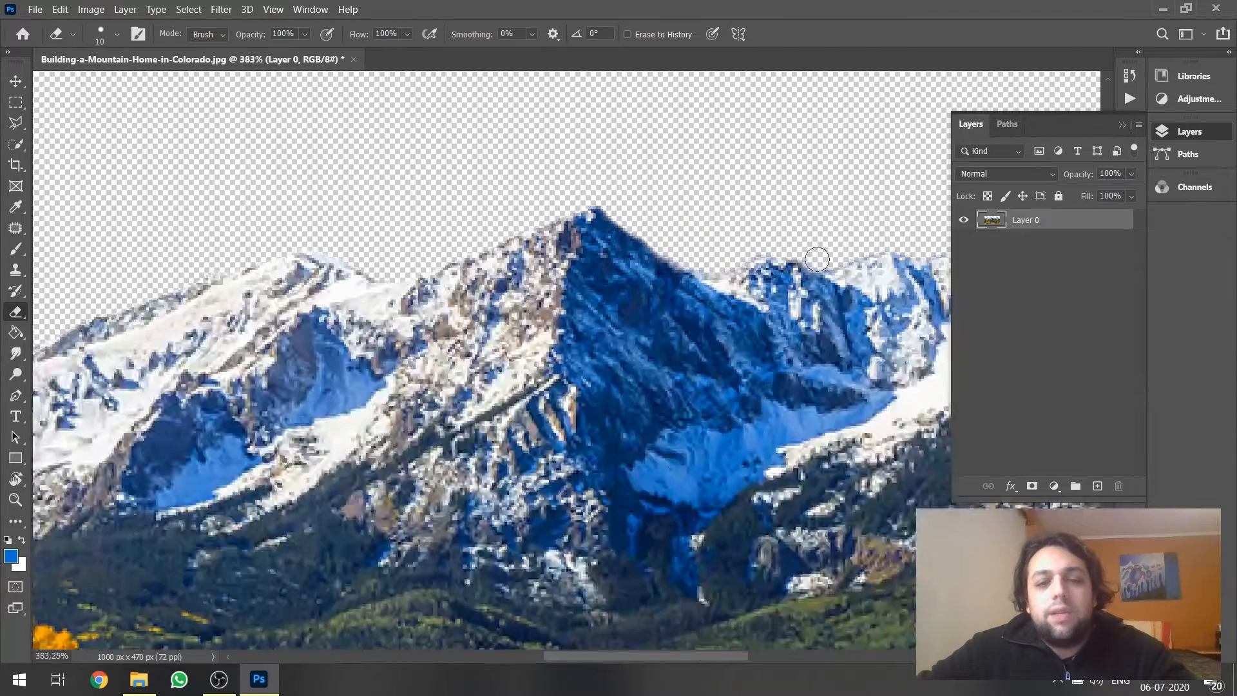
# Erase the remaining blue fringe along the snowy ridge from the central peak to the right-hand mountains.
pyautogui.scroll(5, 817, 259)
pyautogui.moveTo(579, 275)
pyautogui.mouseDown()
pyautogui.moveTo(631, 273)
pyautogui.moveTo(593, 275)
pyautogui.moveTo(668, 262)
pyautogui.moveTo(717, 236)
pyautogui.moveTo(813, 268)
pyautogui.moveTo(844, 268)
pyautogui.moveTo(880, 247)
pyautogui.moveTo(851, 246)
pyautogui.mouseUp()
pyautogui.scroll(-4, 851, 246)
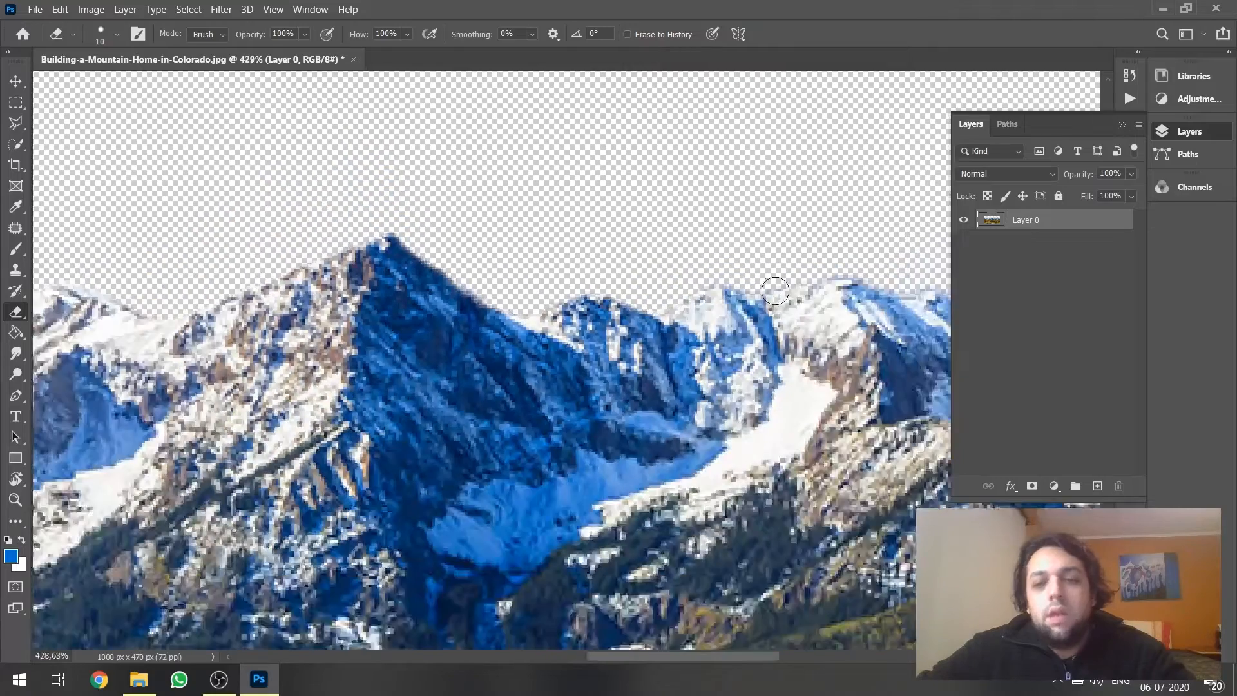
pyautogui.scroll(5, 572, 256)
pyautogui.moveTo(572, 256)
pyautogui.mouseDown()
pyautogui.moveTo(531, 268)
pyautogui.moveTo(683, 276)
pyautogui.moveTo(816, 259)
pyautogui.moveTo(893, 270)
pyautogui.mouseUp()
pyautogui.scroll(-4, 696, 265)
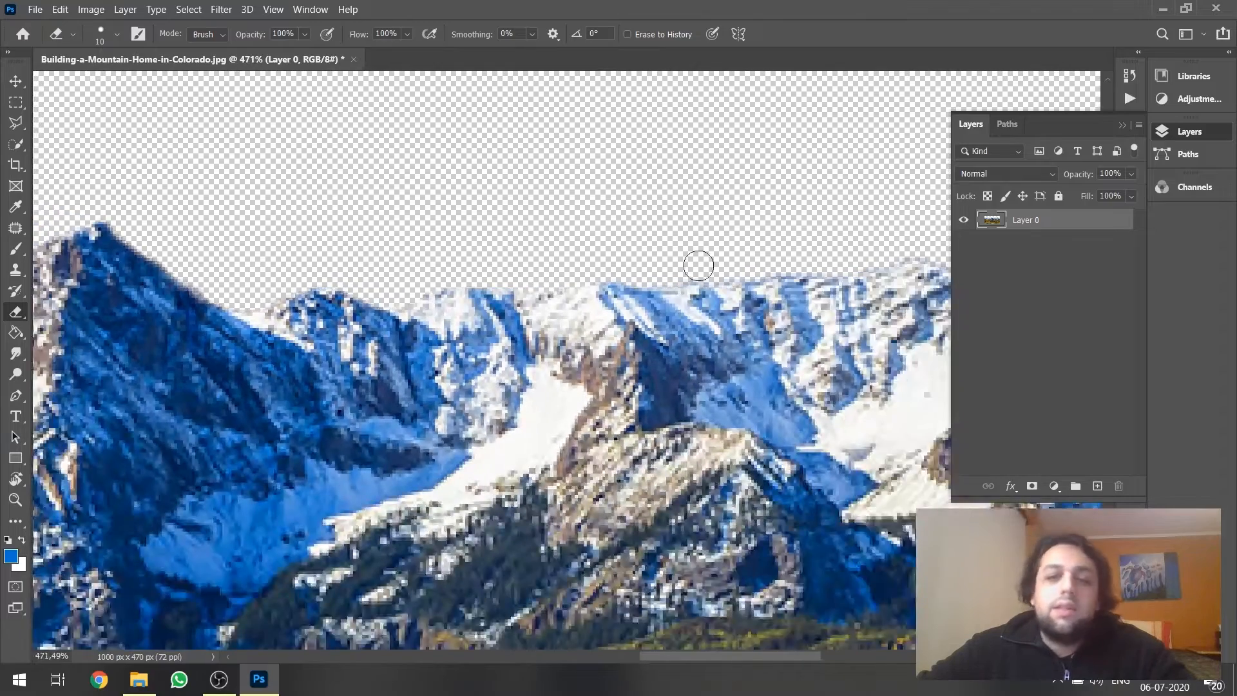
pyautogui.scroll(5, 696, 265)
pyautogui.moveTo(584, 273); pyautogui.dragTo(748, 265)
pyautogui.hotkey('ctrl', '0')
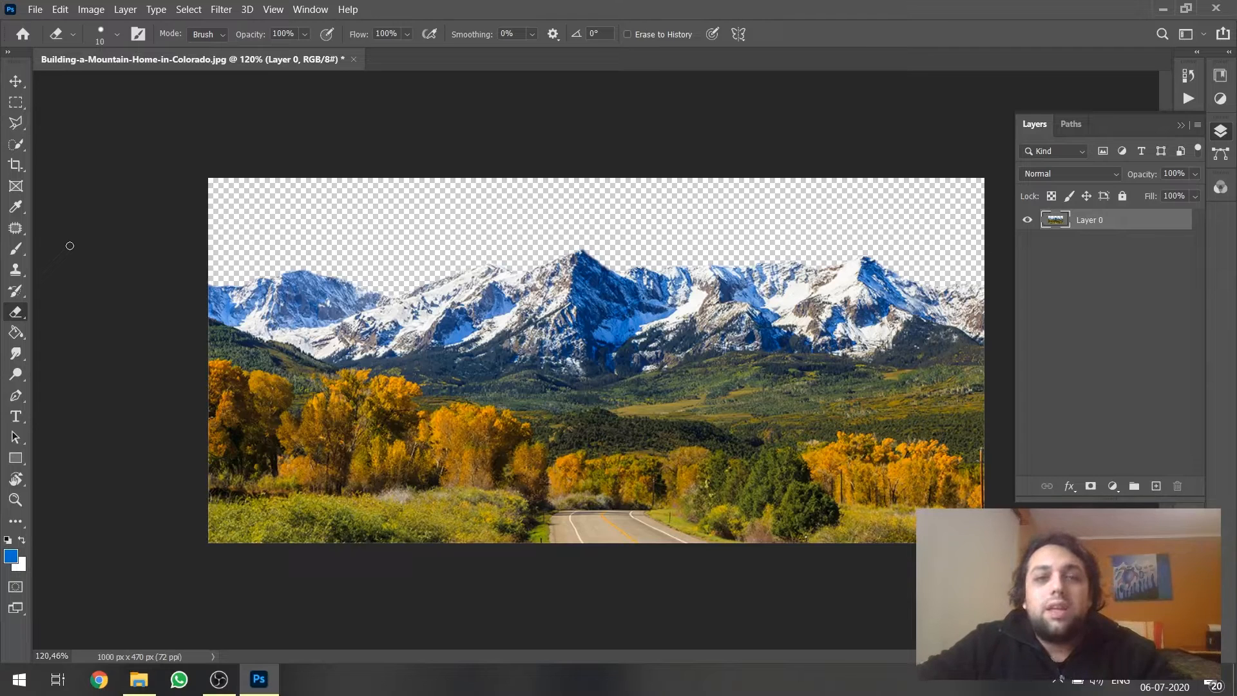
# Duplicate Layer 0 beneath the original and extend the canvas to the right with the Crop tool to 1900 x 470 px.
pyautogui.moveTo(1122, 213); pyautogui.dragTo(1087, 242)
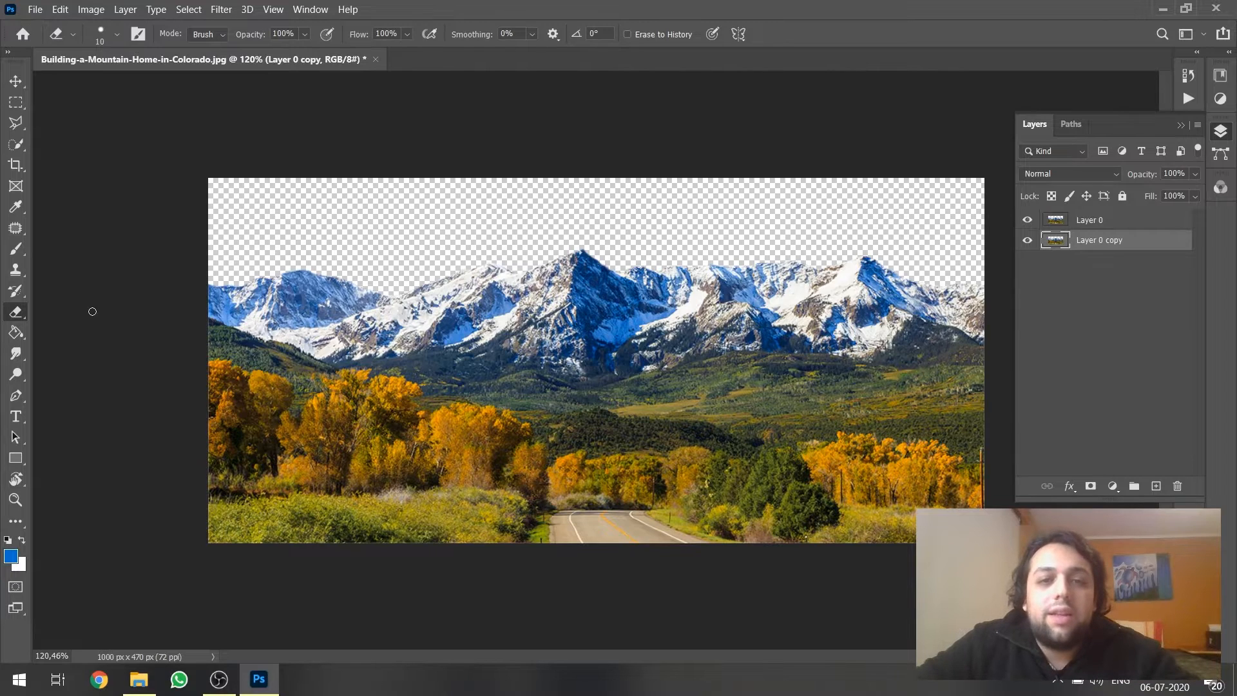
pyautogui.scroll(-2, 92, 311)
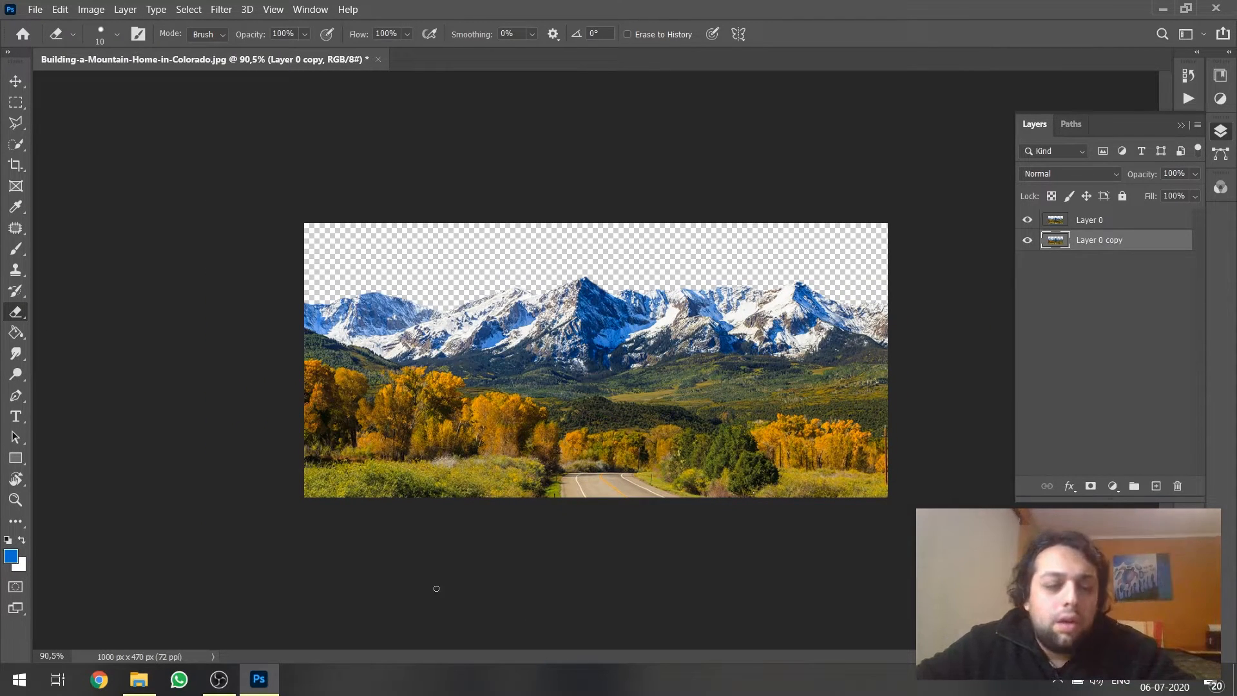
pyautogui.press('c')
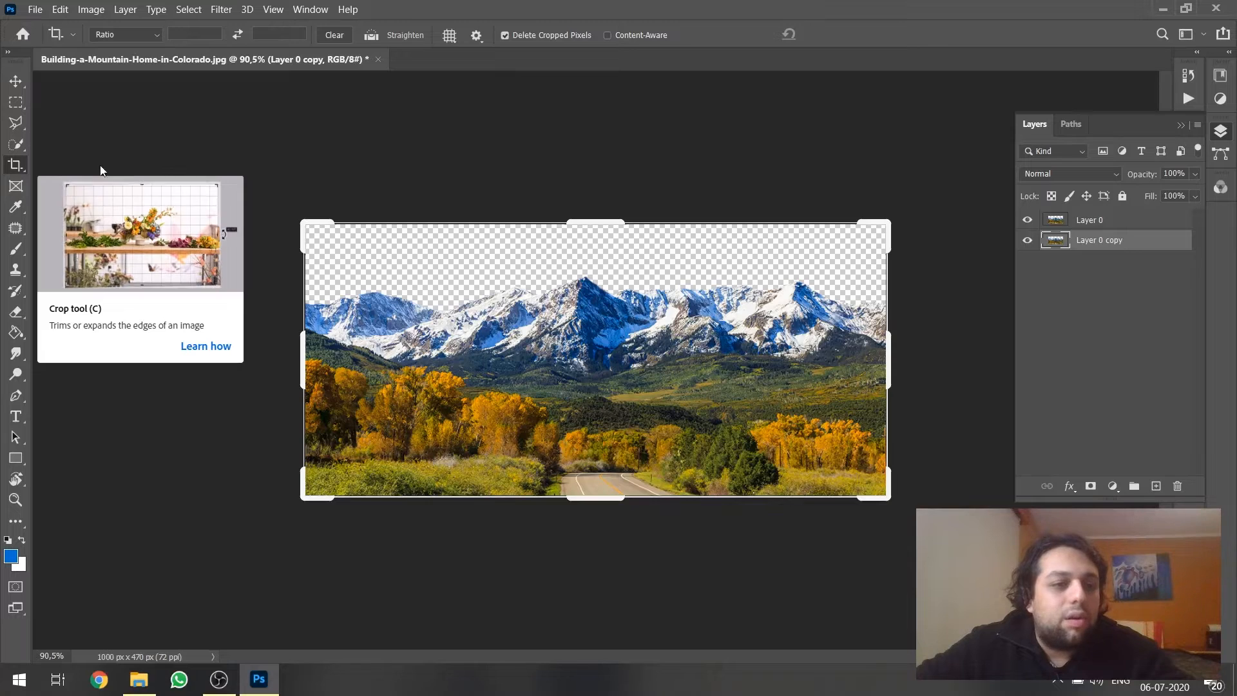
pyautogui.scroll(-3, 147, 127)
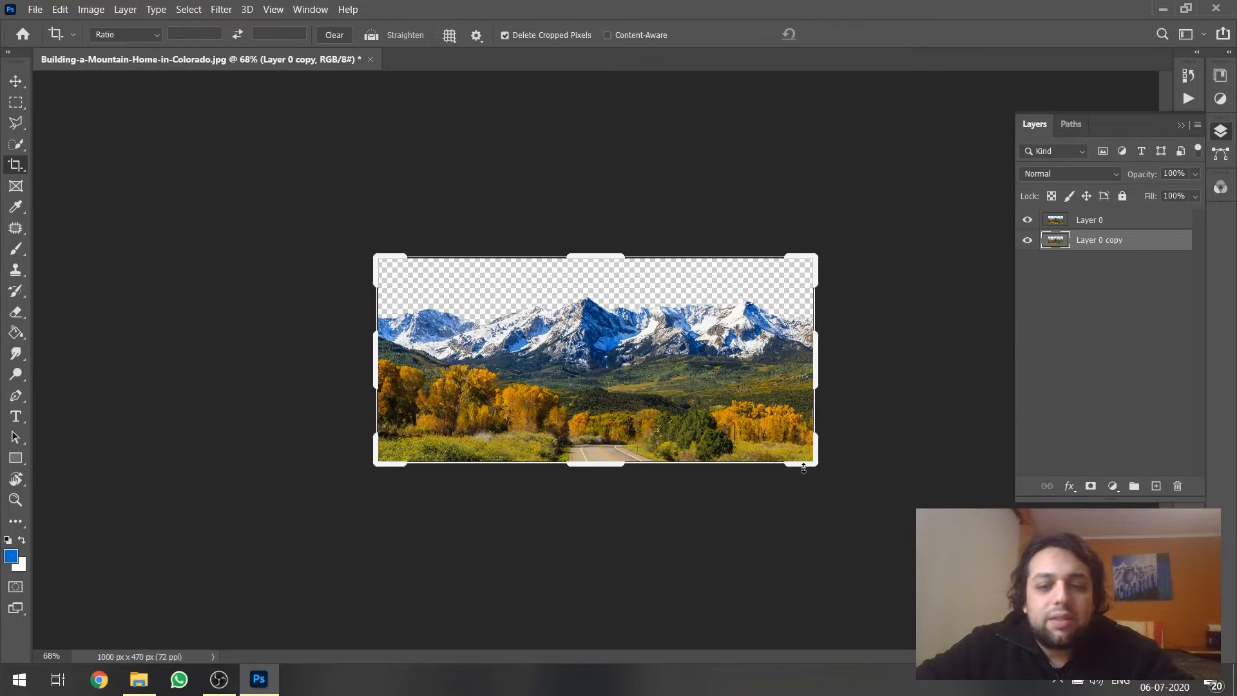
pyautogui.moveTo(803, 469); pyautogui.dragTo(1010, 464)
pyautogui.press('Return')
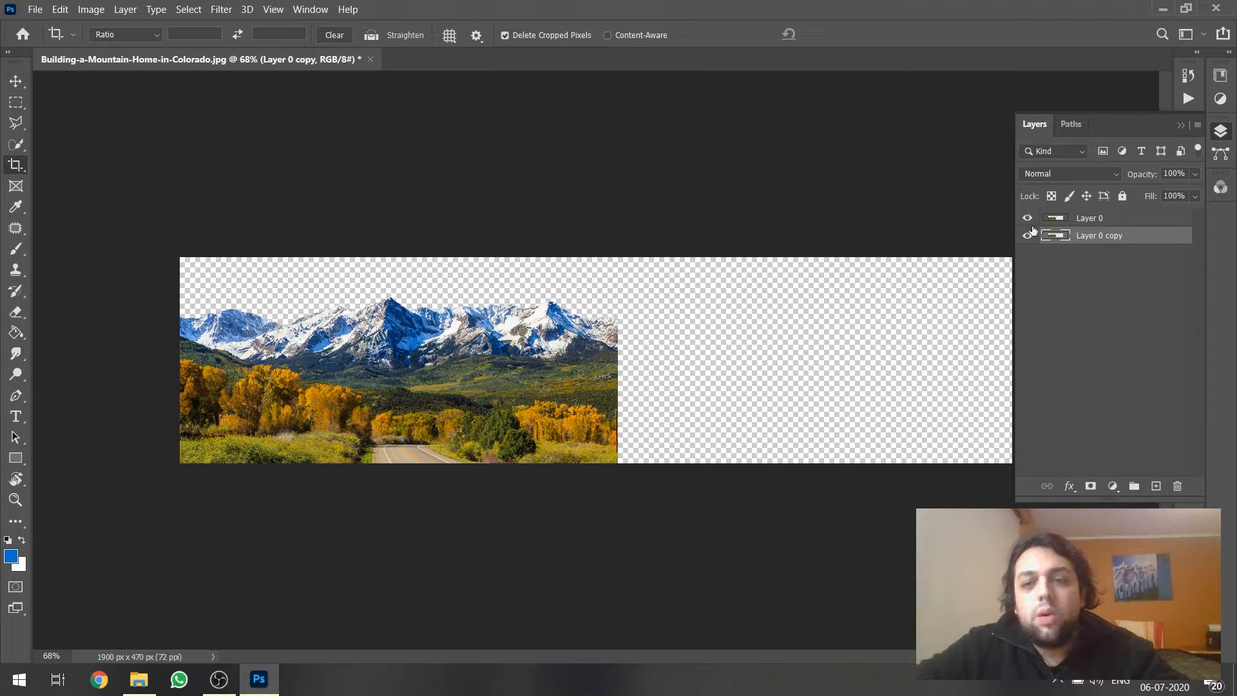
# Hide Layer 0 copy and create another duplicate of Layer 0 directly beneath the original.
pyautogui.press('v')
pyautogui.click(1121, 218)
pyautogui.click(1122, 236)
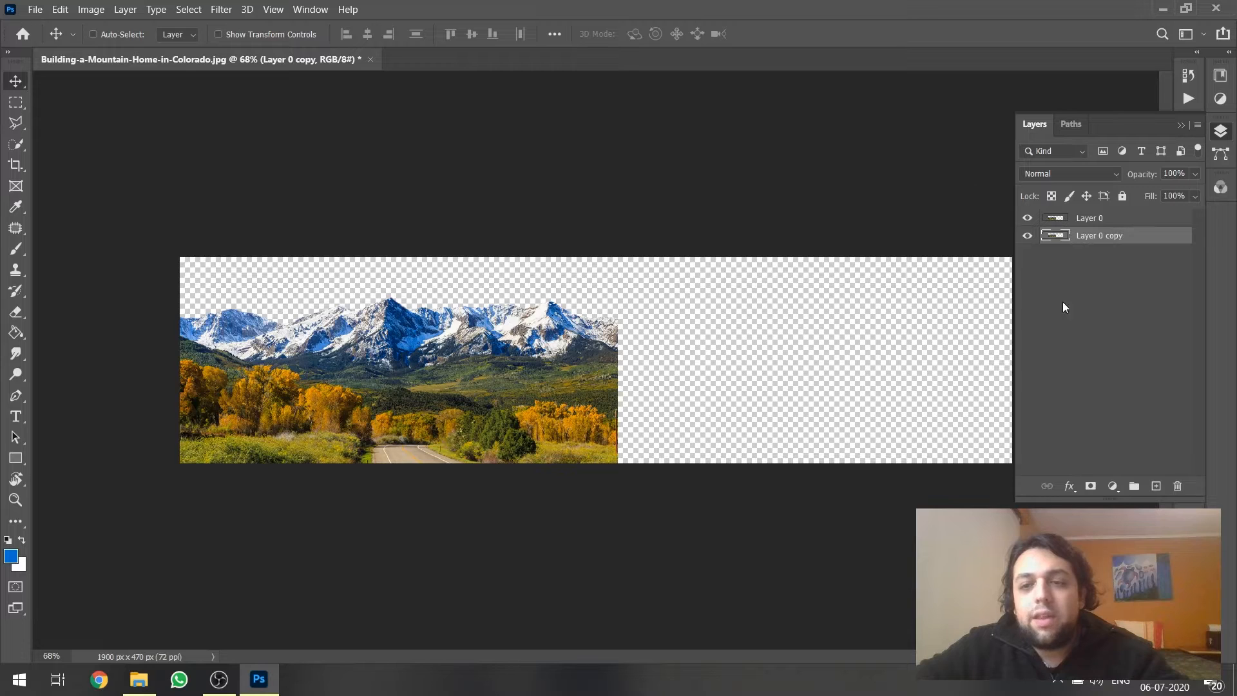
pyautogui.click(1027, 236)
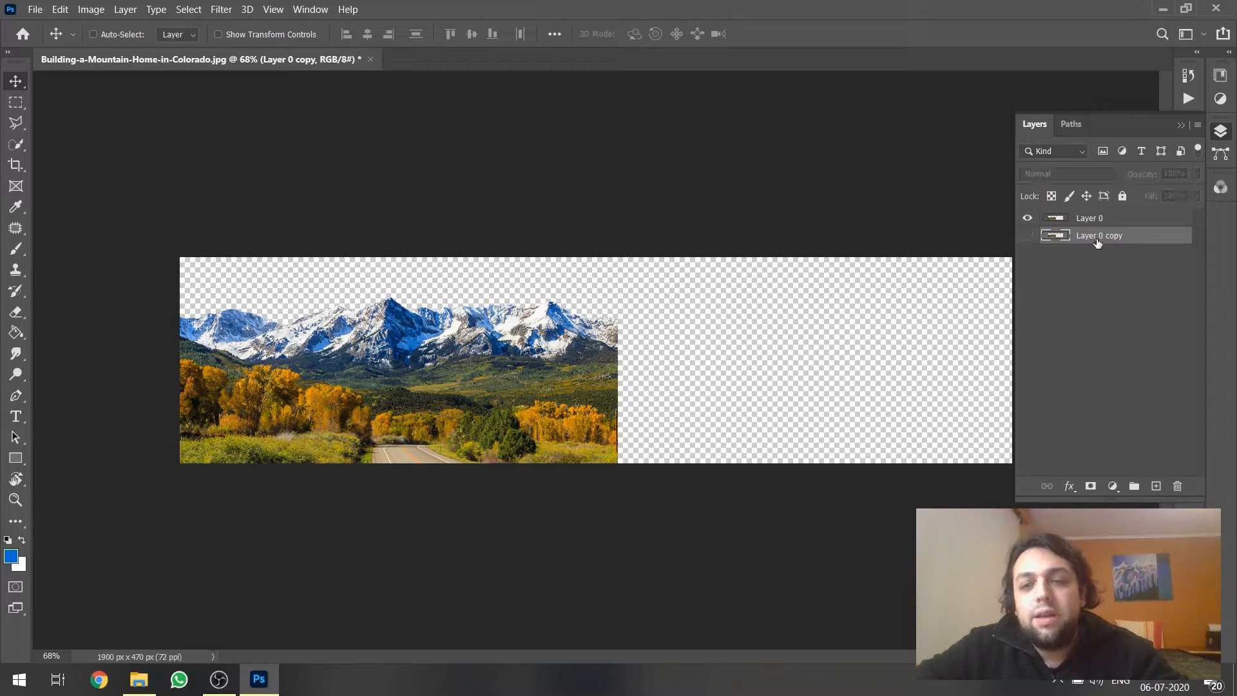
pyautogui.click(1084, 273)
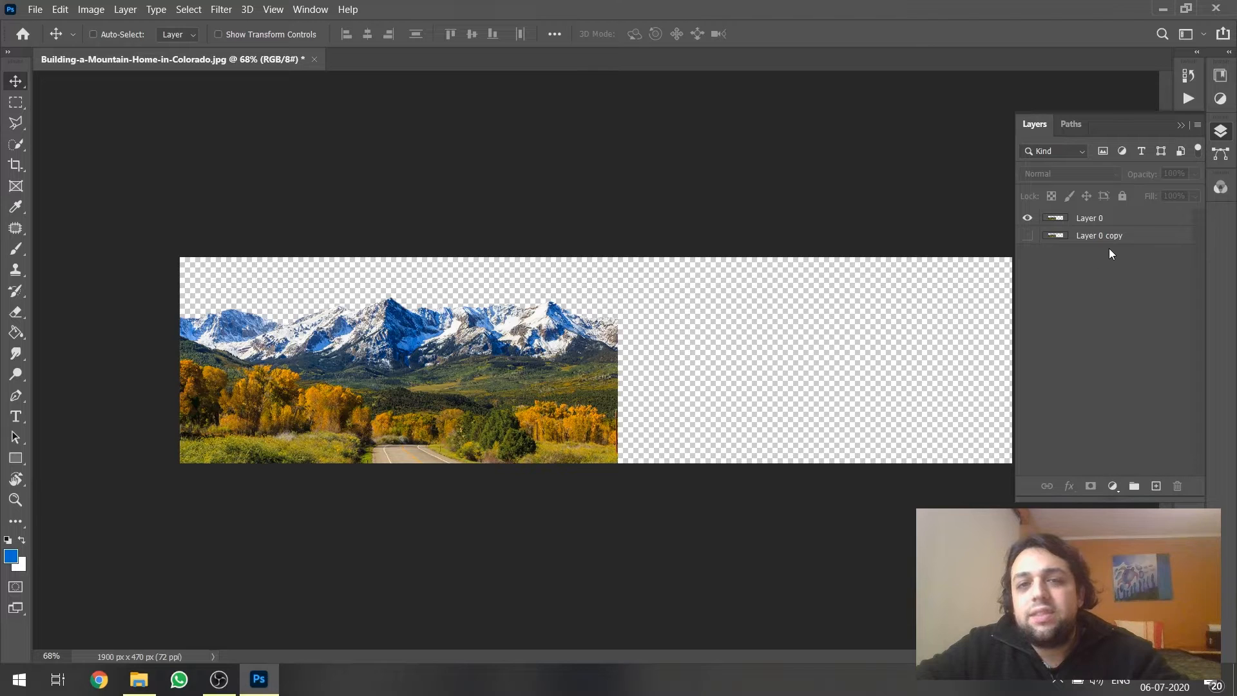
pyautogui.click(1056, 219)
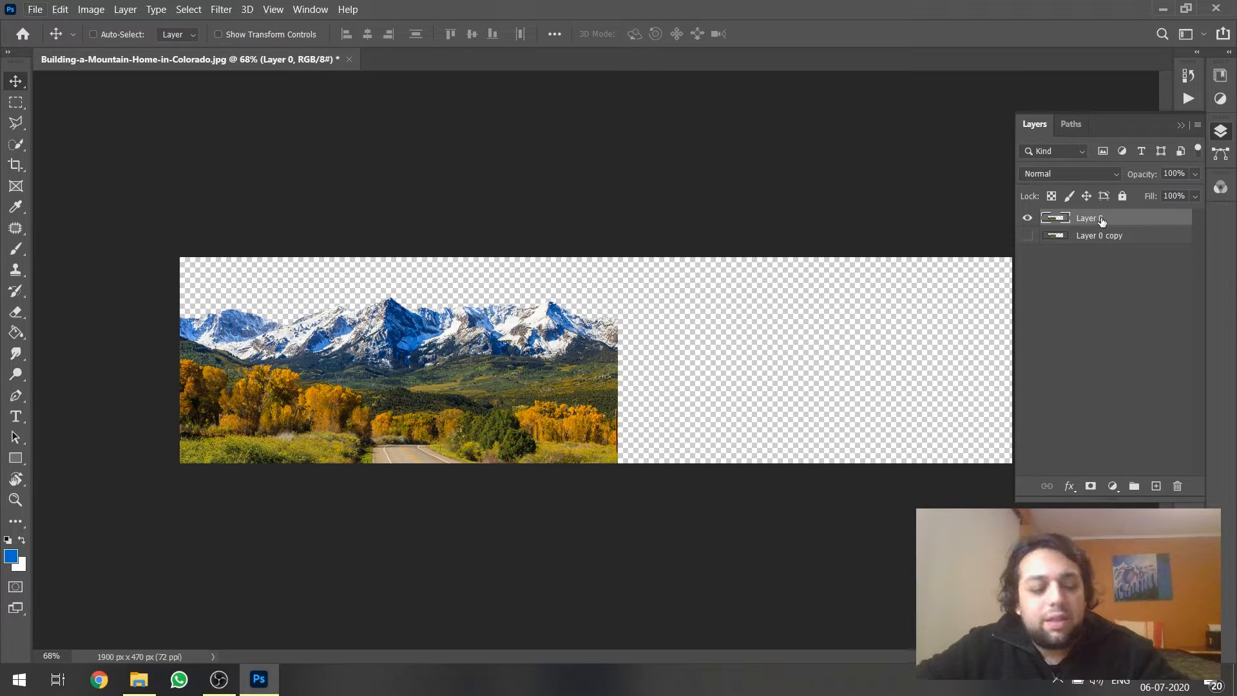
pyautogui.moveTo(1101, 221); pyautogui.dragTo(1098, 229)
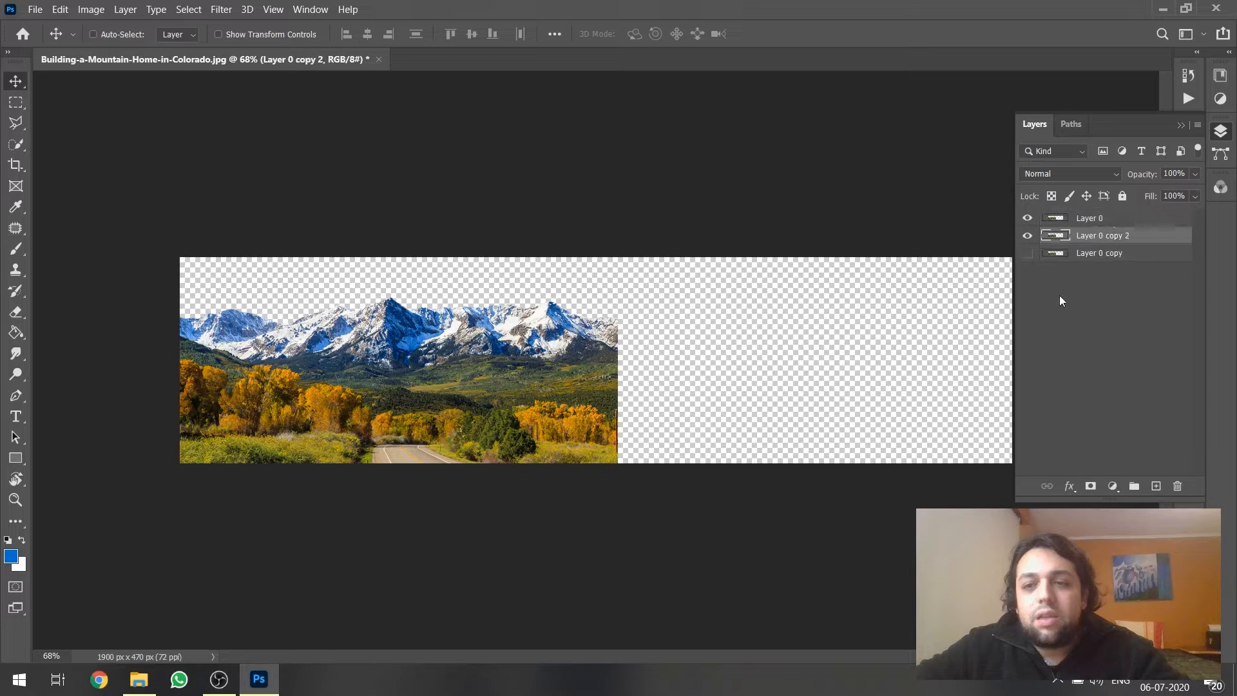
# Move the new duplicate into the empty canvas area so it sits flush against the original landscape's right edge.
pyautogui.hotkey('ctrl', '0')
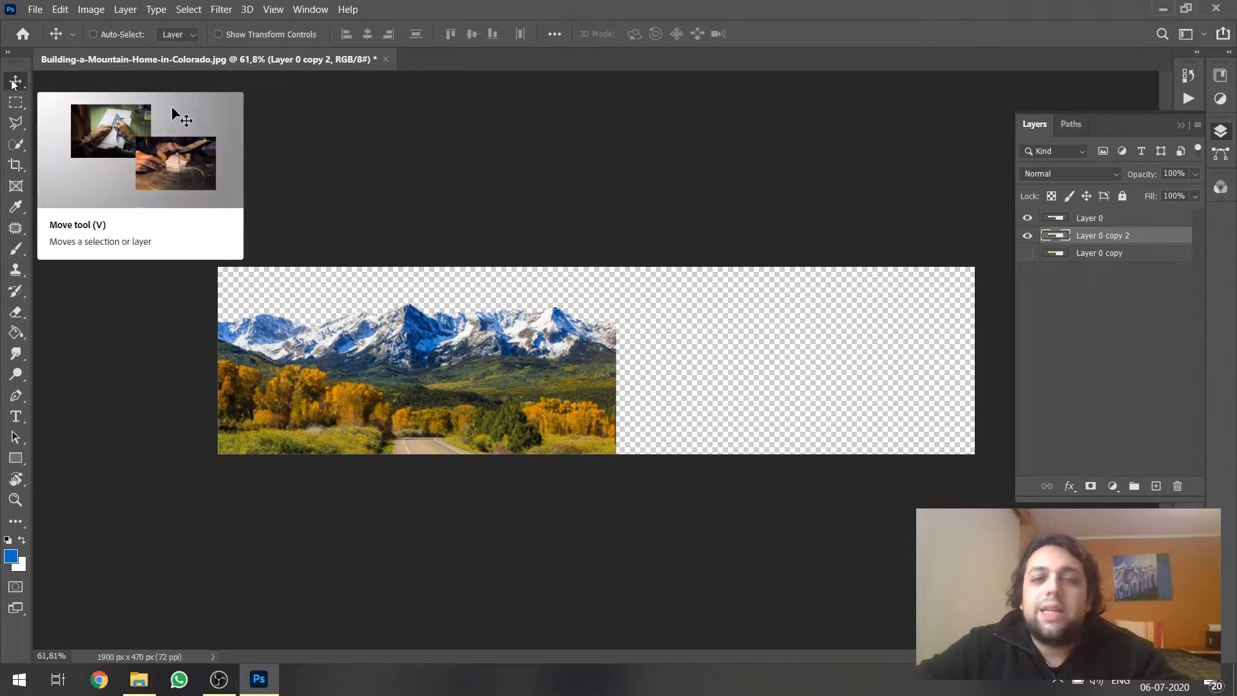
pyautogui.moveTo(427, 413); pyautogui.dragTo(818, 447)
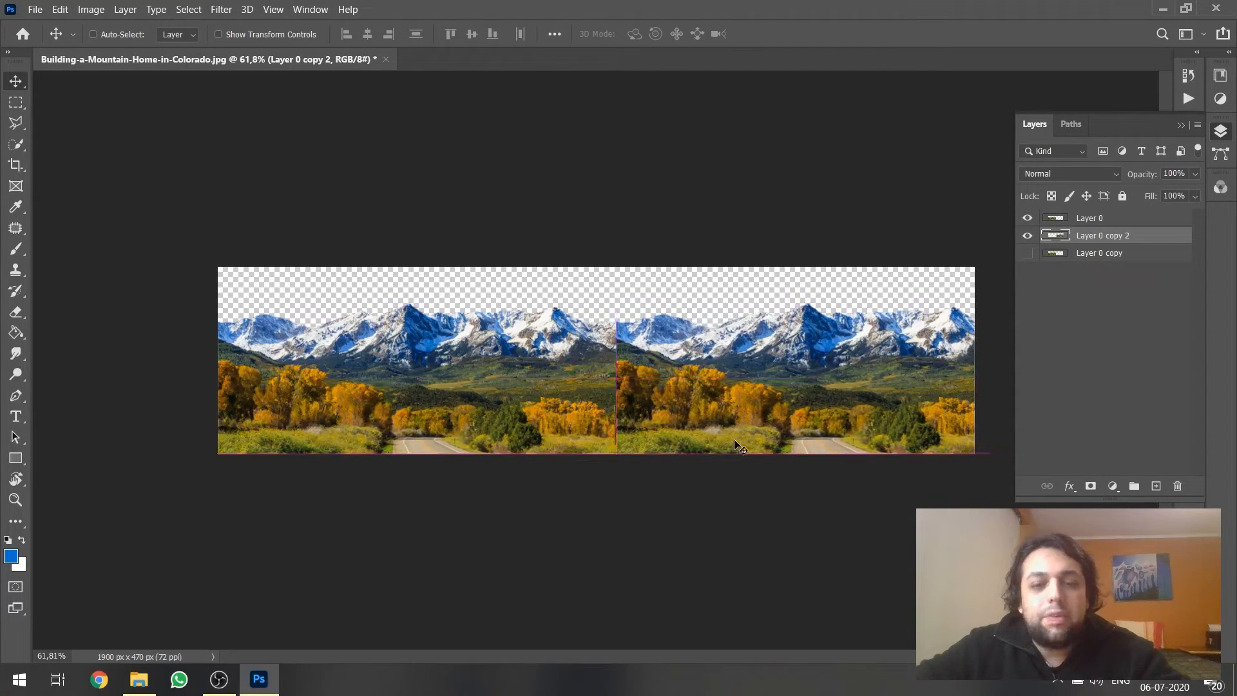
pyautogui.moveTo(737, 423)
pyautogui.mouseDown()
pyautogui.moveTo(717, 422)
pyautogui.moveTo(747, 423)
pyautogui.moveTo(734, 422)
pyautogui.mouseUp()
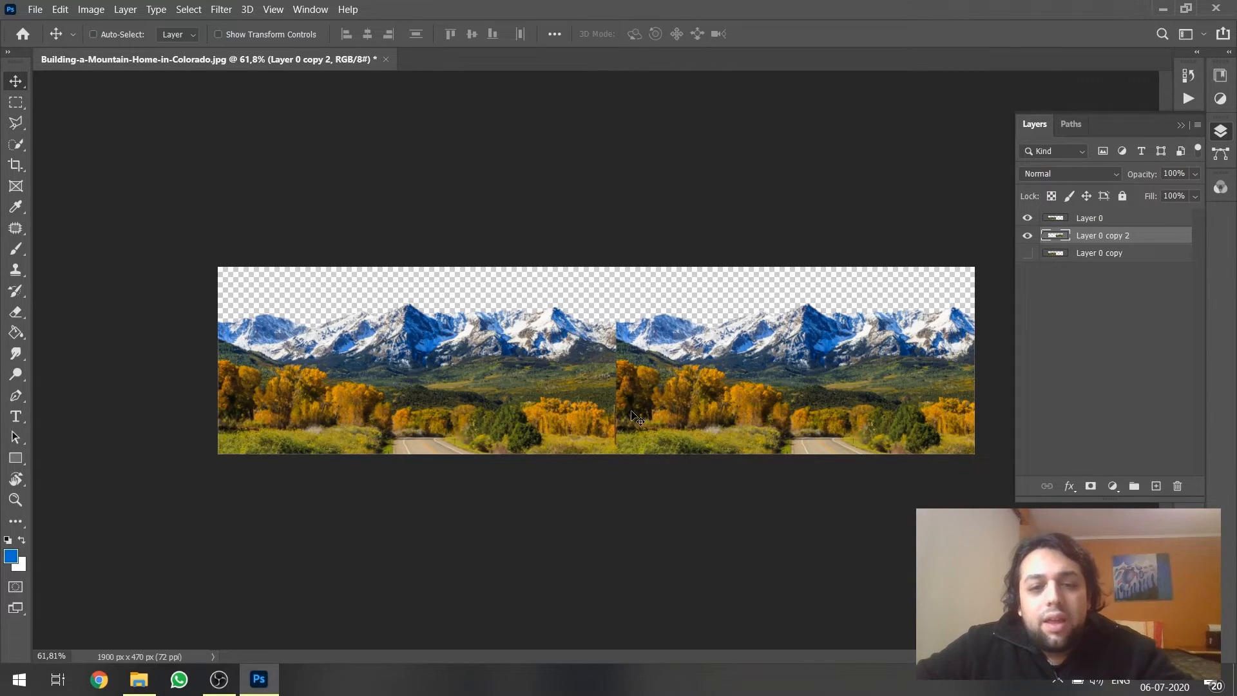
# Flip the duplicated landscape horizontally with Free Transform so it mirrors the original at the seam.
pyautogui.scroll(8, 636, 418)
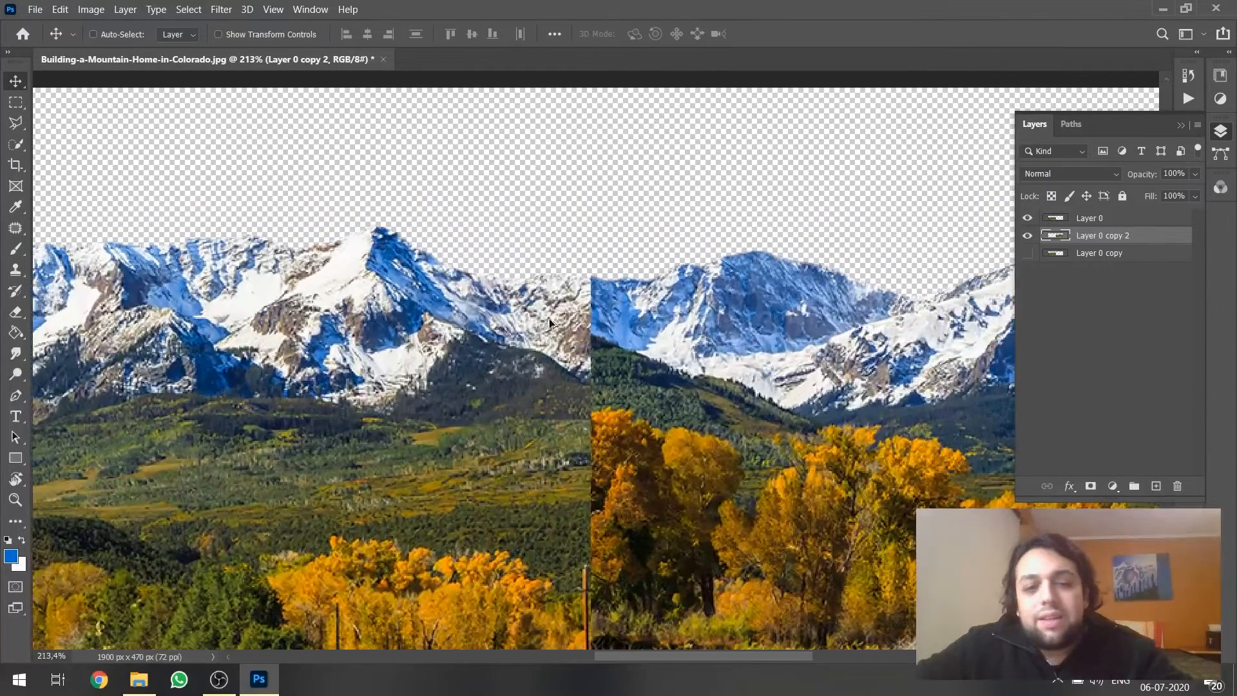
pyautogui.scroll(-4, 549, 318)
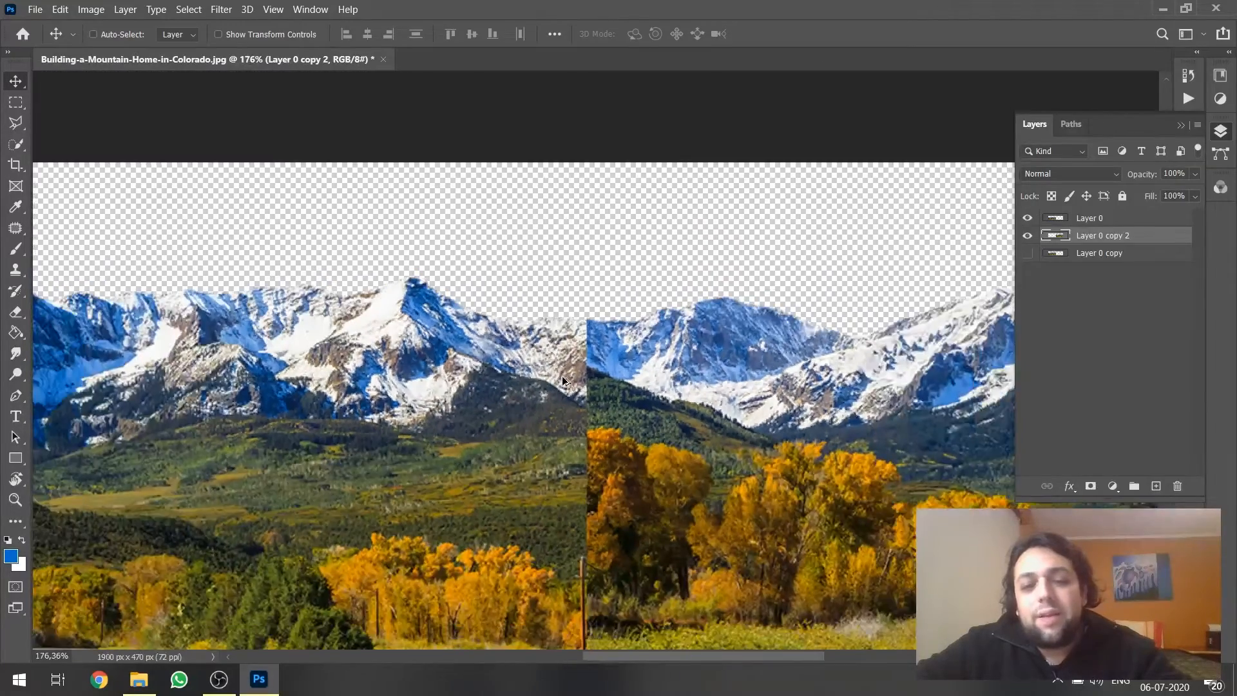
pyautogui.scroll(-5, 563, 381)
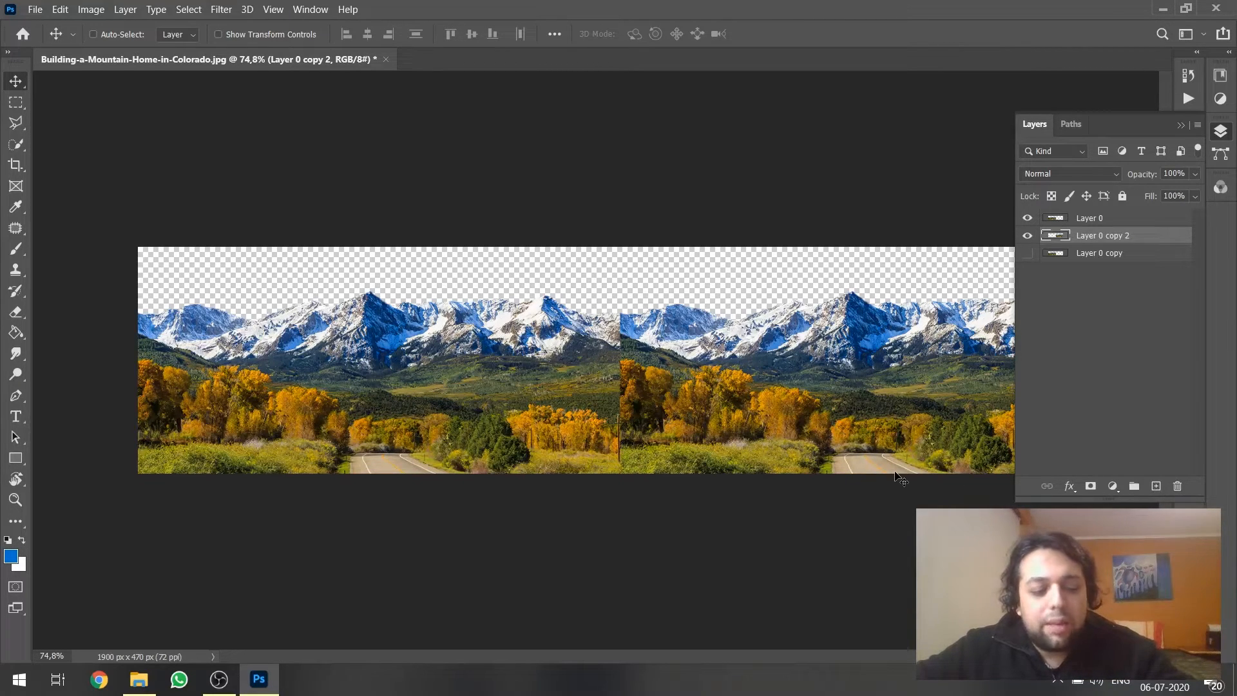
pyautogui.press('ctrl')
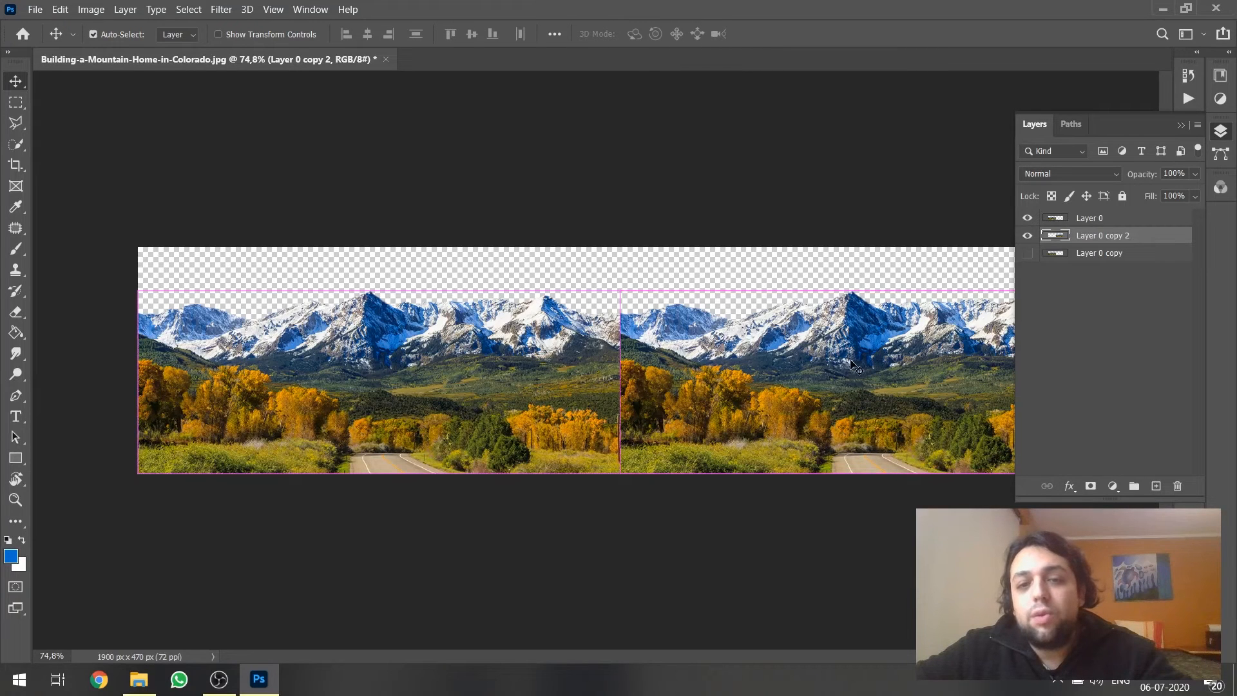
pyautogui.hotkey('ctrl', 't')
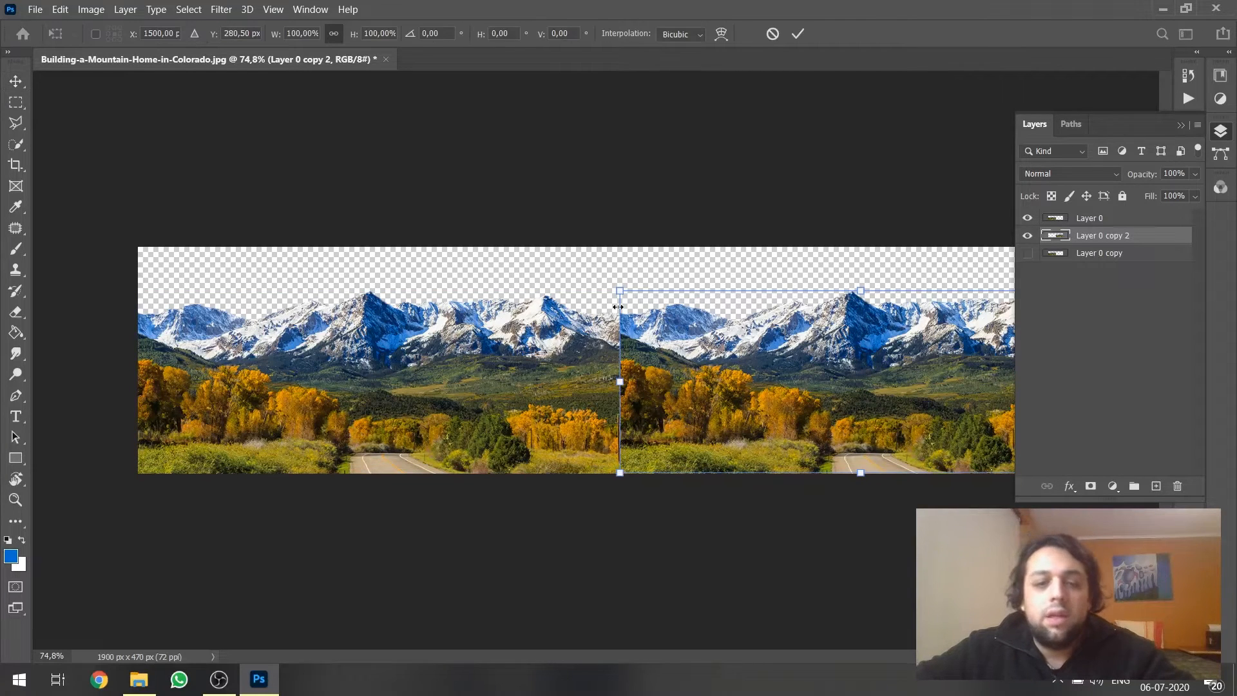
pyautogui.rightClick(667, 348)
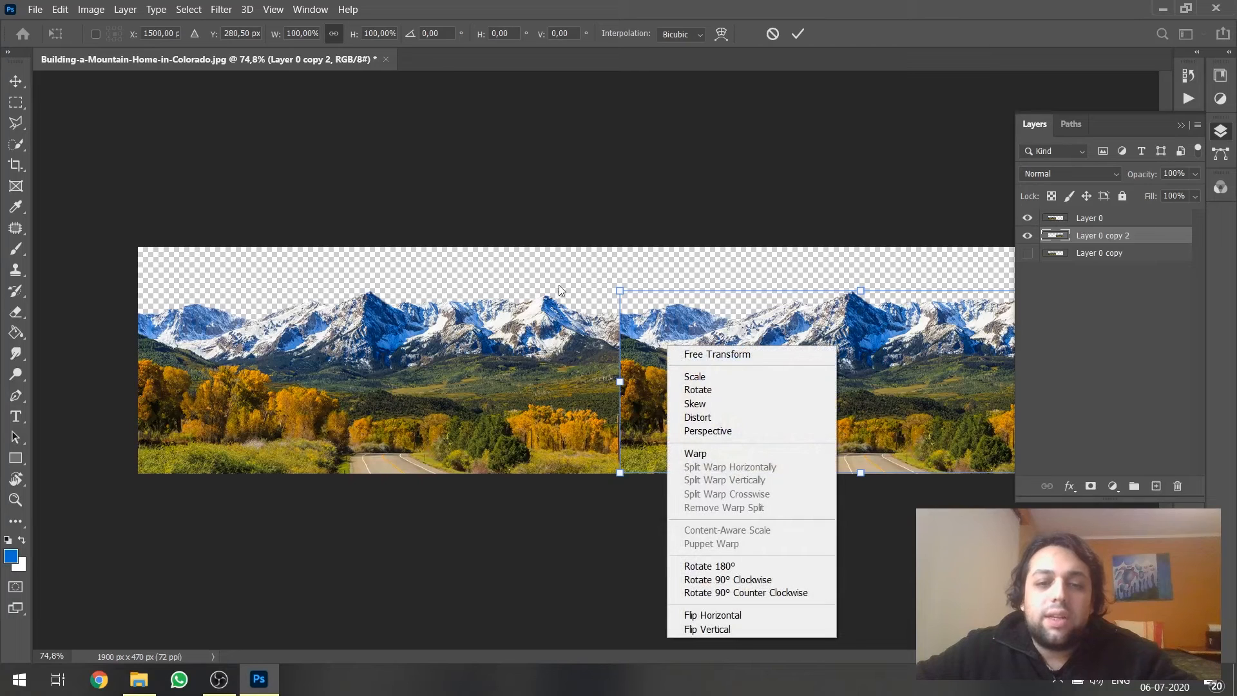
pyautogui.click(712, 618)
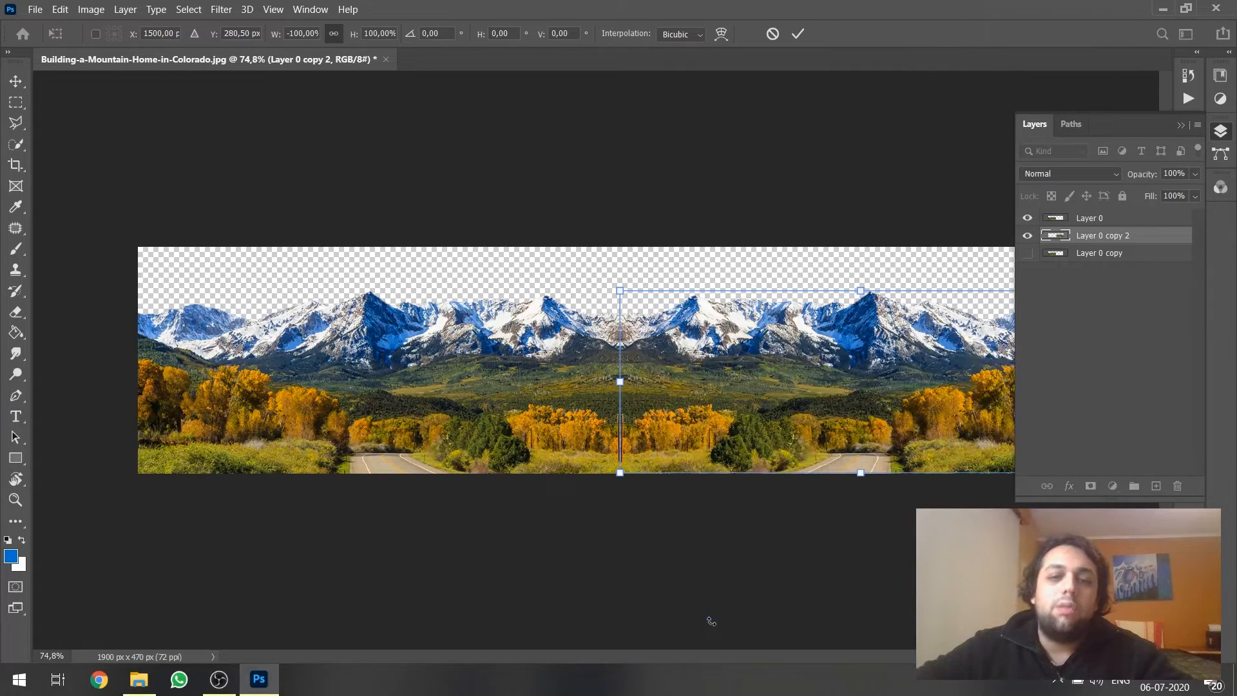
pyautogui.press('Return')
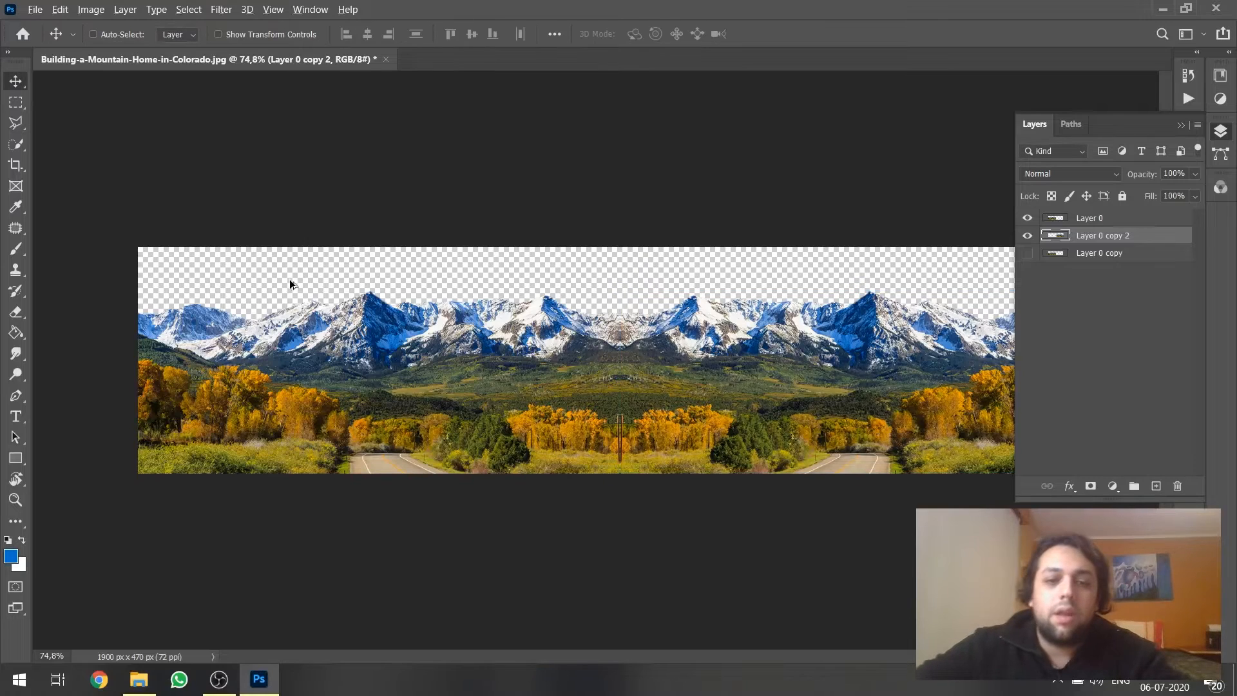
# Examine the mirrored landscape at the centre seam and compare the mountain ridges on both halves.
pyautogui.scroll(-2, 290, 283)
pyautogui.scroll(2, 763, 284)
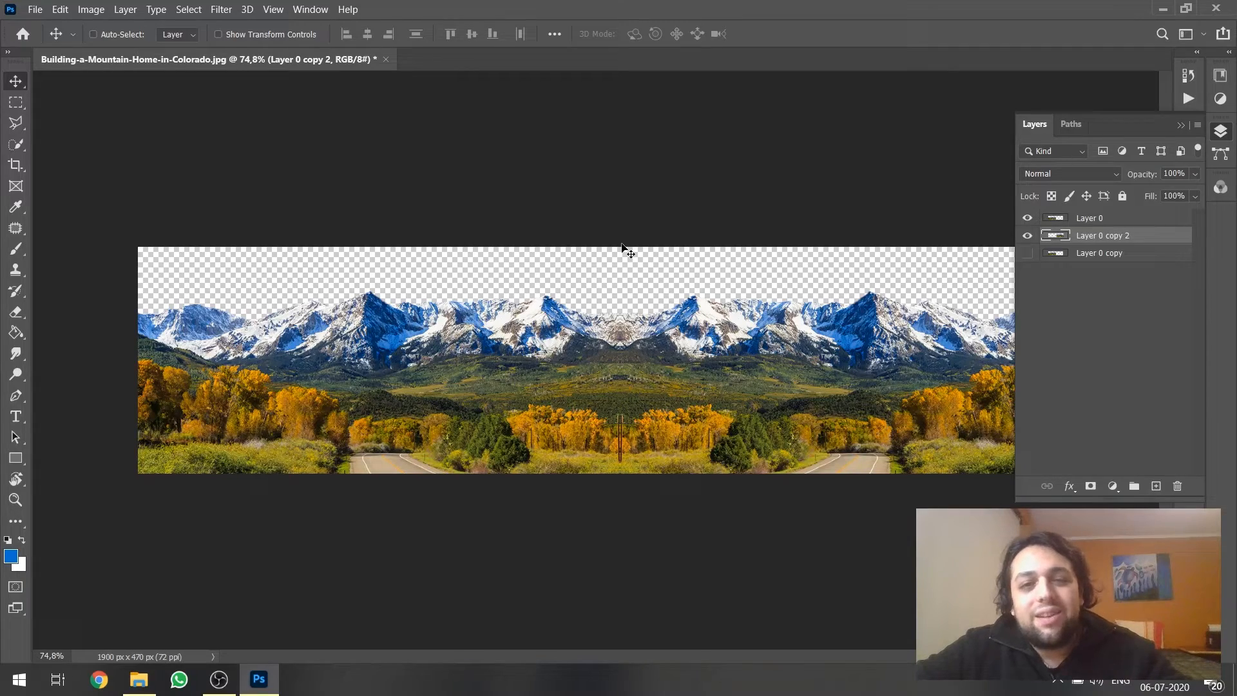
pyautogui.scroll(5, 625, 316)
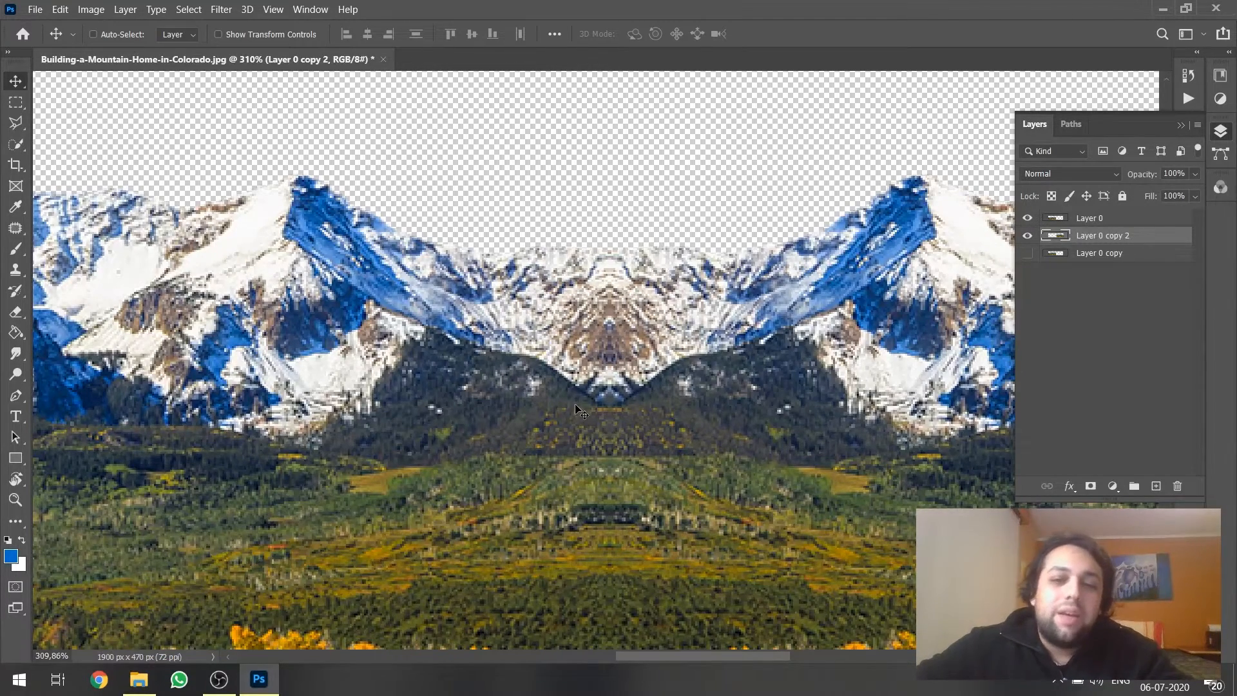
pyautogui.scroll(-6, 576, 408)
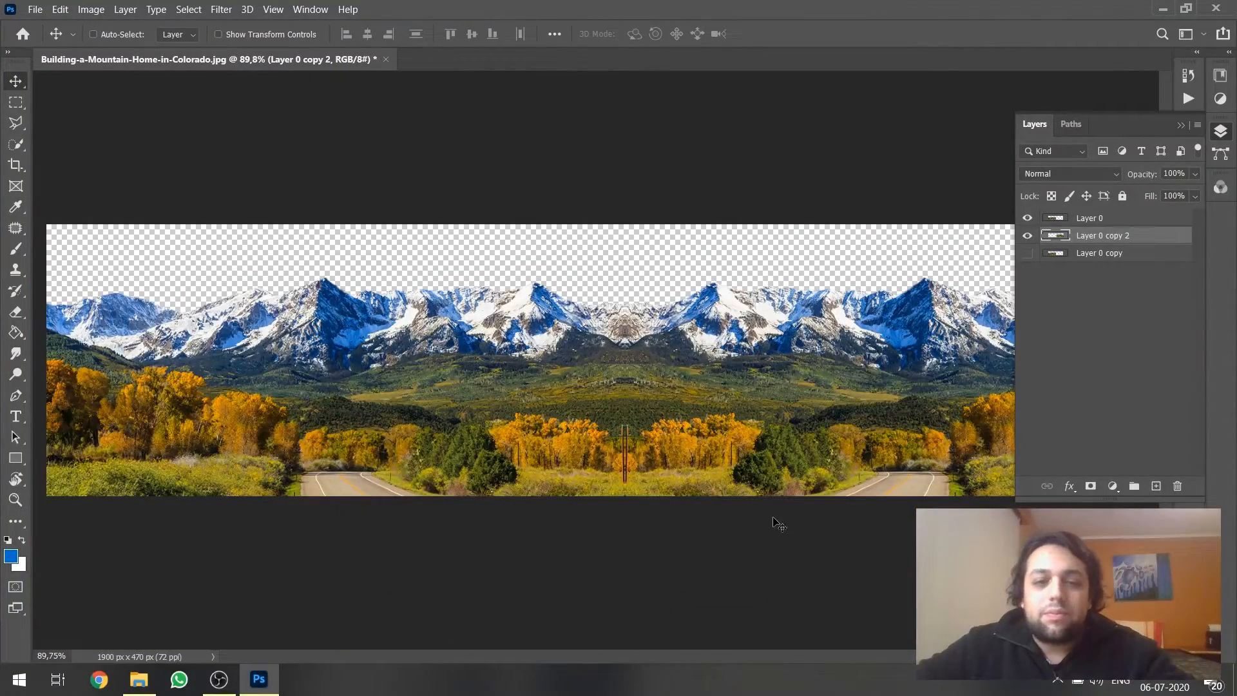
pyautogui.scroll(3, 87, 308)
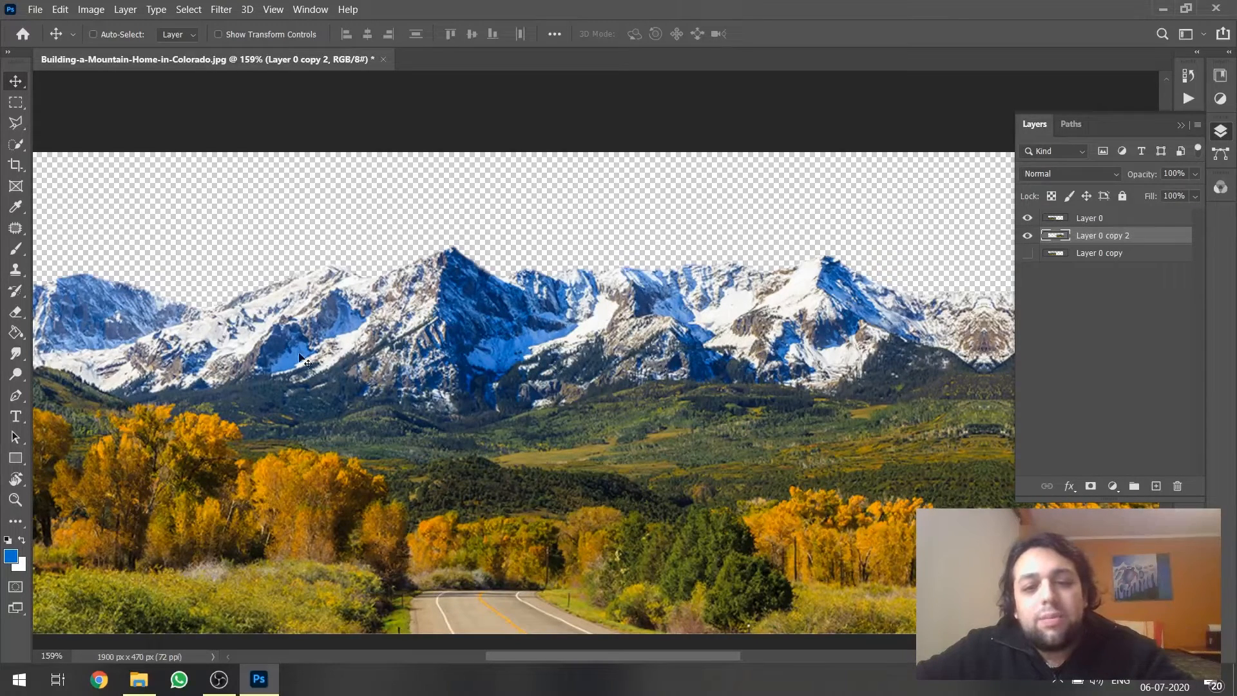
pyautogui.scroll(-3, 367, 221)
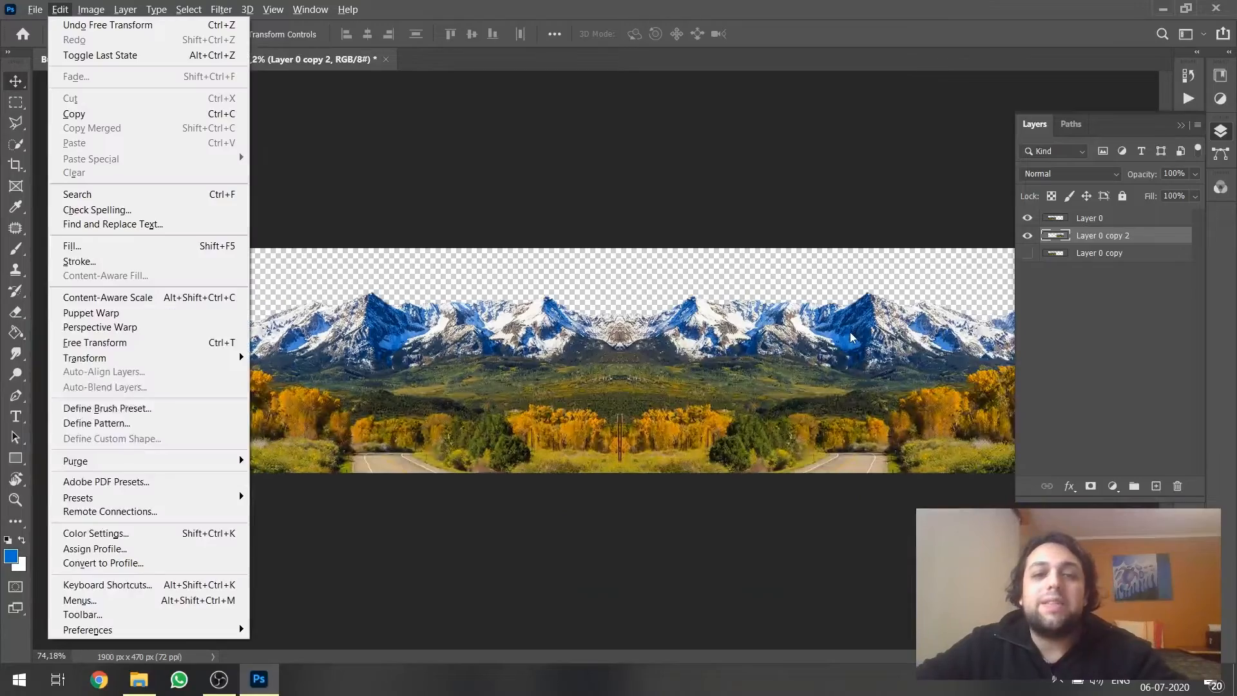
pyautogui.scroll(5, 805, 289)
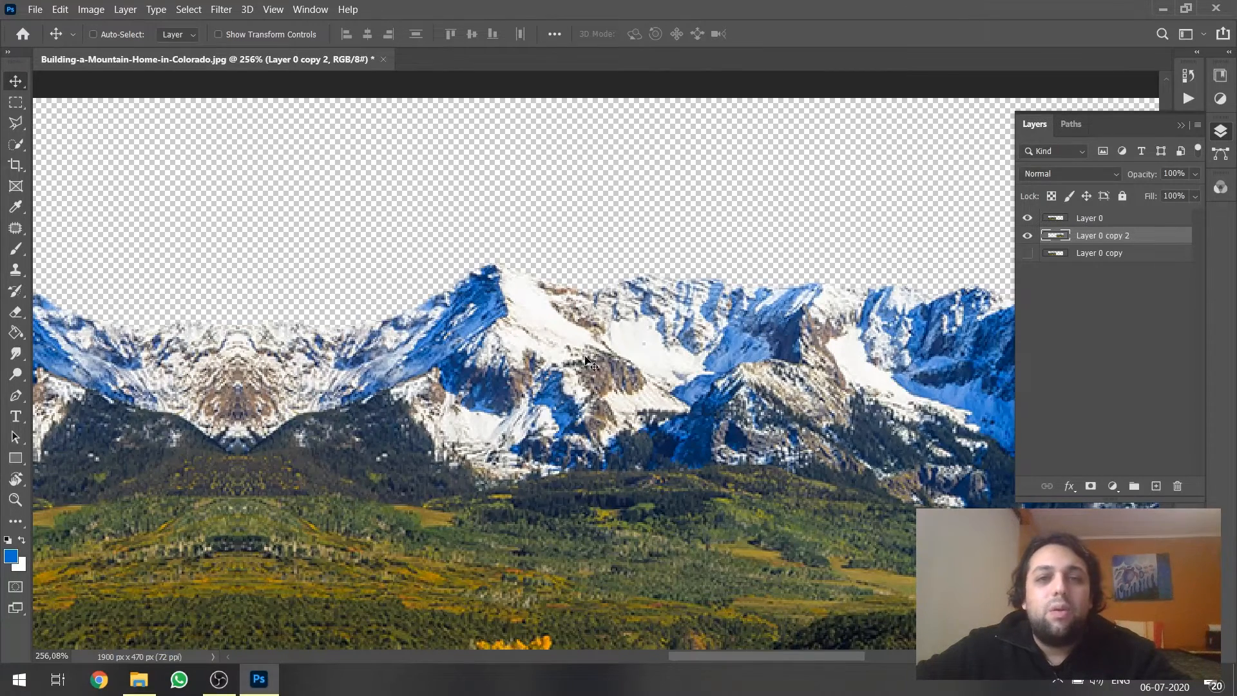
pyautogui.scroll(-5, 588, 361)
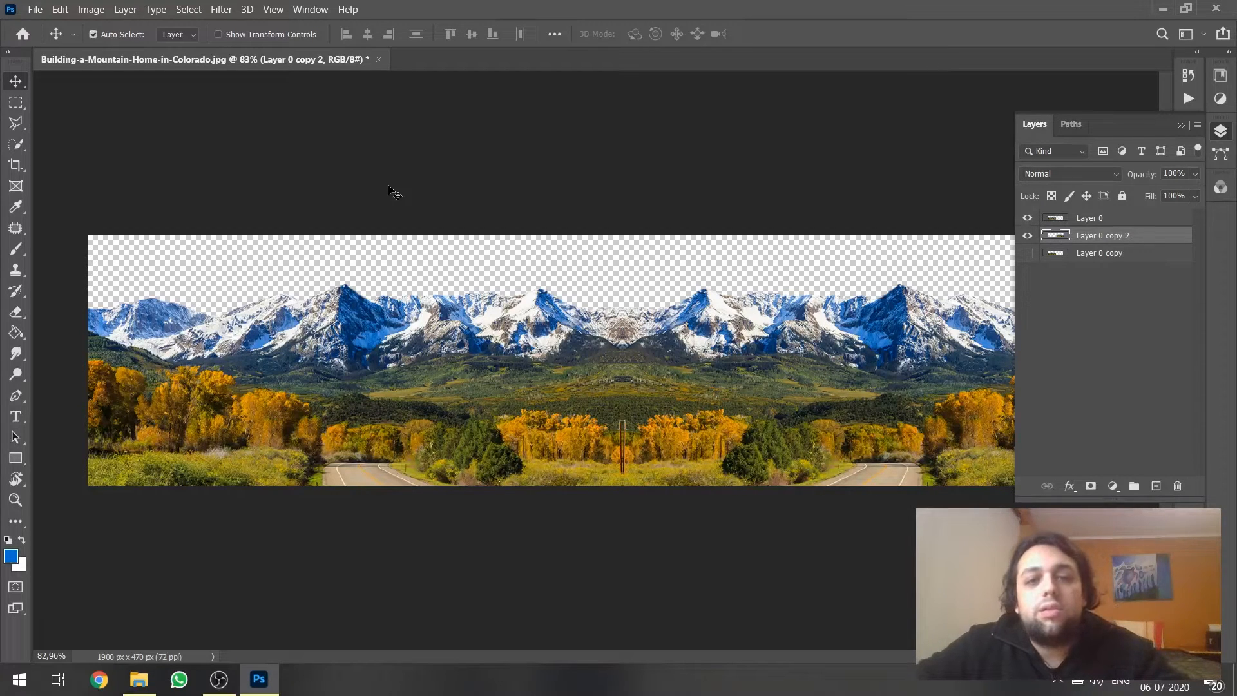
# Undo the horizontal flip of the duplicated landscape.
pyautogui.hotkey('ctrl', 'z')
pyautogui.click(53, 8)
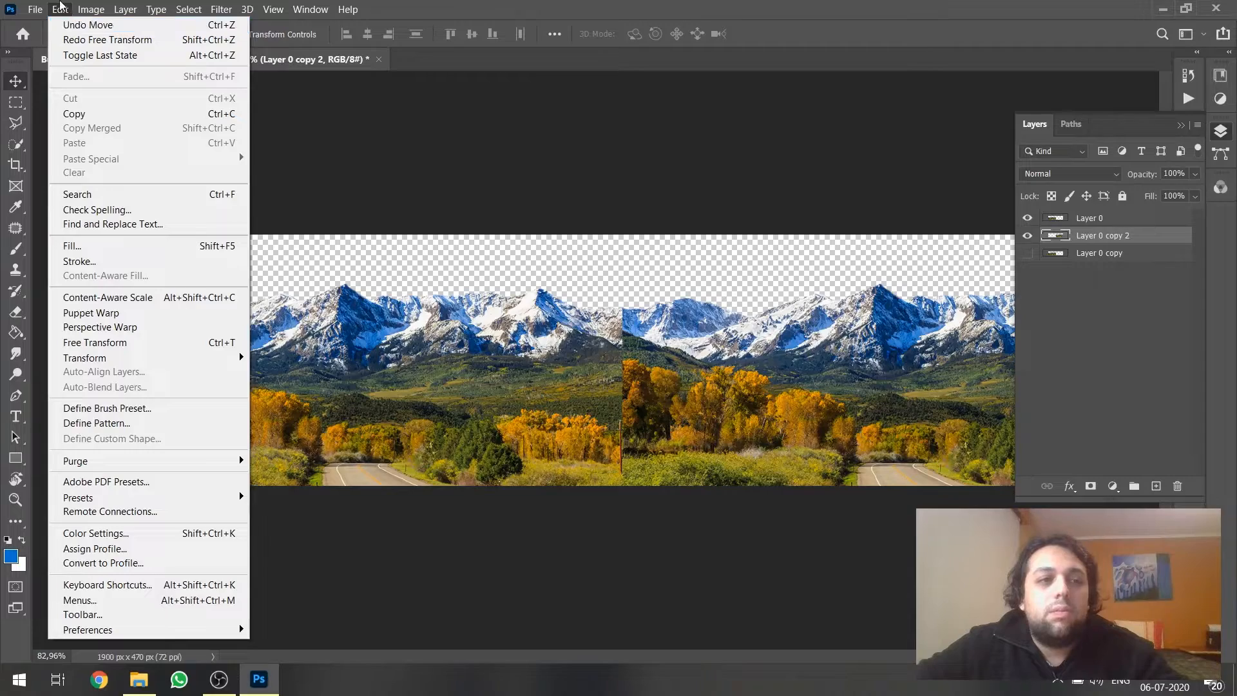
pyautogui.click(76, 25)
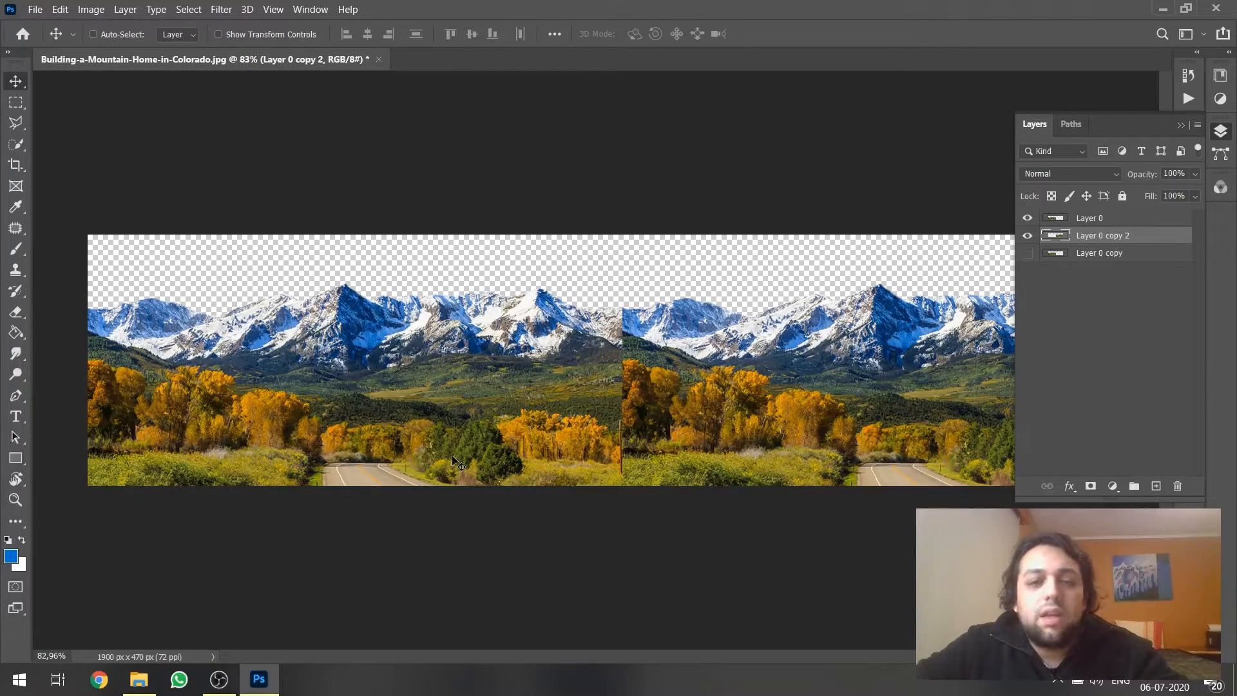
pyautogui.scroll(4, 683, 338)
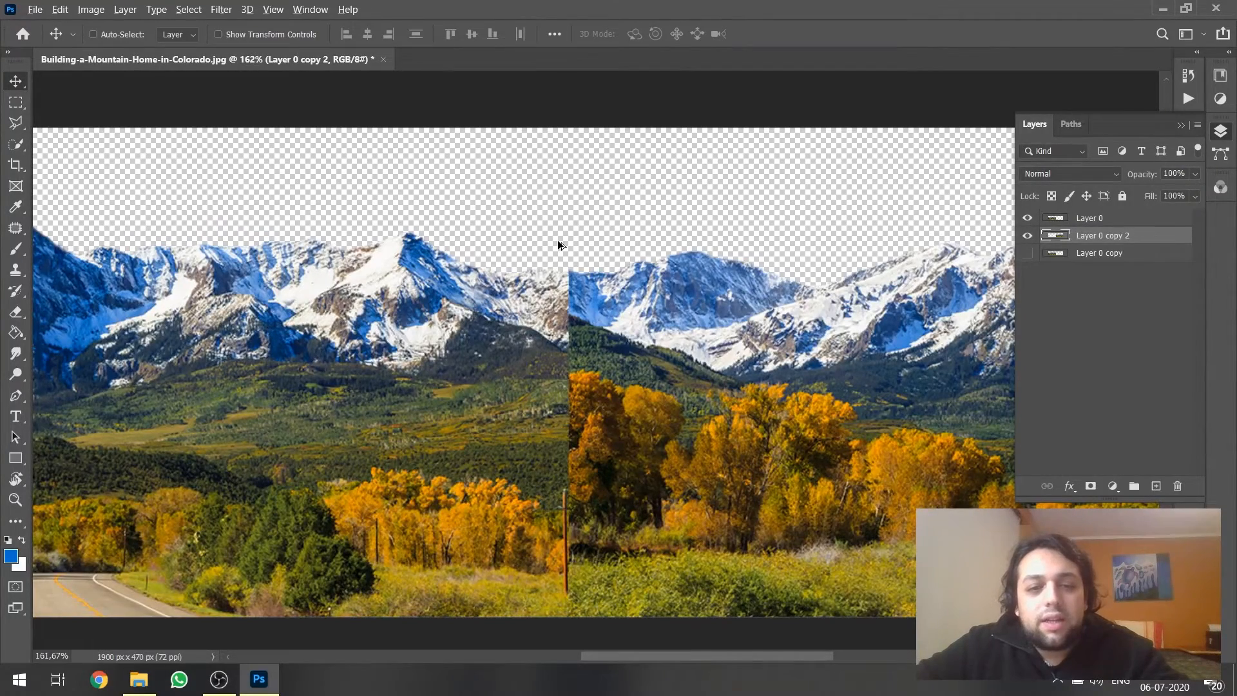
pyautogui.scroll(4, 558, 242)
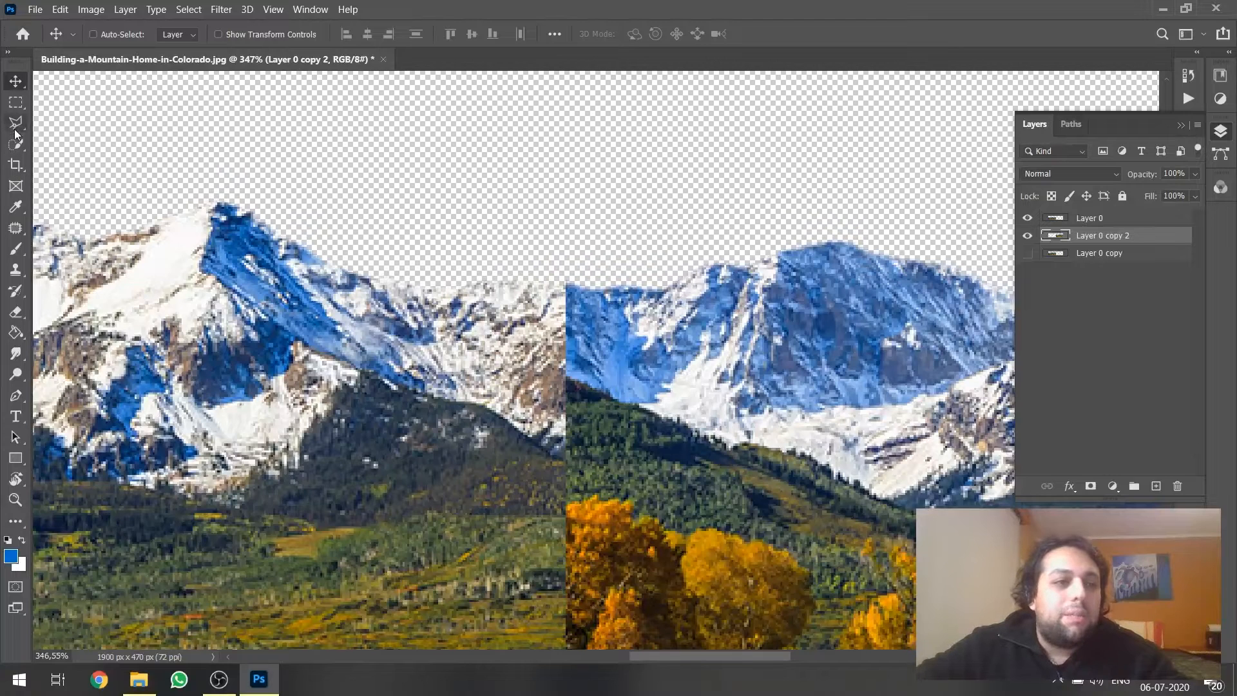
pyautogui.click(16, 105)
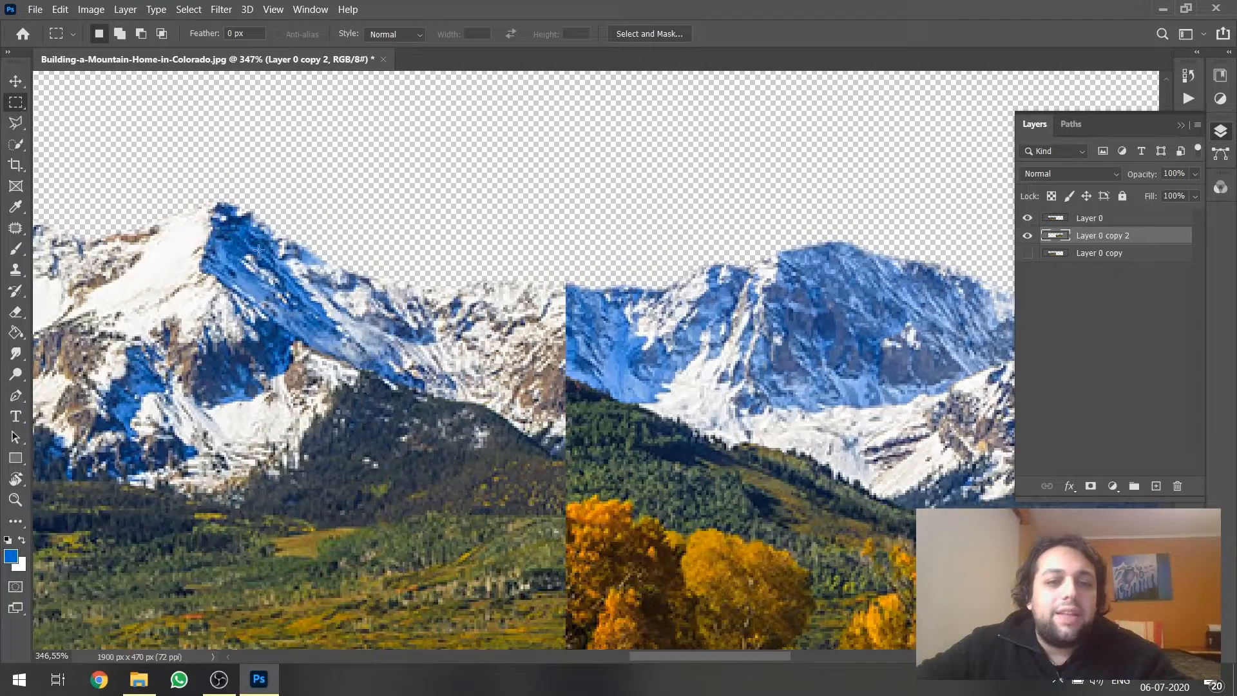
pyautogui.moveTo(465, 147); pyautogui.dragTo(279, 497)
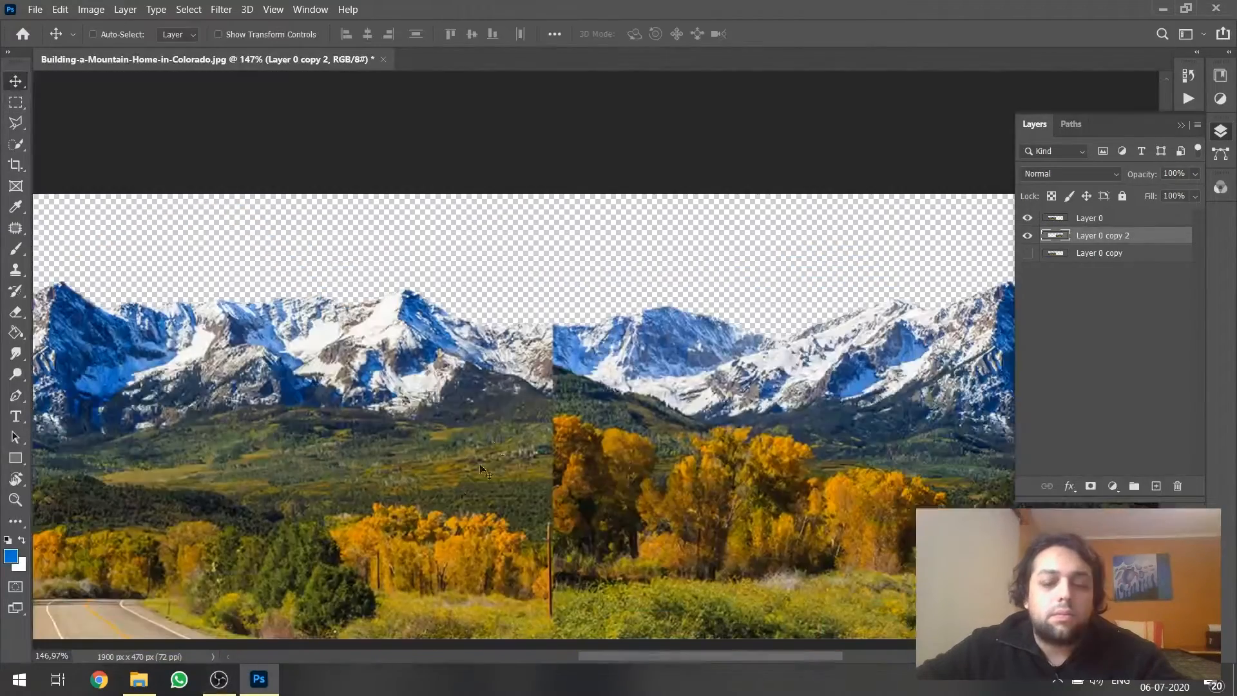
# Overlap the duplicated landscape onto the original, placing Layer 0 copy 2 above Layer 0 and lining up the mountain ridges.
pyautogui.scroll(-1, 505, 373)
pyautogui.scroll(10, 525, 348)
pyautogui.moveTo(715, 388); pyautogui.dragTo(655, 385)
pyautogui.moveTo(791, 477); pyautogui.dragTo(645, 454)
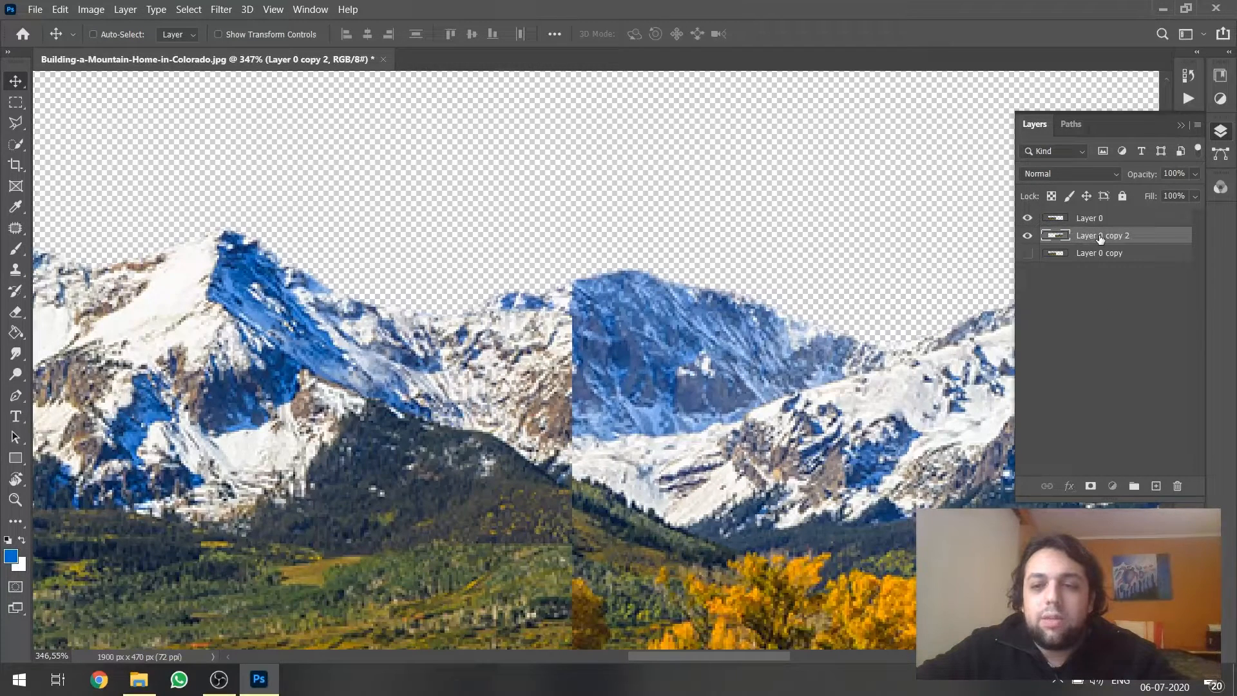
pyautogui.moveTo(1100, 238); pyautogui.dragTo(1098, 214)
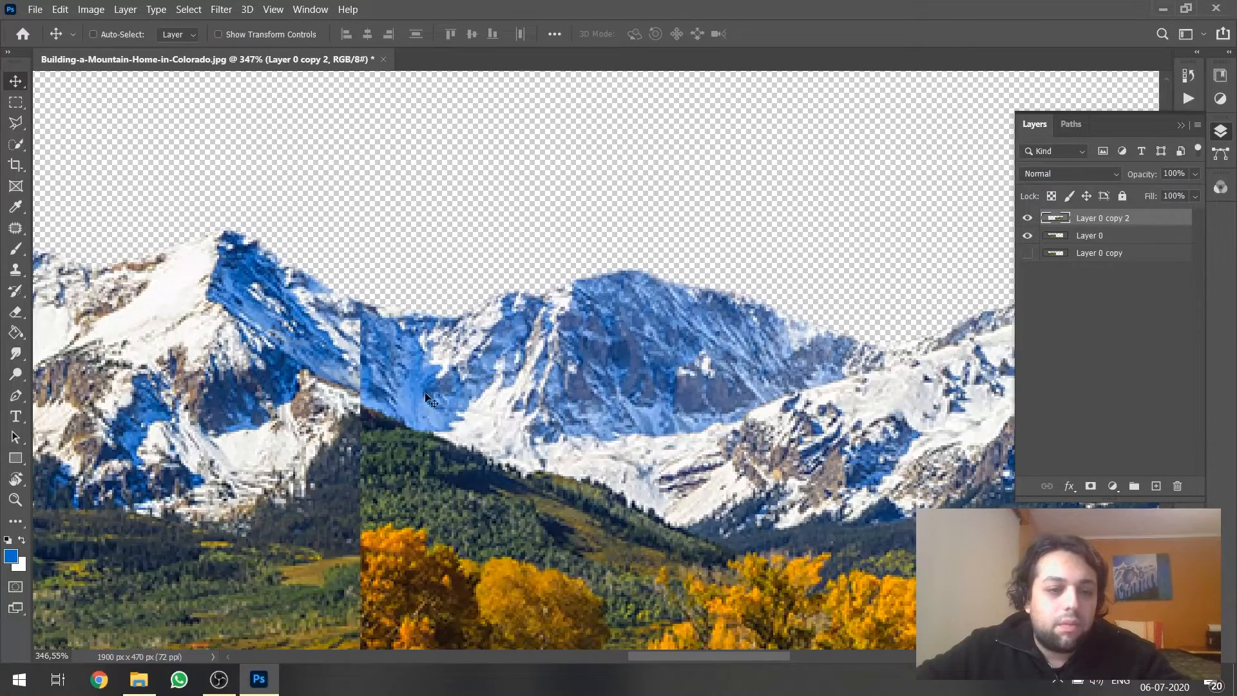
pyautogui.moveTo(418, 386); pyautogui.dragTo(396, 370)
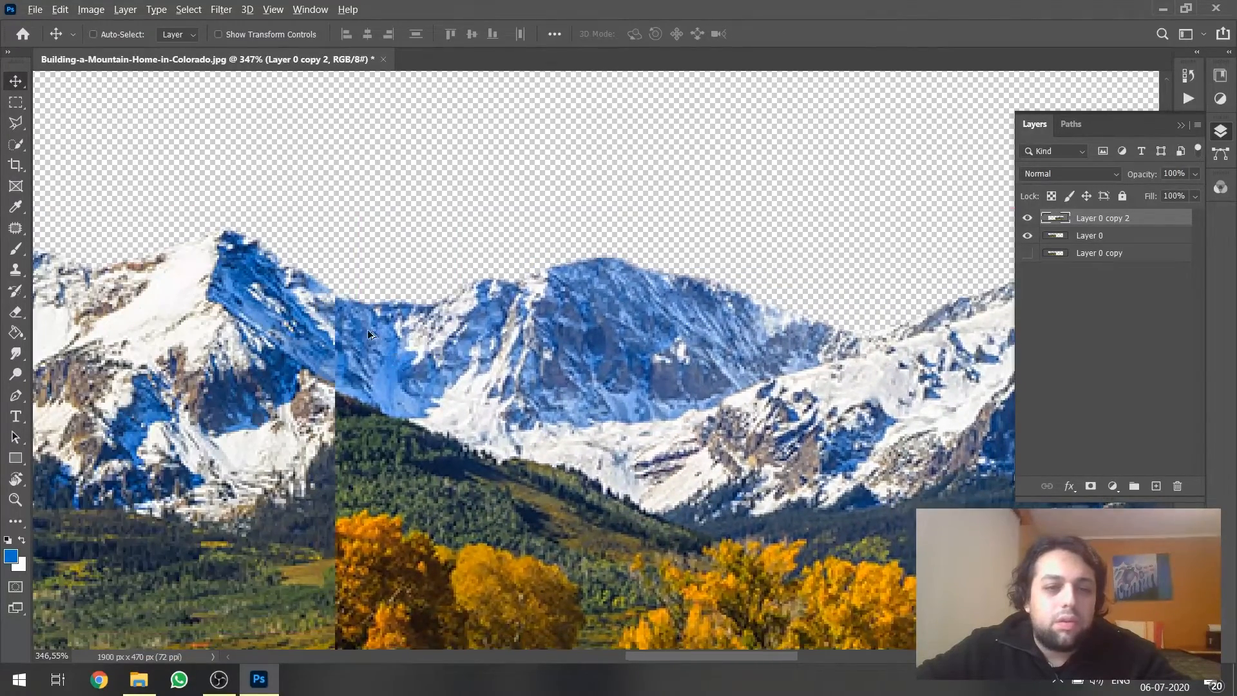
# Move the duplicate away to expose the original's covered edge, and undo that move.
pyautogui.hotkey('ctrl', '0')
pyautogui.scroll(8, 580, 302)
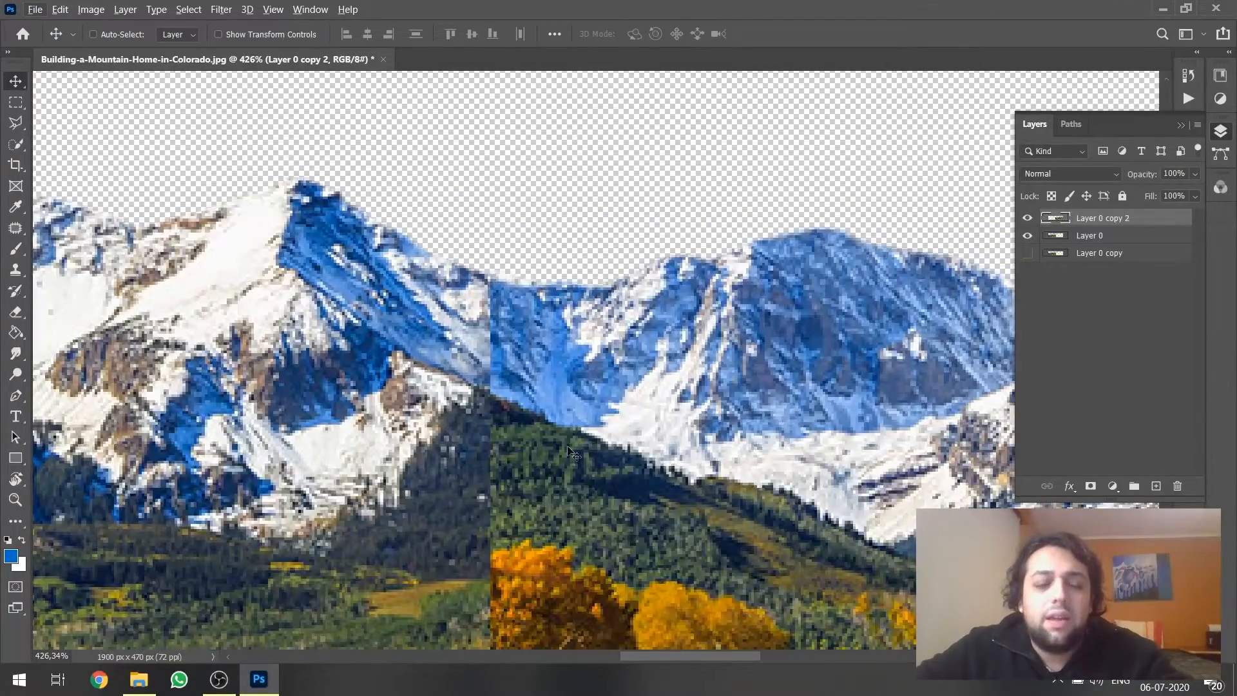
pyautogui.moveTo(567, 502); pyautogui.dragTo(902, 502)
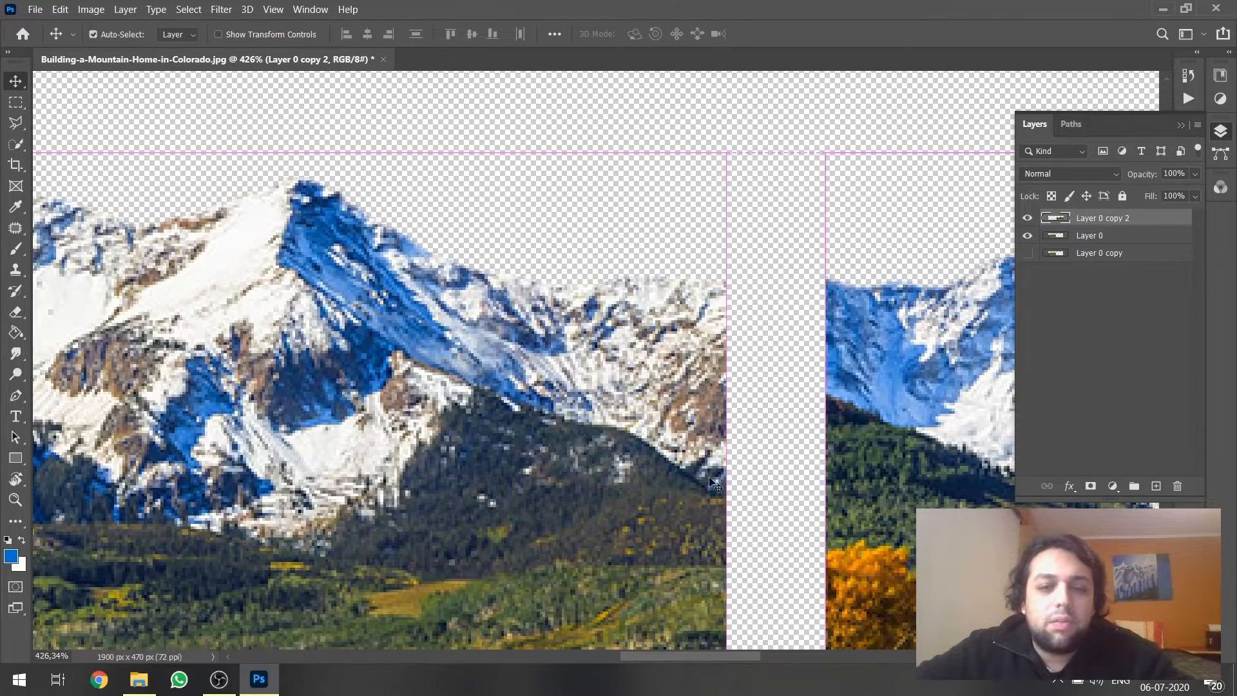
pyautogui.hotkey('ctrl', 'z')
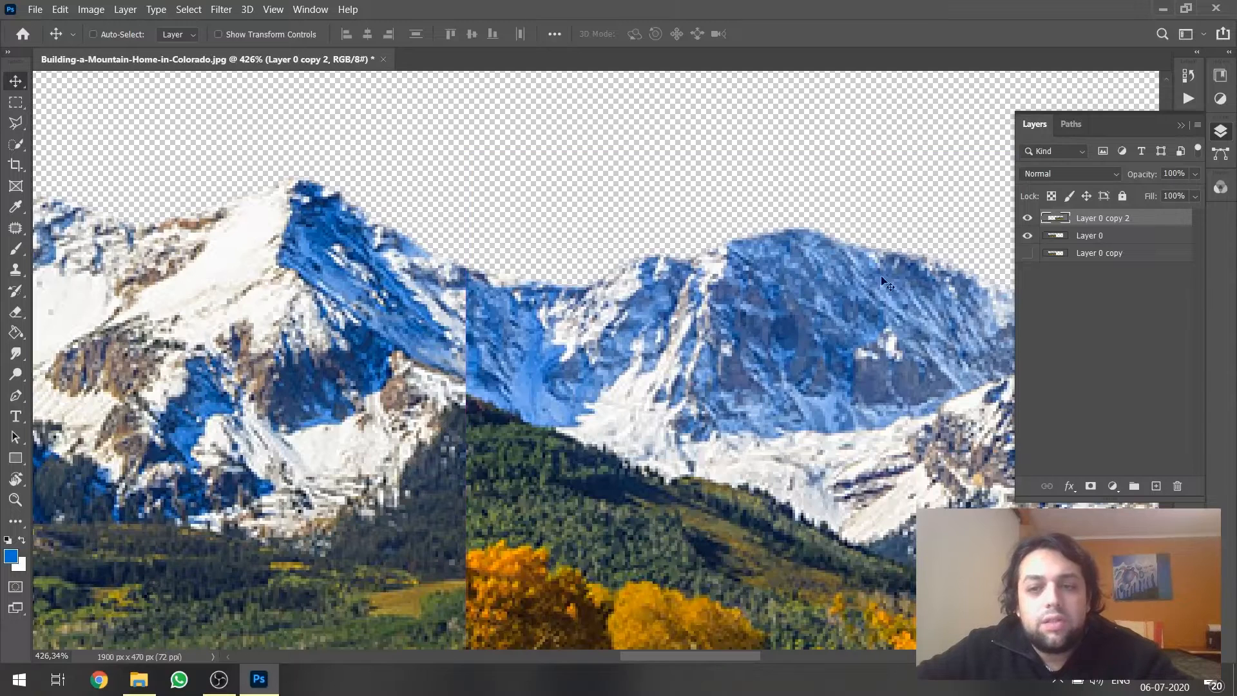
# Erase the duplicate's straight edge over the dark forested hillside with a 10 px Eraser, revealing the original slope beneath.
pyautogui.press('e')
pyautogui.moveTo(460, 452)
pyautogui.mouseDown()
pyautogui.moveTo(459, 477)
pyautogui.moveTo(482, 489)
pyautogui.moveTo(490, 571)
pyautogui.moveTo(472, 548)
pyautogui.moveTo(460, 575)
pyautogui.moveTo(492, 572)
pyautogui.moveTo(453, 576)
pyautogui.moveTo(609, 562)
pyautogui.moveTo(582, 537)
pyautogui.moveTo(505, 539)
pyautogui.moveTo(529, 541)
pyautogui.moveTo(533, 512)
pyautogui.moveTo(562, 501)
pyautogui.moveTo(511, 515)
pyautogui.moveTo(495, 540)
pyautogui.moveTo(464, 521)
pyautogui.moveTo(470, 535)
pyautogui.moveTo(508, 522)
pyautogui.moveTo(473, 524)
pyautogui.moveTo(474, 536)
pyautogui.moveTo(519, 534)
pyautogui.moveTo(645, 512)
pyautogui.moveTo(525, 490)
pyautogui.moveTo(624, 500)
pyautogui.moveTo(482, 508)
pyautogui.moveTo(478, 539)
pyautogui.moveTo(526, 541)
pyautogui.moveTo(616, 485)
pyautogui.moveTo(614, 471)
pyautogui.moveTo(470, 412)
pyautogui.moveTo(486, 438)
pyautogui.moveTo(550, 472)
pyautogui.moveTo(585, 461)
pyautogui.moveTo(532, 485)
pyautogui.moveTo(567, 478)
pyautogui.moveTo(544, 445)
pyautogui.moveTo(571, 447)
pyautogui.moveTo(458, 396)
pyautogui.mouseUp()
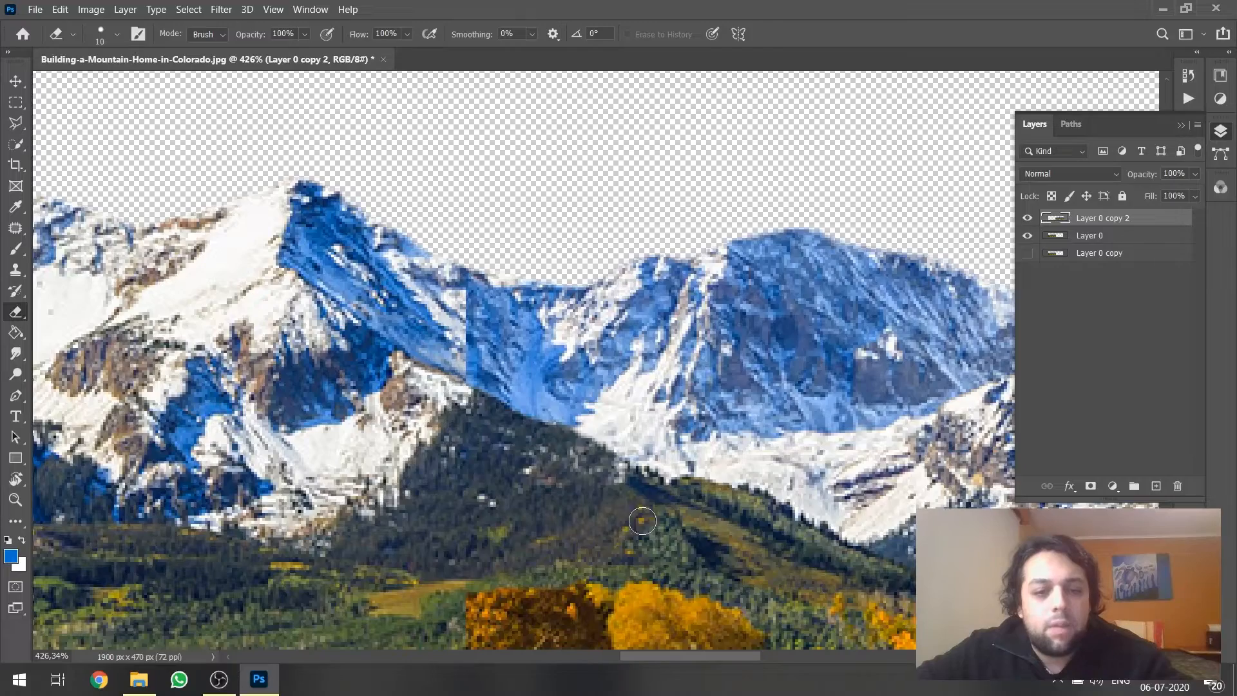
pyautogui.scroll(-5, 411, 273)
pyautogui.scroll(3, 411, 273)
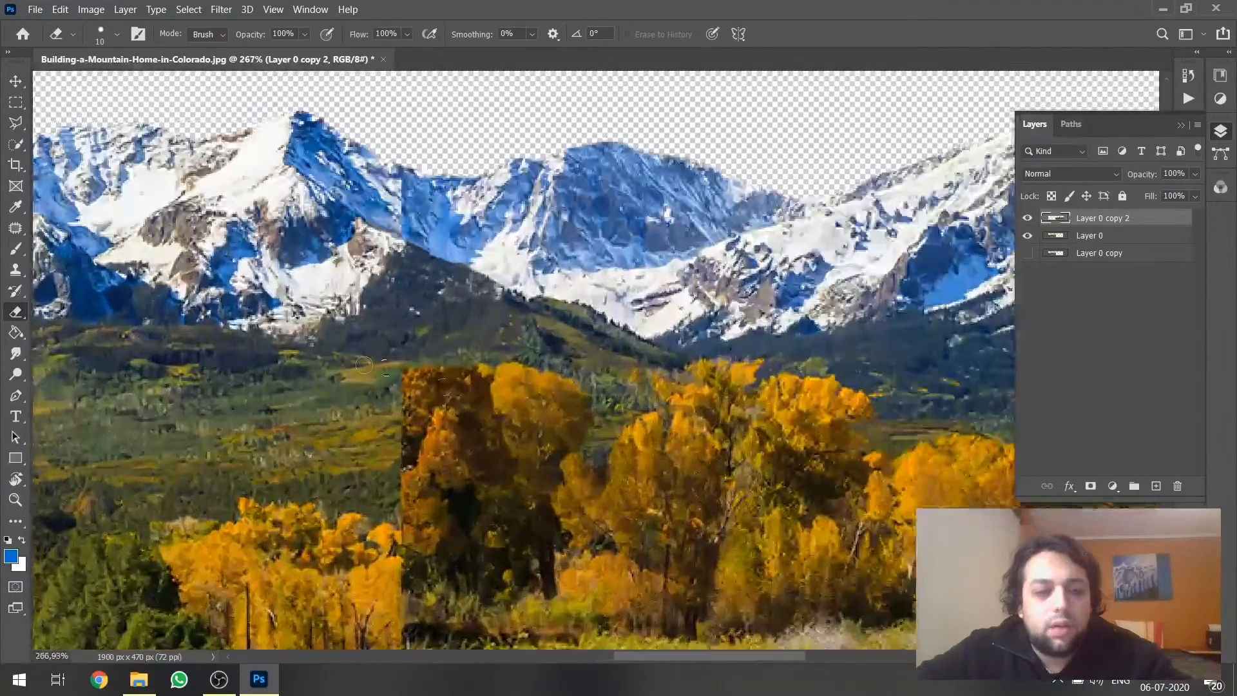
# Enlarge the Eraser to 44 px and erase the hard edge of the duplicate's autumn trees, undoing the stroke that cuts into transparency.
pyautogui.rightClick(376, 386)
pyautogui.moveTo(462, 431)
pyautogui.mouseDown()
pyautogui.moveTo(433, 400)
pyautogui.moveTo(471, 409)
pyautogui.moveTo(458, 437)
pyautogui.moveTo(393, 466)
pyautogui.moveTo(424, 470)
pyautogui.moveTo(394, 496)
pyautogui.mouseUp()
pyautogui.press('Return')
pyautogui.click(568, 415)
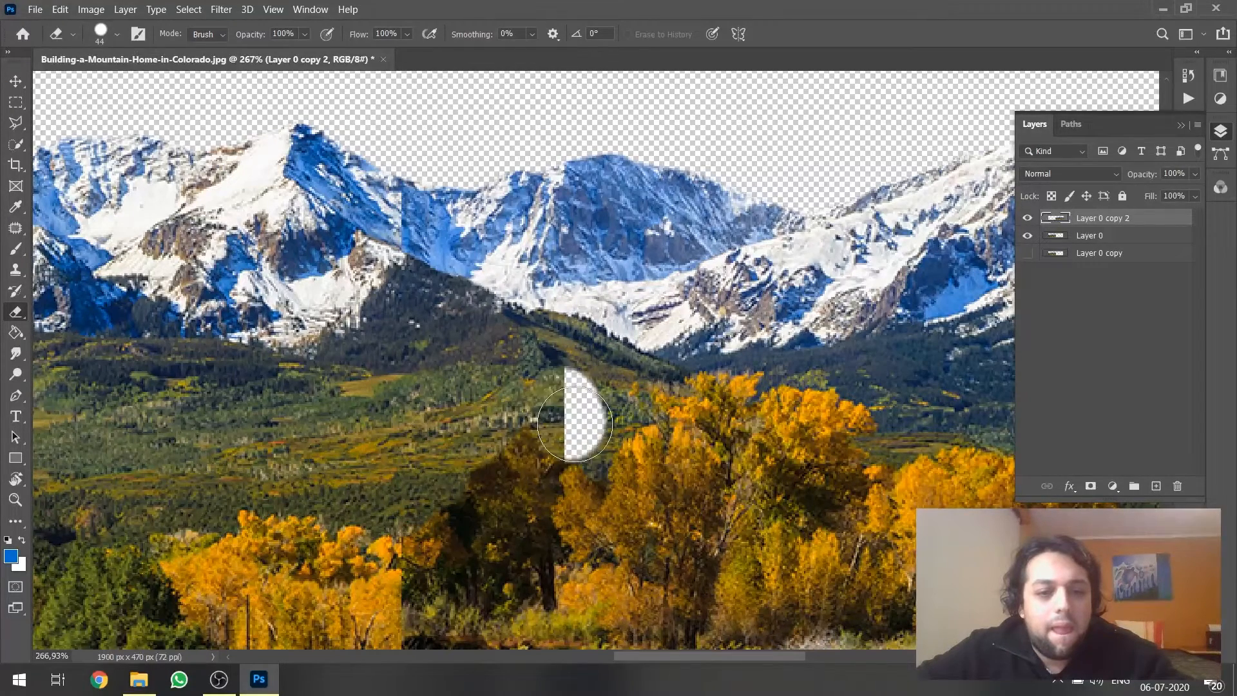
pyautogui.hotkey('ctrl', 'z')
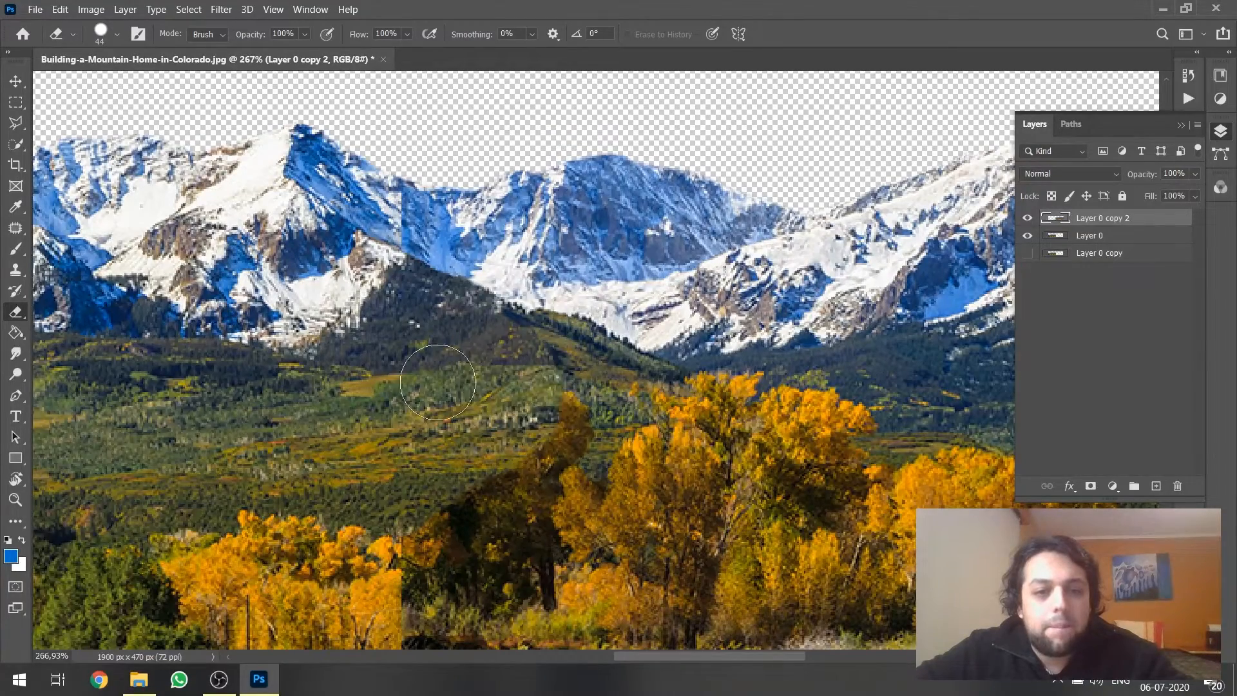
# Examine the blended seam between the two landscapes, along the mountain ridge and across the hillside and trees.
pyautogui.scroll(-3, 485, 484)
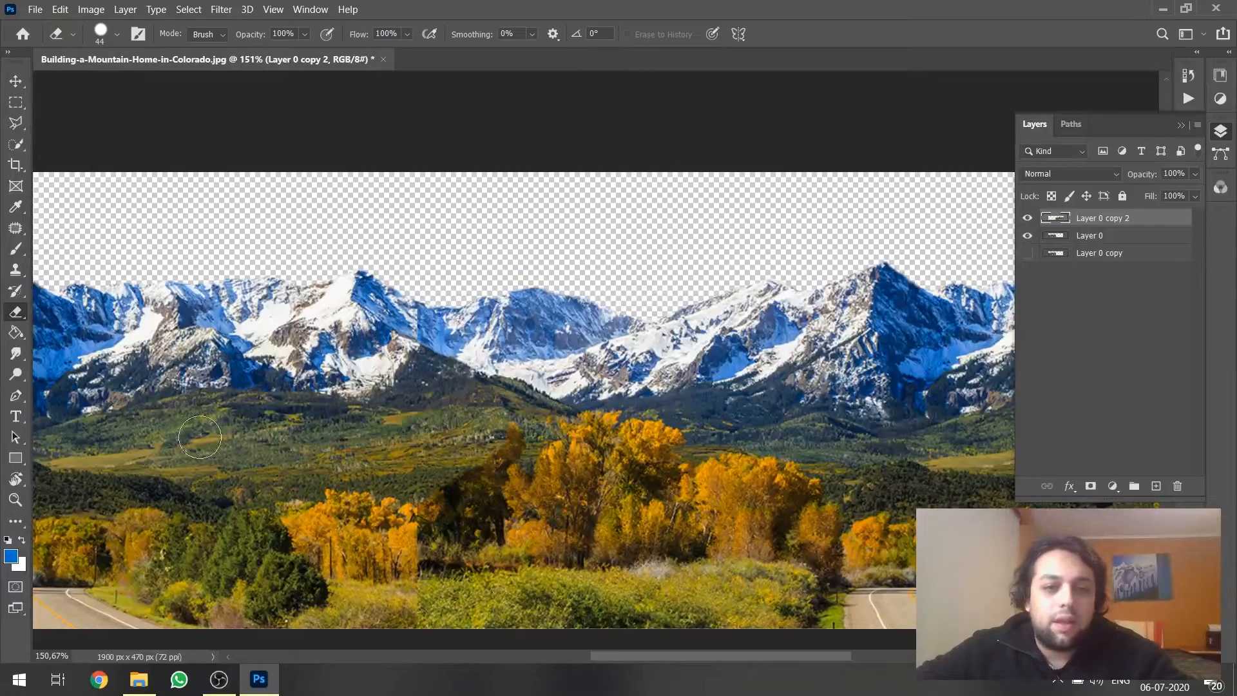
pyautogui.scroll(1, 285, 359)
pyautogui.scroll(5, 469, 235)
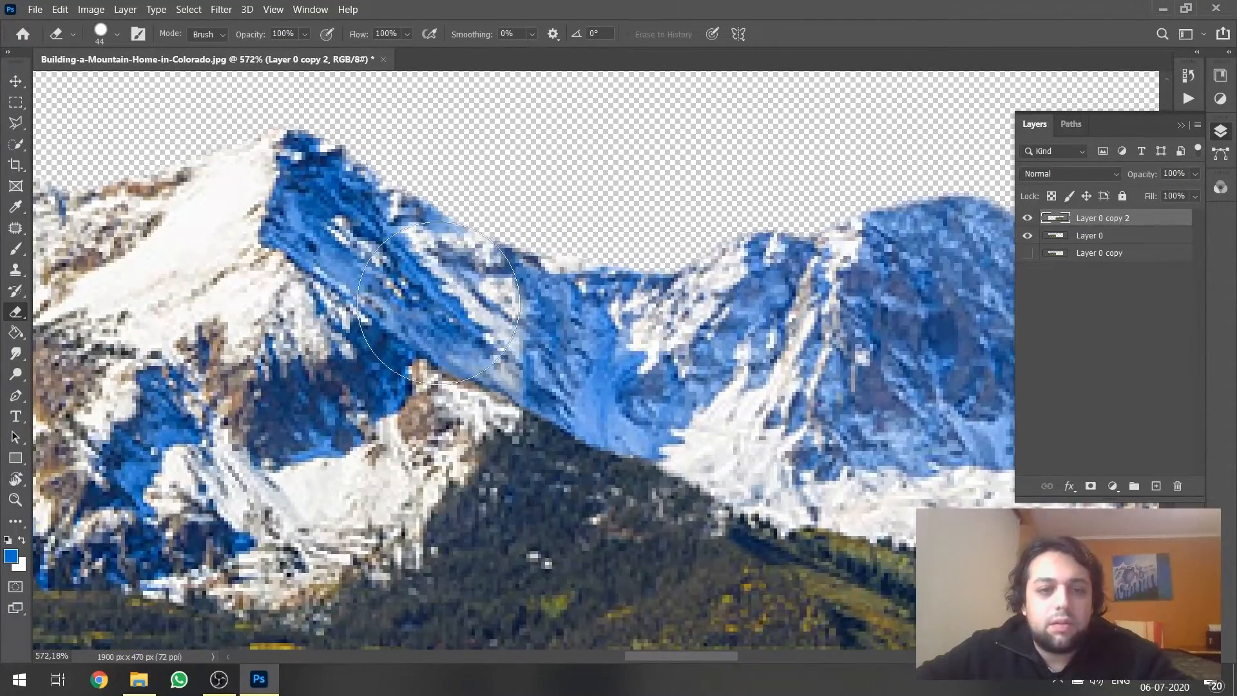
pyautogui.scroll(-5, 482, 313)
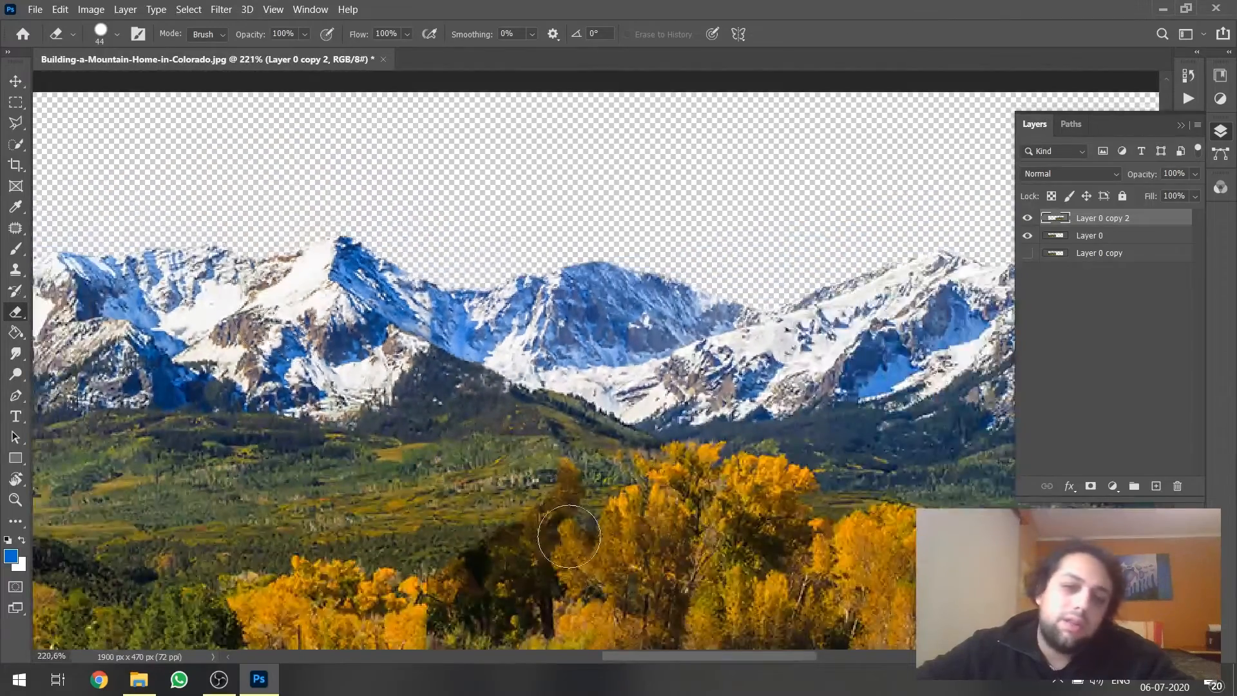
pyautogui.scroll(-2, 482, 314)
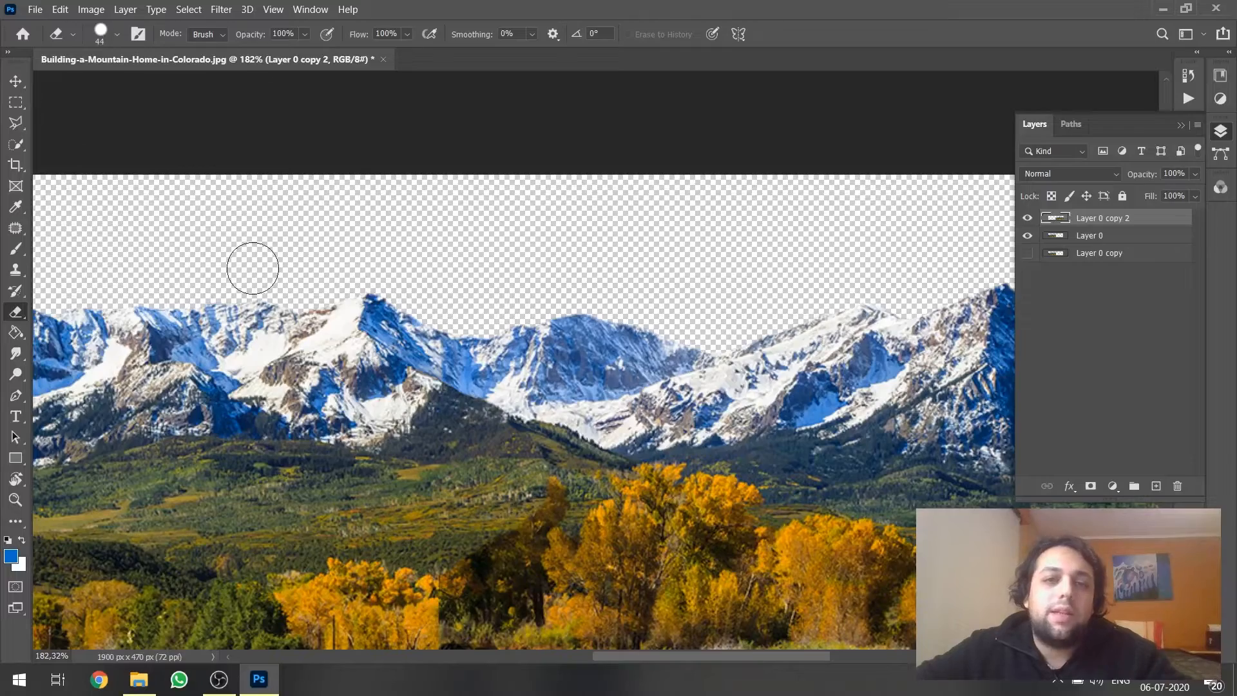
pyautogui.scroll(3, 380, 271)
pyautogui.press('v')
pyautogui.scroll(4, 474, 425)
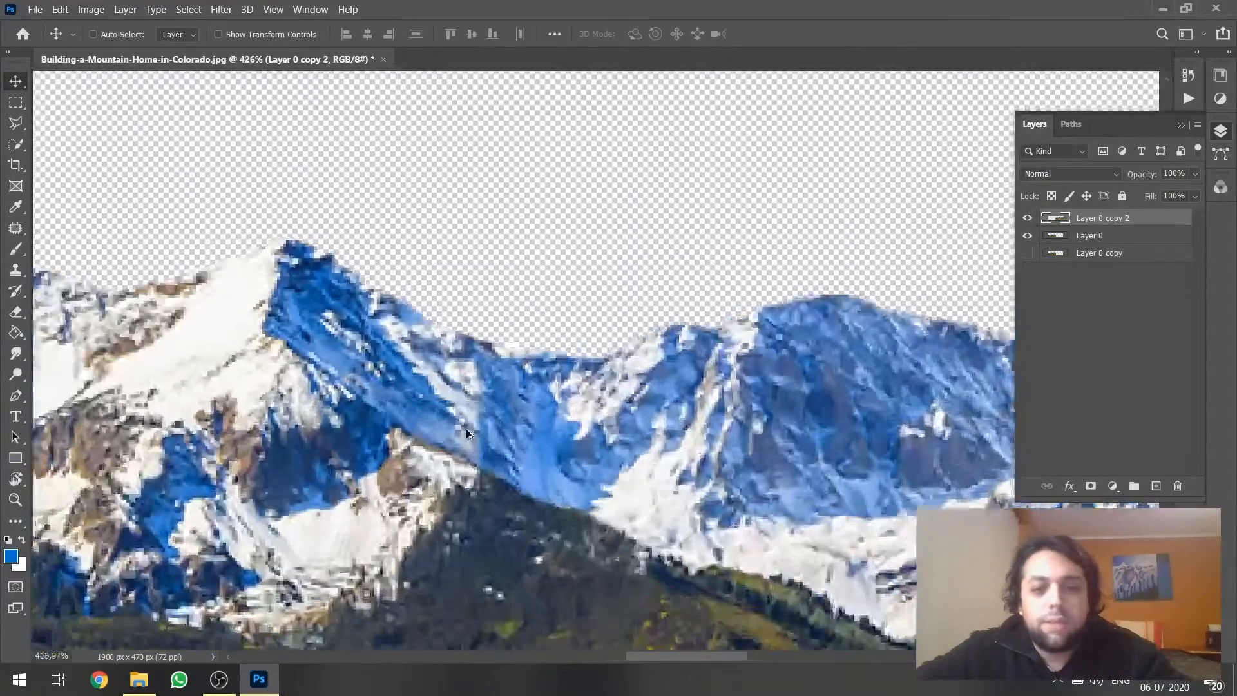
# Merge Layer 0 copy 2 with Layer 0, and keep a hidden duplicate of the merged layer beneath it.
pyautogui.keyDown('ctrl'); pyautogui.click(1097, 237); pyautogui.keyUp('ctrl')
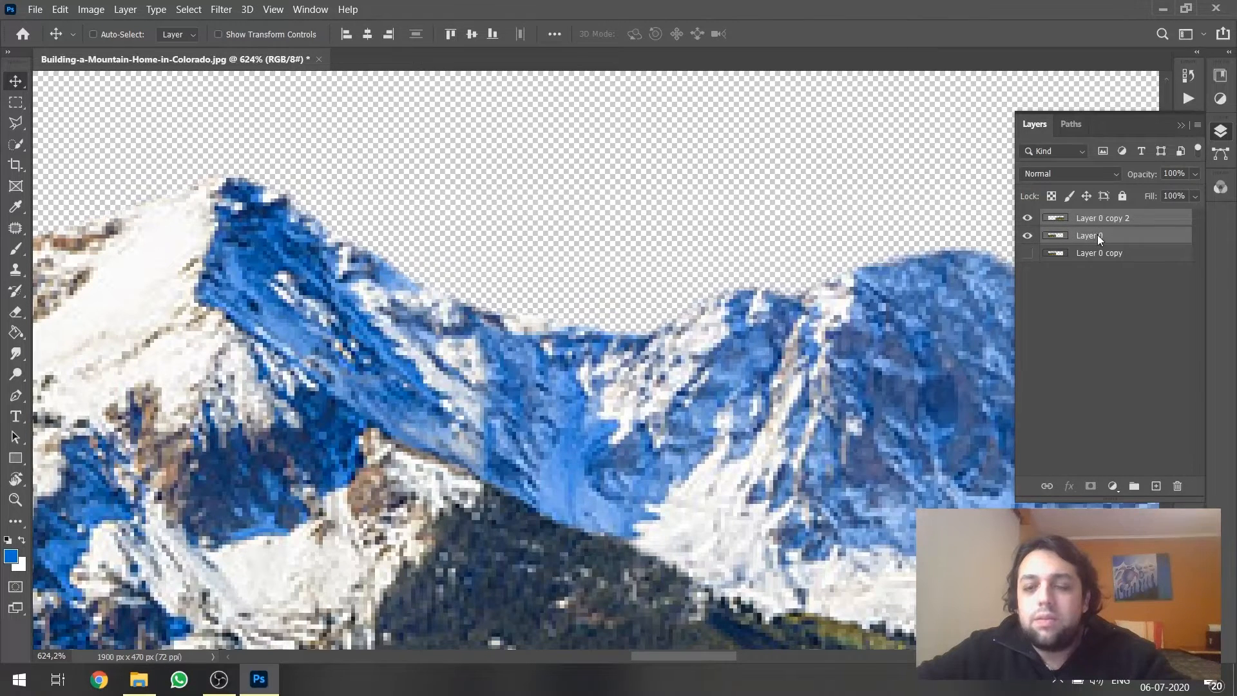
pyautogui.rightClick(1096, 237)
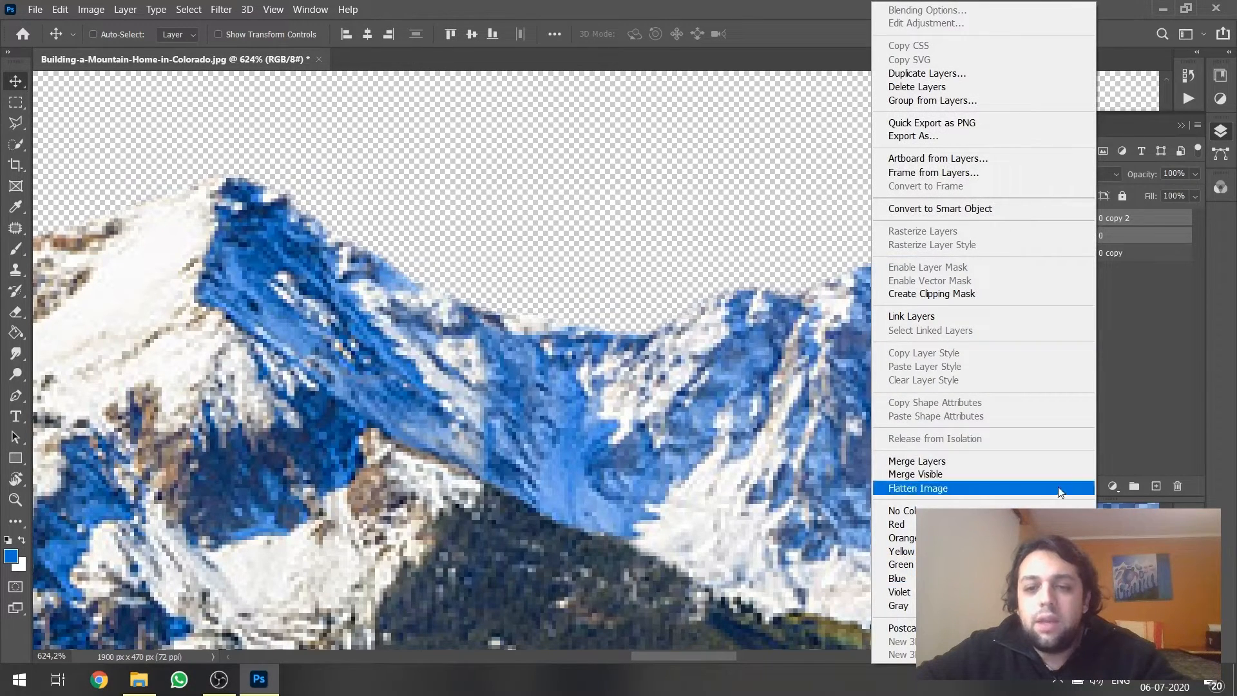
pyautogui.click(986, 465)
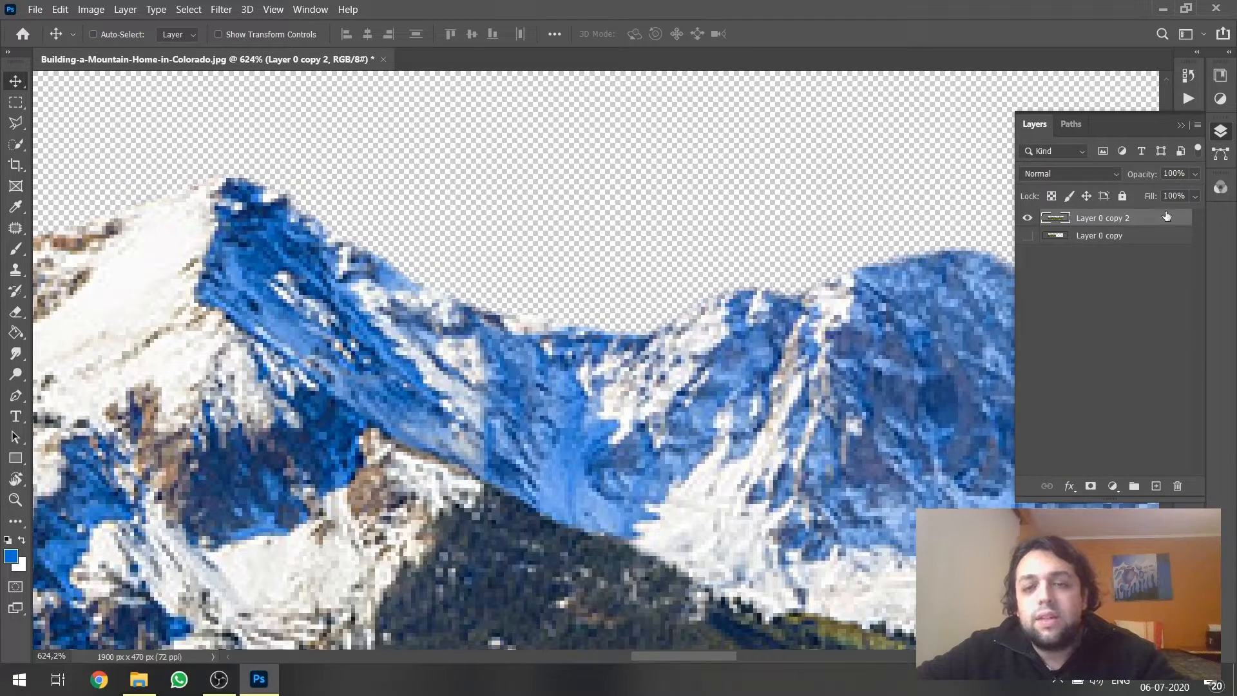
pyautogui.moveTo(1108, 219); pyautogui.dragTo(1076, 249)
pyautogui.click(1028, 236)
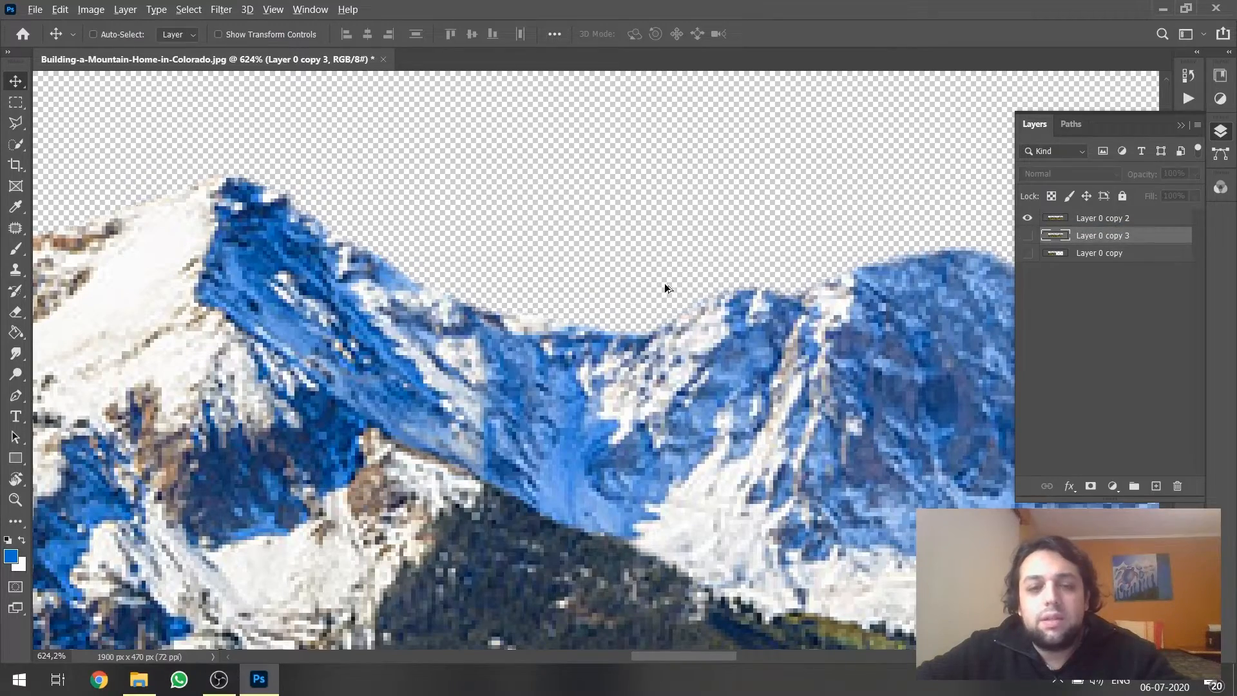
# Inspect the merged landscape up close for leftover seam traces on the ridge, the forested hill and the trees.
pyautogui.scroll(-4, 663, 288)
pyautogui.scroll(3, 601, 332)
pyautogui.scroll(-4, 418, 264)
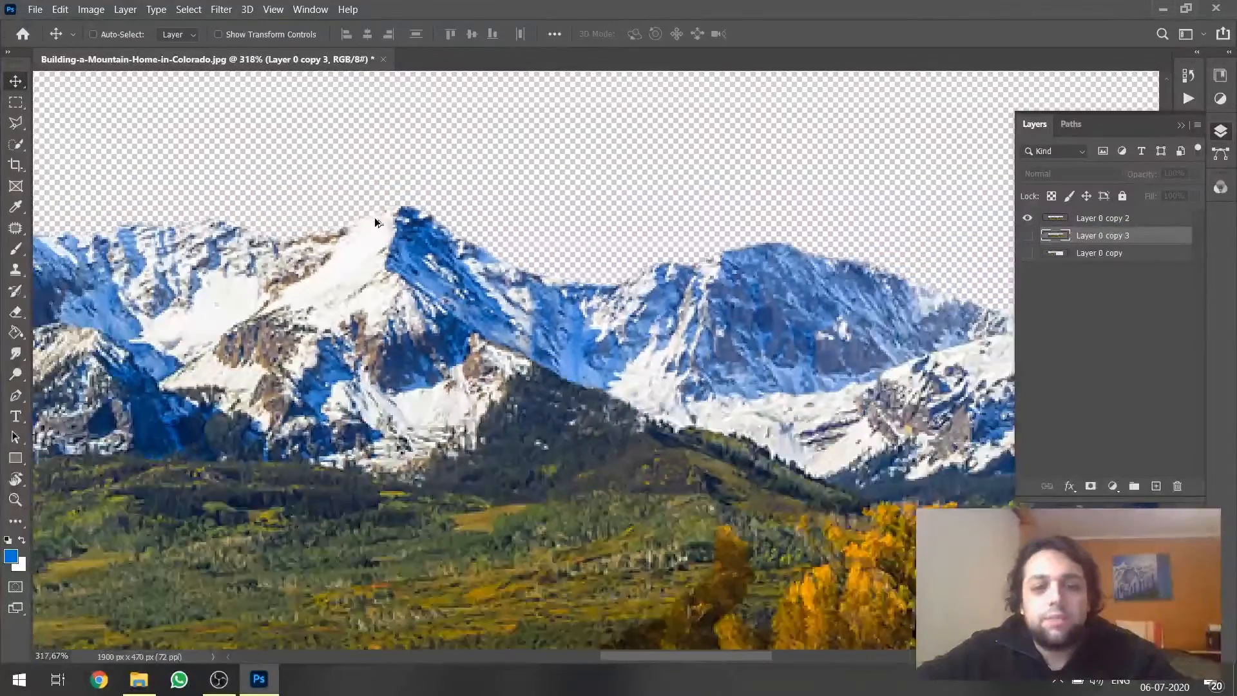
pyautogui.scroll(4, 522, 432)
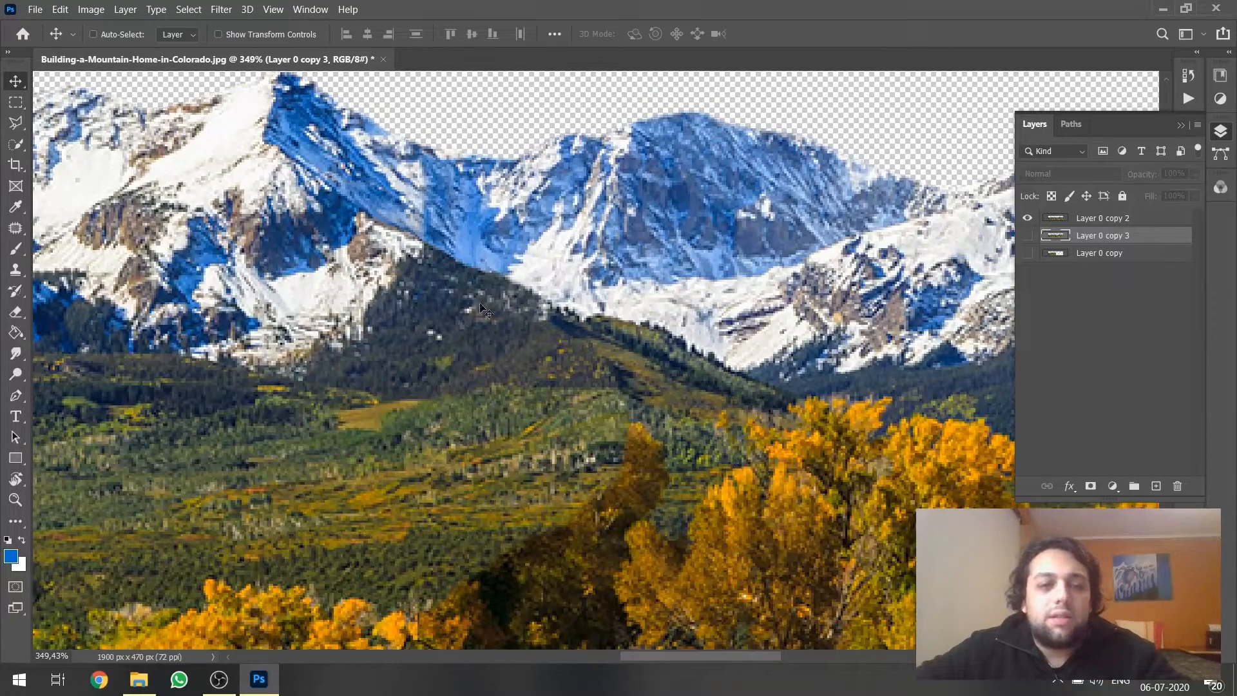
pyautogui.scroll(4, 483, 309)
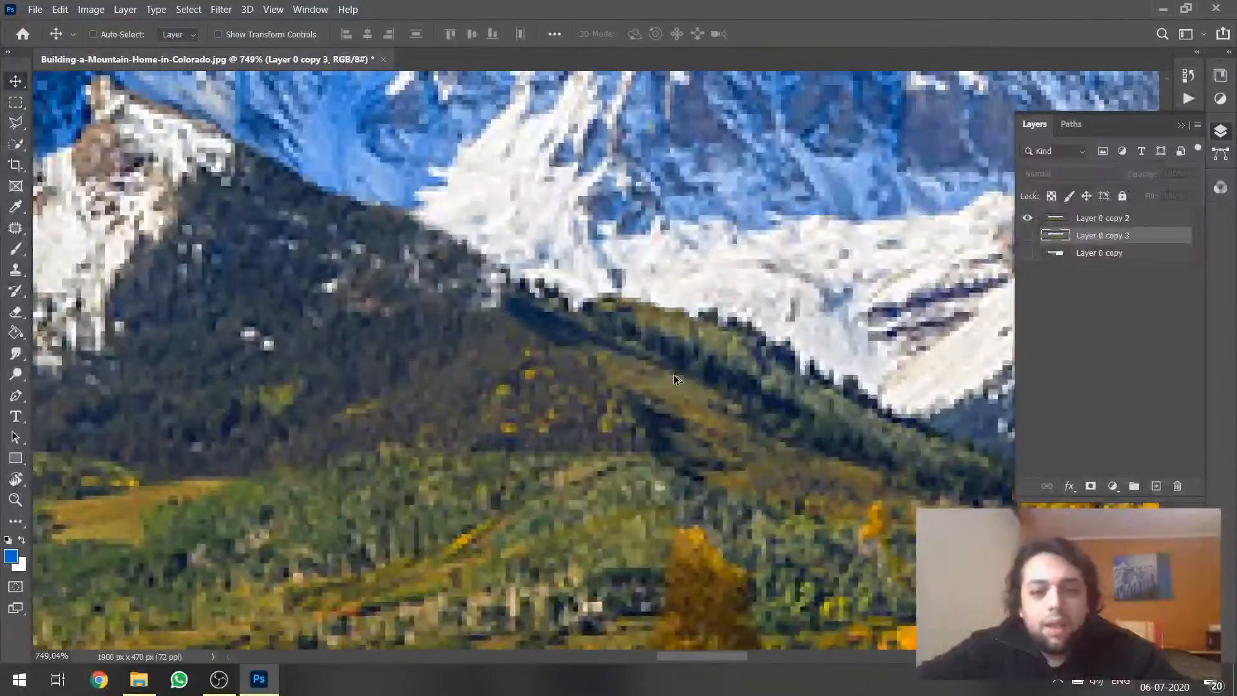
pyautogui.scroll(-1, 675, 379)
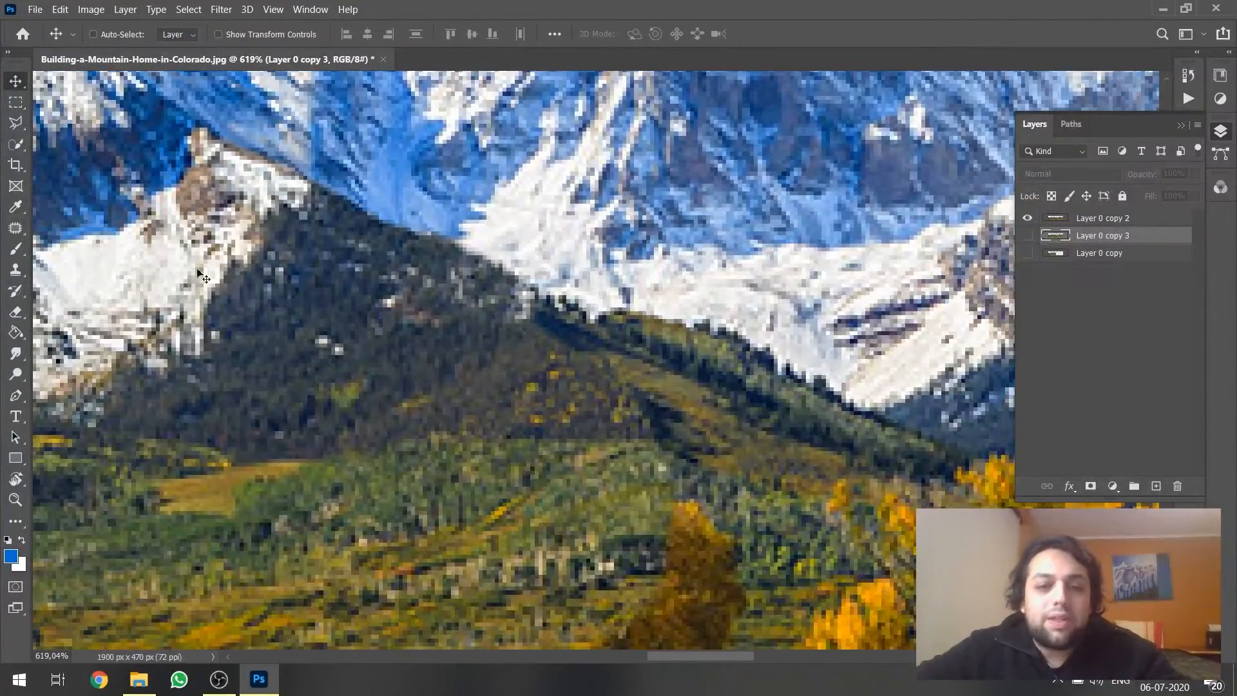
pyautogui.press('m')
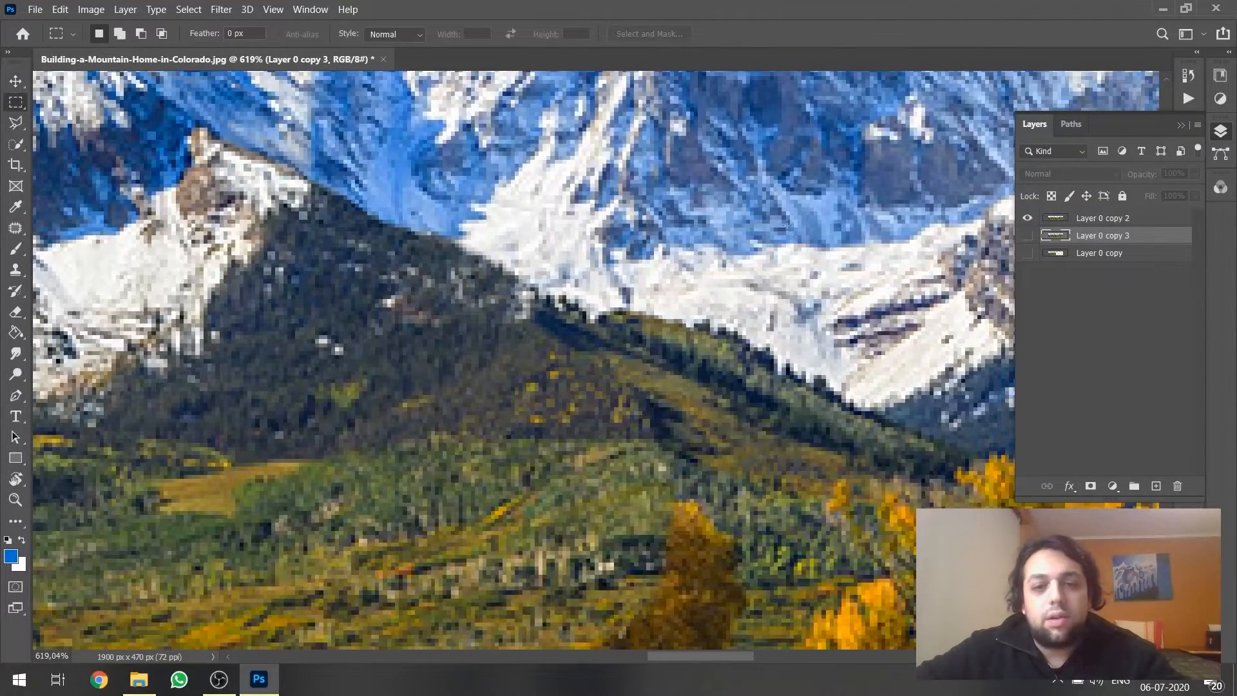
pyautogui.moveTo(797, 162); pyautogui.dragTo(345, 593)
pyautogui.click(241, 285)
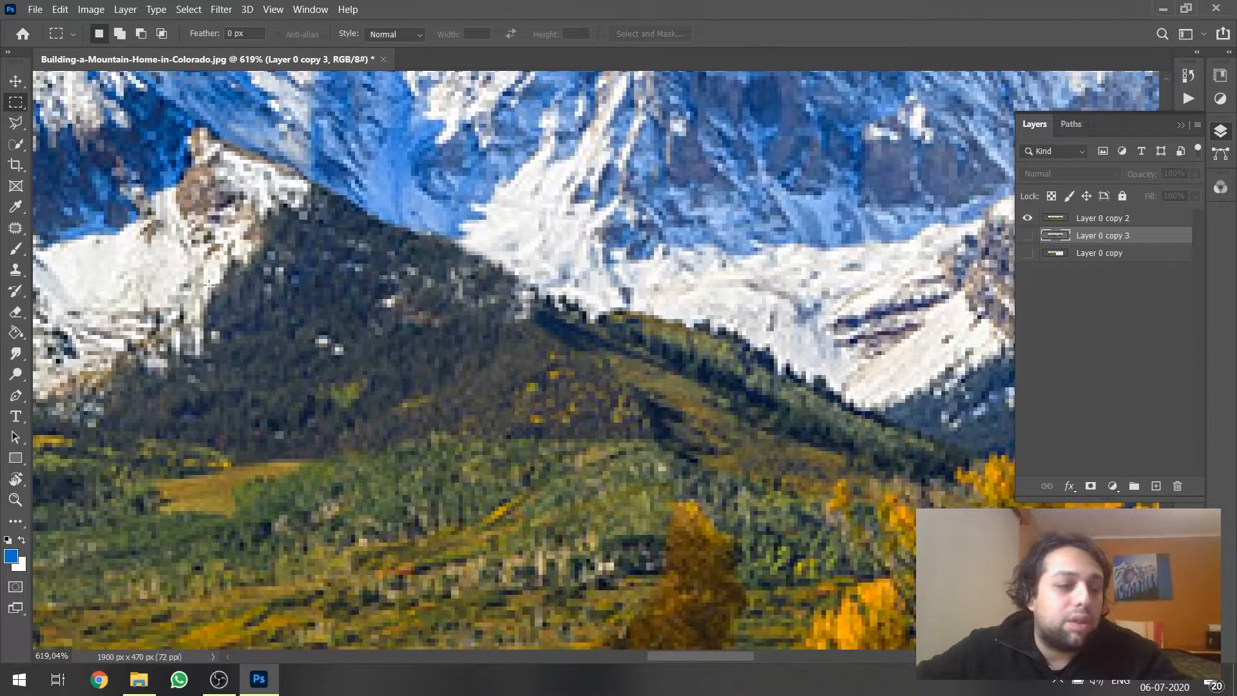
pyautogui.click(16, 229)
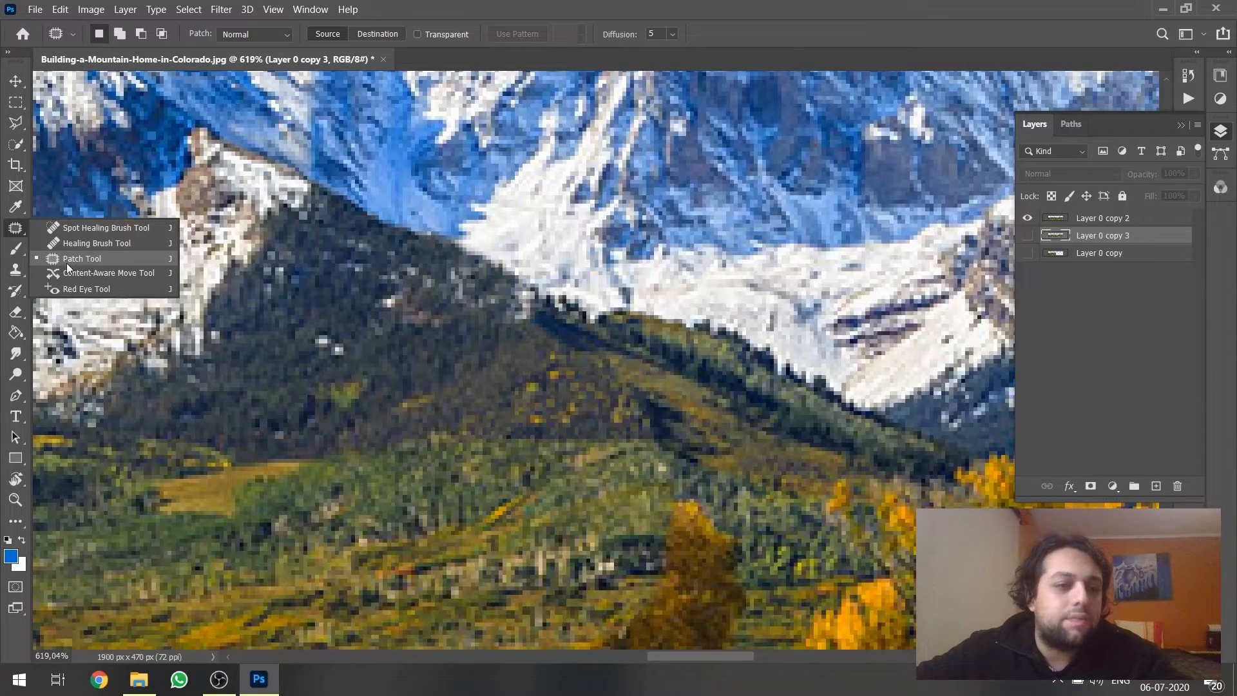
pyautogui.click(67, 263)
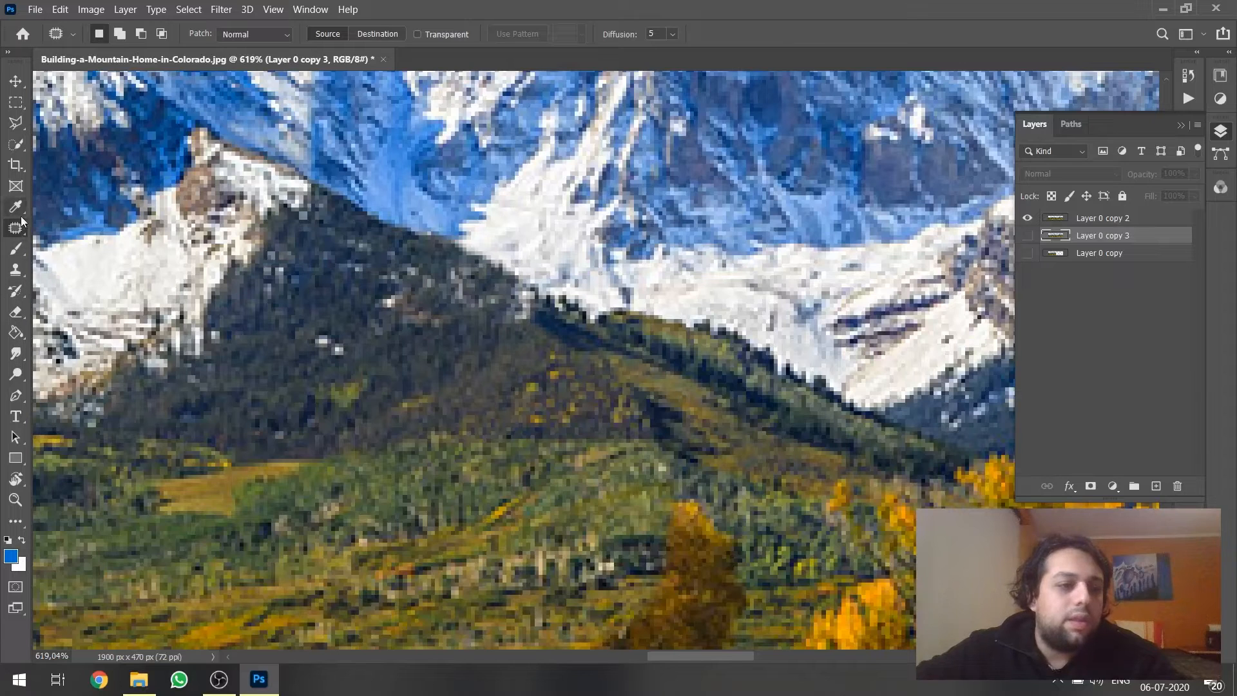
# Choose the Clone Stamp tool, make the visible Layer 0 copy 2 active, and set the brush size to 15 px.
pyautogui.click(16, 270)
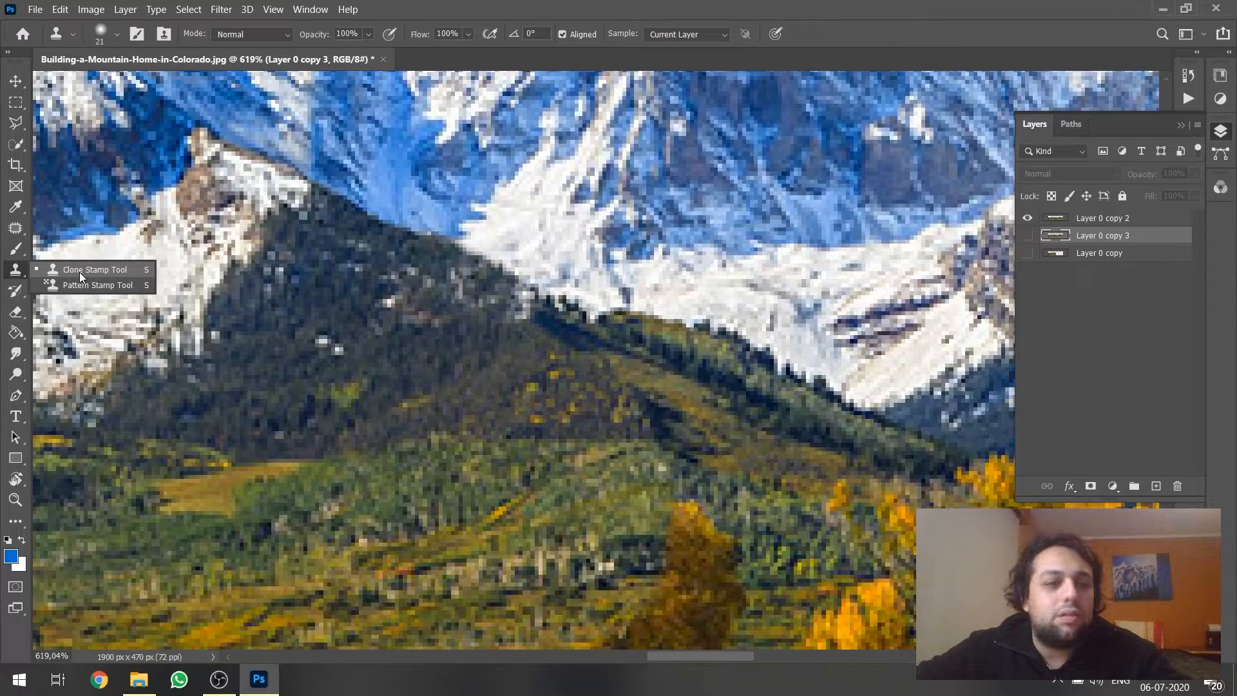
pyautogui.click(80, 271)
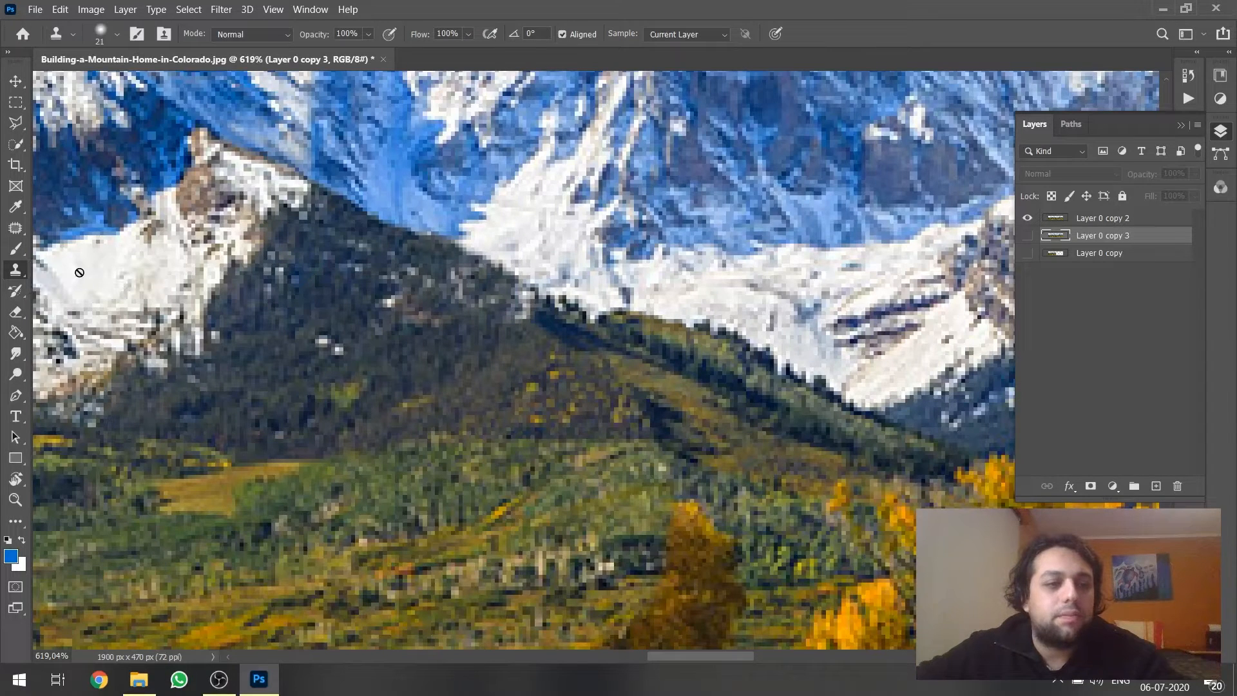
pyautogui.hotkey('alt', ']')
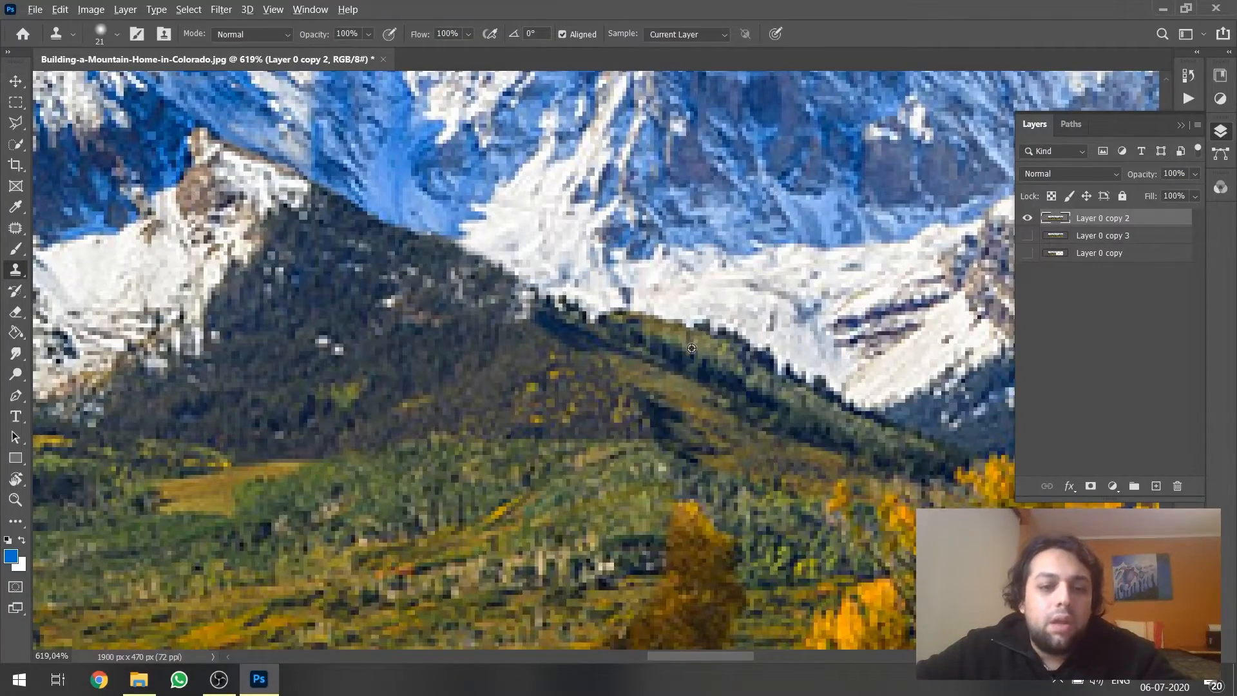
pyautogui.scroll(2, 694, 373)
pyautogui.scroll(-3, 694, 373)
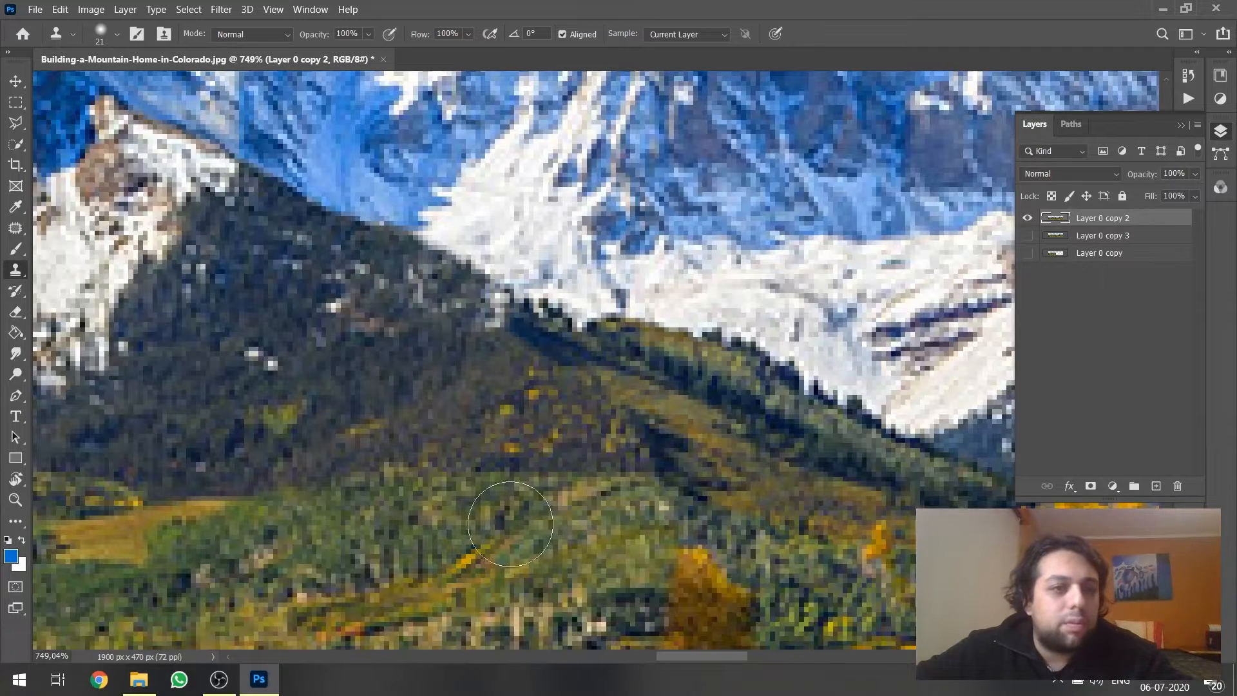
pyautogui.rightClick(486, 369)
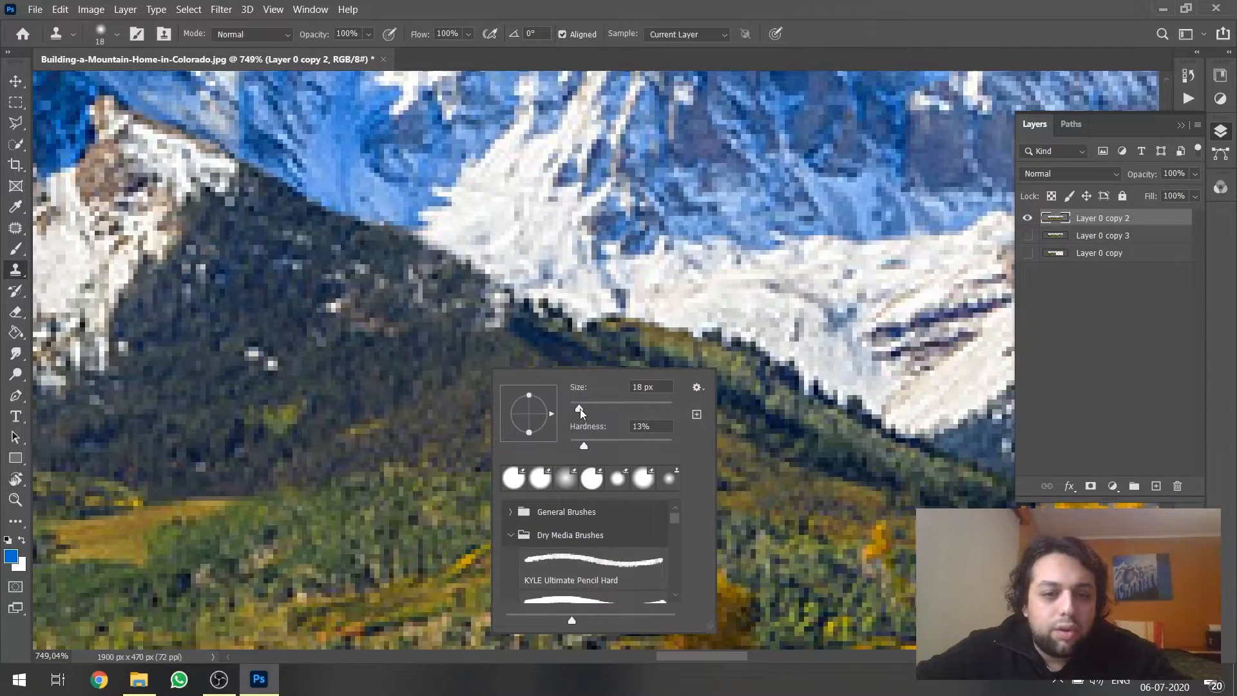
pyautogui.write('15')
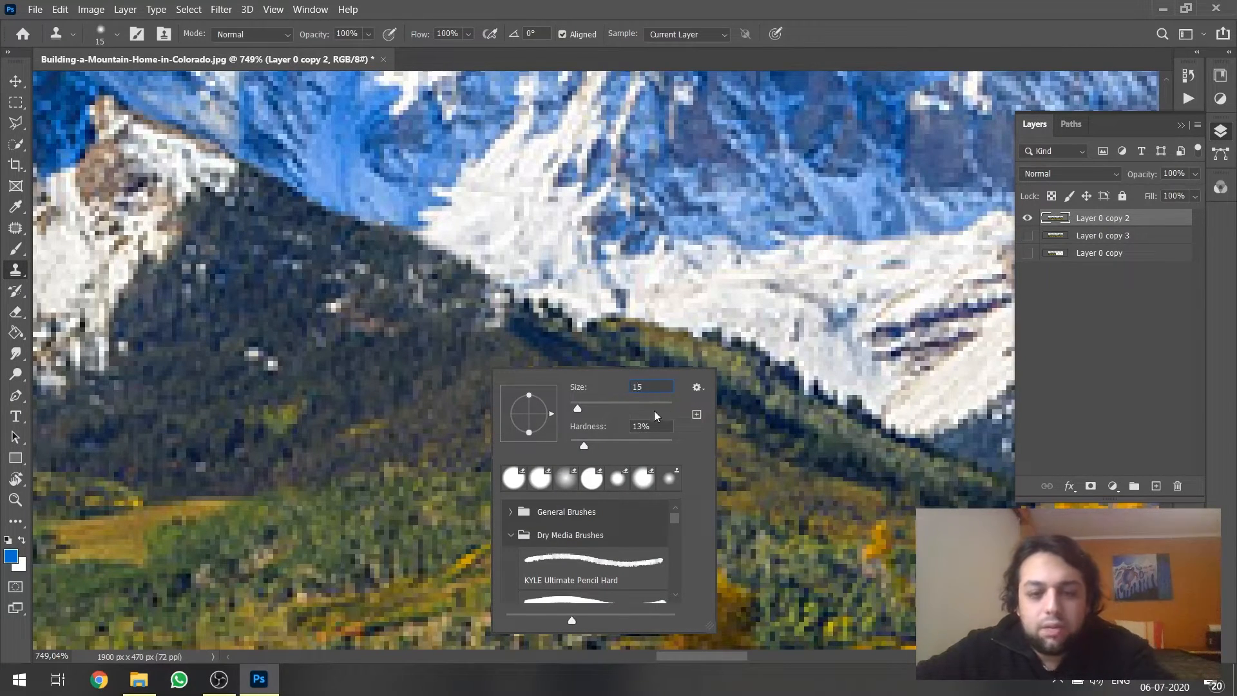
# Clone dark forest texture over the olive strip and yellow specks on the central hillside, blending the seam below the tree ridge.
pyautogui.press('Return')
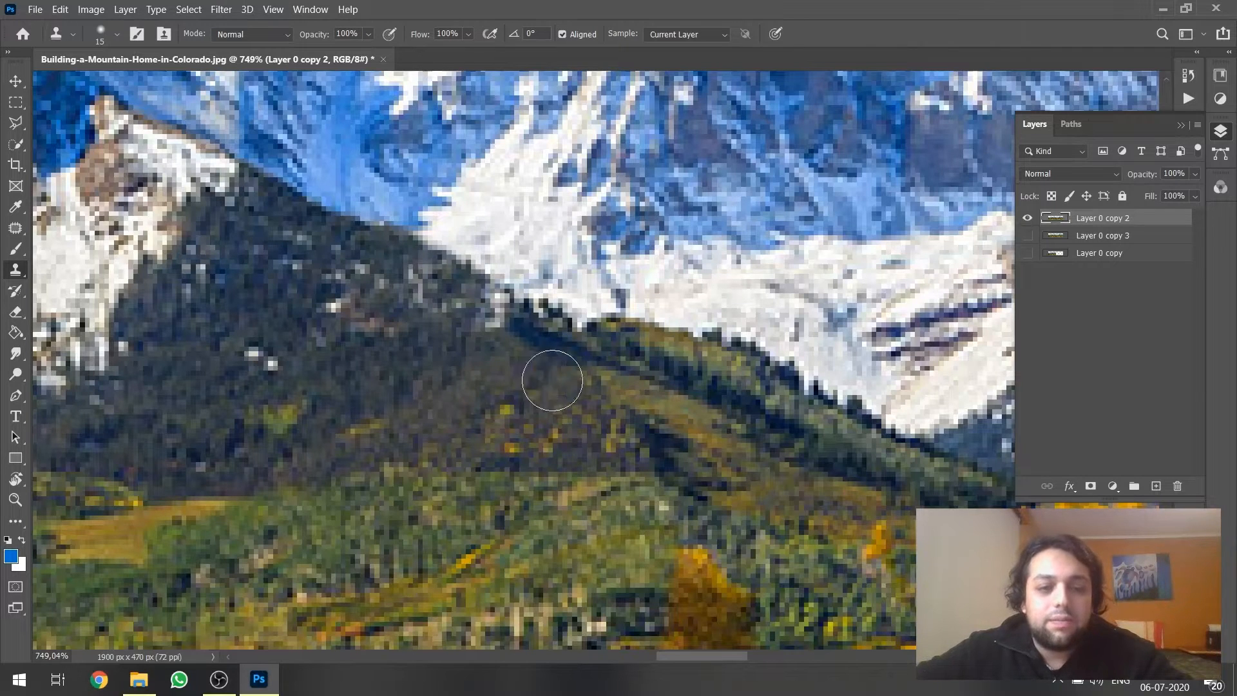
pyautogui.moveTo(503, 343)
pyautogui.mouseDown()
pyautogui.moveTo(596, 370)
pyautogui.moveTo(673, 427)
pyautogui.moveTo(710, 426)
pyautogui.mouseUp()
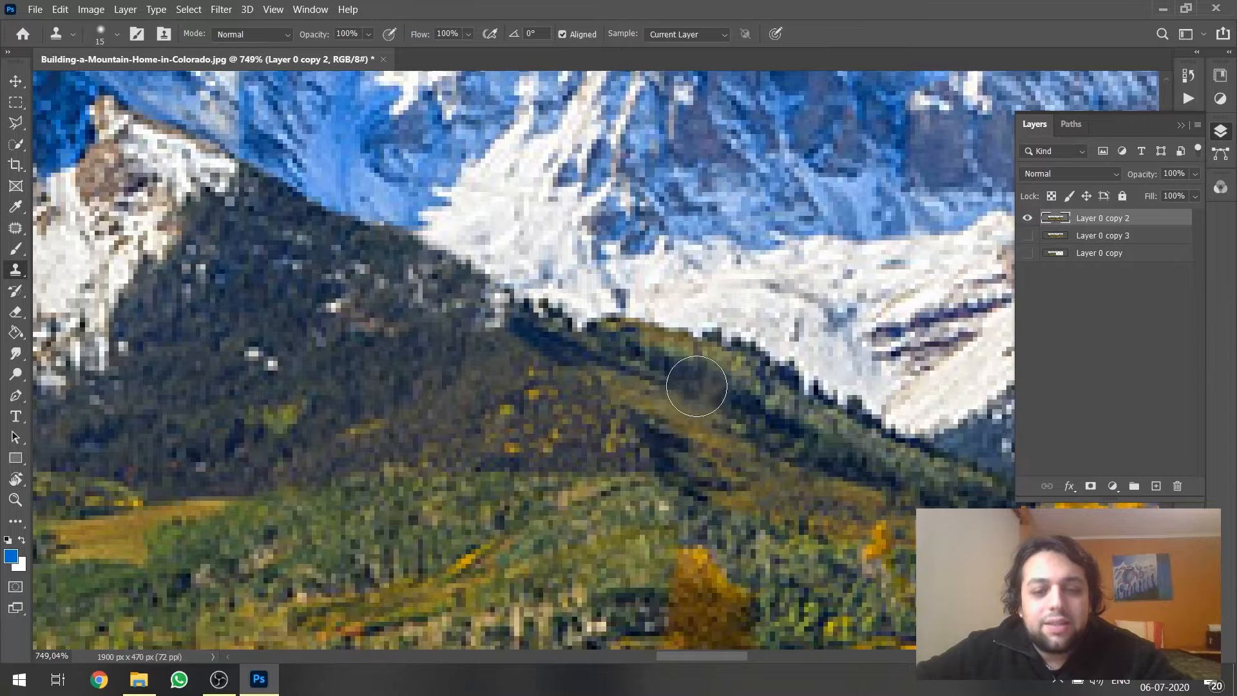
pyautogui.moveTo(570, 358); pyautogui.dragTo(554, 337)
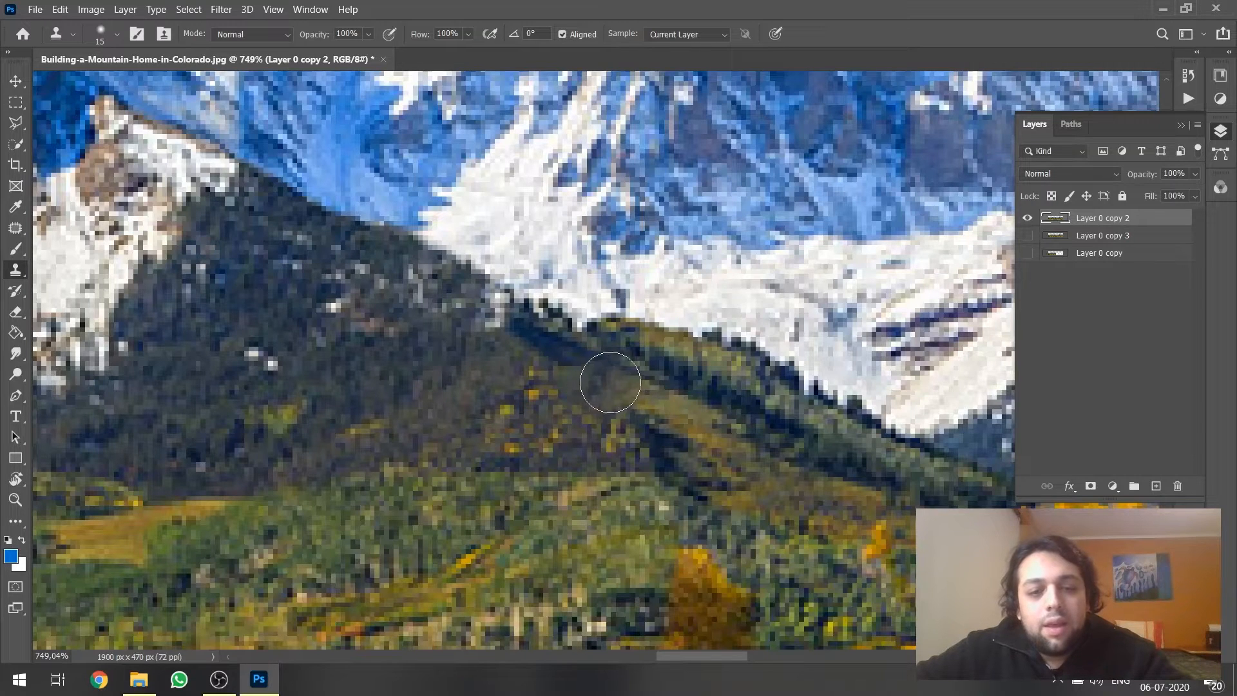
pyautogui.moveTo(602, 383)
pyautogui.mouseDown()
pyautogui.moveTo(675, 415)
pyautogui.moveTo(560, 436)
pyautogui.mouseUp()
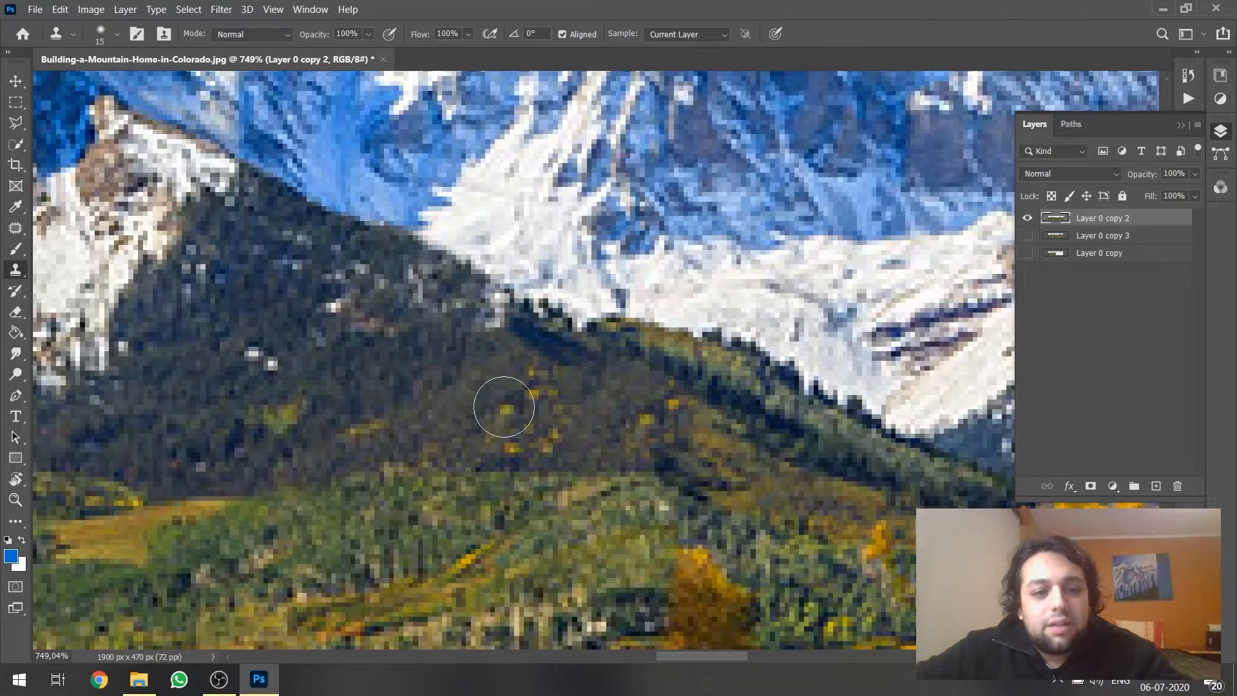
pyautogui.moveTo(504, 406)
pyautogui.mouseDown()
pyautogui.moveTo(502, 436)
pyautogui.moveTo(553, 427)
pyautogui.moveTo(532, 381)
pyautogui.mouseUp()
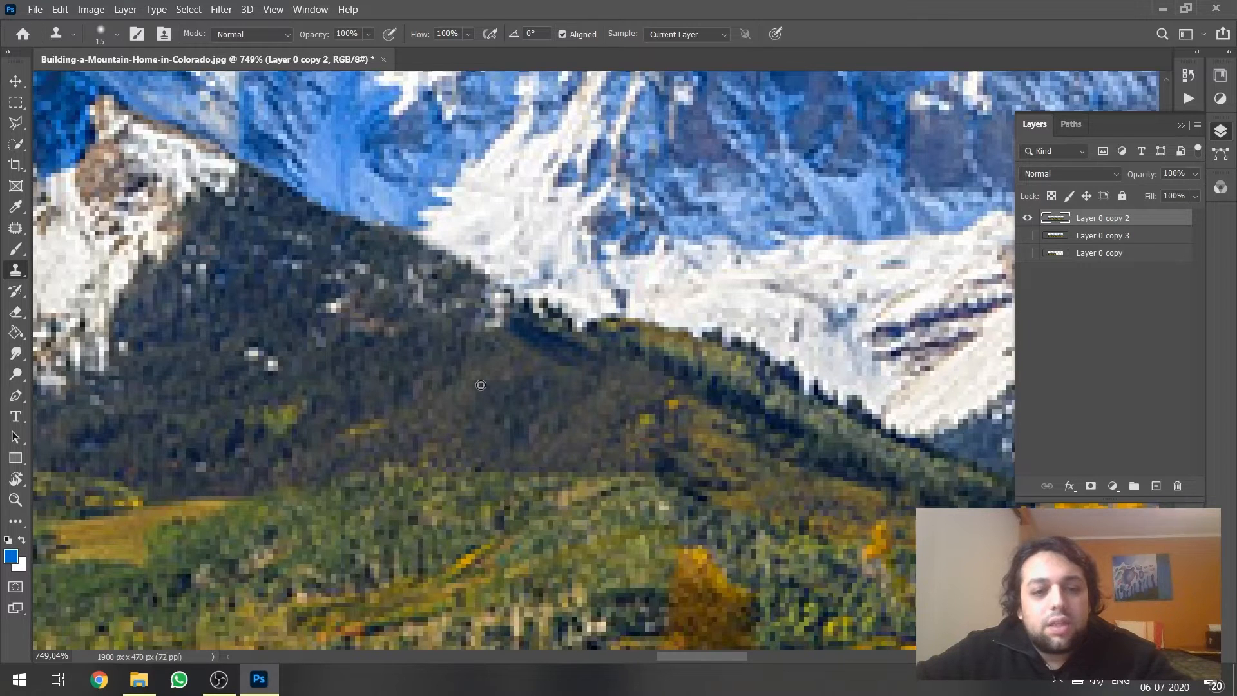
pyautogui.moveTo(629, 426)
pyautogui.mouseDown()
pyautogui.moveTo(722, 435)
pyautogui.moveTo(594, 372)
pyautogui.moveTo(647, 398)
pyautogui.moveTo(616, 374)
pyautogui.moveTo(631, 380)
pyautogui.moveTo(640, 385)
pyautogui.moveTo(577, 384)
pyautogui.mouseUp()
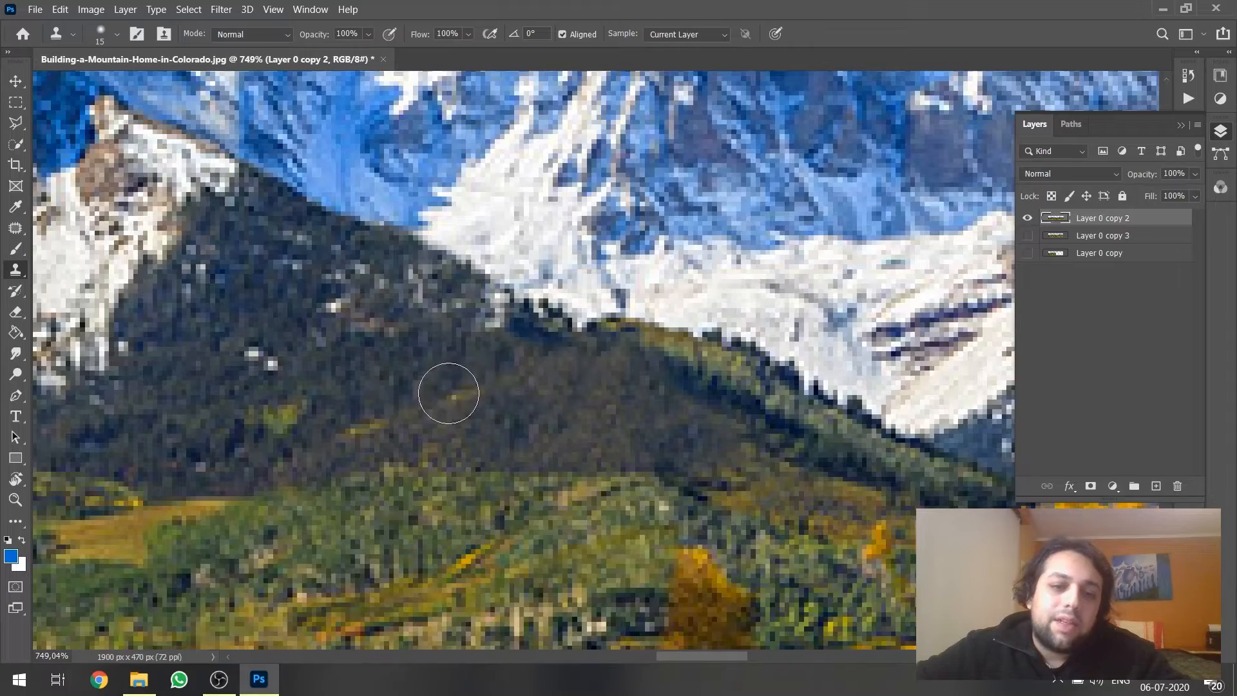
# Switch to the Move tool and examine the retouched hillside from farther away and up close.
pyautogui.scroll(-2, 580, 348)
pyautogui.press('v')
pyautogui.scroll(-3, 580, 348)
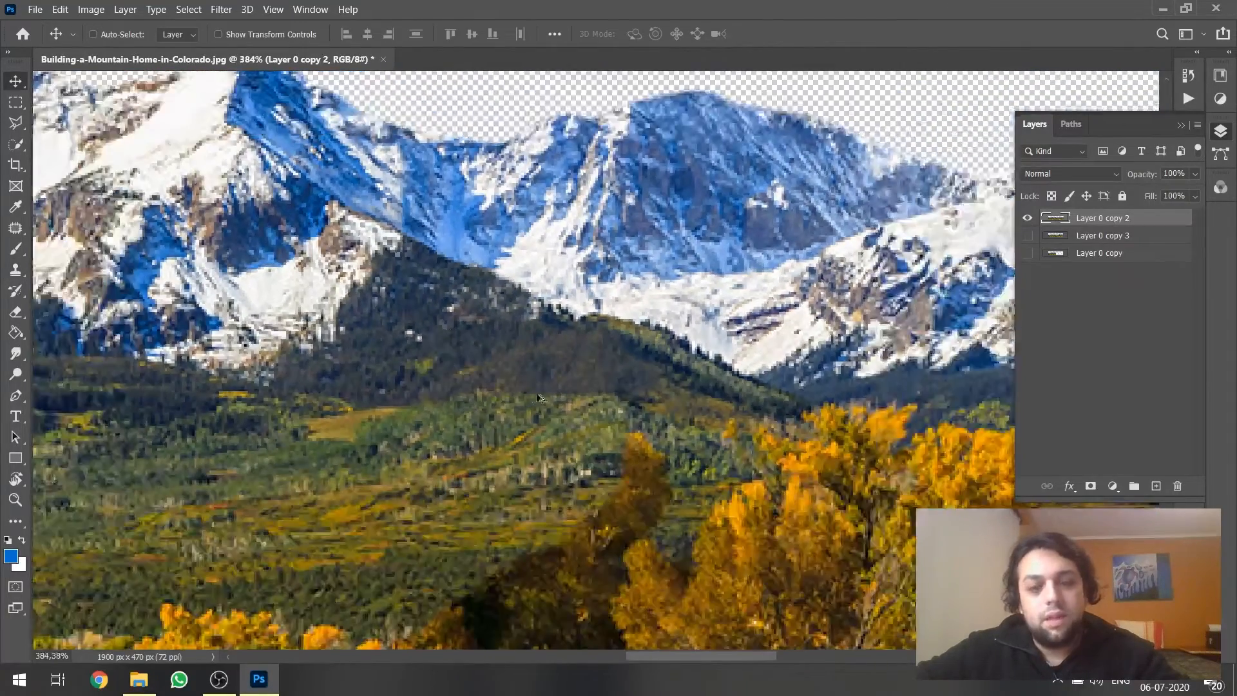
pyautogui.scroll(5, 541, 373)
pyautogui.scroll(-3, 537, 379)
pyautogui.scroll(2, 523, 393)
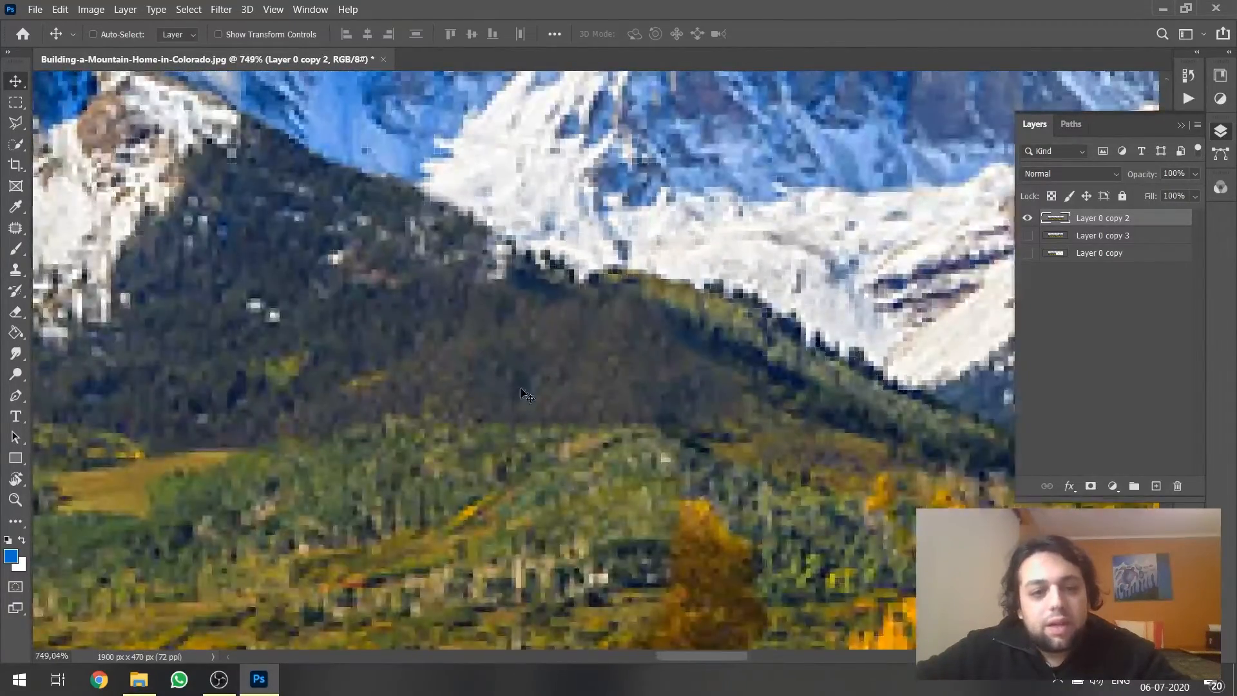
# Clone-stamp the green hillside texture over the top of the isolated dark orange tree below the forested slope.
pyautogui.click(15, 249)
pyautogui.click(15, 269)
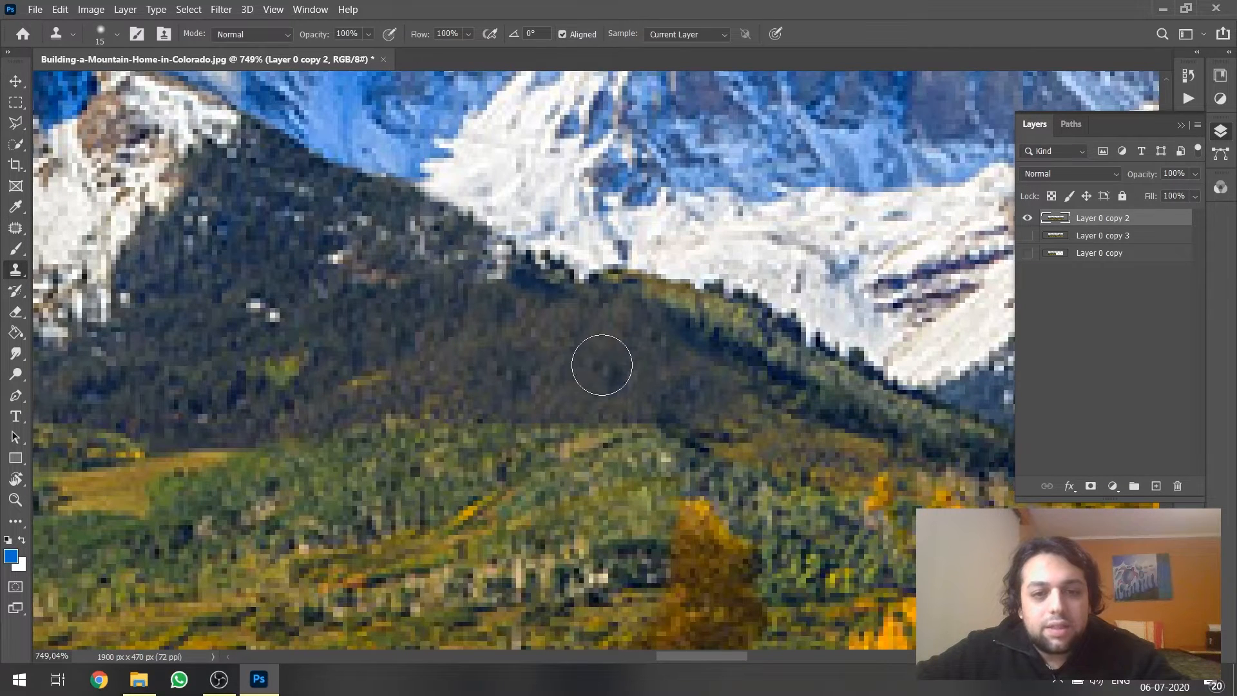
pyautogui.keyDown('alt'); pyautogui.click(516, 376); pyautogui.keyUp('alt')
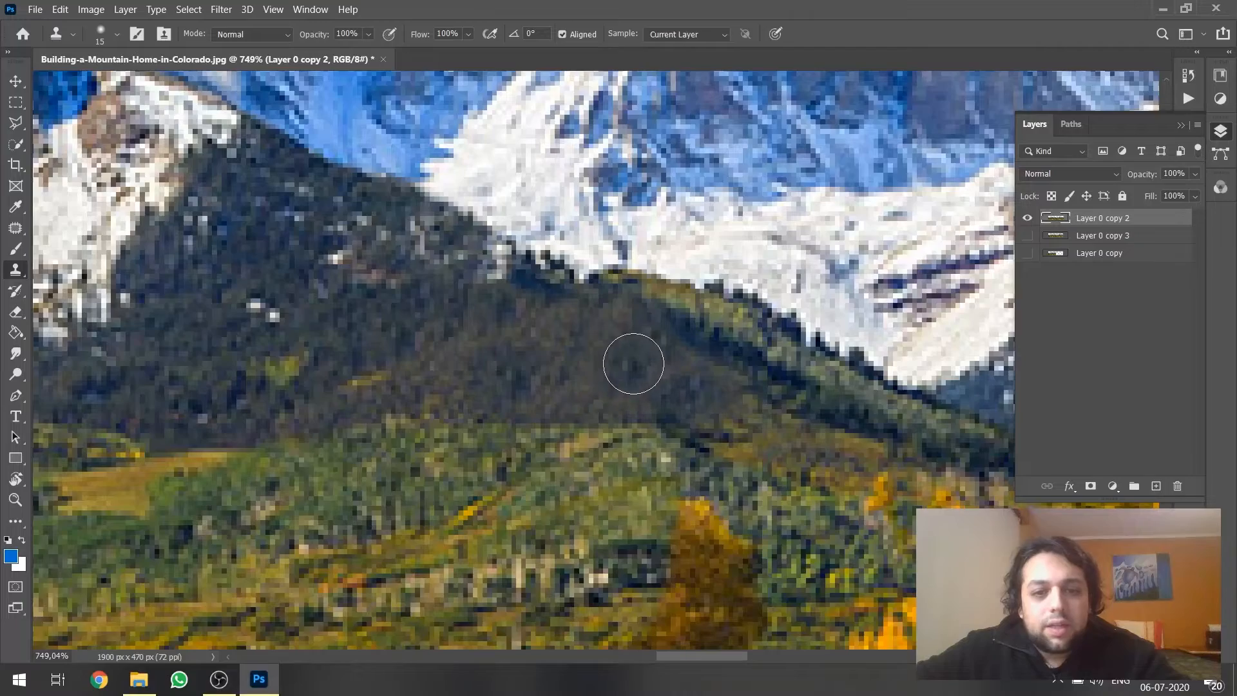
pyautogui.scroll(-5, 500, 500)
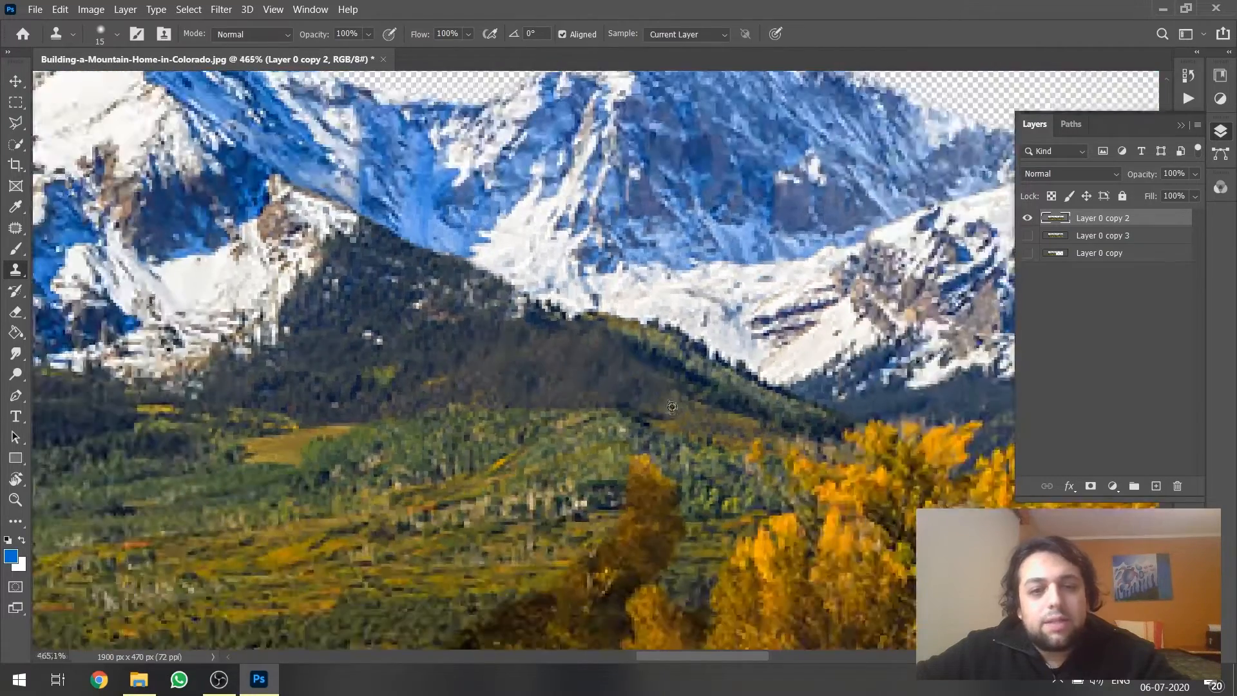
pyautogui.scroll(-3, 738, 434)
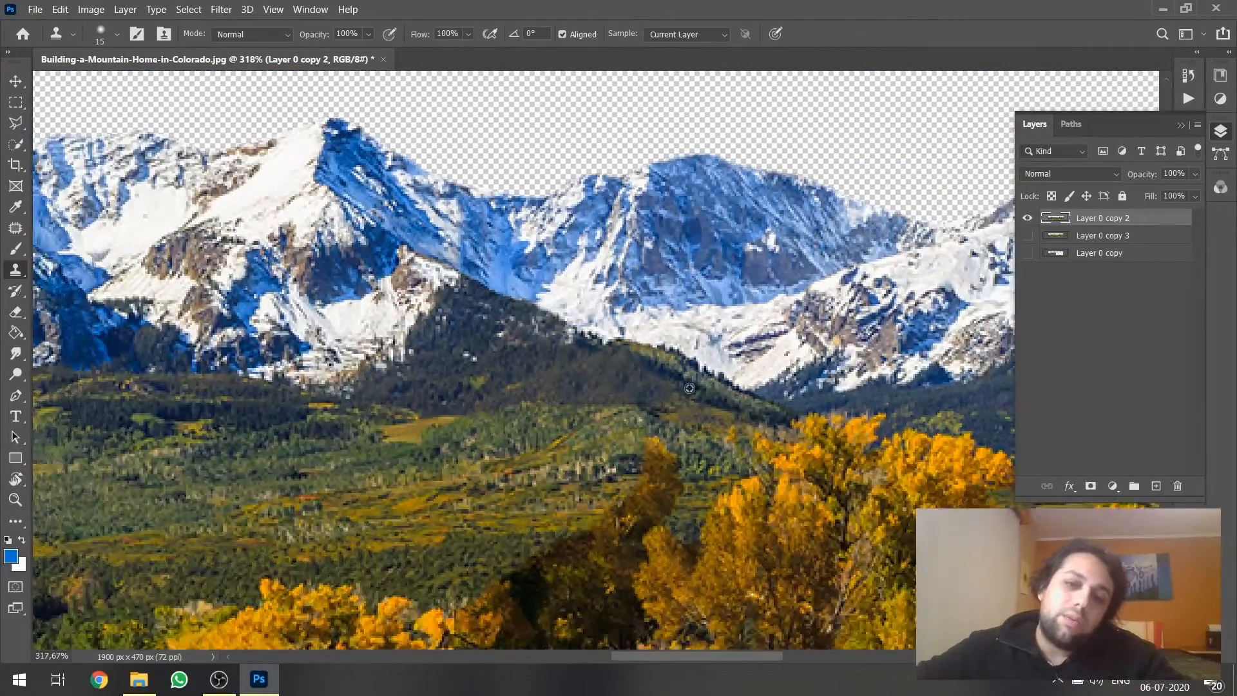
pyautogui.scroll(1, 612, 135)
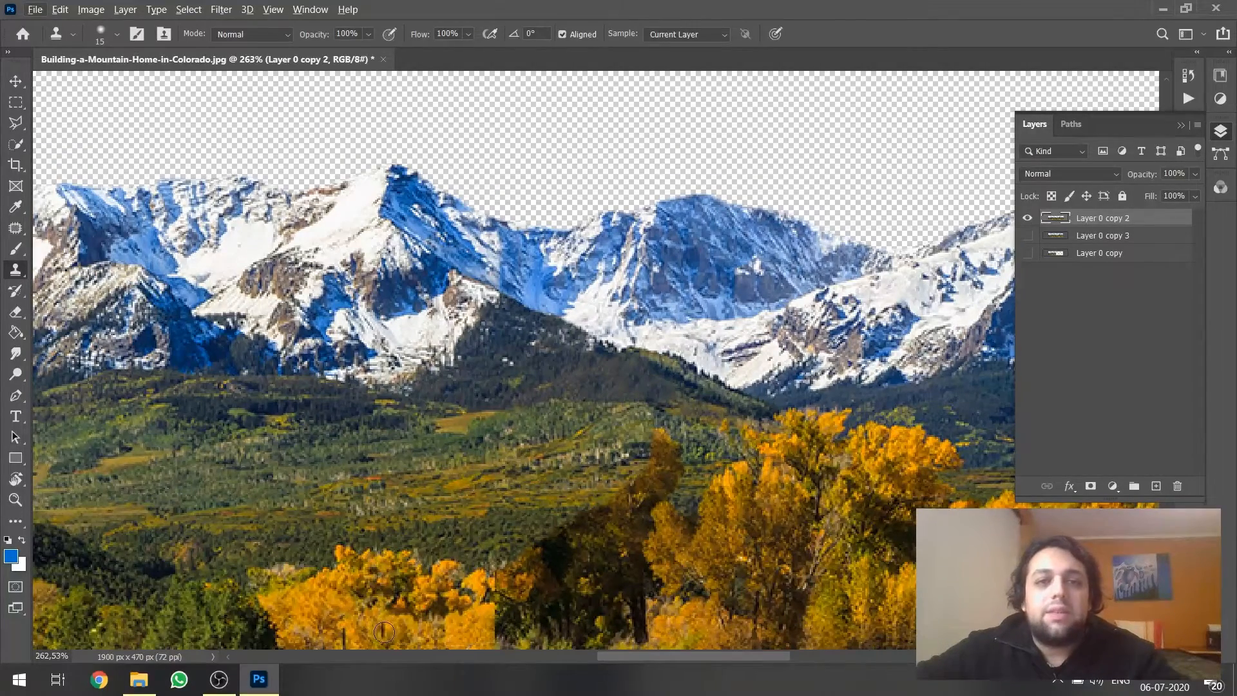
pyautogui.scroll(4, 604, 452)
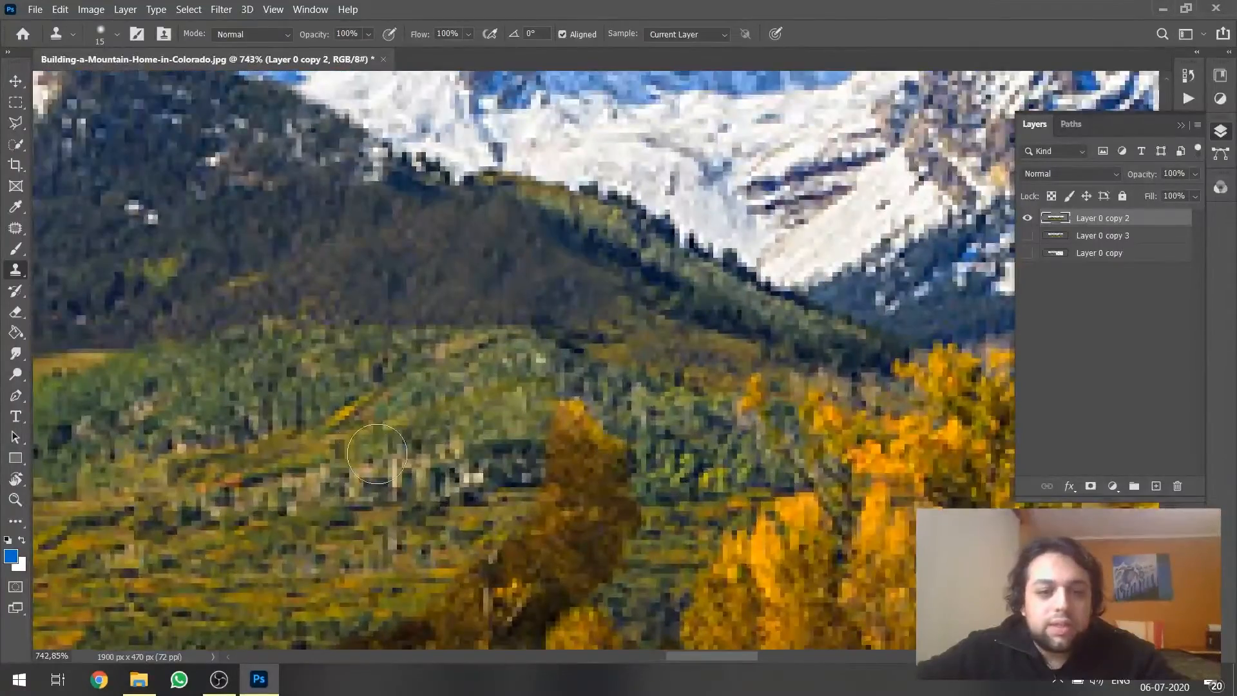
pyautogui.moveTo(570, 412)
pyautogui.mouseDown()
pyautogui.moveTo(559, 414)
pyautogui.moveTo(619, 439)
pyautogui.moveTo(475, 370)
pyautogui.moveTo(535, 376)
pyautogui.mouseUp()
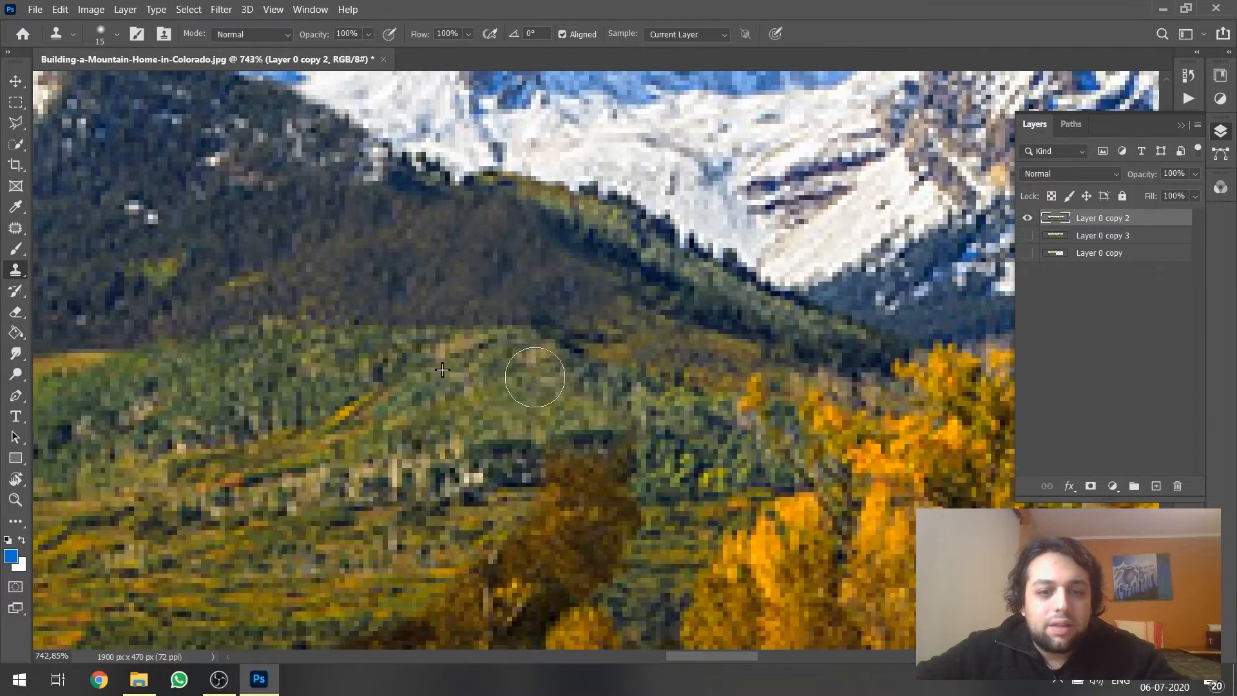
pyautogui.moveTo(531, 468)
pyautogui.mouseDown()
pyautogui.moveTo(584, 471)
pyautogui.moveTo(550, 481)
pyautogui.moveTo(592, 473)
pyautogui.moveTo(525, 478)
pyautogui.moveTo(589, 458)
pyautogui.moveTo(508, 461)
pyautogui.moveTo(581, 451)
pyautogui.moveTo(564, 462)
pyautogui.moveTo(634, 467)
pyautogui.mouseUp()
pyautogui.hotkey('ctrl', 'z')
pyautogui.keyDown('alt'); pyautogui.click(481, 480); pyautogui.keyUp('alt')
pyautogui.click(566, 462)
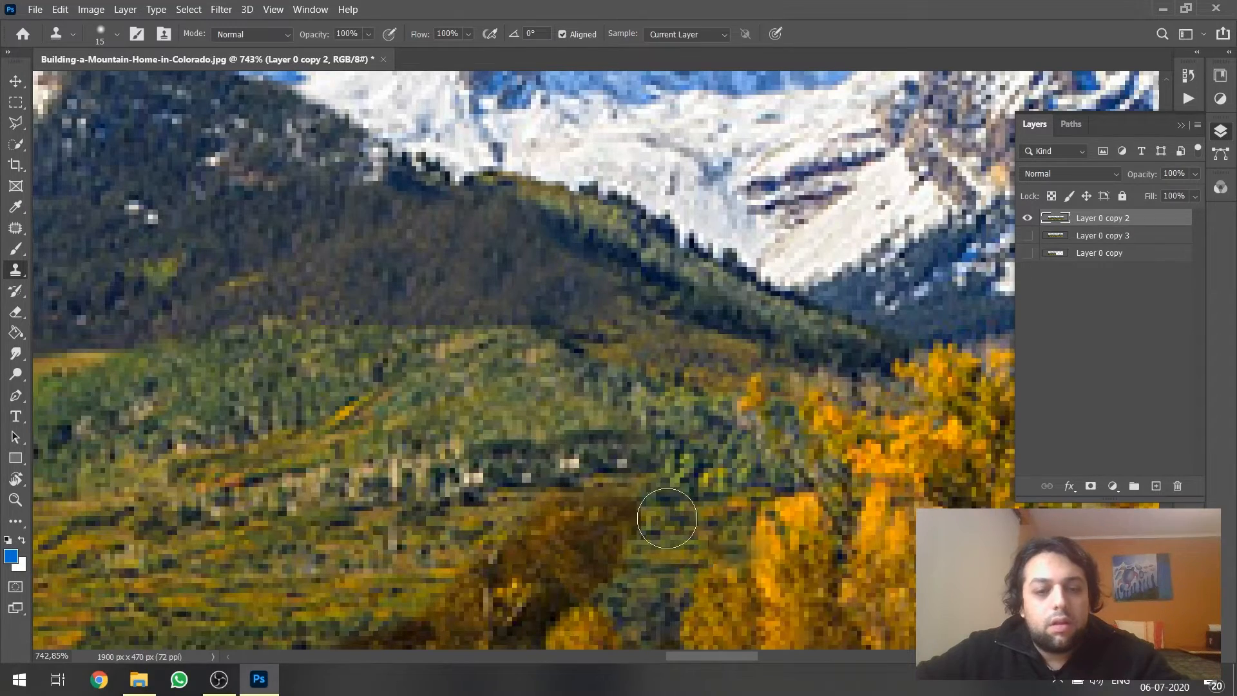
# Clone the dry yellow grass across the hard vertical seam in the foreground meadow.
pyautogui.scroll(-3, 460, 362)
pyautogui.scroll(-3, 462, 365)
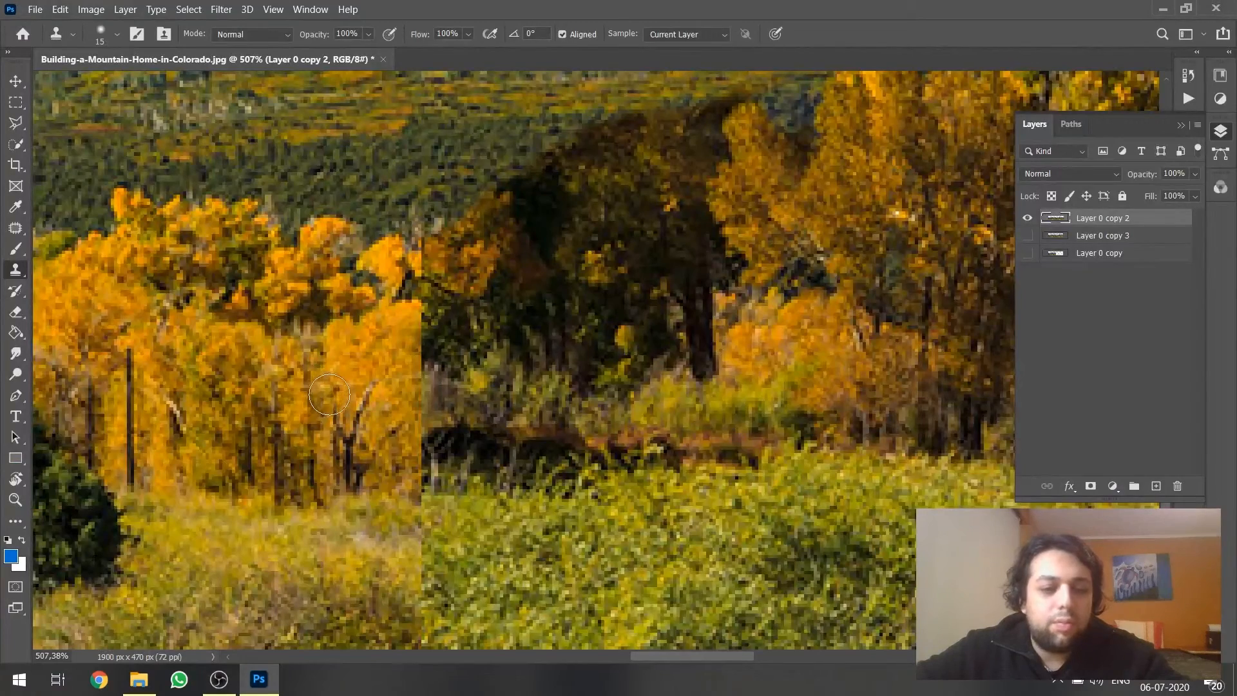
pyautogui.scroll(1, 495, 473)
pyautogui.scroll(1, 376, 559)
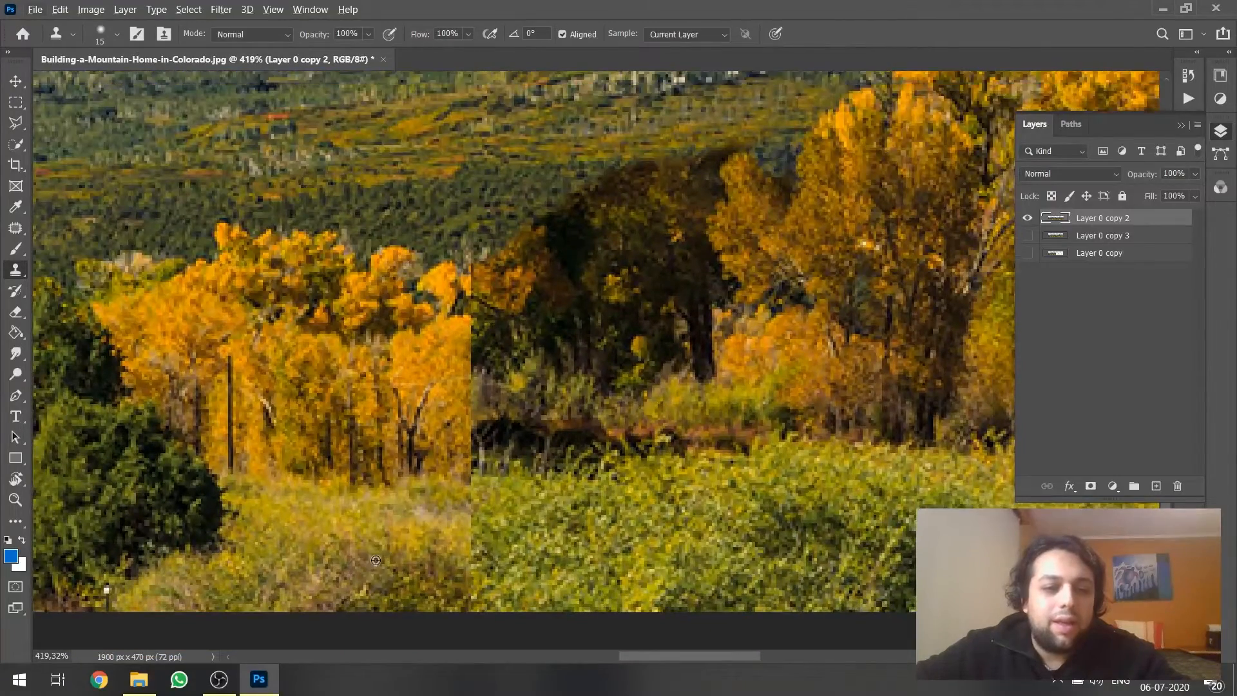
pyautogui.scroll(-2, 509, 445)
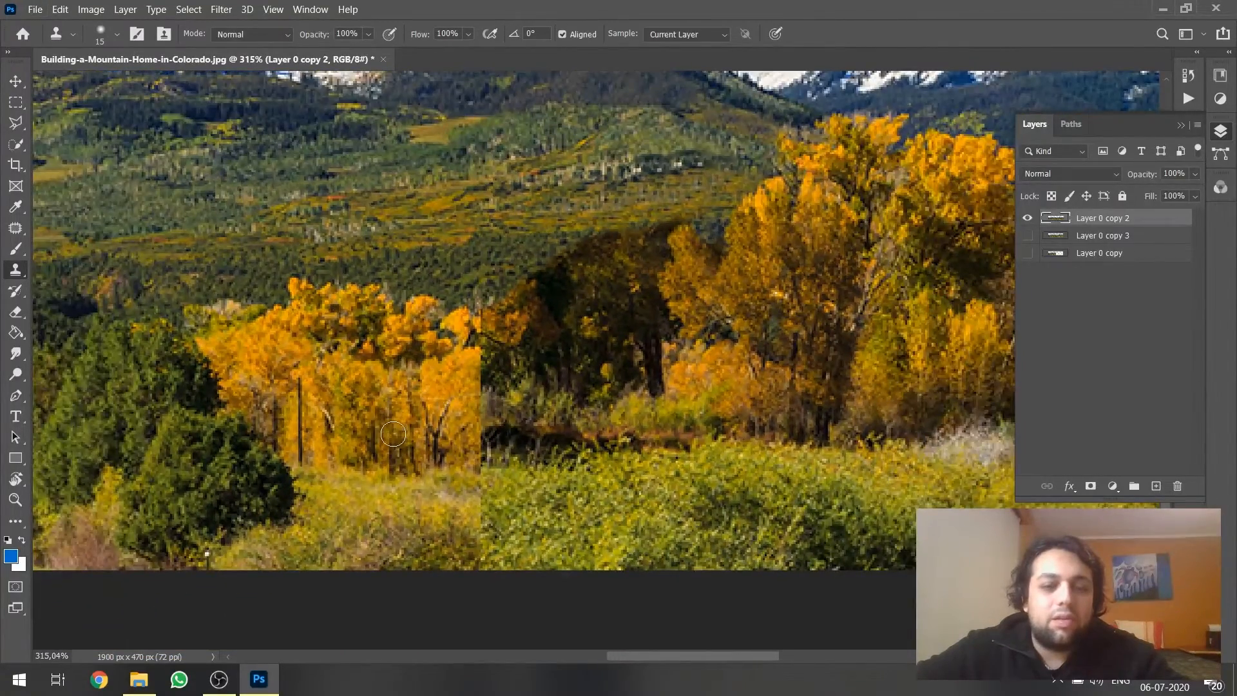
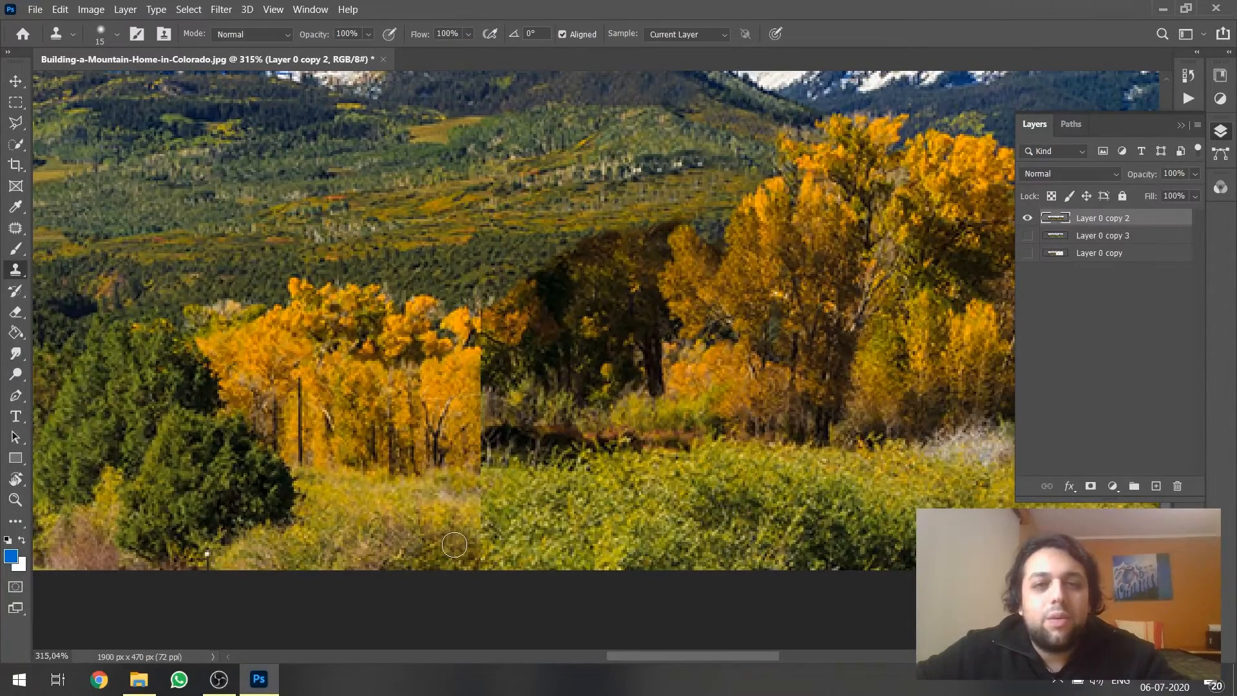
pyautogui.scroll(6, 455, 545)
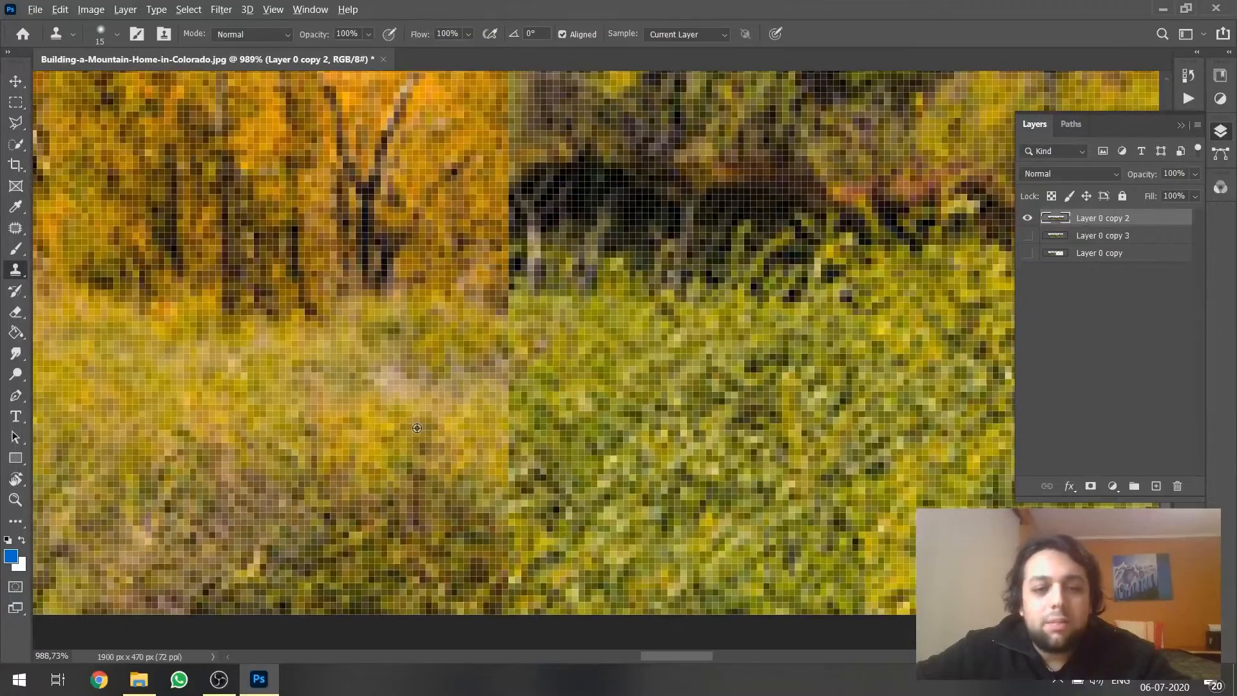
pyautogui.keyDown('alt'); pyautogui.click(418, 437); pyautogui.keyUp('alt')
pyautogui.moveTo(525, 460)
pyautogui.mouseDown()
pyautogui.moveTo(533, 397)
pyautogui.moveTo(532, 358)
pyautogui.mouseUp()
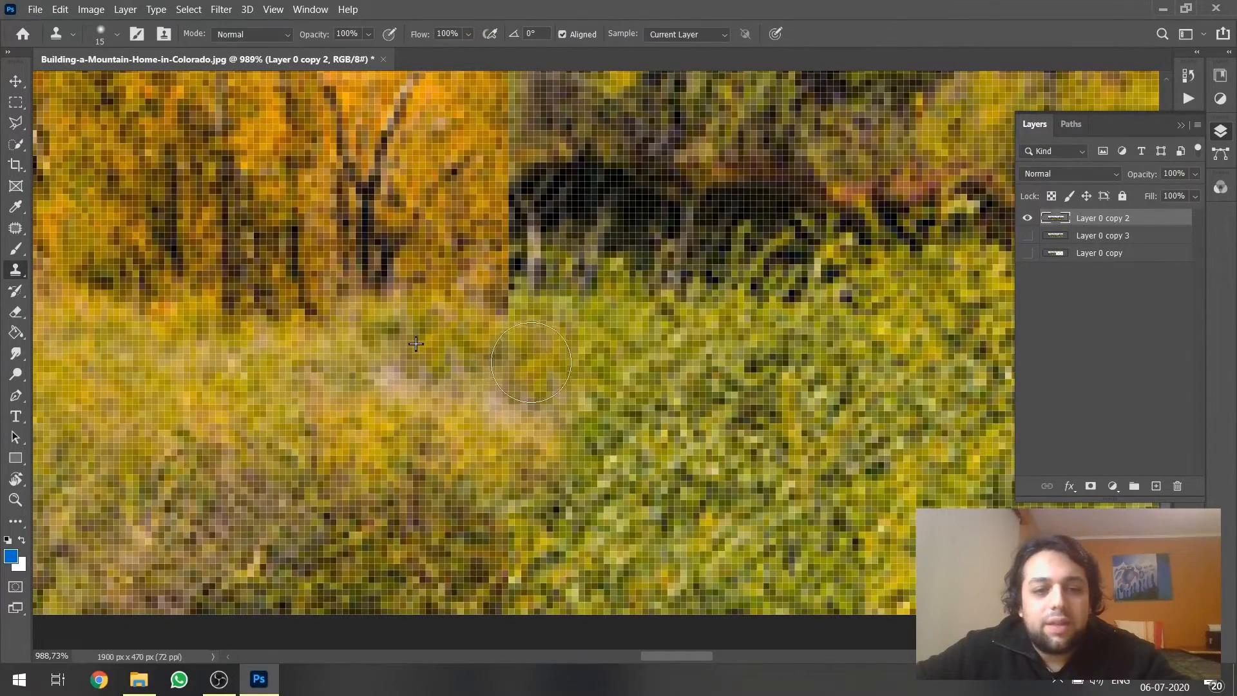
pyautogui.moveTo(504, 554)
pyautogui.mouseDown()
pyautogui.moveTo(442, 578)
pyautogui.moveTo(470, 591)
pyautogui.moveTo(399, 579)
pyautogui.moveTo(393, 541)
pyautogui.moveTo(349, 552)
pyautogui.moveTo(336, 582)
pyautogui.moveTo(292, 593)
pyautogui.moveTo(301, 613)
pyautogui.moveTo(207, 607)
pyautogui.mouseUp()
# Clone orange foliage across the vertical seam to extend and round off the cut-off tree beside the shaded grove.
pyautogui.scroll(-5, 760, 393)
pyautogui.scroll(4, 635, 443)
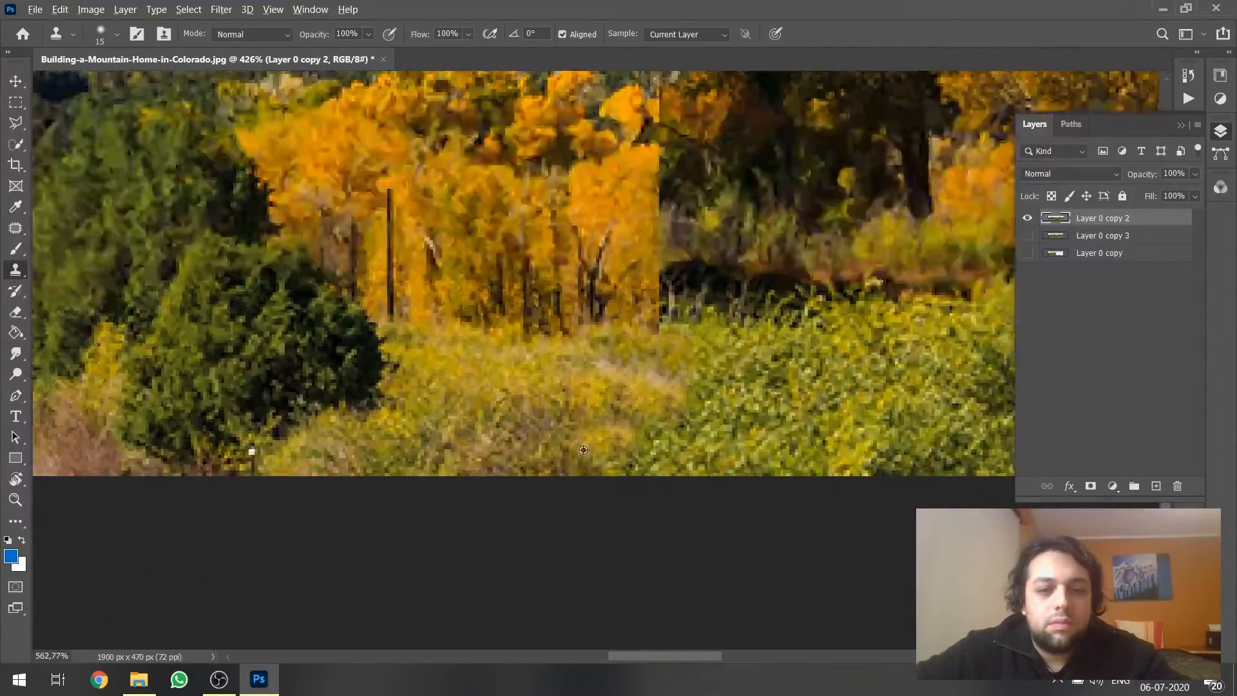
pyautogui.scroll(-4, 540, 478)
pyautogui.scroll(4, 411, 460)
pyautogui.scroll(-6, 400, 523)
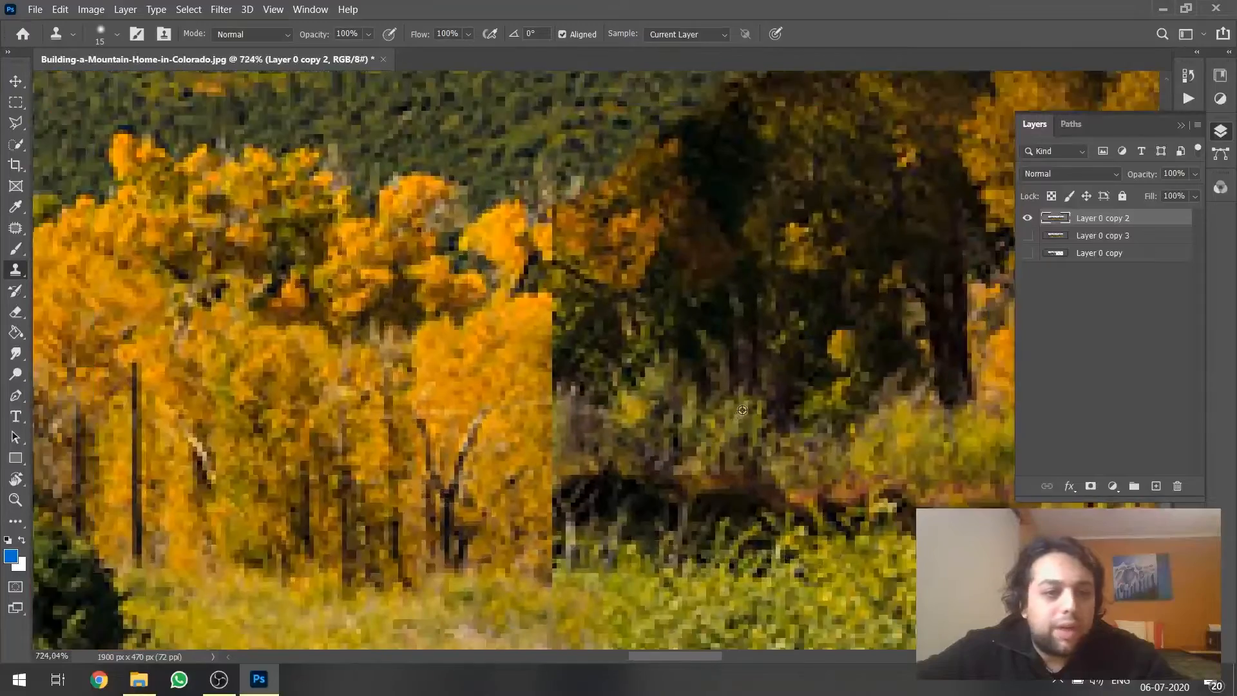
pyautogui.scroll(5, 292, 377)
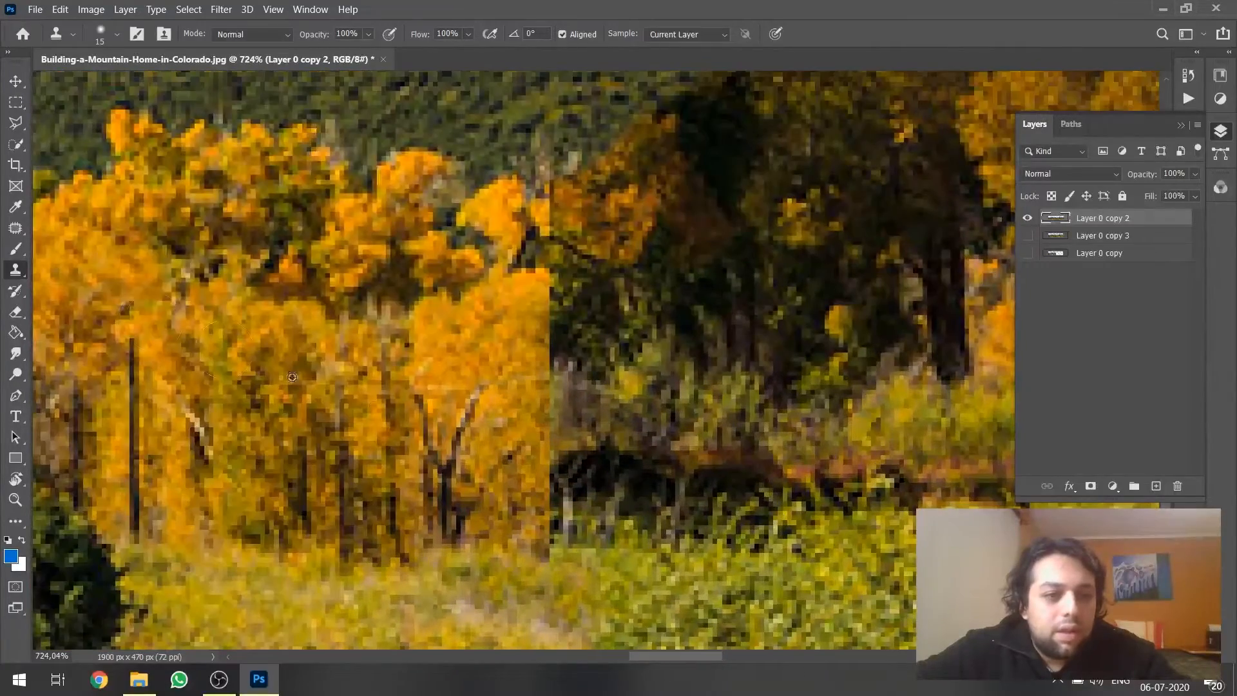
pyautogui.moveTo(174, 309)
pyautogui.mouseDown()
pyautogui.moveTo(148, 258)
pyautogui.moveTo(123, 286)
pyautogui.mouseUp()
pyautogui.keyDown('alt'); pyautogui.click(109, 257); pyautogui.keyUp('alt')
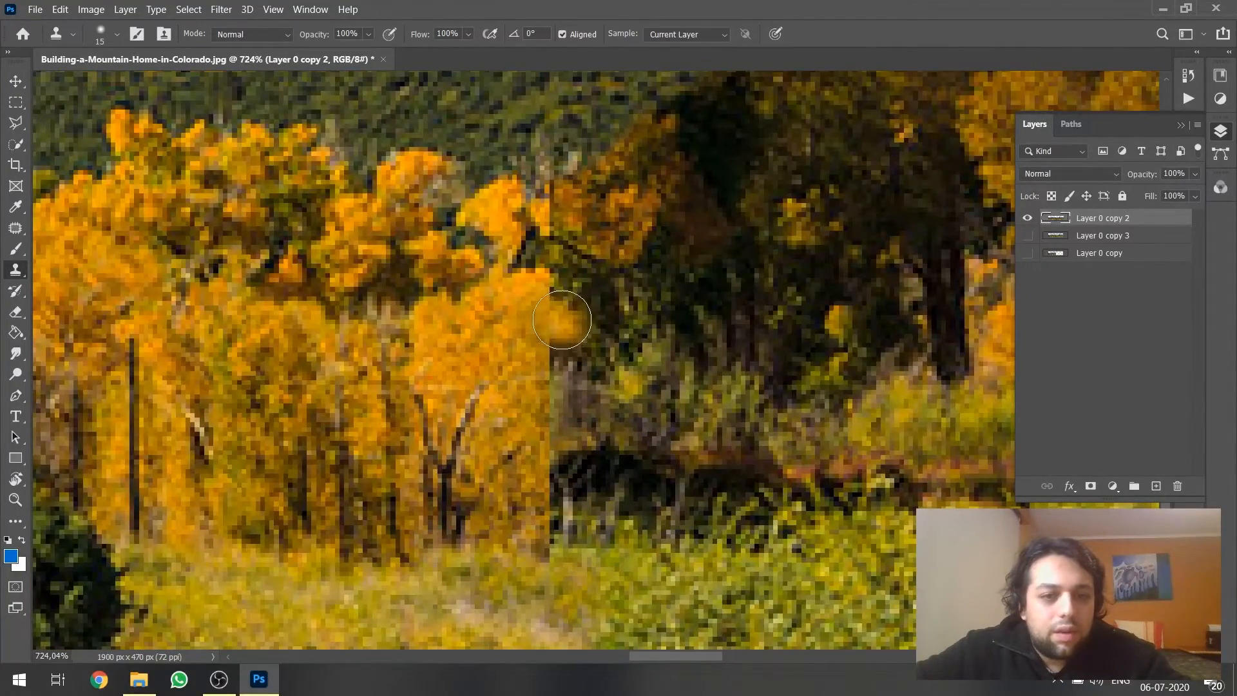
pyautogui.moveTo(560, 321)
pyautogui.mouseDown()
pyautogui.moveTo(553, 293)
pyautogui.moveTo(581, 306)
pyautogui.moveTo(549, 445)
pyautogui.moveTo(596, 541)
pyautogui.mouseUp()
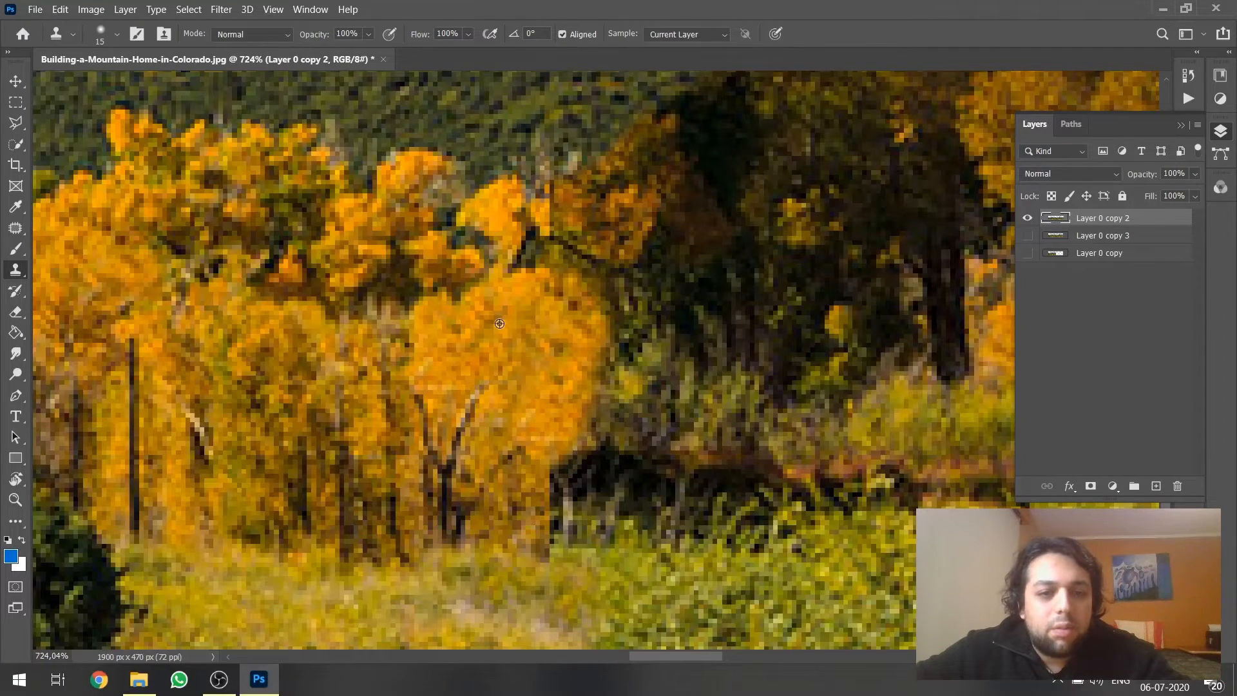
pyautogui.keyDown('alt'); pyautogui.click(499, 323); pyautogui.keyUp('alt')
pyautogui.moveTo(555, 473); pyautogui.dragTo(540, 536)
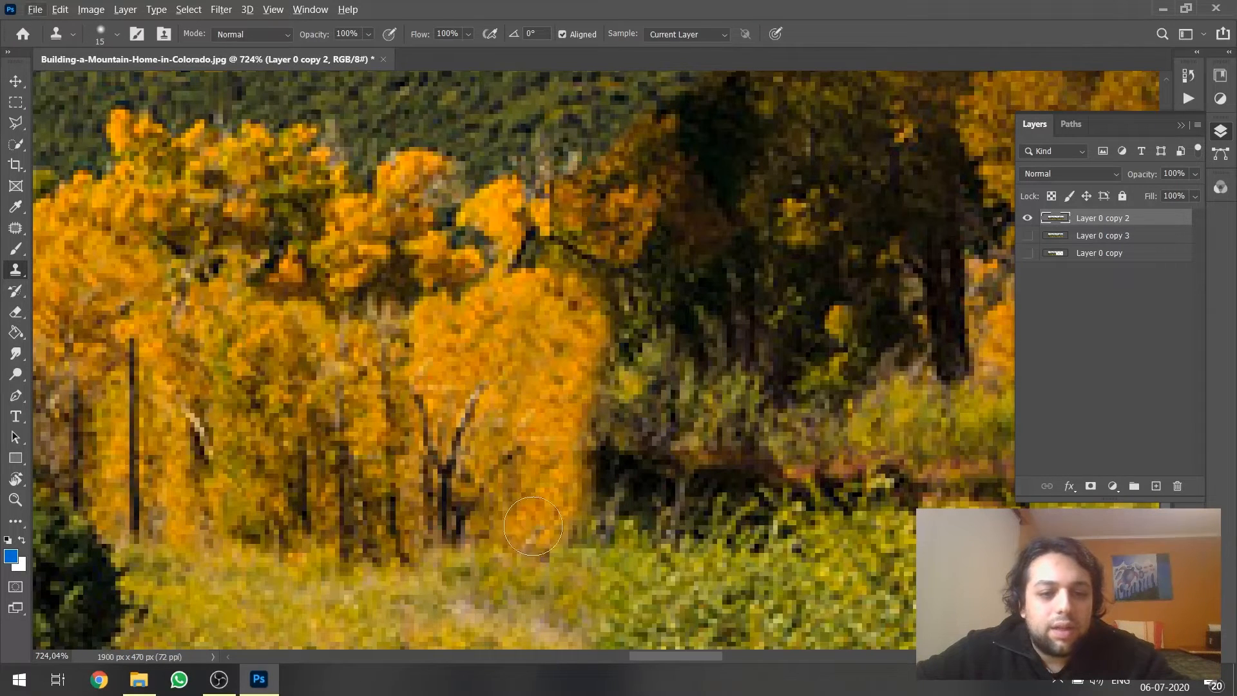
# Reshape the base of the extended orange tree by cloning green grass and dark undergrowth over its lower edge.
pyautogui.moveTo(554, 543); pyautogui.dragTo(524, 541)
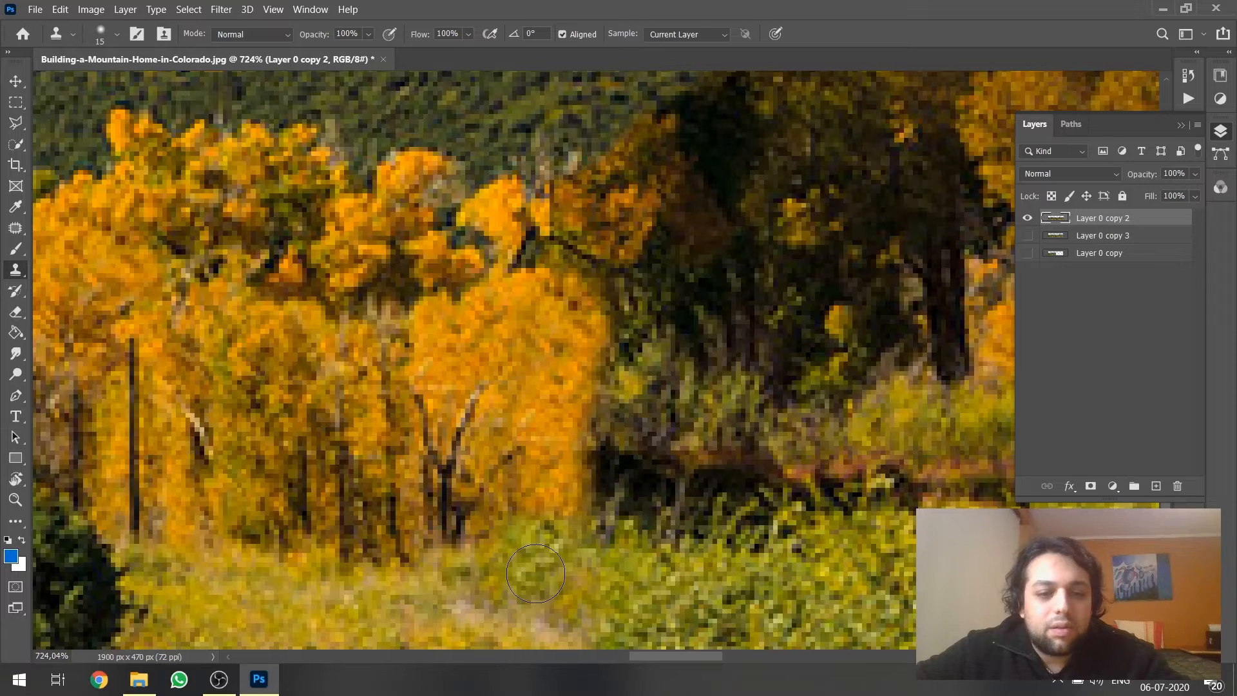
pyautogui.moveTo(584, 506); pyautogui.dragTo(593, 486)
pyautogui.keyDown('alt'); pyautogui.click(680, 514); pyautogui.keyUp('alt')
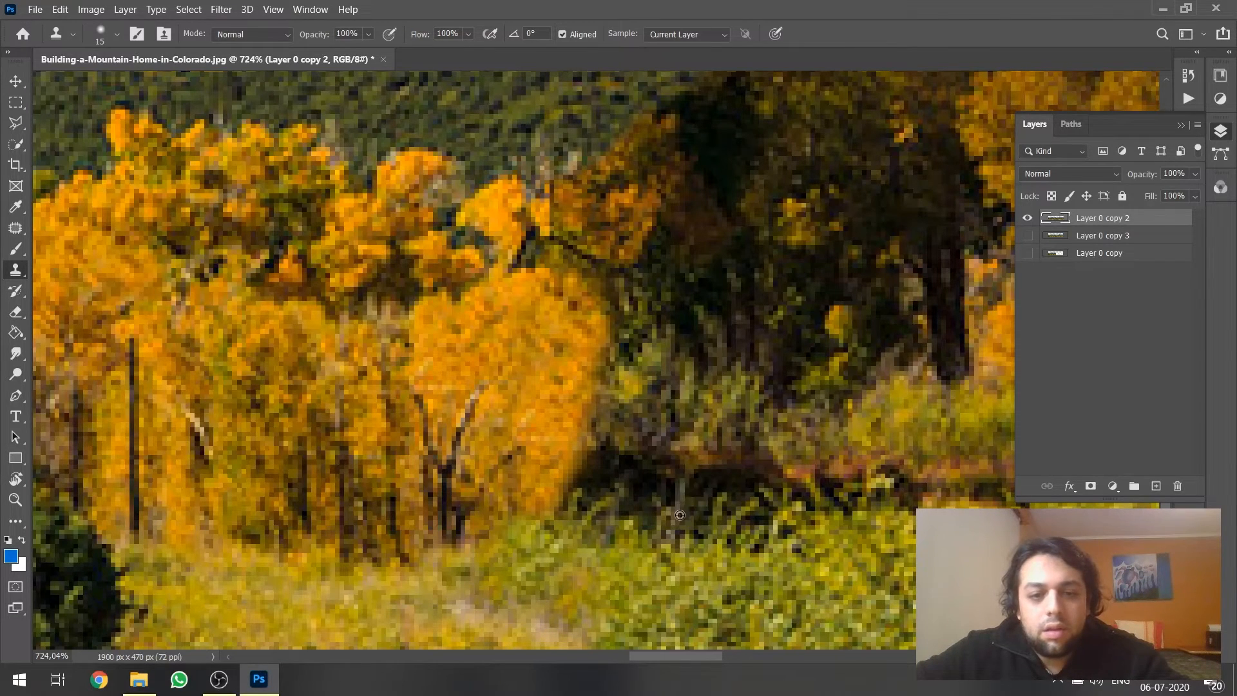
pyautogui.moveTo(539, 517)
pyautogui.mouseDown()
pyautogui.moveTo(555, 515)
pyautogui.moveTo(524, 510)
pyautogui.mouseUp()
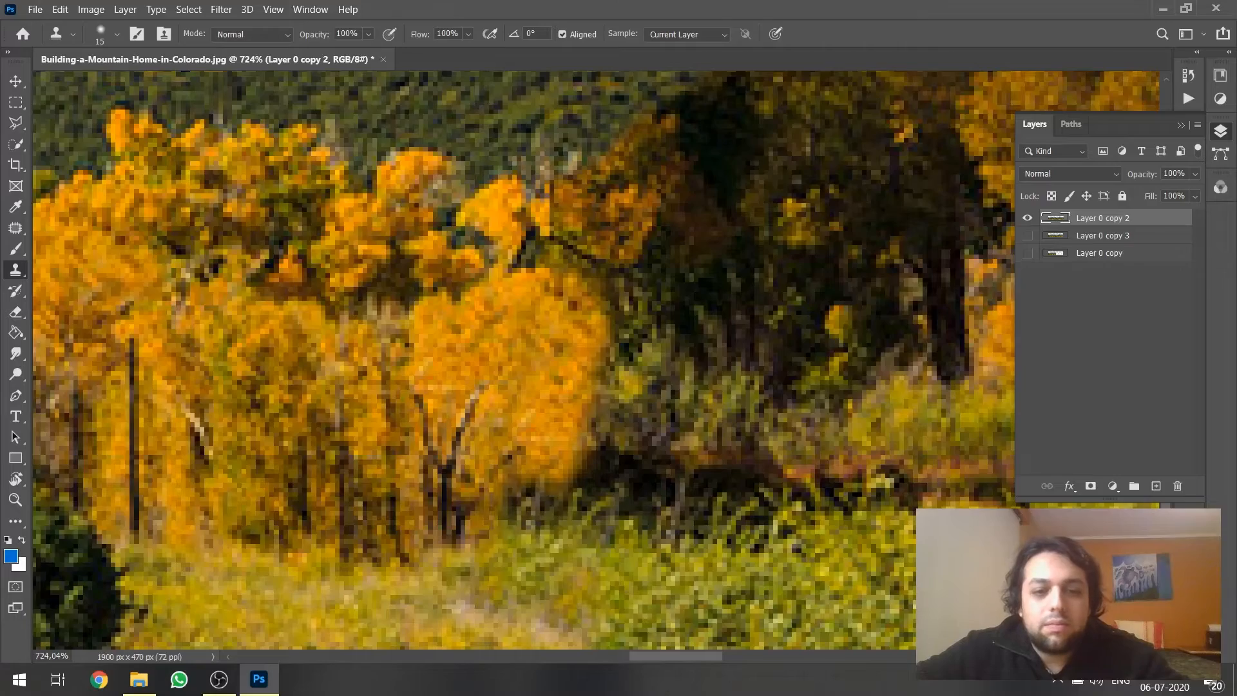
# Clone the adjacent bush texture along the right edge of the extended orange tree to break up its outline.
pyautogui.scroll(-5, 652, 512)
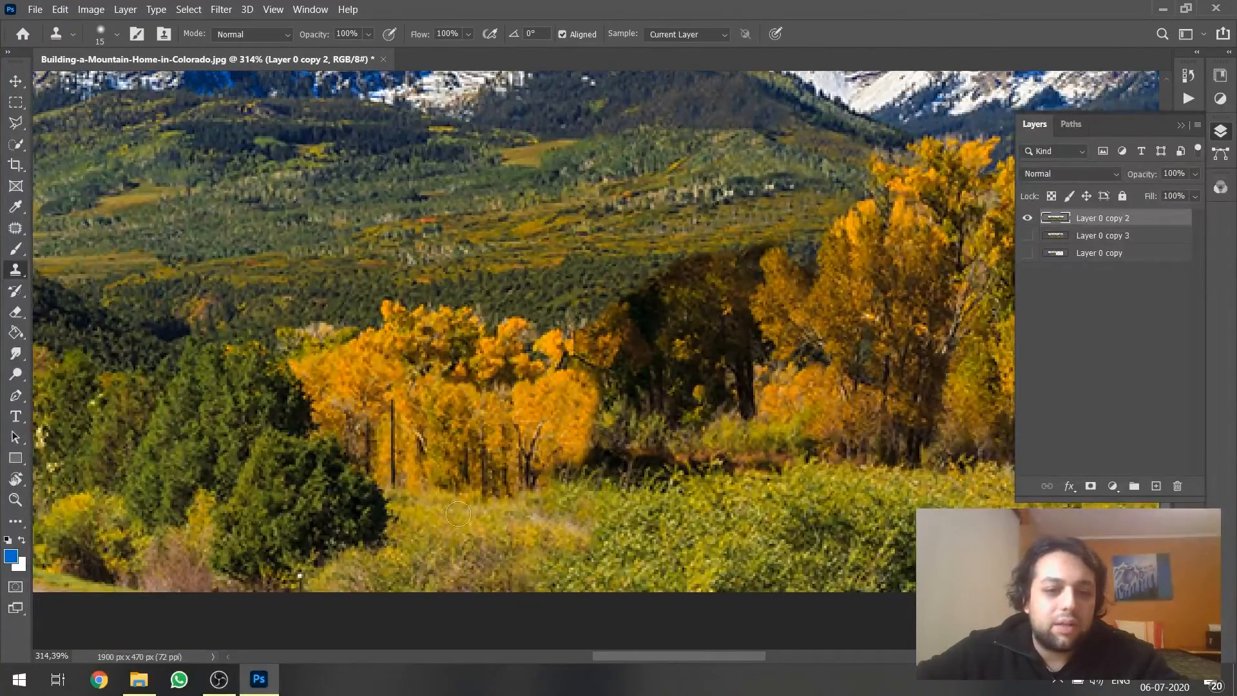
pyautogui.scroll(5, 652, 359)
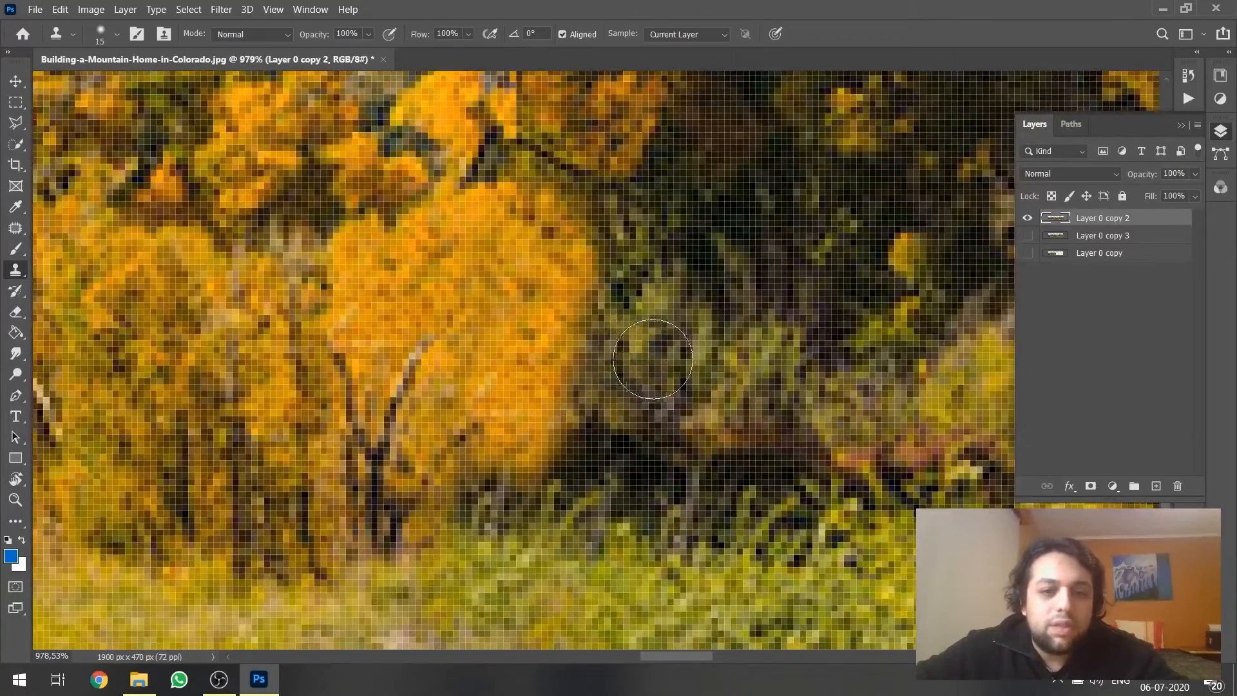
pyautogui.keyDown('alt'); pyautogui.click(641, 349); pyautogui.keyUp('alt')
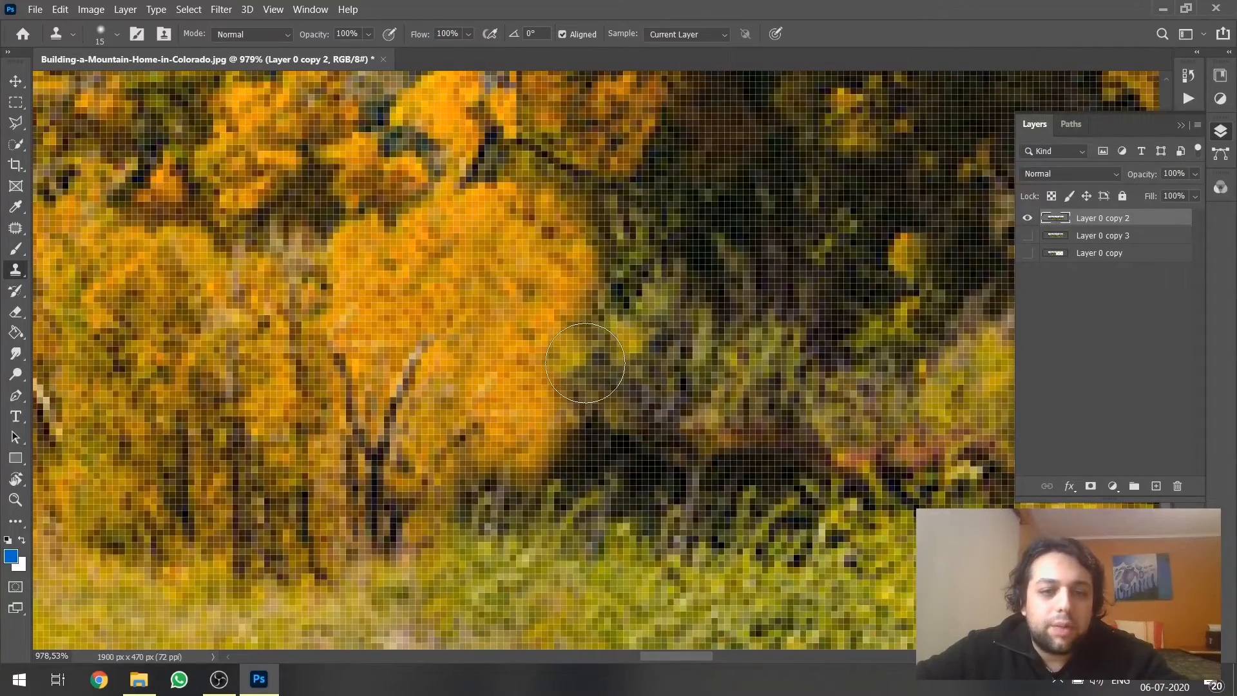
pyautogui.scroll(-3, 716, 435)
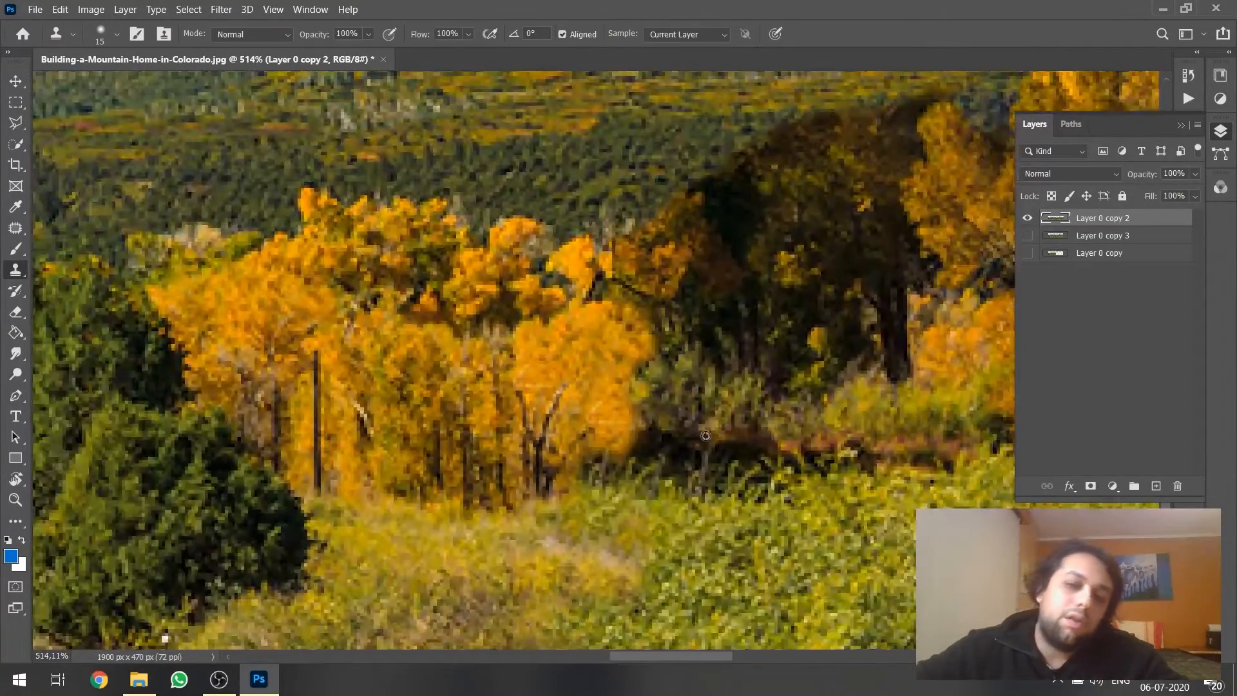
pyautogui.scroll(1, 654, 433)
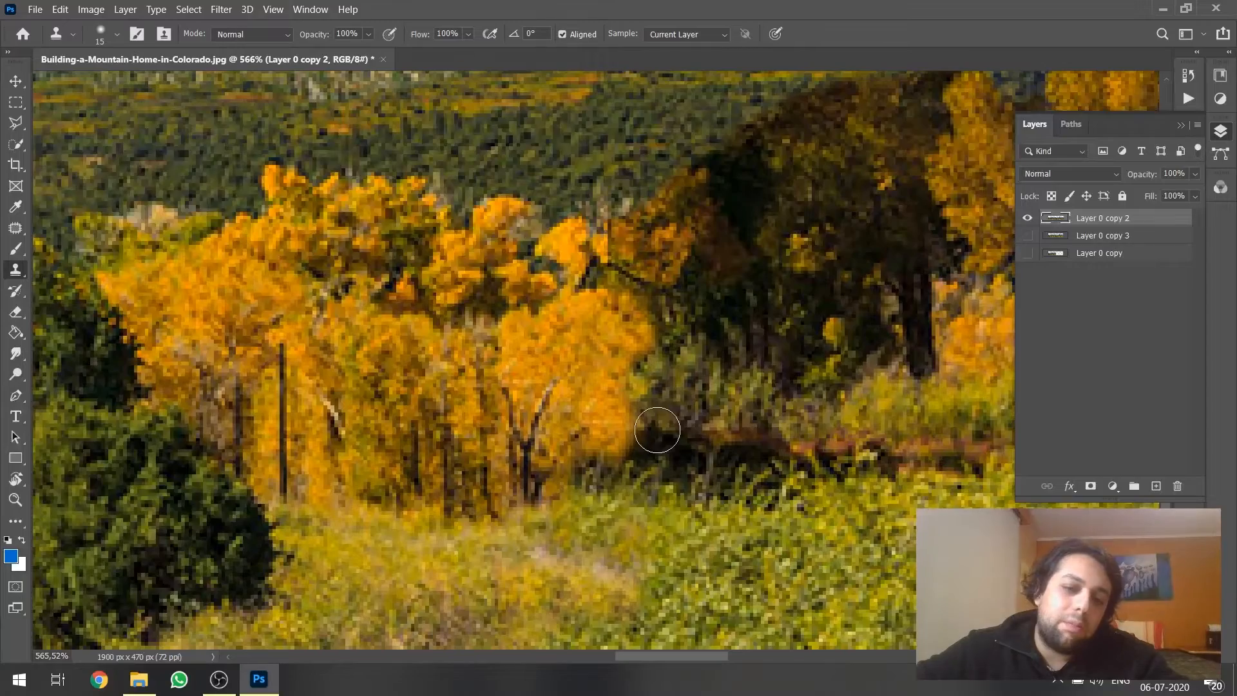
pyautogui.scroll(-3, 650, 425)
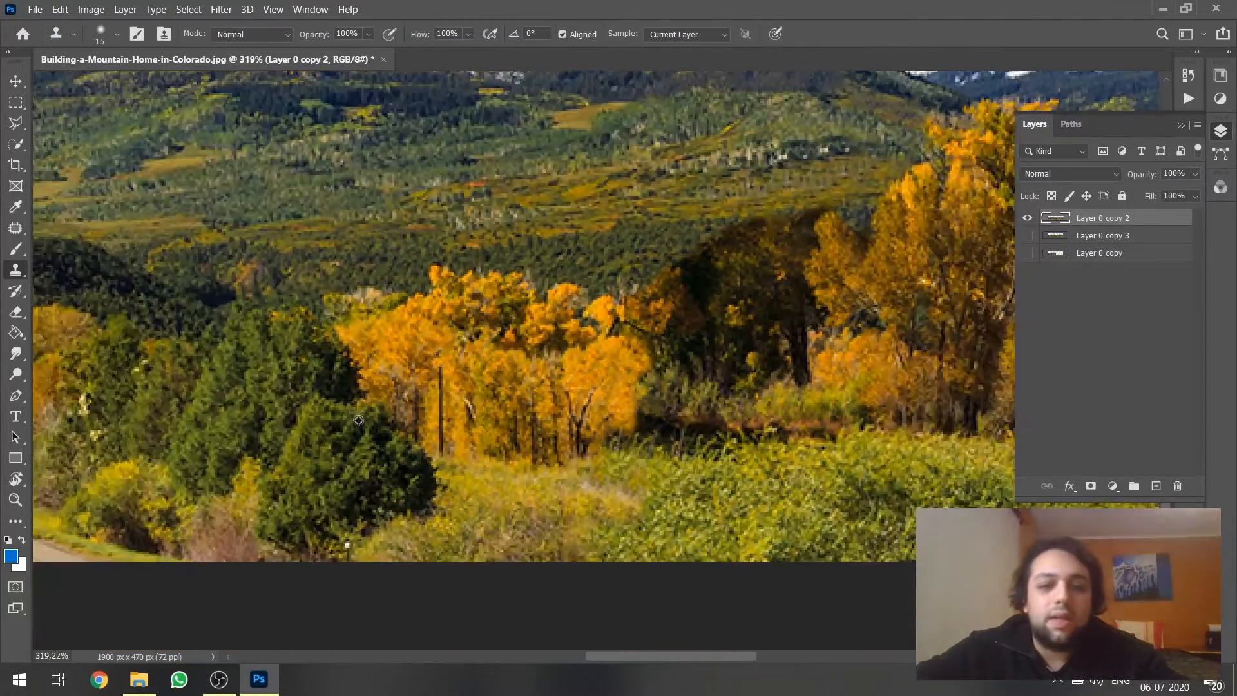
pyautogui.scroll(1, 681, 339)
pyautogui.scroll(5, 629, 514)
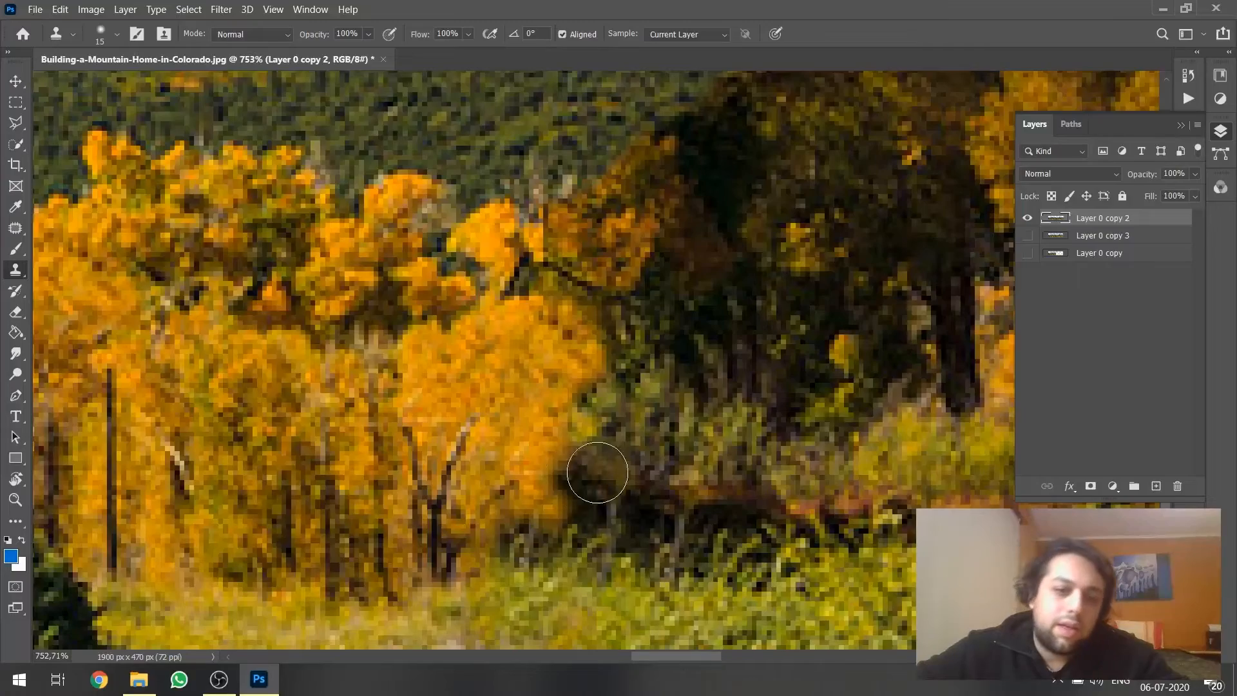
# Clone hillside texture along the upper edge of the dark shaded tree, up to the neighbouring orange tree.
pyautogui.scroll(-4, 593, 475)
pyautogui.scroll(-3, 455, 410)
pyautogui.scroll(2, 455, 411)
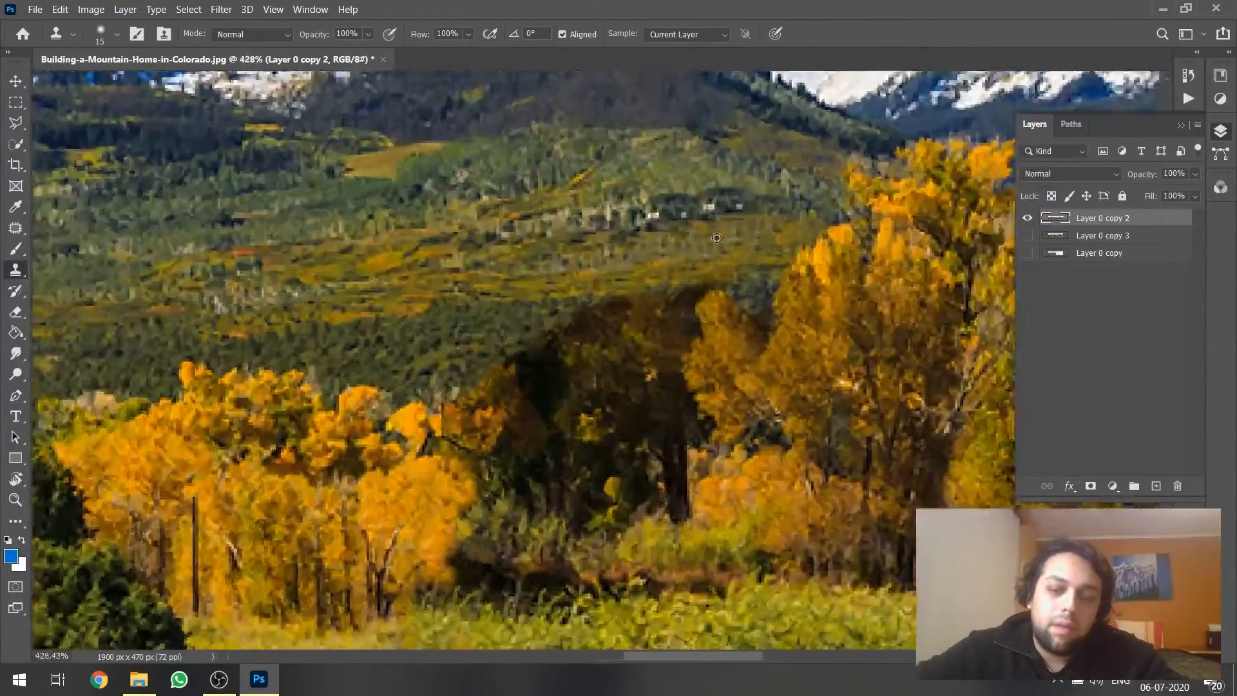
pyautogui.scroll(-2, 455, 411)
pyautogui.scroll(3, 456, 410)
pyautogui.scroll(1, 580, 303)
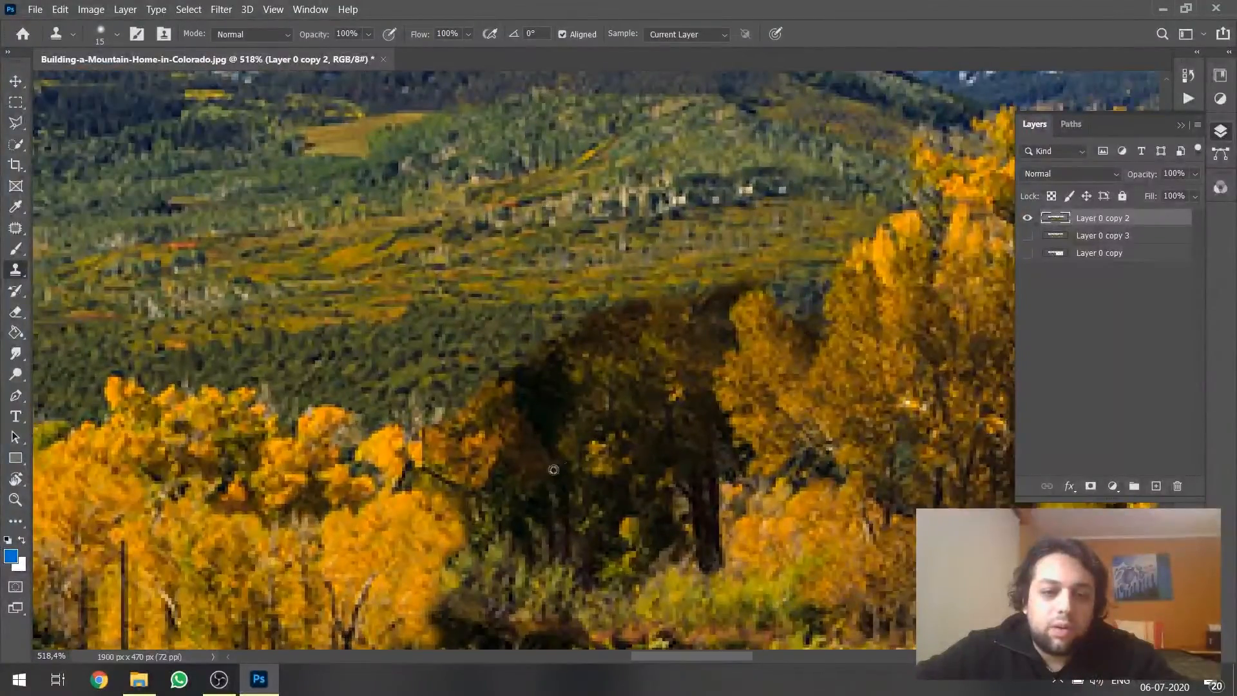
pyautogui.scroll(1, 553, 470)
pyautogui.moveTo(595, 275)
pyautogui.mouseDown()
pyautogui.moveTo(563, 276)
pyautogui.moveTo(541, 323)
pyautogui.mouseUp()
pyautogui.moveTo(612, 257)
pyautogui.mouseDown()
pyautogui.moveTo(647, 232)
pyautogui.moveTo(695, 241)
pyautogui.moveTo(822, 294)
pyautogui.moveTo(878, 236)
pyautogui.moveTo(897, 276)
pyautogui.moveTo(934, 303)
pyautogui.moveTo(964, 252)
pyautogui.moveTo(925, 234)
pyautogui.moveTo(938, 207)
pyautogui.mouseUp()
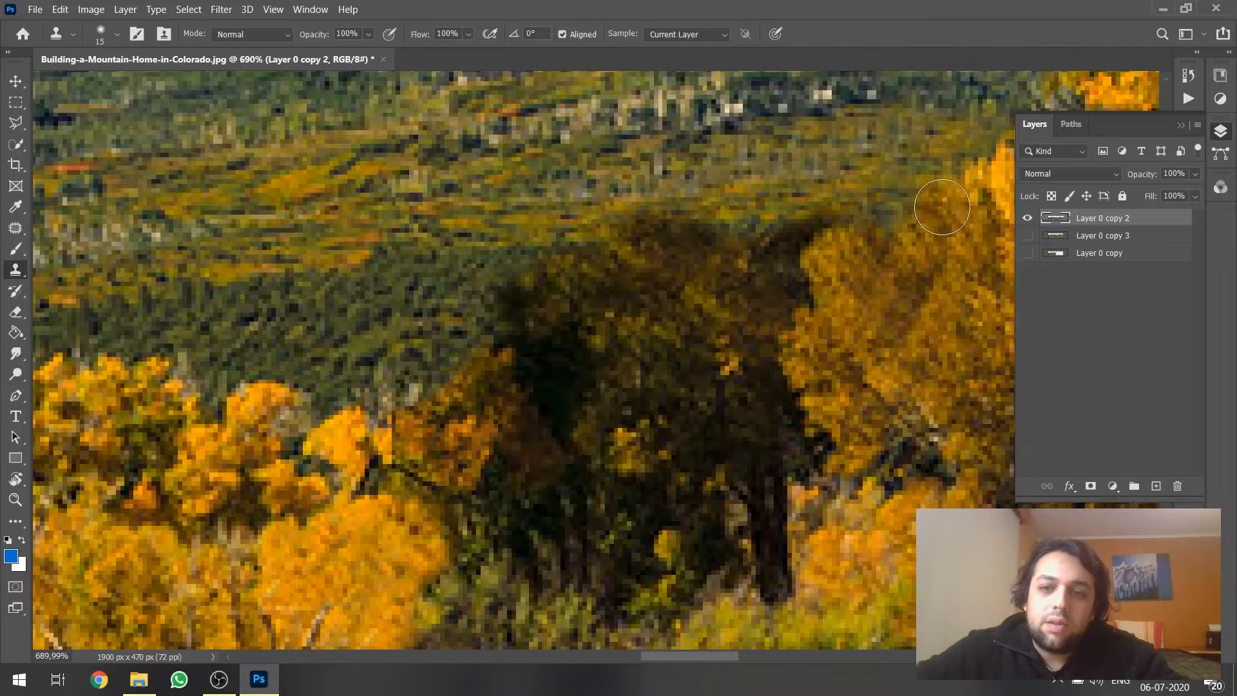
# Rebuild the crown and upper-left edge of the dark shaded tree with cloned dark foliage.
pyautogui.moveTo(777, 221); pyautogui.dragTo(711, 235)
pyautogui.moveTo(547, 387); pyautogui.dragTo(572, 364)
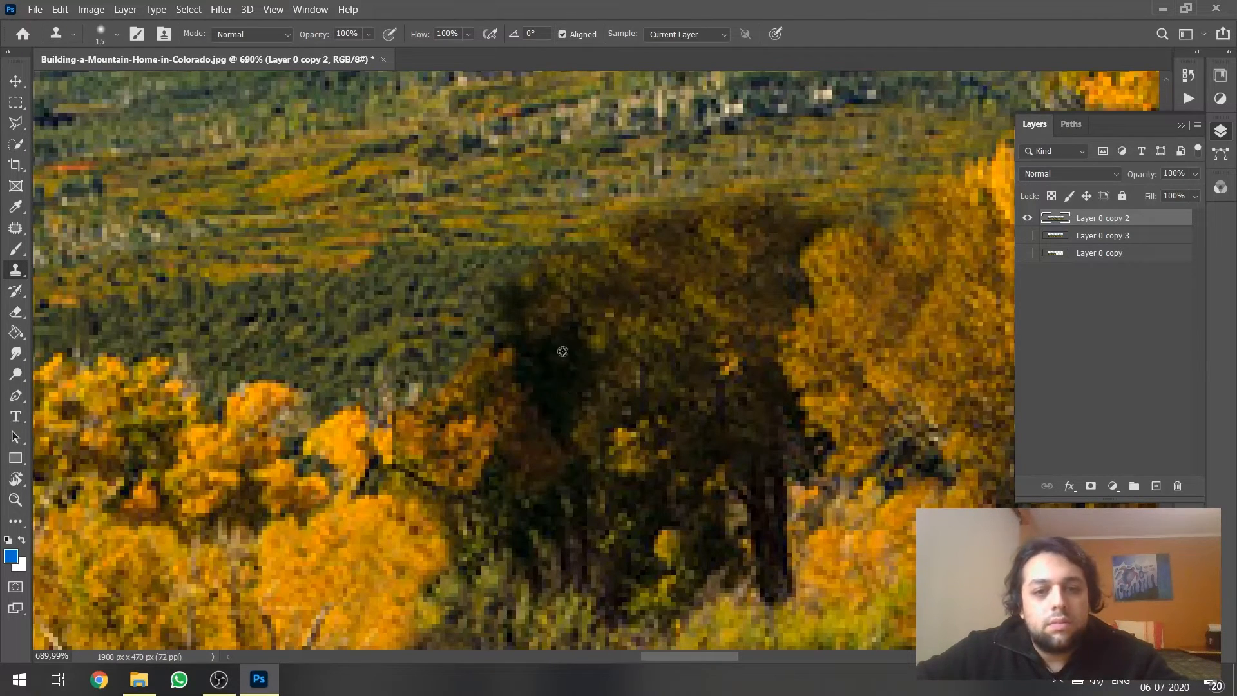
pyautogui.keyDown('alt'); pyautogui.click(562, 351); pyautogui.keyUp('alt')
pyautogui.moveTo(539, 283); pyautogui.dragTo(577, 254)
pyautogui.scroll(-5, 588, 274)
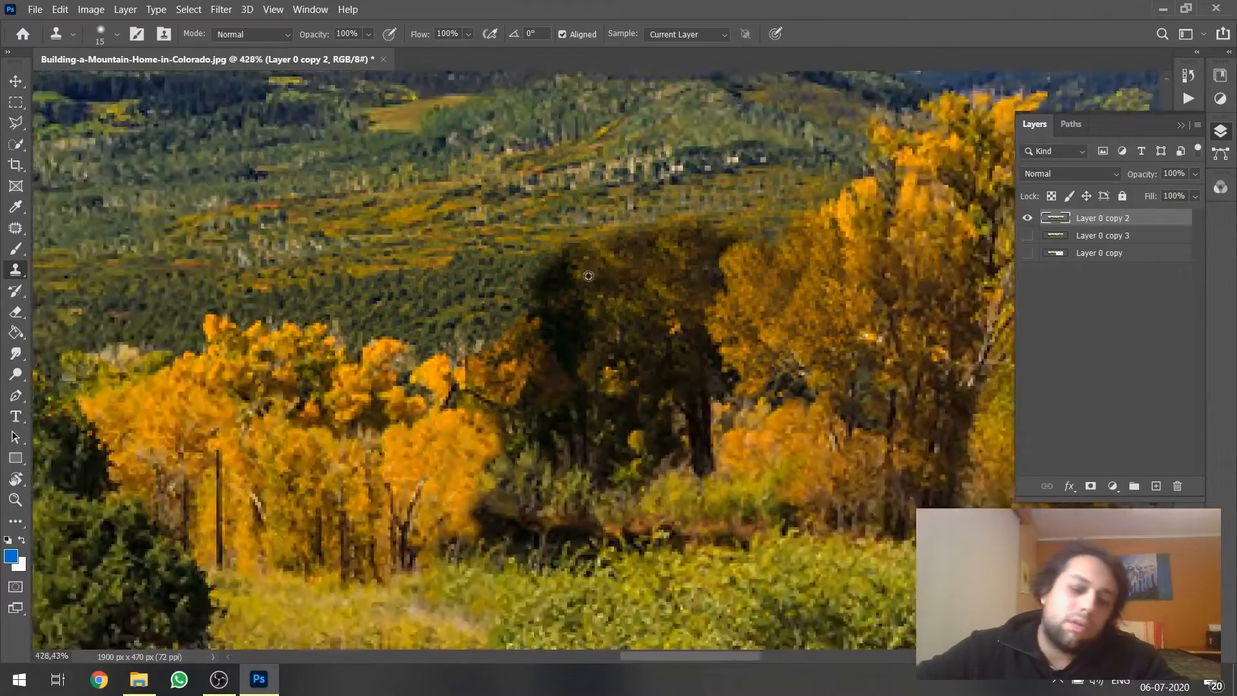
# Examine the blended trees, hillside and snowy mountain ridge for remaining visible seams.
pyautogui.scroll(-4, 587, 275)
pyautogui.scroll(-5, 353, 248)
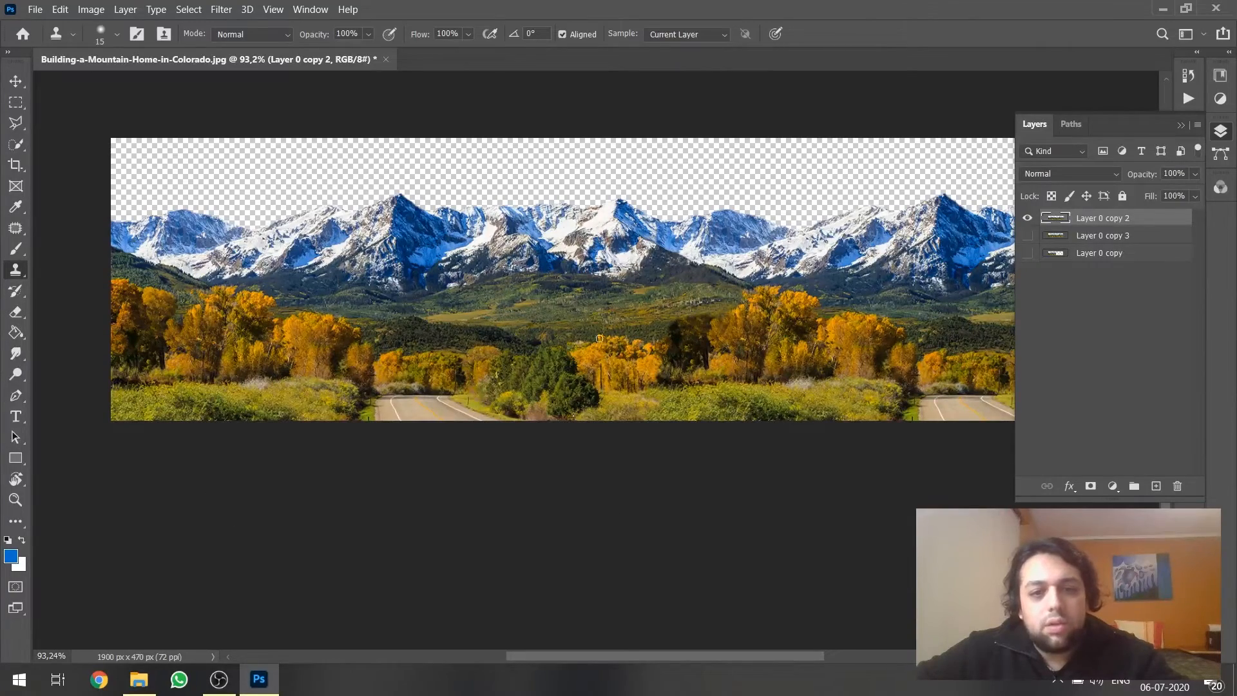
pyautogui.scroll(7, 609, 394)
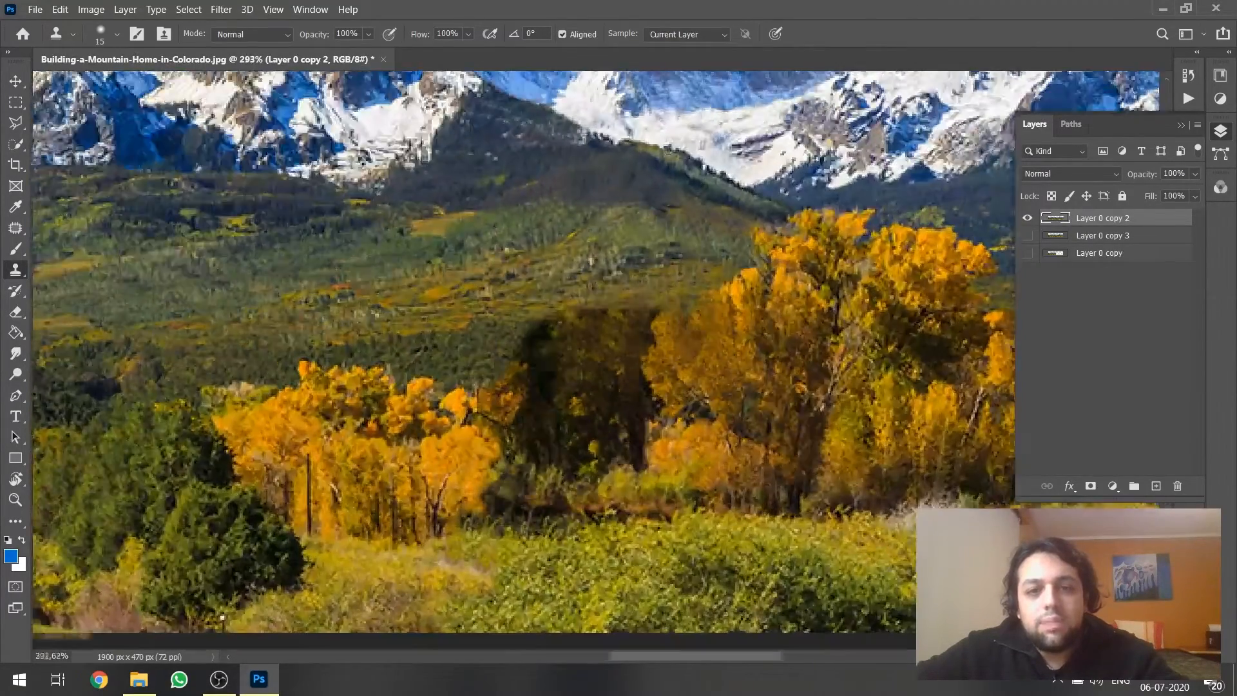
pyautogui.scroll(-4, 631, 183)
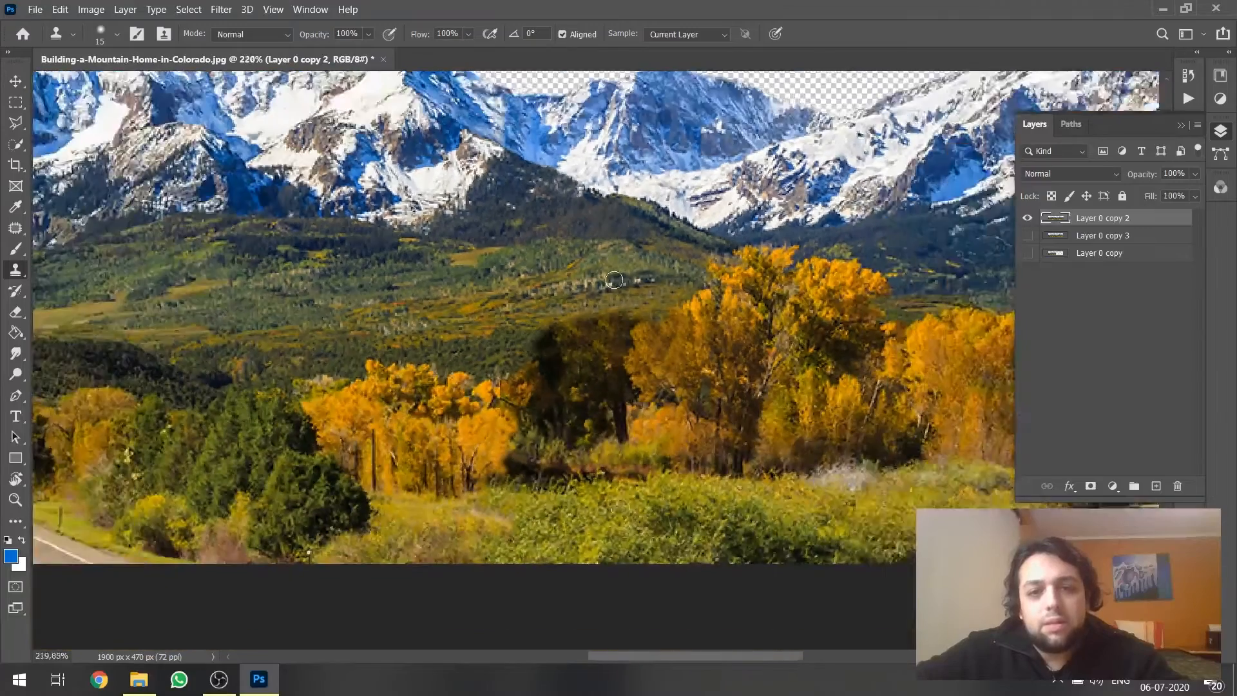
pyautogui.scroll(-1, 612, 283)
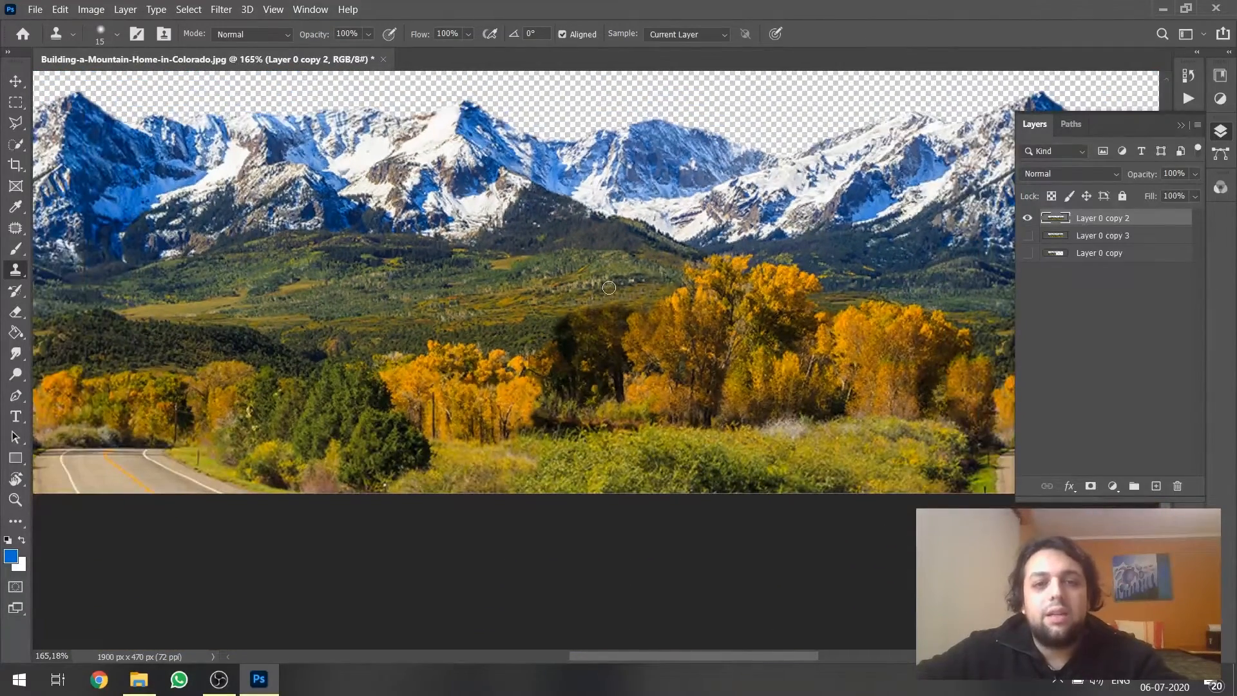
pyautogui.scroll(3, 419, 289)
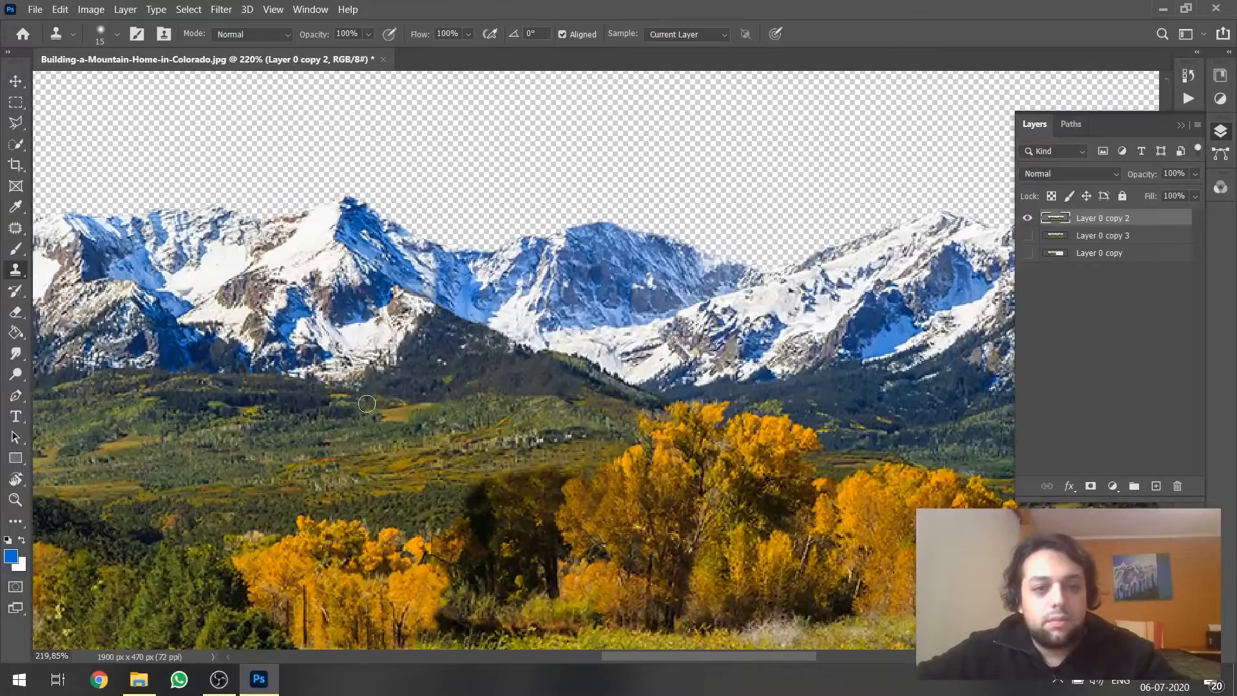
pyautogui.scroll(1, 340, 281)
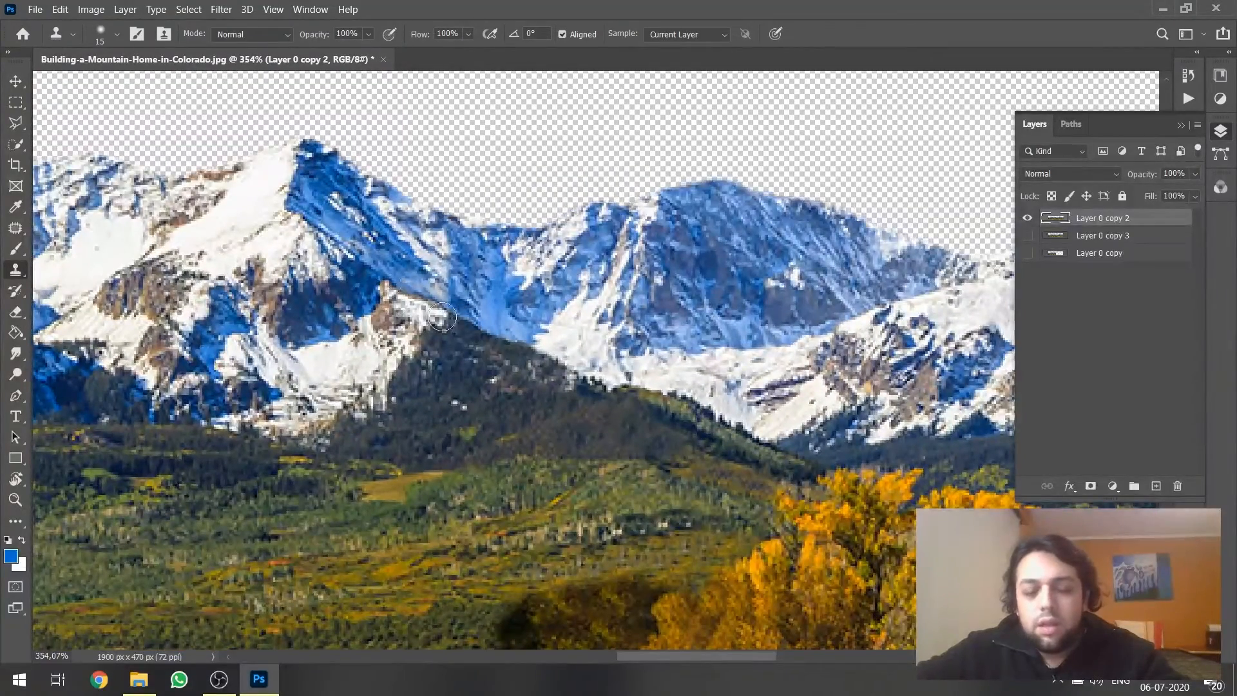
pyautogui.scroll(4, 420, 196)
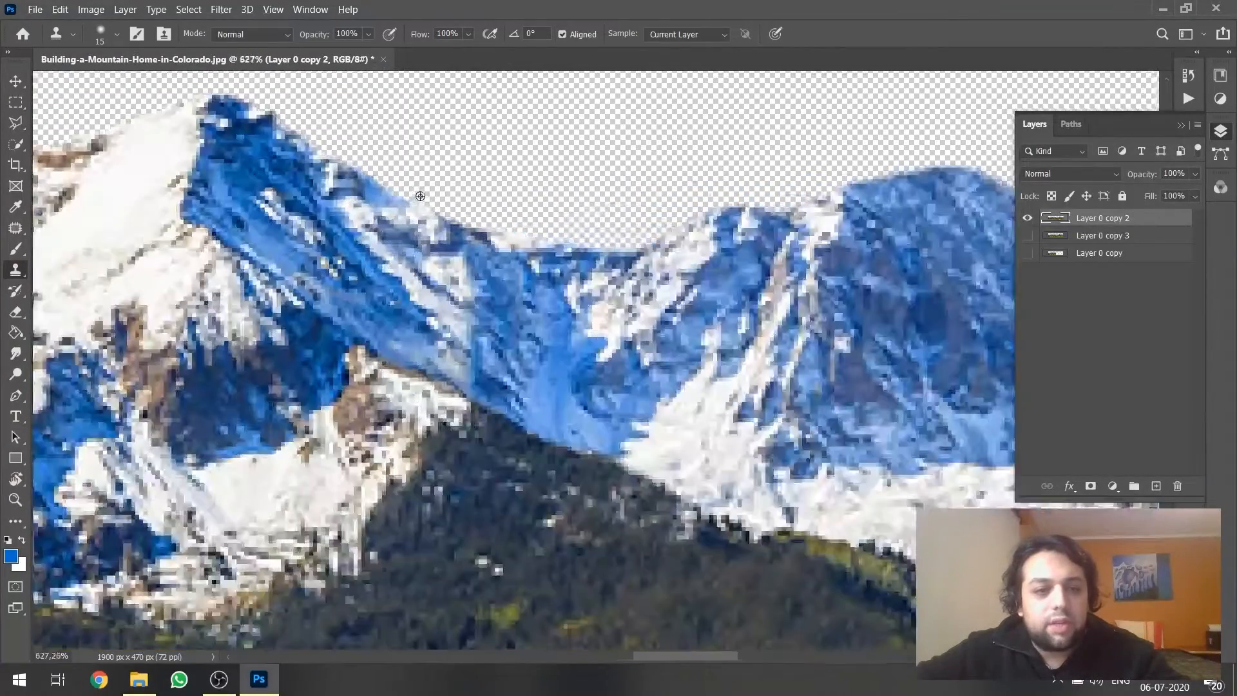
# Clone the snow streak across the vertical seam on the blue slope below the peak, using a 10 px brush.
pyautogui.scroll(4, 284, 216)
pyautogui.scroll(-5, 482, 496)
pyautogui.scroll(5, 332, 355)
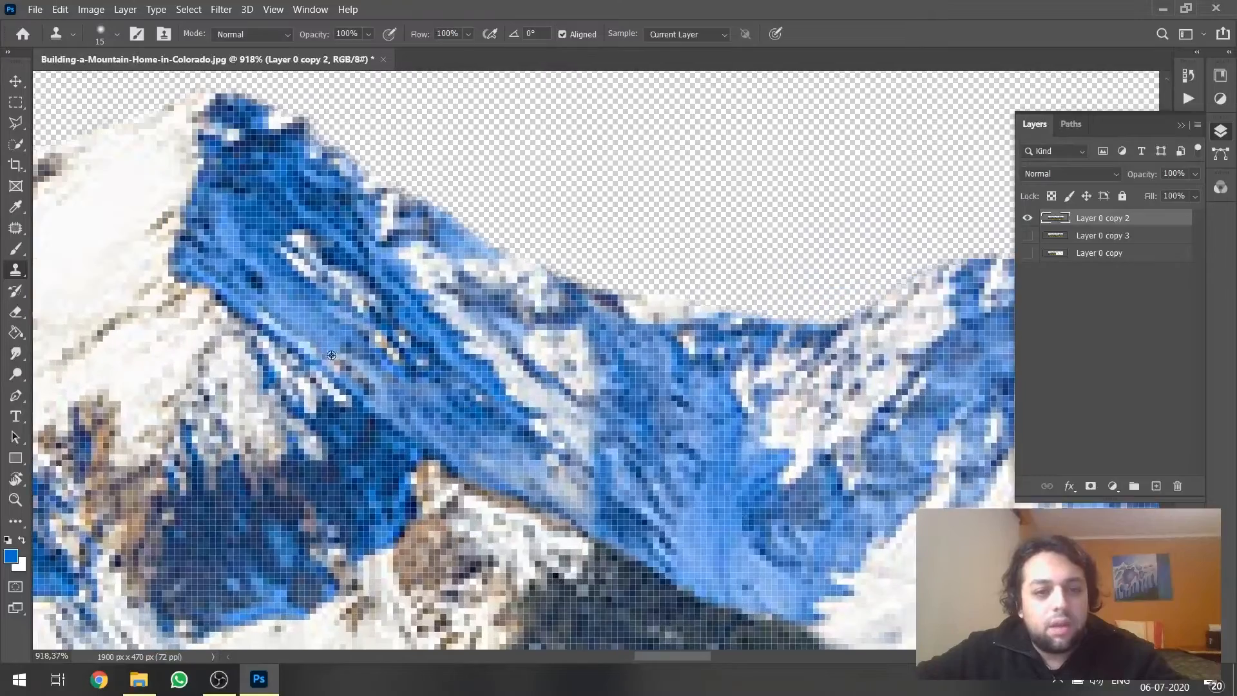
pyautogui.scroll(2, 749, 479)
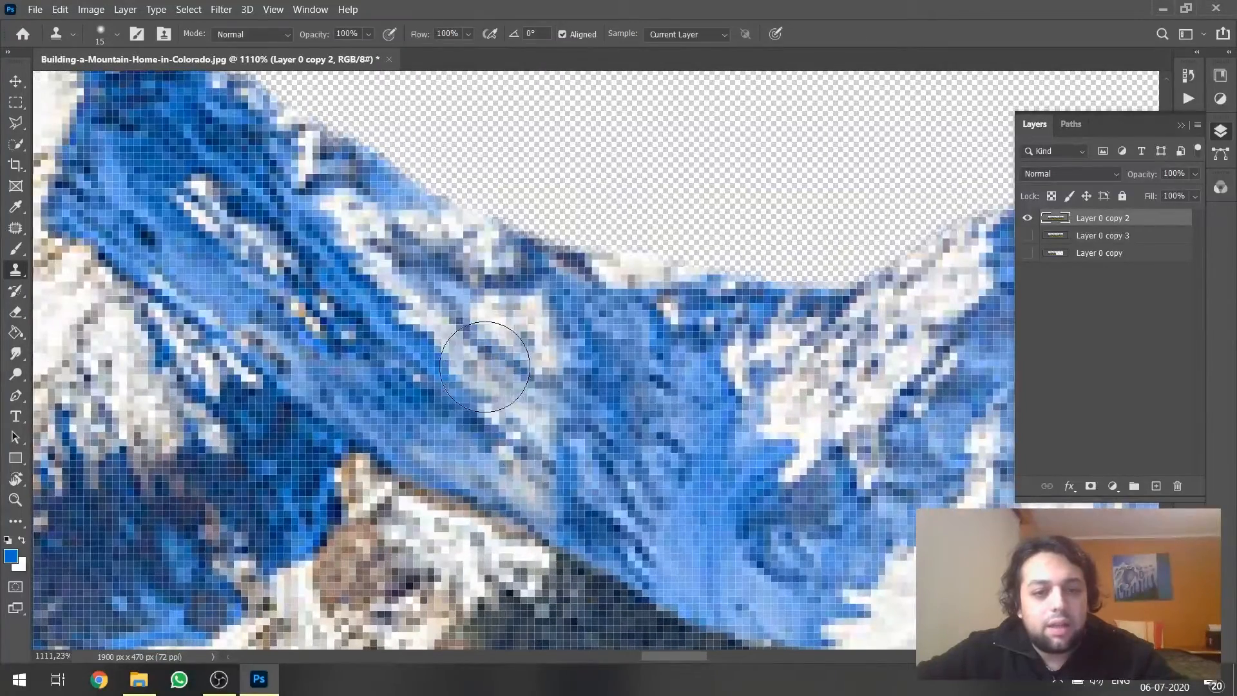
pyautogui.rightClick(544, 409)
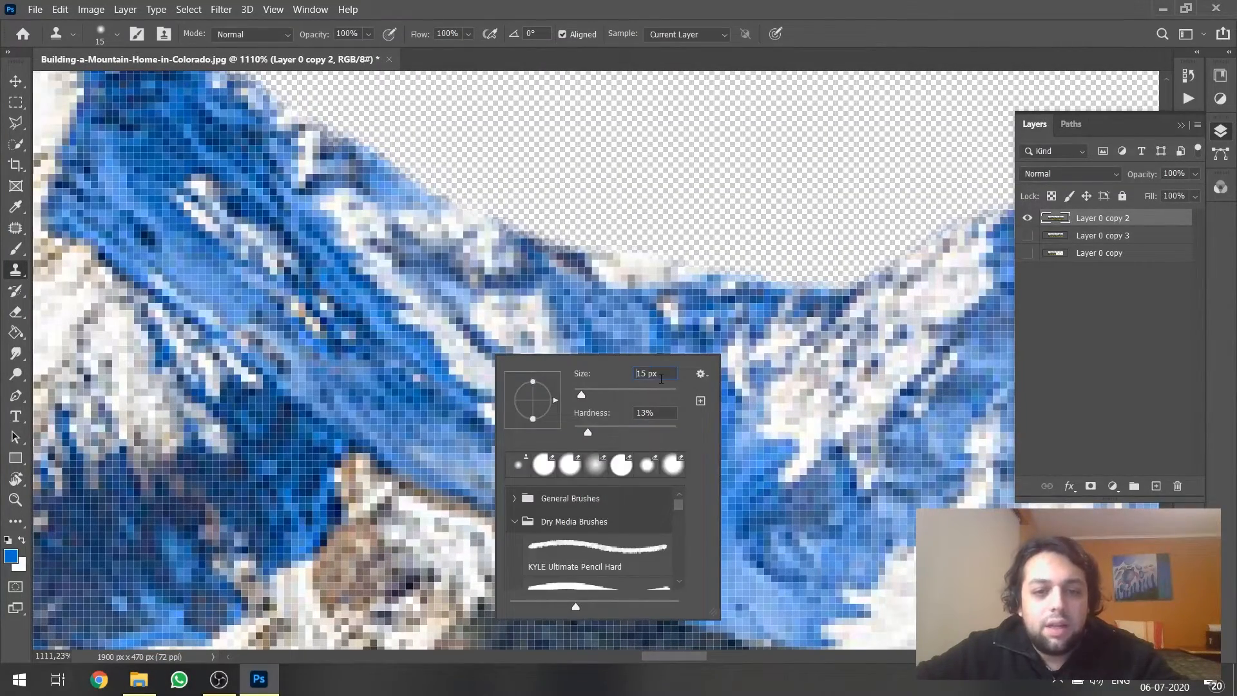
pyautogui.write('10')
pyautogui.press('Return')
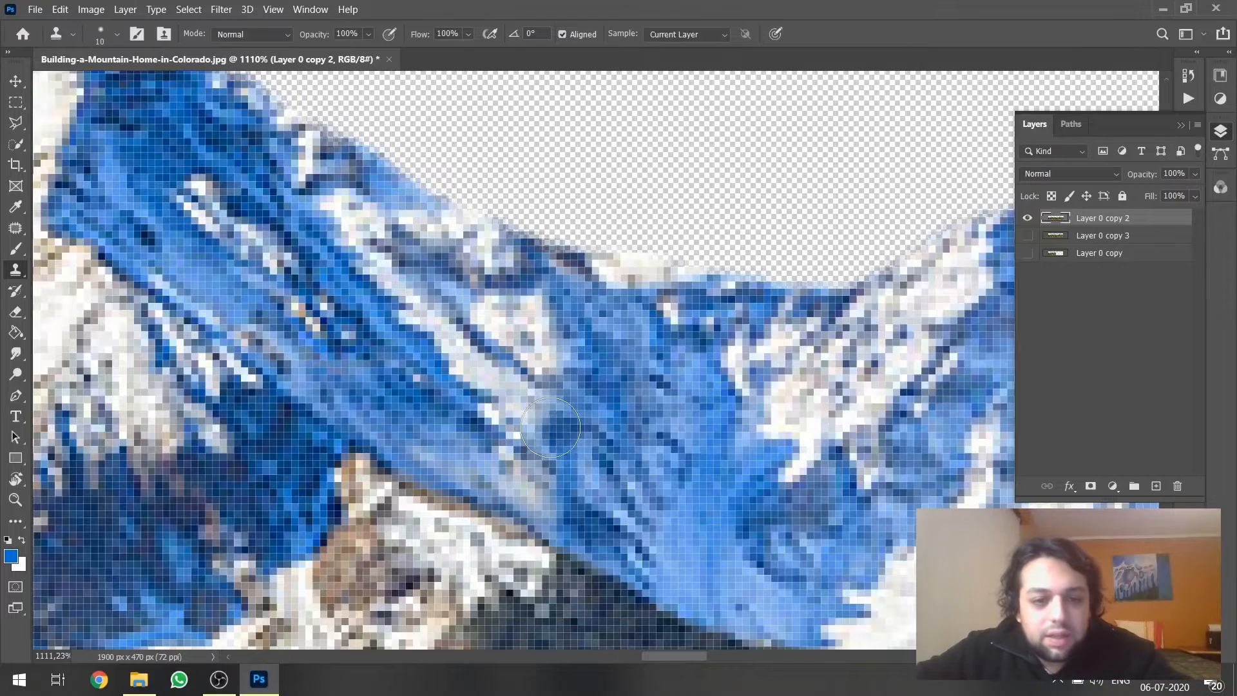
pyautogui.keyDown('alt'); pyautogui.click(484, 369); pyautogui.keyUp('alt')
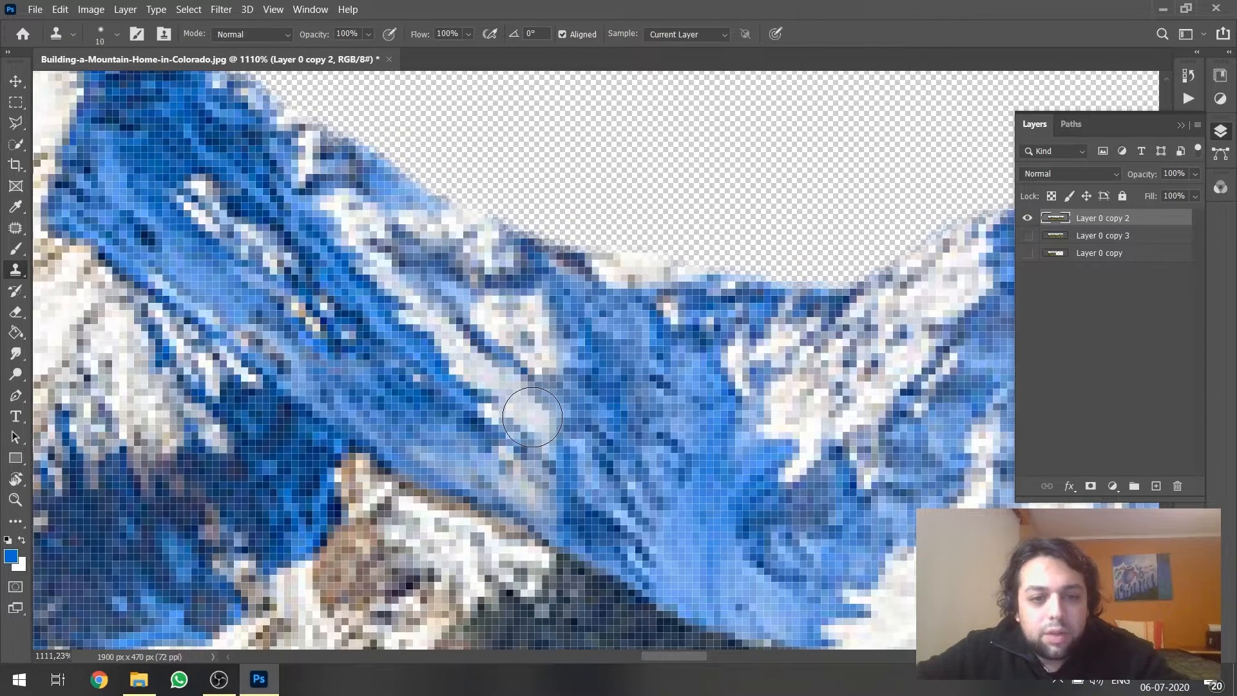
pyautogui.moveTo(540, 424); pyautogui.dragTo(583, 462)
pyautogui.moveTo(532, 355)
pyautogui.mouseDown()
pyautogui.moveTo(533, 318)
pyautogui.moveTo(568, 358)
pyautogui.moveTo(561, 305)
pyautogui.moveTo(535, 312)
pyautogui.moveTo(542, 331)
pyautogui.moveTo(570, 309)
pyautogui.moveTo(558, 353)
pyautogui.moveTo(519, 325)
pyautogui.moveTo(579, 364)
pyautogui.moveTo(570, 439)
pyautogui.moveTo(557, 438)
pyautogui.mouseUp()
# Clone pale snow texture over the upper part of the seam, just below the ridge line.
pyautogui.keyDown('alt'); pyautogui.click(544, 341); pyautogui.keyUp('alt')
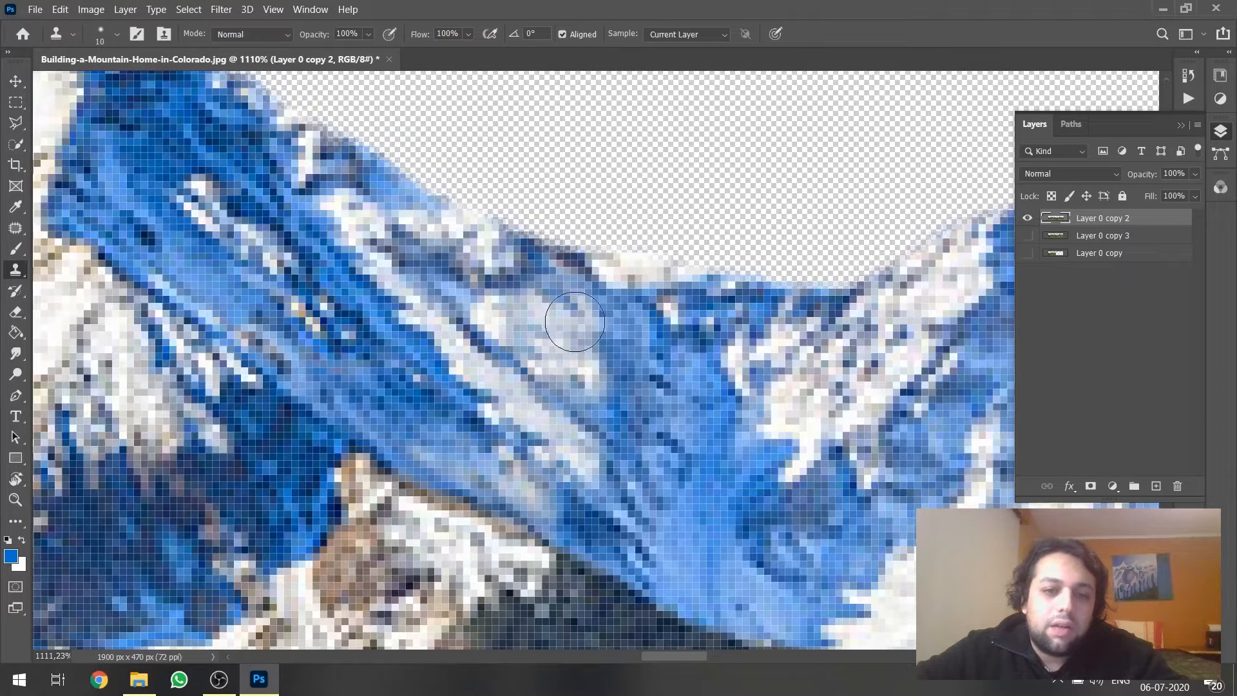
pyautogui.moveTo(581, 300)
pyautogui.mouseDown()
pyautogui.moveTo(567, 296)
pyautogui.moveTo(555, 312)
pyautogui.mouseUp()
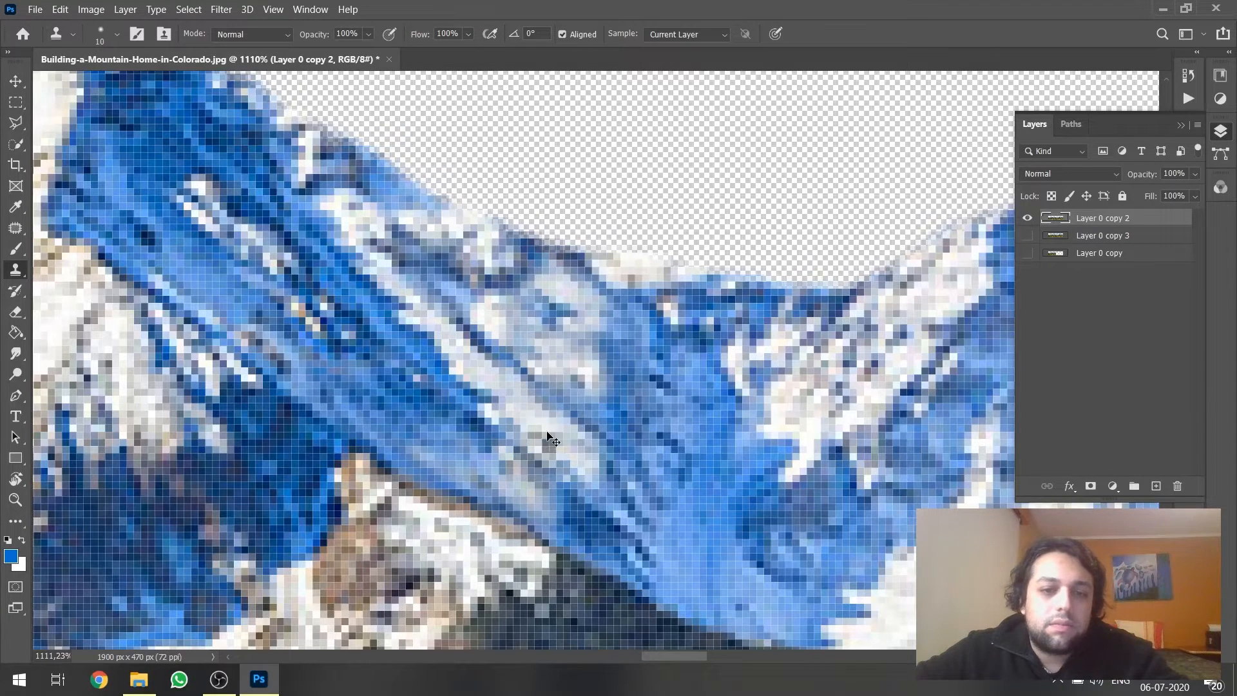
pyautogui.scroll(-5, 547, 438)
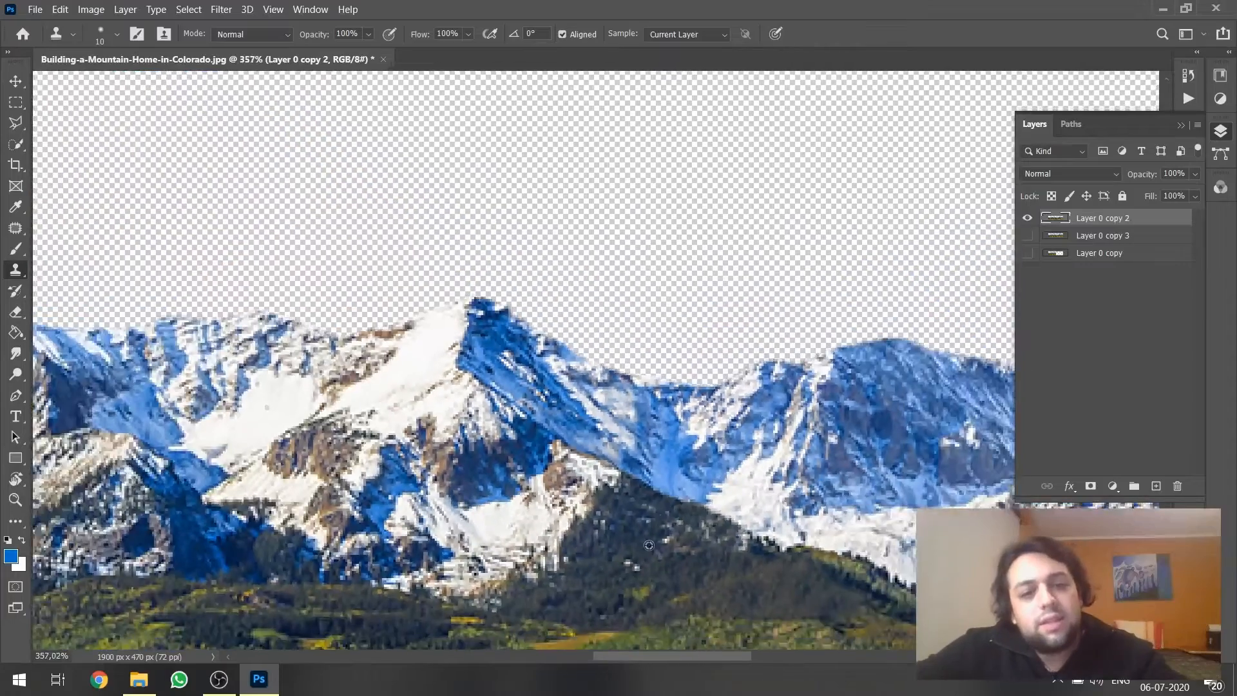
pyautogui.scroll(-2, 649, 545)
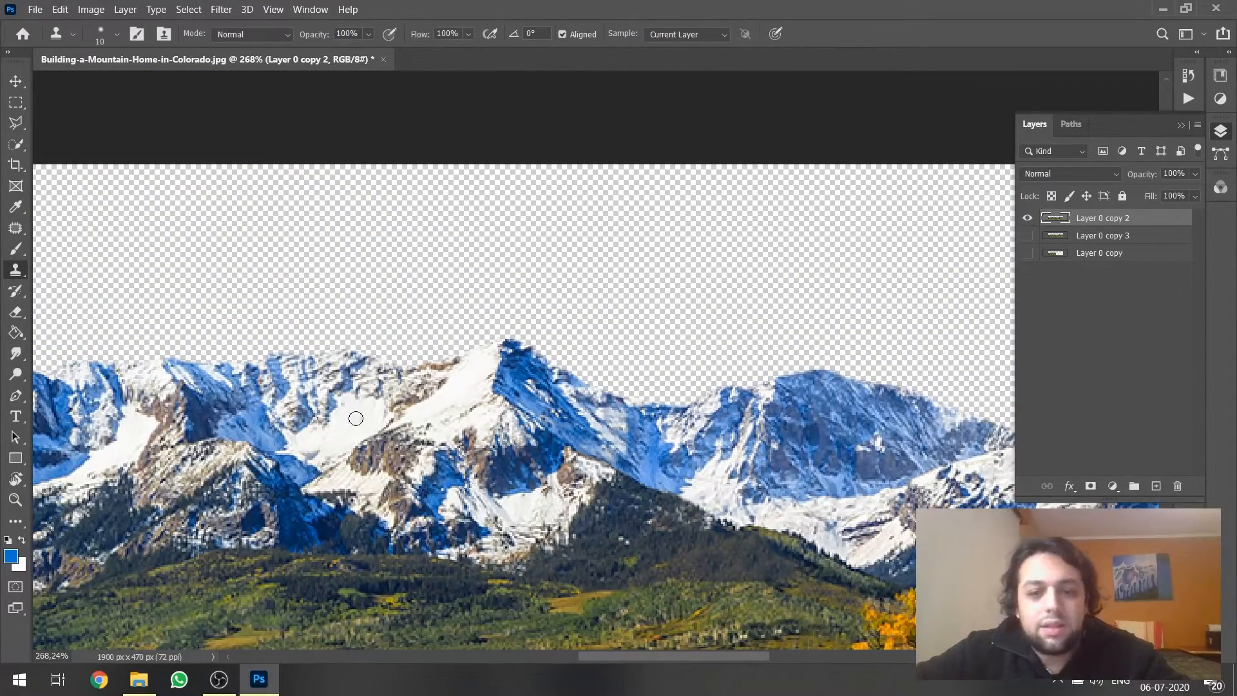
# Try to patch the cloned pale snow area below the ridge with texture from the slope beneath it.
pyautogui.scroll(5, 609, 446)
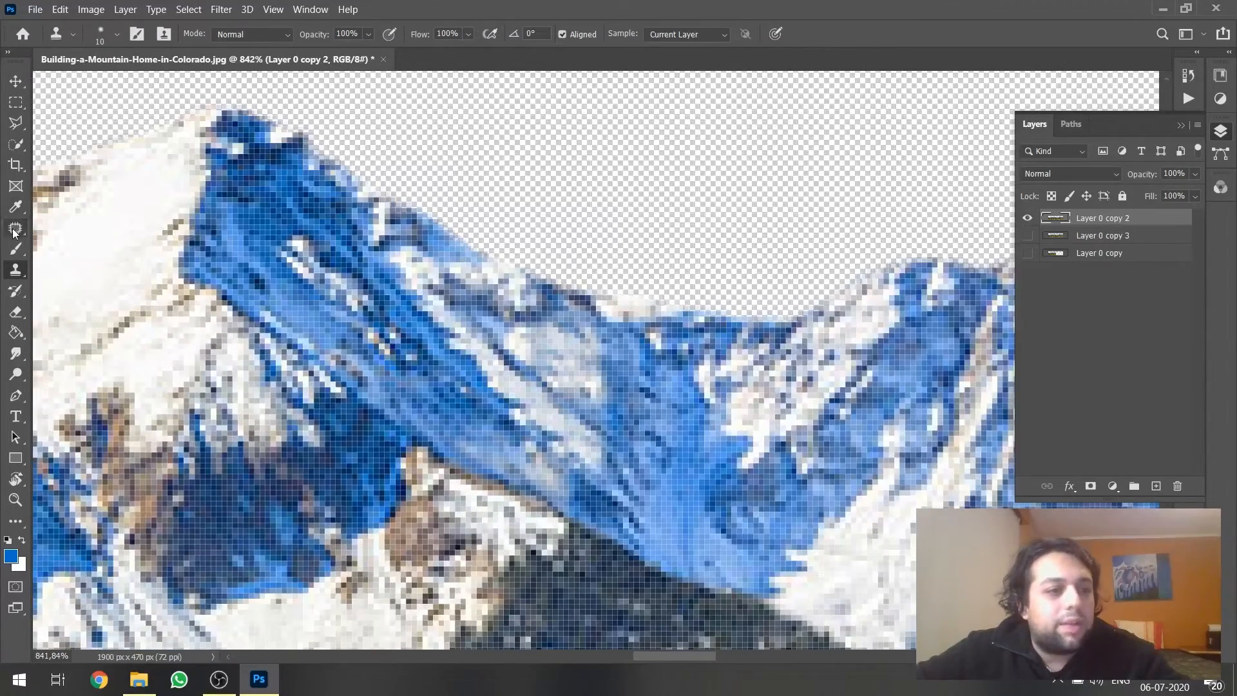
pyautogui.click(14, 230)
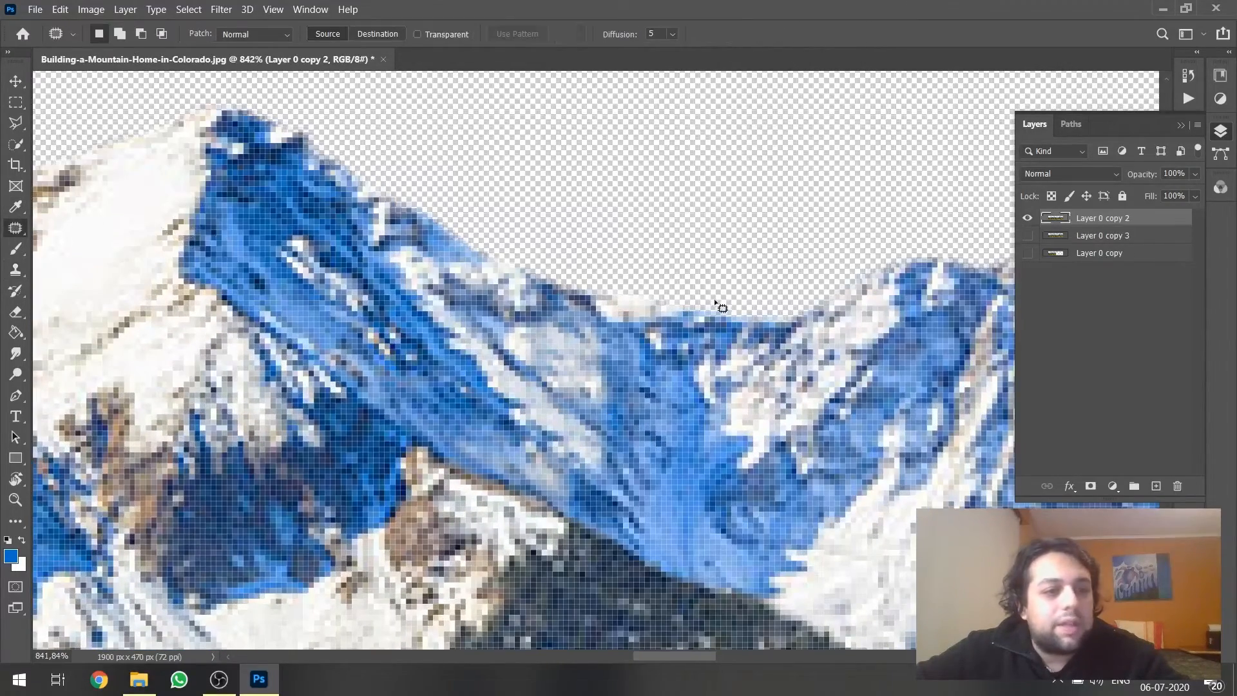
pyautogui.scroll(3, 599, 412)
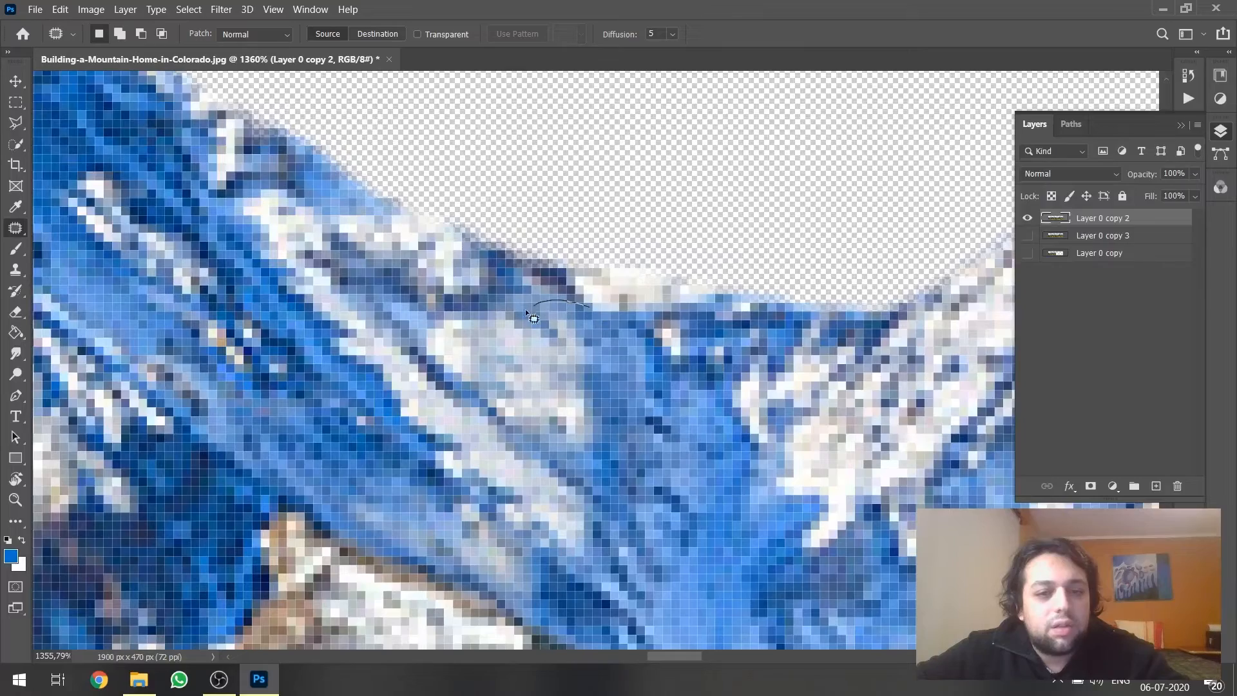
pyautogui.moveTo(652, 346); pyautogui.dragTo(592, 309)
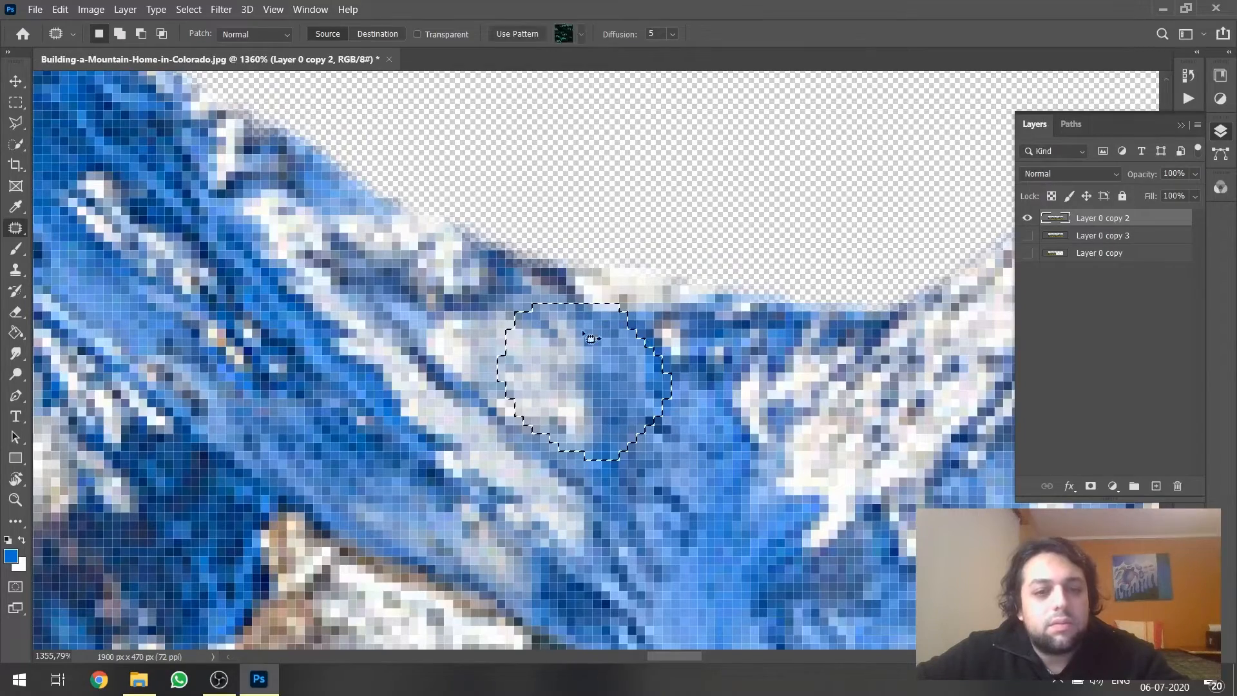
pyautogui.scroll(-2, 561, 415)
pyautogui.moveTo(563, 417); pyautogui.dragTo(543, 499)
pyautogui.click(433, 399)
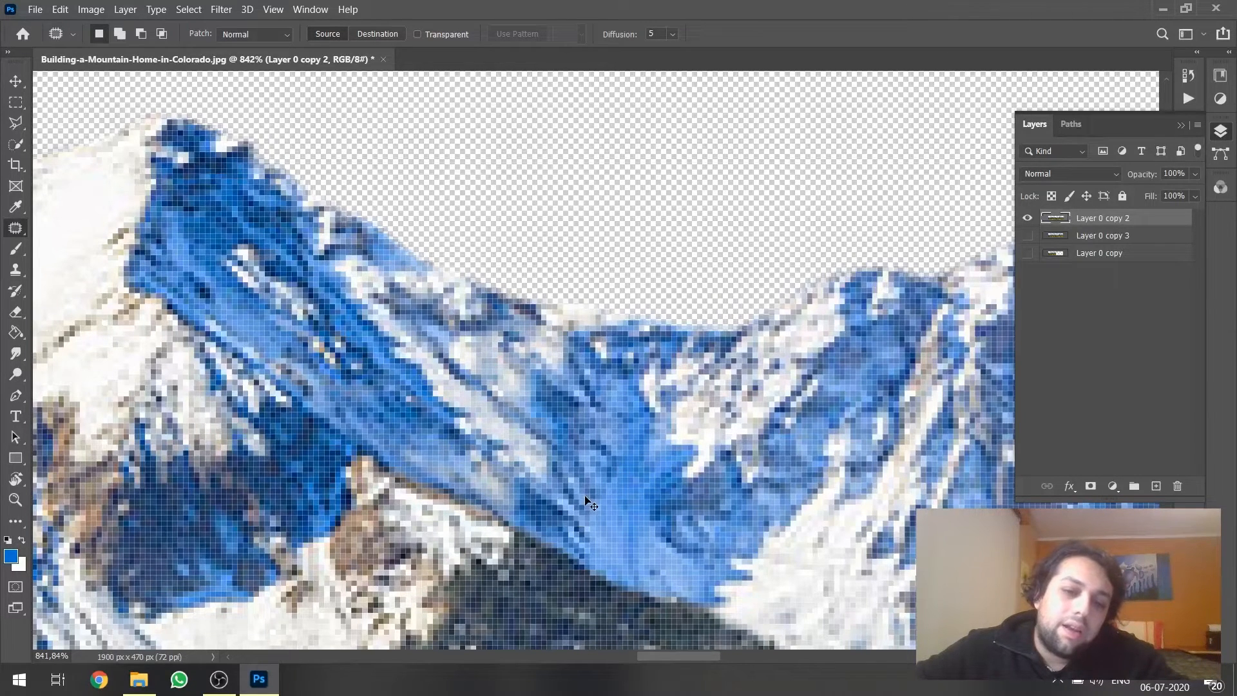
pyautogui.hotkey('ctrl', 'z')
pyautogui.hotkey('ctrl', 'z')
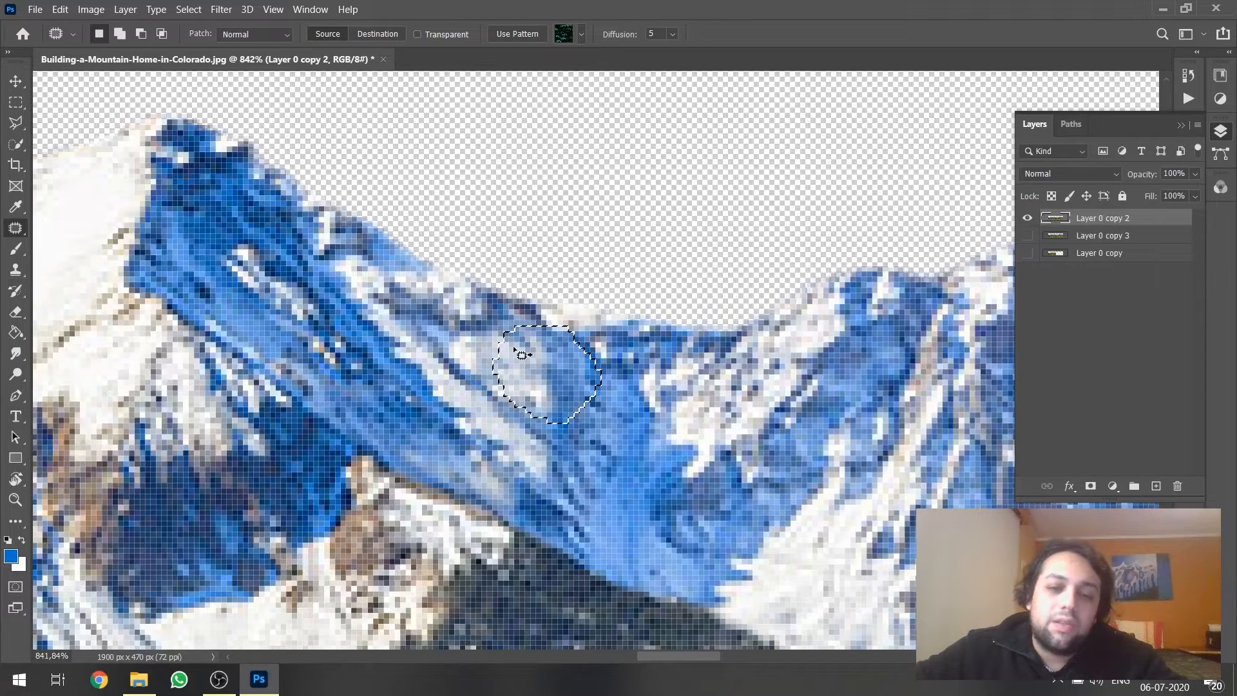
# Try the same patch again from lower on the slope, and undo it together with its selection.
pyautogui.moveTo(558, 391); pyautogui.dragTo(536, 509)
pyautogui.hotkey('ctrl', 'd')
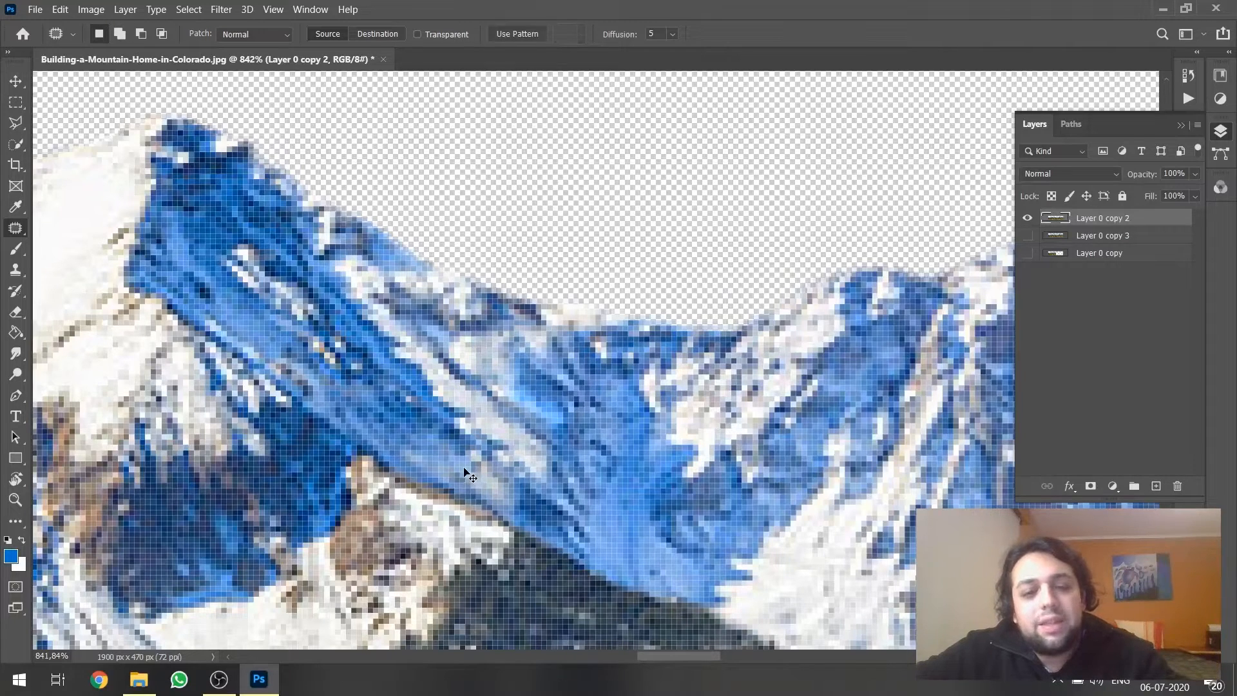
pyautogui.hotkey('ctrl', 'z')
pyautogui.hotkey('ctrl', 'z')
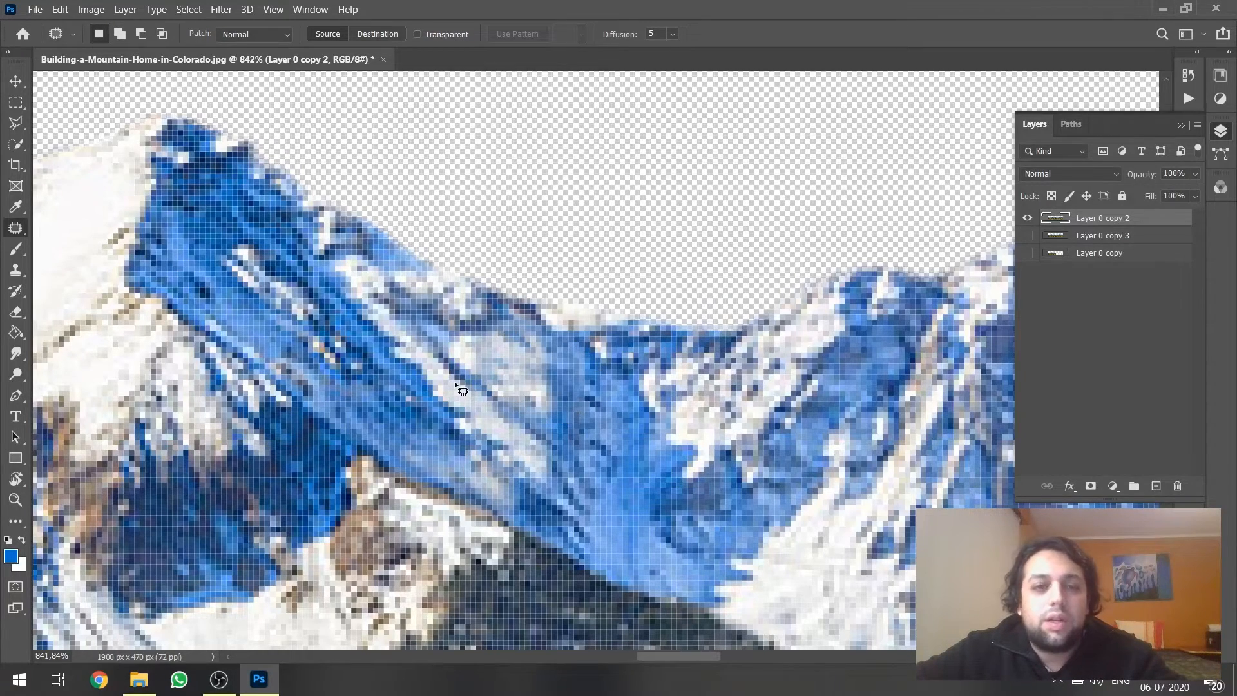
# Patch two overlapping parts of the pale snow area below the ridge with texture from the blue slope beside it.
pyautogui.scroll(6, 461, 389)
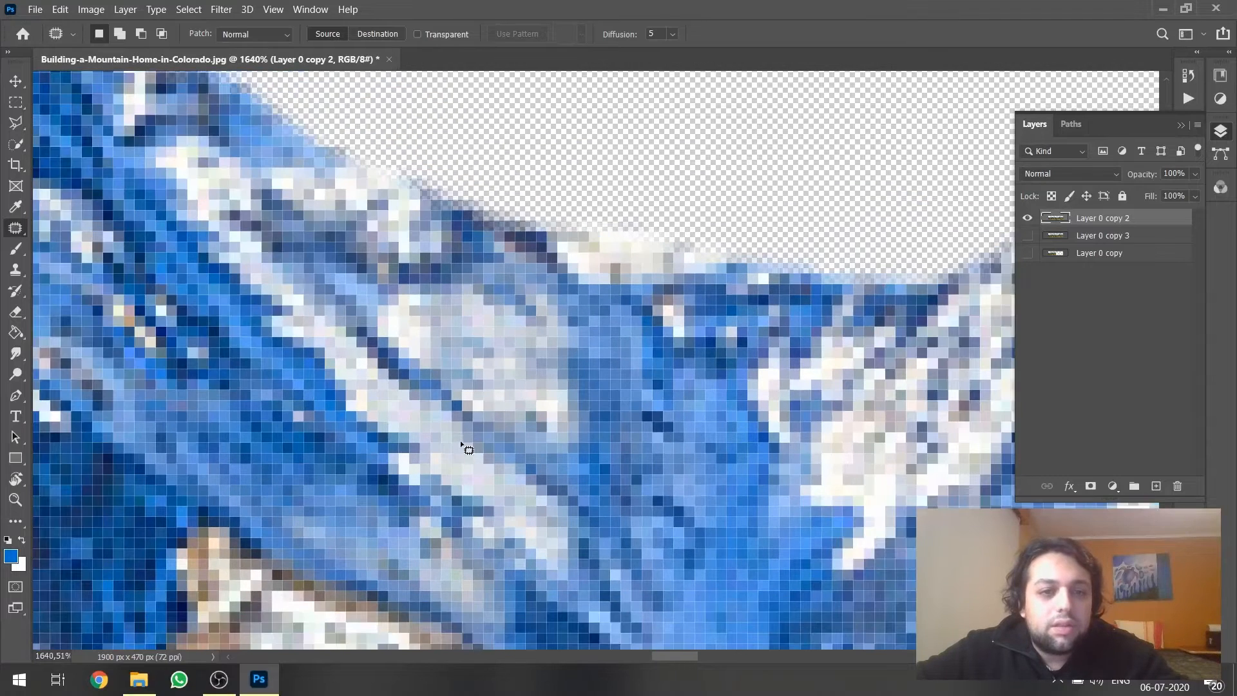
pyautogui.scroll(2, 461, 443)
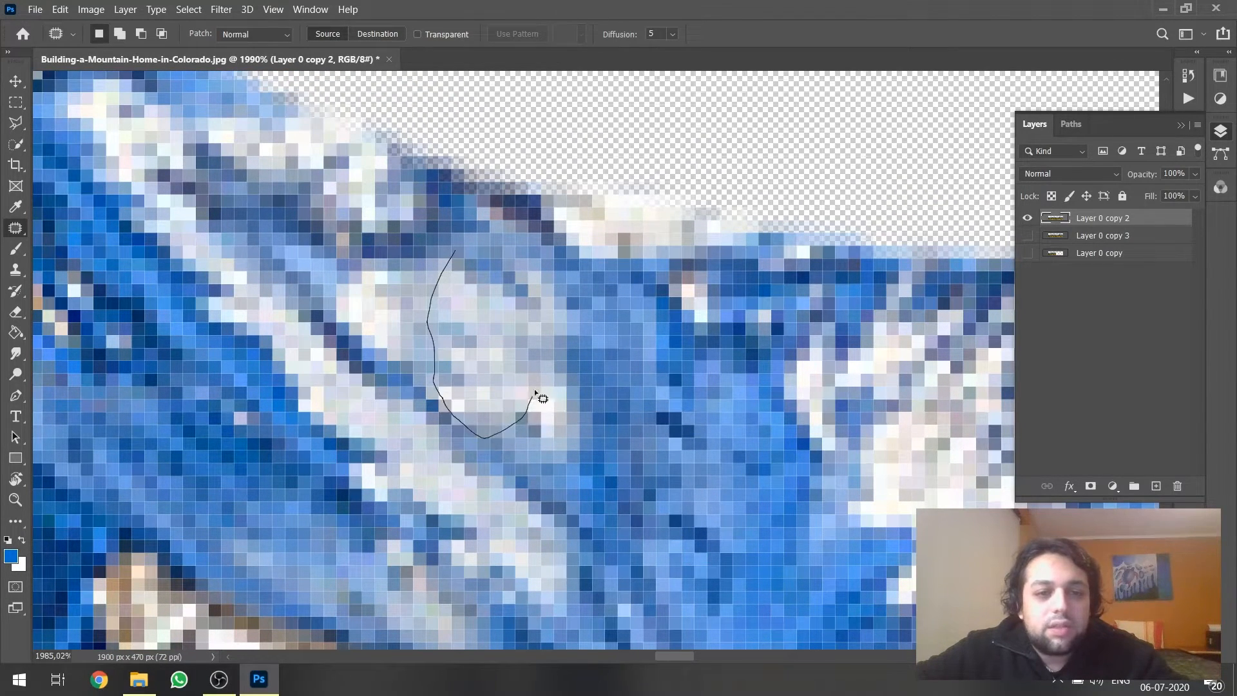
pyautogui.moveTo(532, 285); pyautogui.dragTo(455, 251)
pyautogui.moveTo(509, 309)
pyautogui.mouseDown()
pyautogui.moveTo(574, 393)
pyautogui.moveTo(682, 400)
pyautogui.mouseUp()
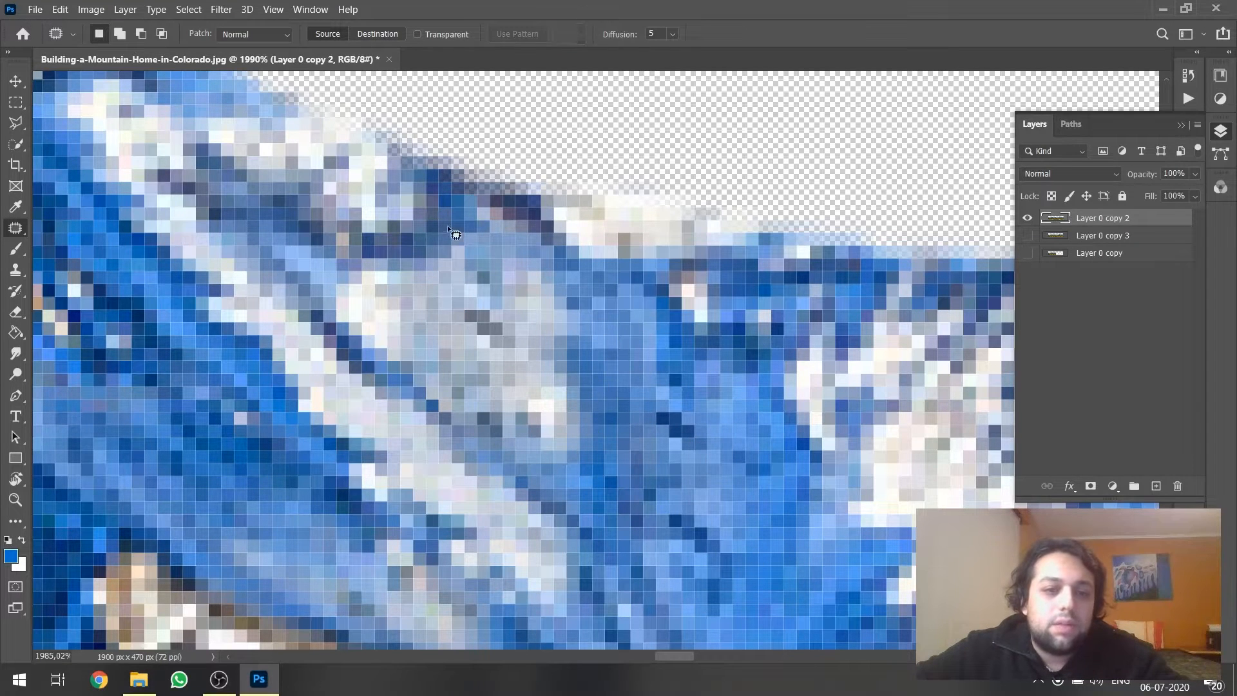
pyautogui.moveTo(508, 253); pyautogui.dragTo(508, 253)
pyautogui.moveTo(464, 309)
pyautogui.mouseDown()
pyautogui.moveTo(657, 412)
pyautogui.moveTo(664, 429)
pyautogui.mouseUp()
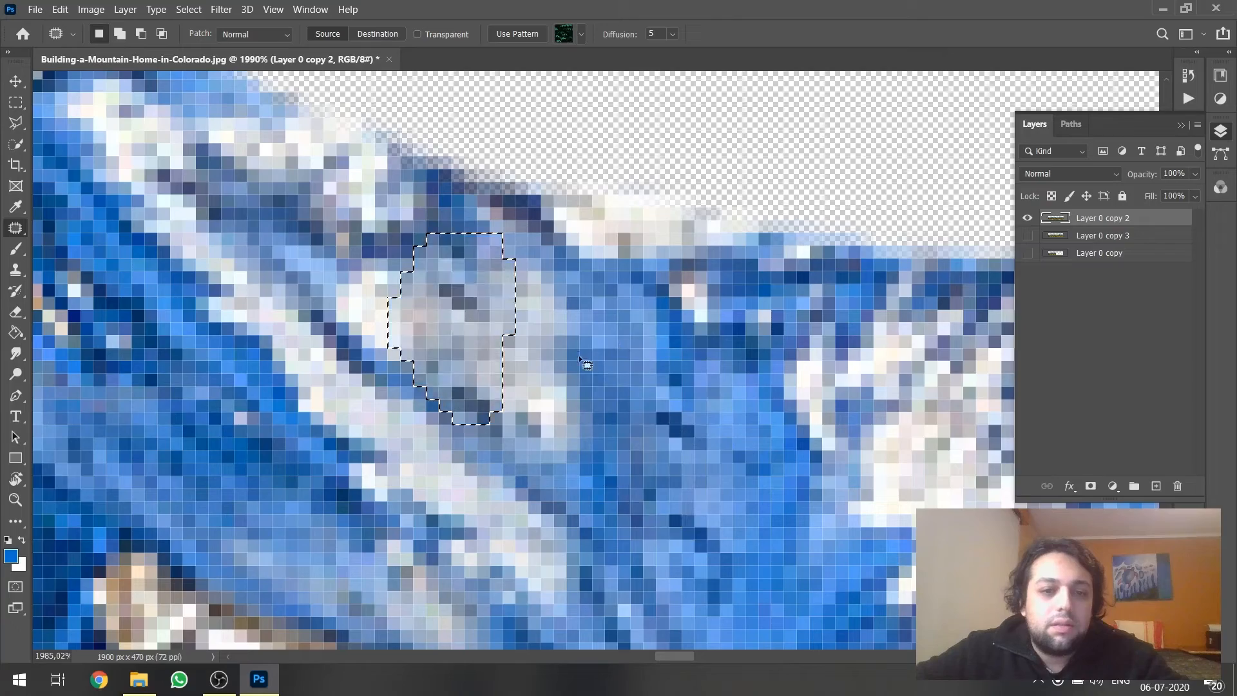
pyautogui.scroll(-8, 566, 331)
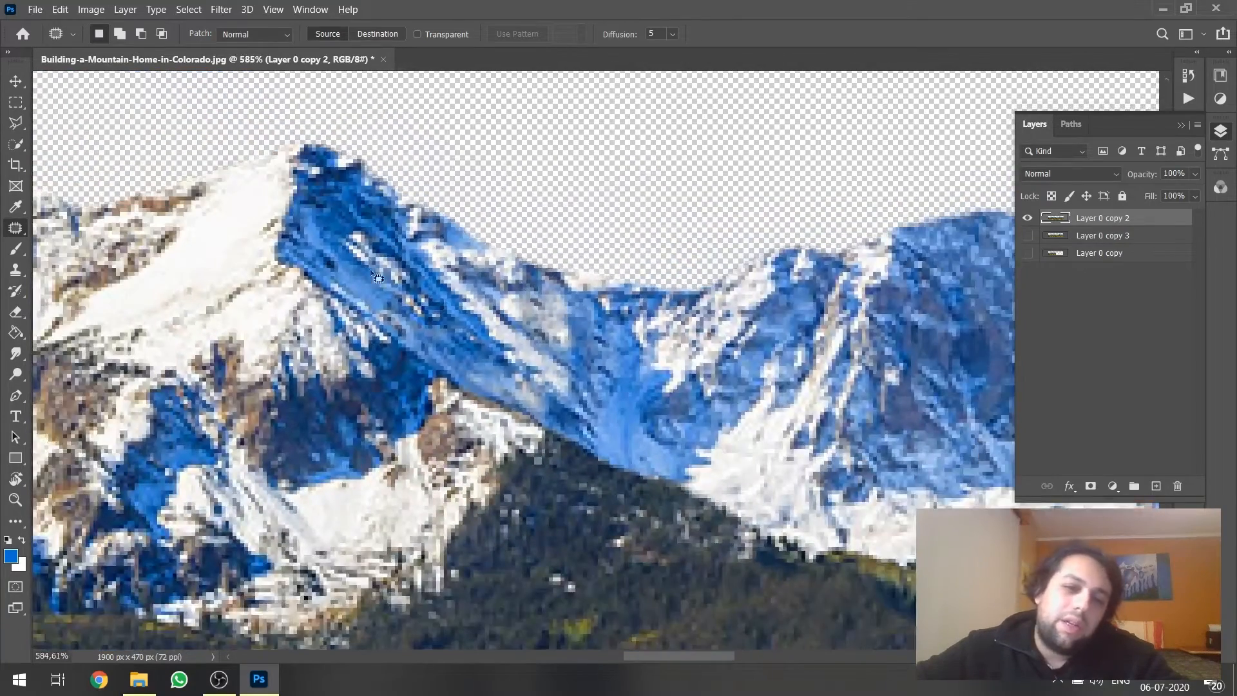
# Patch a small section of the diagonal snow streak beneath the pale area with texture from the blue slope.
pyautogui.scroll(4, 532, 353)
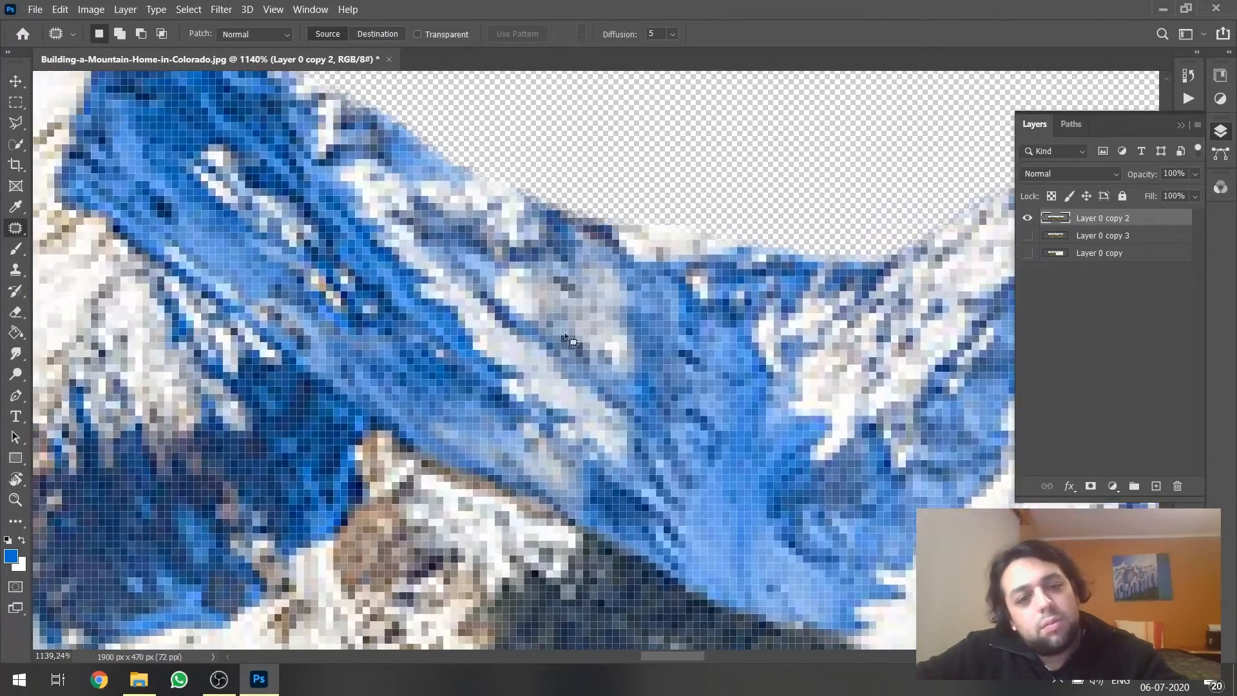
pyautogui.scroll(-3, 622, 353)
pyautogui.scroll(6, 471, 315)
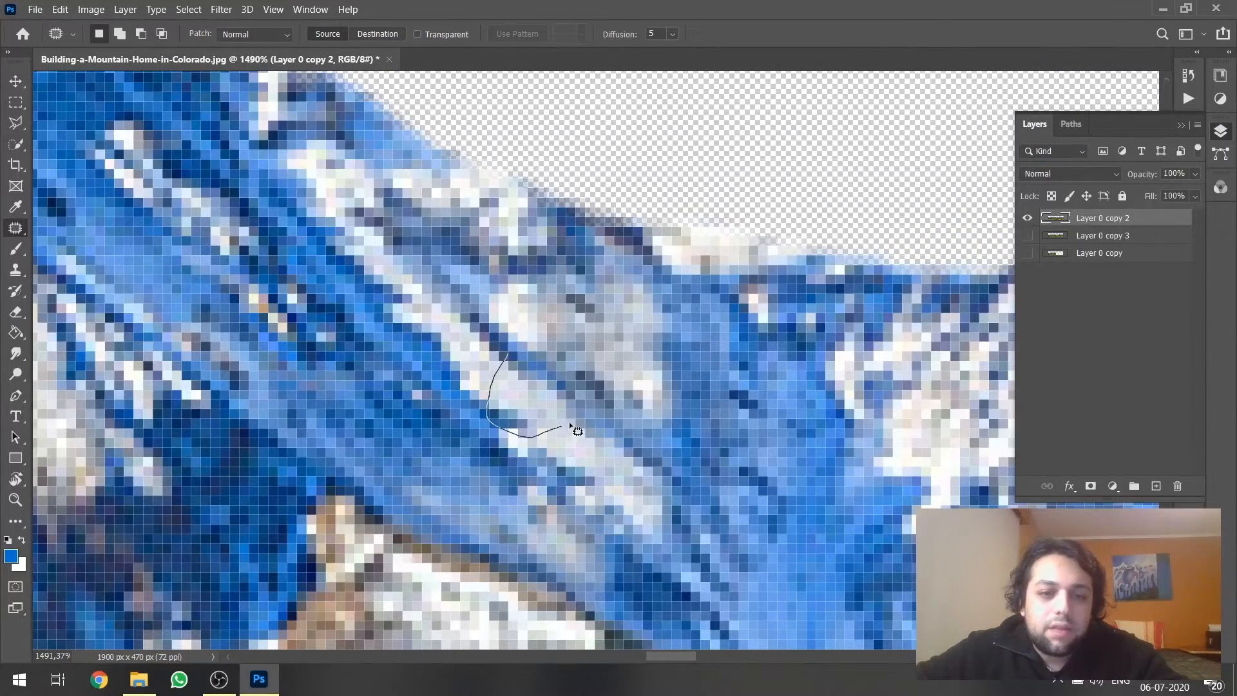
pyautogui.moveTo(566, 397); pyautogui.dragTo(397, 417)
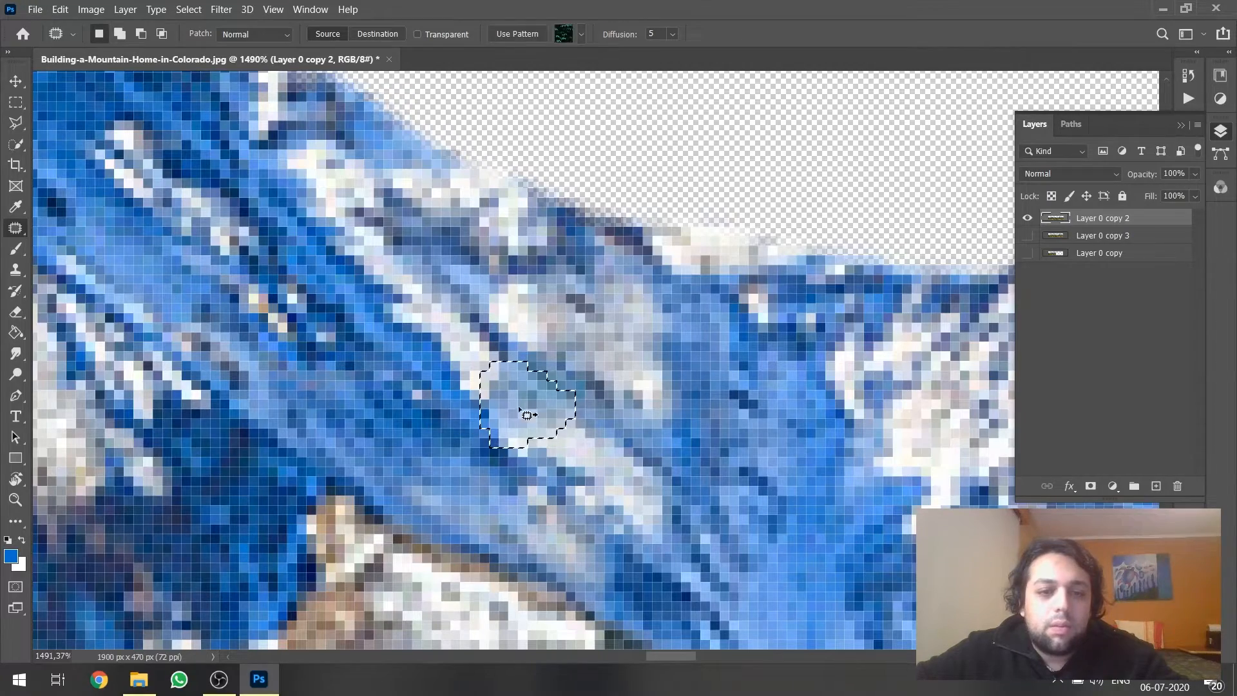
pyautogui.moveTo(527, 415); pyautogui.dragTo(764, 451)
pyautogui.scroll(-8, 253, 262)
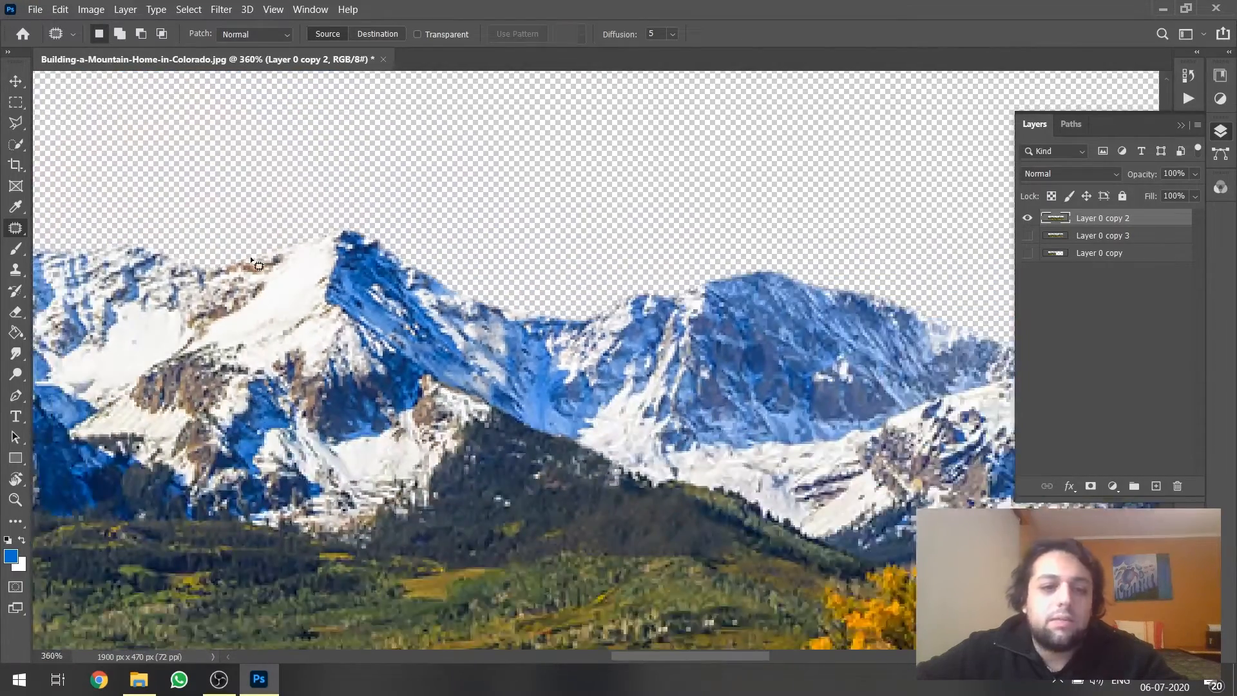
pyautogui.scroll(-2, 253, 264)
pyautogui.scroll(2, 508, 335)
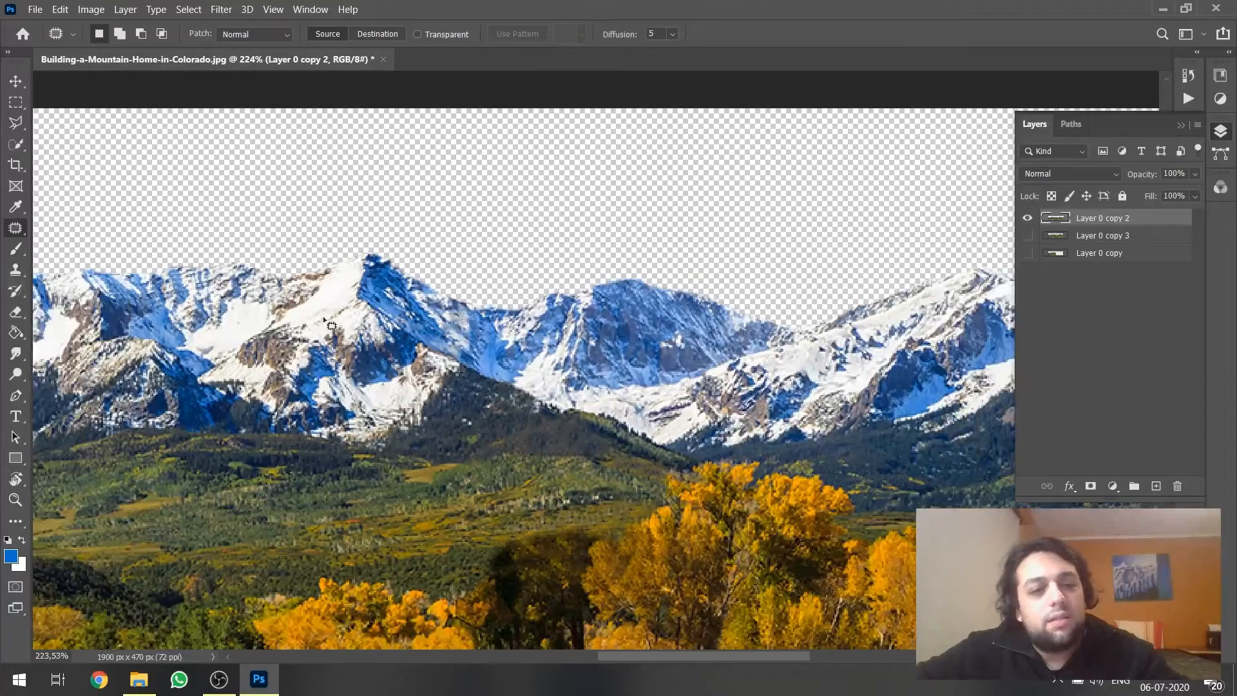
pyautogui.scroll(-5, 648, 300)
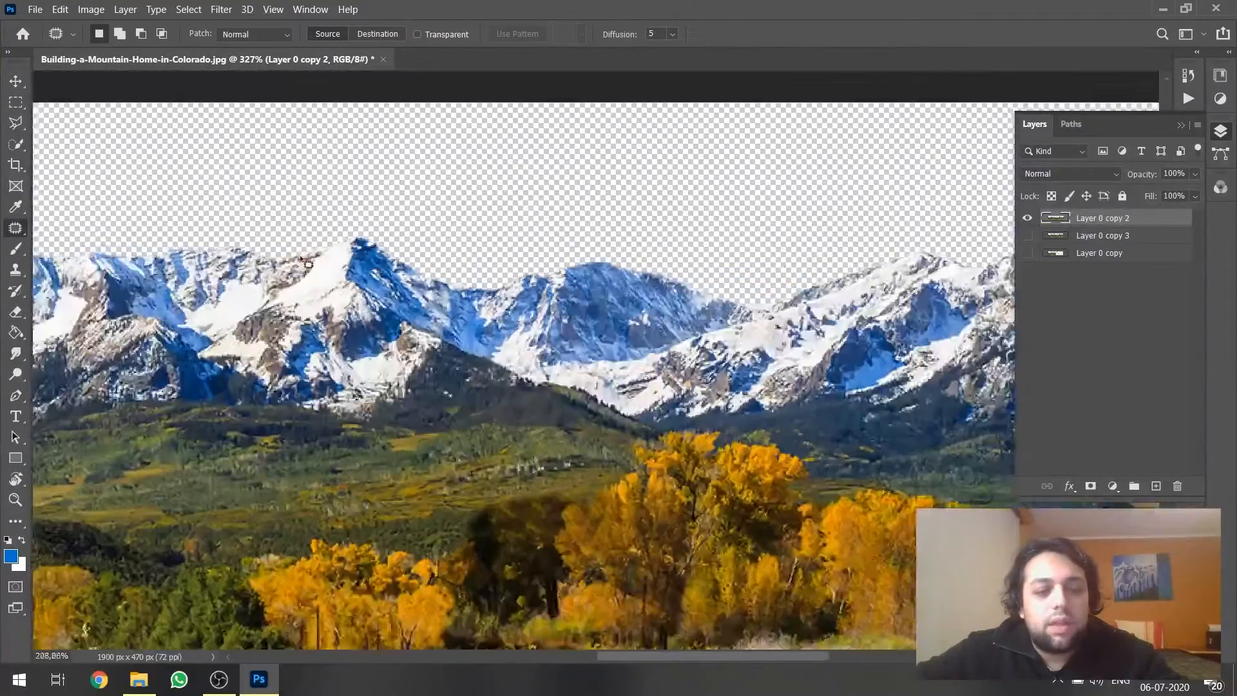
# Erase the pointed tip of the blue-shaded peak in the duplicated half into a lower, reshaped summit using a 44 px Eraser.
pyautogui.scroll(-2, 322, 261)
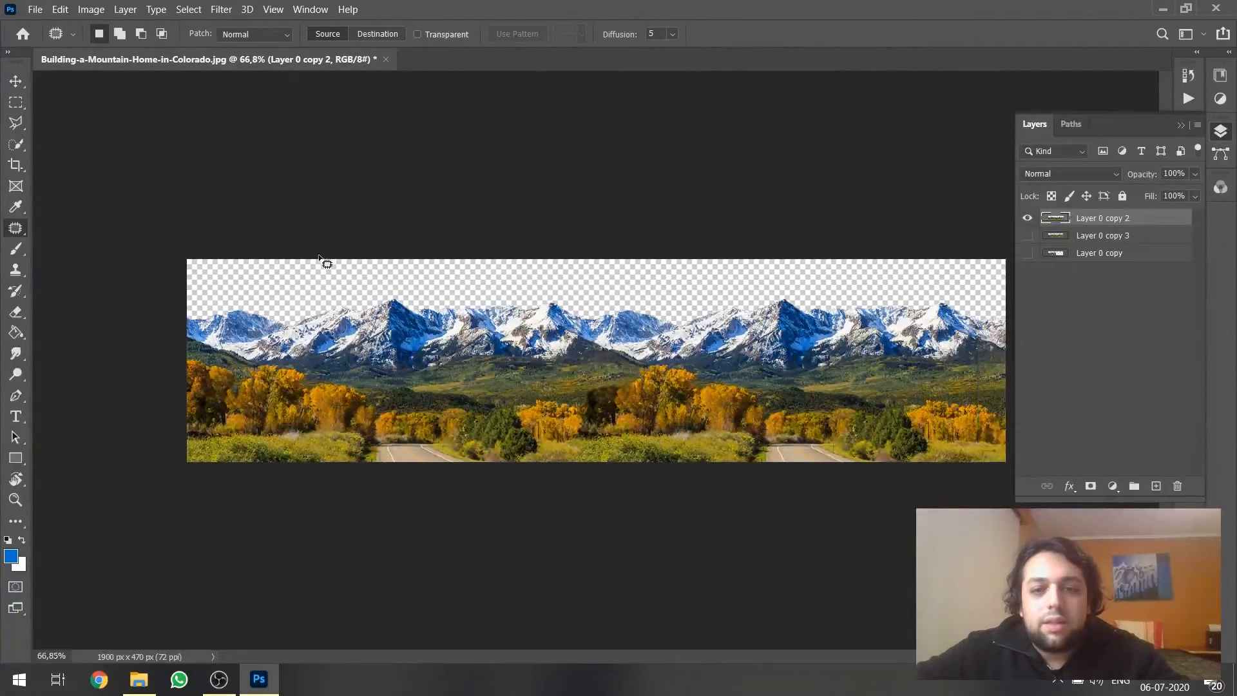
pyautogui.scroll(5, 735, 289)
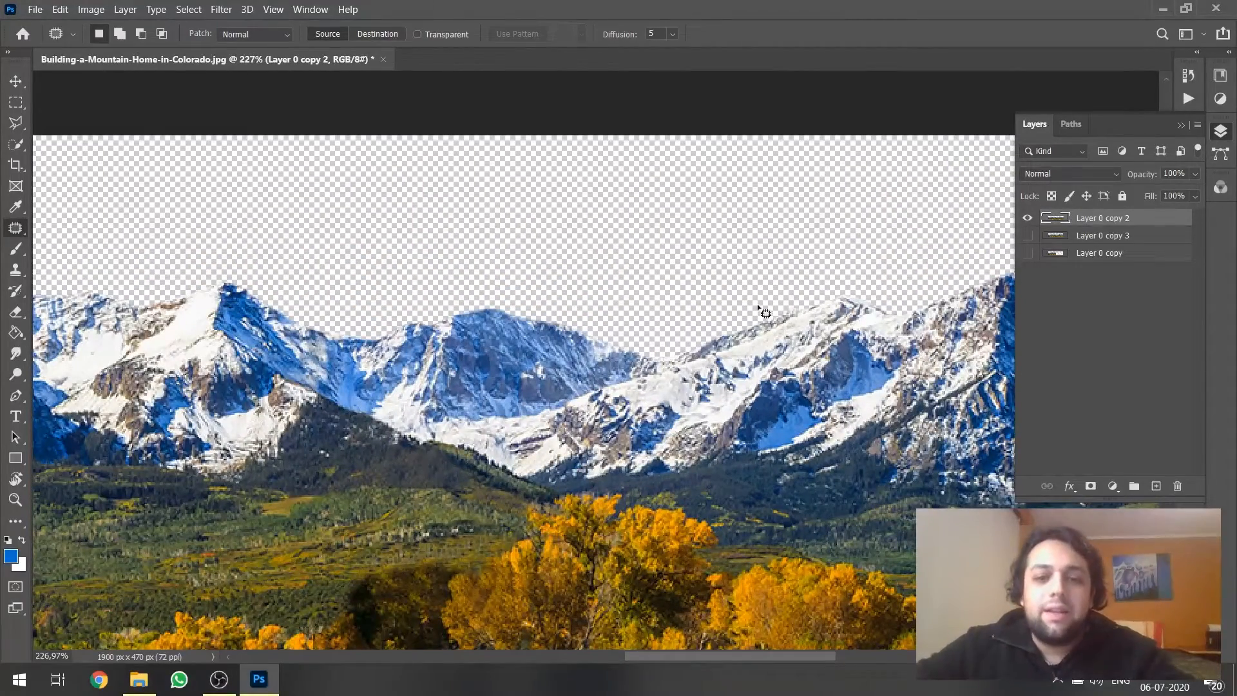
pyautogui.scroll(-1, 605, 328)
pyautogui.scroll(6, 837, 284)
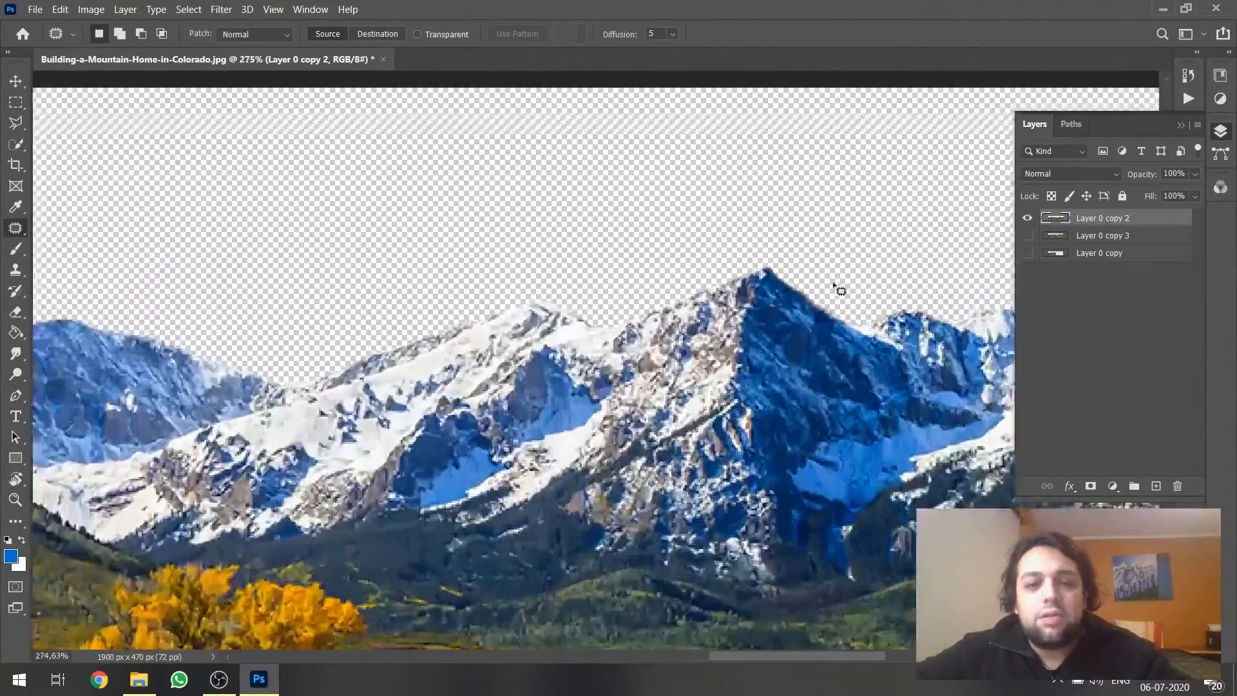
pyautogui.press('e')
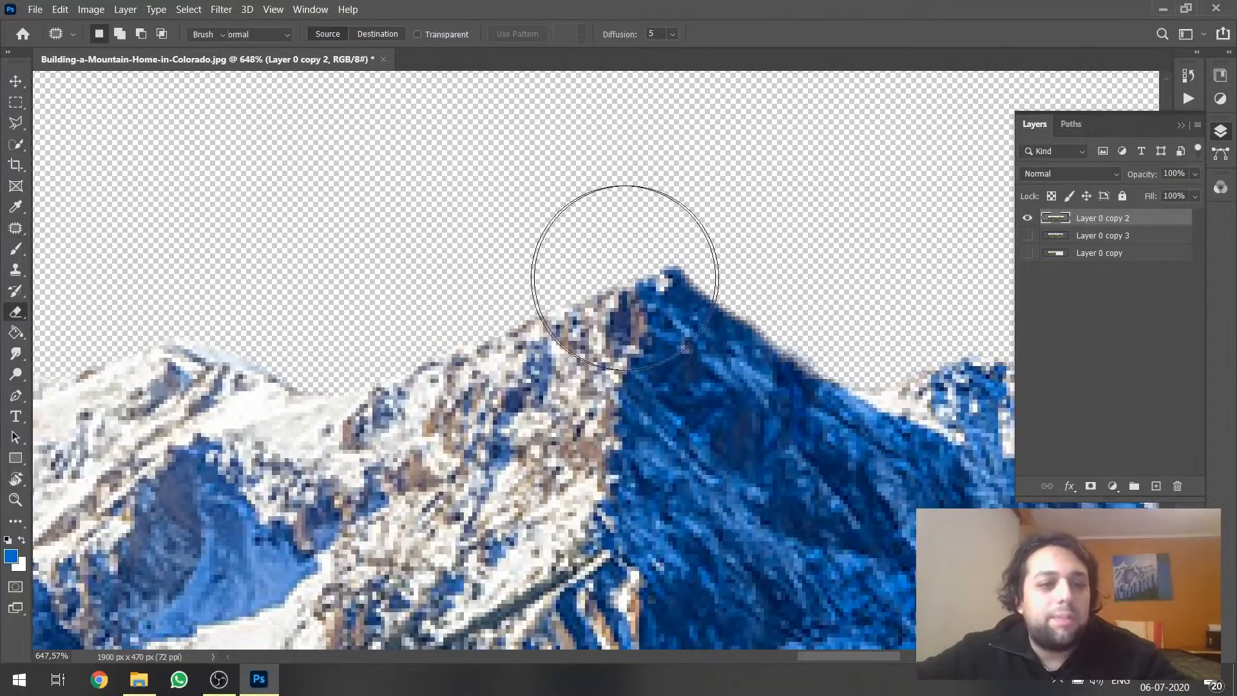
pyautogui.rightClick(877, 186)
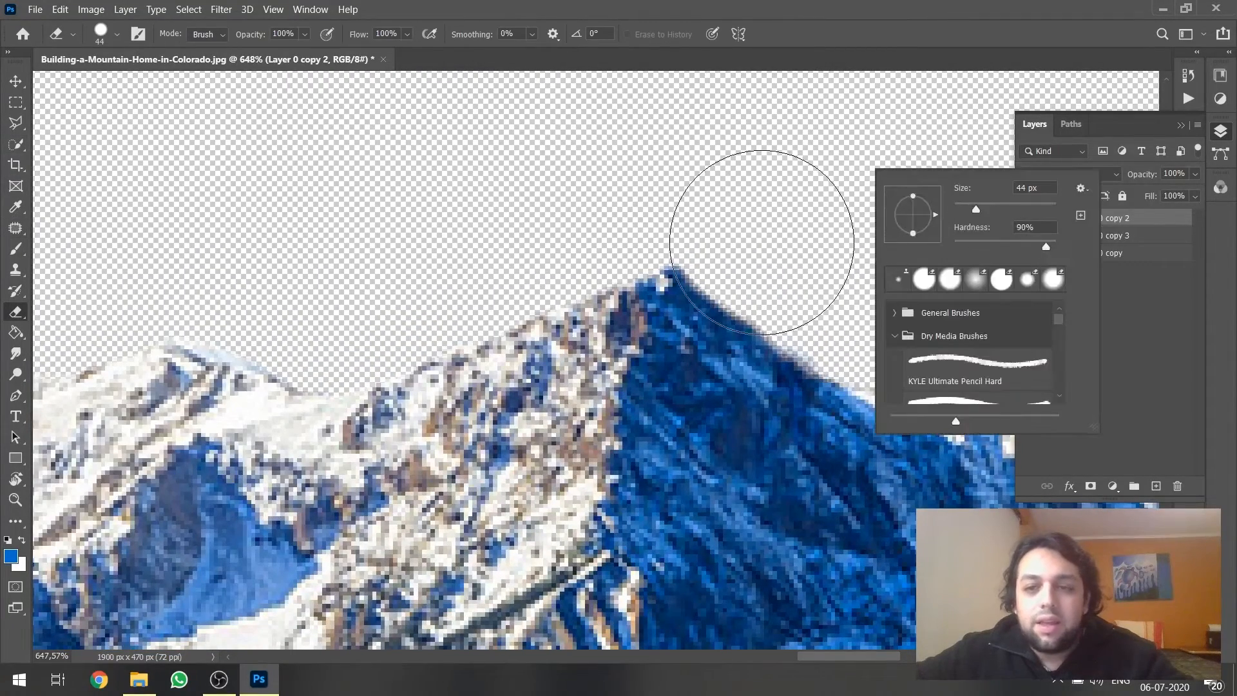
pyautogui.press('Escape')
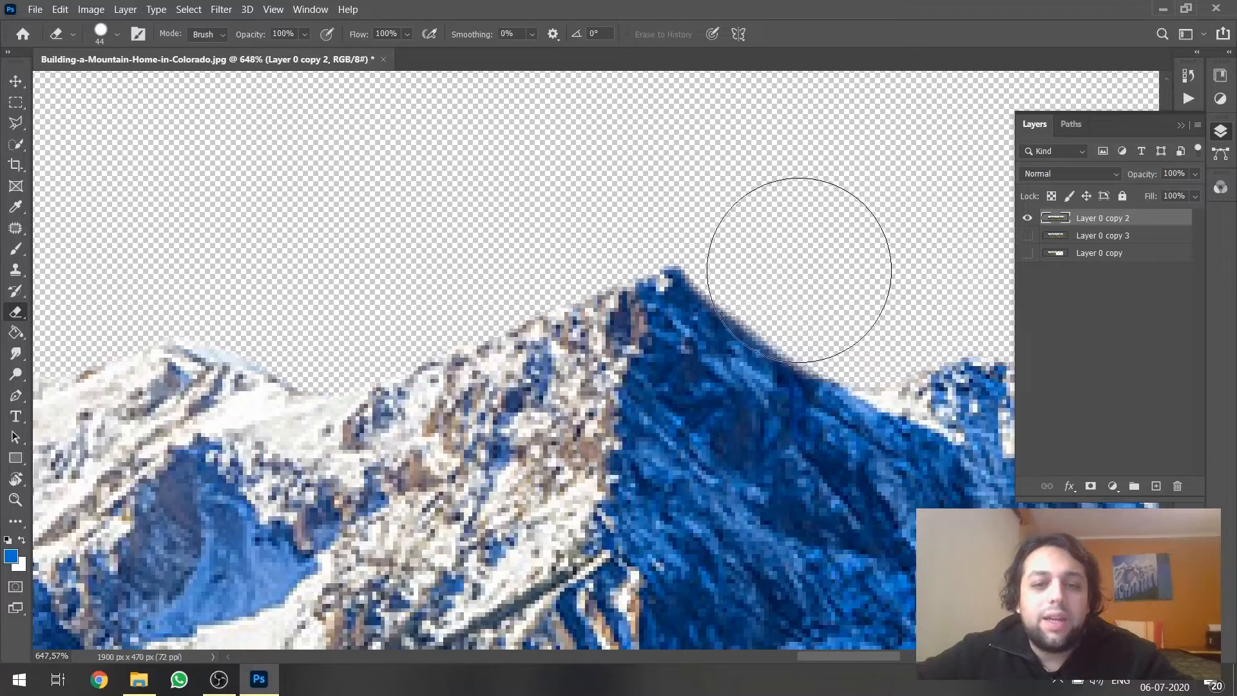
pyautogui.moveTo(799, 270)
pyautogui.mouseDown()
pyautogui.moveTo(657, 221)
pyautogui.moveTo(580, 213)
pyautogui.moveTo(496, 242)
pyautogui.mouseUp()
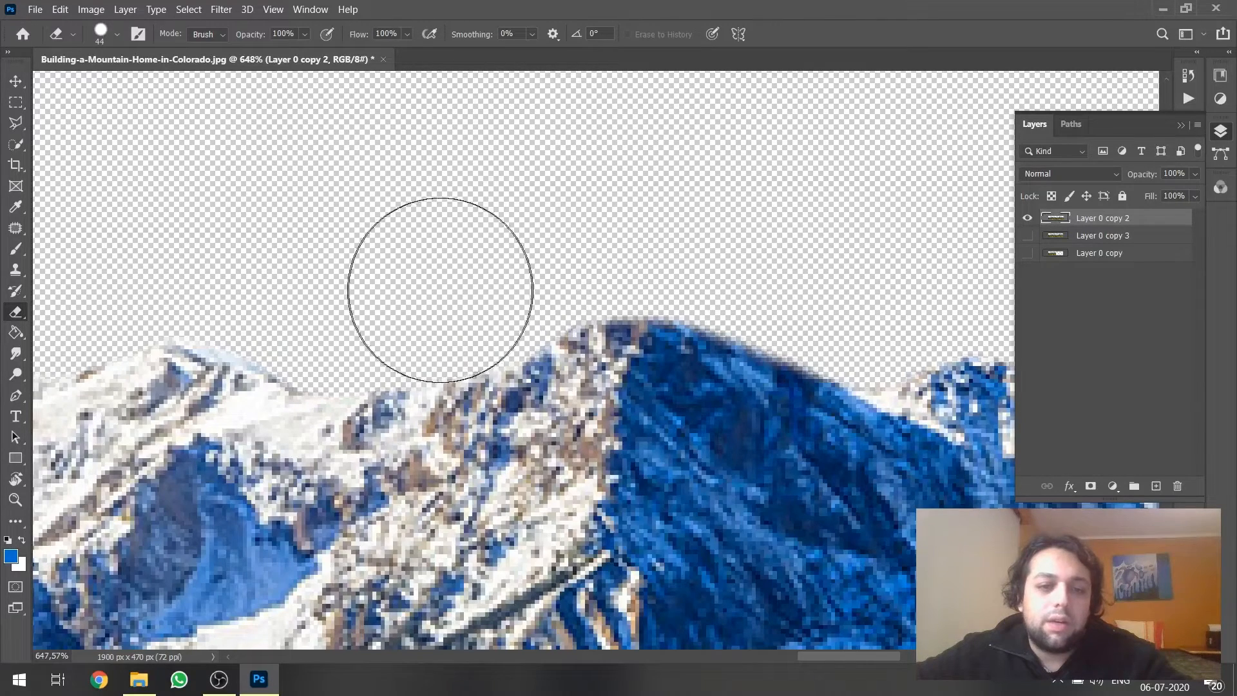
pyautogui.moveTo(524, 273); pyautogui.dragTo(599, 241)
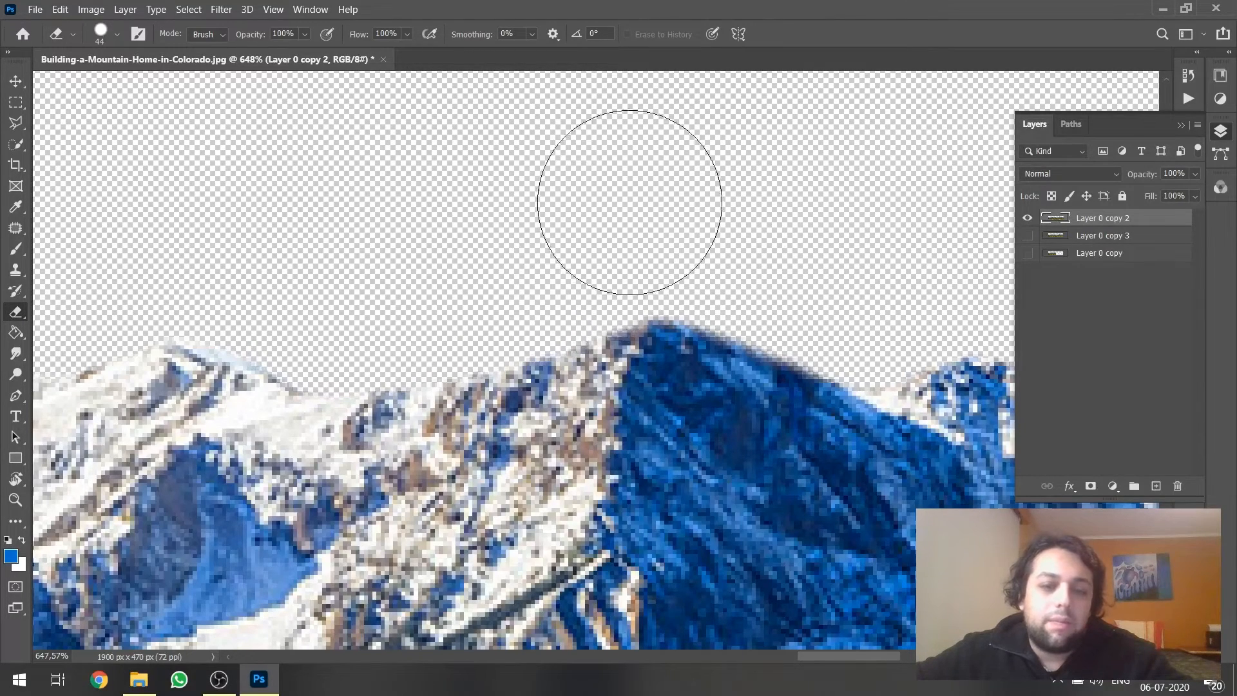
# Erase the small snowy summit and the upper edge of the white ridge beside the lowered blue peak.
pyautogui.keyDown('alt'); pyautogui.scroll(-6, 731, 152); pyautogui.keyUp('alt')
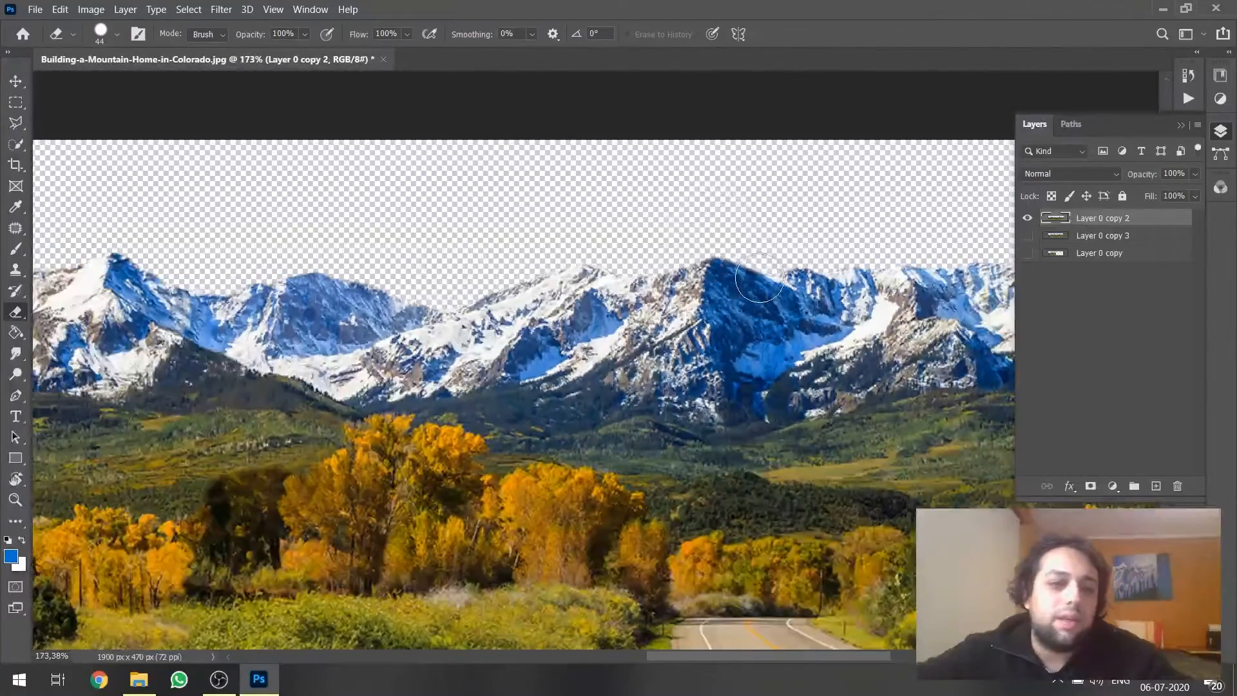
pyautogui.keyDown('alt'); pyautogui.scroll(-4, 759, 278); pyautogui.keyUp('alt')
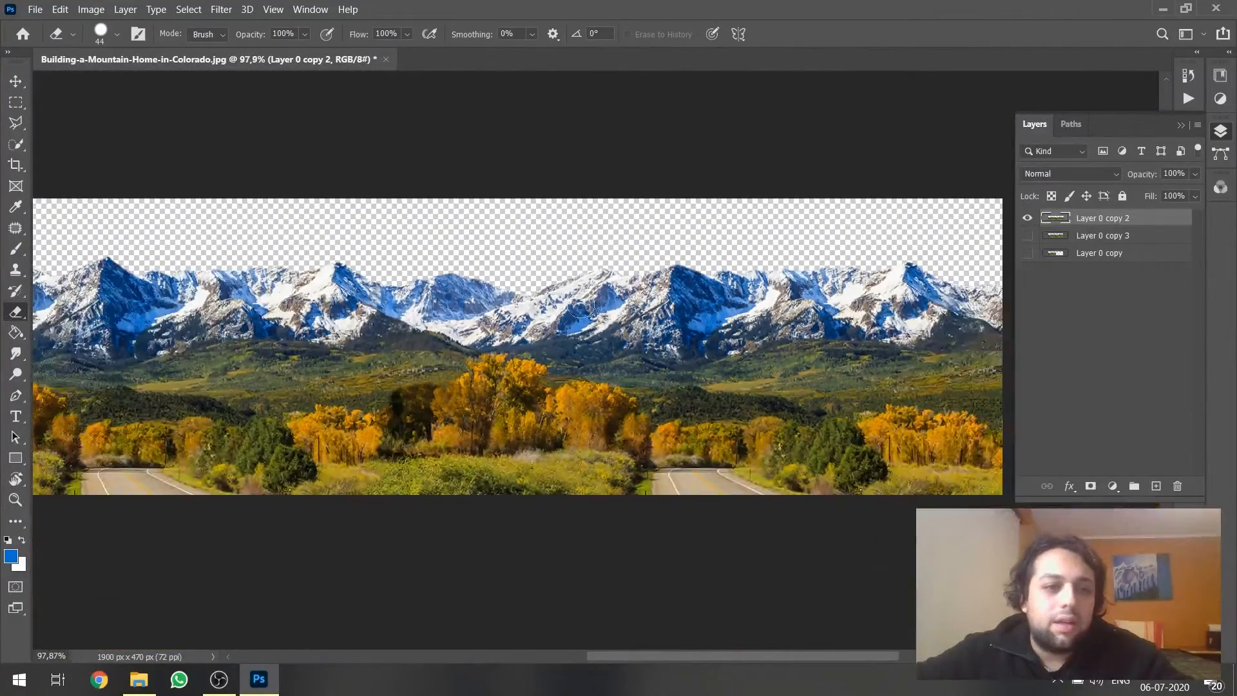
pyautogui.keyDown('alt'); pyautogui.scroll(6, 670, 283); pyautogui.keyUp('alt')
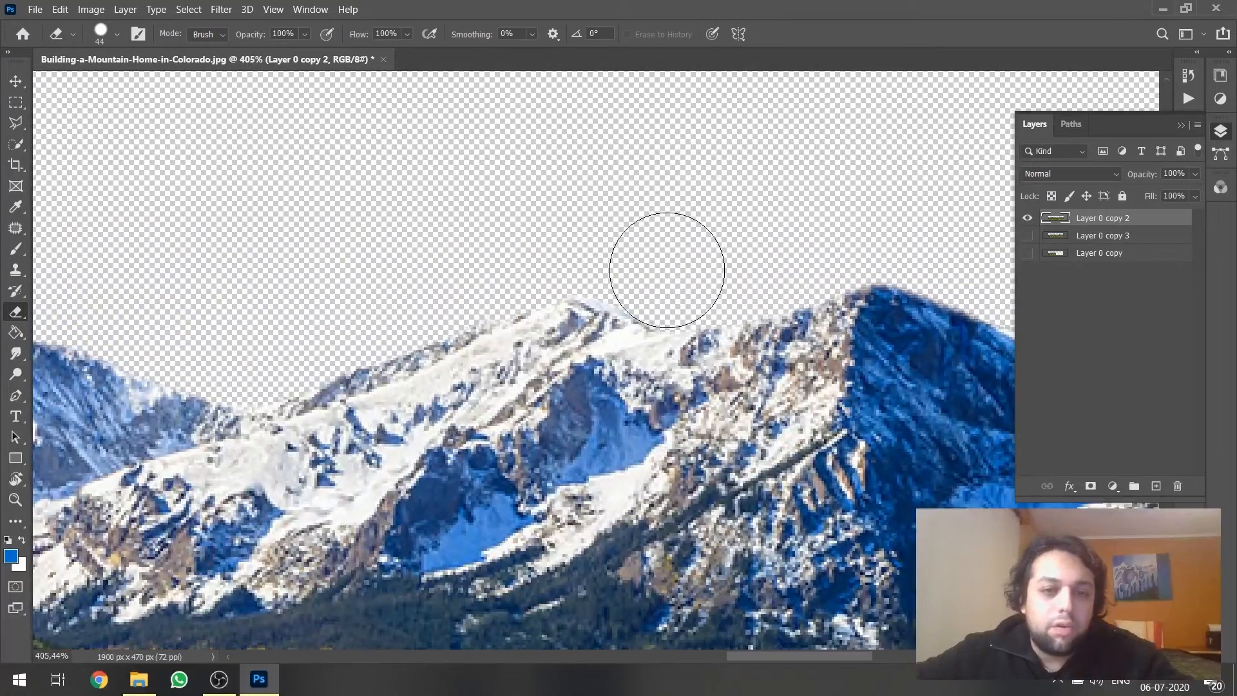
pyautogui.moveTo(667, 270); pyautogui.dragTo(518, 289)
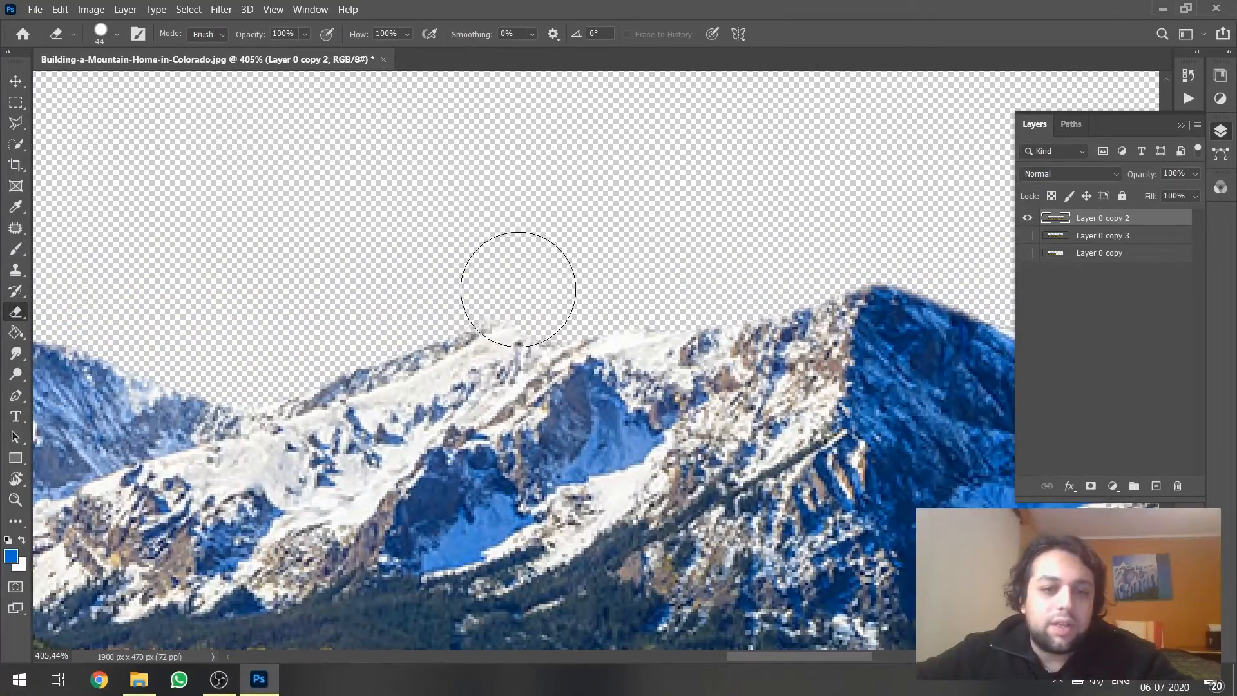
pyautogui.moveTo(433, 304); pyautogui.dragTo(319, 340)
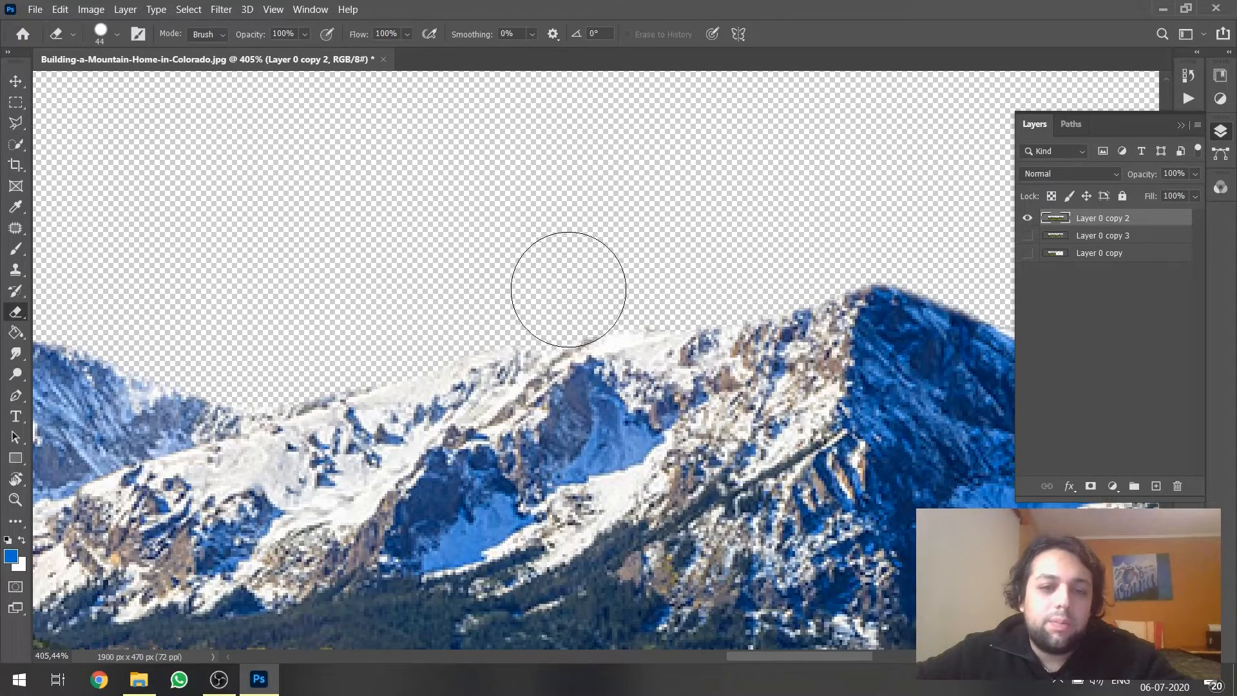
# Erase the small blue summits on the far side of the lowered peak to form a deep V-shaped dip in the ridgeline.
pyautogui.scroll(-3, 144, 300)
pyautogui.scroll(-4, 145, 300)
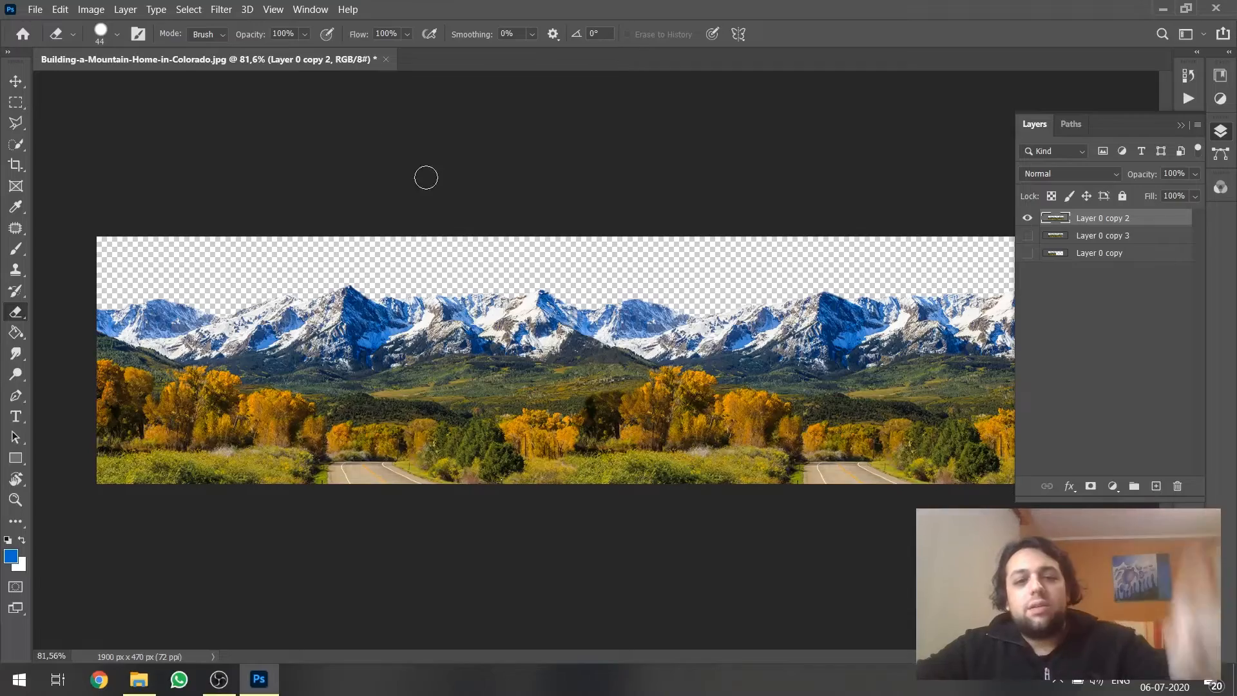
pyautogui.scroll(10, 791, 277)
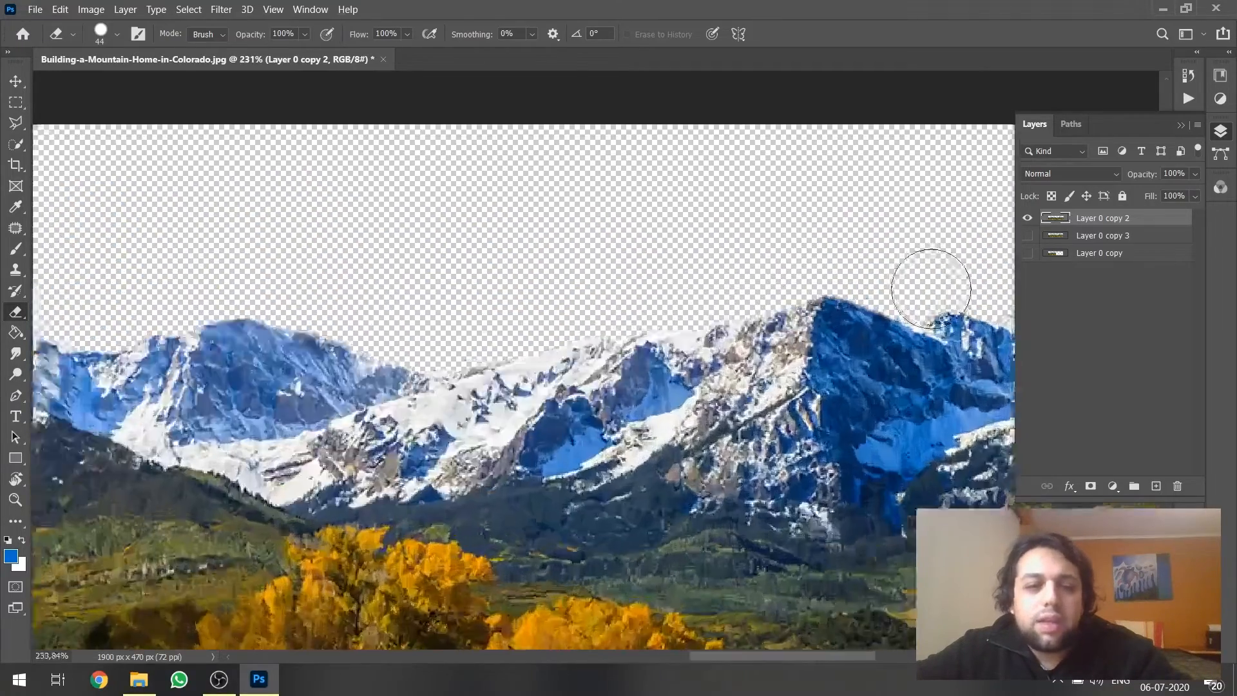
pyautogui.scroll(-5, 639, 290)
pyautogui.scroll(3, 918, 311)
pyautogui.scroll(2, 918, 310)
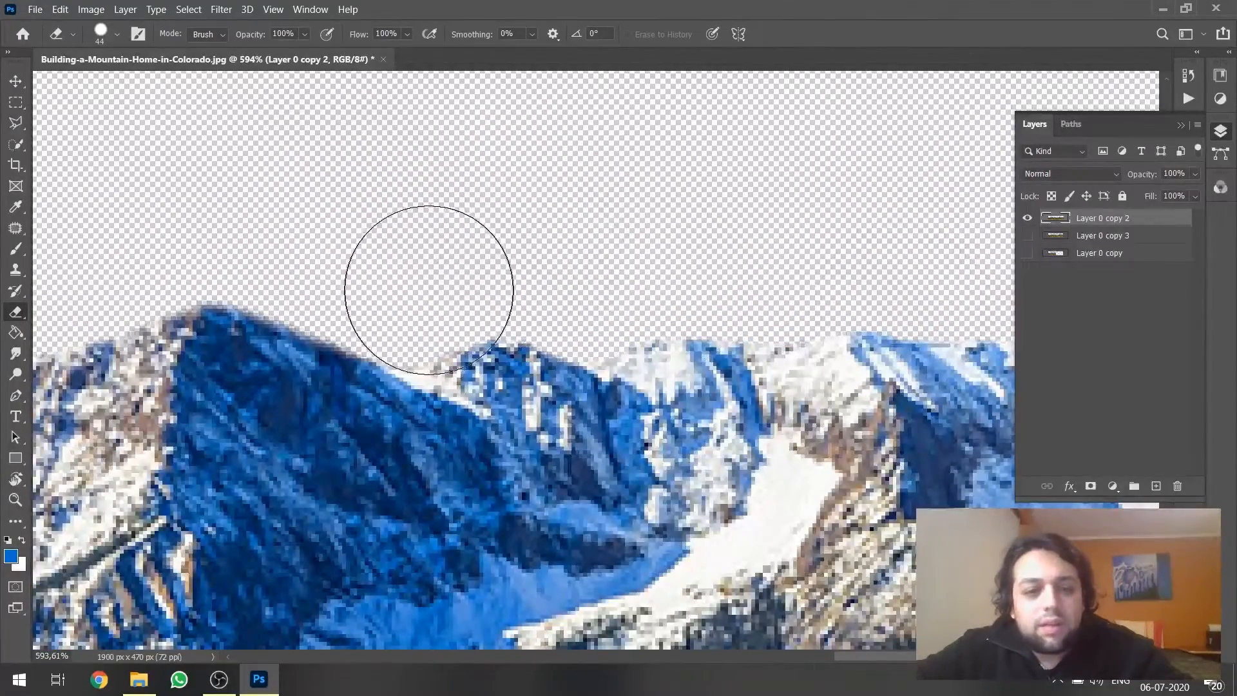
pyautogui.moveTo(512, 290)
pyautogui.mouseDown()
pyautogui.moveTo(547, 298)
pyautogui.moveTo(510, 318)
pyautogui.moveTo(462, 307)
pyautogui.moveTo(517, 338)
pyautogui.moveTo(436, 303)
pyautogui.moveTo(531, 309)
pyautogui.moveTo(675, 285)
pyautogui.moveTo(700, 338)
pyautogui.moveTo(517, 339)
pyautogui.moveTo(606, 354)
pyautogui.moveTo(644, 340)
pyautogui.moveTo(637, 377)
pyautogui.moveTo(606, 377)
pyautogui.moveTo(668, 405)
pyautogui.mouseUp()
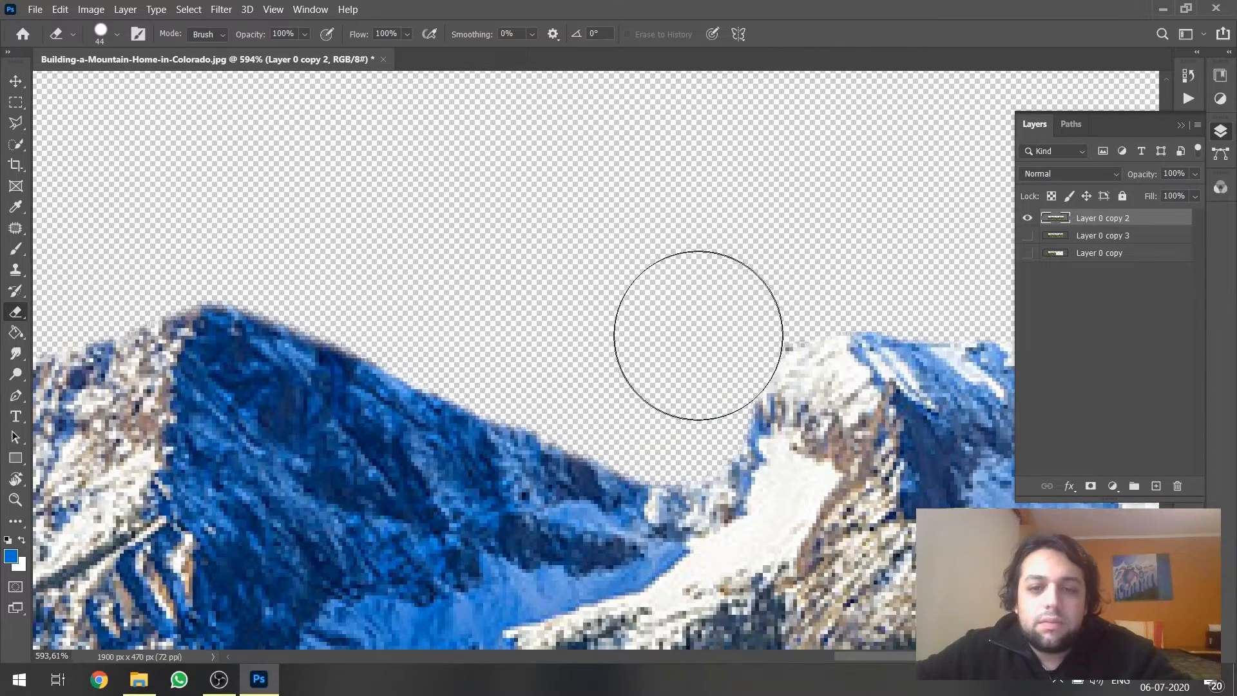
# Clone snow and rock texture along the snowy edge of the dip and extend the blue slope into its bottom with the Clone Stamp.
pyautogui.scroll(-1, 525, 277)
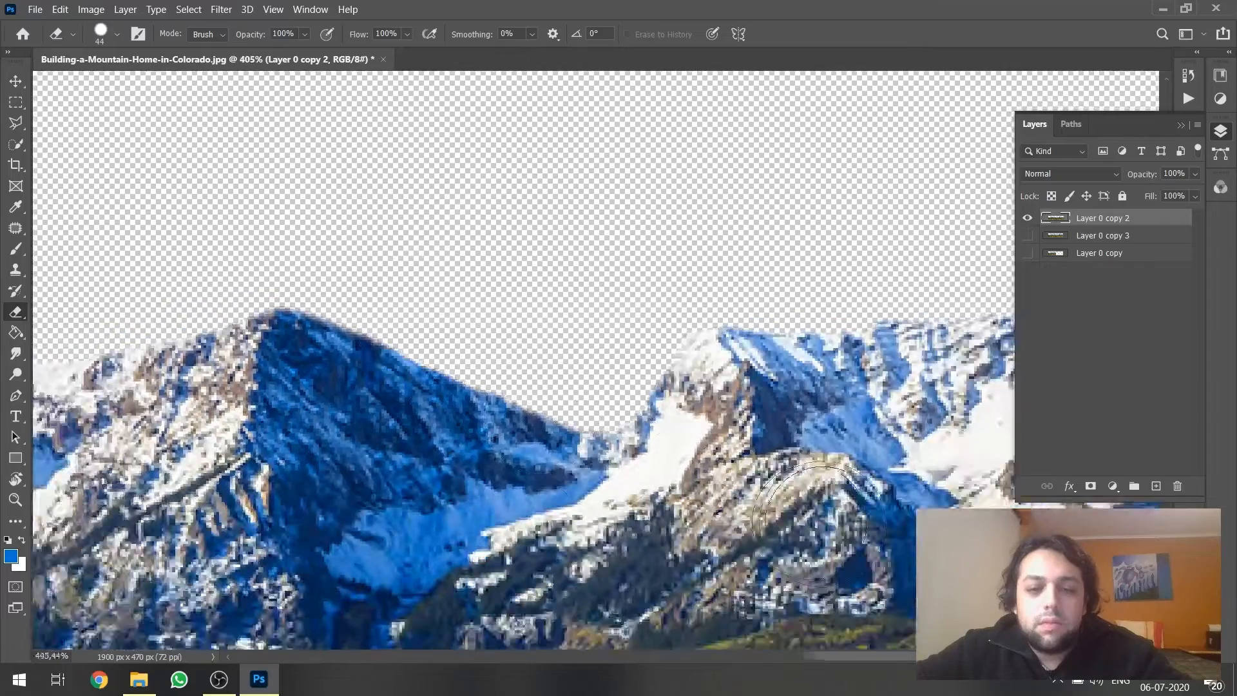
pyautogui.scroll(2, 630, 387)
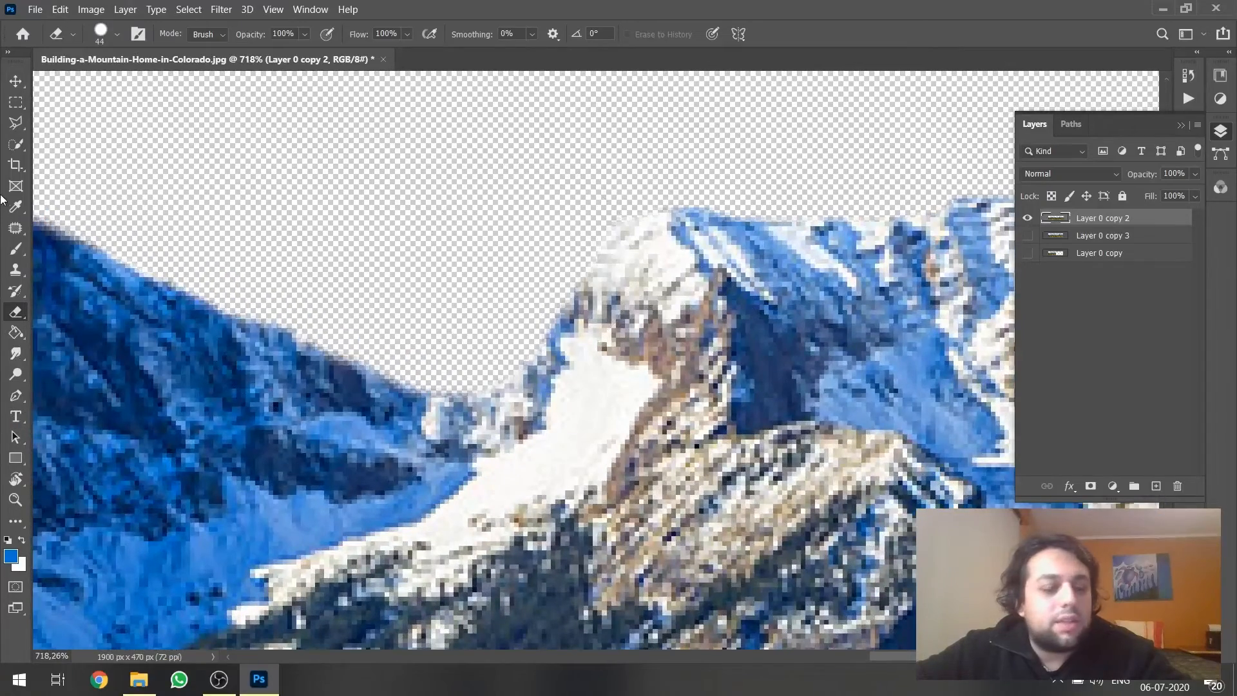
pyautogui.click(15, 269)
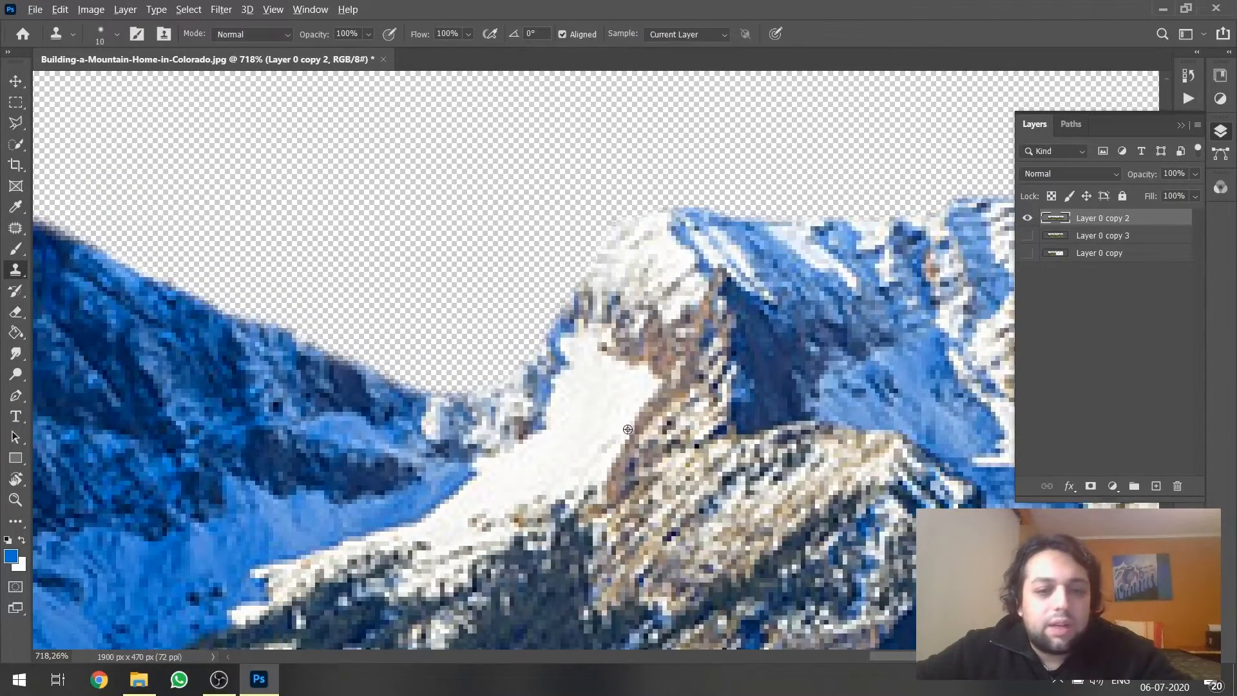
pyautogui.keyDown('alt'); pyautogui.click(642, 414); pyautogui.keyUp('alt')
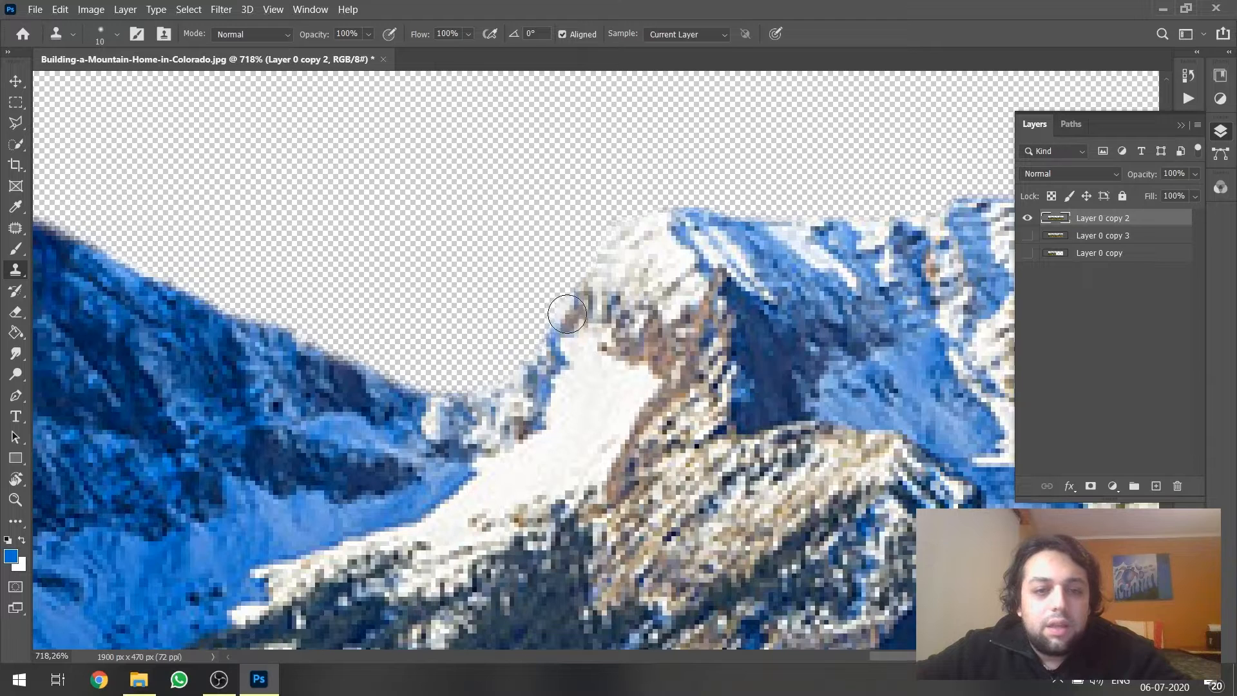
pyautogui.moveTo(574, 293)
pyautogui.mouseDown()
pyautogui.moveTo(528, 364)
pyautogui.moveTo(470, 390)
pyautogui.moveTo(467, 406)
pyautogui.moveTo(535, 397)
pyautogui.moveTo(426, 404)
pyautogui.moveTo(564, 204)
pyautogui.moveTo(423, 419)
pyautogui.moveTo(457, 449)
pyautogui.moveTo(437, 406)
pyautogui.moveTo(468, 409)
pyautogui.moveTo(464, 397)
pyautogui.moveTo(321, 388)
pyautogui.mouseUp()
pyautogui.keyDown('alt'); pyautogui.click(369, 408); pyautogui.keyUp('alt')
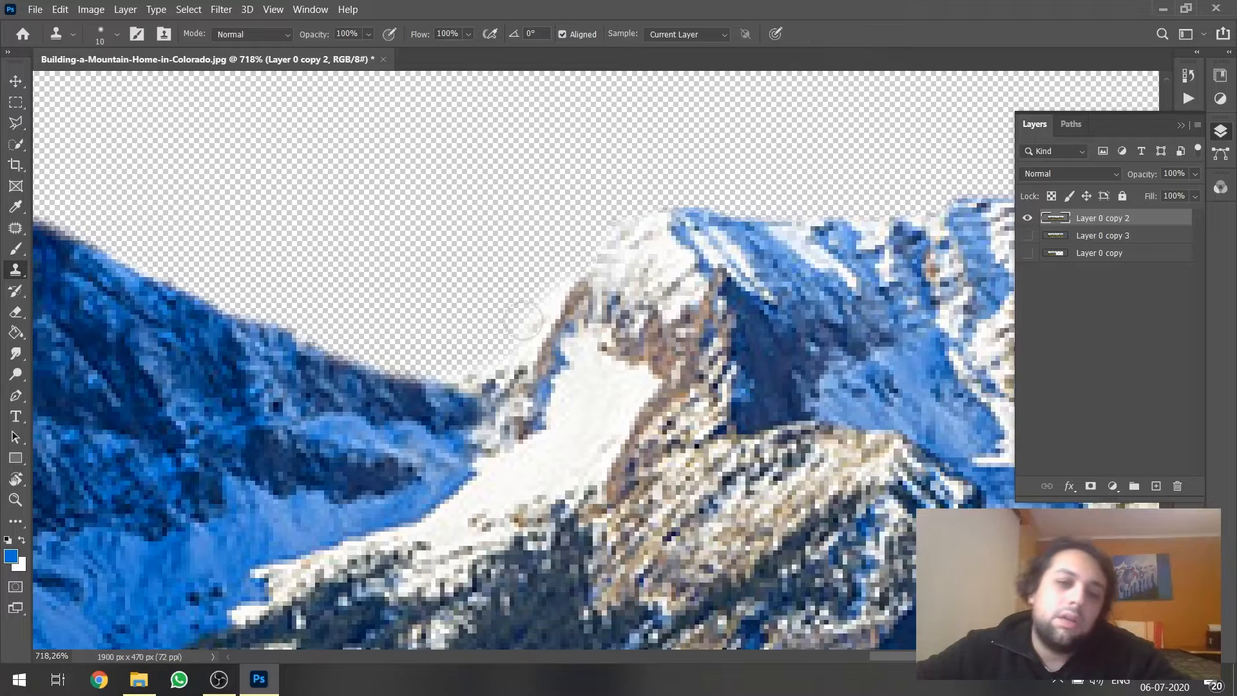
# Set the Eraser size to 10 px and trim the cloned edge at the bottom of the dip.
pyautogui.rightClick(414, 243)
pyautogui.click(62, 232)
pyautogui.press('e')
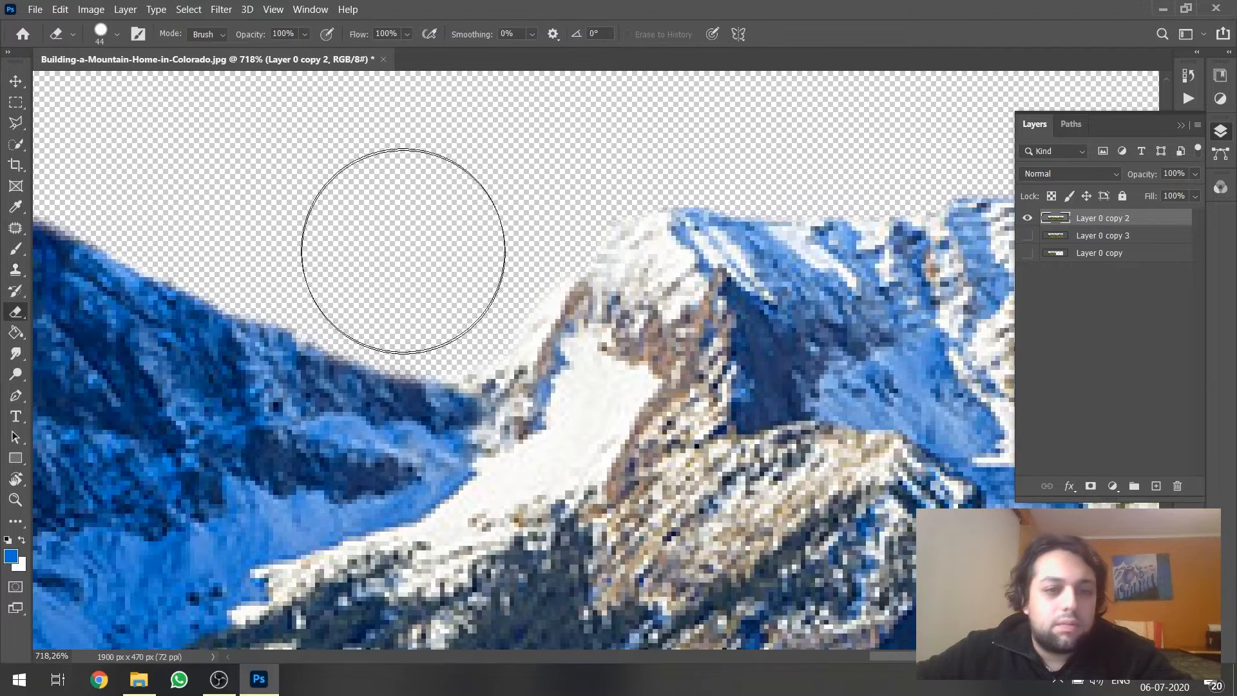
pyautogui.rightClick(400, 222)
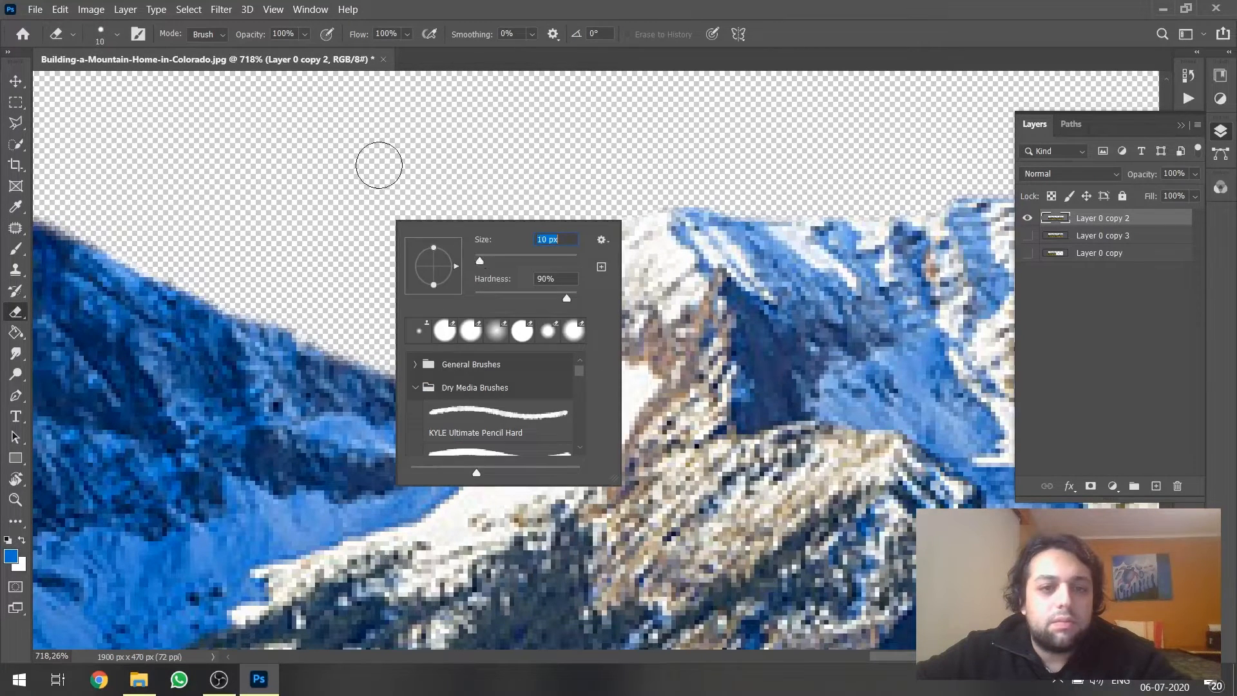
pyautogui.press('Return')
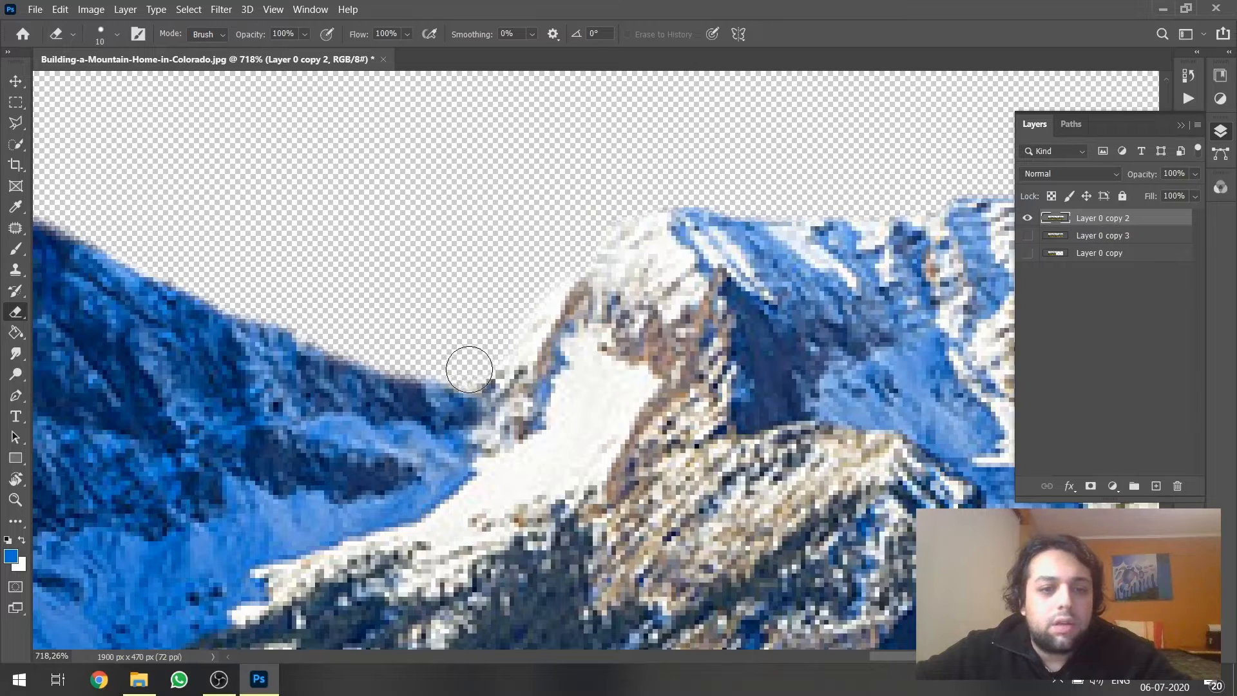
pyautogui.moveTo(469, 369)
pyautogui.mouseDown()
pyautogui.moveTo(552, 267)
pyautogui.moveTo(503, 348)
pyautogui.mouseUp()
# Examine the reshaped ridgeline across the whole panorama and up close around the snowy central peak.
pyautogui.scroll(-3, 459, 288)
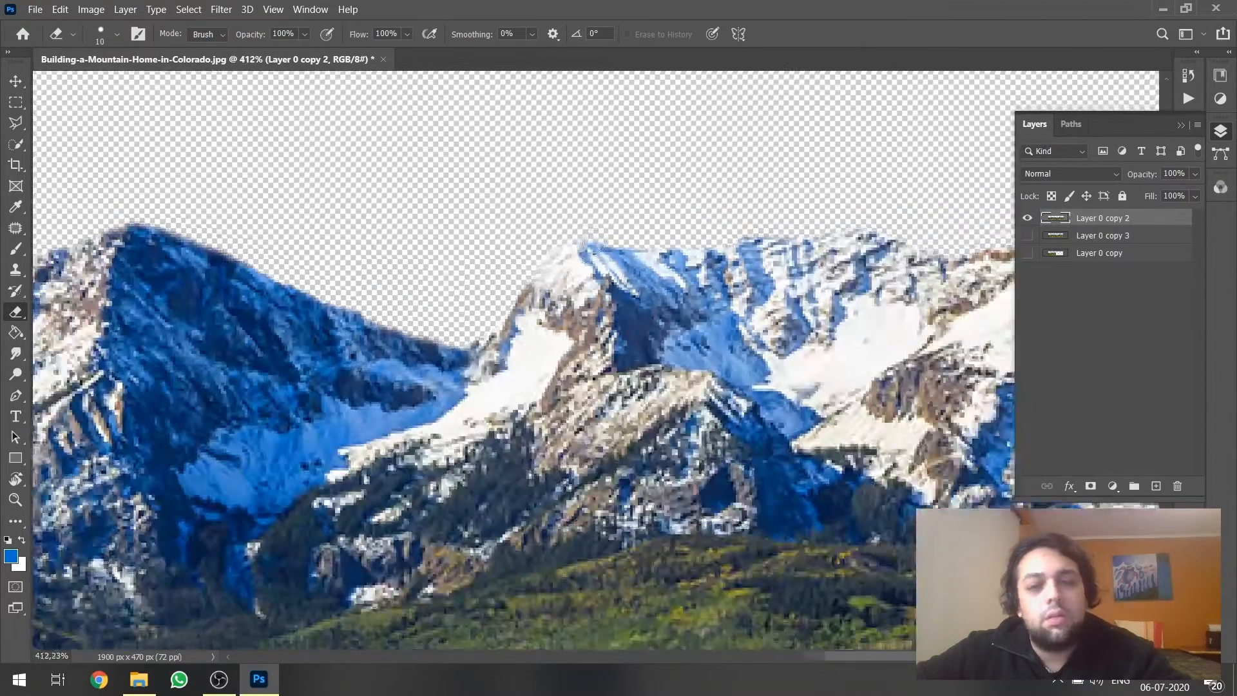
pyautogui.scroll(-5, 591, 240)
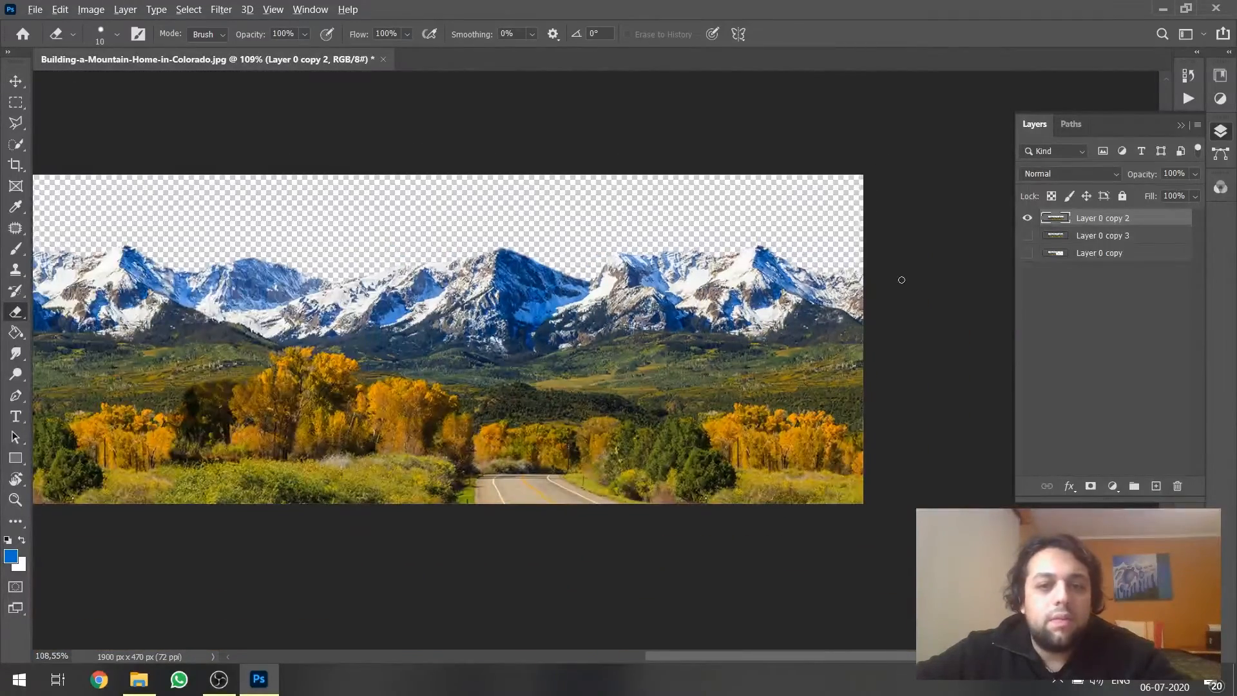
pyautogui.scroll(-2, 650, 288)
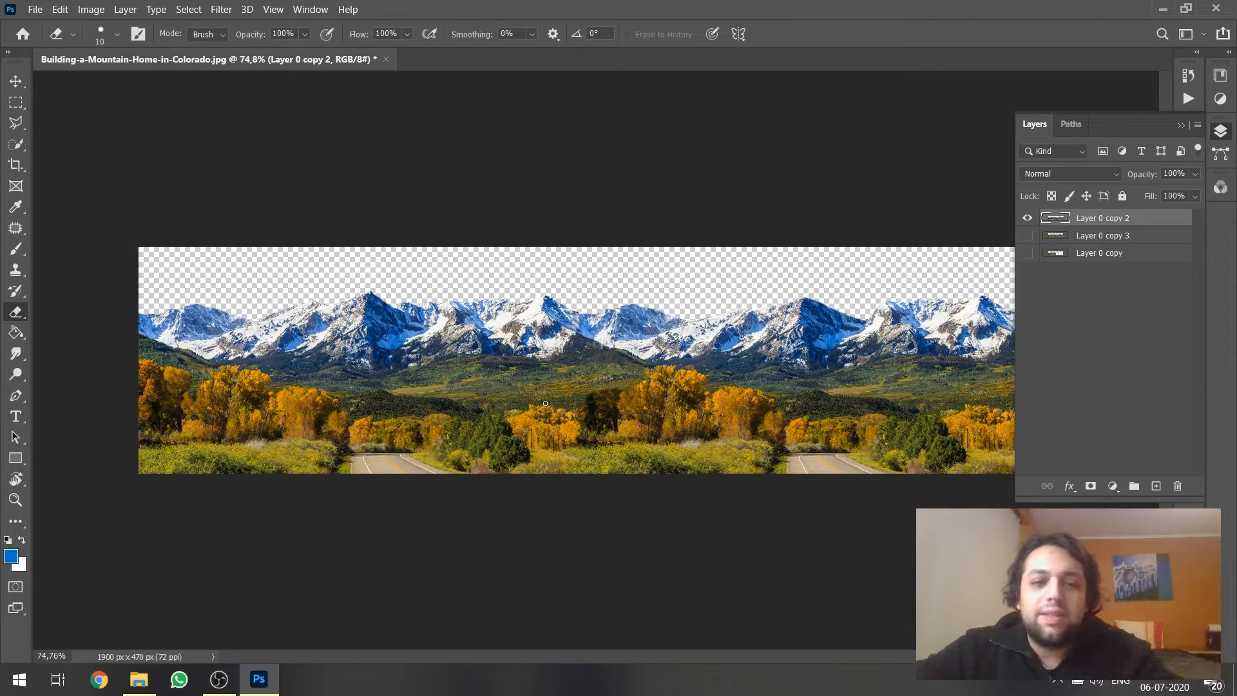
pyautogui.scroll(2, 478, 373)
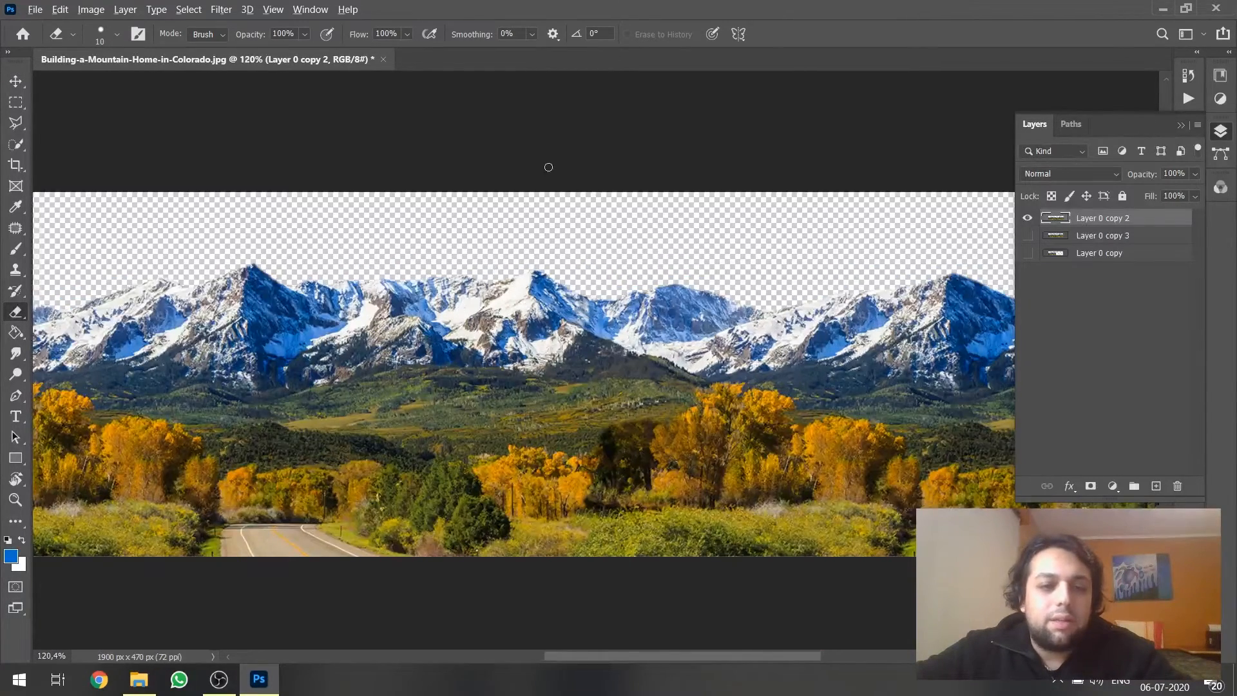
pyautogui.scroll(4, 556, 309)
pyautogui.scroll(-5, 431, 327)
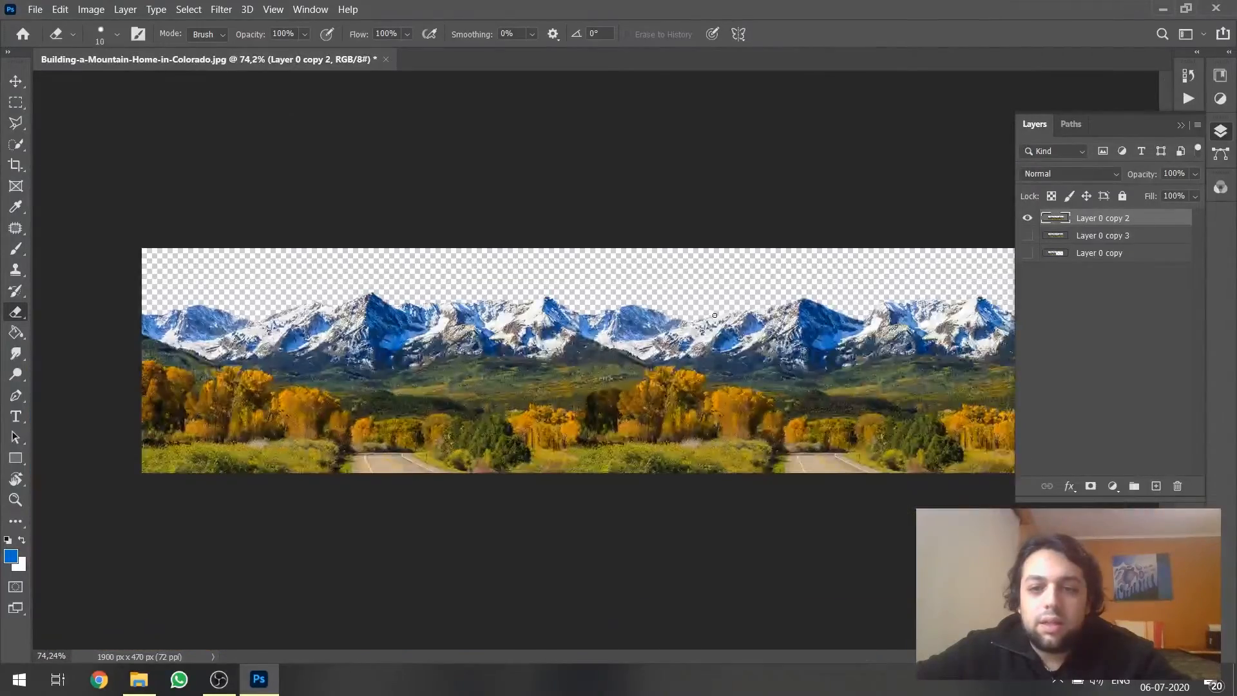
pyautogui.scroll(7, 455, 346)
pyautogui.scroll(1, 455, 346)
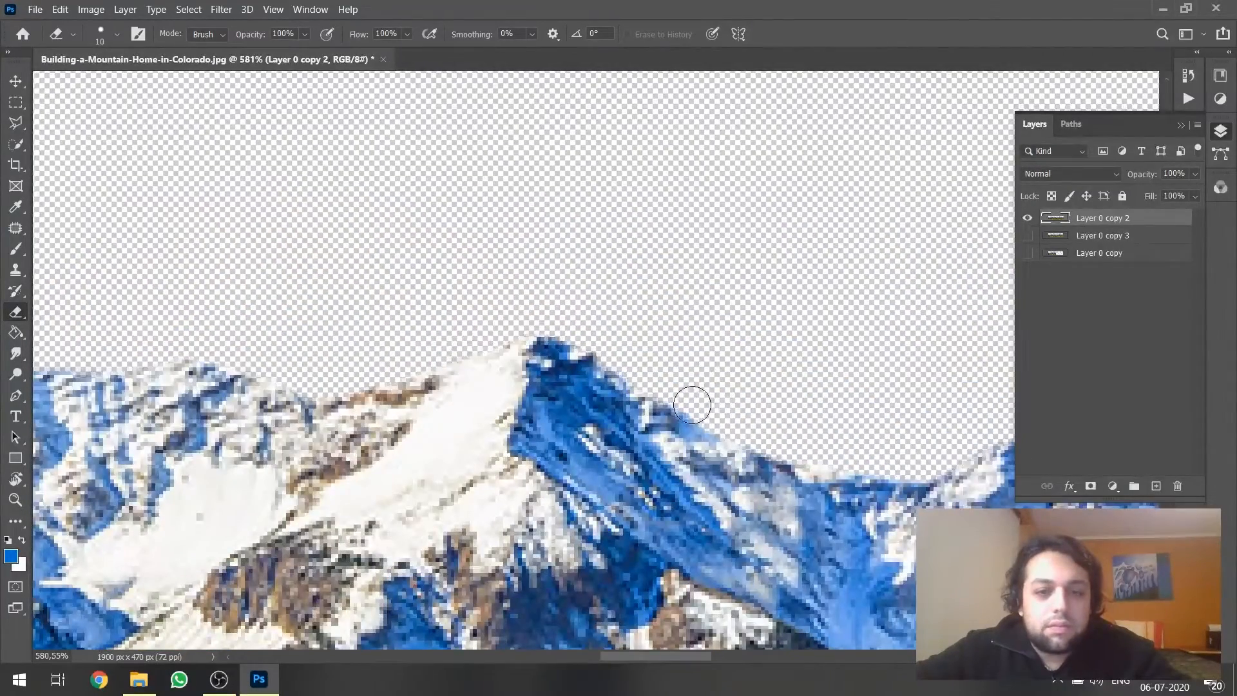
# Clone meadow grass over the duplicated road and orange trees over the green bushes beside it with a 62 px Clone Stamp brush.
pyautogui.scroll(-3, 638, 383)
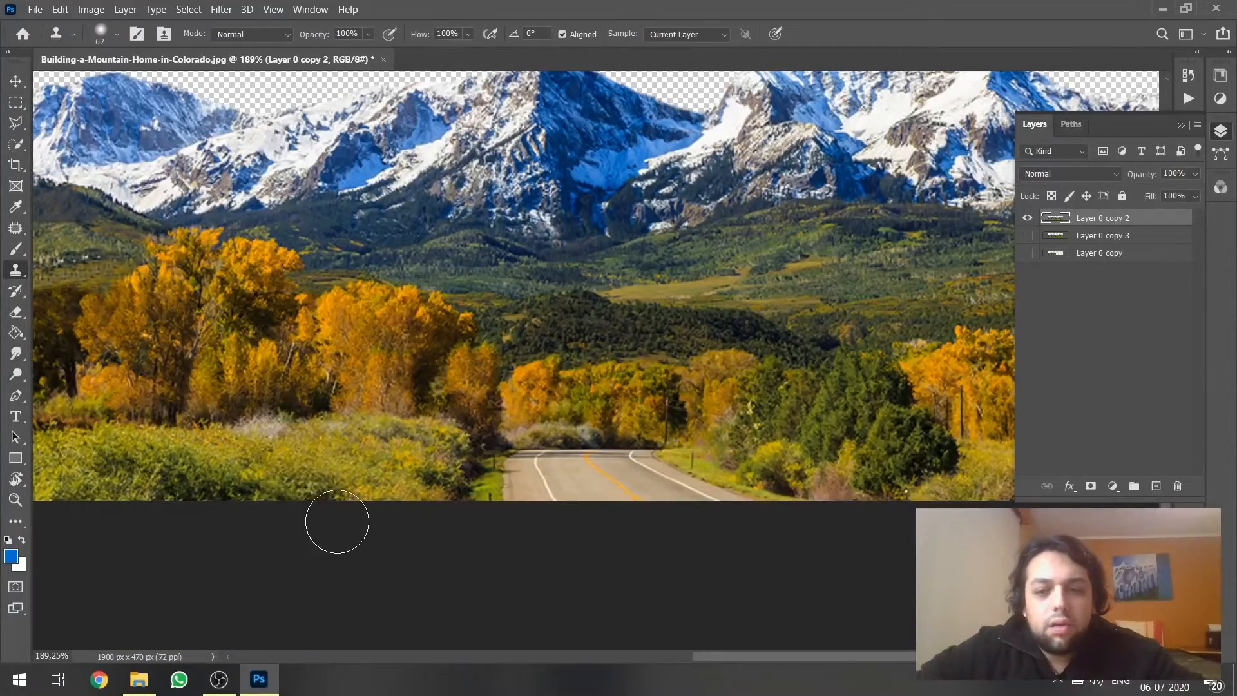
pyautogui.hotkey('ctrl', '0')
pyautogui.scroll(6, 606, 510)
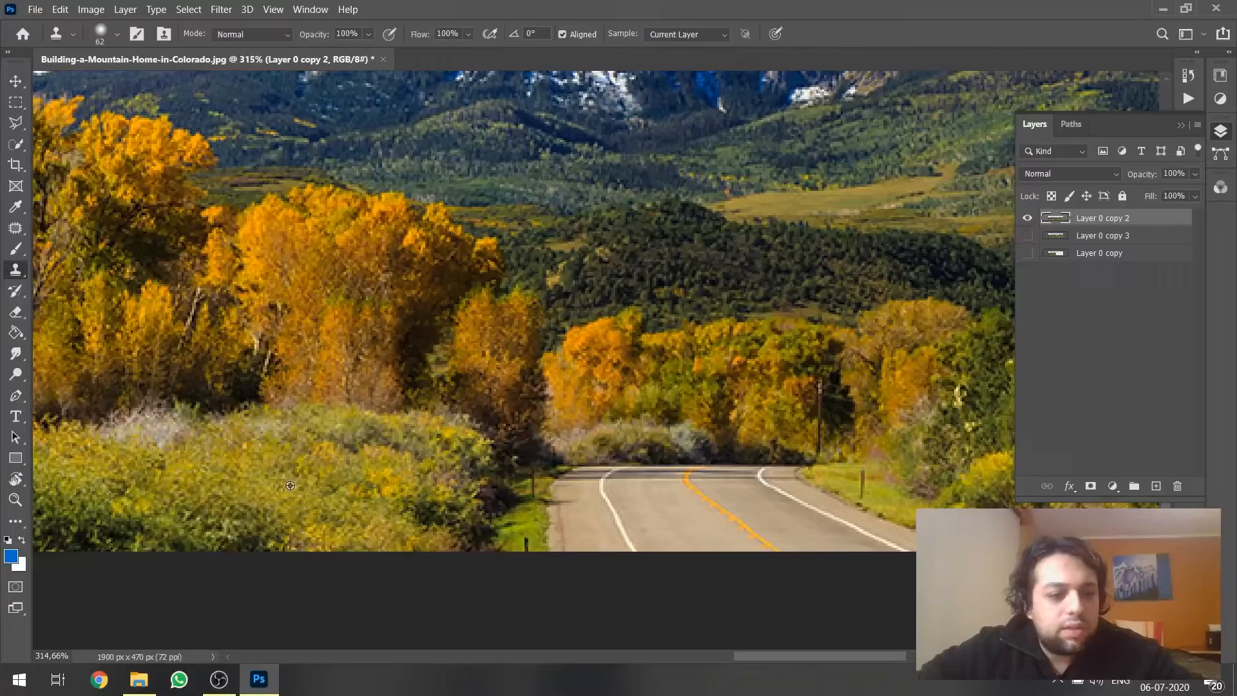
pyautogui.keyDown('alt'); pyautogui.click(290, 485); pyautogui.keyUp('alt')
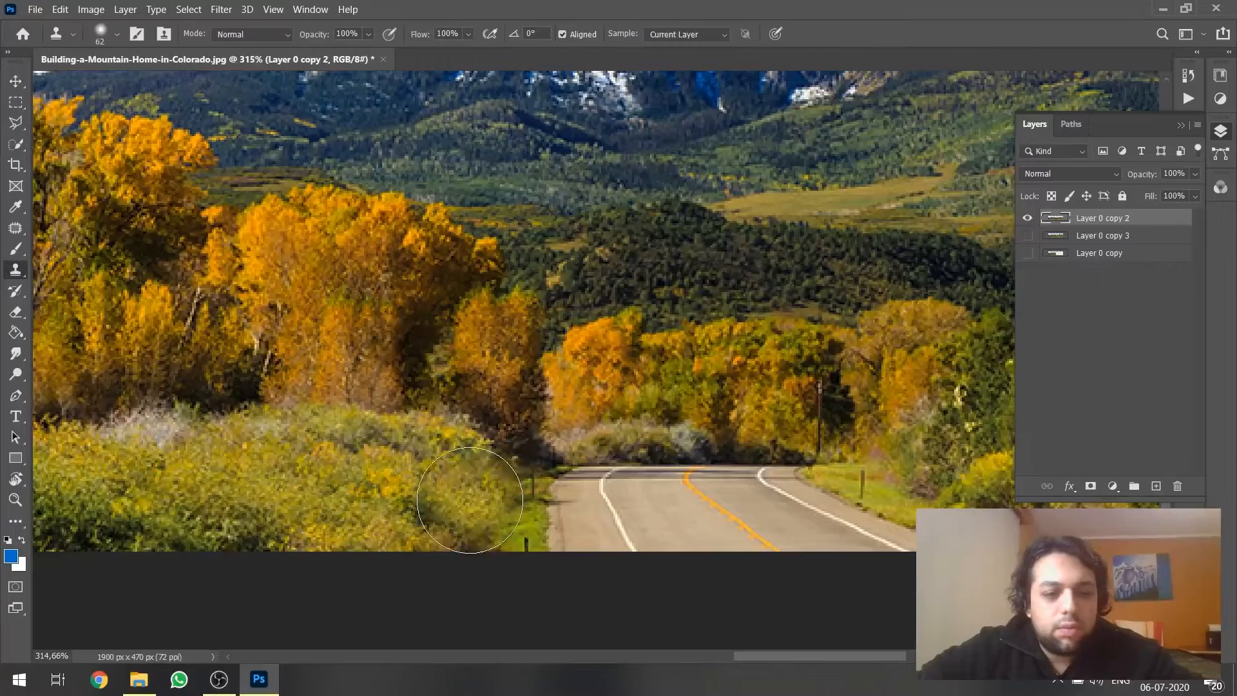
pyautogui.moveTo(475, 506)
pyautogui.mouseDown()
pyautogui.moveTo(856, 539)
pyautogui.moveTo(838, 515)
pyautogui.moveTo(799, 513)
pyautogui.moveTo(651, 380)
pyautogui.moveTo(606, 444)
pyautogui.moveTo(489, 498)
pyautogui.mouseUp()
pyautogui.keyDown('alt'); pyautogui.click(352, 512); pyautogui.keyUp('alt')
pyautogui.scroll(-2, 800, 514)
pyautogui.scroll(1, 720, 504)
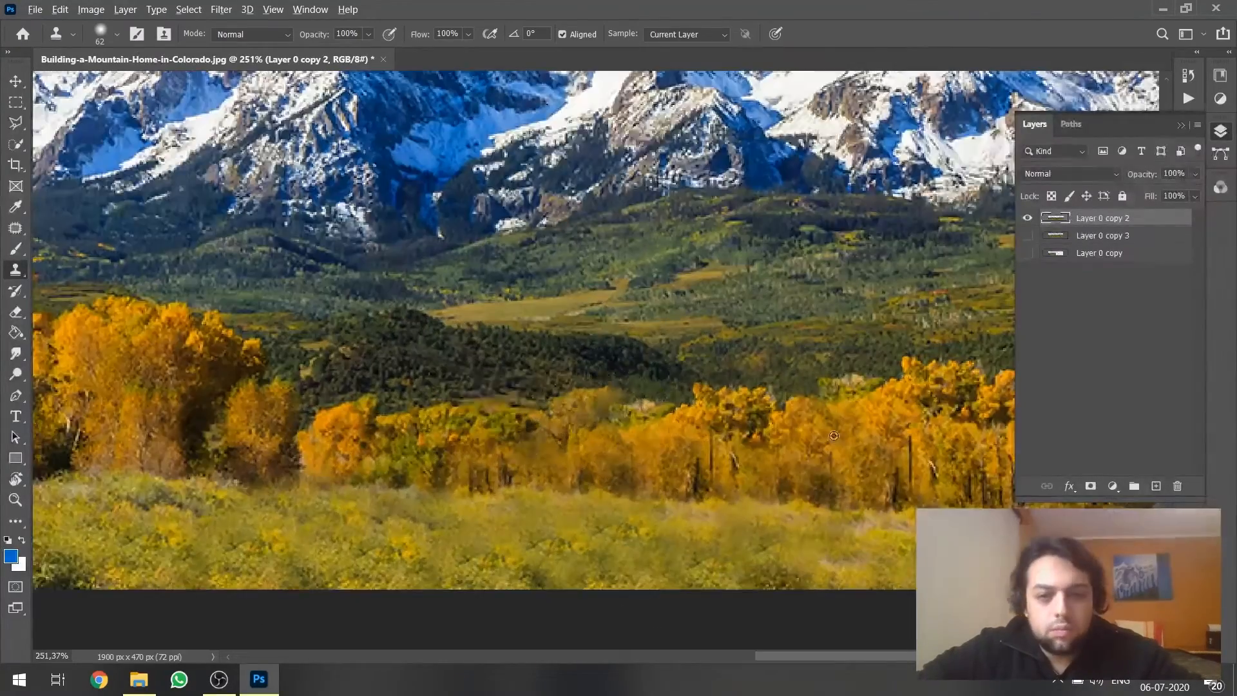
# Examine the retouched meadow and tree line up close and across the full panorama.
pyautogui.scroll(-4, 631, 451)
pyautogui.scroll(3, 651, 444)
pyautogui.scroll(-3, 625, 498)
pyautogui.scroll(3, 624, 489)
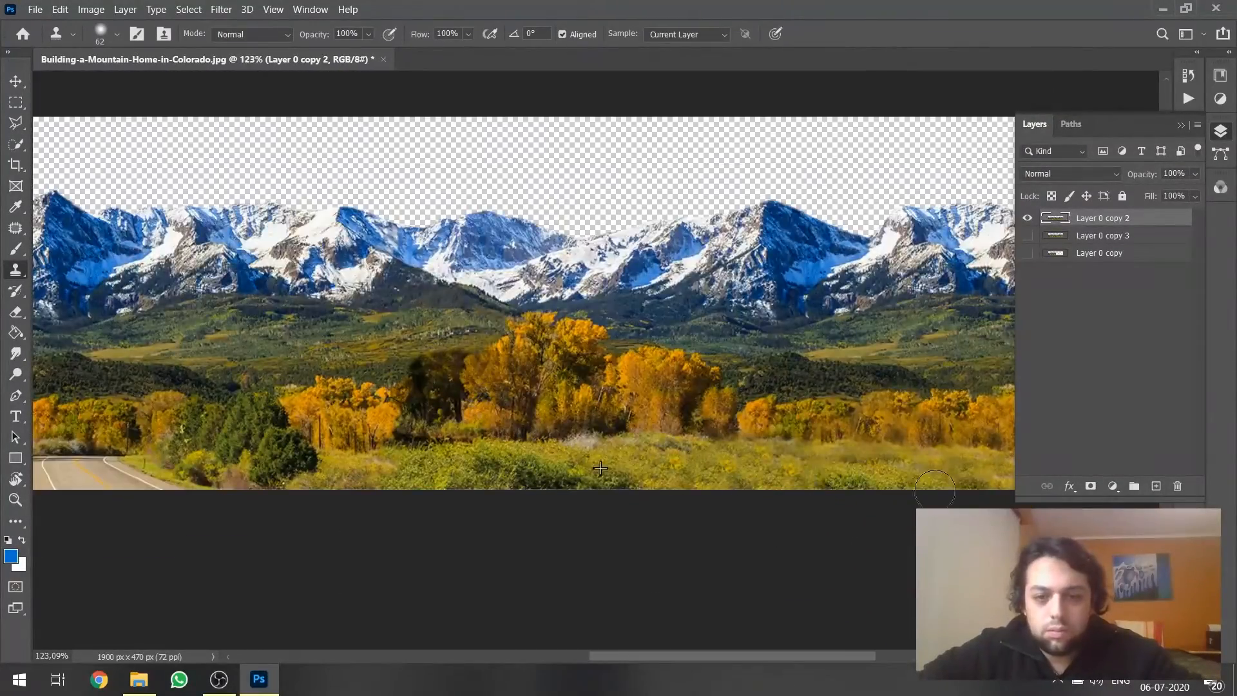
pyautogui.scroll(-4, 882, 451)
pyautogui.scroll(1, 741, 483)
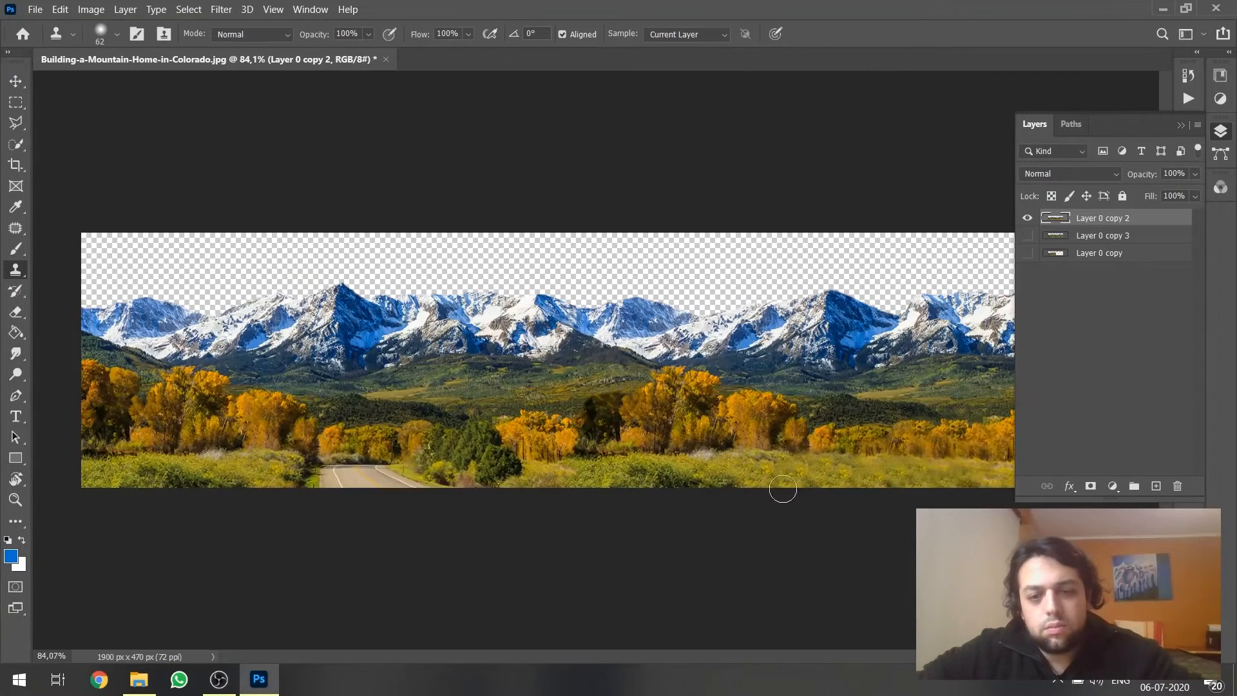
pyautogui.scroll(-1, 829, 484)
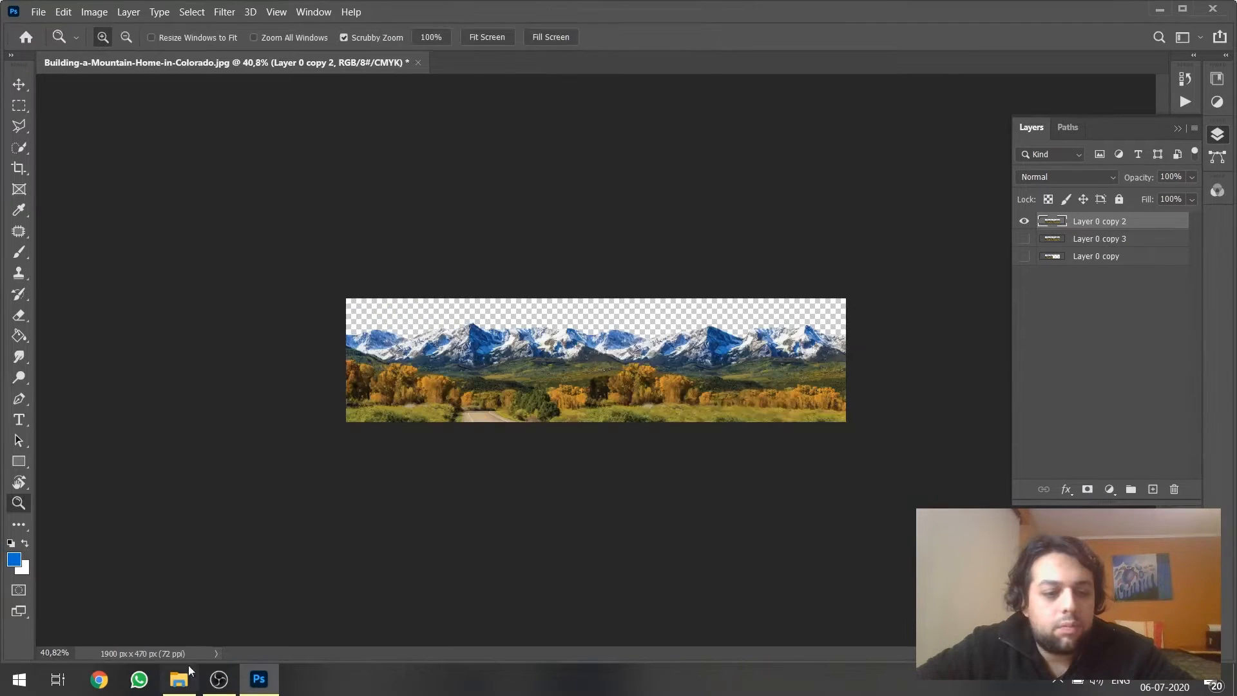
# Place the sunset-sky-6 image from the 02 FONDO folder into the panorama and move it to the right end of the canvas.
pyautogui.click(178, 678)
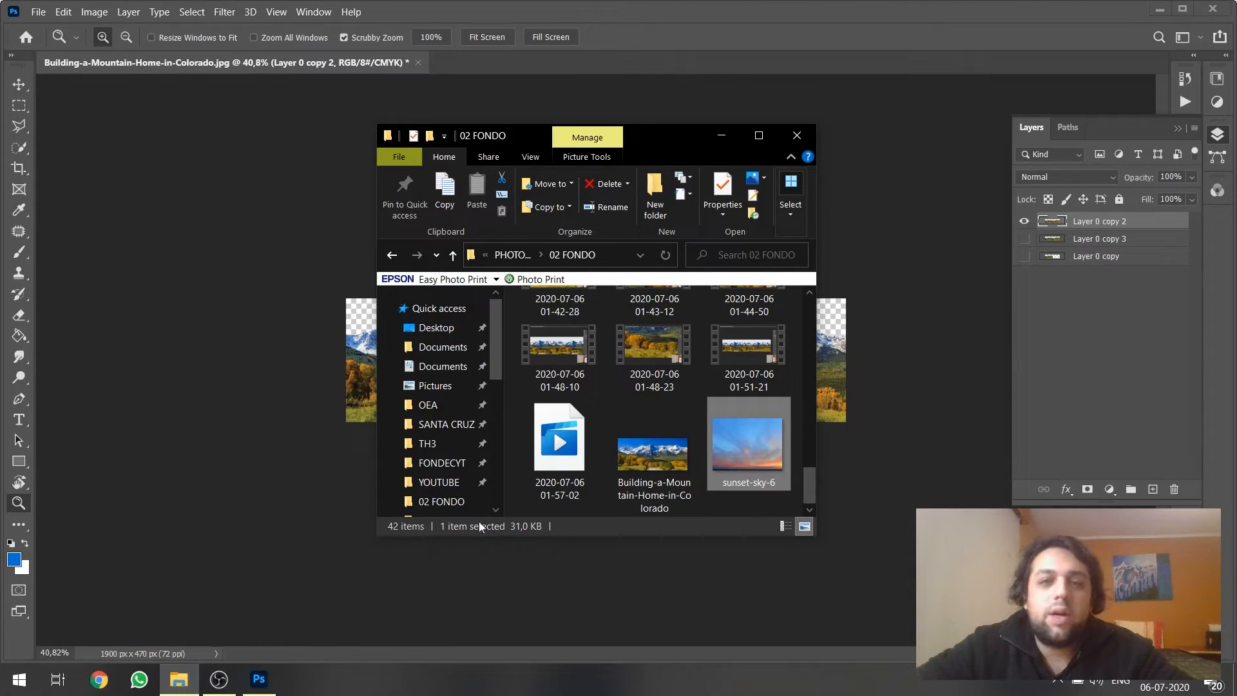
pyautogui.moveTo(779, 436); pyautogui.dragTo(353, 371)
pyautogui.press('Return')
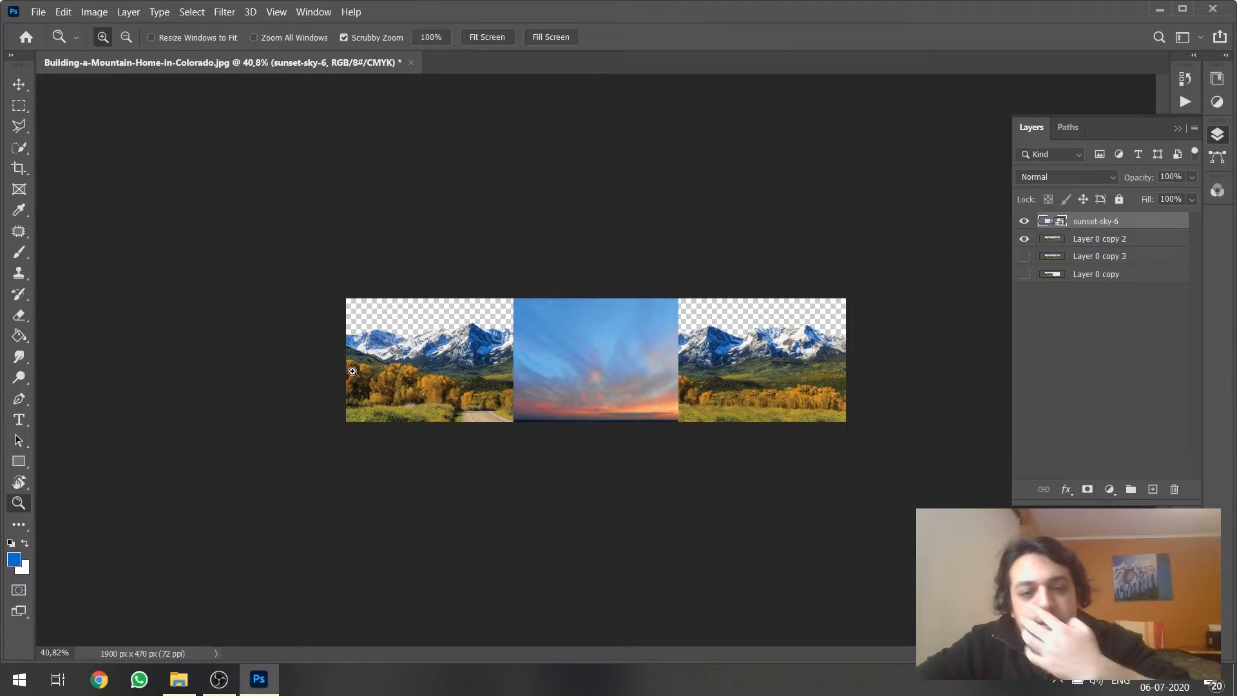
pyautogui.press('v')
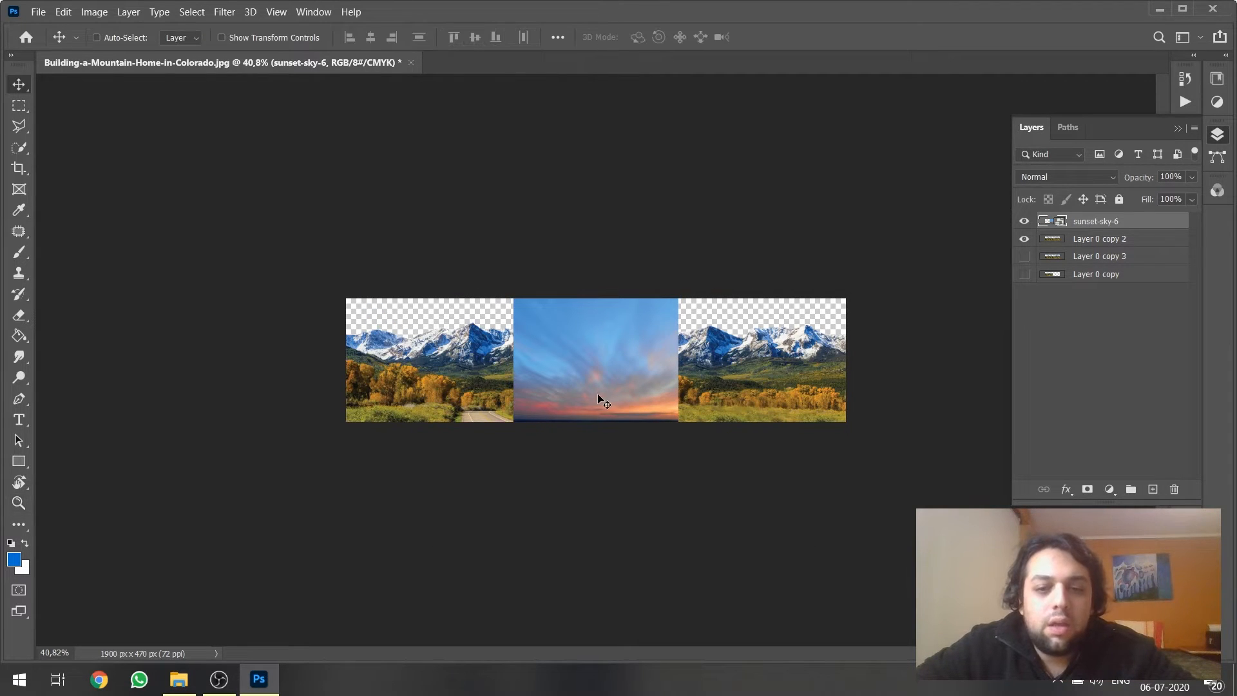
pyautogui.moveTo(598, 394); pyautogui.dragTo(790, 399)
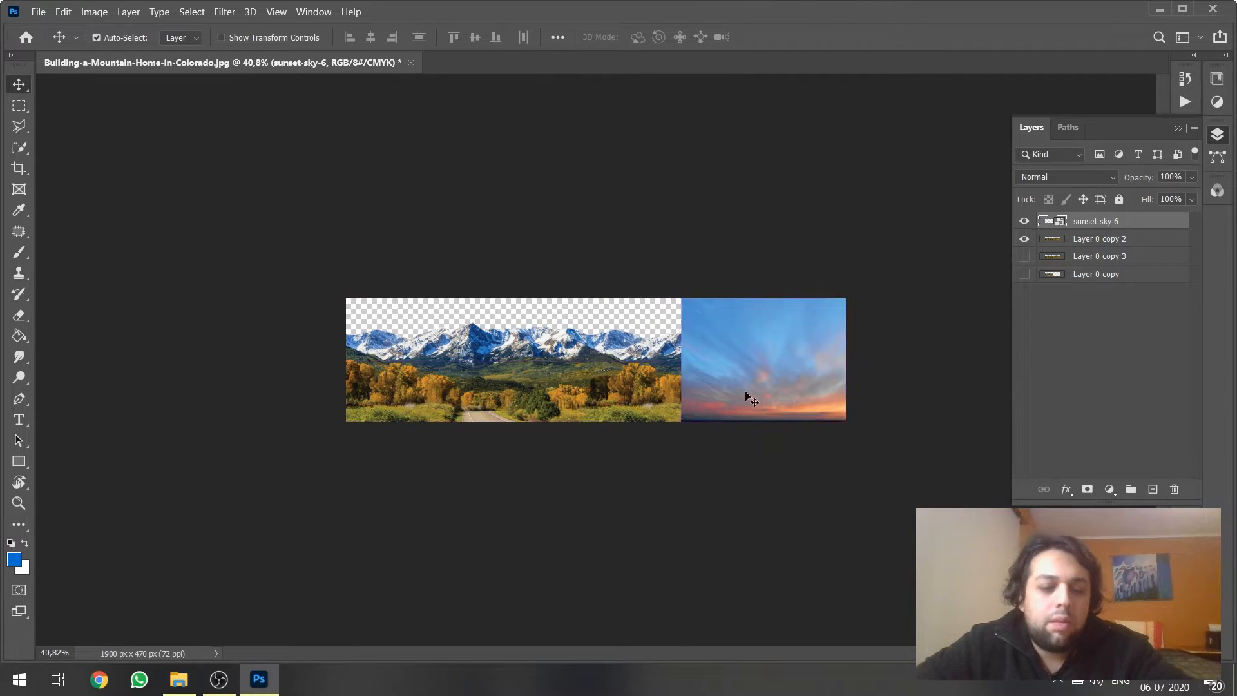
# Scale the sunset sky proportionally to about 104%, keeping its lower-right corner at the canvas corner.
pyautogui.hotkey('ctrl', 't')
pyautogui.moveTo(681, 299); pyautogui.dragTo(563, 245)
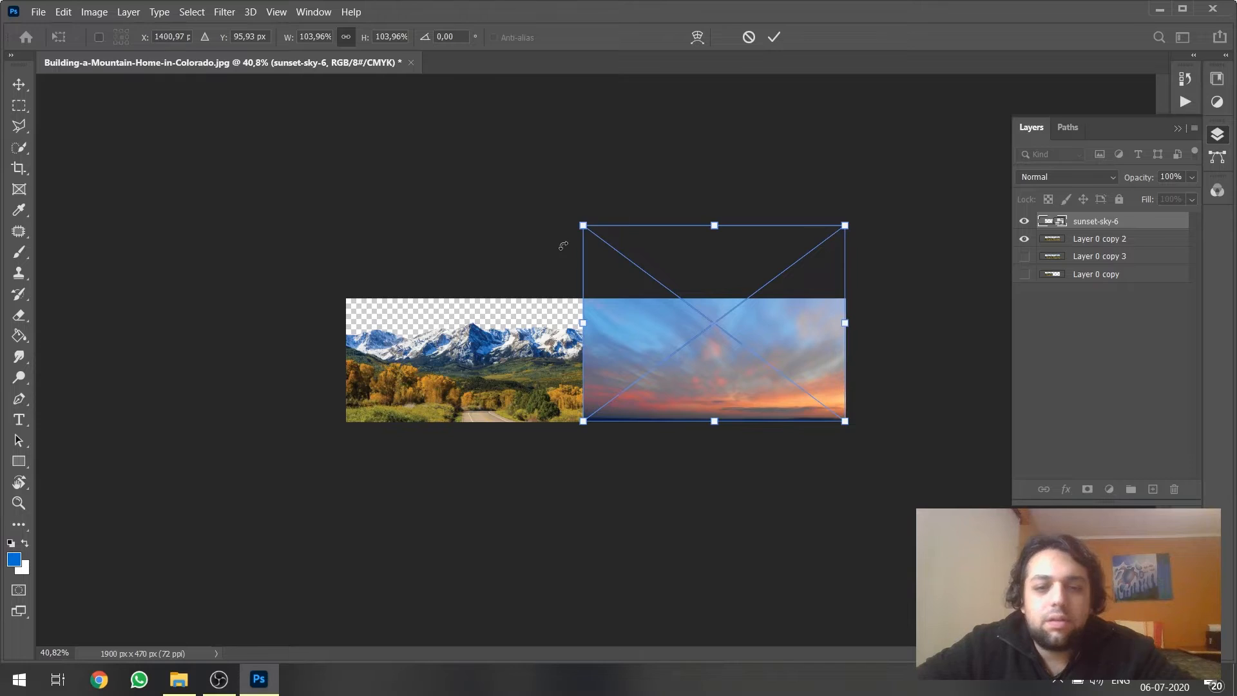
pyautogui.press('Return')
# Duplicate the sunset sky to the left end of the canvas and stack the copy beneath the original sky layer.
pyautogui.scroll(11, 867, 366)
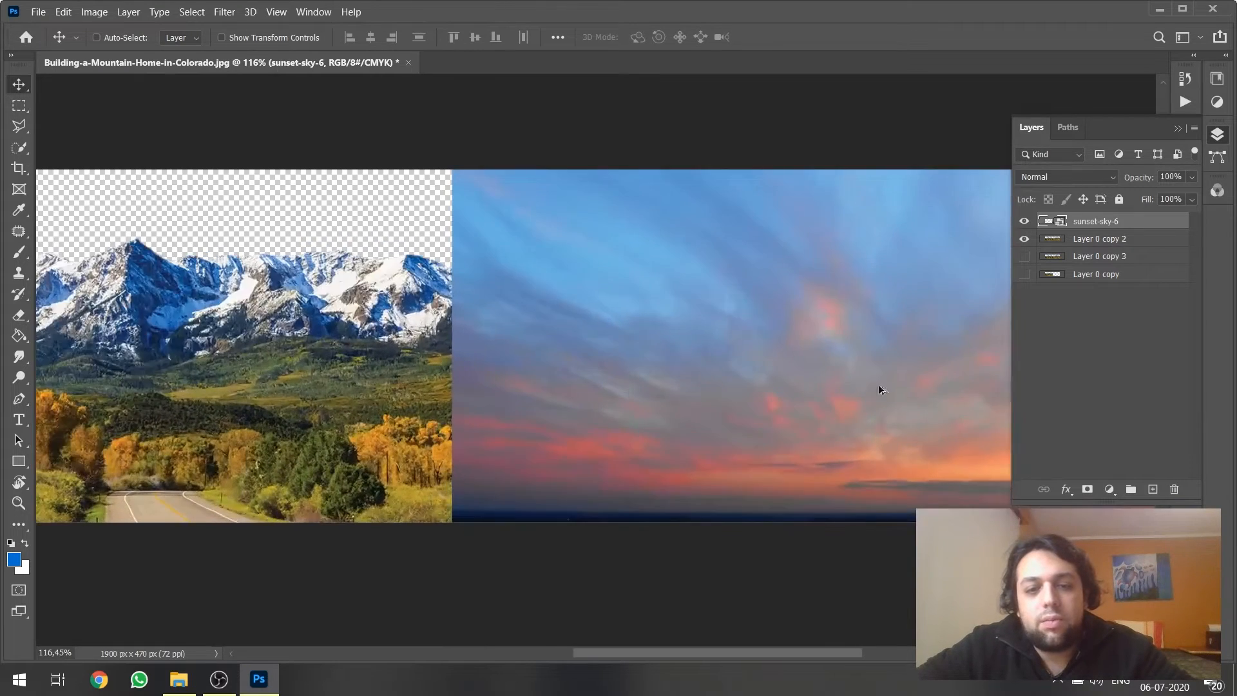
pyautogui.scroll(-4, 878, 385)
pyautogui.scroll(6, 758, 418)
pyautogui.scroll(2, 469, 389)
pyautogui.scroll(-8, 574, 414)
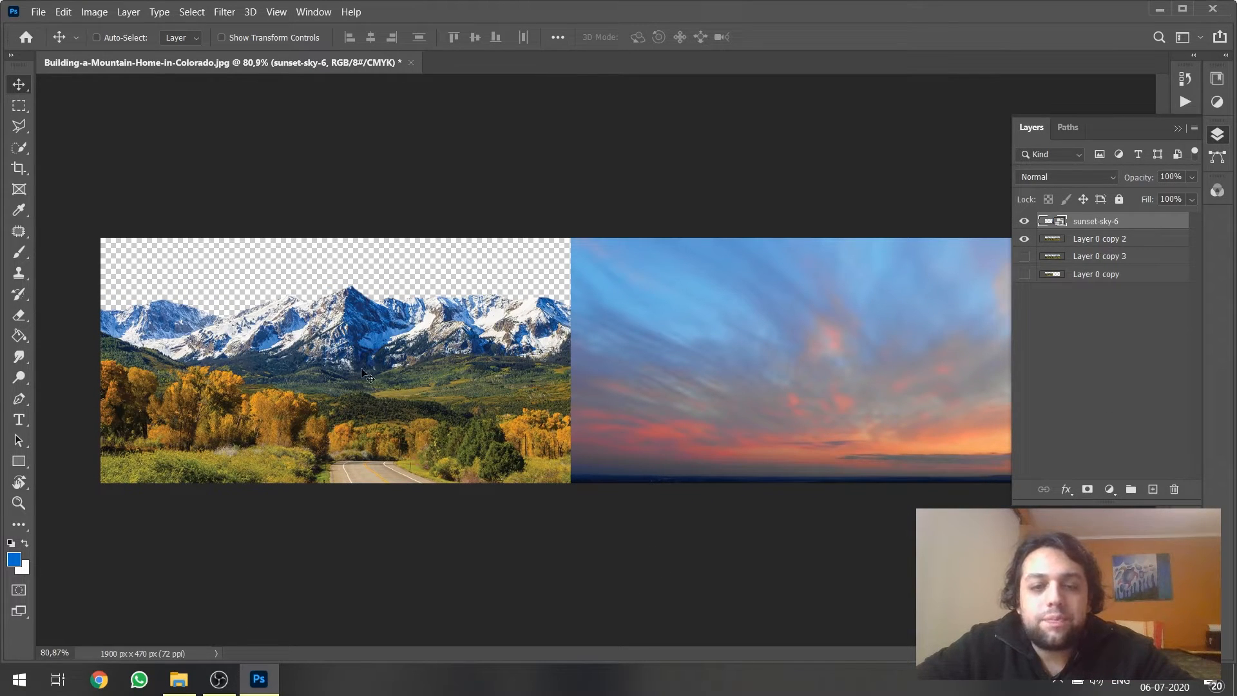
pyautogui.scroll(-1, 368, 377)
pyautogui.scroll(1, 792, 384)
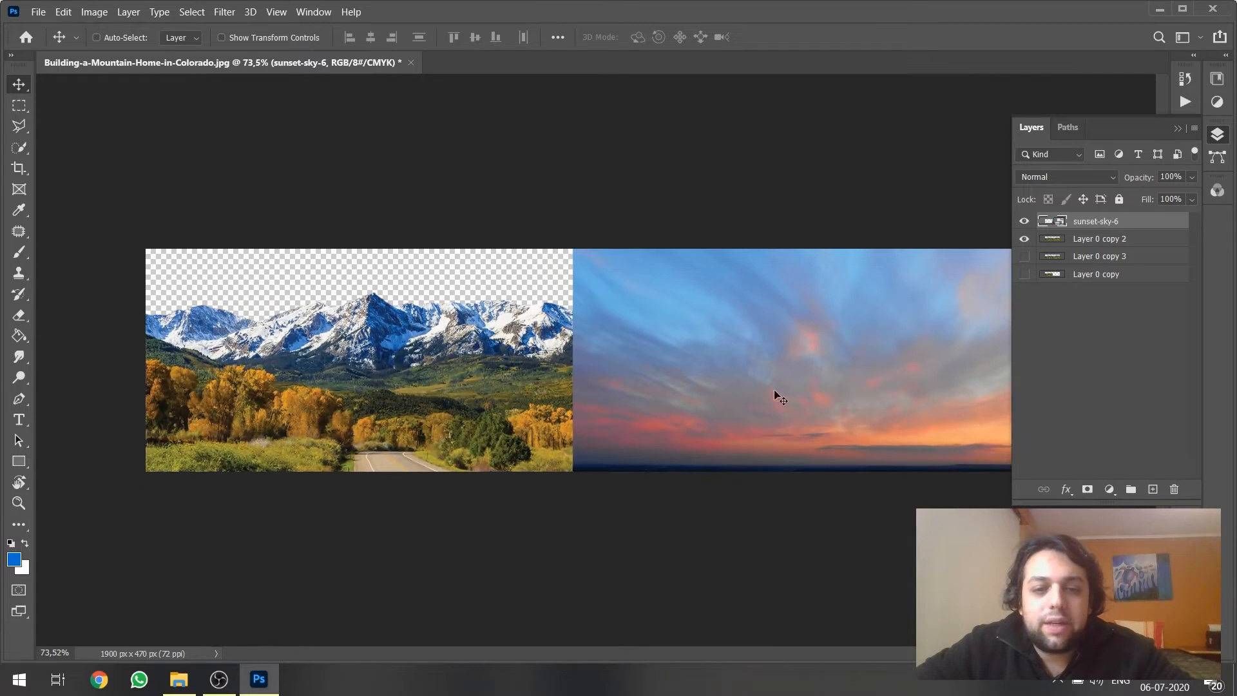
pyautogui.moveTo(777, 395); pyautogui.dragTo(350, 445)
pyautogui.scroll(-1, 350, 446)
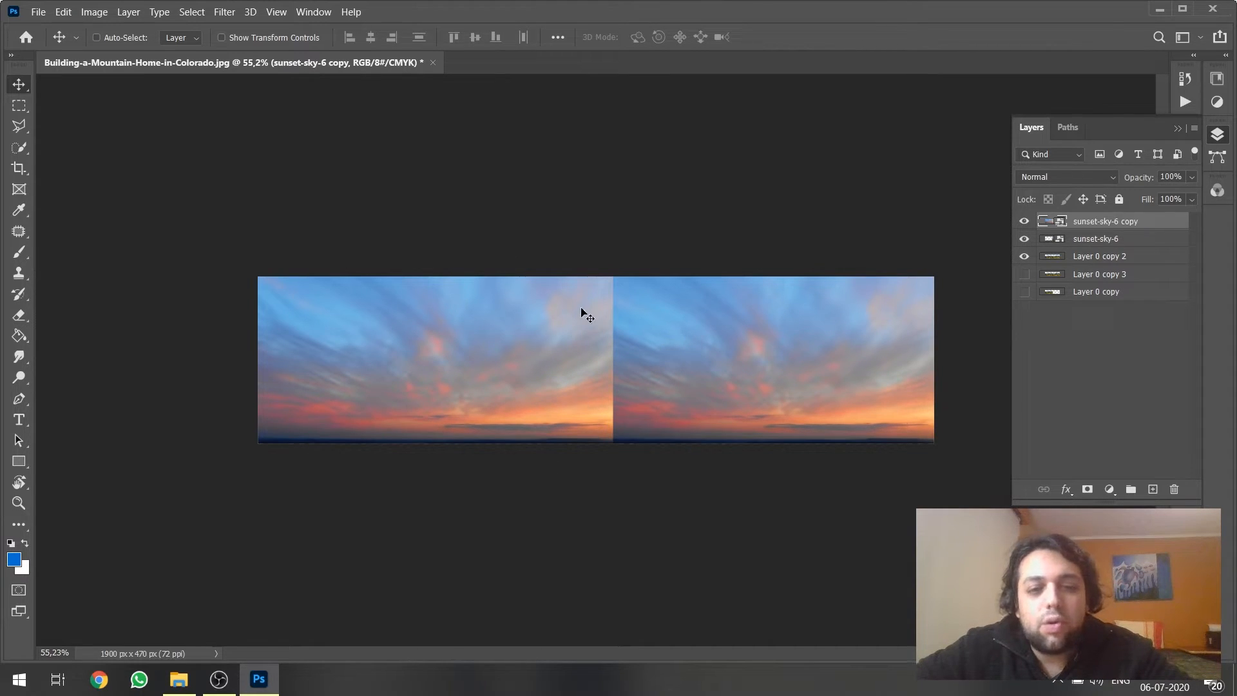
pyautogui.moveTo(1119, 217); pyautogui.dragTo(1110, 258)
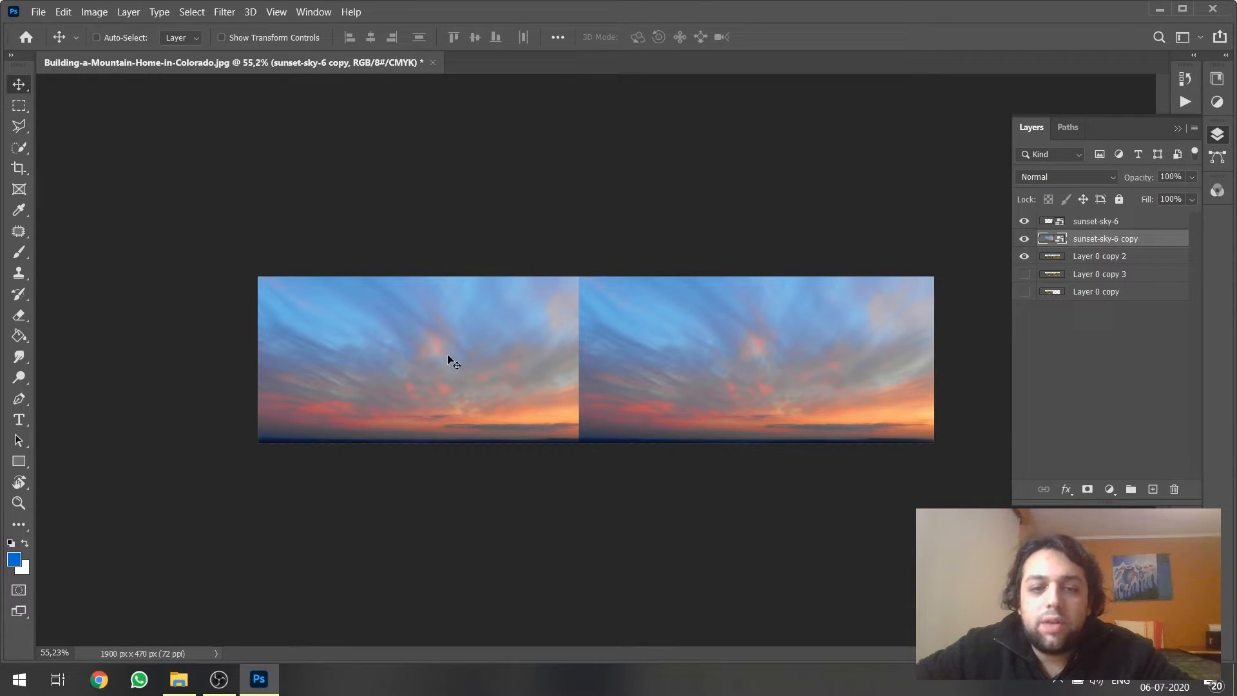
# Enlarge the left sky copy from its upper-right corner so it reaches further under the other sky.
pyautogui.moveTo(511, 390); pyautogui.dragTo(596, 393)
pyautogui.hotkey('ctrl', 'z')
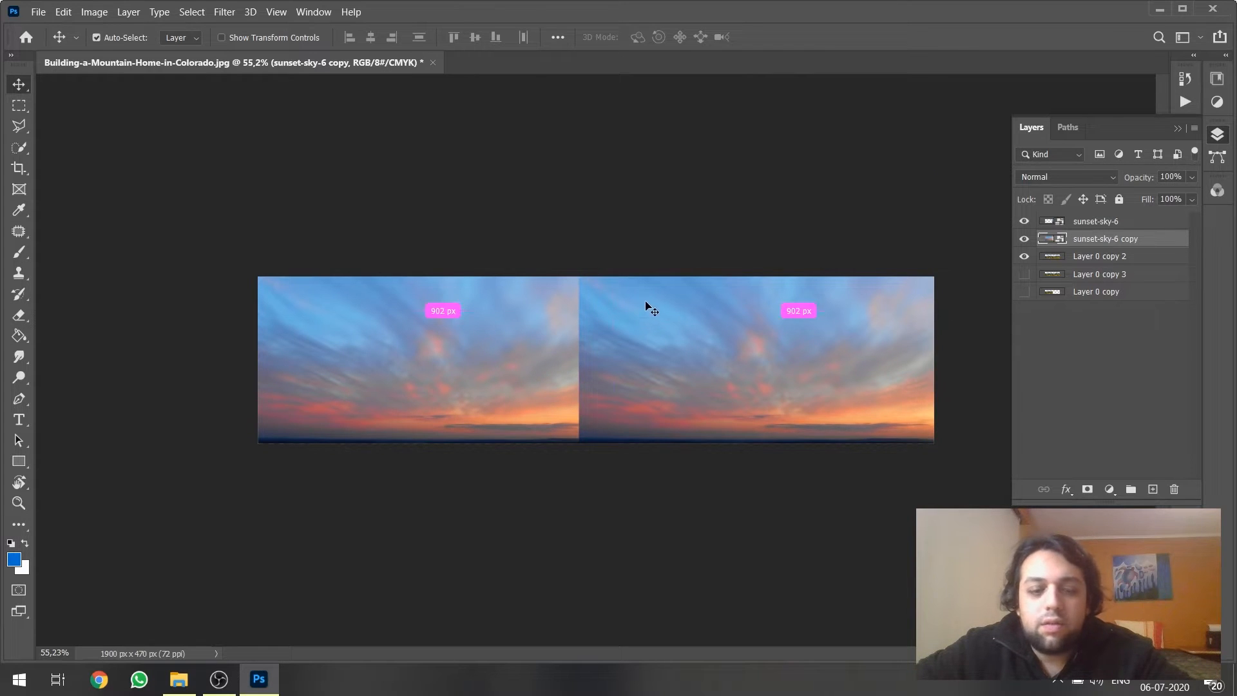
pyautogui.hotkey('ctrl', 't')
pyautogui.moveTo(617, 177); pyautogui.dragTo(728, 156)
pyautogui.press('Return')
# Delete the original sunset-sky-6 layer and duplicate the enlarged sky to fill the right end of the canvas.
pyautogui.click(1133, 221)
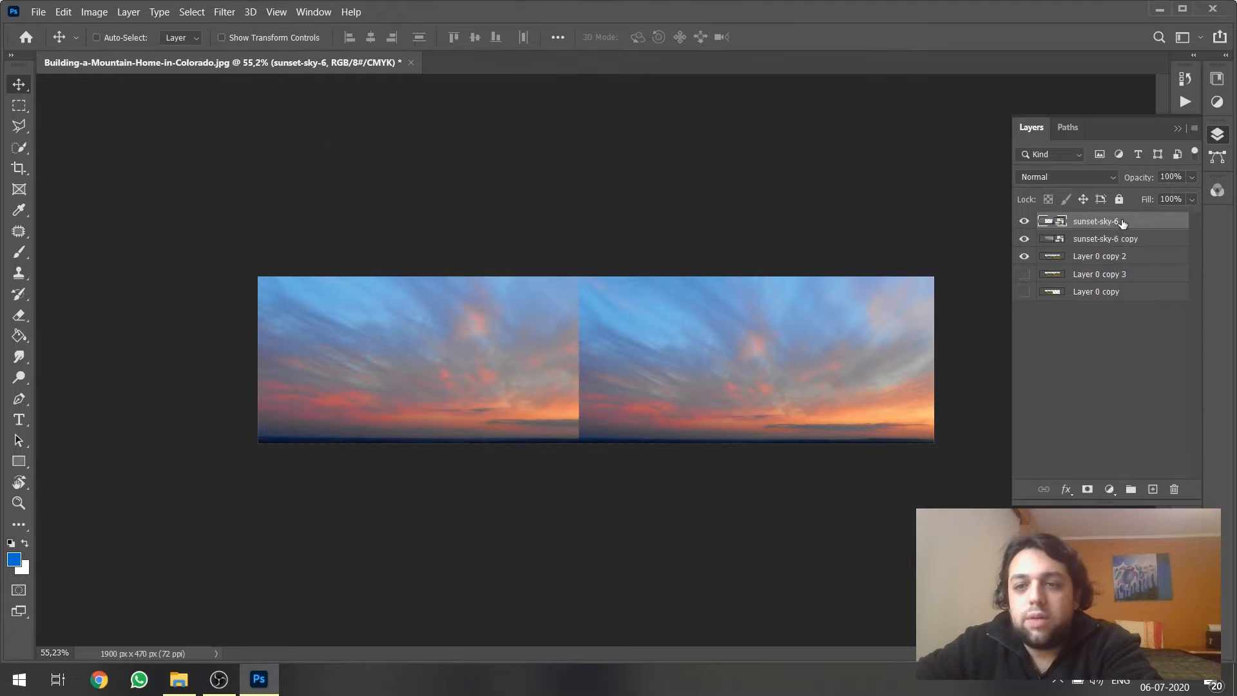
pyautogui.press('Delete')
pyautogui.moveTo(667, 384); pyautogui.dragTo(779, 384)
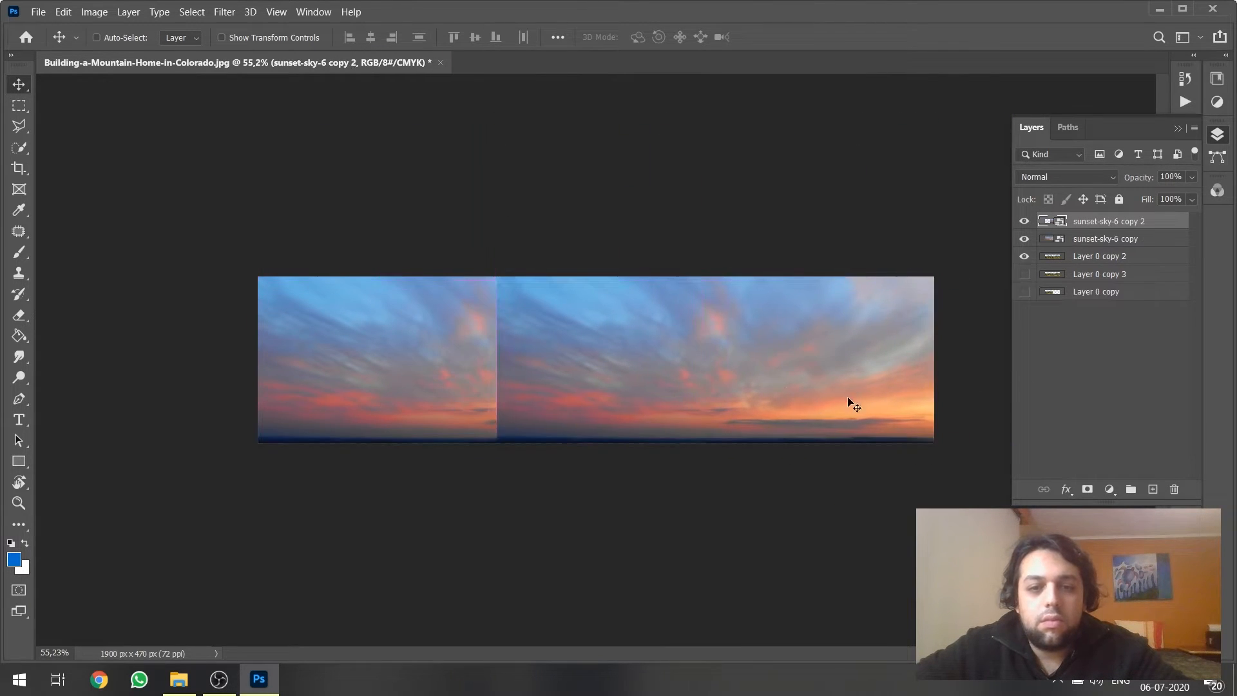
# Merge the two sunset sky copies into one layer.
pyautogui.keyDown('shift'); pyautogui.click(1095, 239); pyautogui.keyUp('shift')
pyautogui.rightClick(1095, 236)
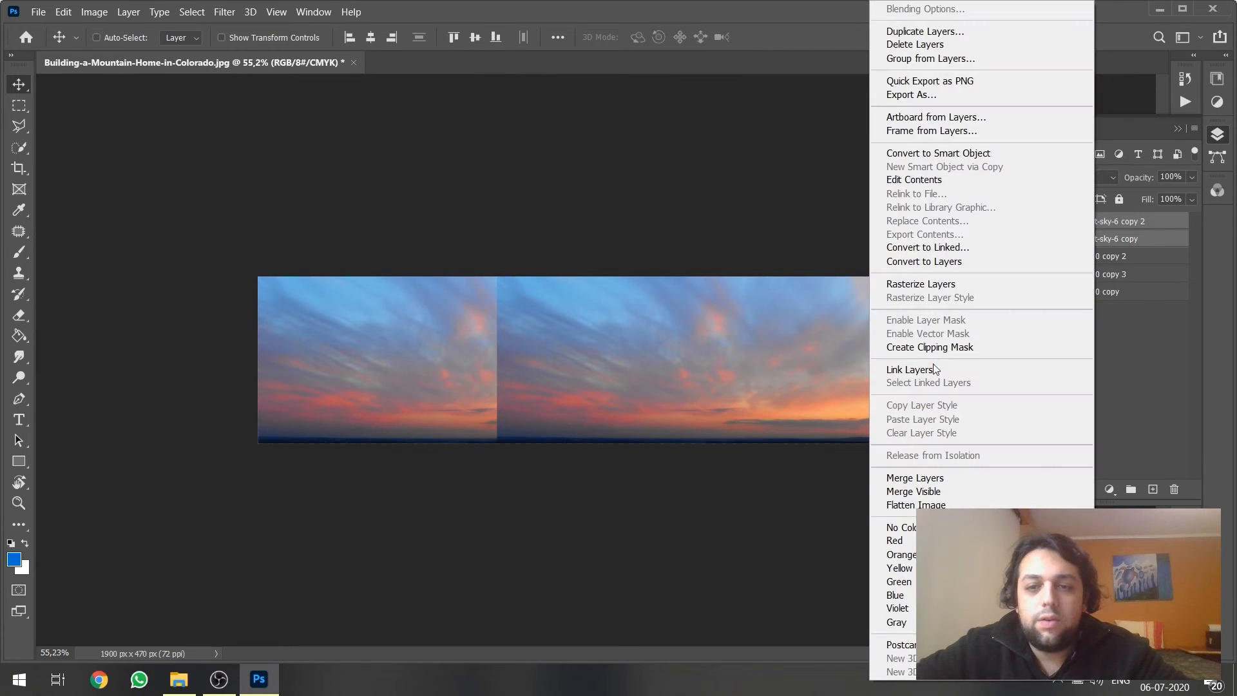
pyautogui.click(938, 480)
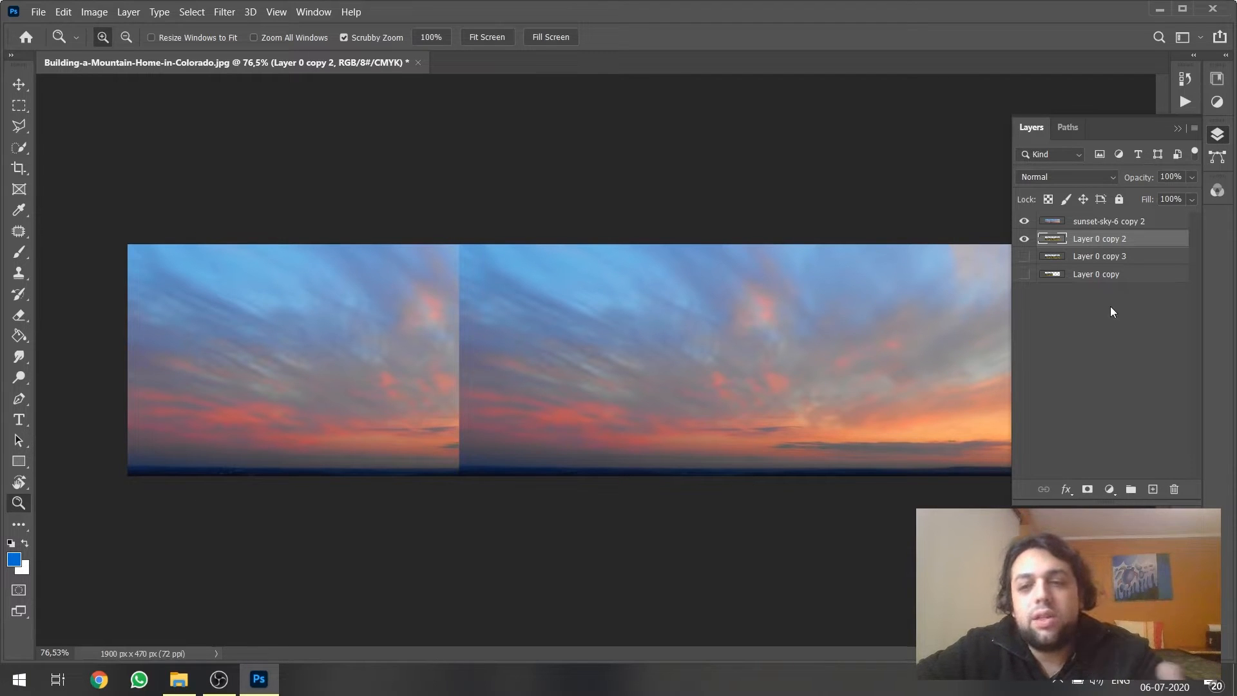
# Put the merged sky behind the mountain layer and move it up so its pink clouds sit above the ridgeline.
pyautogui.moveTo(1099, 223); pyautogui.dragTo(1099, 252)
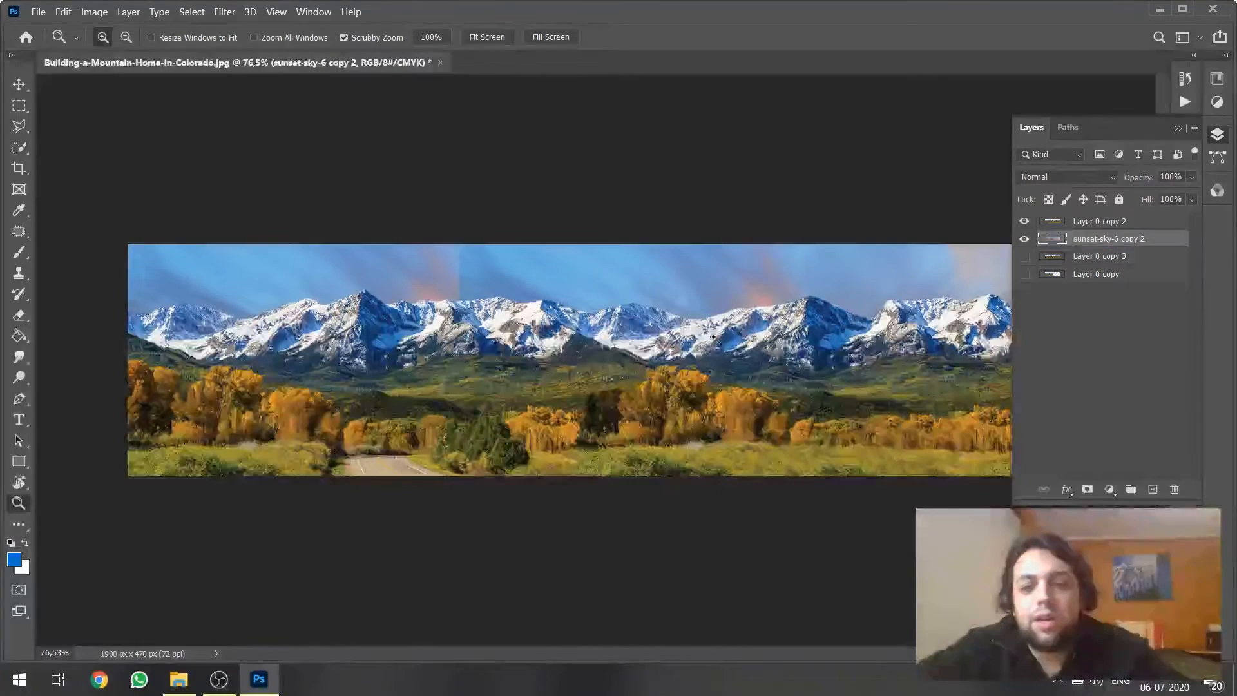
pyautogui.press('v')
pyautogui.hotkey('ctrl', '0')
pyautogui.moveTo(586, 374); pyautogui.dragTo(559, 295)
pyautogui.scroll(-3, 559, 295)
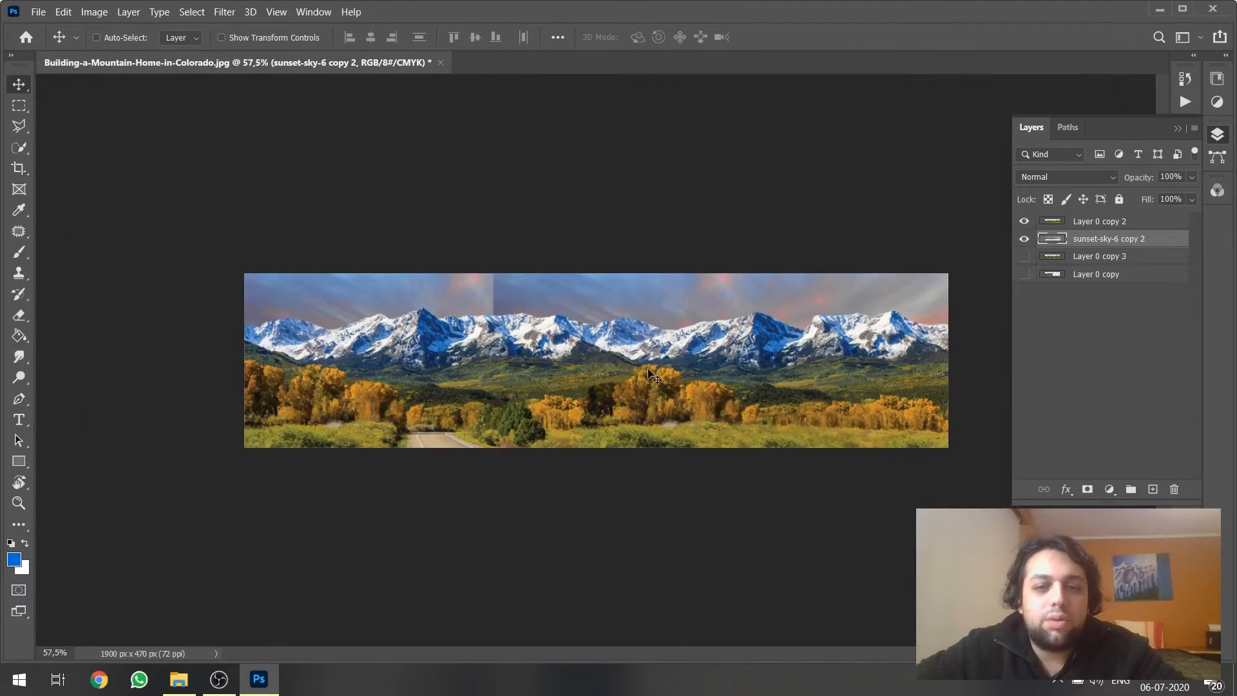
pyautogui.moveTo(649, 372); pyautogui.dragTo(634, 340)
# Inspect the seam between the two skies and bring the merged sky layer in front of the mountains.
pyautogui.scroll(5, 518, 307)
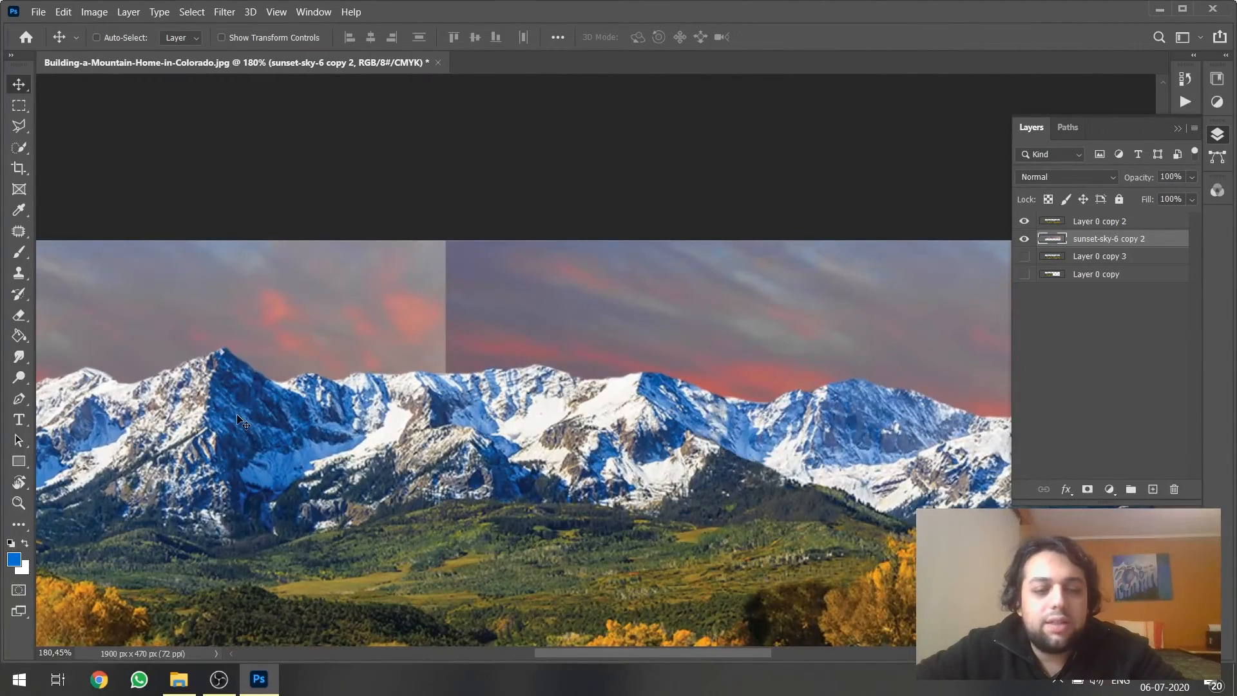
pyautogui.scroll(2, 216, 330)
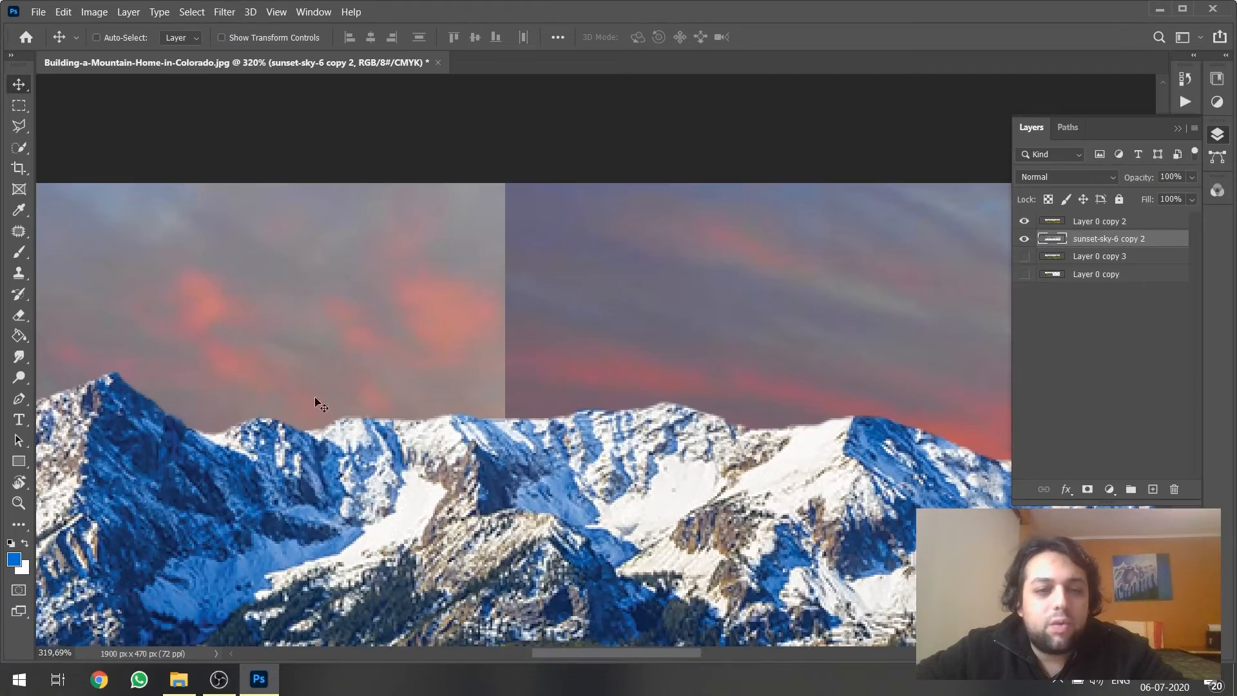
pyautogui.scroll(-10, 670, 516)
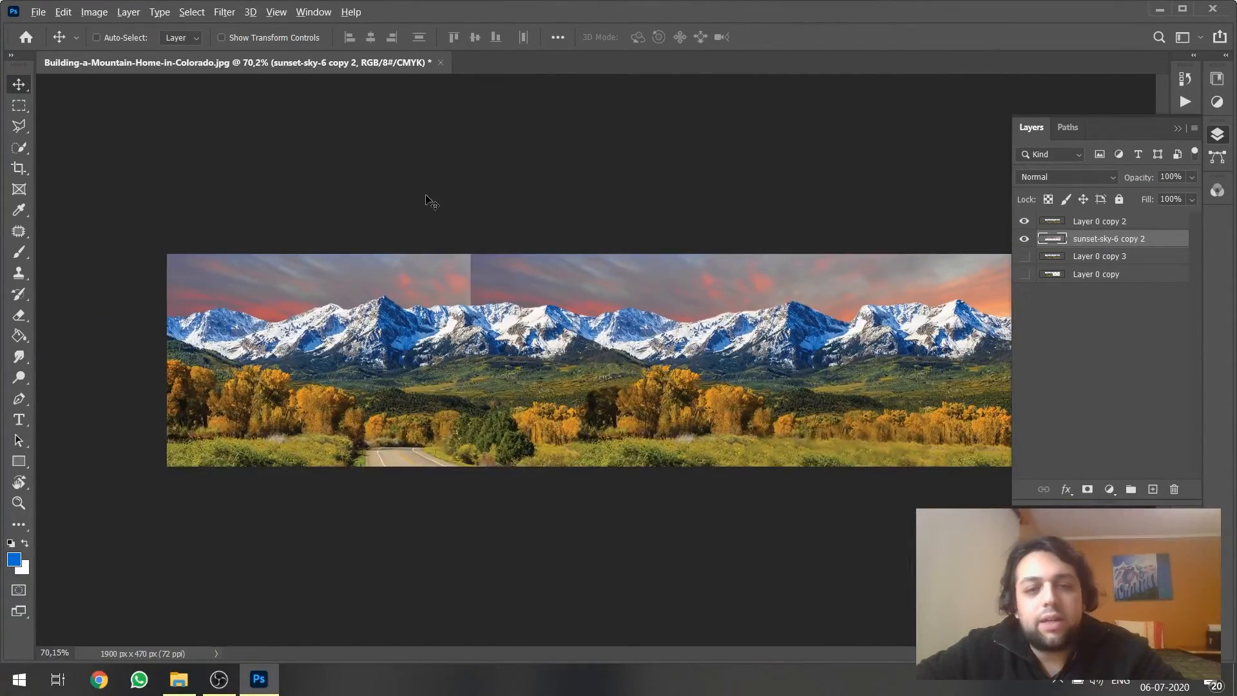
pyautogui.scroll(6, 417, 248)
pyautogui.hotkey('ctrl', ']')
pyautogui.scroll(2, 387, 399)
# Switch to the Clone Stamp at the sky seam and set its 62 px brush to 0% hardness.
pyautogui.press('s')
pyautogui.scroll(3, 393, 303)
pyautogui.scroll(2, 646, 423)
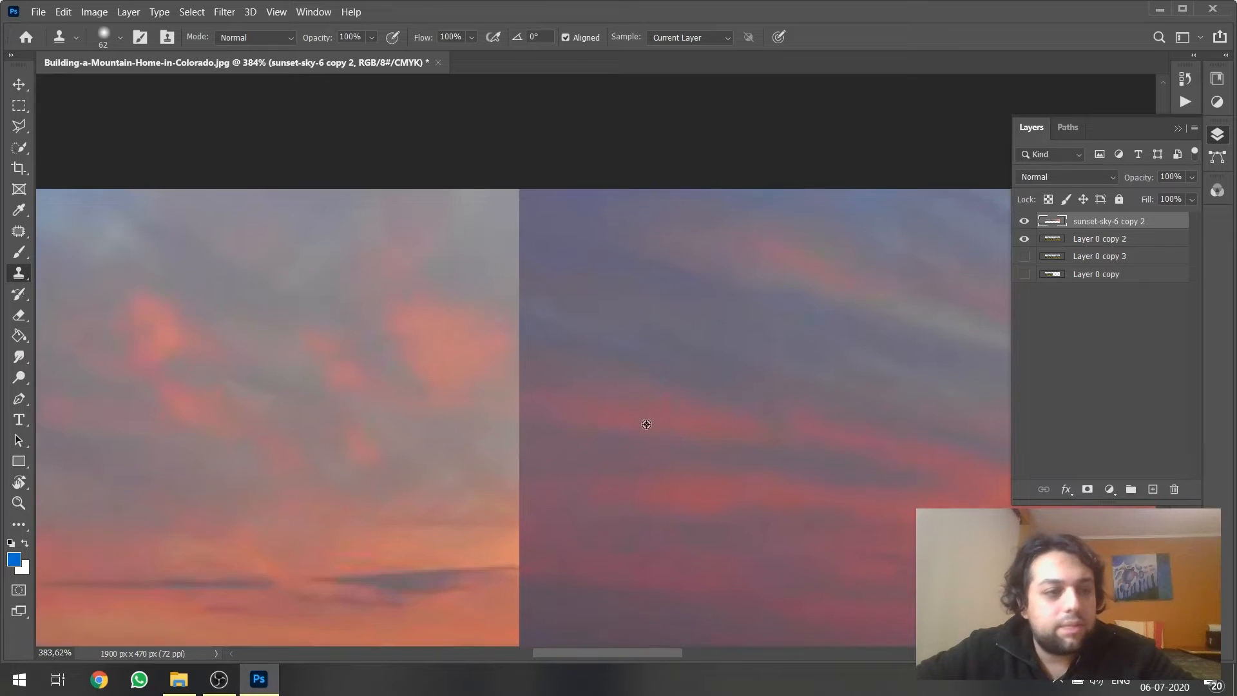
pyautogui.scroll(1, 503, 487)
pyautogui.moveTo(503, 487)
pyautogui.mouseDown()
pyautogui.moveTo(445, 478)
pyautogui.moveTo(536, 508)
pyautogui.moveTo(528, 486)
pyautogui.moveTo(570, 394)
pyautogui.moveTo(531, 331)
pyautogui.moveTo(446, 416)
pyautogui.moveTo(455, 297)
pyautogui.moveTo(542, 282)
pyautogui.moveTo(416, 292)
pyautogui.moveTo(308, 253)
pyautogui.moveTo(358, 231)
pyautogui.moveTo(491, 294)
pyautogui.moveTo(470, 280)
pyautogui.moveTo(455, 274)
pyautogui.moveTo(482, 366)
pyautogui.moveTo(554, 285)
pyautogui.moveTo(574, 336)
pyautogui.moveTo(620, 380)
pyautogui.moveTo(712, 377)
pyautogui.moveTo(403, 318)
pyautogui.mouseUp()
pyautogui.scroll(-3, 350, 231)
pyautogui.rightClick(548, 286)
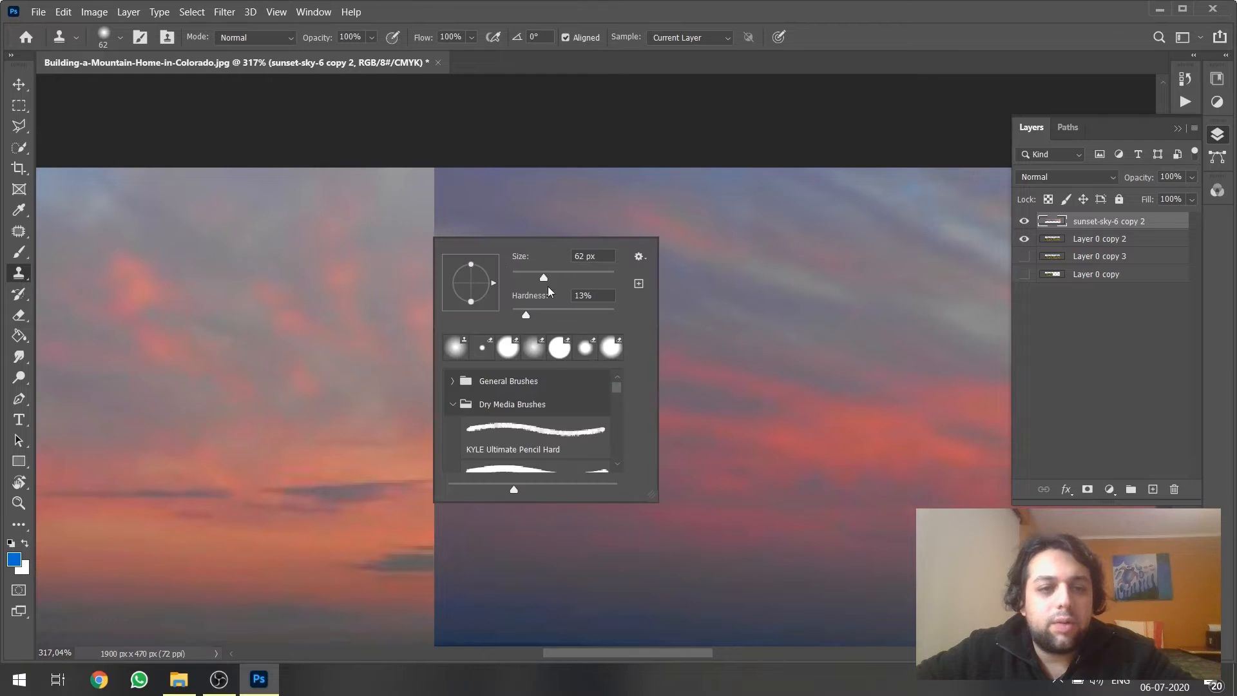
pyautogui.moveTo(528, 319); pyautogui.dragTo(512, 317)
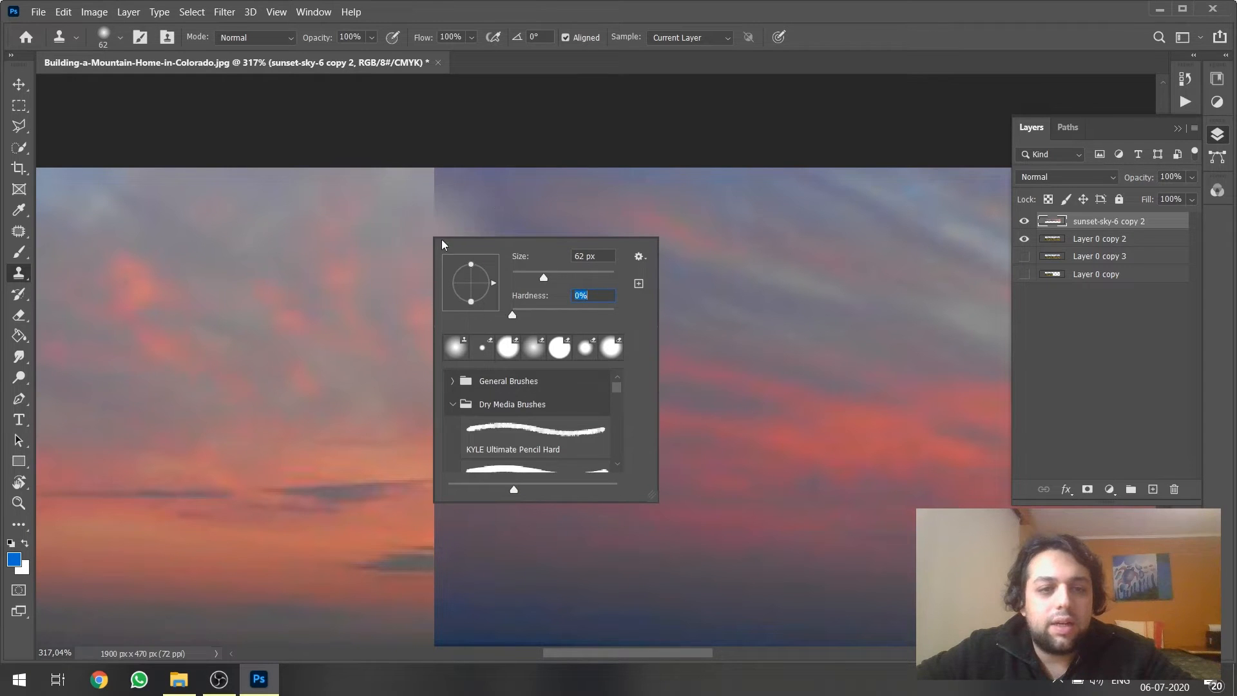
# Clone grey and pink clouds over the upper part of the sky seam and blend red streaks across its middle.
pyautogui.click(430, 214)
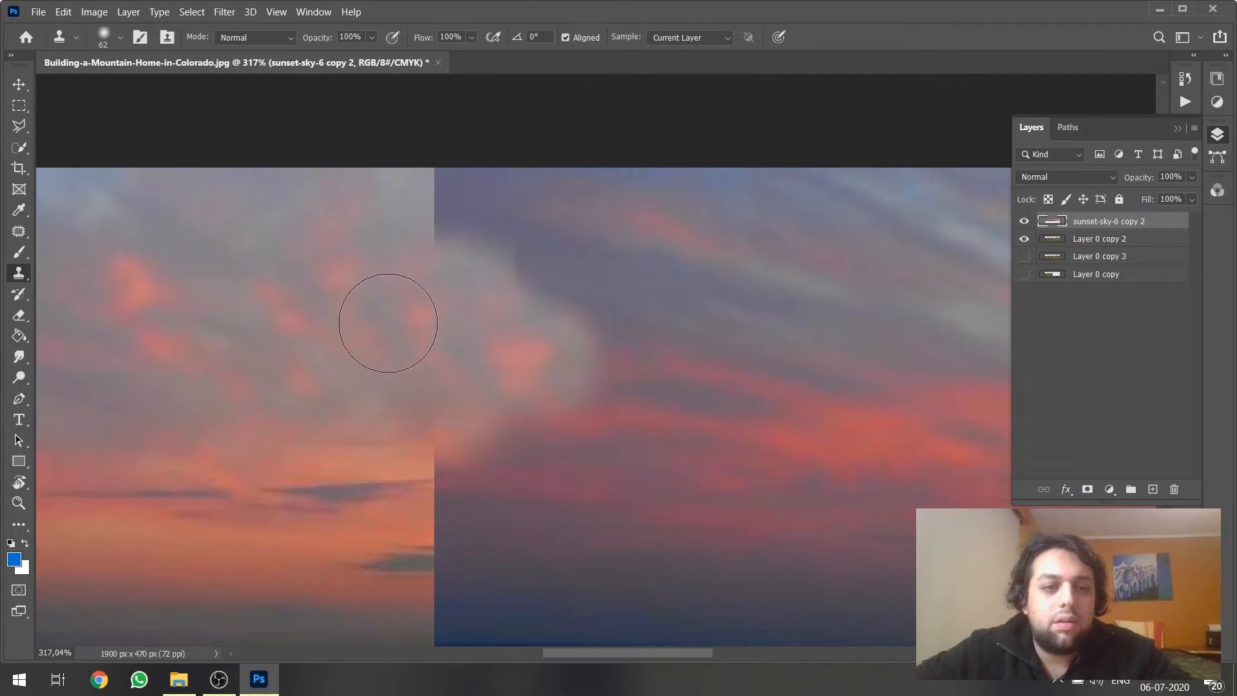
pyautogui.keyDown('alt'); pyautogui.click(299, 330); pyautogui.keyUp('alt')
pyautogui.moveTo(488, 245)
pyautogui.mouseDown()
pyautogui.moveTo(422, 201)
pyautogui.moveTo(477, 204)
pyautogui.moveTo(492, 263)
pyautogui.moveTo(519, 285)
pyautogui.moveTo(525, 235)
pyautogui.moveTo(373, 182)
pyautogui.mouseUp()
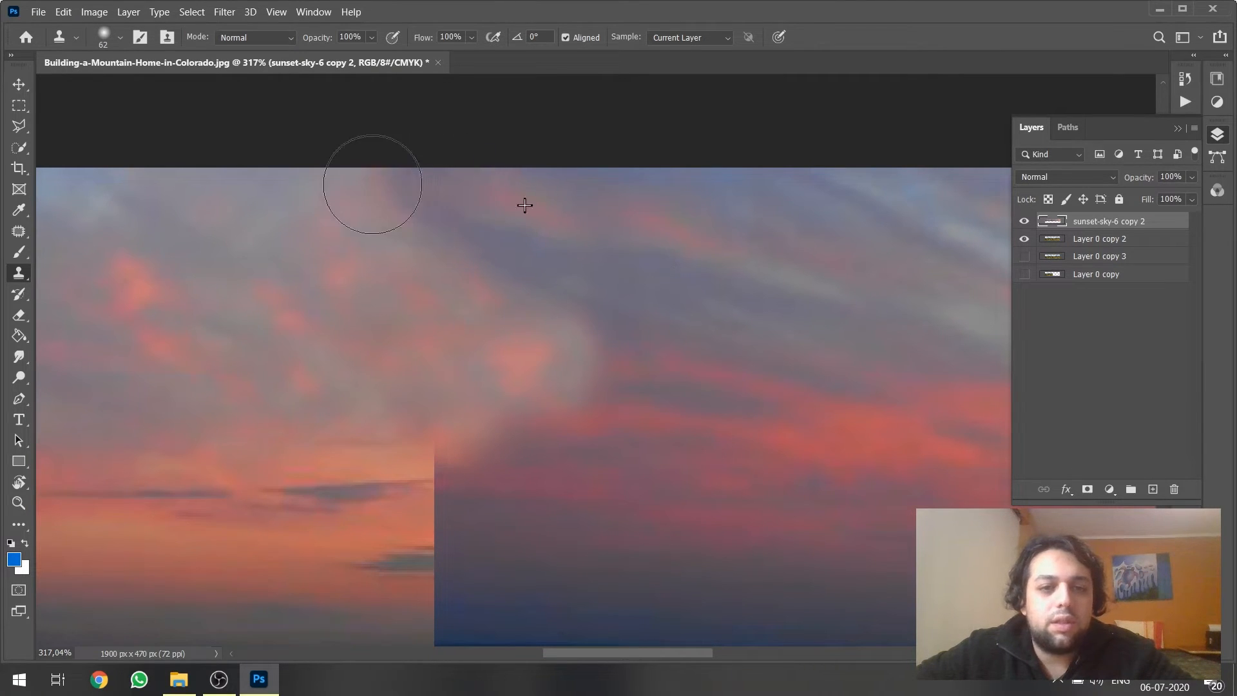
pyautogui.scroll(2, 644, 431)
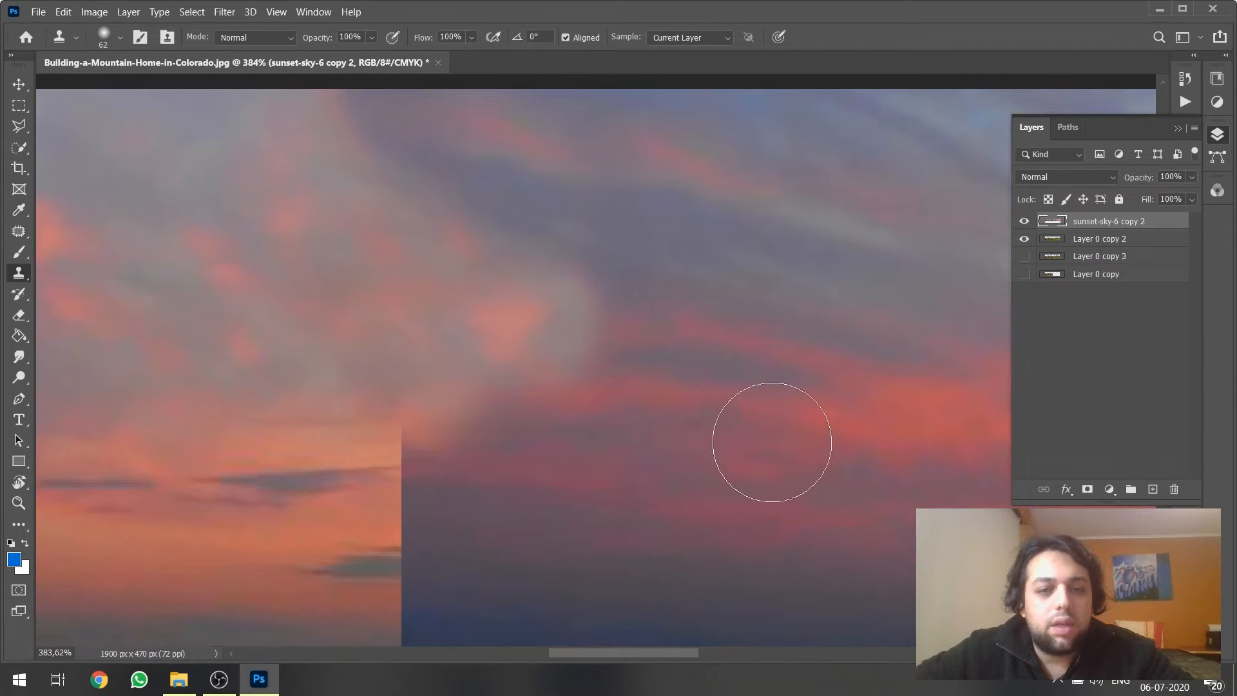
pyautogui.moveTo(592, 360)
pyautogui.mouseDown()
pyautogui.moveTo(550, 309)
pyautogui.moveTo(404, 226)
pyautogui.moveTo(393, 206)
pyautogui.mouseUp()
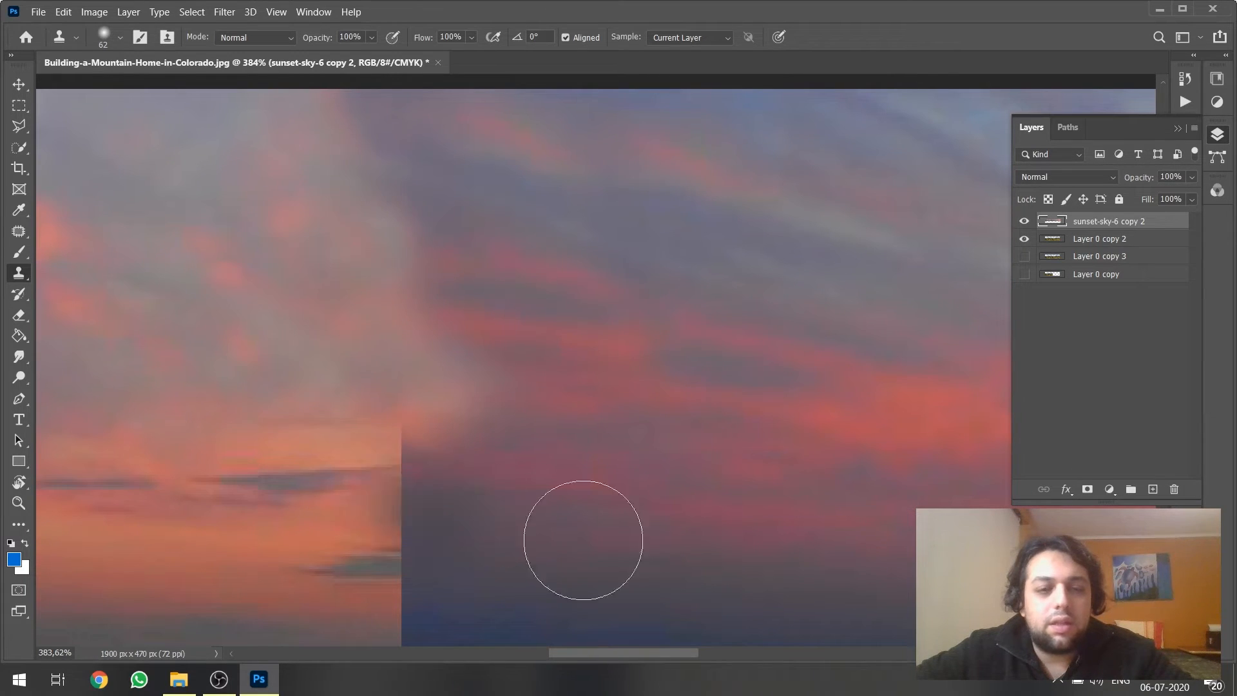
pyautogui.moveTo(490, 361)
pyautogui.mouseDown()
pyautogui.moveTo(452, 353)
pyautogui.moveTo(384, 409)
pyautogui.moveTo(335, 386)
pyautogui.moveTo(367, 310)
pyautogui.moveTo(409, 268)
pyautogui.moveTo(432, 303)
pyautogui.mouseUp()
pyautogui.scroll(-3, 403, 406)
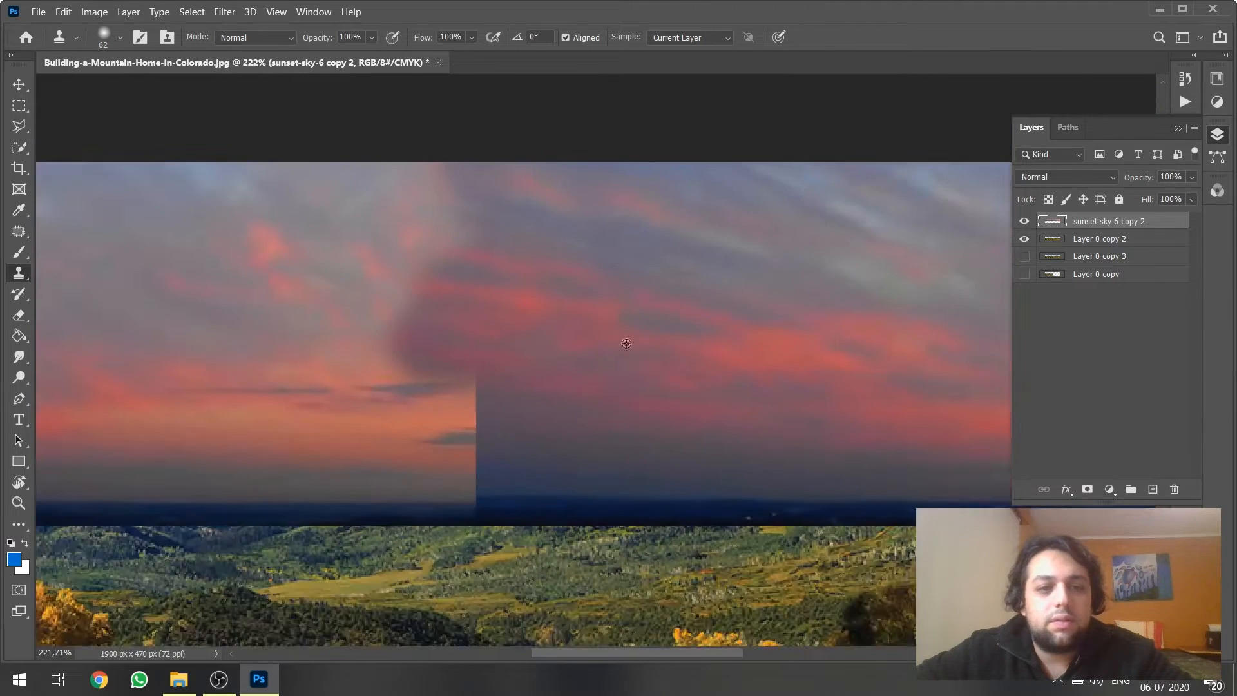
# Clone nearby grey and red cloud texture over the middle of the sky seam to break up the hard transition.
pyautogui.keyDown('alt'); pyautogui.click(446, 256); pyautogui.keyUp('alt')
pyautogui.moveTo(477, 265)
pyautogui.mouseDown()
pyautogui.moveTo(498, 323)
pyautogui.moveTo(569, 314)
pyautogui.moveTo(569, 342)
pyautogui.mouseUp()
pyautogui.keyDown('alt'); pyautogui.click(456, 170); pyautogui.keyUp('alt')
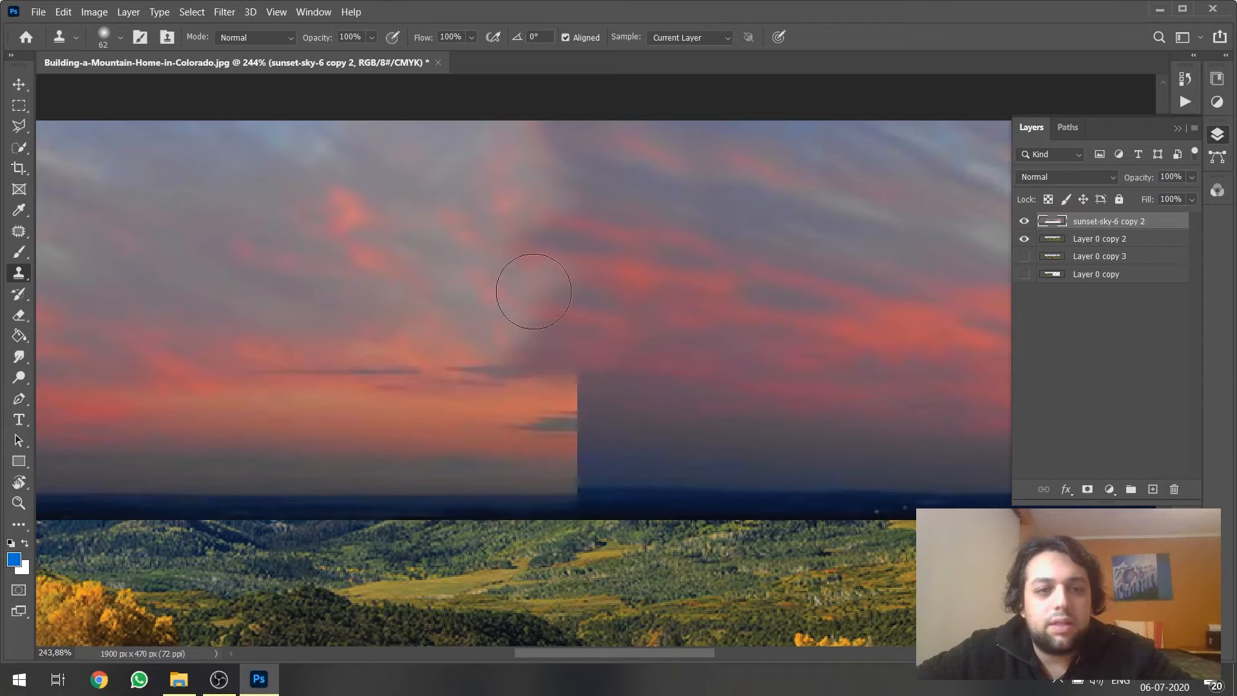
pyautogui.moveTo(526, 294)
pyautogui.mouseDown()
pyautogui.moveTo(587, 290)
pyautogui.moveTo(580, 325)
pyautogui.moveTo(671, 364)
pyautogui.mouseUp()
pyautogui.keyDown('alt'); pyautogui.click(716, 239); pyautogui.keyUp('alt')
pyautogui.moveTo(567, 274)
pyautogui.mouseDown()
pyautogui.moveTo(652, 380)
pyautogui.moveTo(764, 411)
pyautogui.moveTo(674, 422)
pyautogui.moveTo(599, 394)
pyautogui.moveTo(568, 402)
pyautogui.mouseUp()
# Undo the misplaced stamps and clone orange glow and dark horizon haze over the lower part of the sky seam.
pyautogui.click(583, 442)
pyautogui.hotkey('ctrl', 'z')
pyautogui.keyDown('alt'); pyautogui.click(897, 452); pyautogui.keyUp('alt')
pyautogui.click(655, 462)
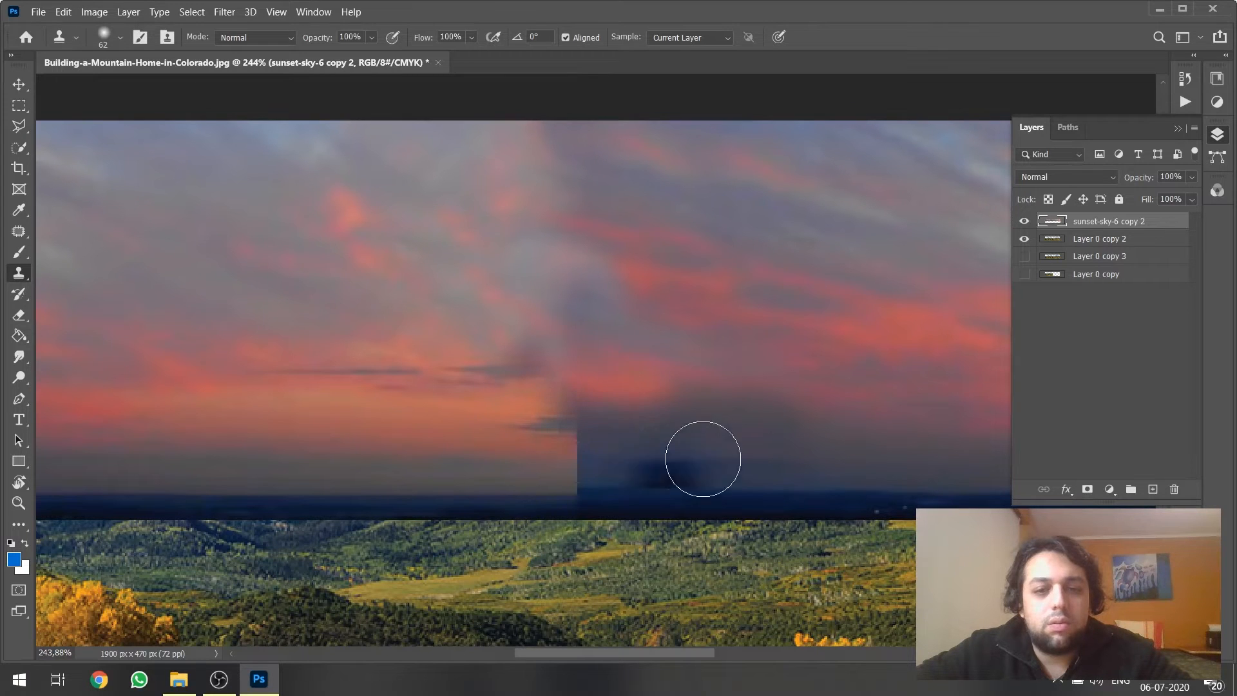
pyautogui.hotkey('ctrl', 'z')
pyautogui.keyDown('alt'); pyautogui.click(413, 414); pyautogui.keyUp('alt')
pyautogui.moveTo(496, 426)
pyautogui.mouseDown()
pyautogui.moveTo(593, 428)
pyautogui.moveTo(632, 410)
pyautogui.moveTo(670, 428)
pyautogui.mouseUp()
pyautogui.keyDown('alt'); pyautogui.click(806, 477); pyautogui.keyUp('alt')
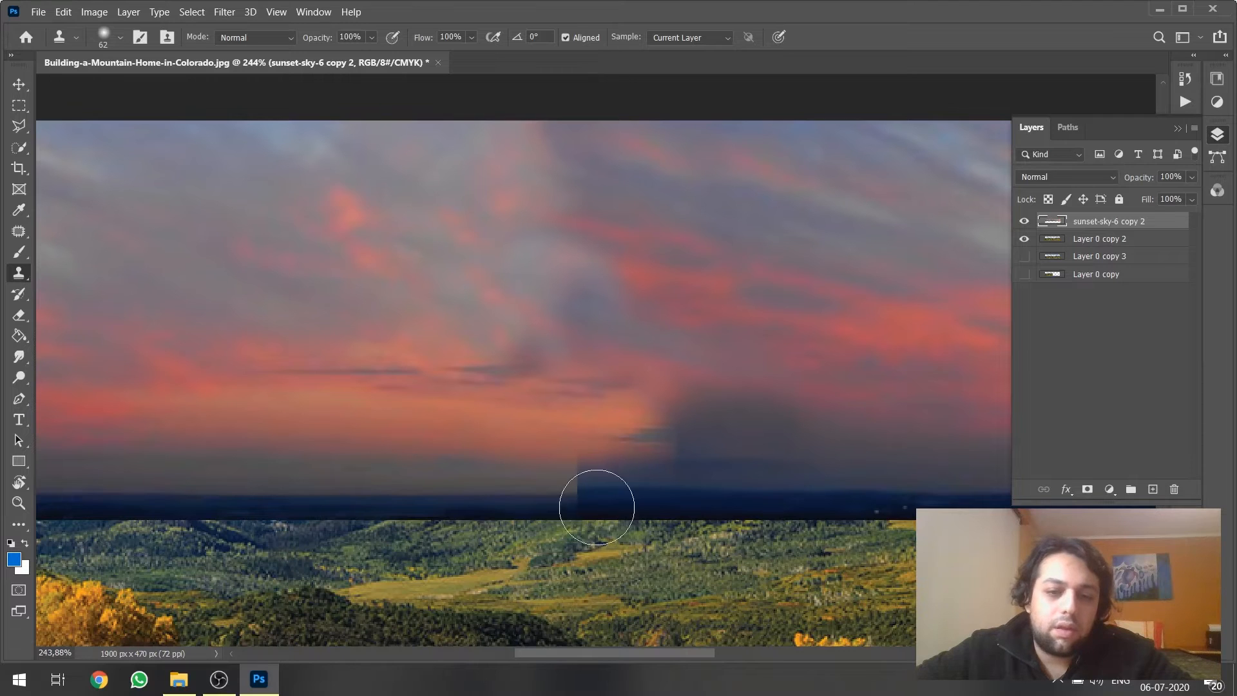
pyautogui.moveTo(590, 491)
pyautogui.mouseDown()
pyautogui.moveTo(439, 488)
pyautogui.moveTo(453, 498)
pyautogui.moveTo(651, 476)
pyautogui.moveTo(509, 485)
pyautogui.moveTo(614, 502)
pyautogui.moveTo(702, 489)
pyautogui.moveTo(528, 484)
pyautogui.moveTo(739, 476)
pyautogui.moveTo(630, 475)
pyautogui.moveTo(682, 449)
pyautogui.moveTo(563, 454)
pyautogui.moveTo(664, 432)
pyautogui.moveTo(704, 447)
pyautogui.mouseUp()
pyautogui.hotkey('ctrl', '0')
pyautogui.scroll(10, 648, 390)
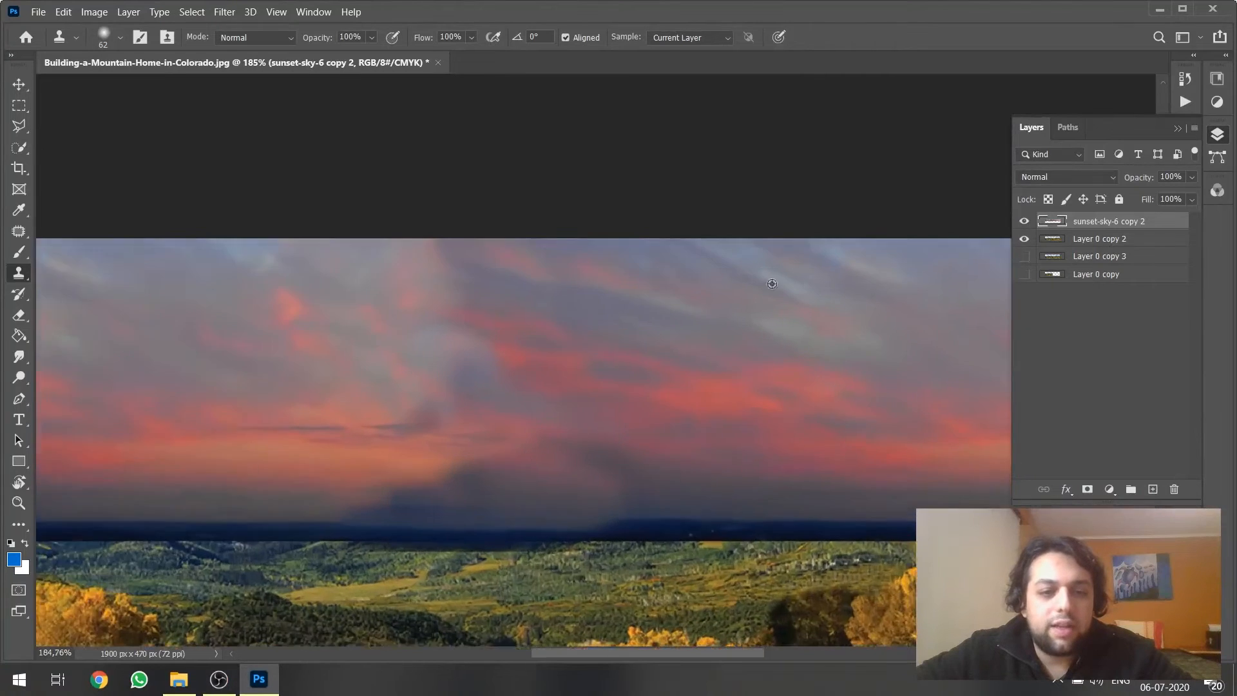
# Patch the smudged middle of the sky seam with red cloud texture from the sky to its left.
pyautogui.click(18, 231)
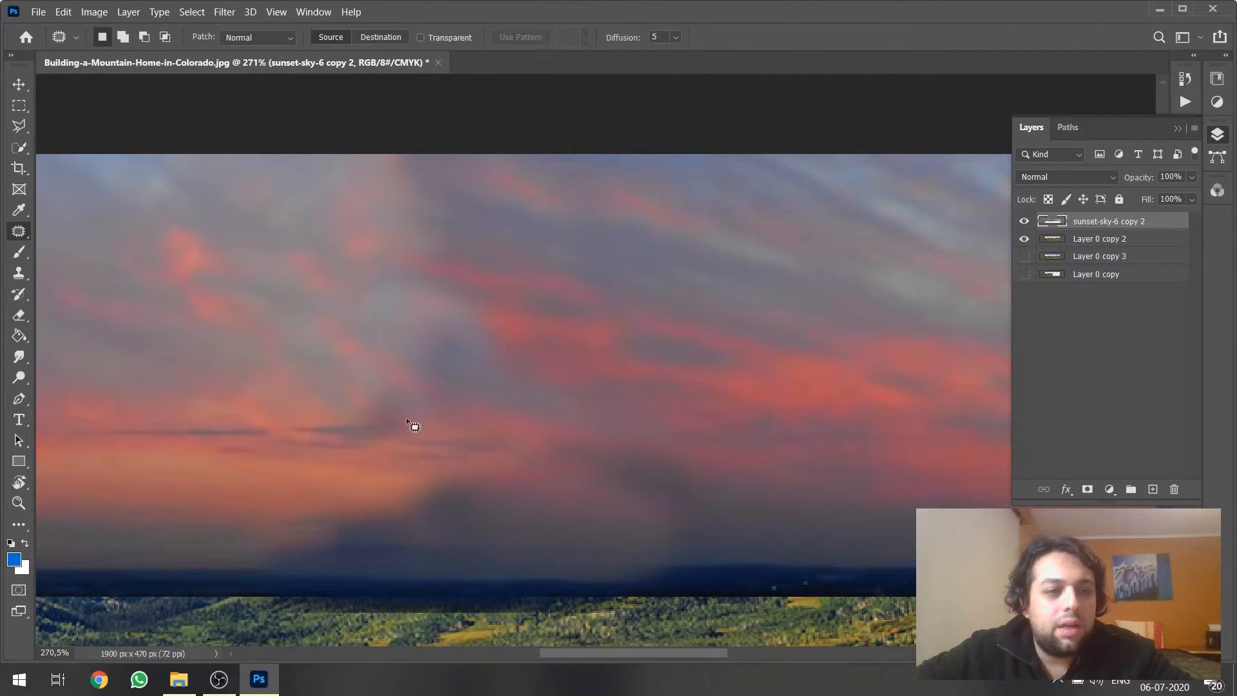
pyautogui.moveTo(449, 290)
pyautogui.mouseDown()
pyautogui.moveTo(440, 449)
pyautogui.moveTo(480, 435)
pyautogui.mouseUp()
pyautogui.moveTo(442, 389); pyautogui.dragTo(187, 302)
pyautogui.click(321, 242)
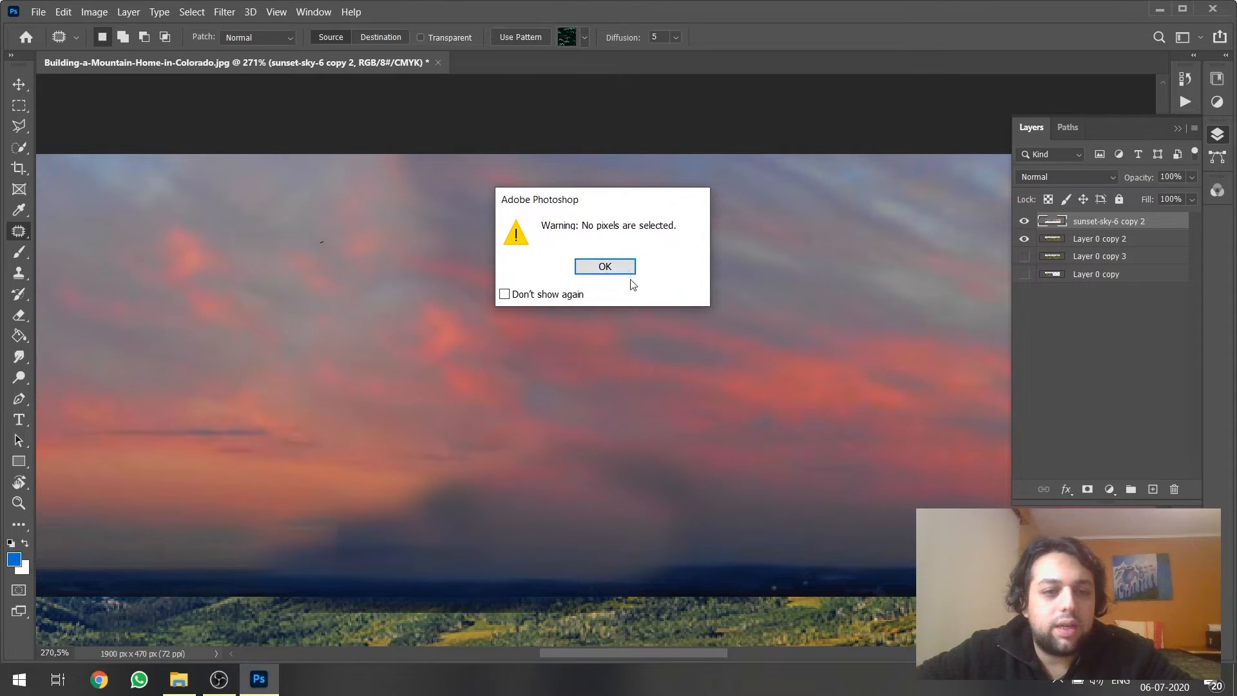
pyautogui.click(615, 270)
pyautogui.moveTo(269, 562); pyautogui.dragTo(813, 551)
pyautogui.hotkey('ctrl', 'd')
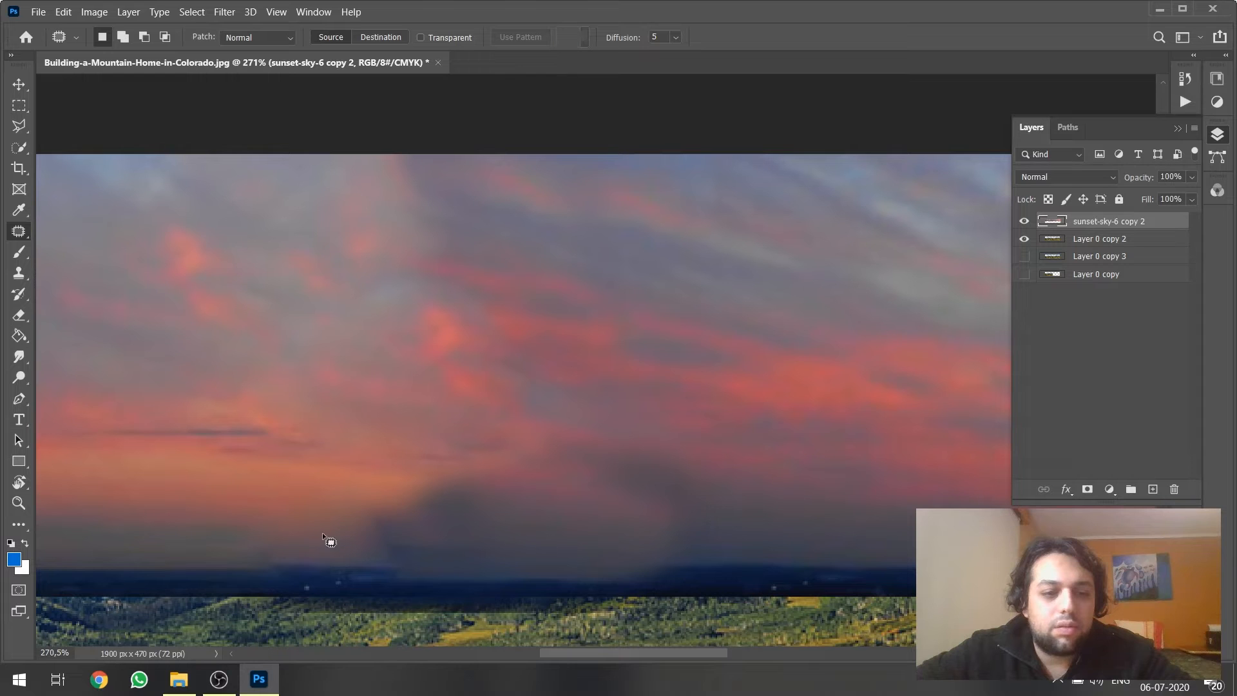
pyautogui.hotkey('ctrl', 'z')
pyautogui.hotkey('ctrl', 'z')
# Patch the left part of the dark smudge above the horizon with clean haze and orange glow from the left.
pyautogui.moveTo(348, 561)
pyautogui.mouseDown()
pyautogui.moveTo(165, 561)
pyautogui.moveTo(300, 588)
pyautogui.moveTo(327, 570)
pyautogui.moveTo(119, 562)
pyautogui.mouseUp()
pyautogui.hotkey('ctrl', 'd')
pyautogui.hotkey('ctrl', 'd')
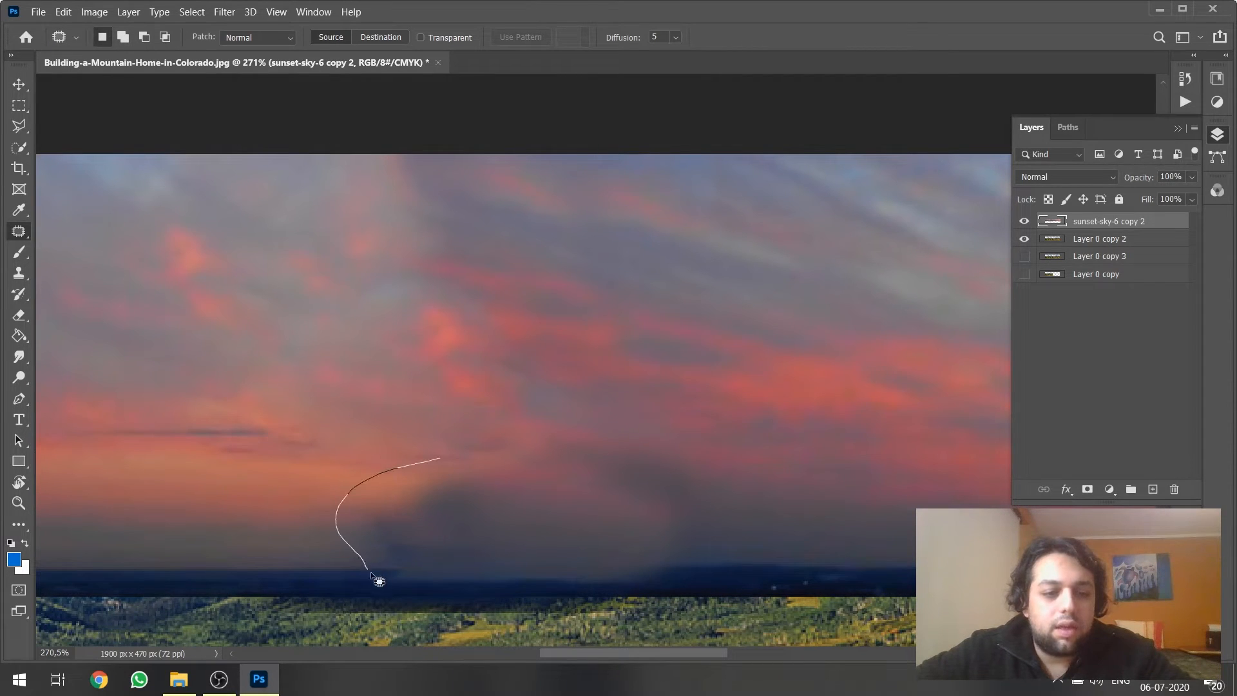
pyautogui.moveTo(370, 573); pyautogui.dragTo(444, 459)
pyautogui.moveTo(431, 529); pyautogui.dragTo(261, 522)
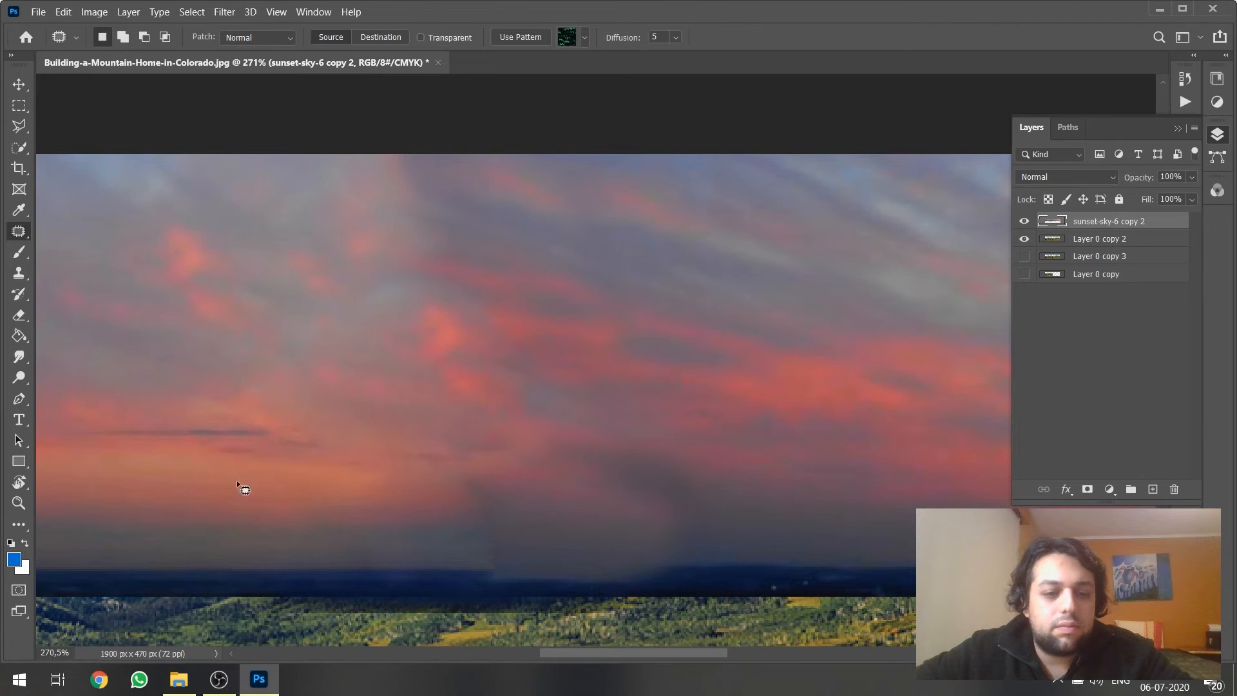
pyautogui.hotkey('ctrl', 'd')
pyautogui.moveTo(459, 564)
pyautogui.mouseDown()
pyautogui.moveTo(544, 552)
pyautogui.moveTo(362, 550)
pyautogui.mouseUp()
pyautogui.hotkey('ctrl', 'd')
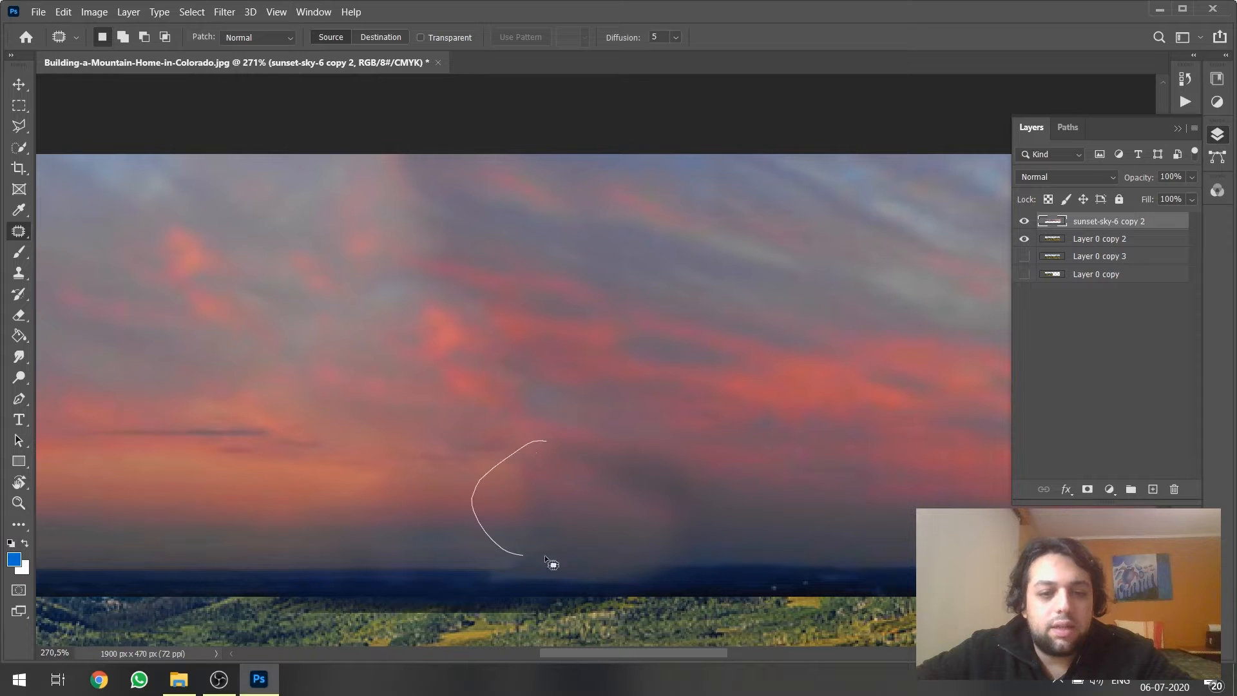
# Patch the remaining dark smudge above the horizon with orange glow and haze sampled to its left.
pyautogui.moveTo(544, 556); pyautogui.dragTo(545, 556)
pyautogui.moveTo(608, 525); pyautogui.dragTo(339, 524)
pyautogui.hotkey('ctrl', 'd')
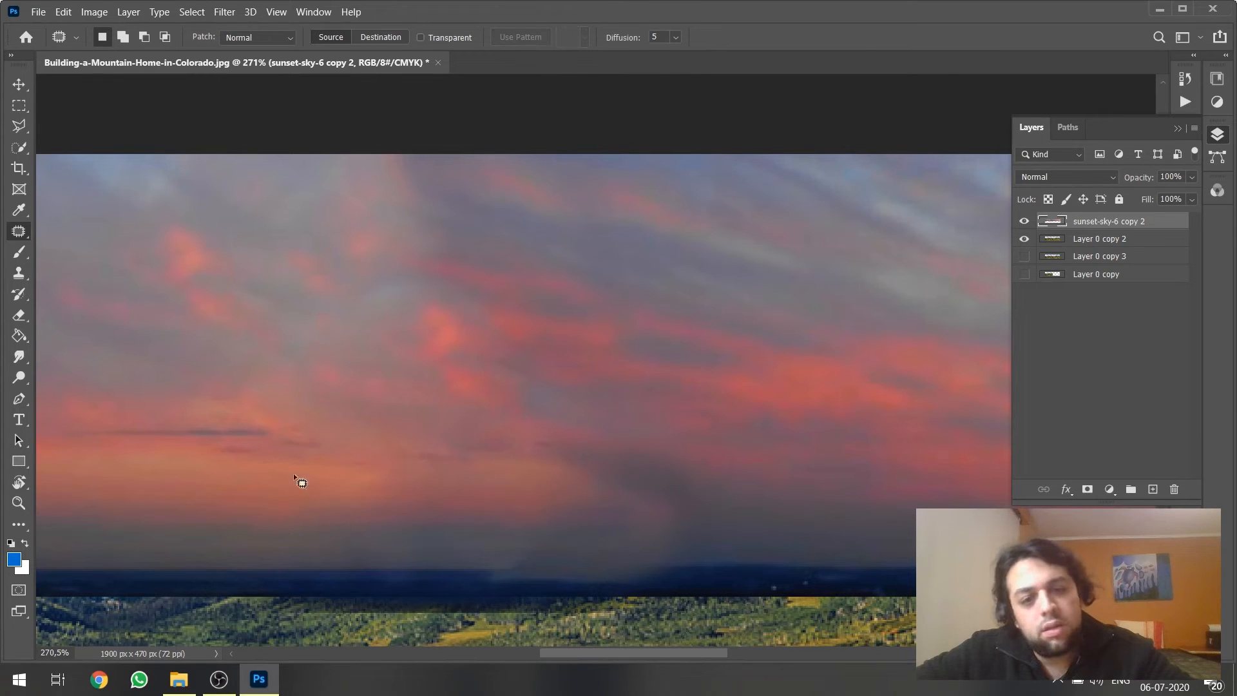
pyautogui.moveTo(701, 507); pyautogui.dragTo(702, 509)
pyautogui.moveTo(628, 509); pyautogui.dragTo(459, 527)
pyautogui.hotkey('ctrl', 'd')
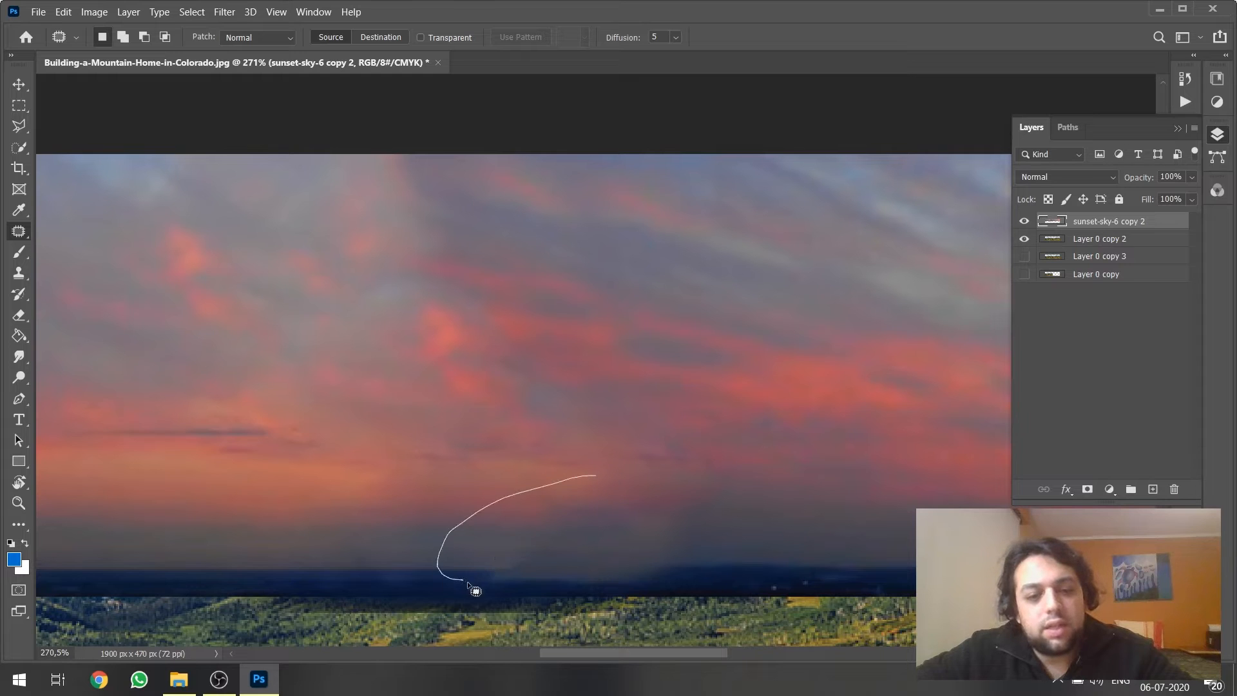
pyautogui.moveTo(476, 591)
pyautogui.mouseDown()
pyautogui.moveTo(610, 594)
pyautogui.moveTo(714, 534)
pyautogui.mouseUp()
pyautogui.moveTo(714, 535); pyautogui.dragTo(398, 537)
pyautogui.hotkey('ctrl', 'd')
# Patch two streaky areas in the upper left part of the sky with cloud texture sampled to their right.
pyautogui.press('z')
pyautogui.keyDown('alt'); pyautogui.click(488, 264); pyautogui.keyUp('alt')
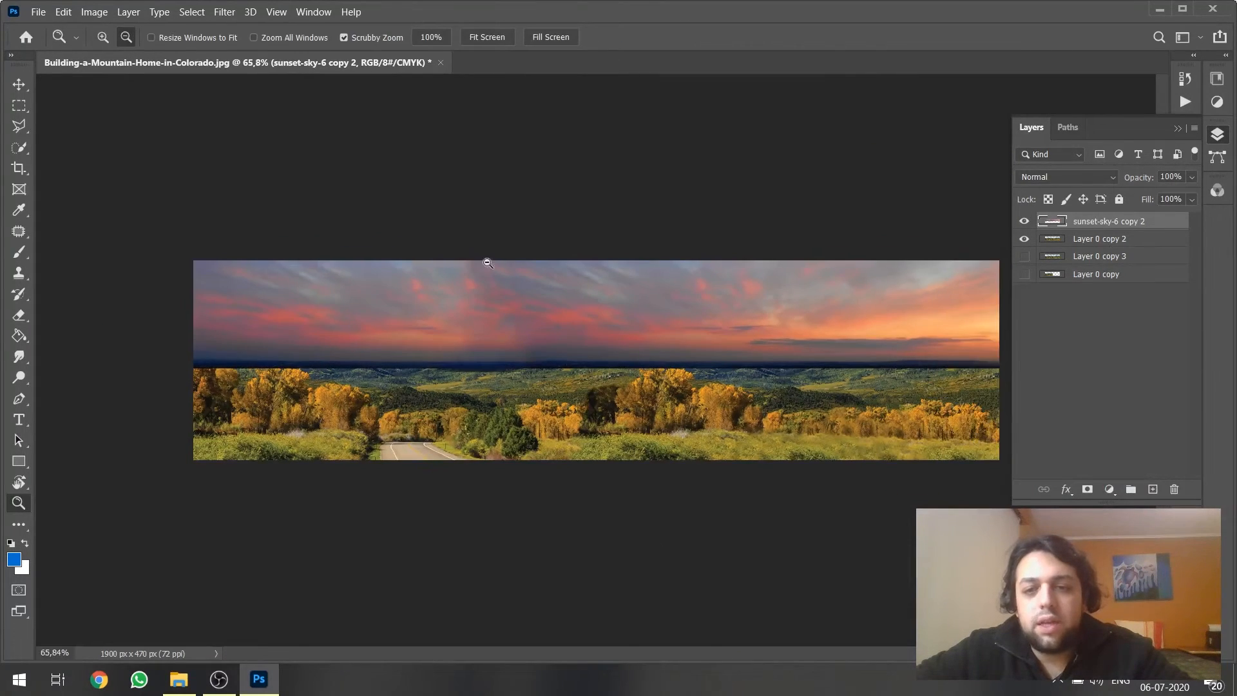
pyautogui.scroll(3, 567, 217)
pyautogui.scroll(-4, 358, 265)
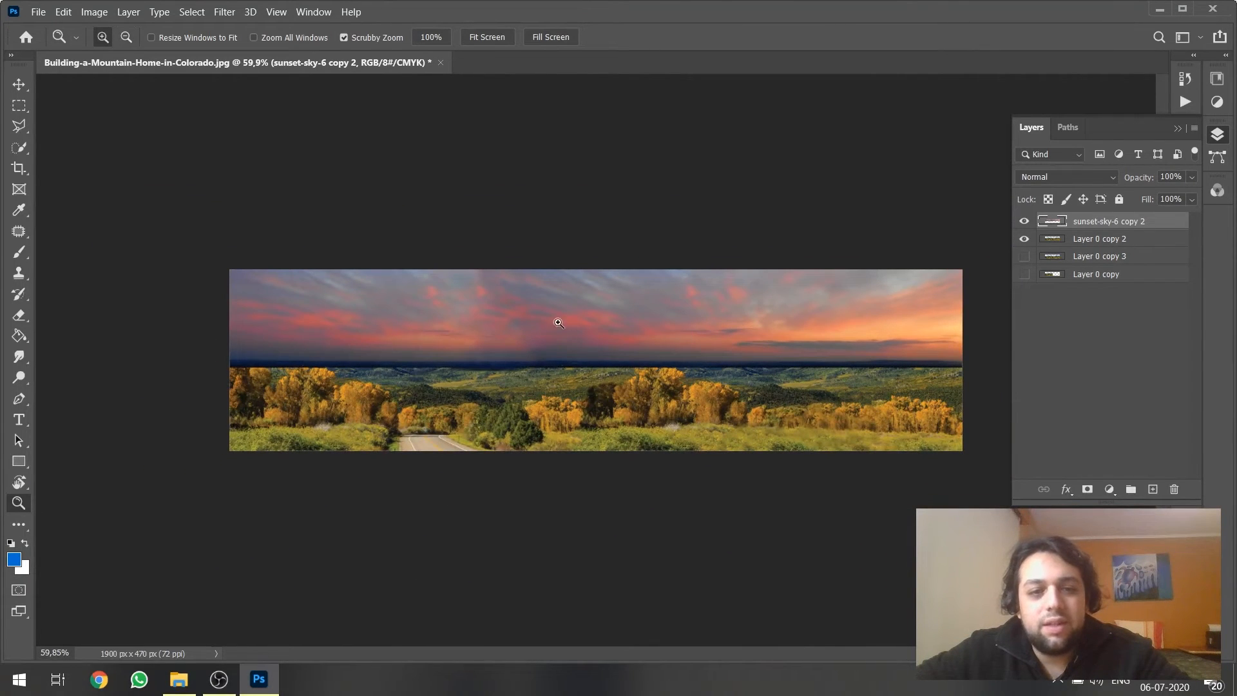
pyautogui.scroll(12, 209, 273)
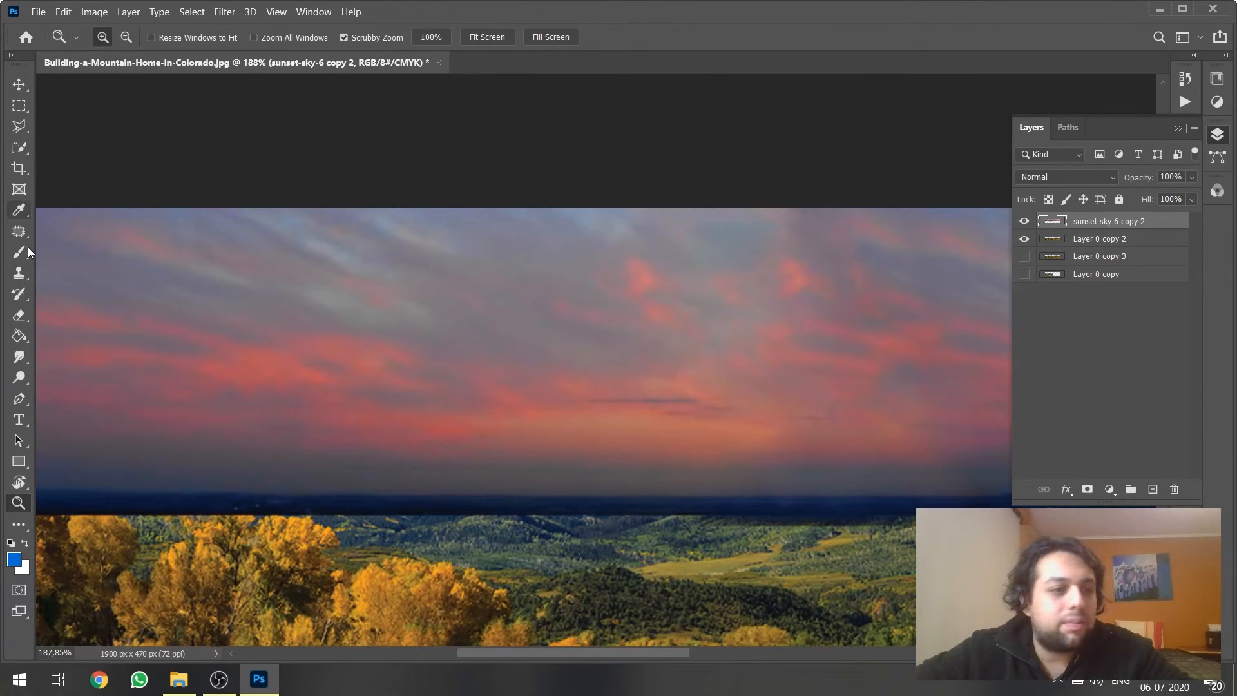
pyautogui.click(19, 231)
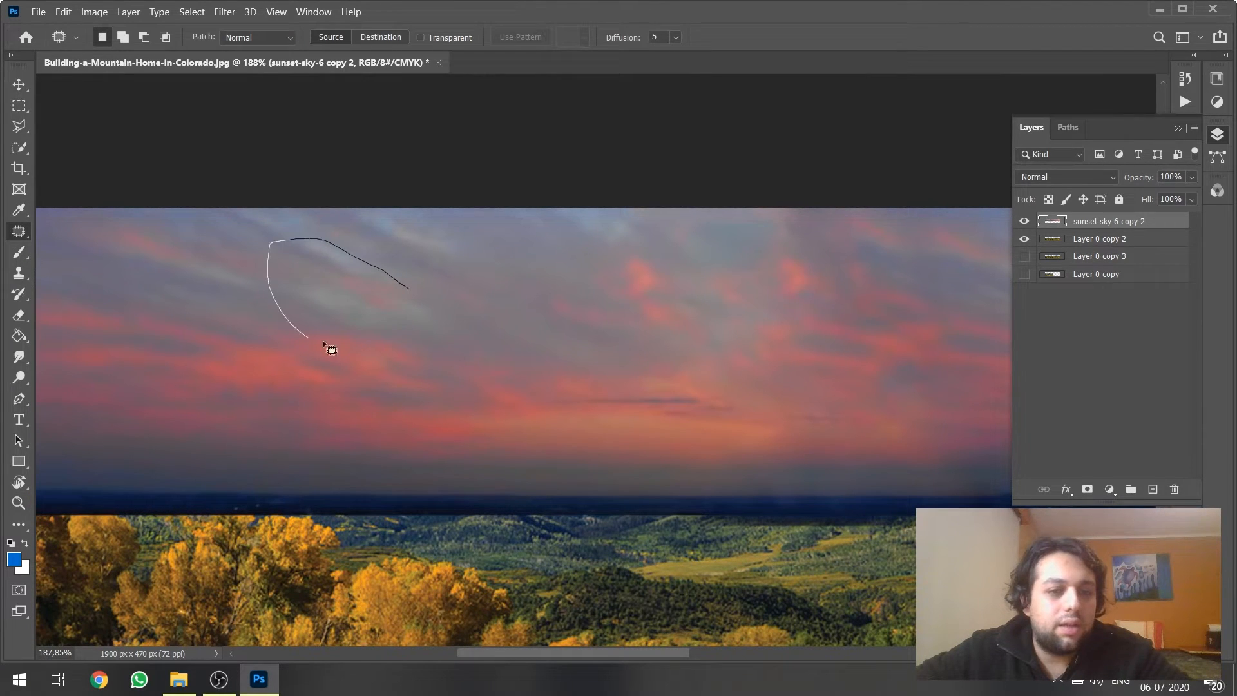
pyautogui.moveTo(323, 340); pyautogui.dragTo(329, 342)
pyautogui.moveTo(381, 296); pyautogui.dragTo(548, 322)
pyautogui.hotkey('ctrl', 'd')
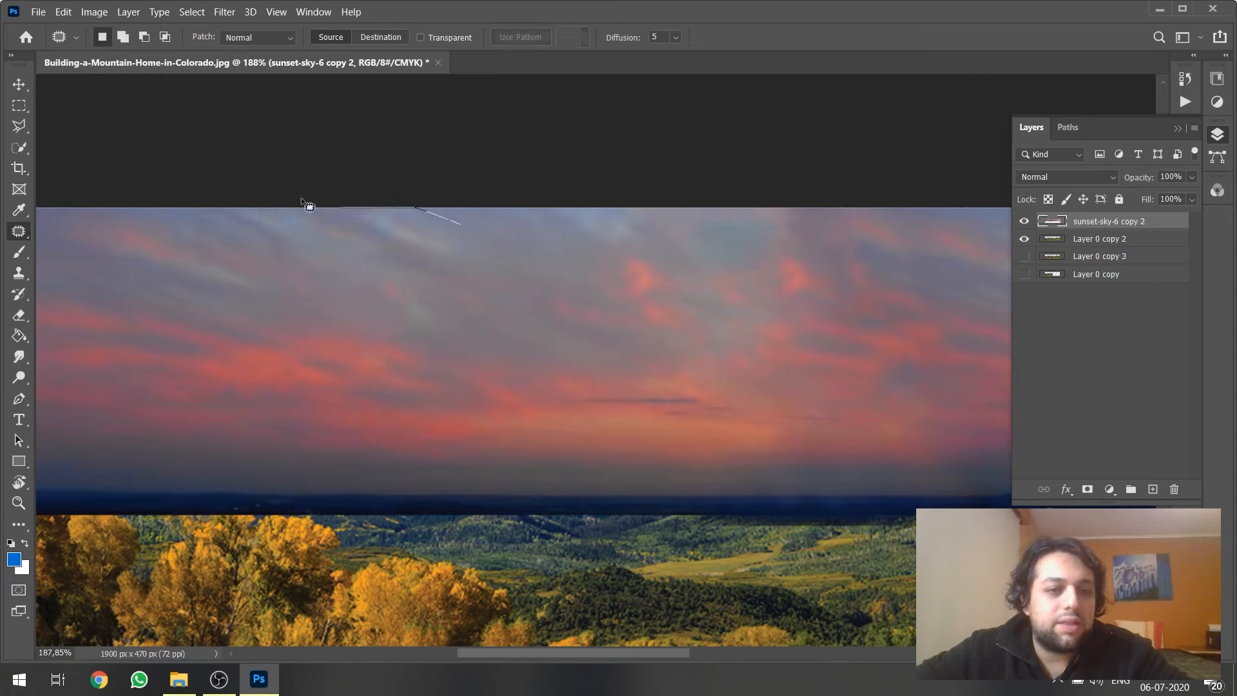
pyautogui.moveTo(464, 299); pyautogui.dragTo(470, 239)
pyautogui.moveTo(436, 259); pyautogui.dragTo(650, 315)
pyautogui.hotkey('ctrl', 'd')
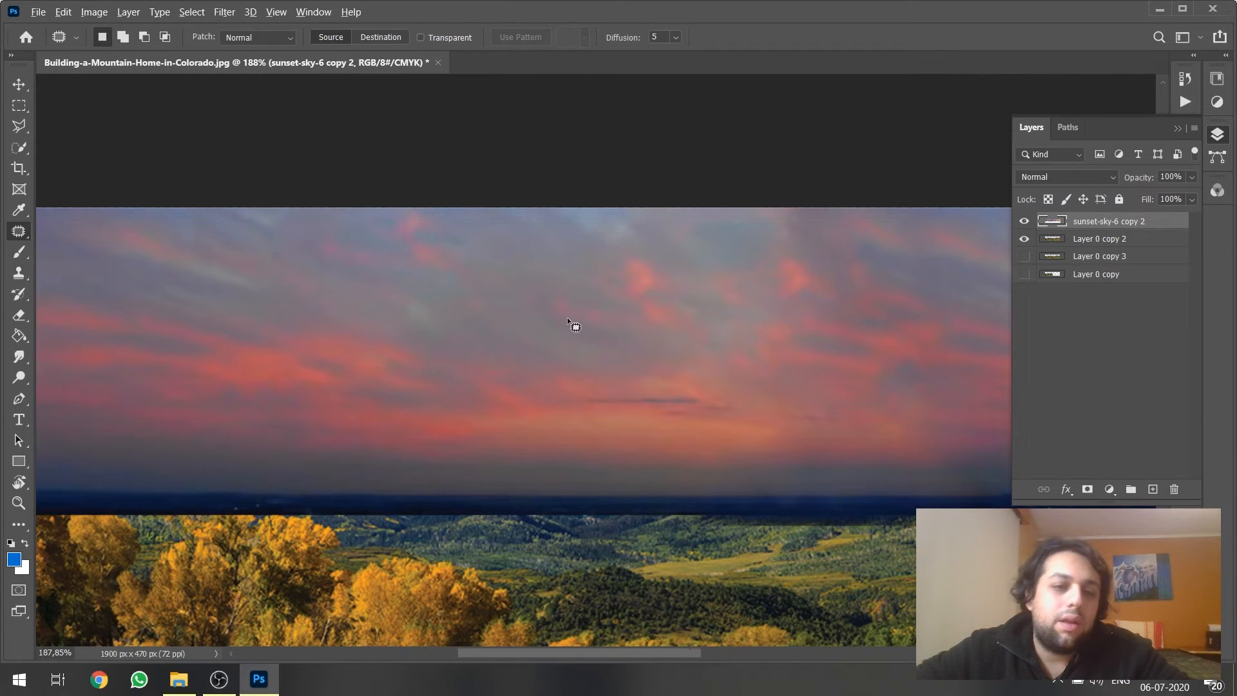
# Patch one more repeated streak near the sky's upper left with softer cloud texture from farther right.
pyautogui.scroll(-4, 567, 317)
pyautogui.scroll(4, 387, 279)
pyautogui.moveTo(536, 308); pyautogui.dragTo(554, 293)
pyautogui.moveTo(483, 270)
pyautogui.mouseDown()
pyautogui.moveTo(331, 326)
pyautogui.moveTo(344, 274)
pyautogui.mouseUp()
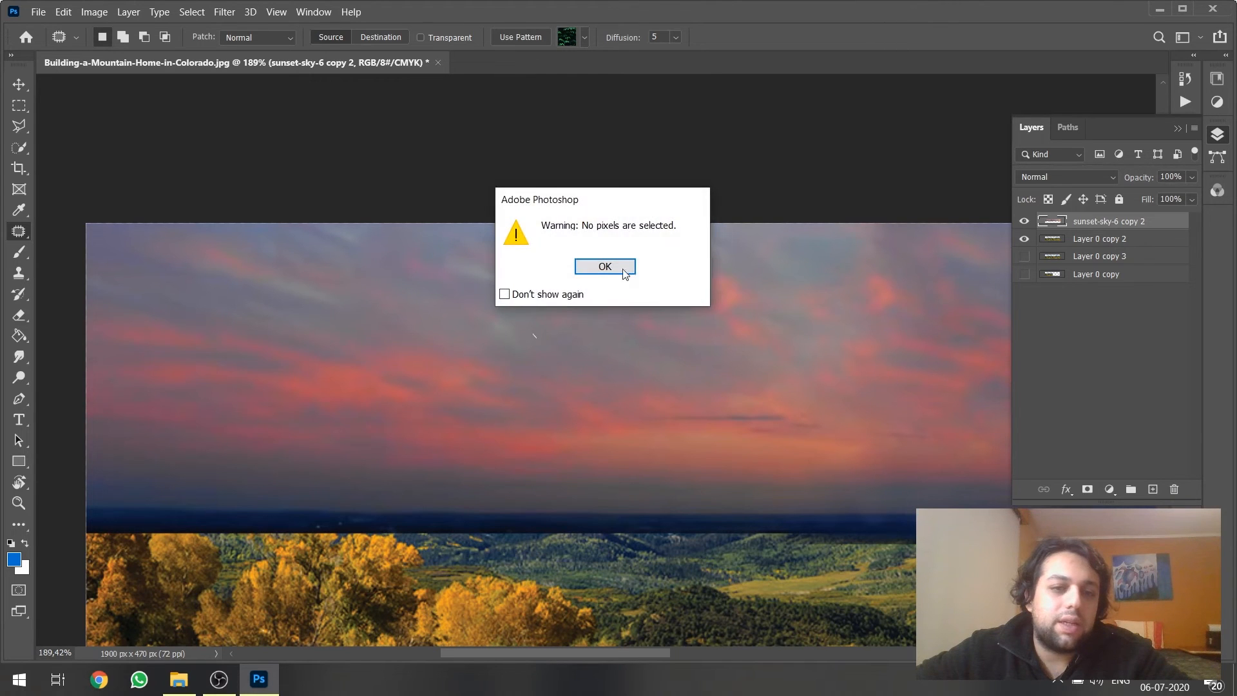
pyautogui.click(605, 266)
pyautogui.moveTo(363, 313); pyautogui.dragTo(365, 316)
pyautogui.moveTo(350, 268); pyautogui.dragTo(574, 282)
pyautogui.hotkey('ctrl', 'd')
pyautogui.scroll(-5, 226, 306)
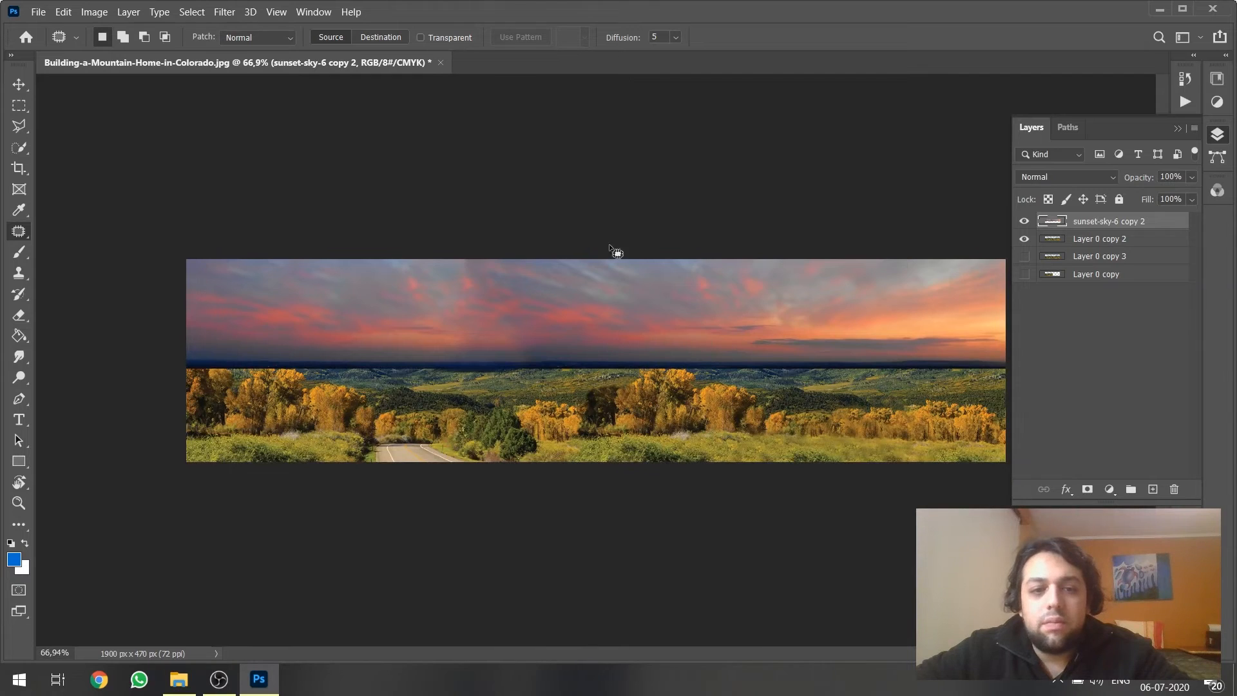
# Patch the top end of the sky seam with cloud texture from both sides to blend the transition.
pyautogui.scroll(5, 342, 258)
pyautogui.moveTo(513, 200)
pyautogui.mouseDown()
pyautogui.moveTo(467, 281)
pyautogui.moveTo(557, 266)
pyautogui.mouseUp()
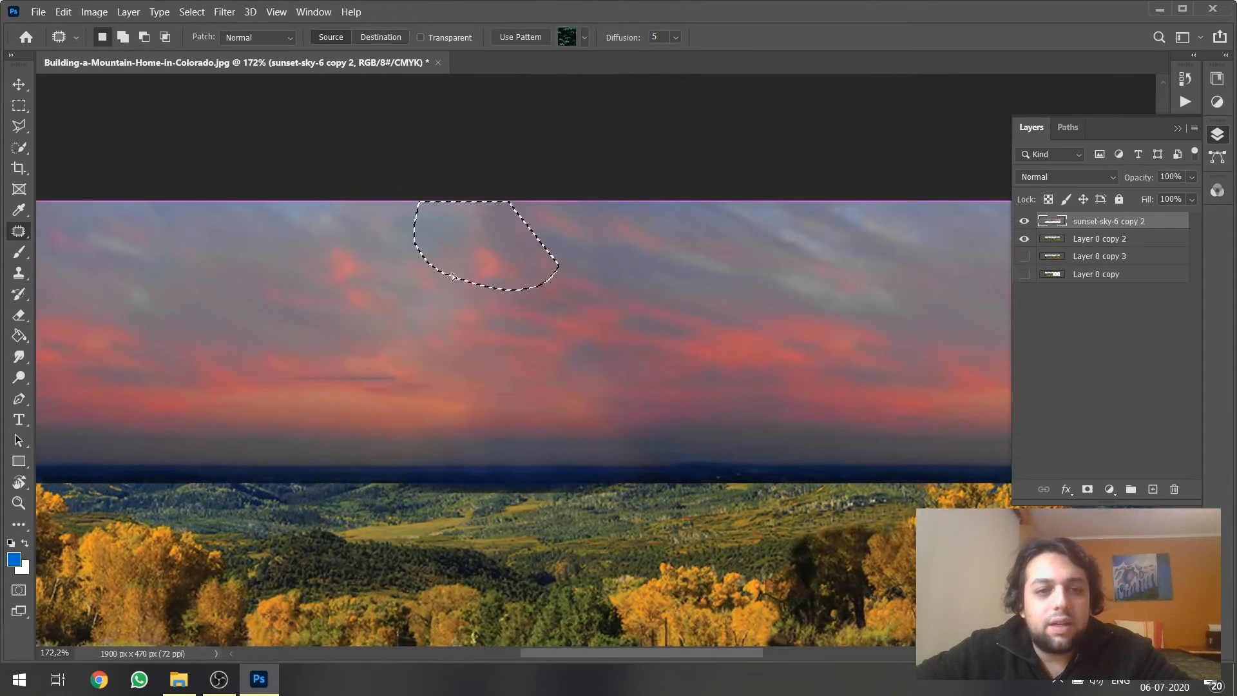
pyautogui.moveTo(452, 277); pyautogui.dragTo(315, 279)
pyautogui.hotkey('ctrl', 'd')
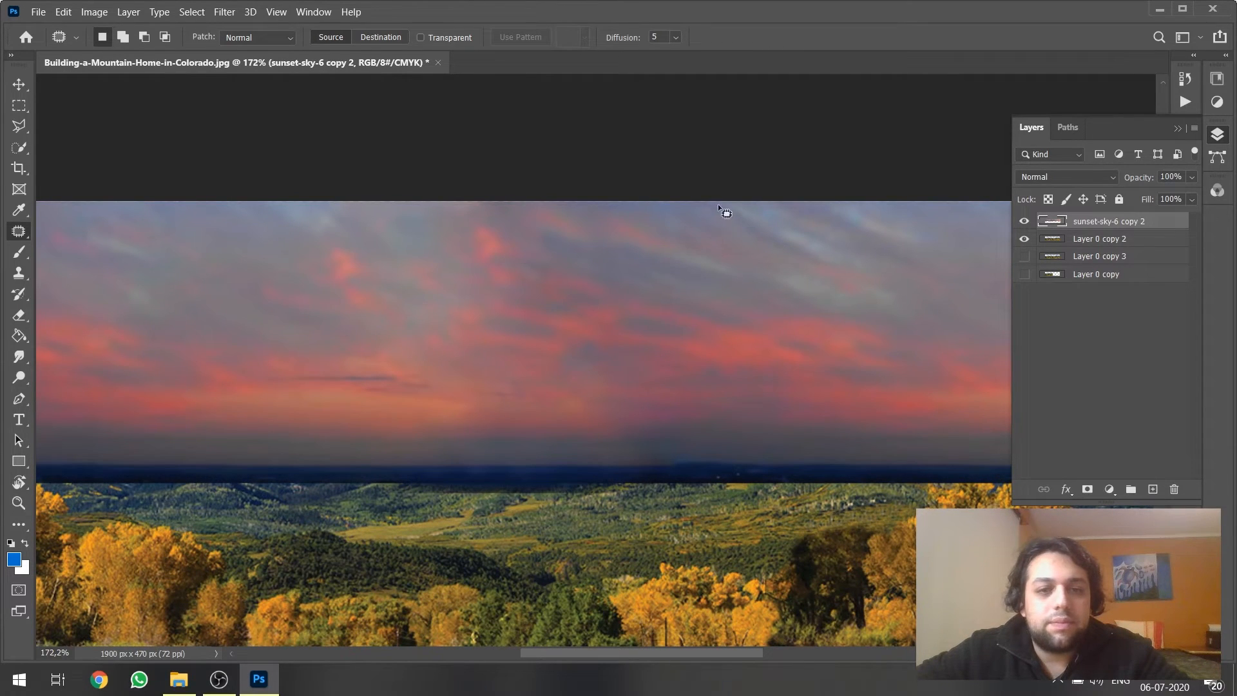
pyautogui.moveTo(787, 267)
pyautogui.mouseDown()
pyautogui.moveTo(754, 242)
pyautogui.moveTo(602, 268)
pyautogui.moveTo(466, 211)
pyautogui.mouseUp()
pyautogui.hotkey('ctrl', 'd')
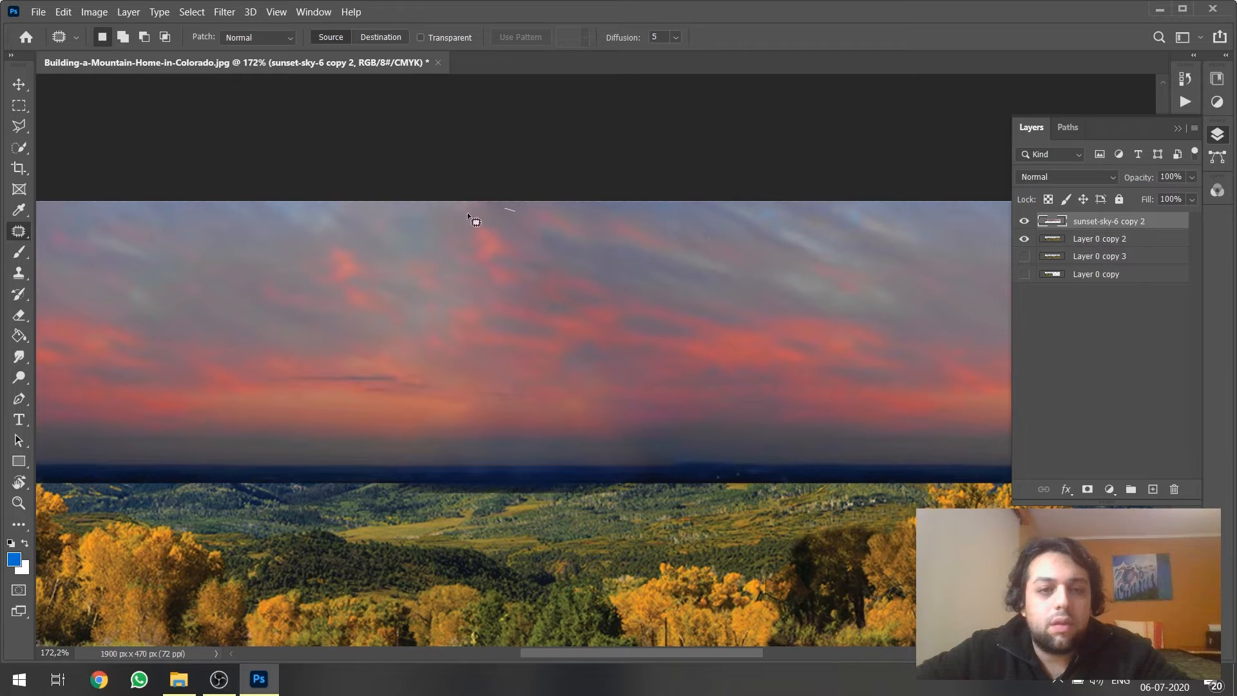
pyautogui.moveTo(546, 284); pyautogui.dragTo(547, 284)
pyautogui.moveTo(502, 257); pyautogui.dragTo(961, 257)
pyautogui.hotkey('ctrl', 'd')
# Move the sunset-sky-6 copy 2 layer beneath Layer 0 copy 2 so the sky sits behind the mountains.
pyautogui.scroll(-4, 382, 295)
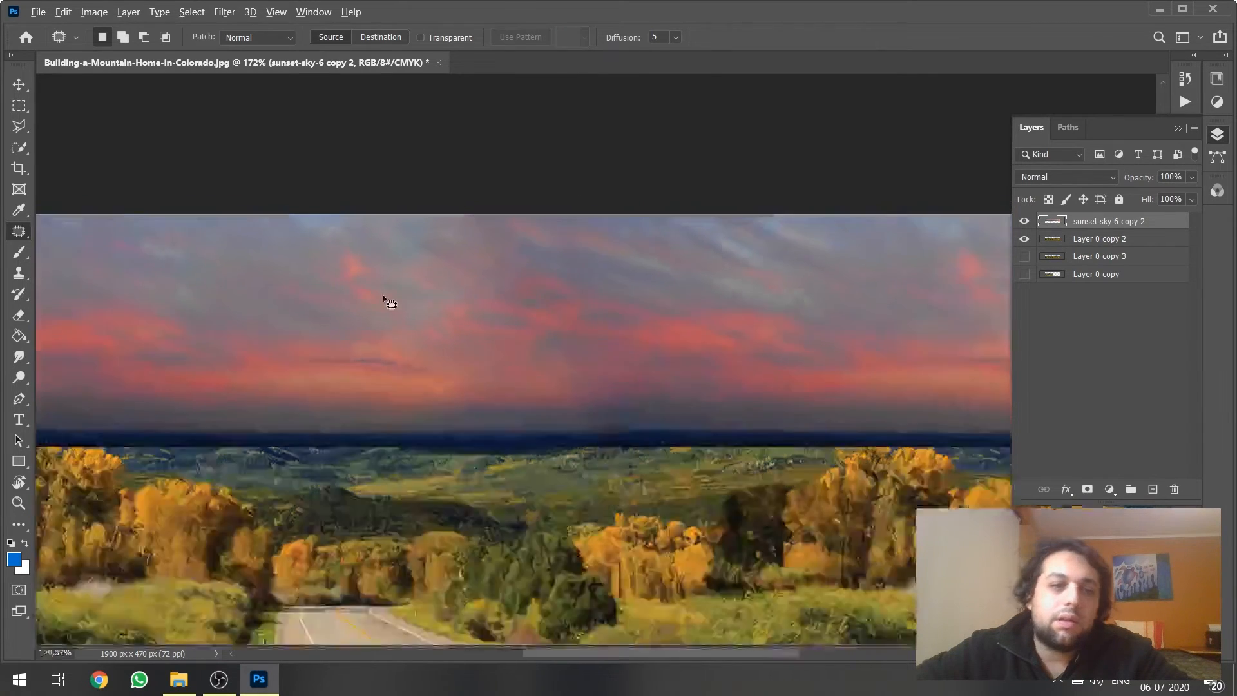
pyautogui.scroll(-2, 382, 293)
pyautogui.press('v')
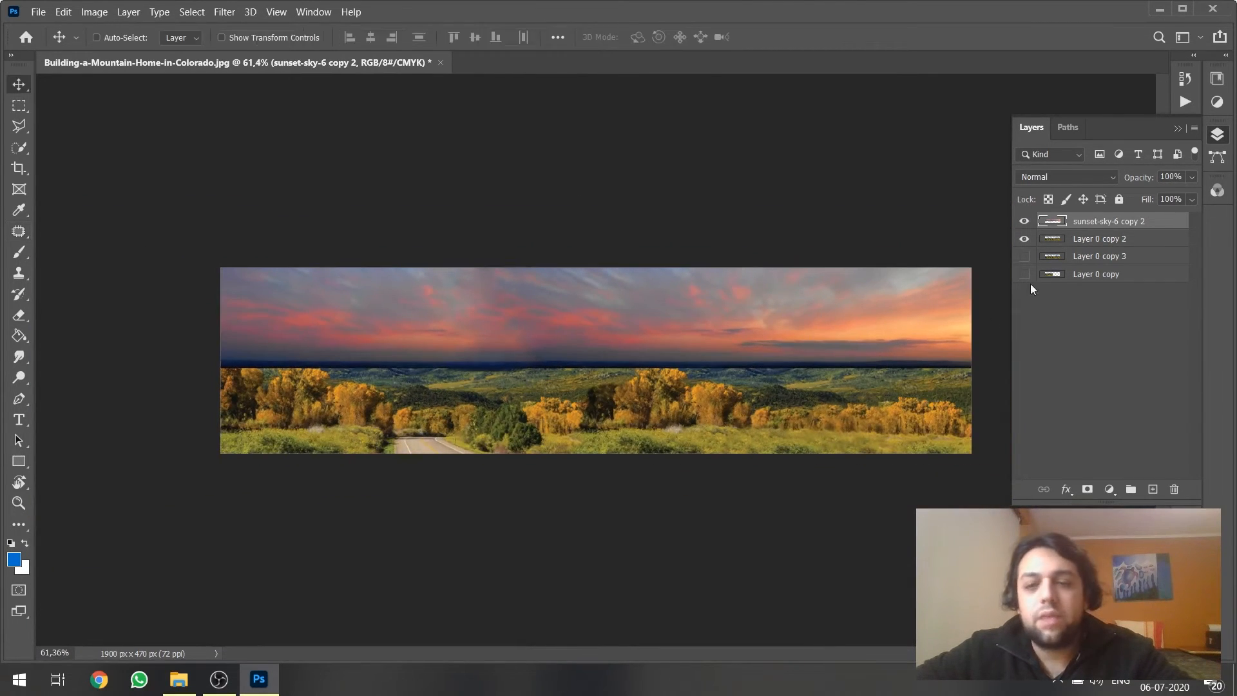
pyautogui.moveTo(1114, 221); pyautogui.dragTo(1103, 247)
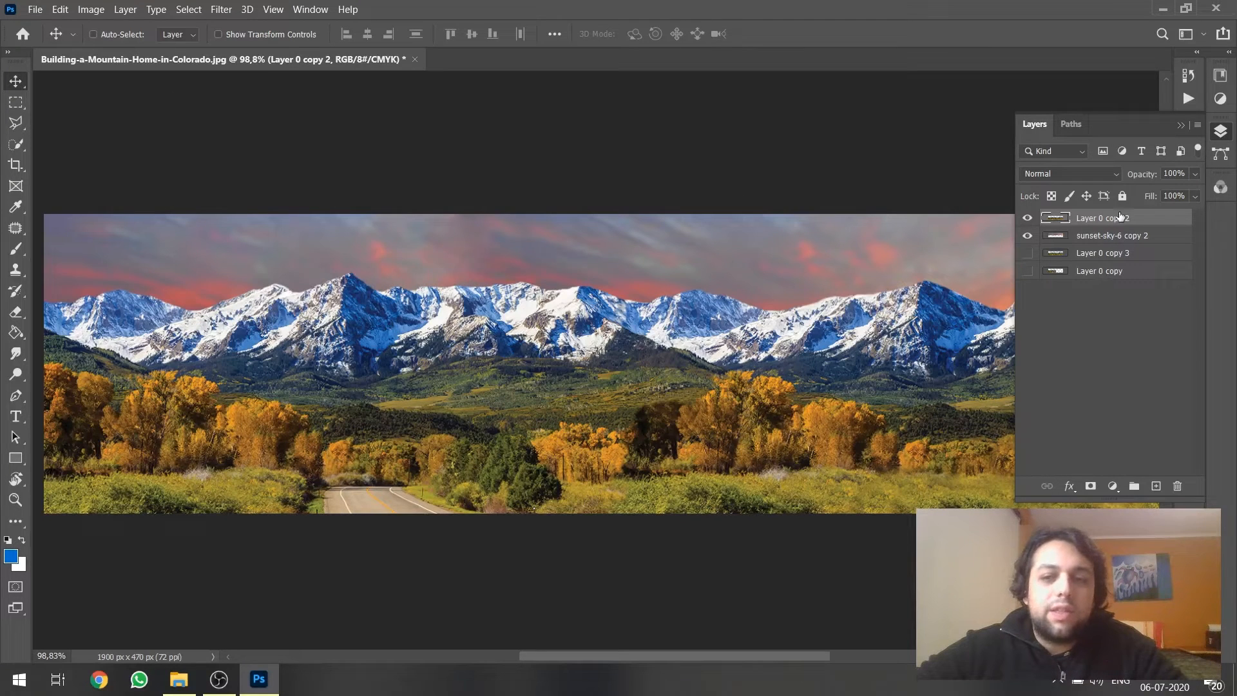
# Start a Color Balance adjustment on Layer 0 copy 2 and set the midtones' Cyan–Red level to +25.
pyautogui.click(95, 6)
pyautogui.click(97, 8)
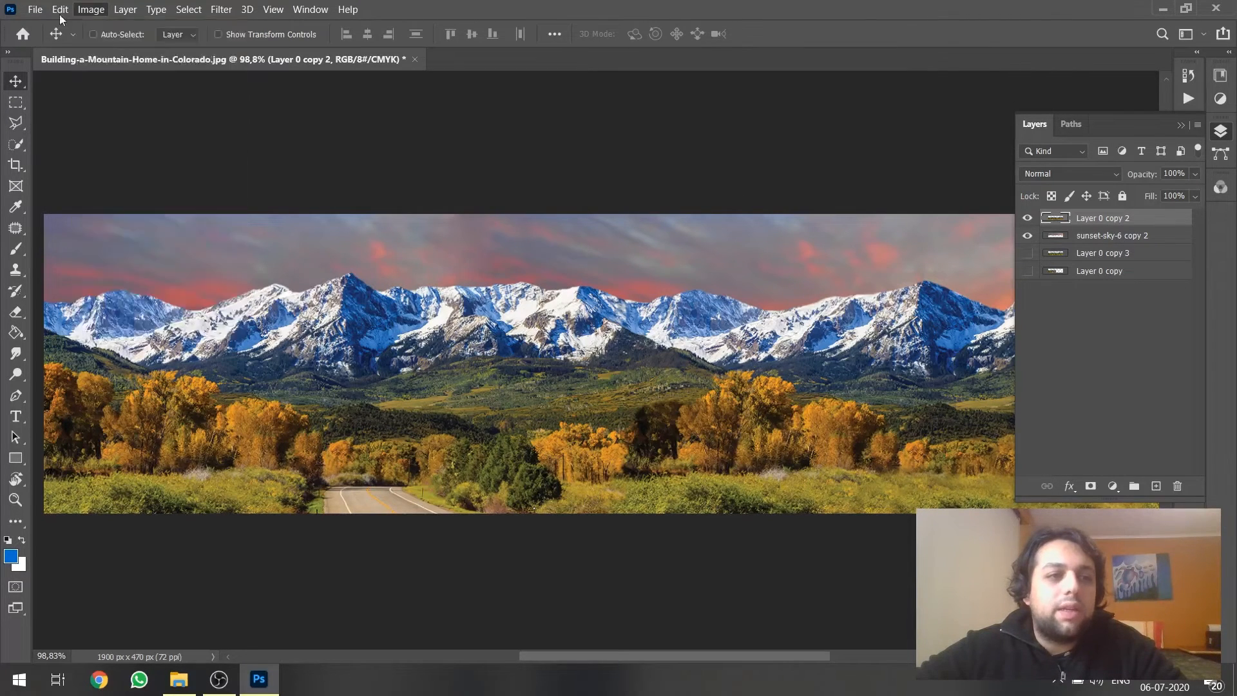
pyautogui.click(108, 7)
pyautogui.moveTo(116, 47)
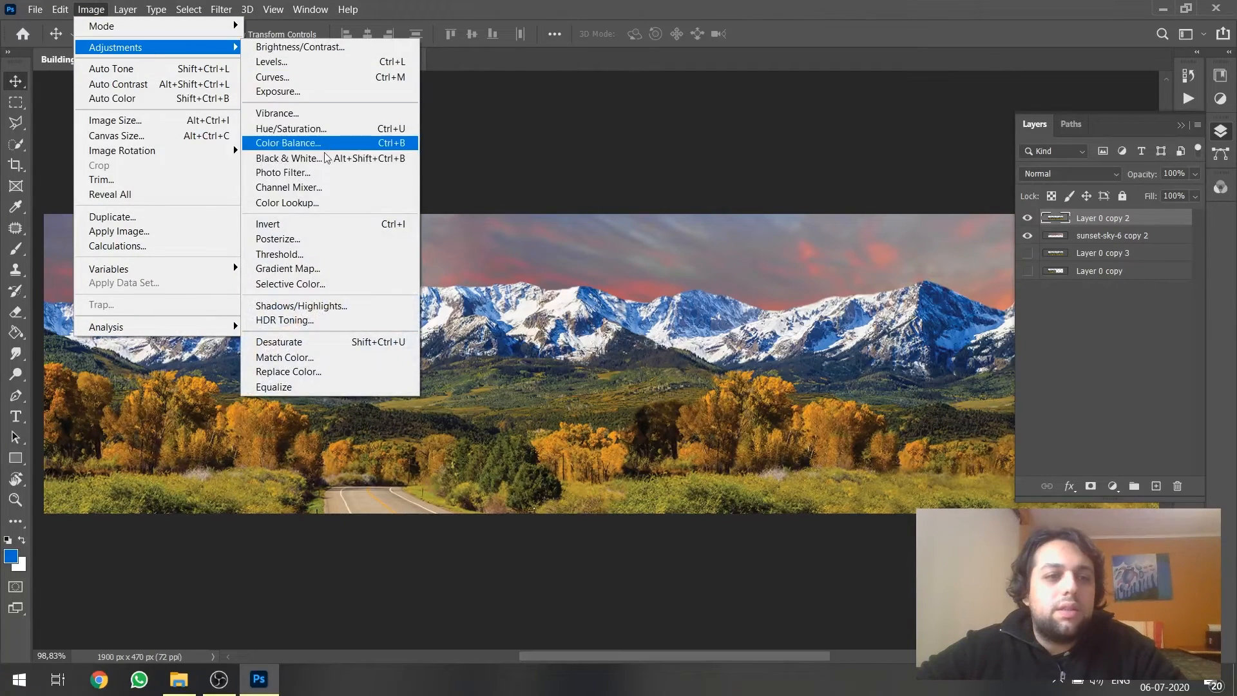
pyautogui.click(348, 143)
pyautogui.moveTo(809, 202)
pyautogui.mouseDown()
pyautogui.moveTo(883, 110)
pyautogui.moveTo(873, 97)
pyautogui.mouseUp()
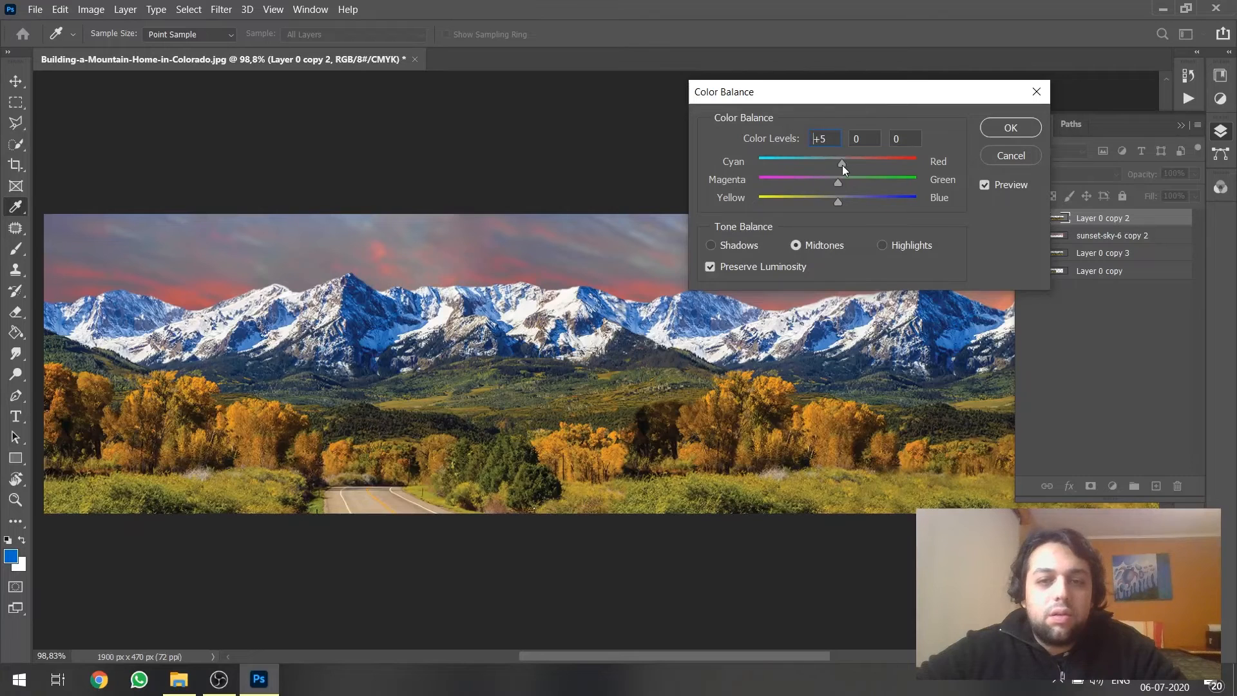
pyautogui.moveTo(850, 161); pyautogui.dragTo(873, 163)
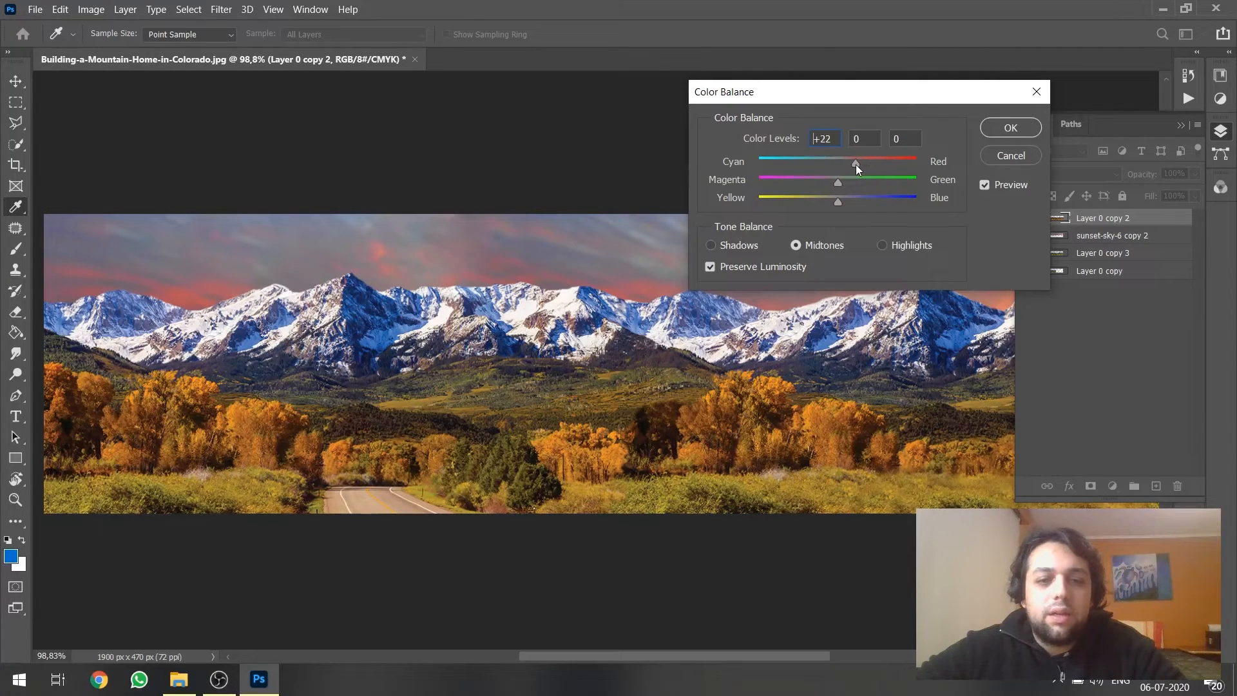
pyautogui.moveTo(867, 167); pyautogui.dragTo(868, 168)
pyautogui.press('alt')
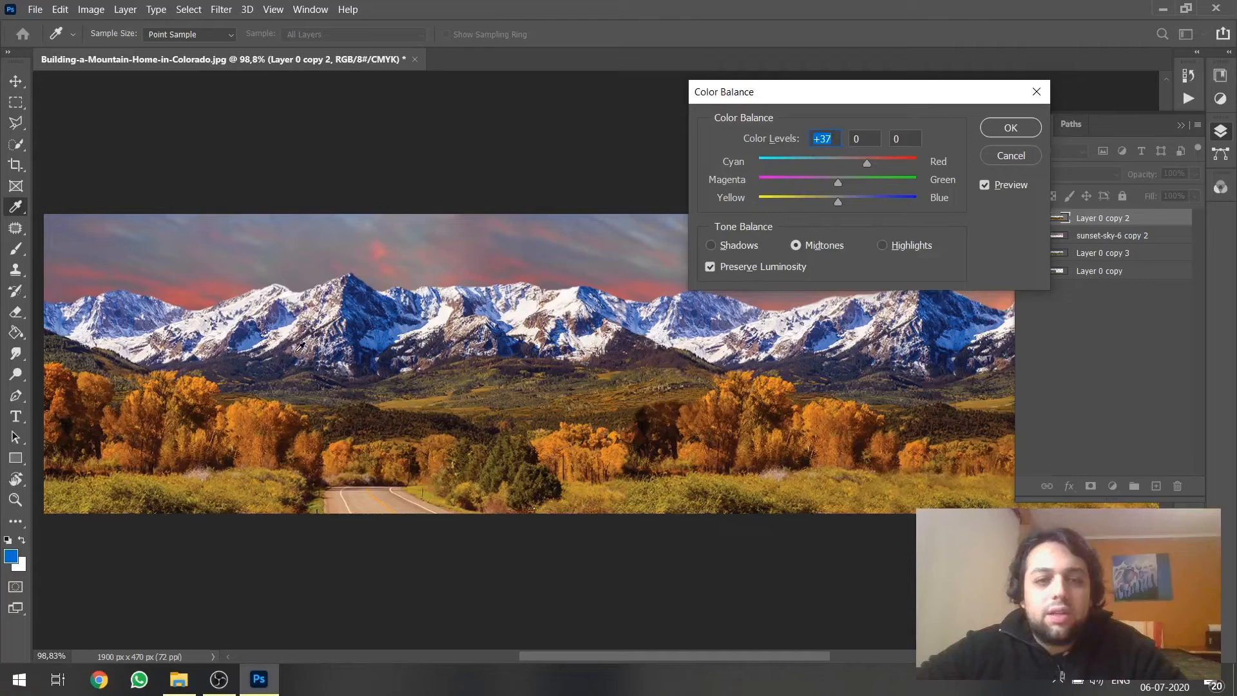
pyautogui.write('25')
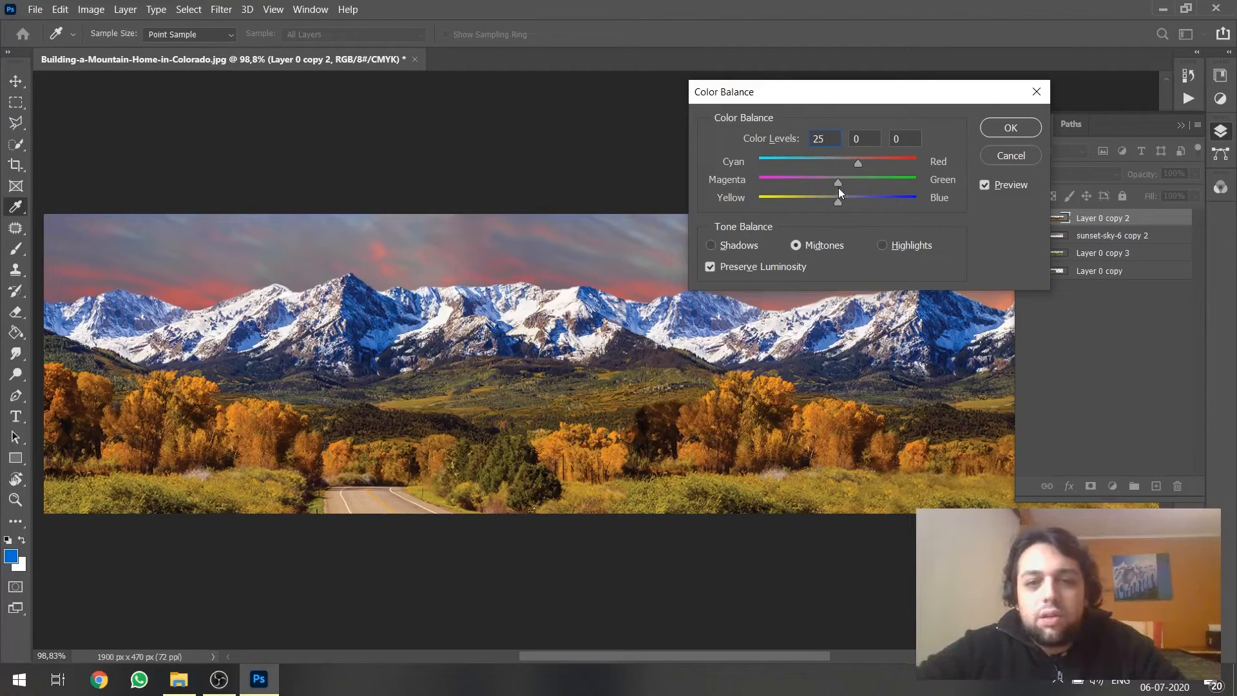
# Set the midtones' Magenta–Green level to -10, Yellow–Blue to -20 and Cyan–Red to +30, and apply the Color Balance.
pyautogui.moveTo(838, 188); pyautogui.dragTo(822, 179)
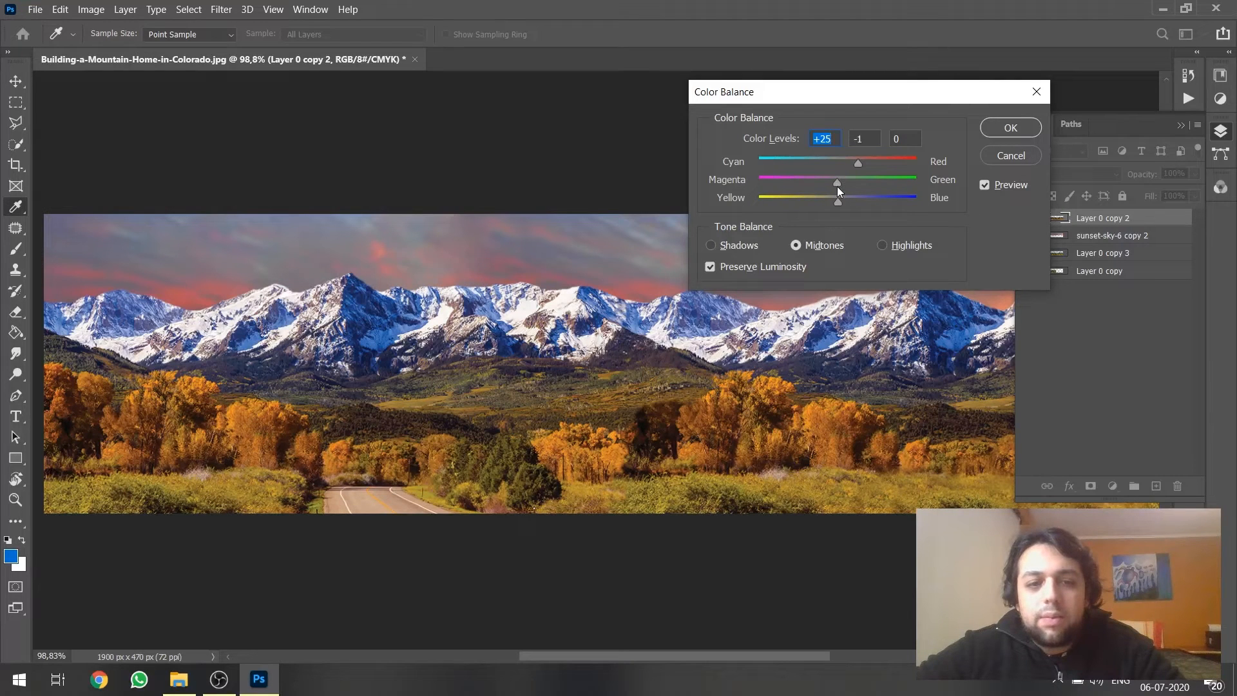
pyautogui.press('Tab')
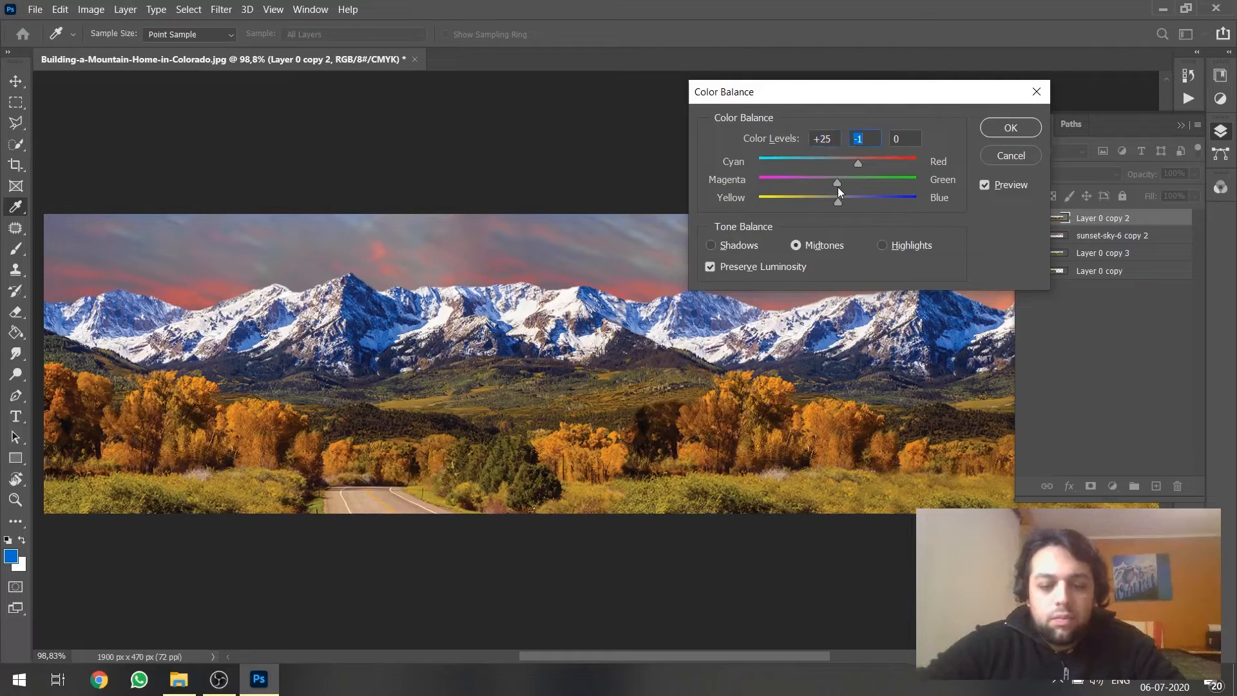
pyautogui.write('-10')
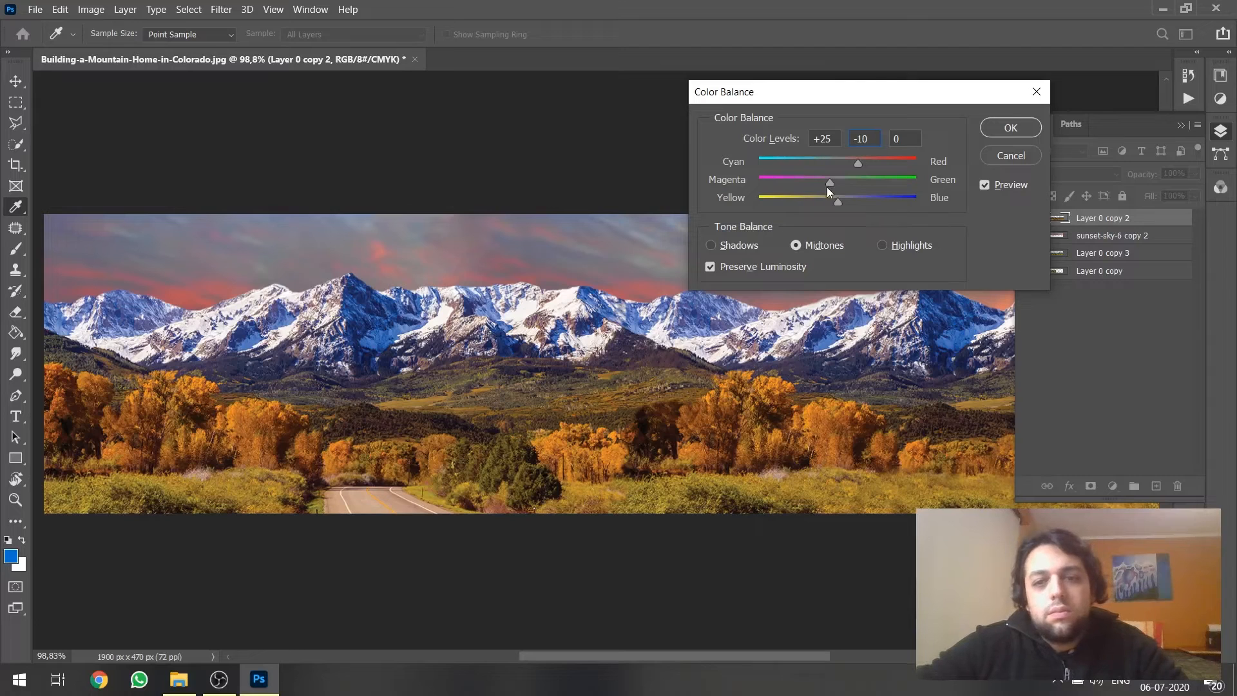
pyautogui.moveTo(828, 202); pyautogui.dragTo(816, 199)
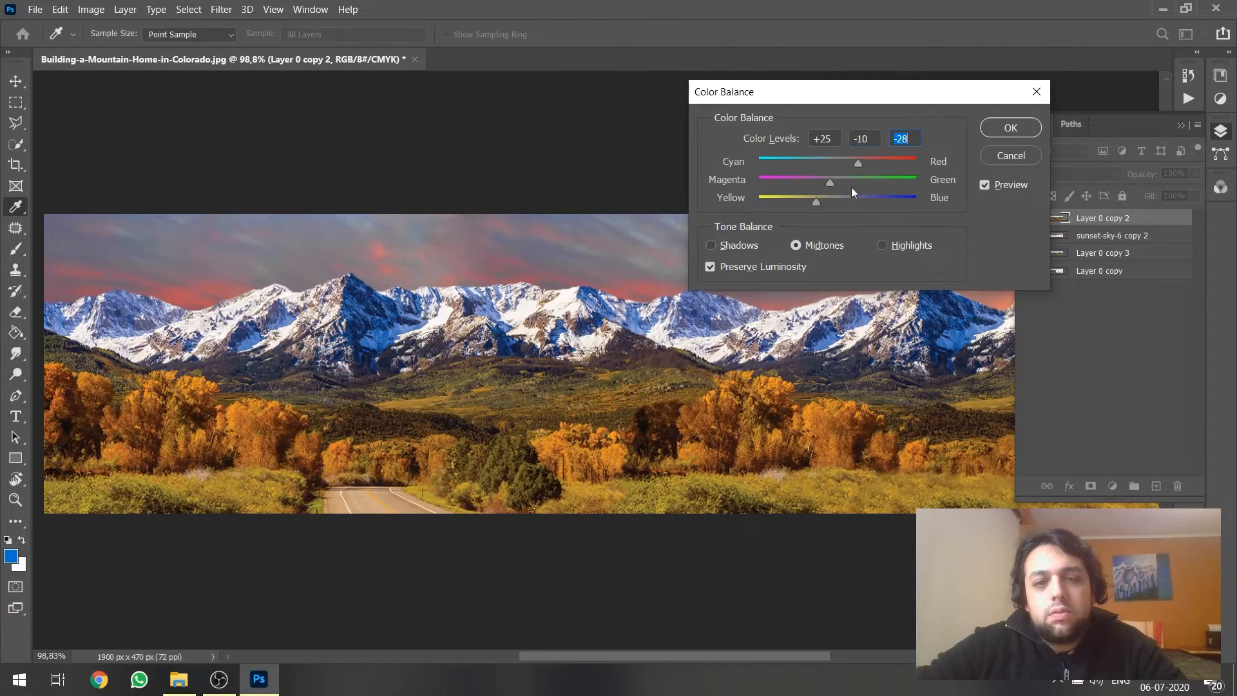
pyautogui.write('-20')
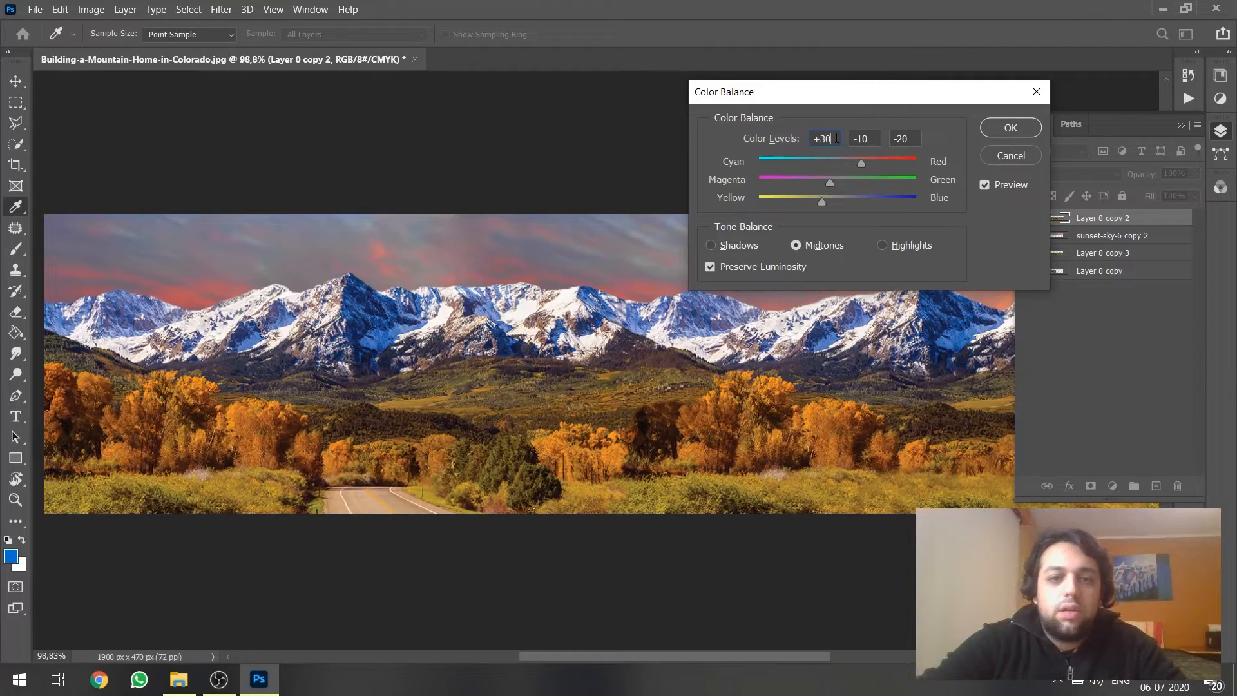
pyautogui.click(1009, 128)
pyautogui.press('v')
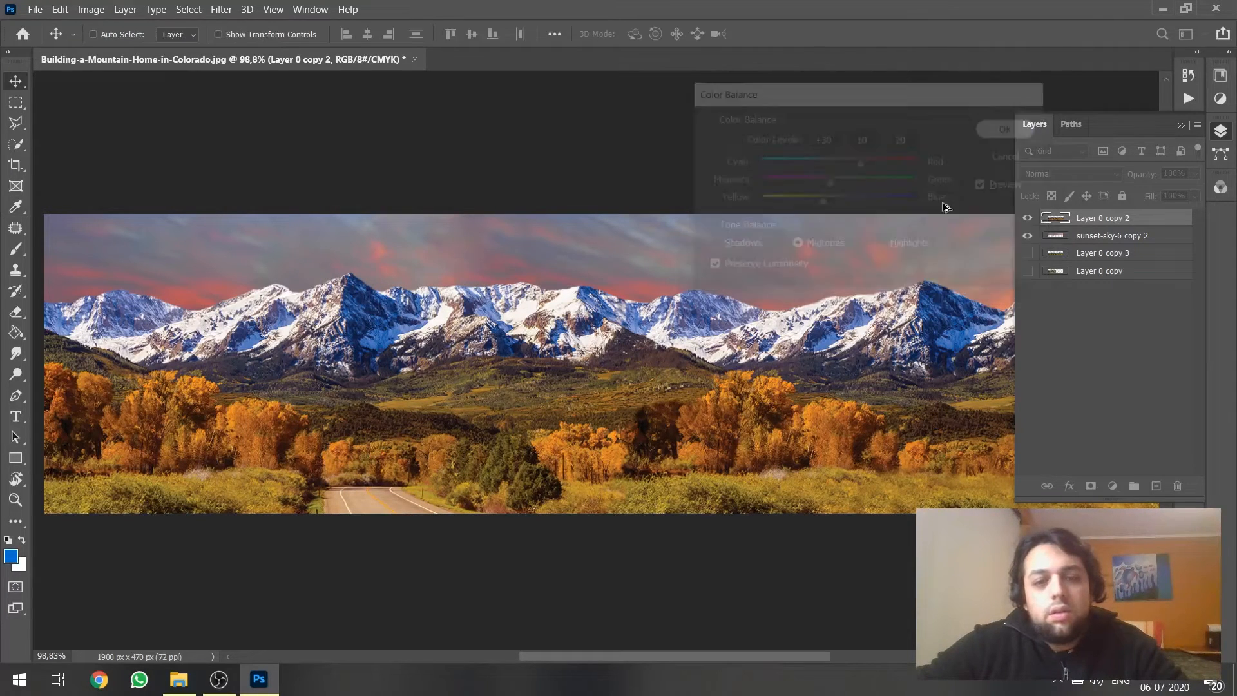
pyautogui.scroll(-3, 665, 370)
pyautogui.scroll(2, 634, 369)
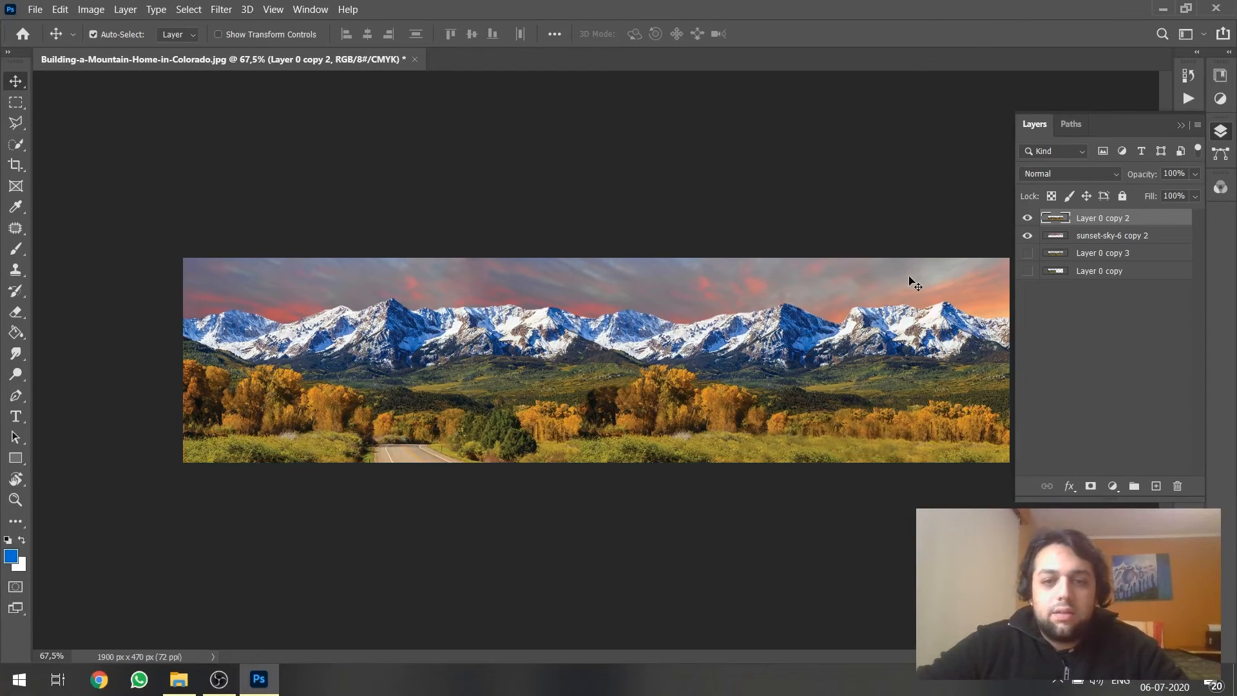
# Compare the landscape before and after the Color Balance adjustment on Layer 0 copy 2.
pyautogui.press('ctrl')
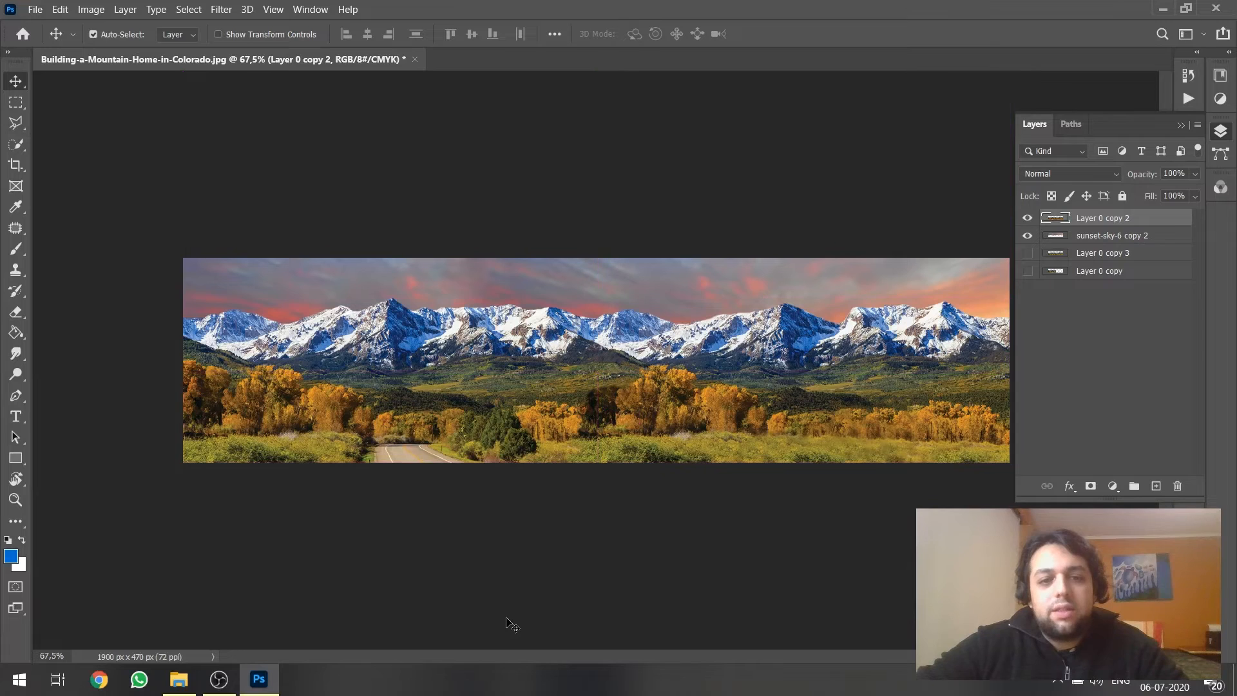
pyautogui.press('ctrl')
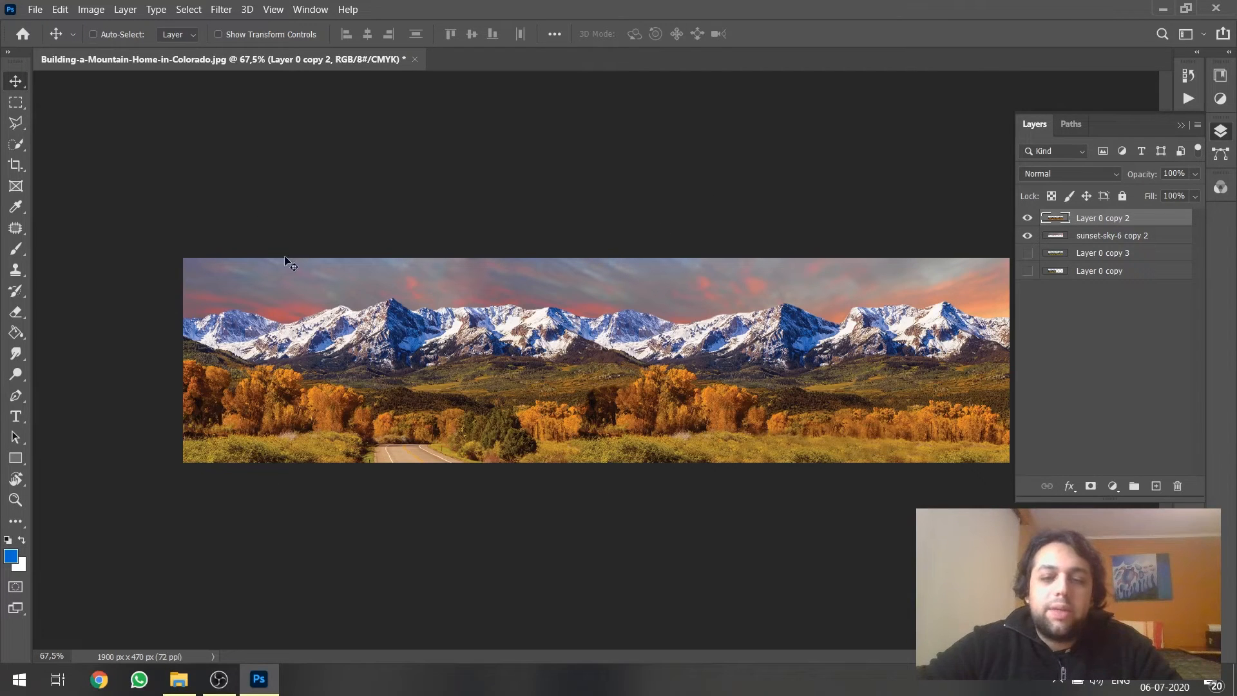
pyautogui.press('ctrl')
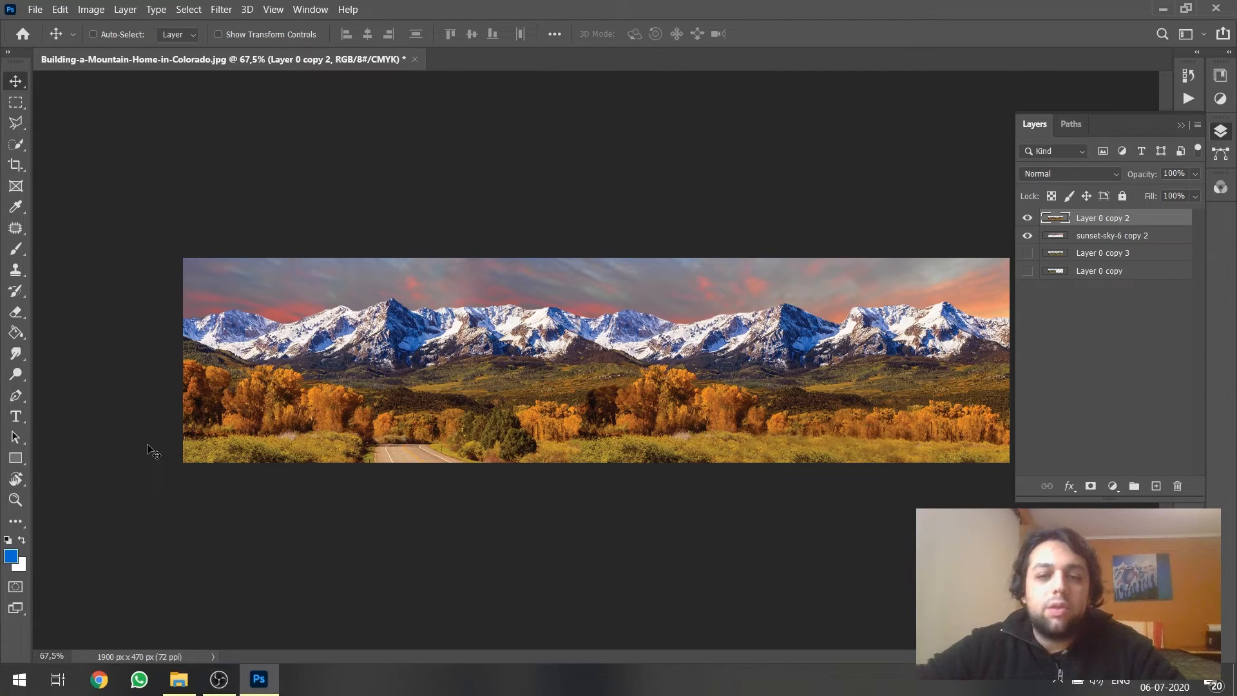
pyautogui.scroll(-1, 215, 450)
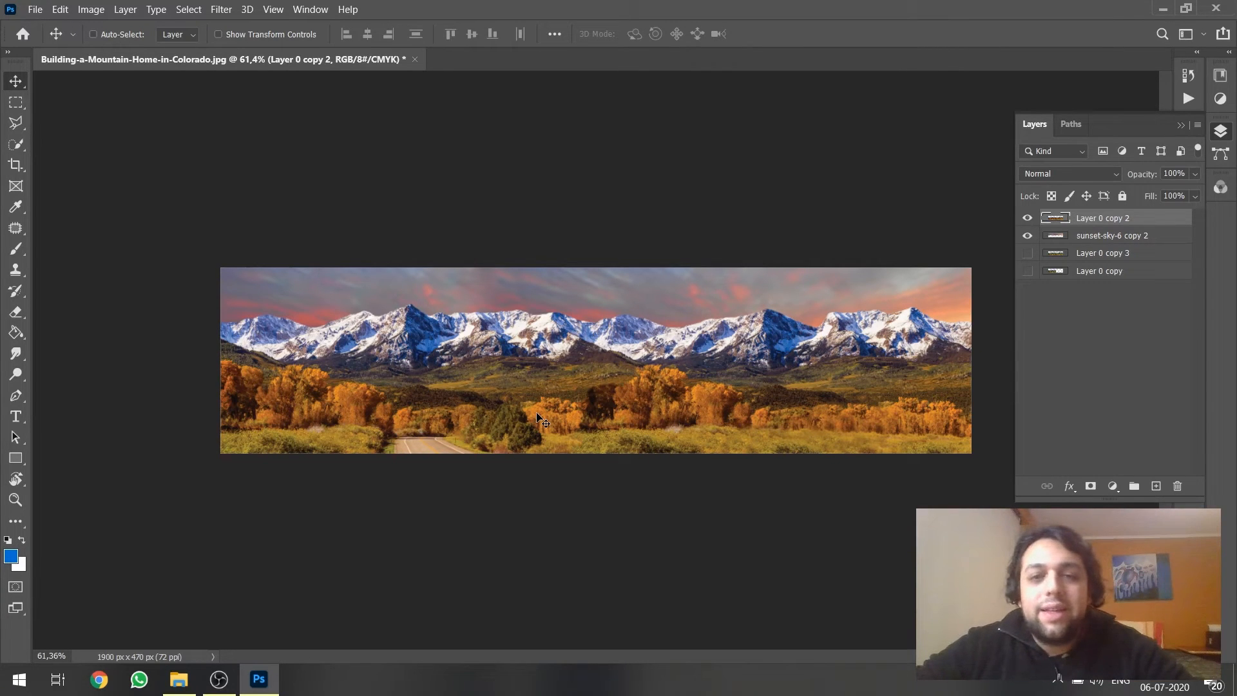
# Flip the sunset-sky-6 copy 2 layer horizontally so the sky behind the mountains is mirrored.
pyautogui.click(1100, 238)
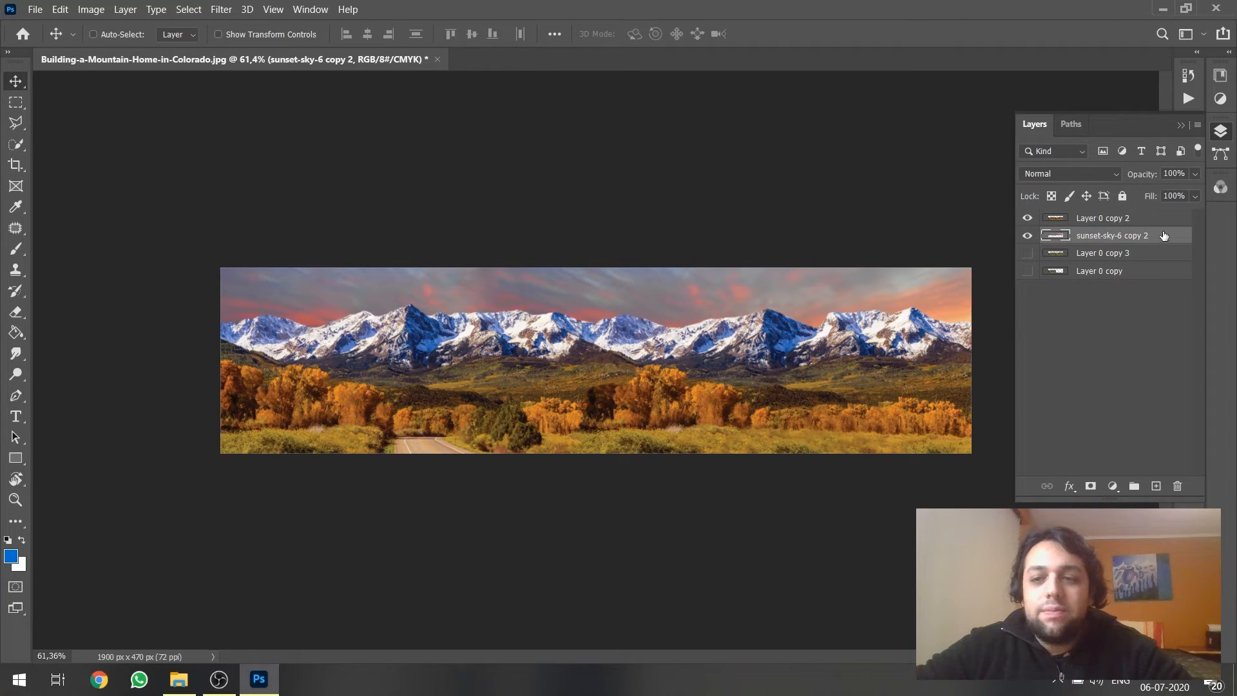
pyautogui.press('ctrl')
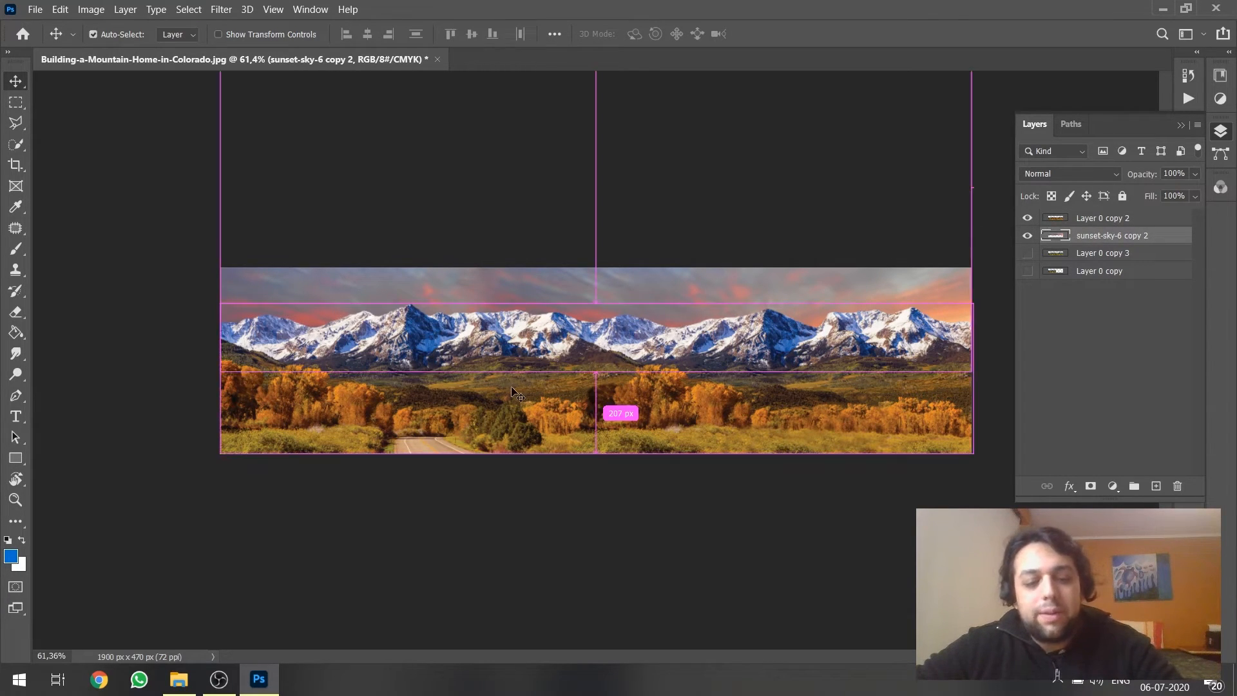
pyautogui.hotkey('ctrl', 't')
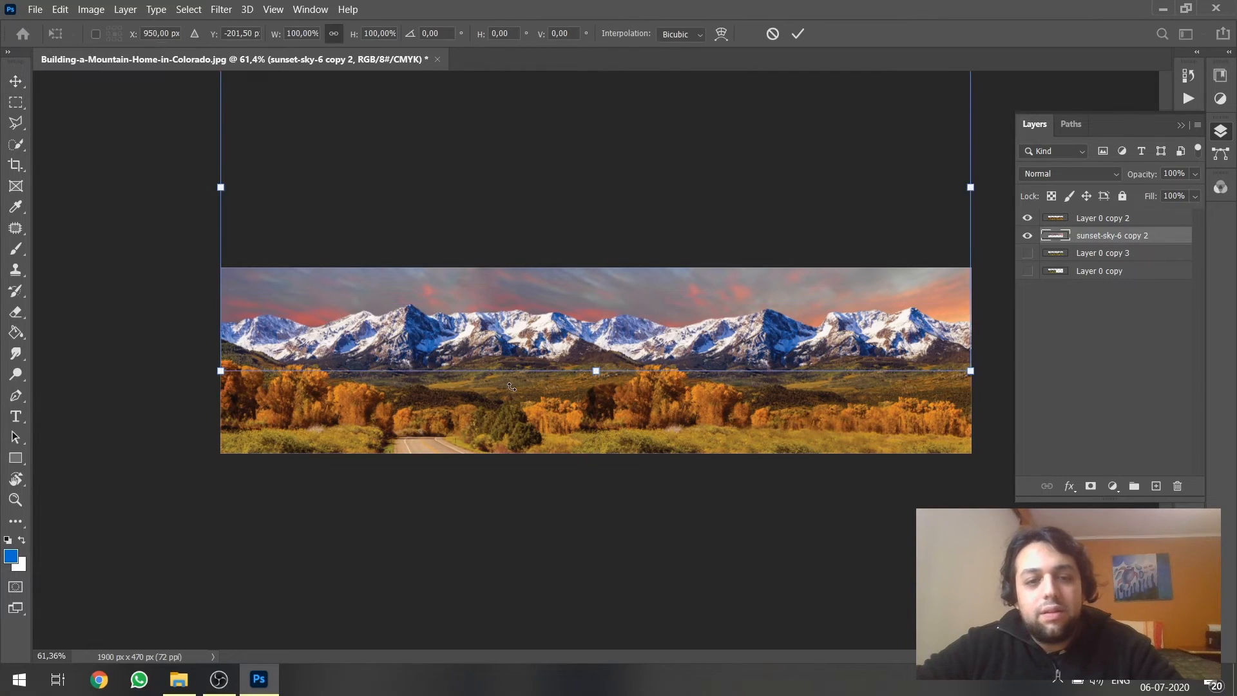
pyautogui.rightClick(534, 316)
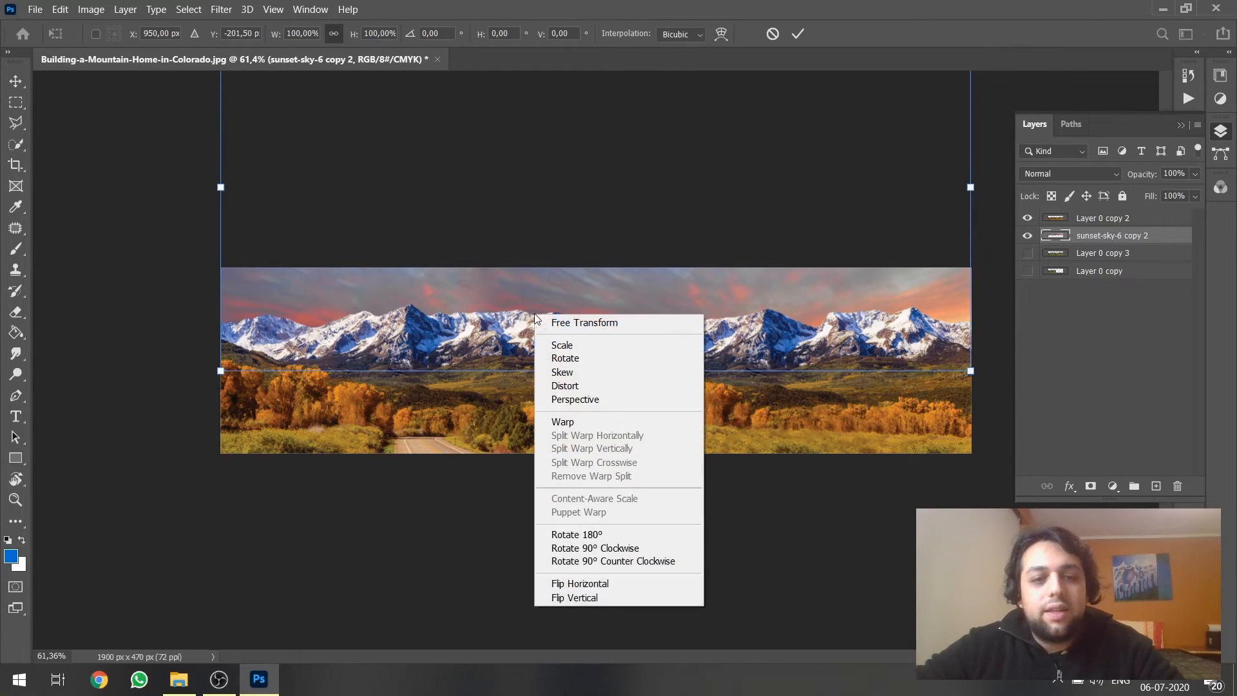
pyautogui.click(655, 583)
pyautogui.press('Return')
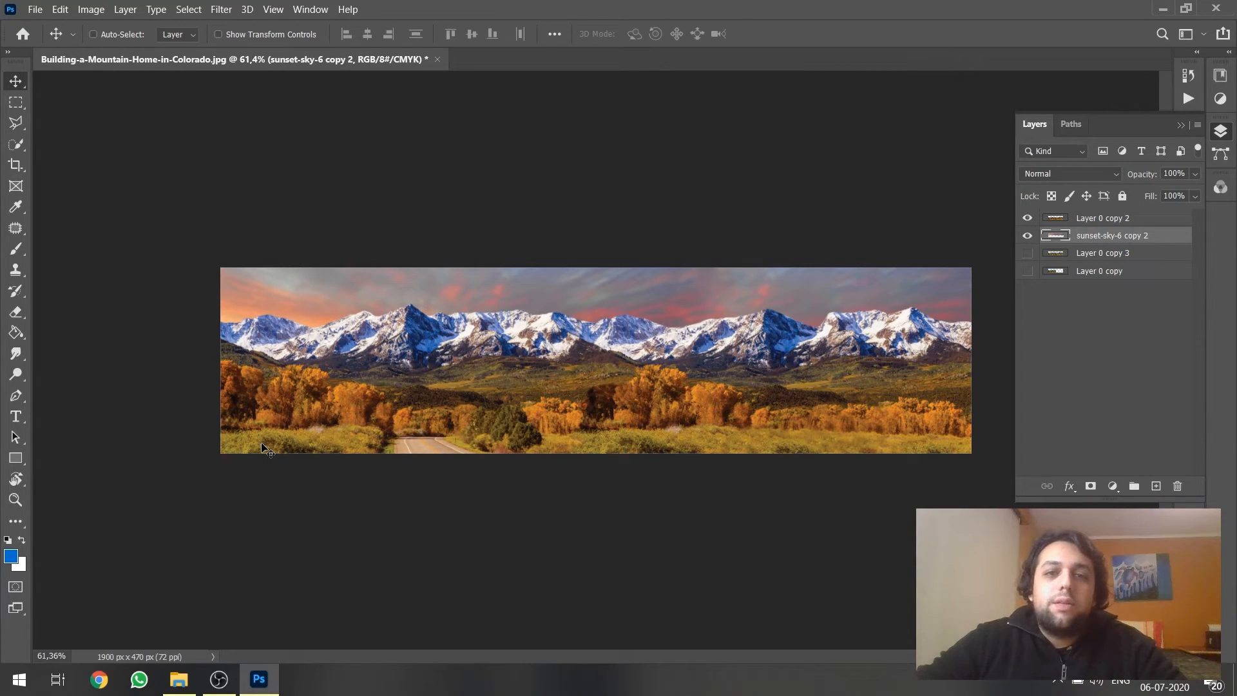
pyautogui.scroll(2, 337, 382)
pyautogui.scroll(-2, 338, 382)
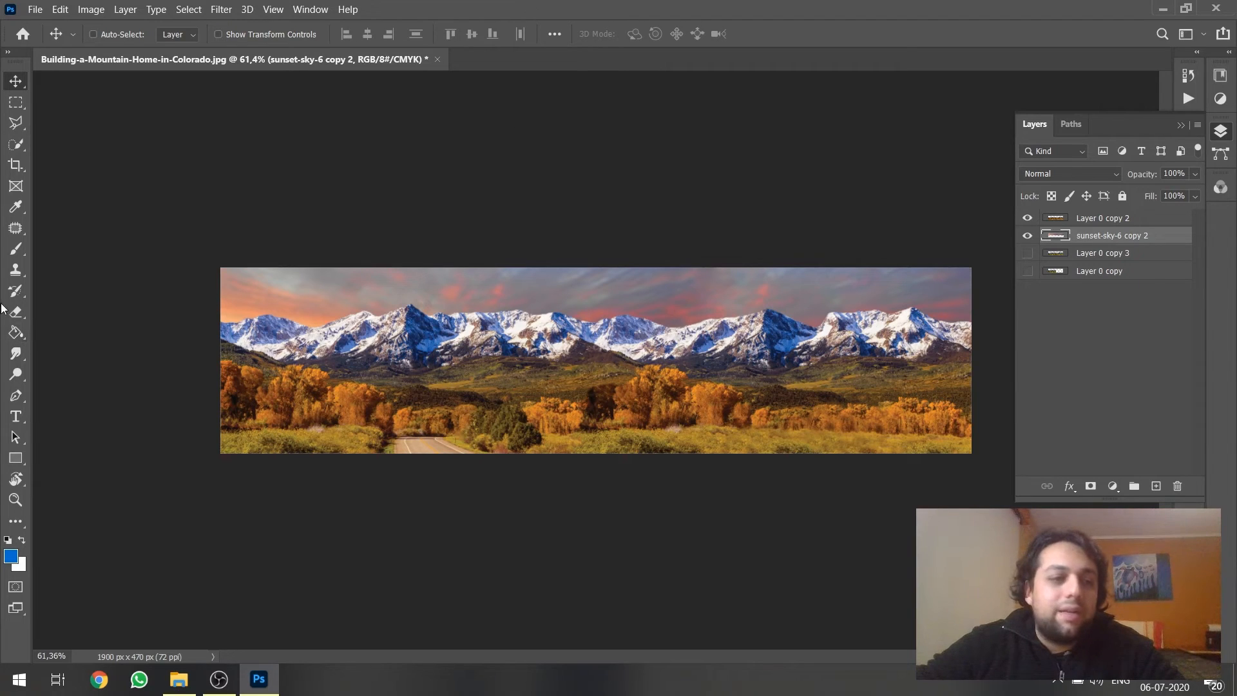
# Switch to the Gradient tool and set the starting color stop of its white-to-transparent gradient to ffcc66.
pyautogui.click(16, 333)
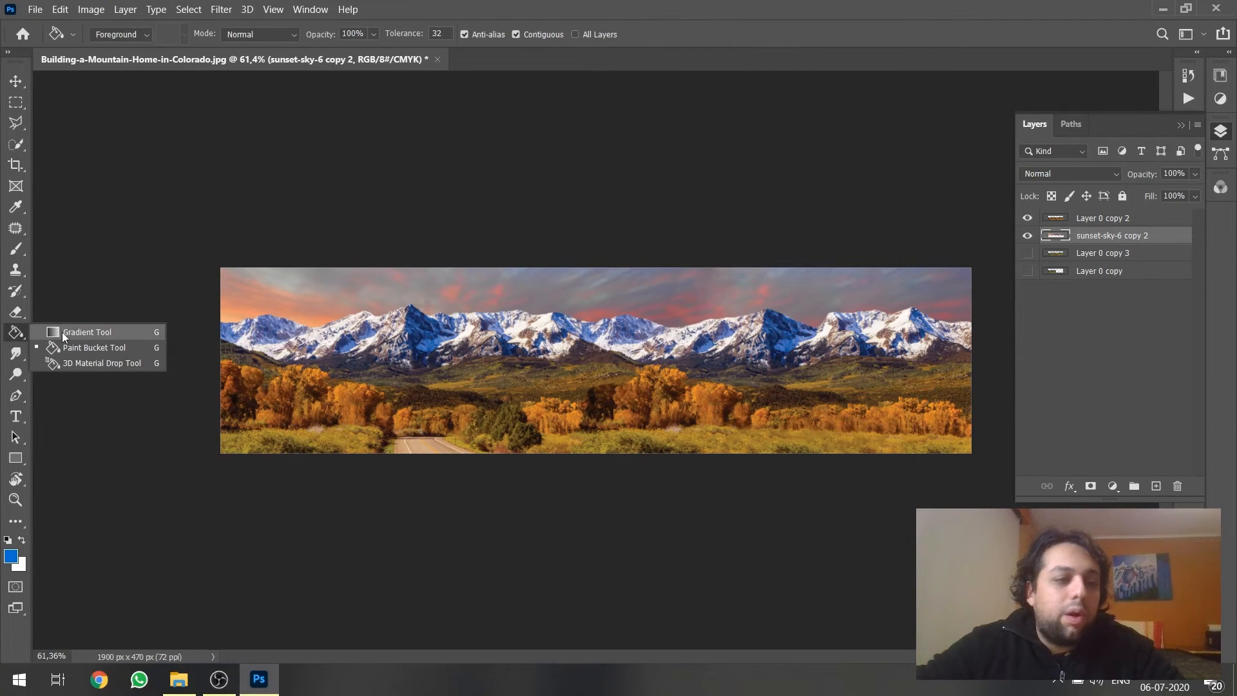
pyautogui.click(64, 333)
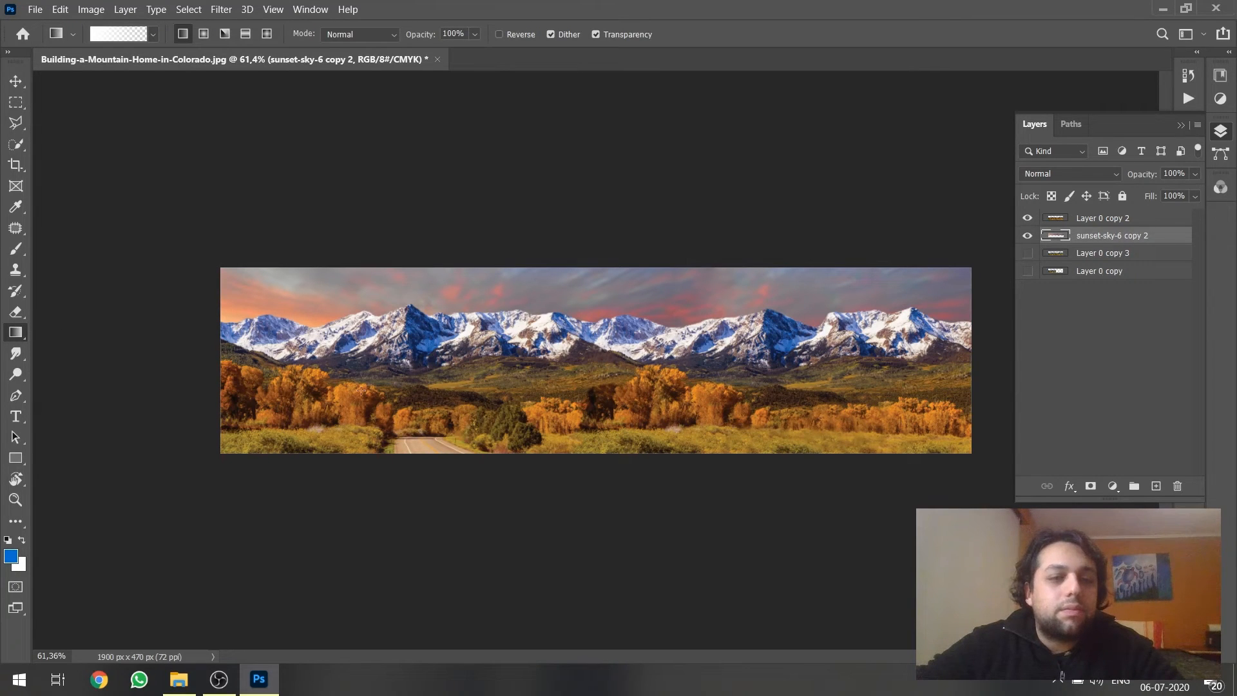
pyautogui.click(139, 34)
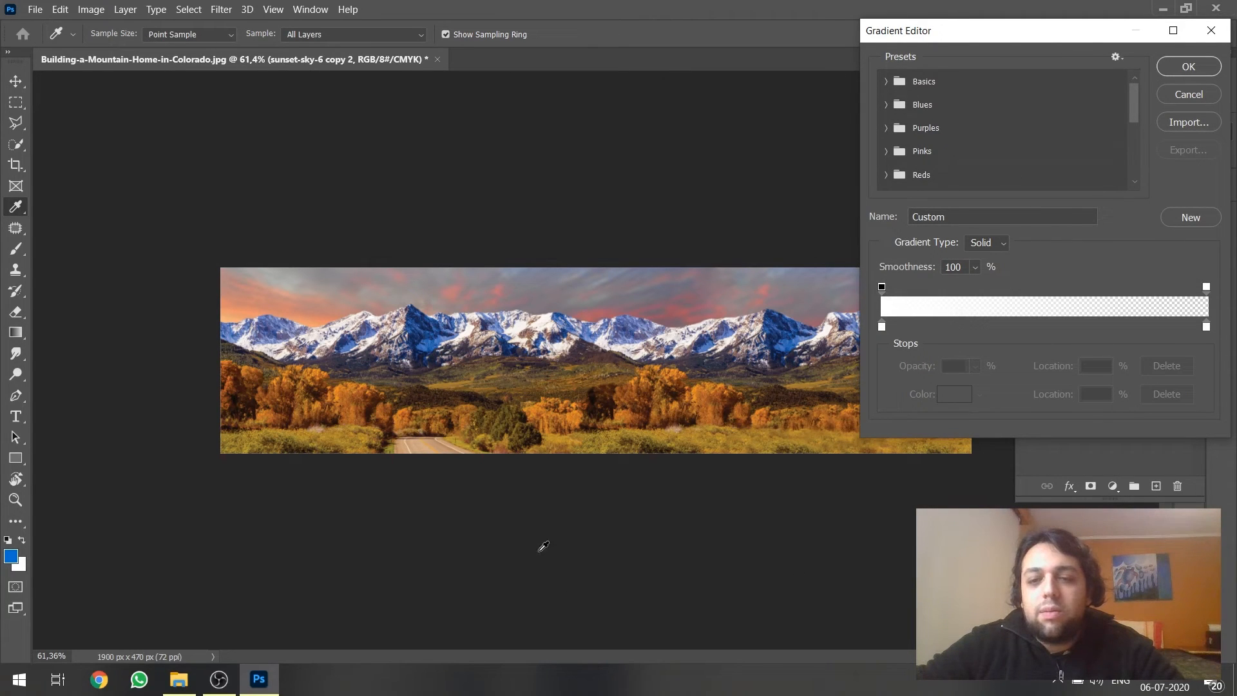
pyautogui.doubleClick(881, 324)
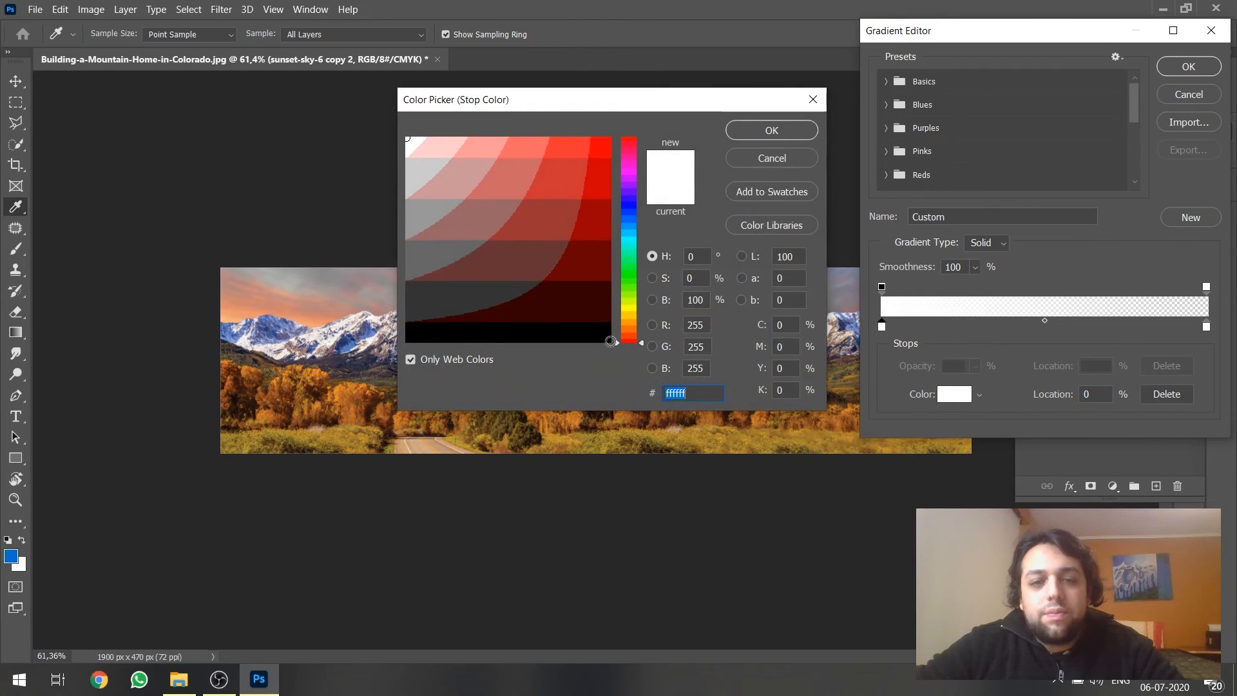
pyautogui.moveTo(632, 334); pyautogui.dragTo(631, 318)
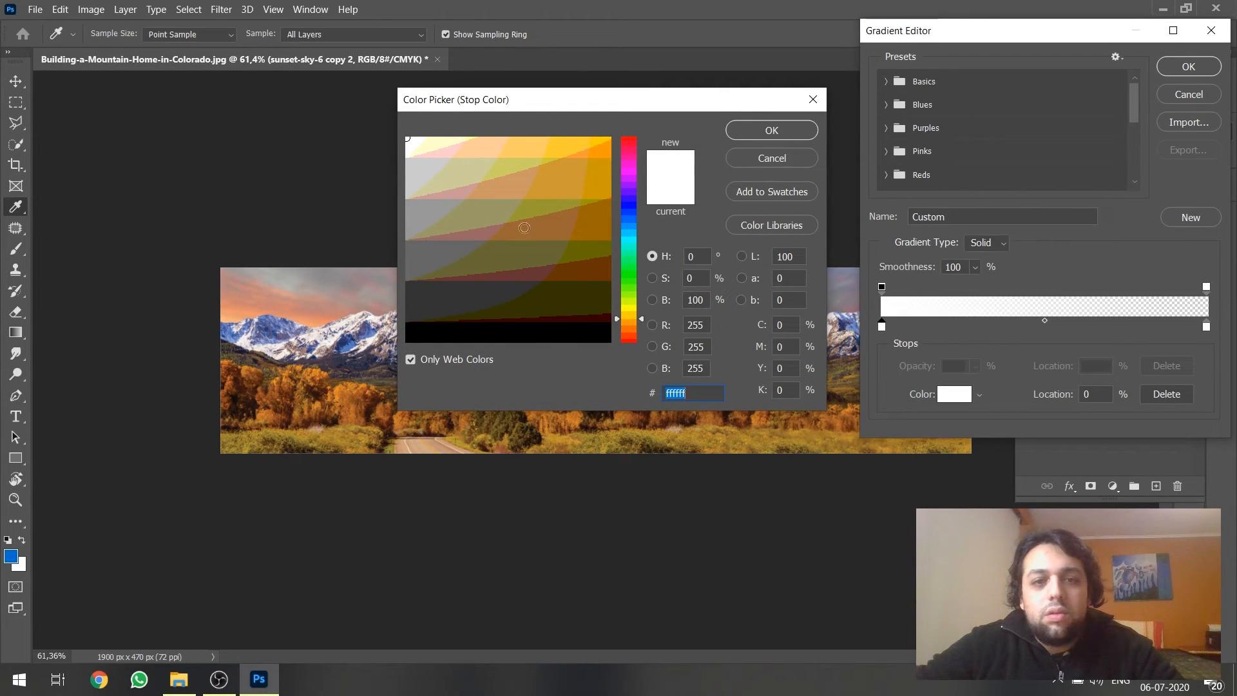
pyautogui.moveTo(523, 227); pyautogui.dragTo(523, 138)
pyautogui.click(770, 129)
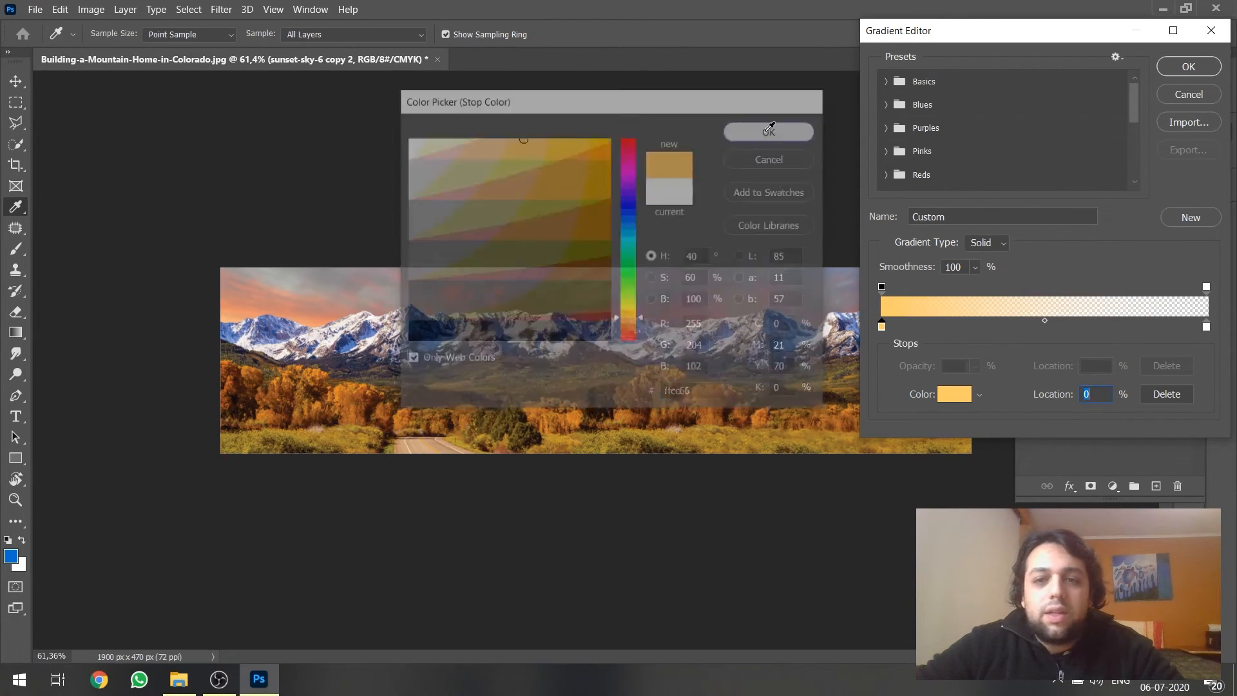
# Change the gradient's starting color stop to ff9966 and accept the edited gradient.
pyautogui.click(943, 391)
pyautogui.moveTo(632, 318); pyautogui.dragTo(636, 327)
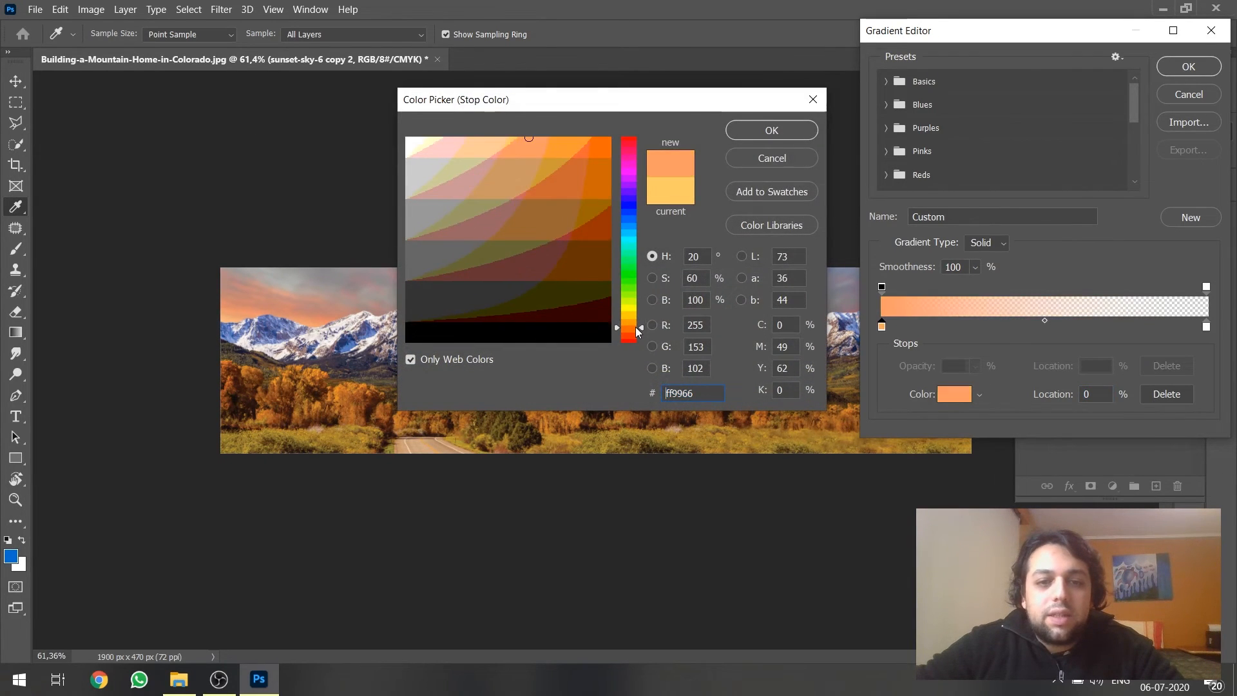
pyautogui.click(536, 143)
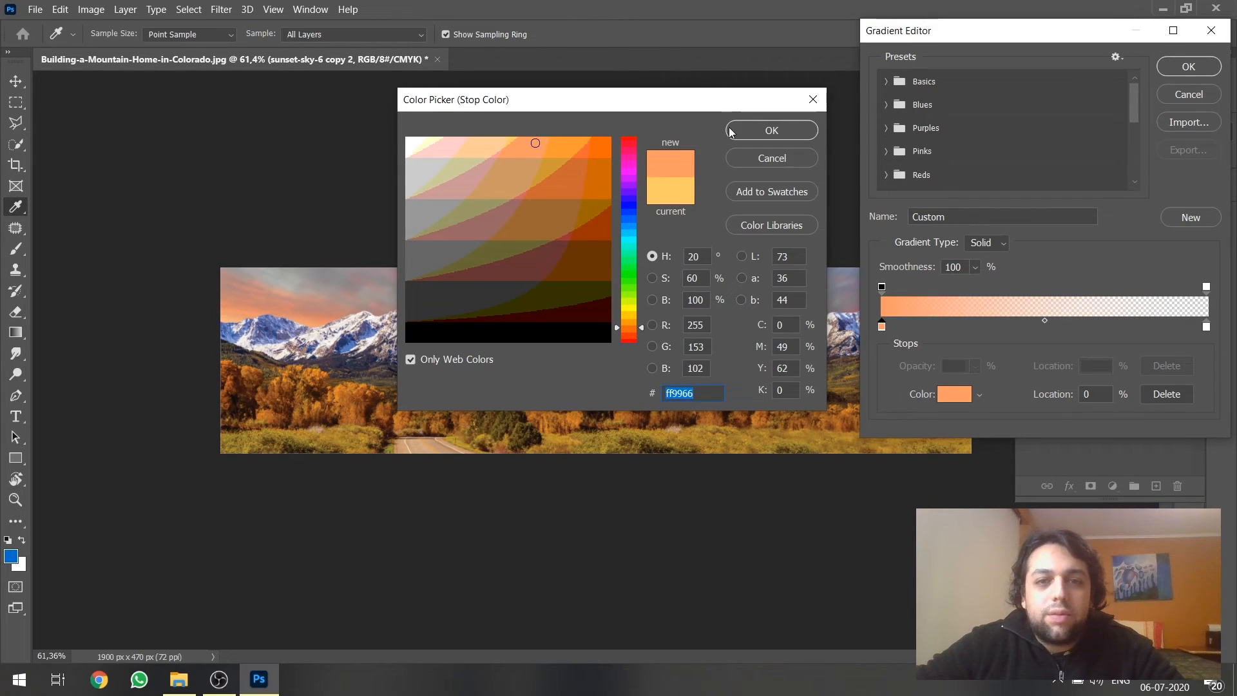
pyautogui.click(731, 131)
pyautogui.click(1189, 66)
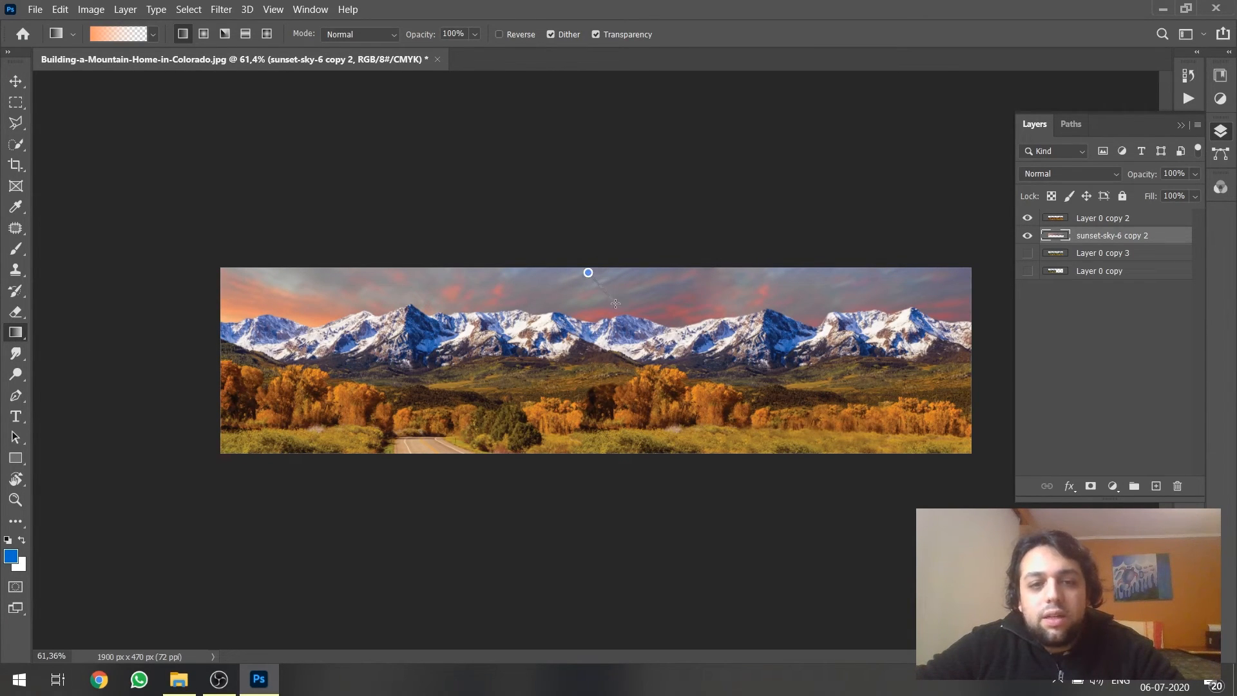
# Try the orange gradient on the sky layer, undo it, and add a new layer above Layer 0 copy 2.
pyautogui.moveTo(615, 303); pyautogui.dragTo(612, 407)
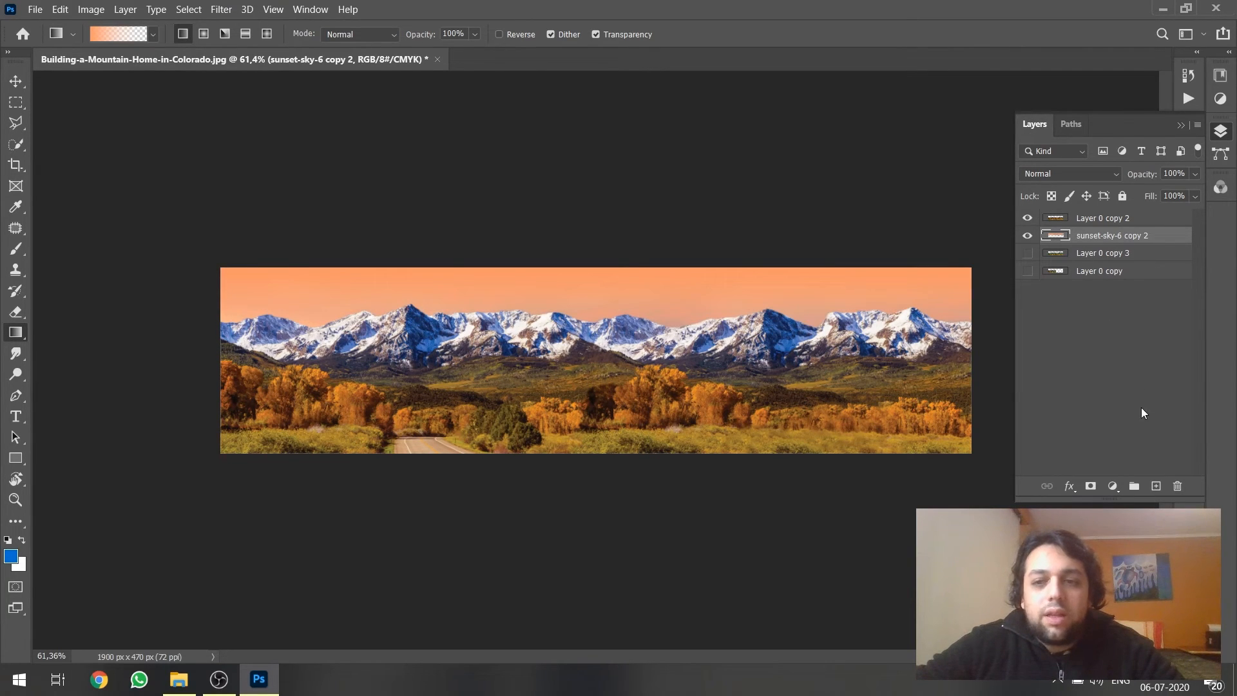
pyautogui.hotkey('ctrl', 'z')
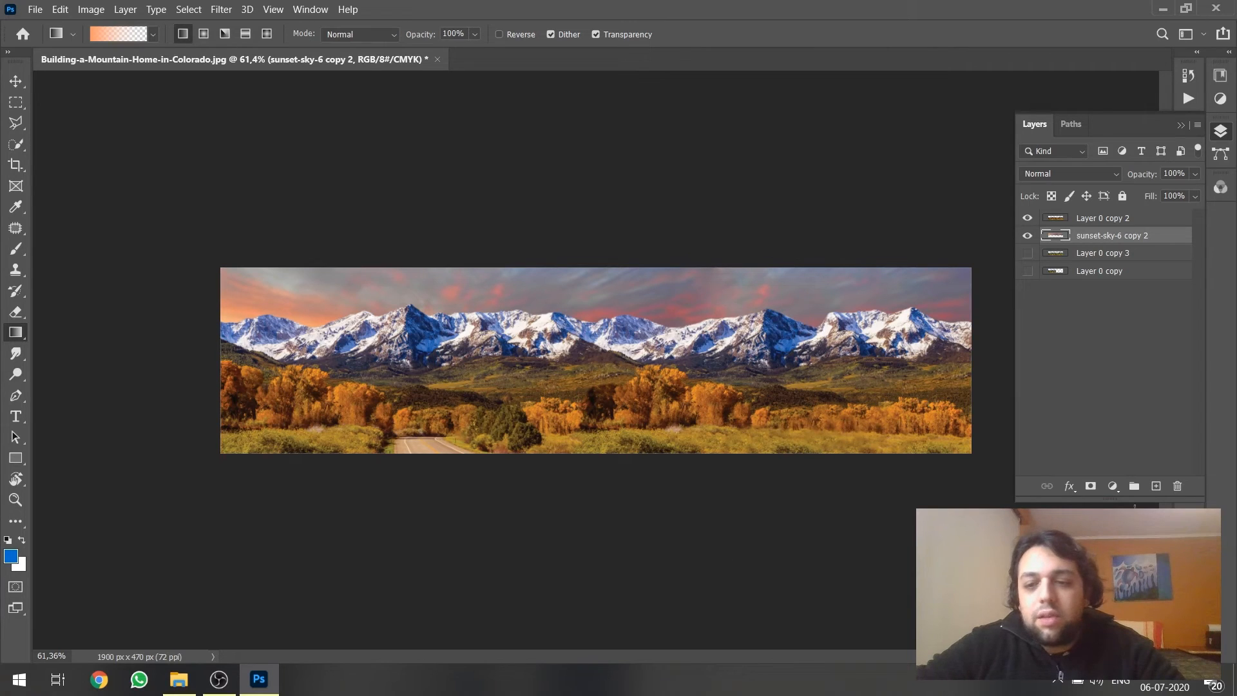
pyautogui.click(1152, 487)
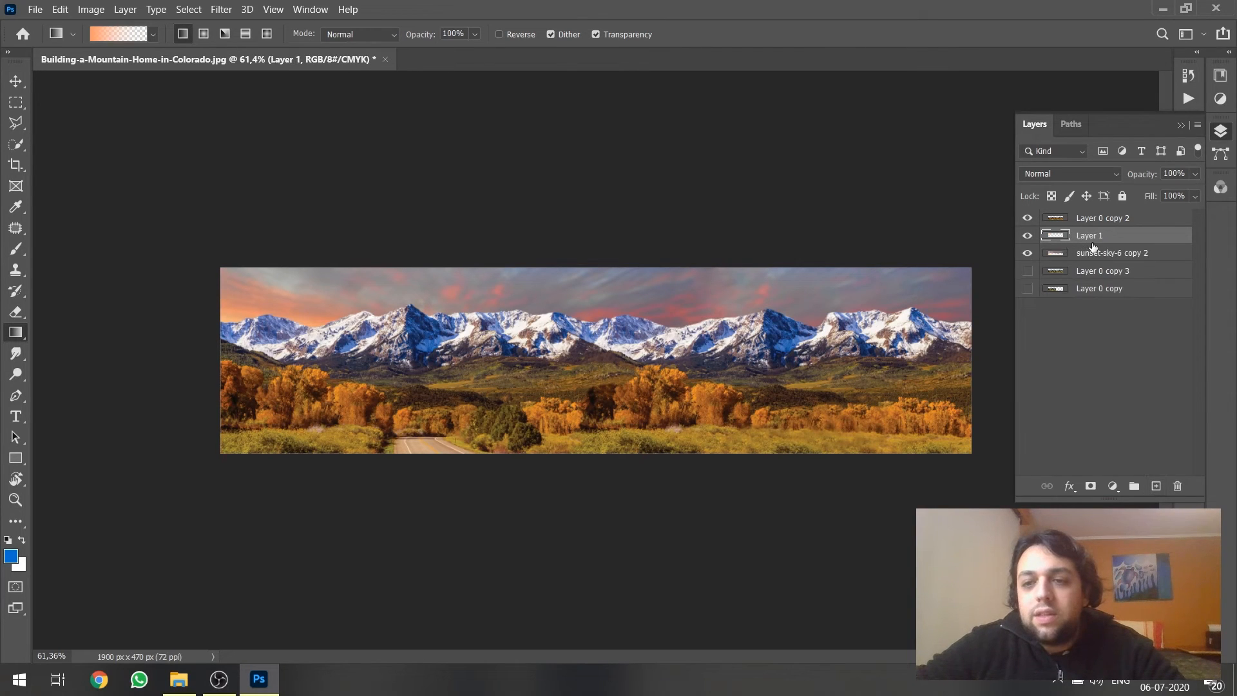
pyautogui.moveTo(1093, 247); pyautogui.dragTo(1096, 217)
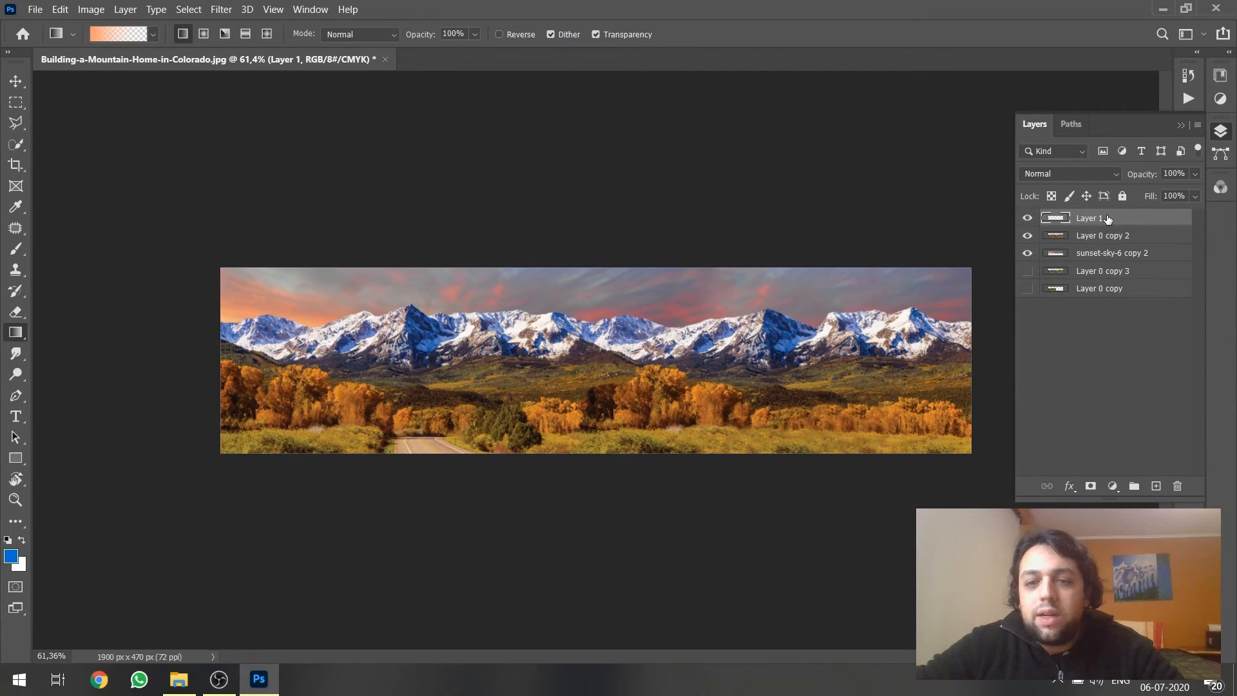
# Try vertical orange gradients of different lengths over the mountains on Layer 1, undoing each one.
pyautogui.moveTo(626, 285); pyautogui.dragTo(629, 384)
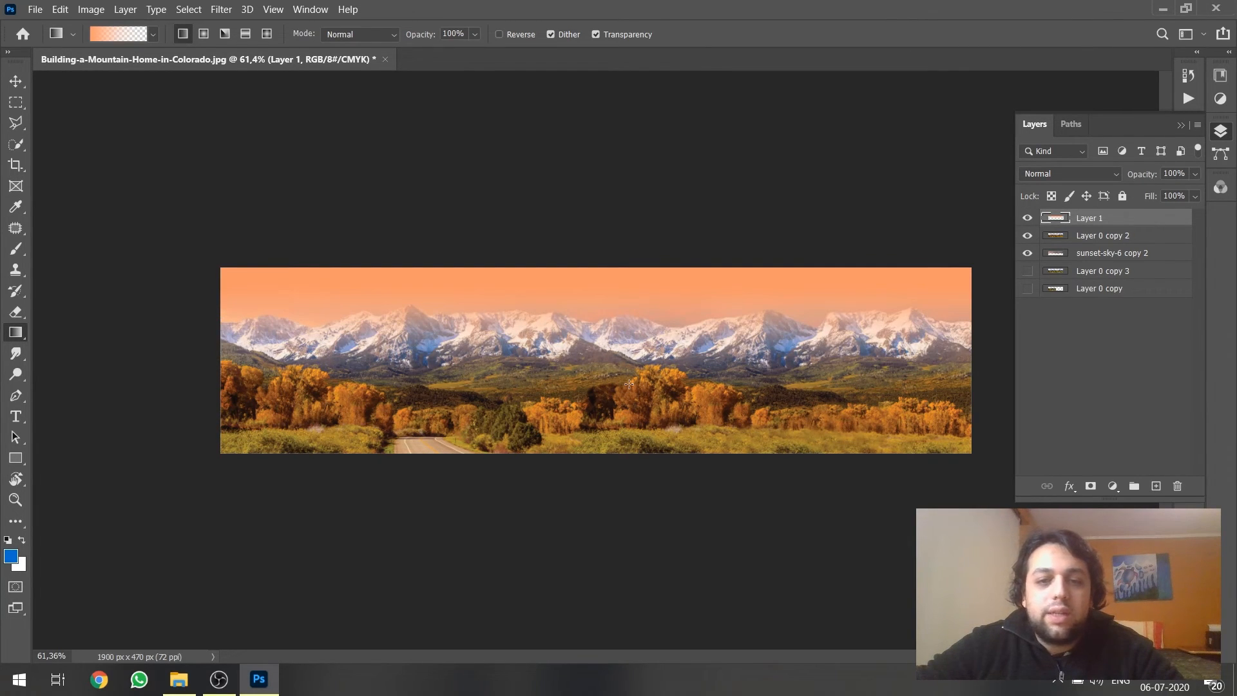
pyautogui.hotkey('ctrl', 'z')
pyautogui.moveTo(621, 283); pyautogui.dragTo(621, 333)
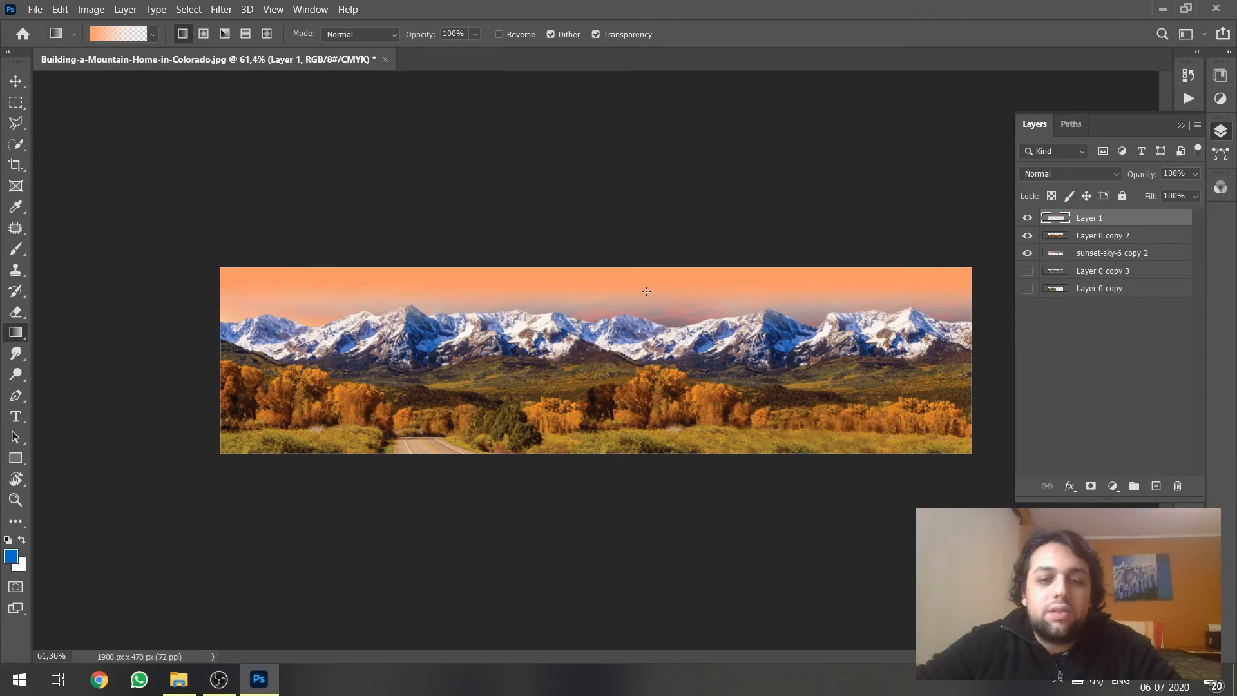
pyautogui.hotkey('ctrl', 'z')
pyautogui.moveTo(610, 282); pyautogui.dragTo(613, 467)
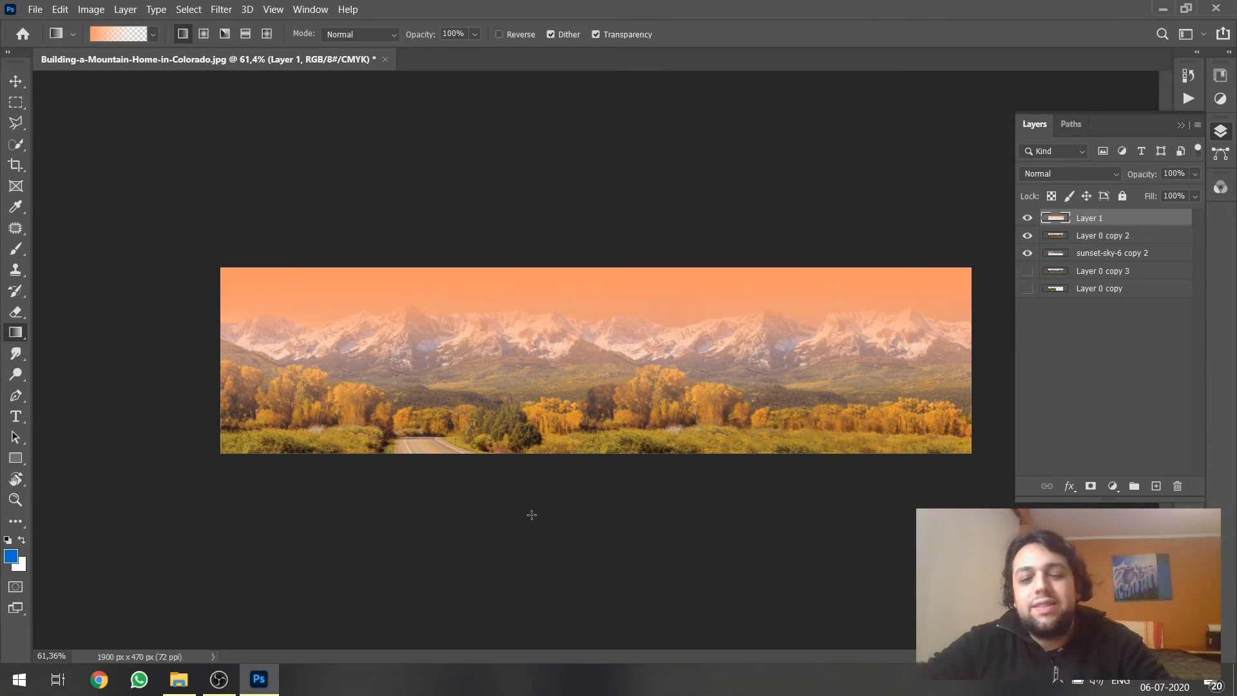
pyautogui.hotkey('ctrl', 'z')
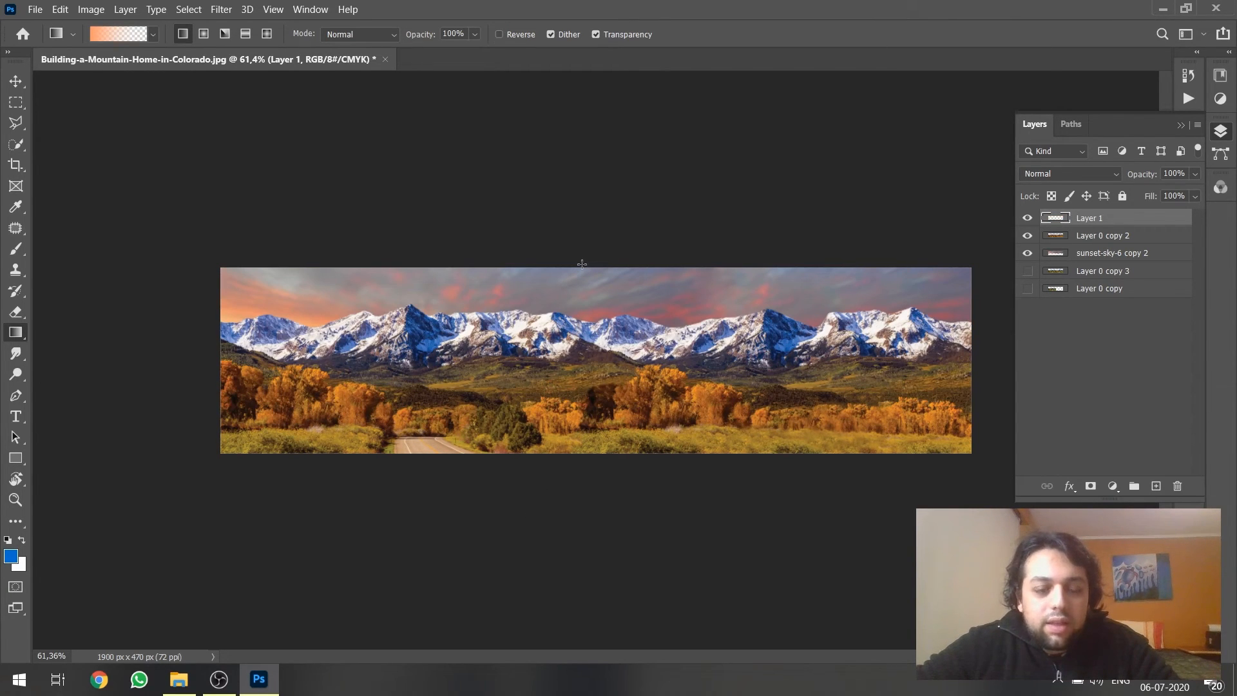
pyautogui.moveTo(583, 339); pyautogui.dragTo(592, 374)
pyautogui.hotkey('ctrl', 'z')
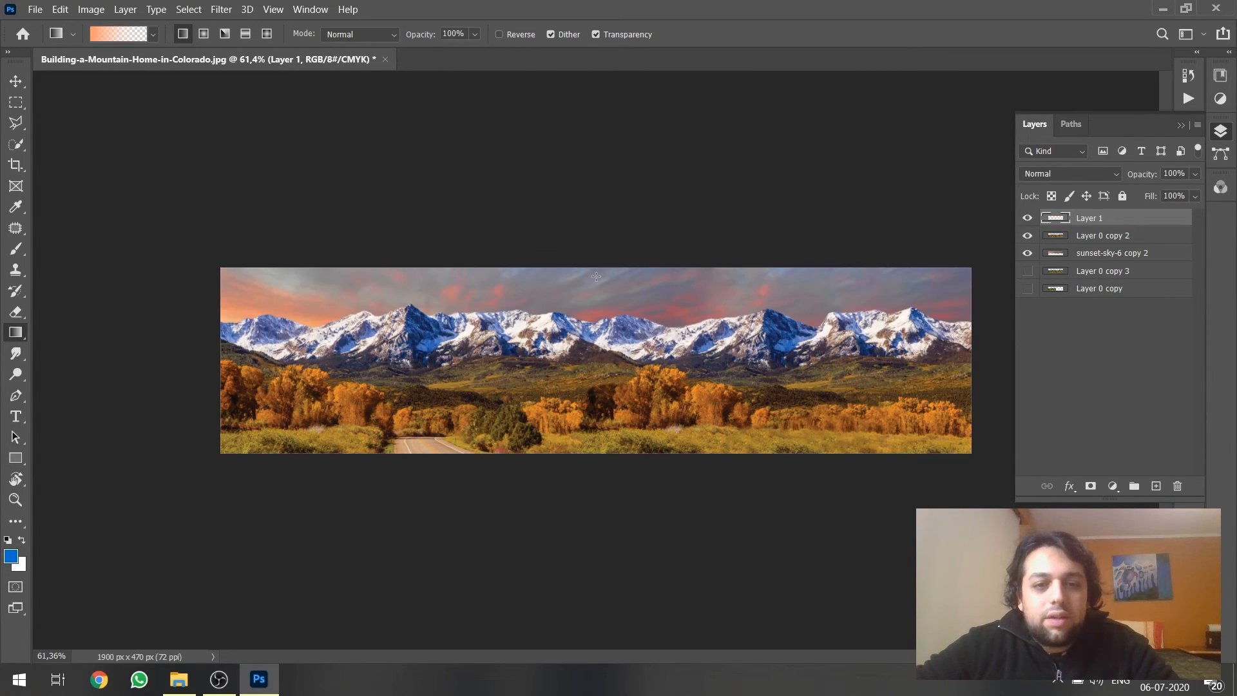
# Draw a vertical orange-to-transparent gradient on Layer 1 from the image's upper edge down to the foreground grass.
pyautogui.moveTo(591, 264); pyautogui.dragTo(605, 430)
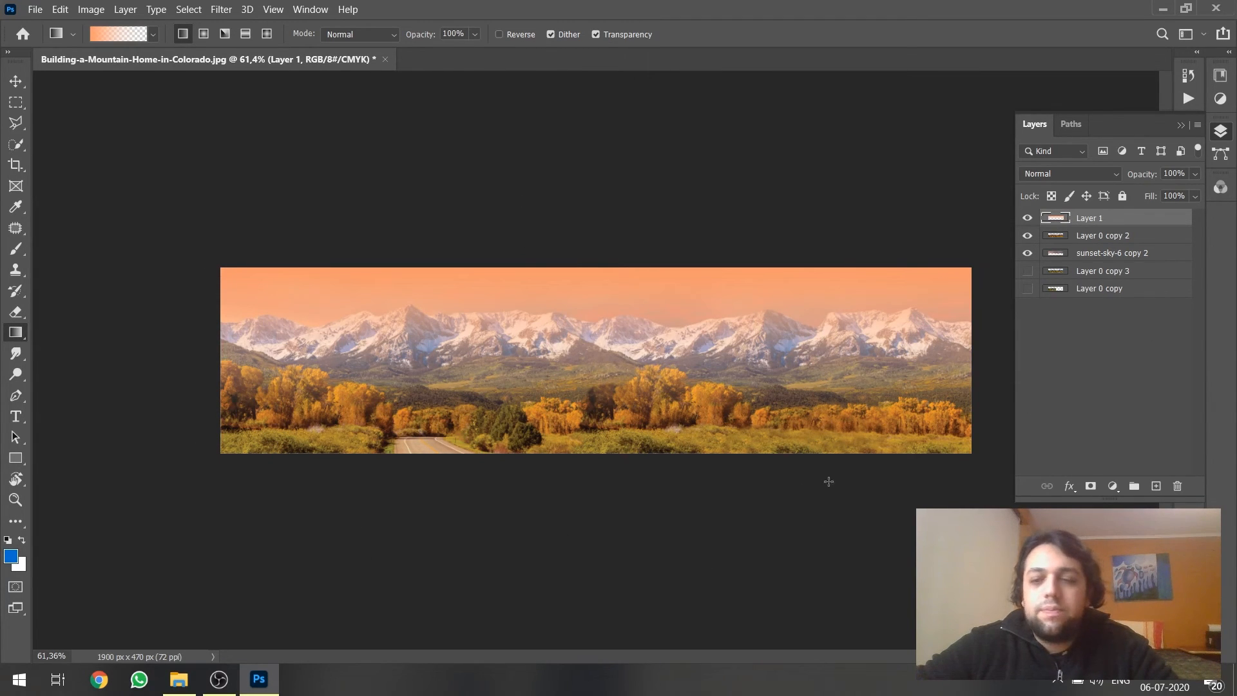
pyautogui.press('z')
pyautogui.press('v')
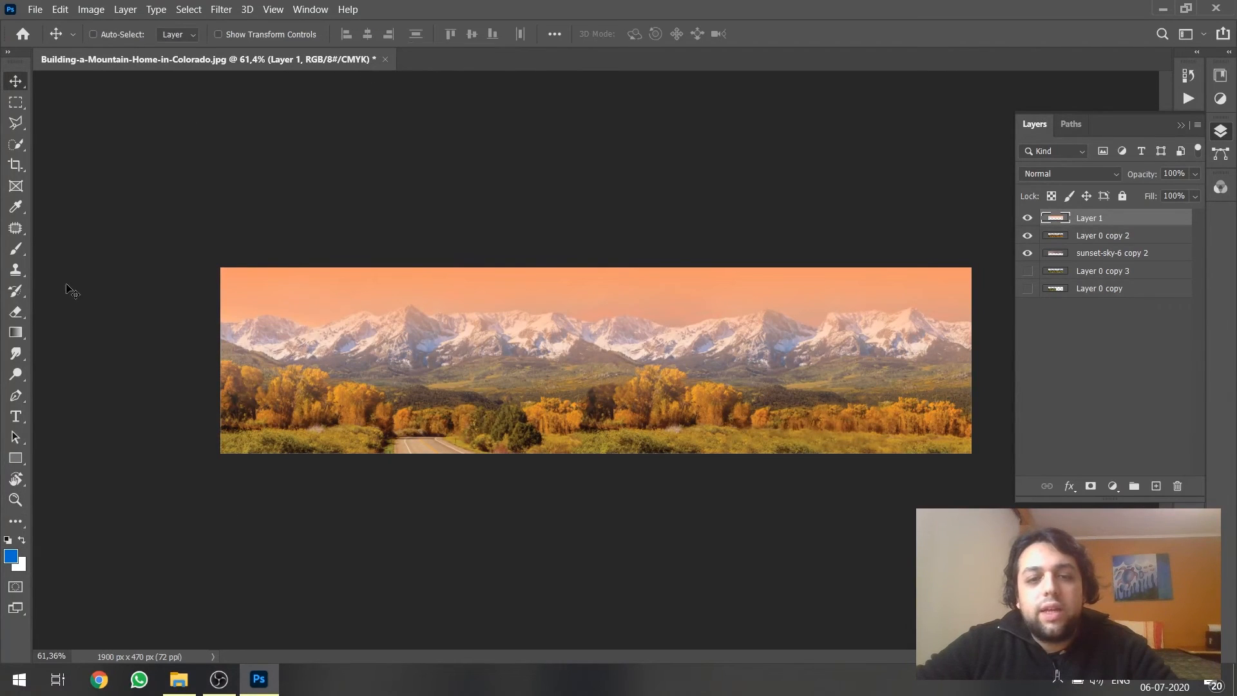
# Try opacities of 50% and 60% for the Layer 1 gradient and settle on 40%.
pyautogui.click(1174, 173)
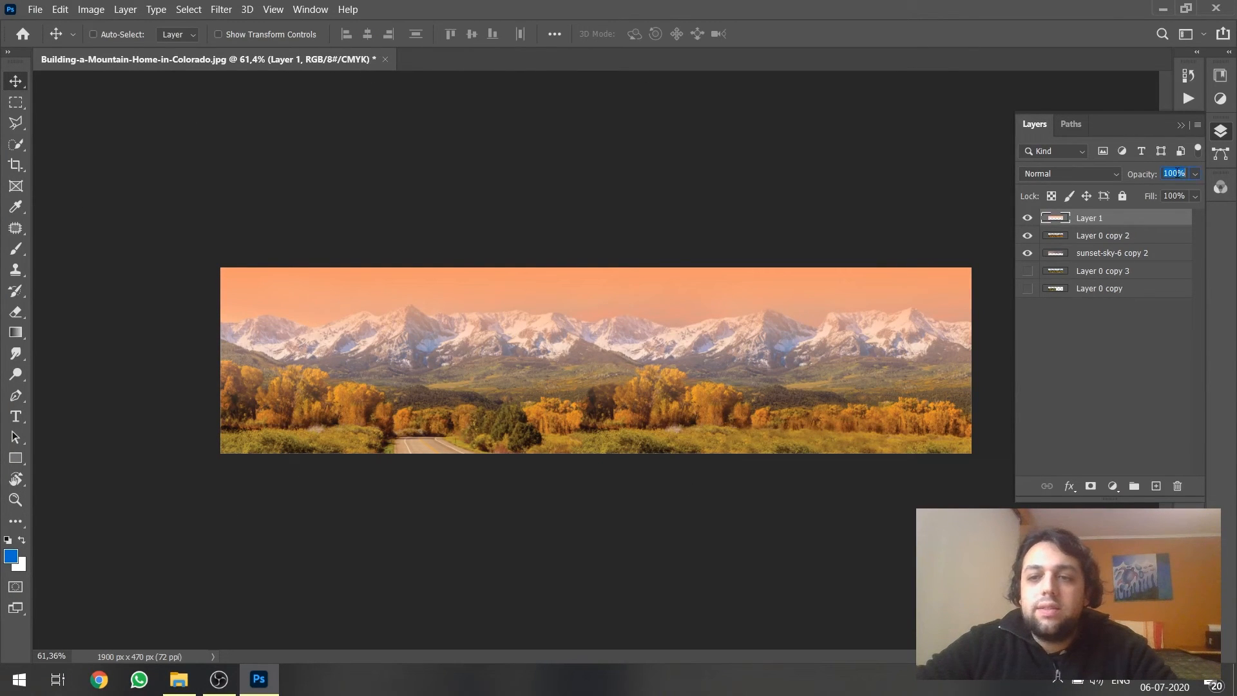
pyautogui.write('50')
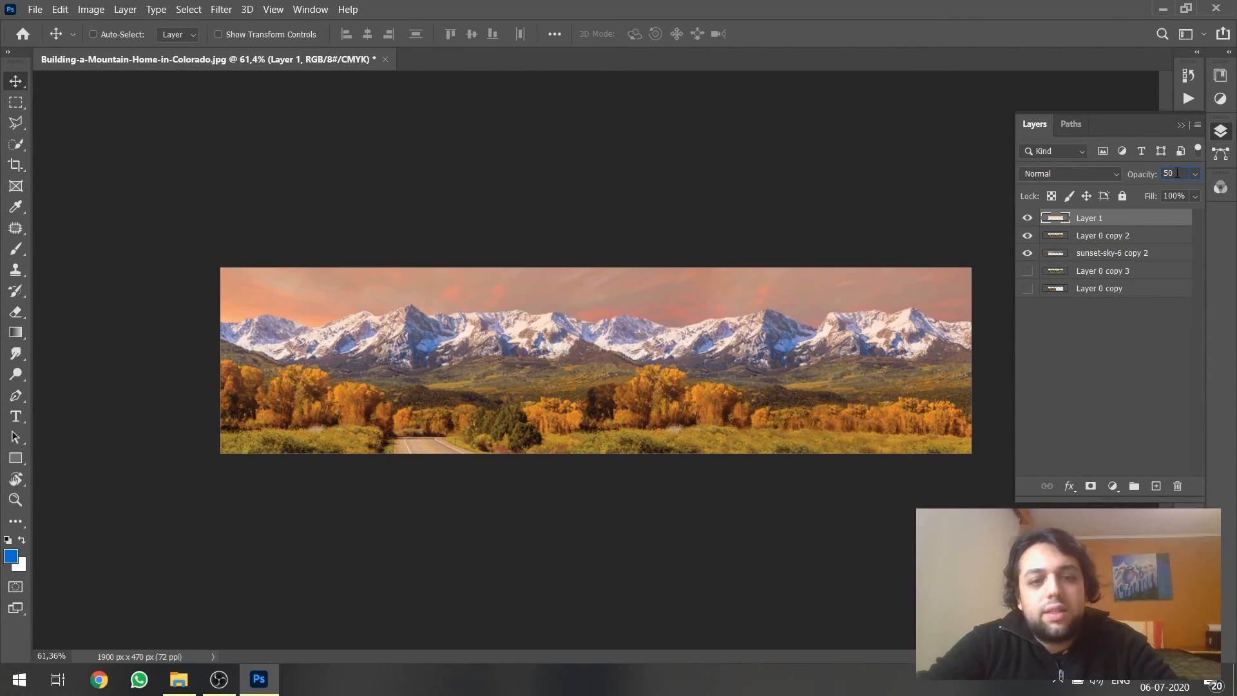
pyautogui.write('60')
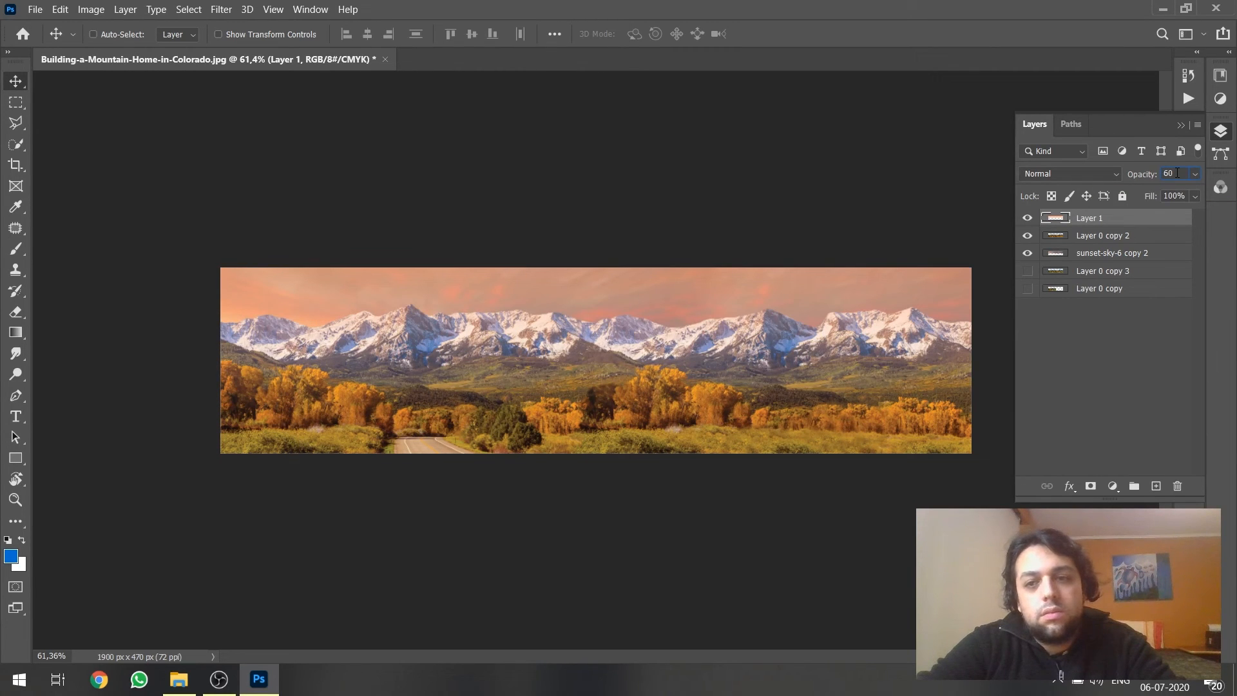
pyautogui.write('40')
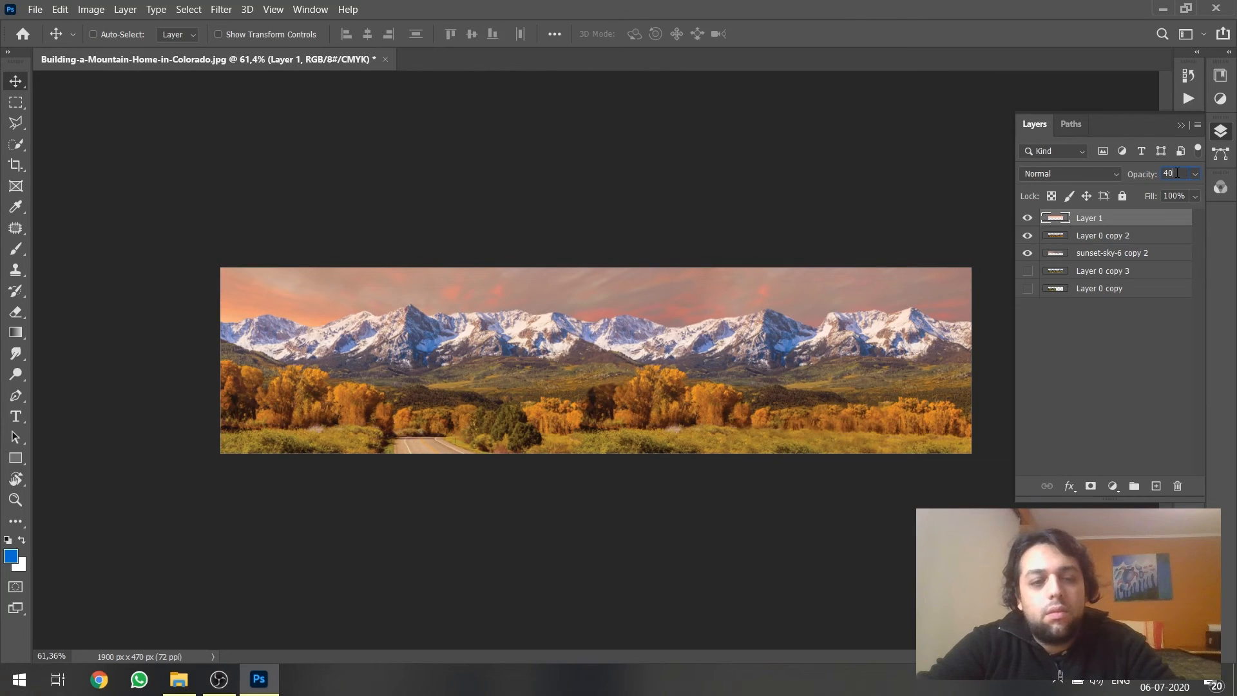
pyautogui.press('Return')
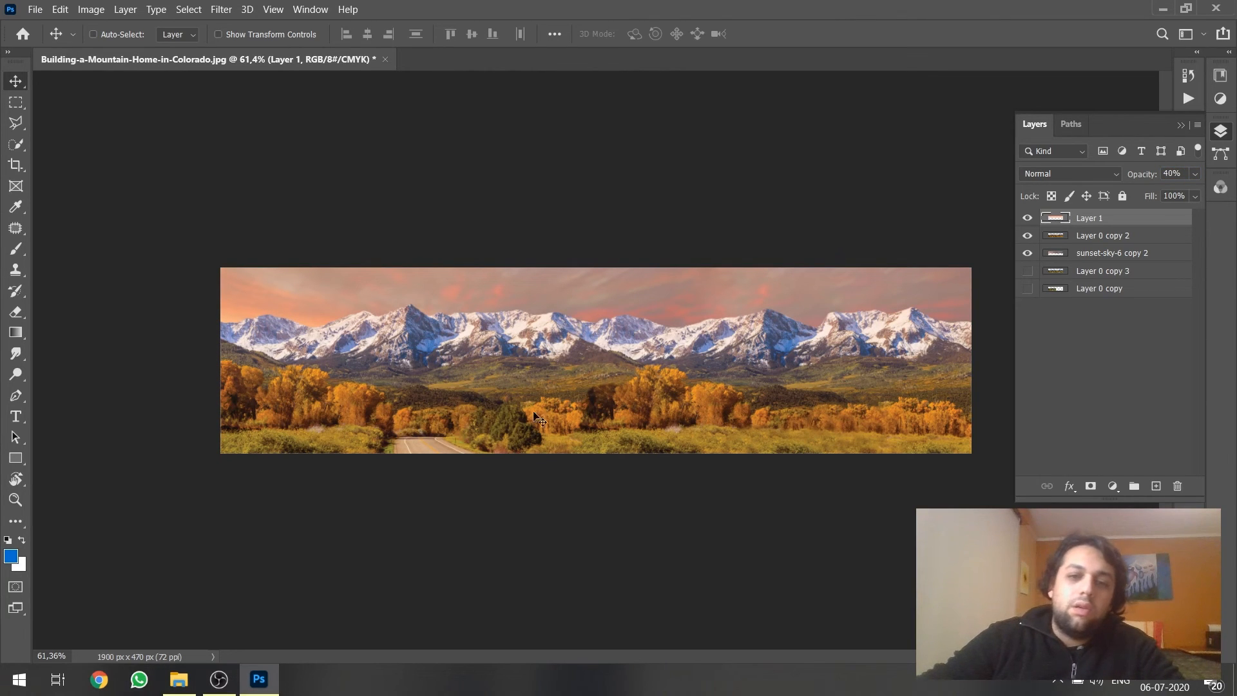
pyautogui.moveTo(696, 342); pyautogui.dragTo(697, 383)
pyautogui.hotkey('ctrl', 'z')
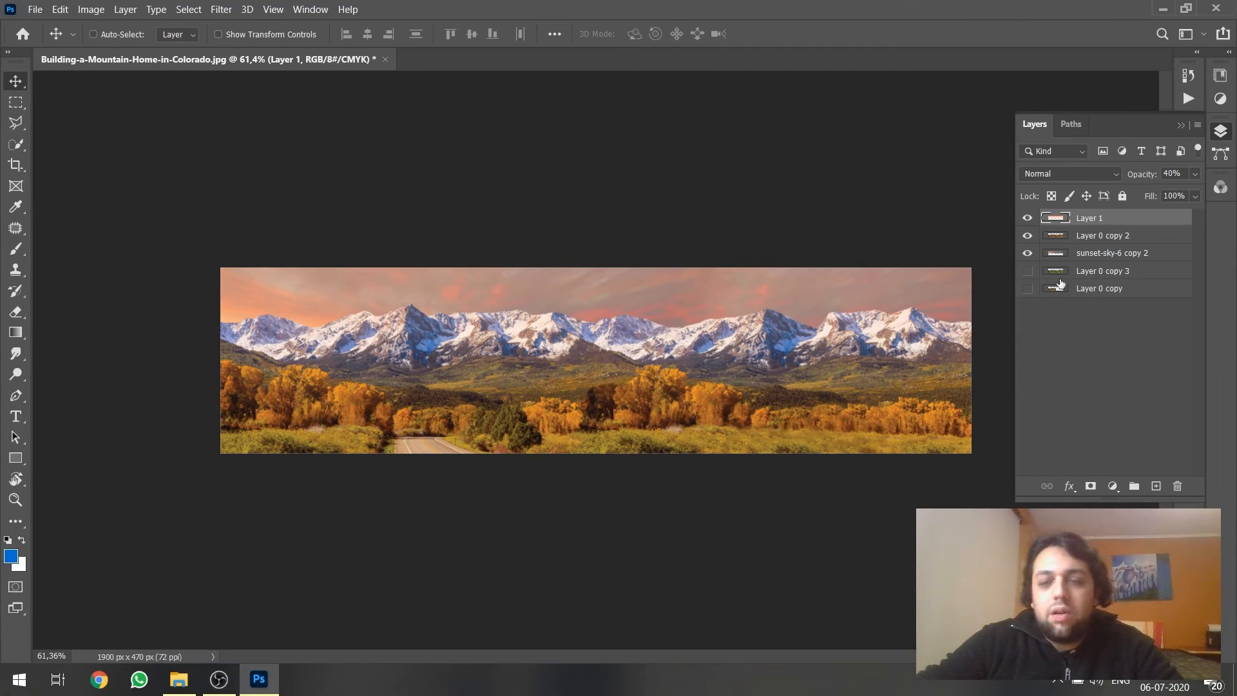
# Hide and show Layer 1 to compare the panorama with and without the orange gradient.
pyautogui.click(1023, 218)
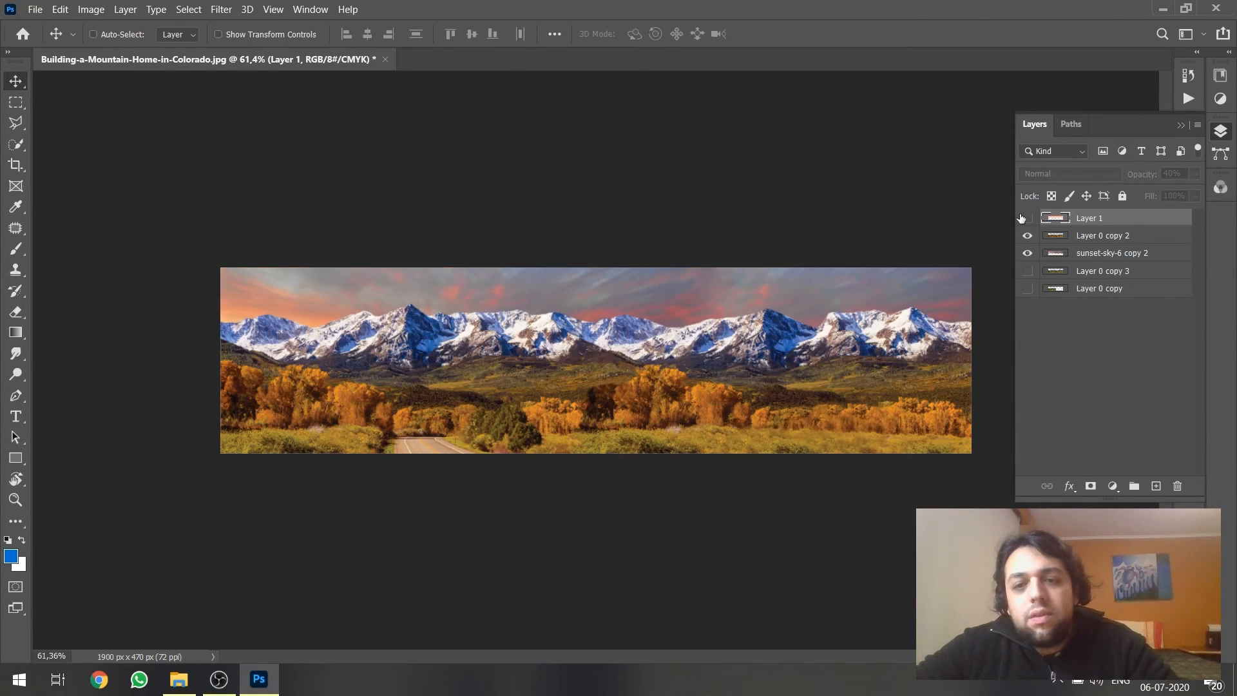
pyautogui.click(1024, 217)
pyautogui.click(1024, 218)
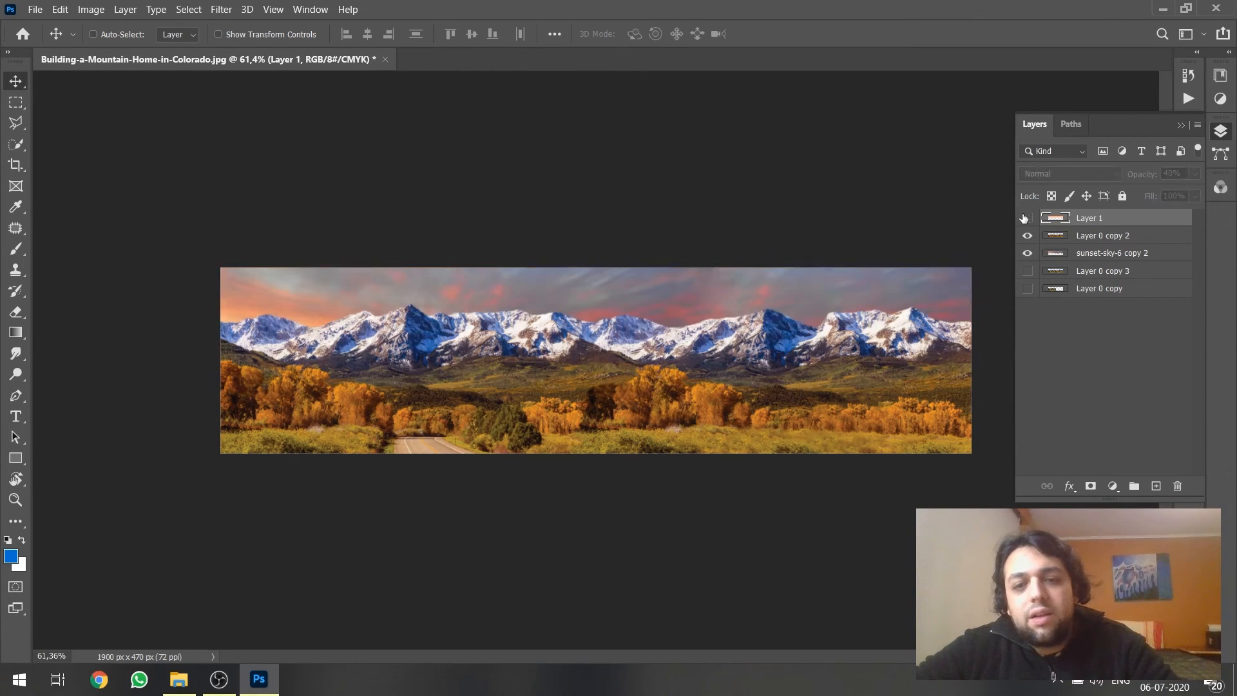
pyautogui.click(1025, 218)
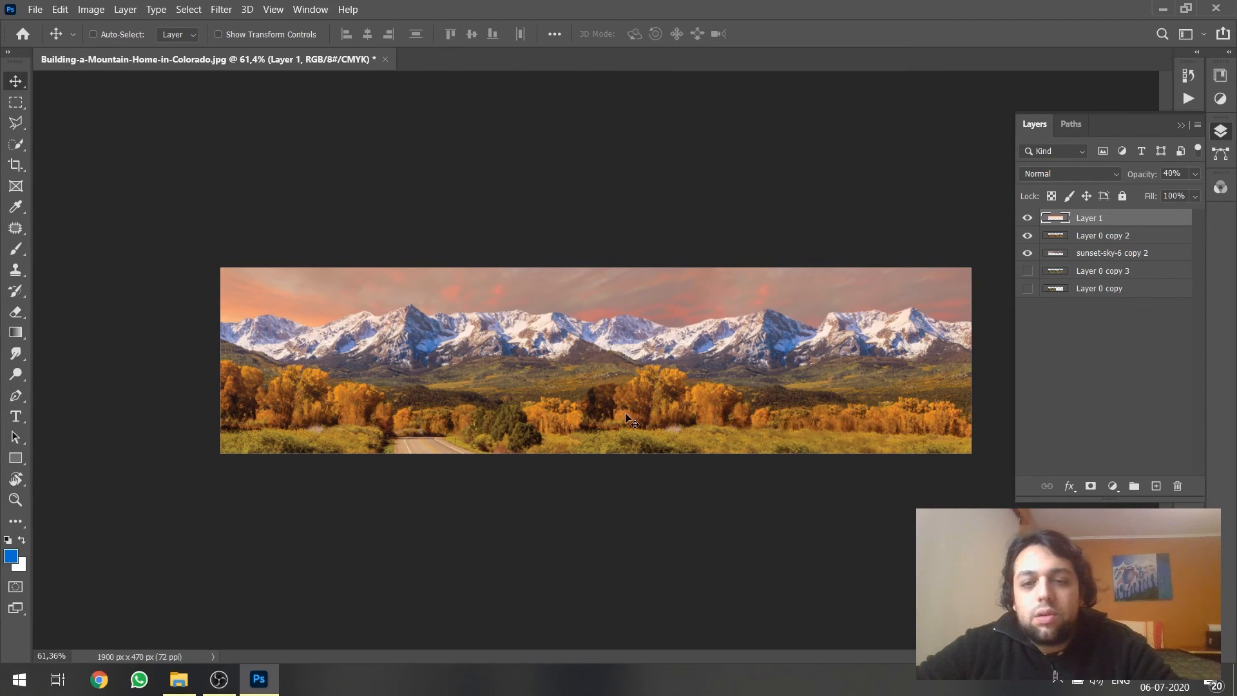
pyautogui.click(1027, 219)
pyautogui.click(1028, 219)
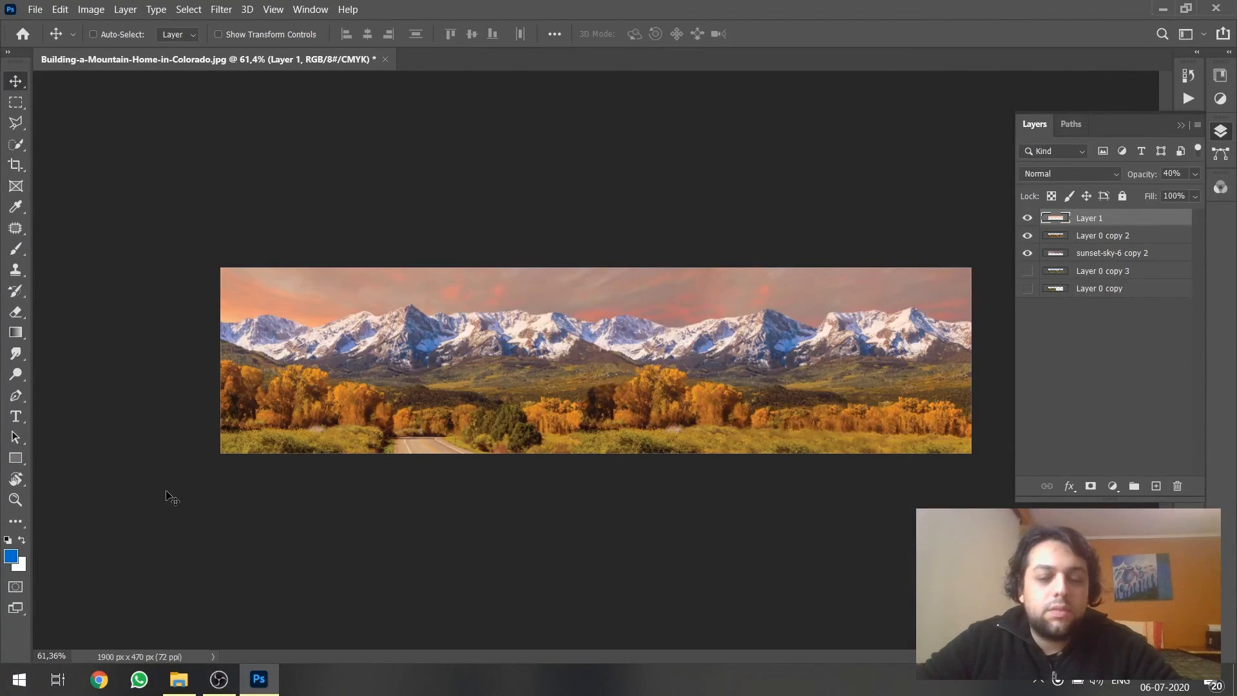